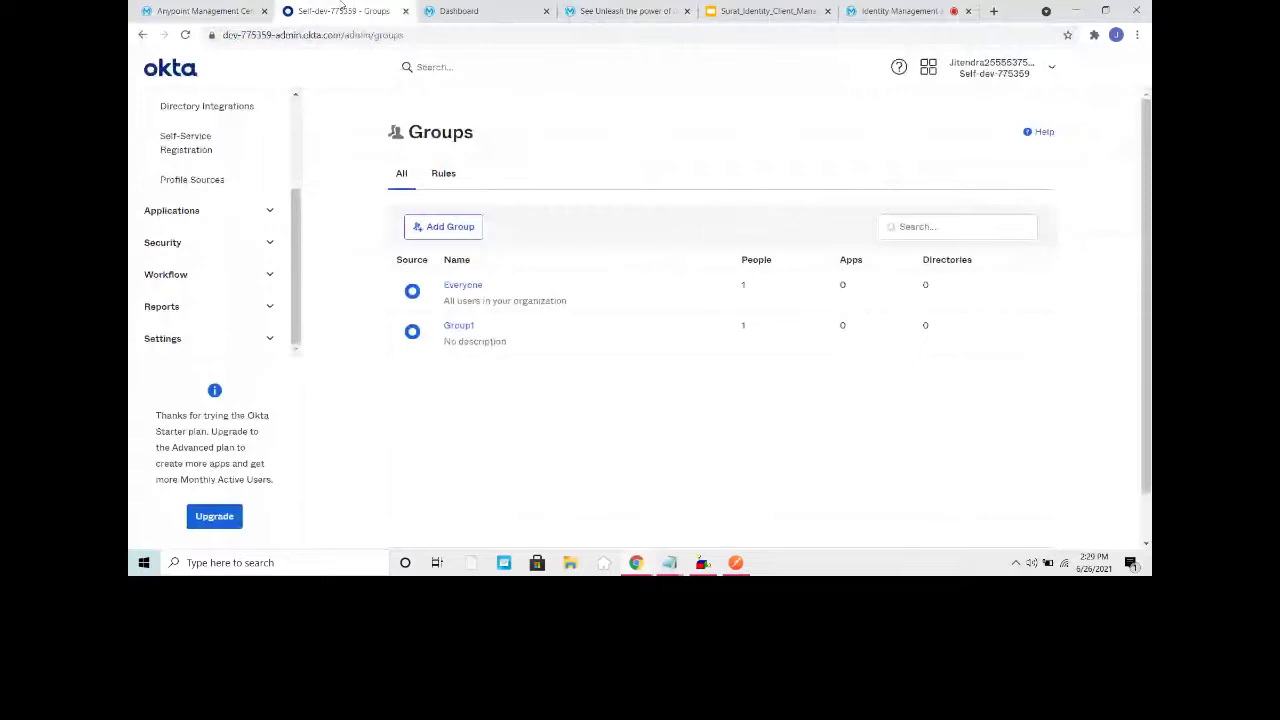
Cycle through the meeting, Runtime Manager and Okta tabs to the MuleSoft Meetups dashboard's four live events
key(ctrl+9)
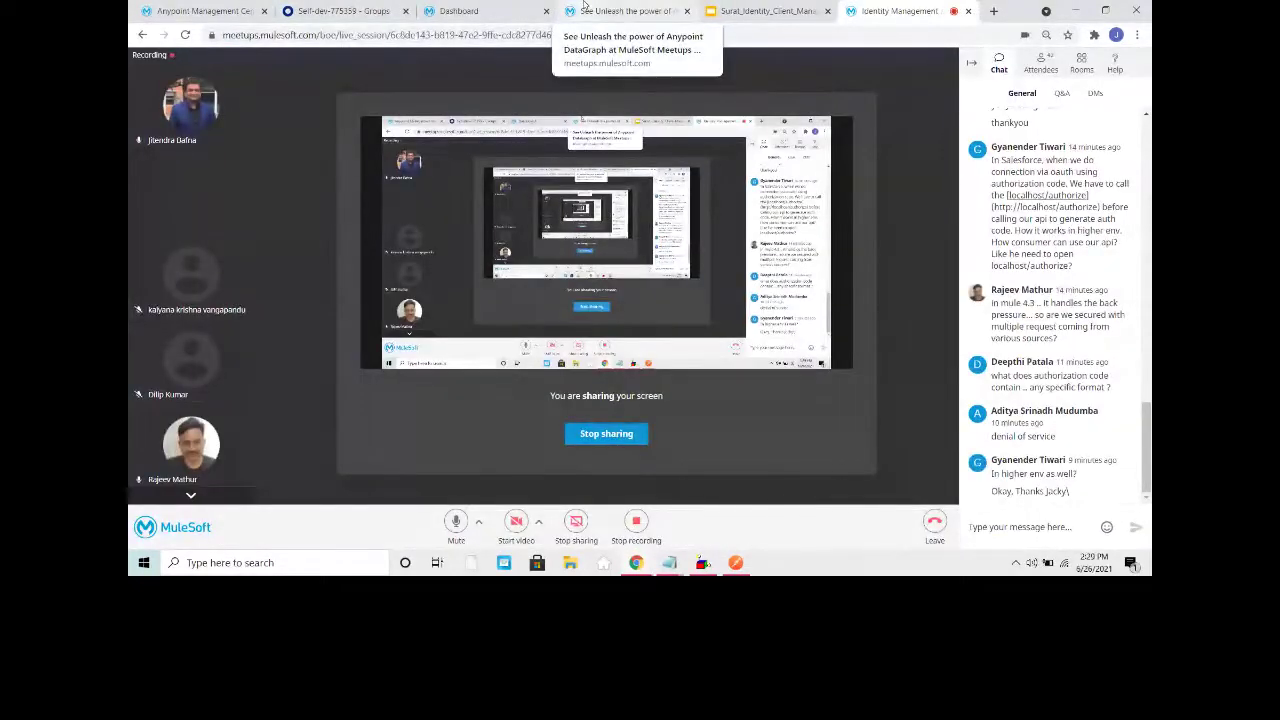
click(200, 10)
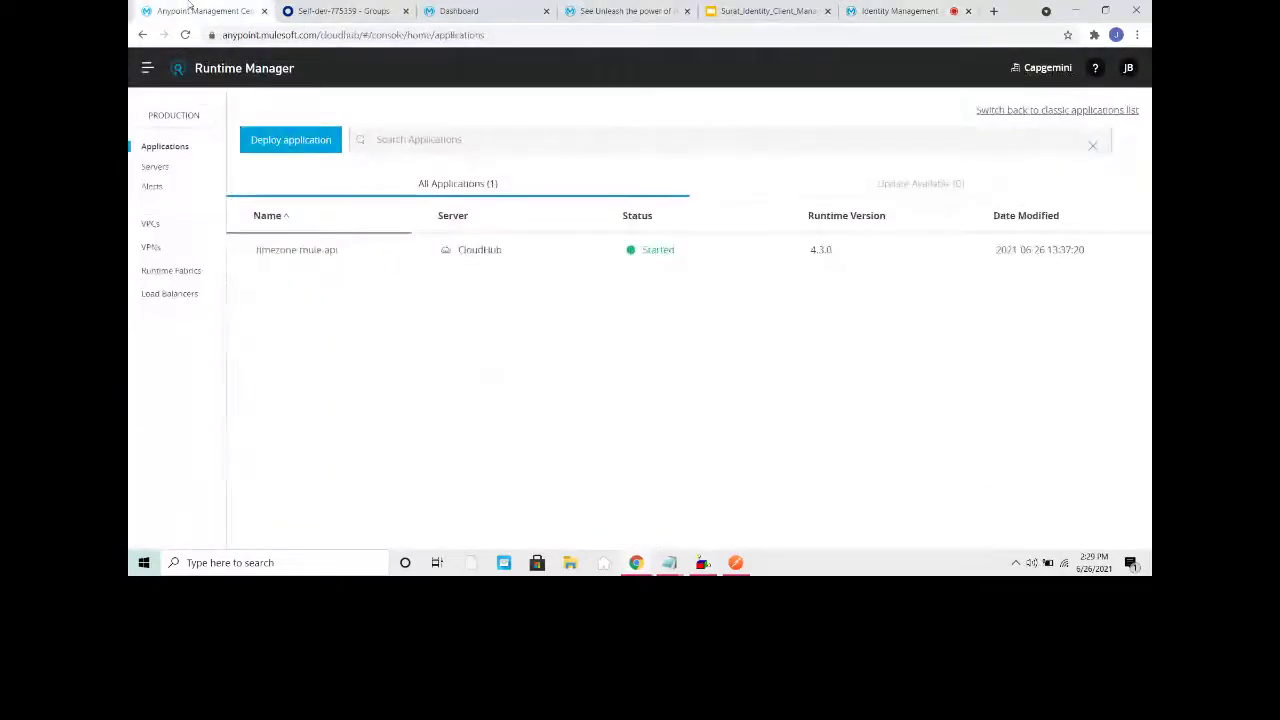
click(335, 10)
click(440, 10)
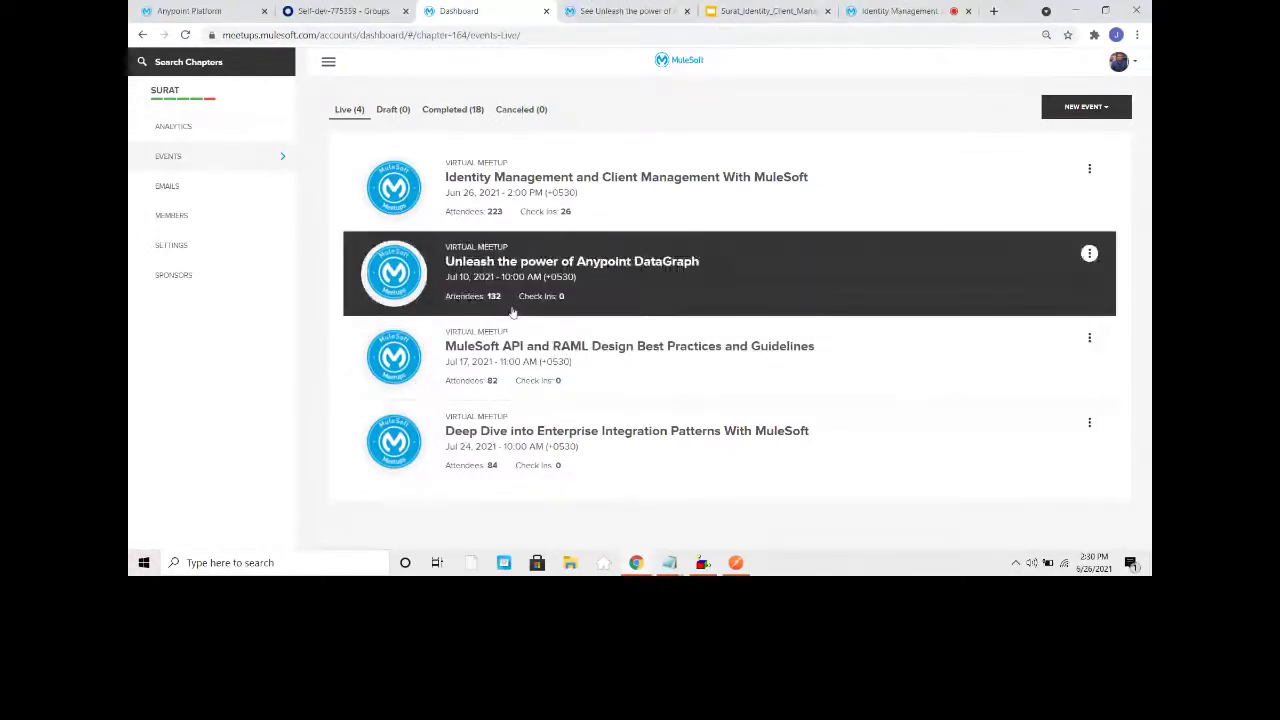
Sign back in to Anypoint Platform with the account username and password
click(645, 10)
click(225, 8)
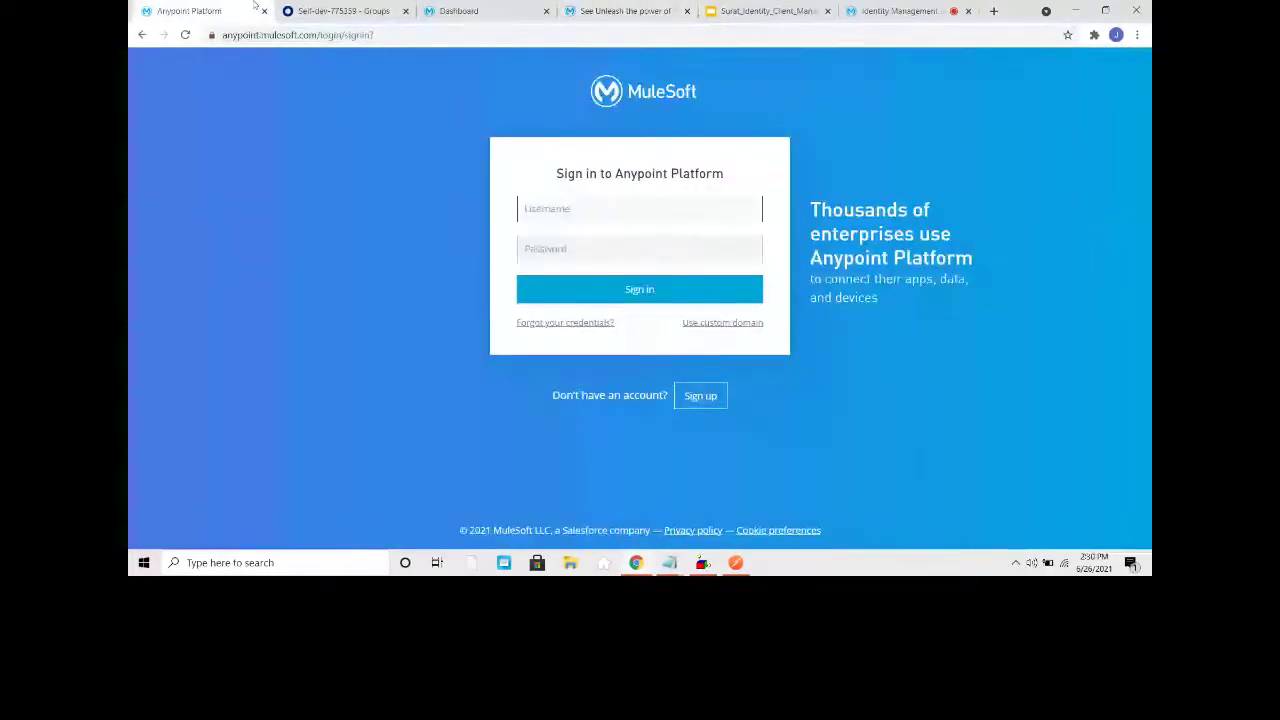
click(340, 10)
click(222, 10)
click(589, 205)
text(jad)
text(ky85)
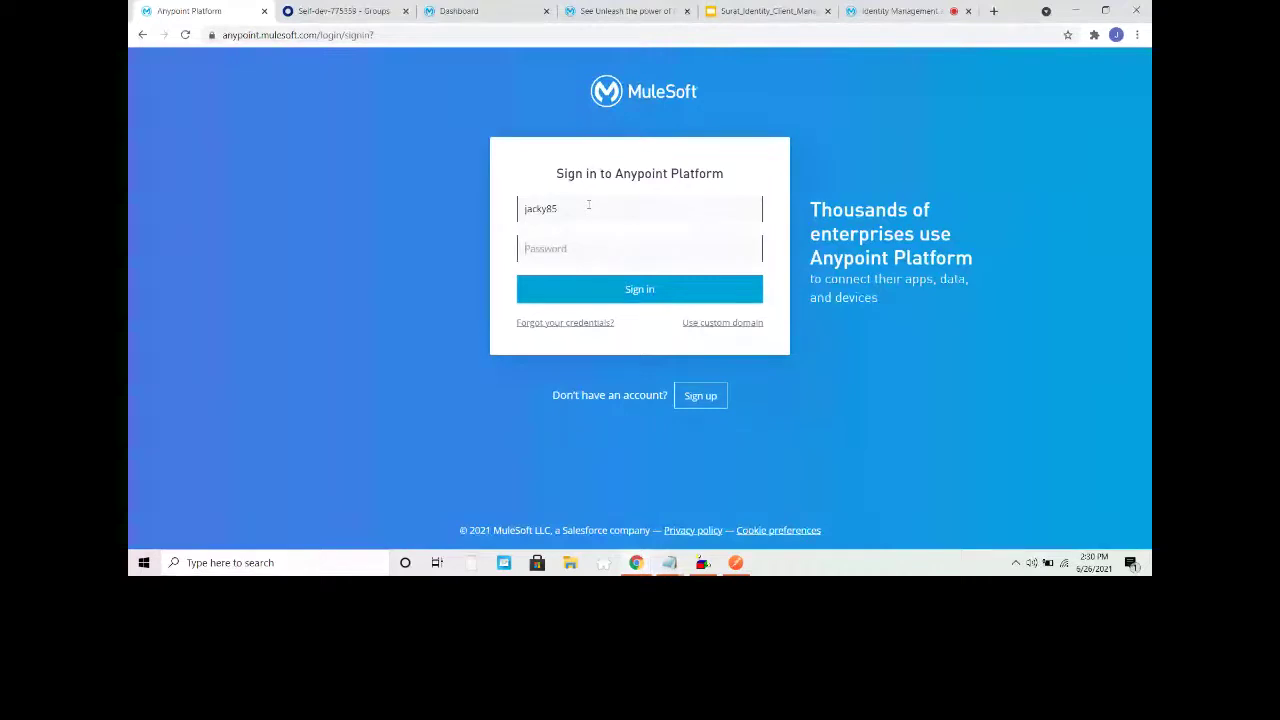
text(********)
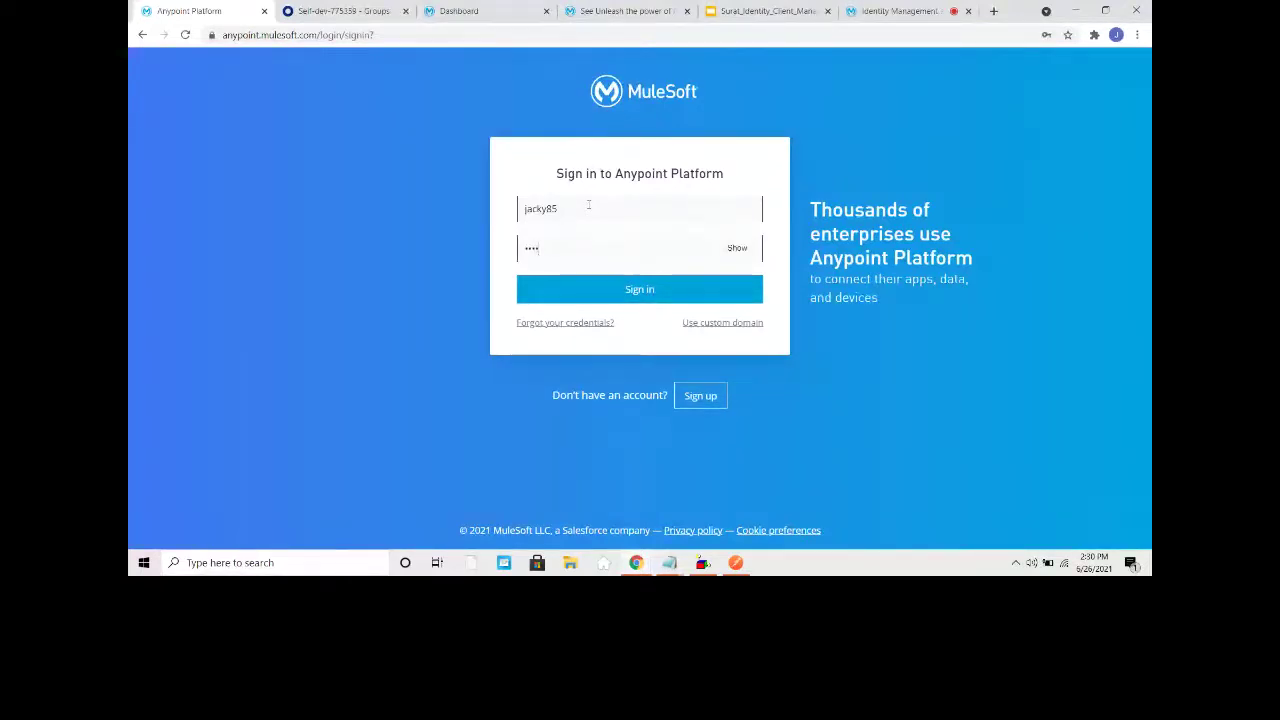
text(******)
key(Return)
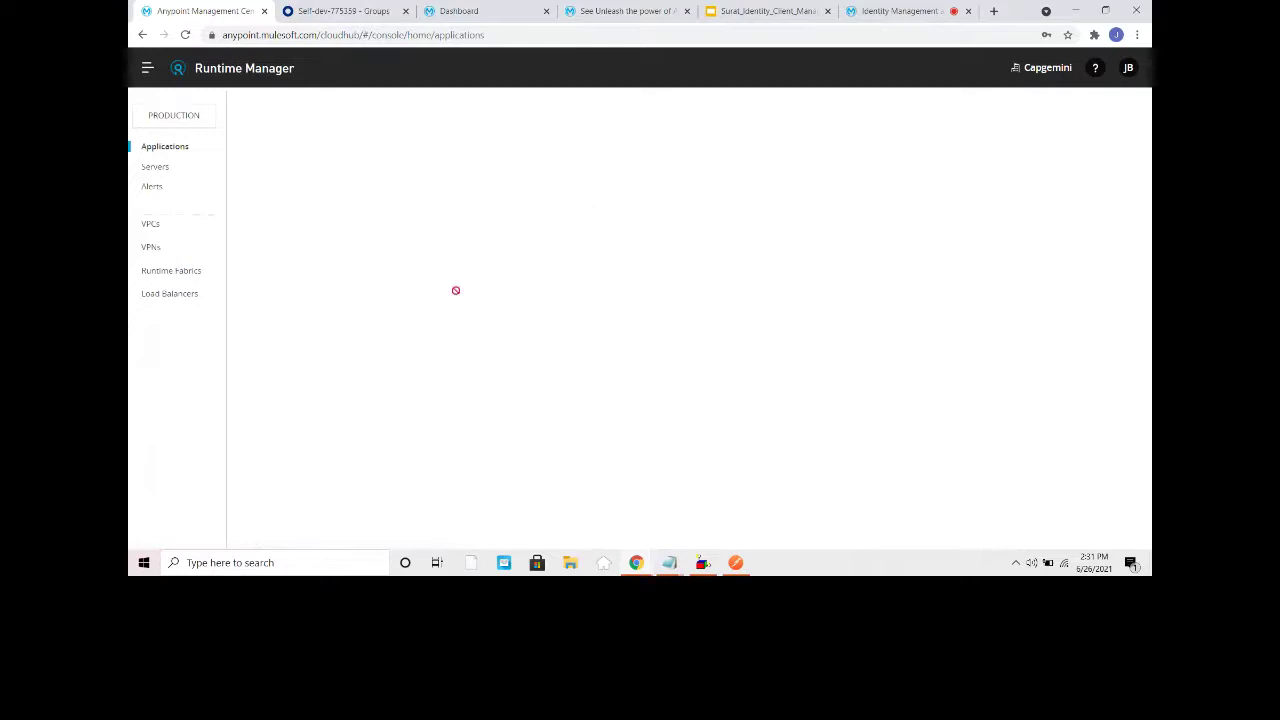
Open Access Management from the Anypoint navigation menu, then return to the Okta groups tab
click(145, 74)
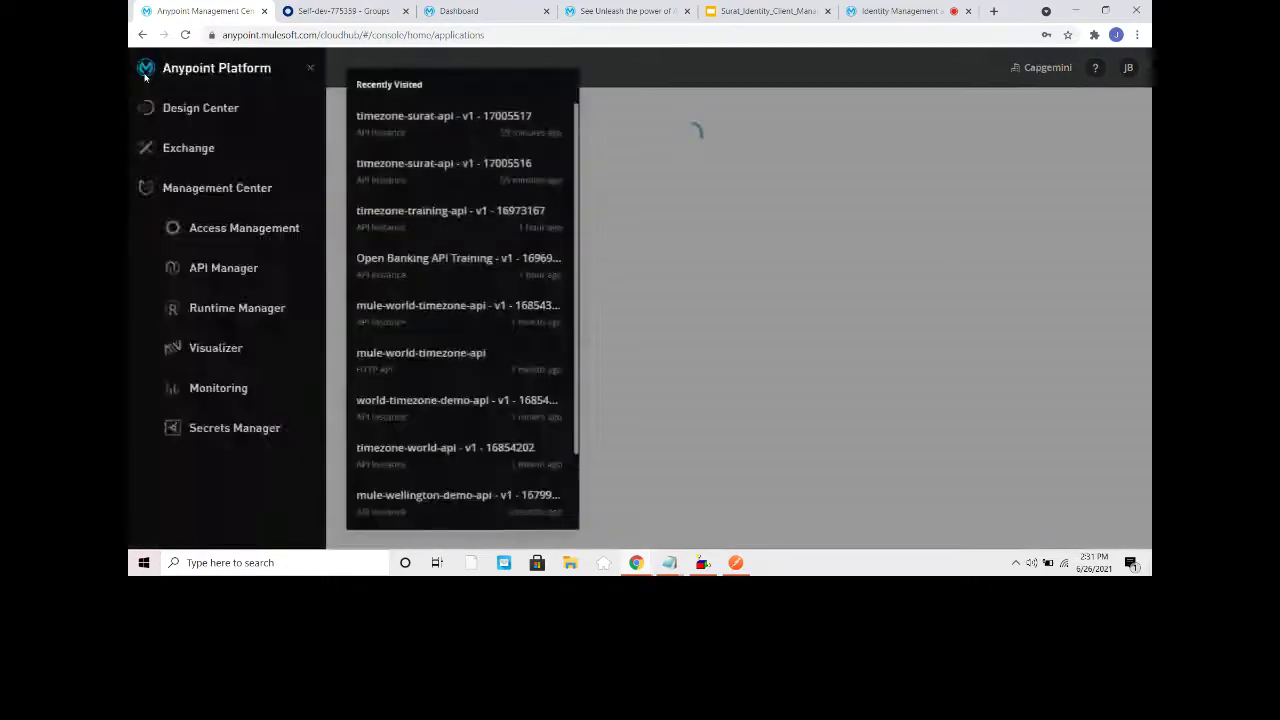
click(217, 231)
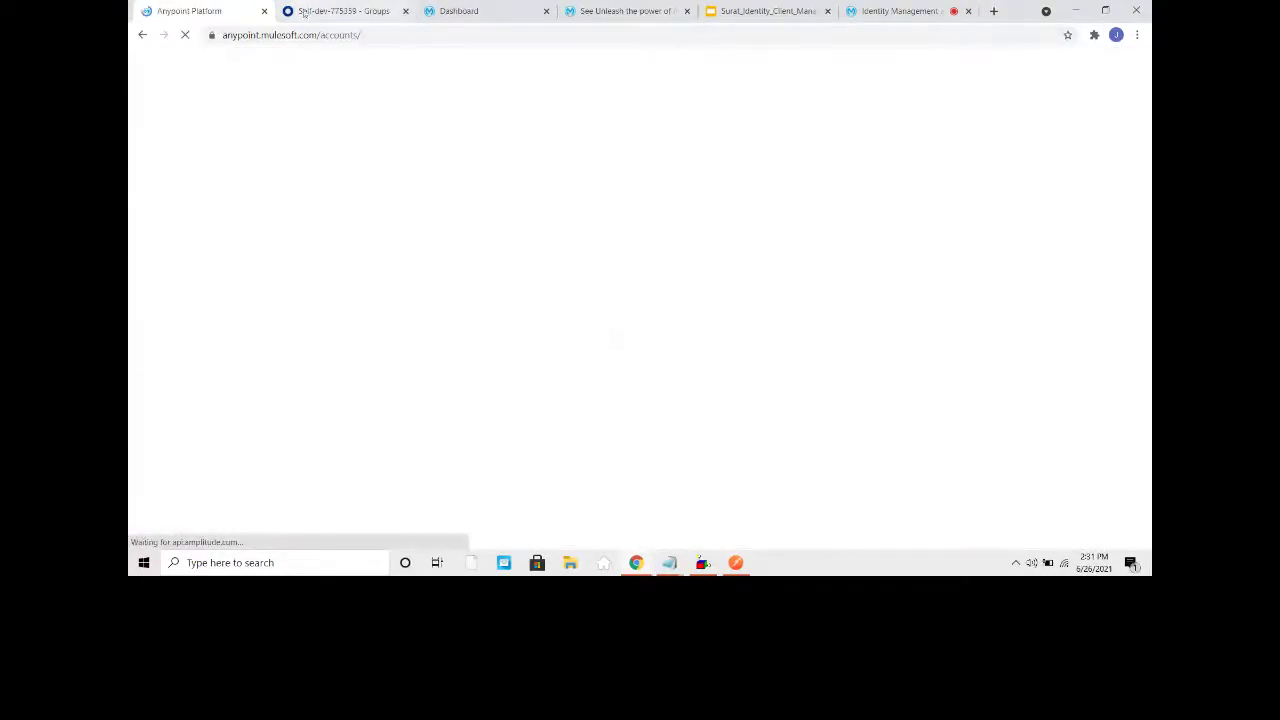
click(305, 12)
Open Okta's Applications list from the admin menu
scroll(247, 320, up, 3)
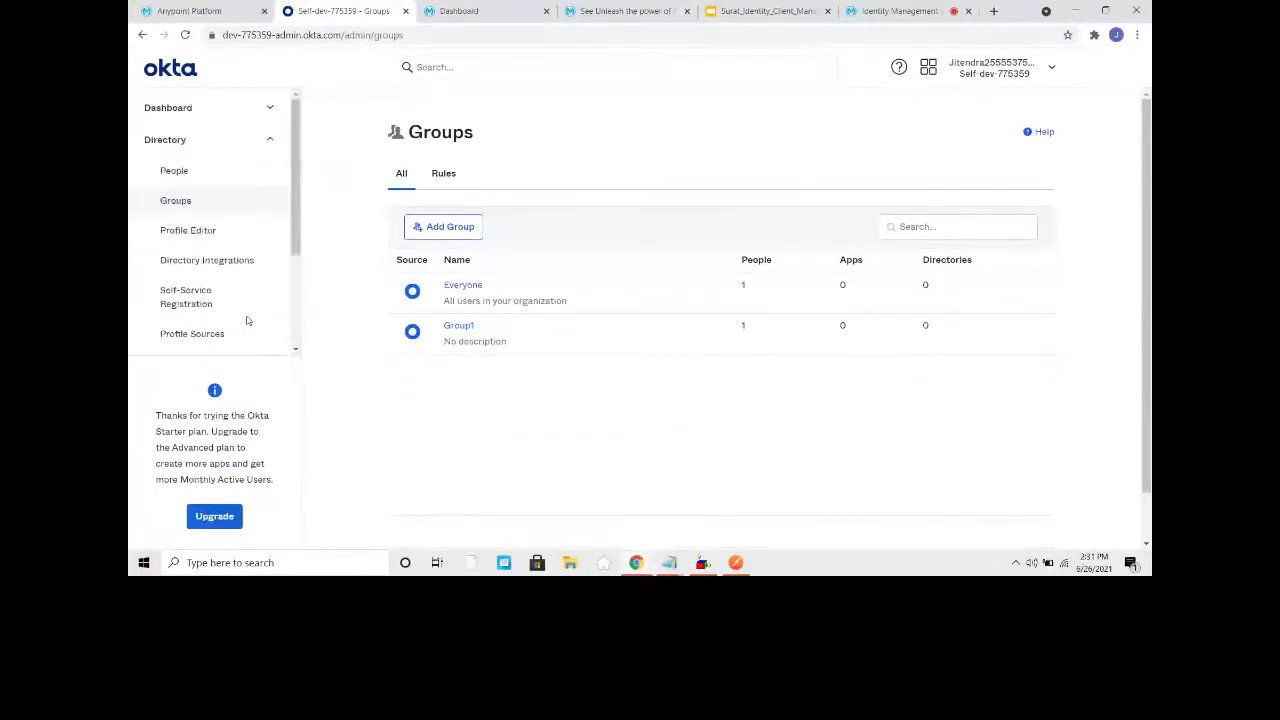
scroll(247, 320, down, 3)
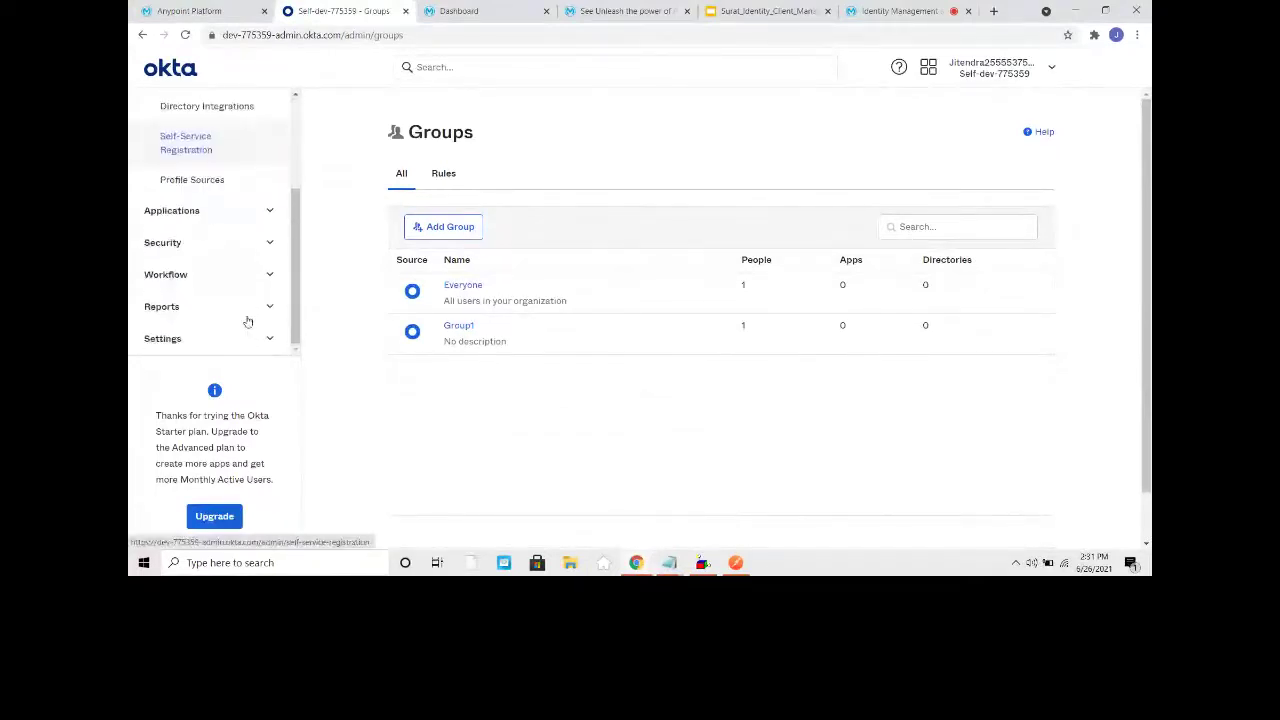
click(187, 224)
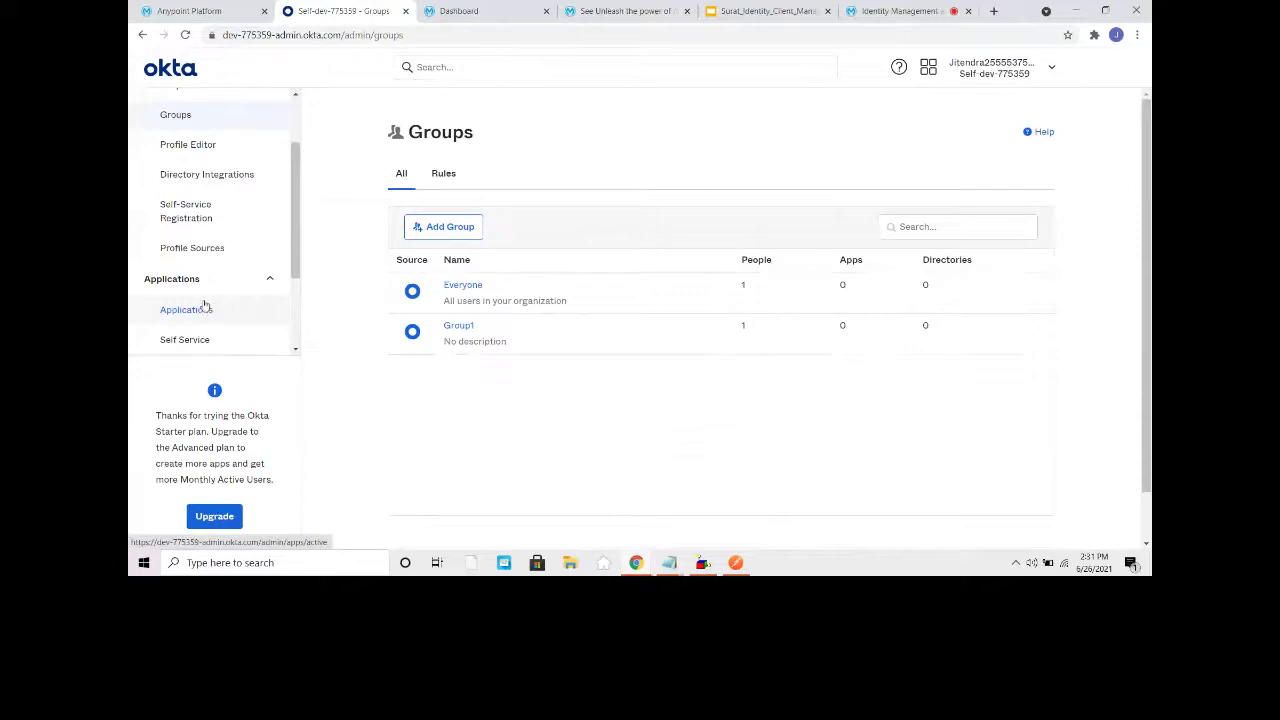
click(204, 306)
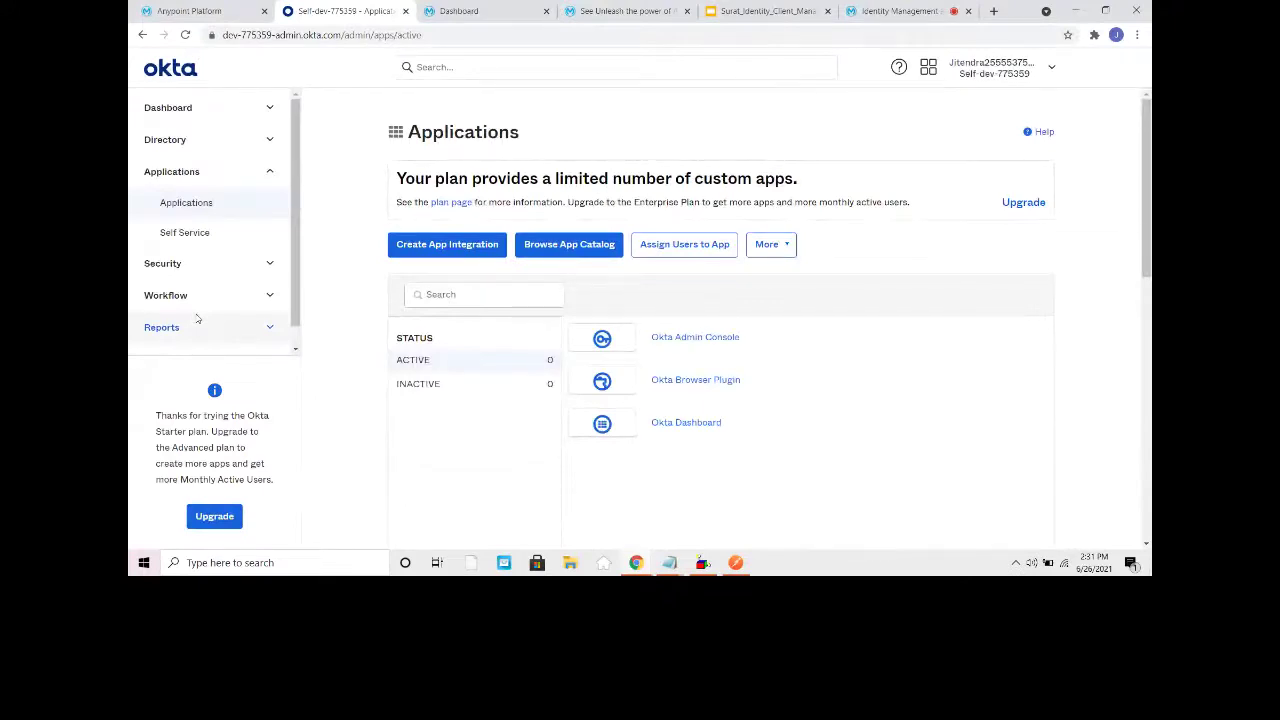
Start a SAML 2.0 app integration and append 'A' to name it Anypoint MuleSoft Demo A
scroll(531, 371, down, 1)
scroll(543, 366, up, 1)
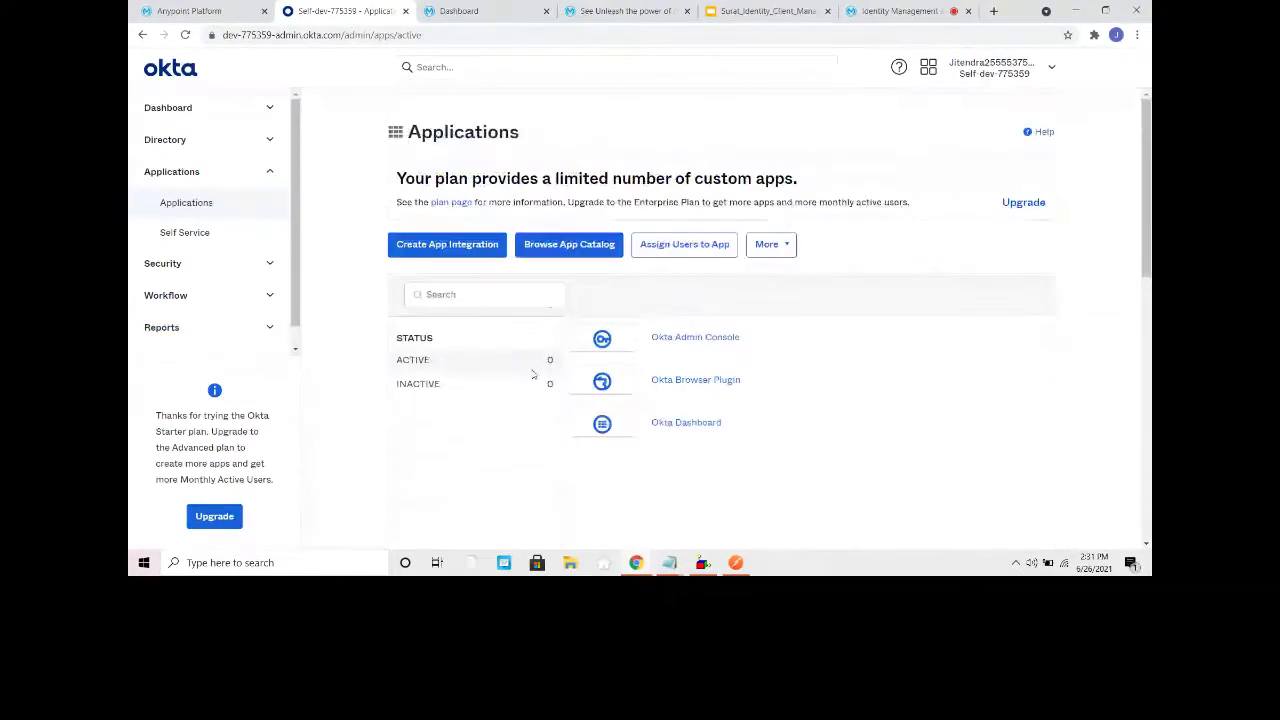
click(463, 254)
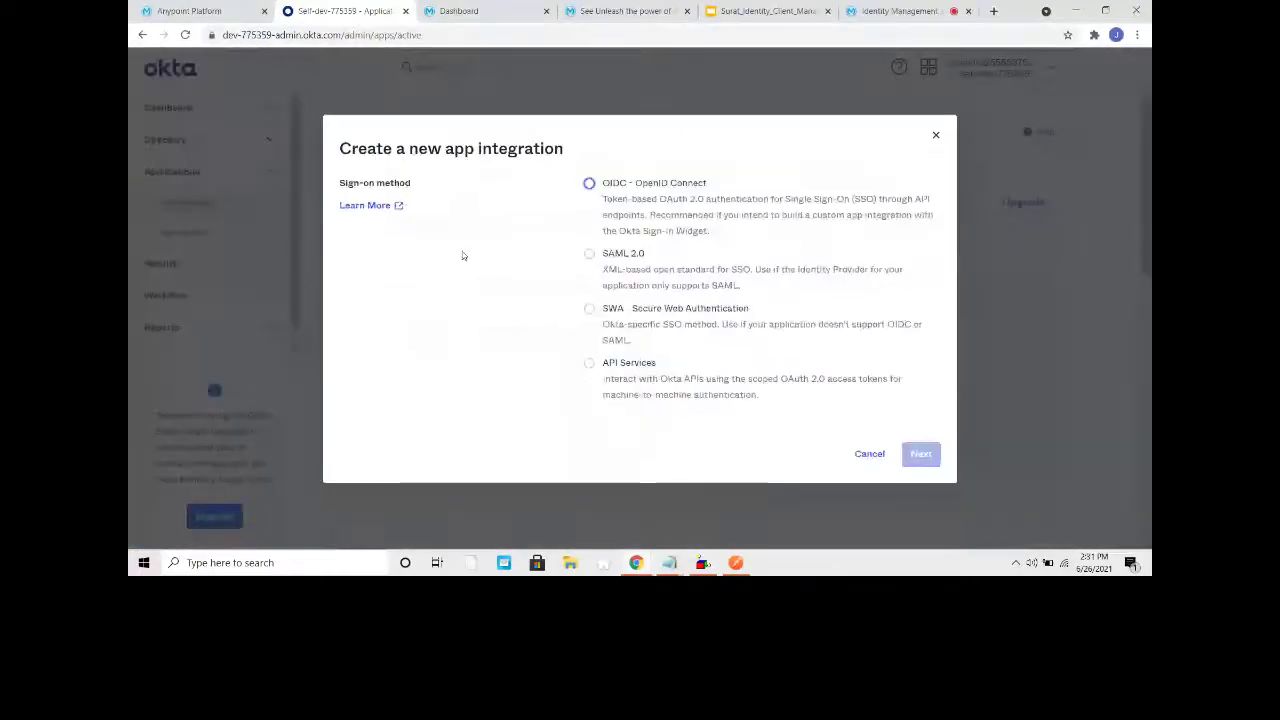
click(589, 255)
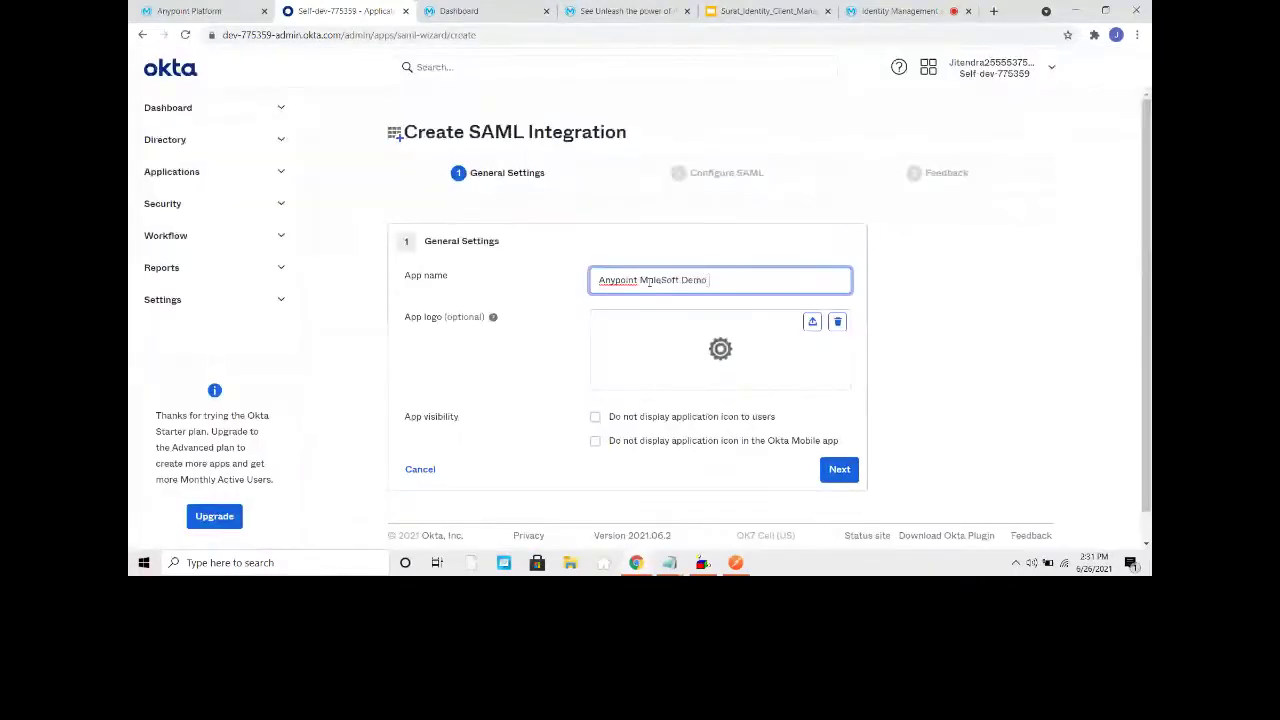
text(Anypoint MuleSoft Demo A)
click(839, 469)
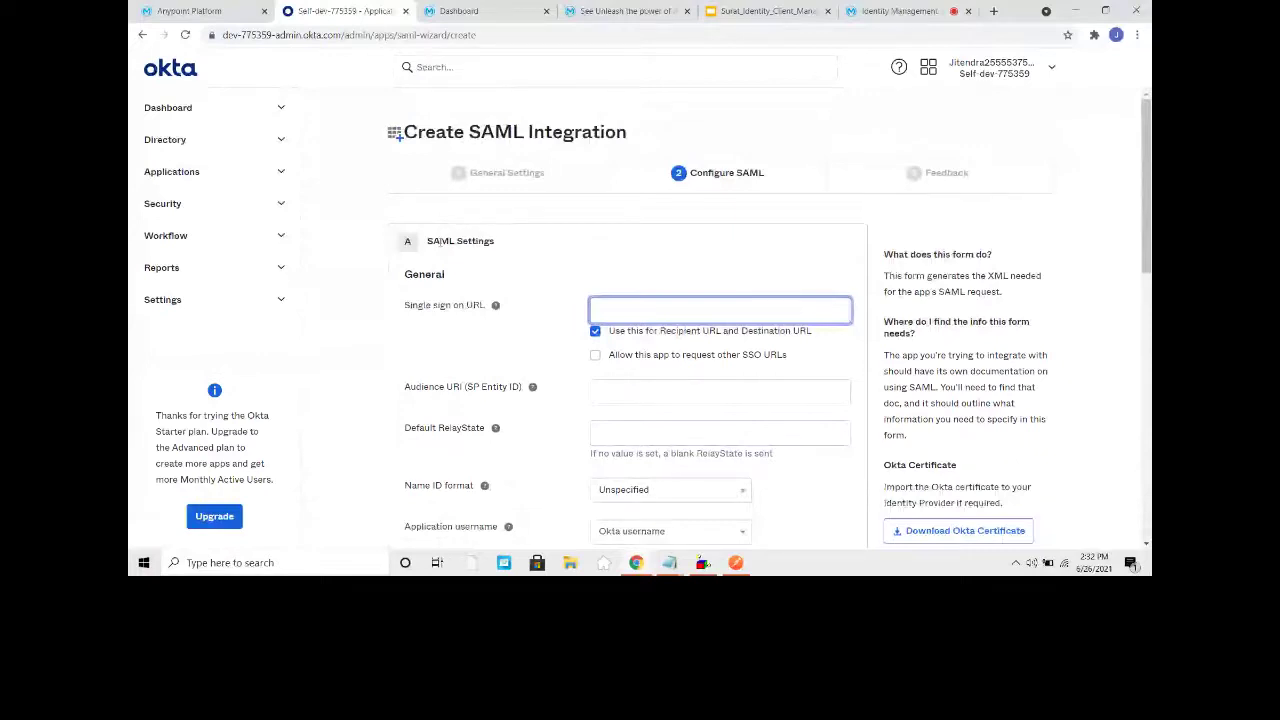
scroll(491, 257, down, 2)
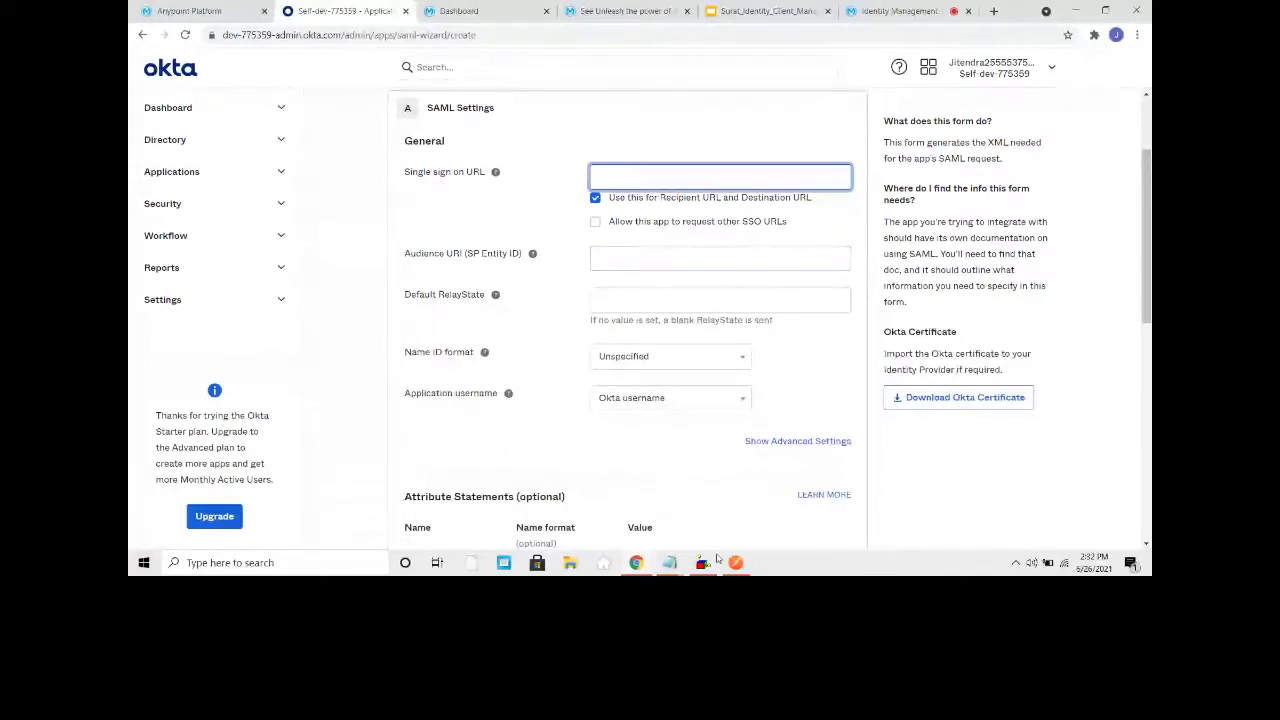
click(668, 566)
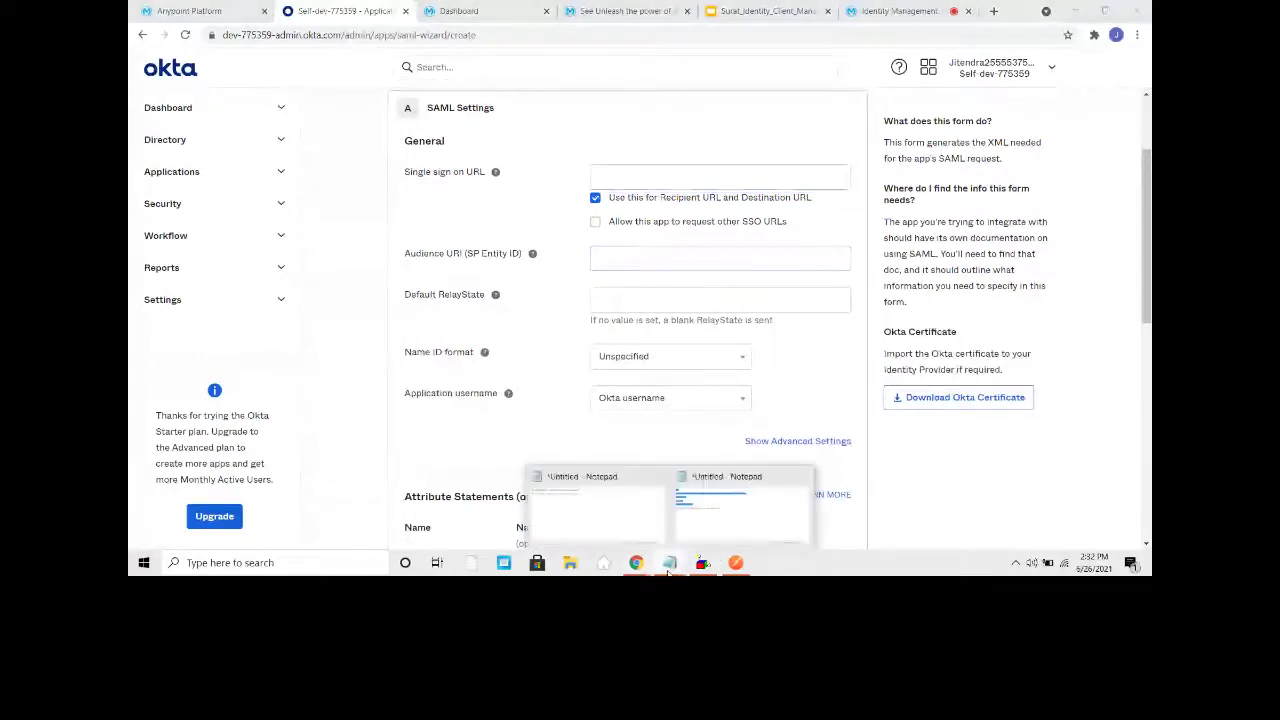
click(592, 510)
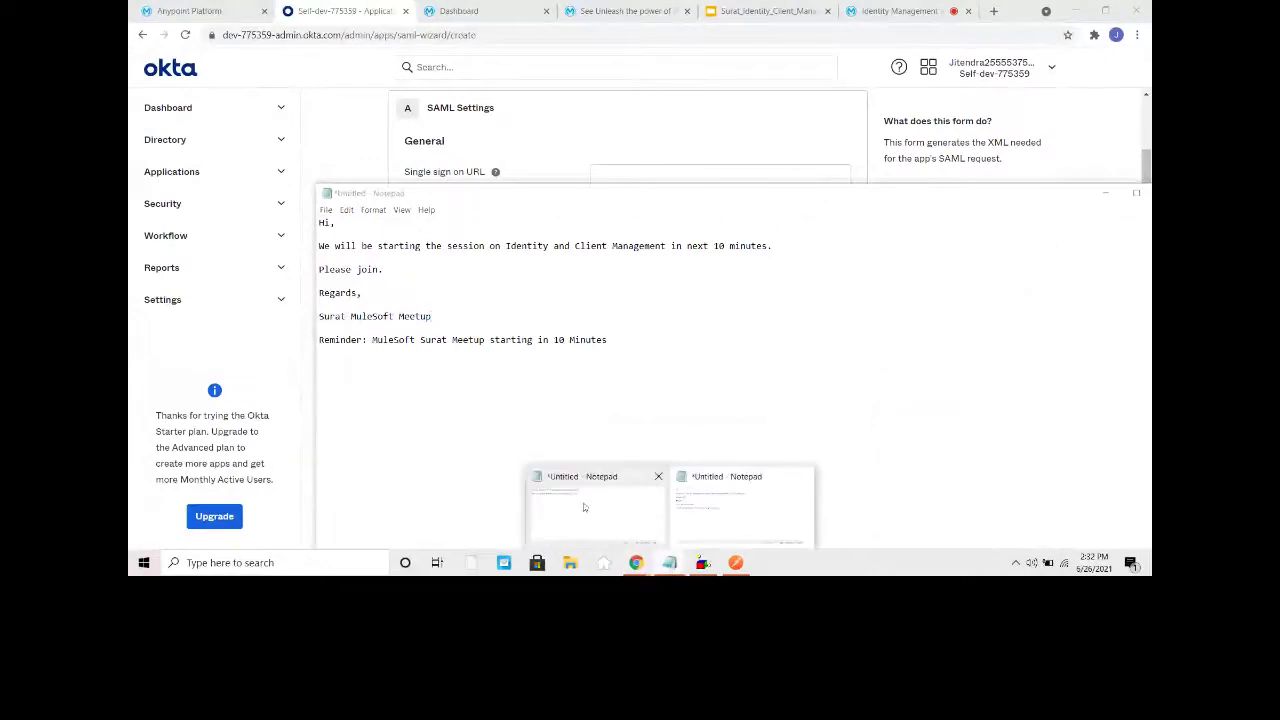
click(585, 507)
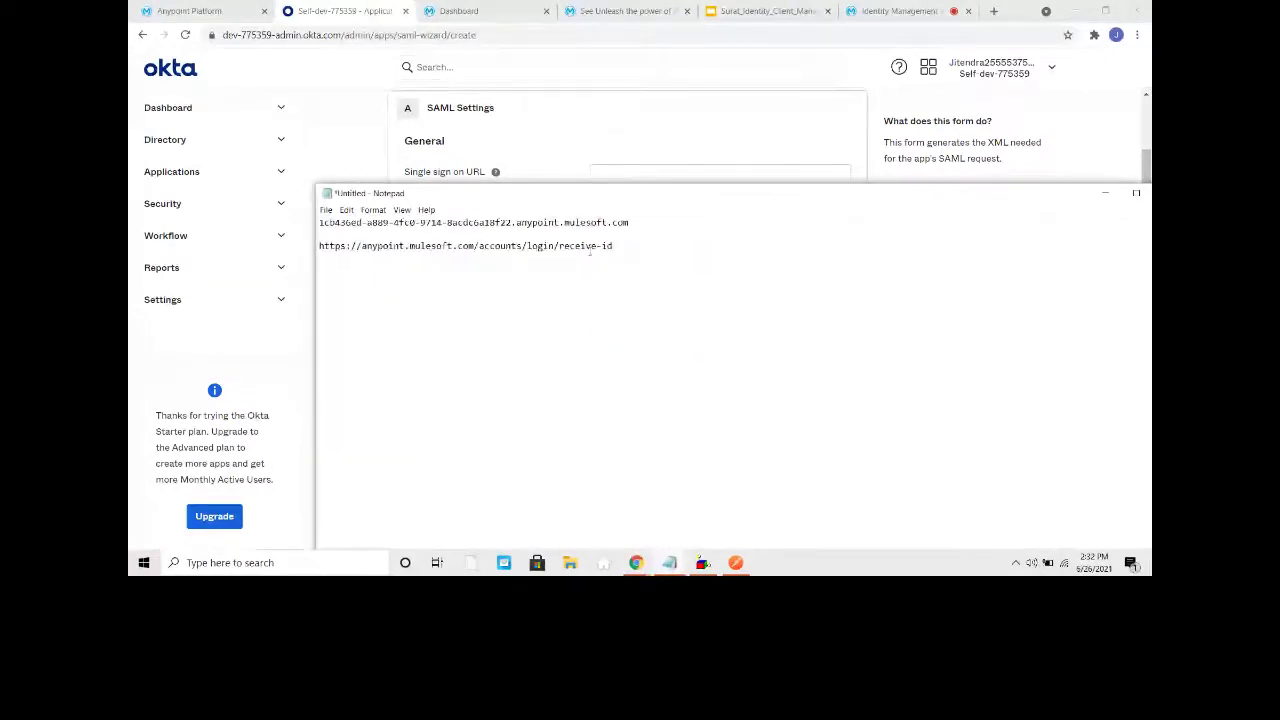
drag(630, 250, 318, 247)
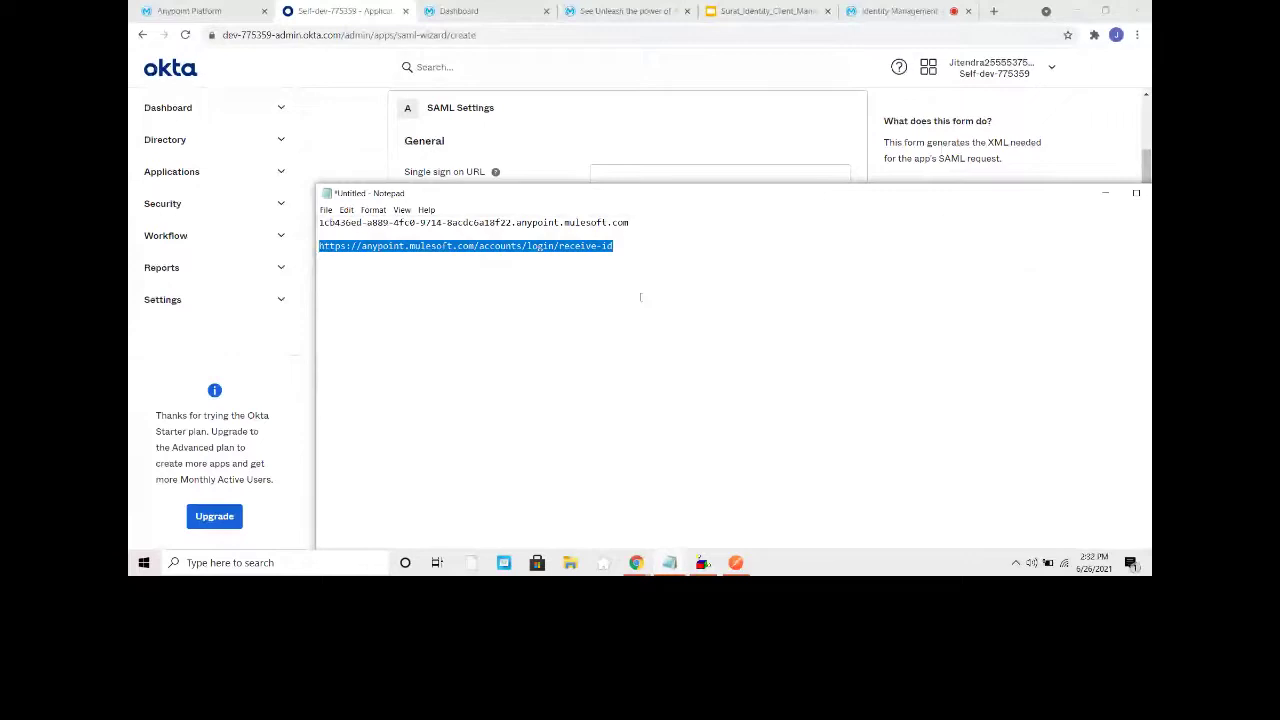
key(ctrl+c)
key(alt+Tab)
key(ctrl+v)
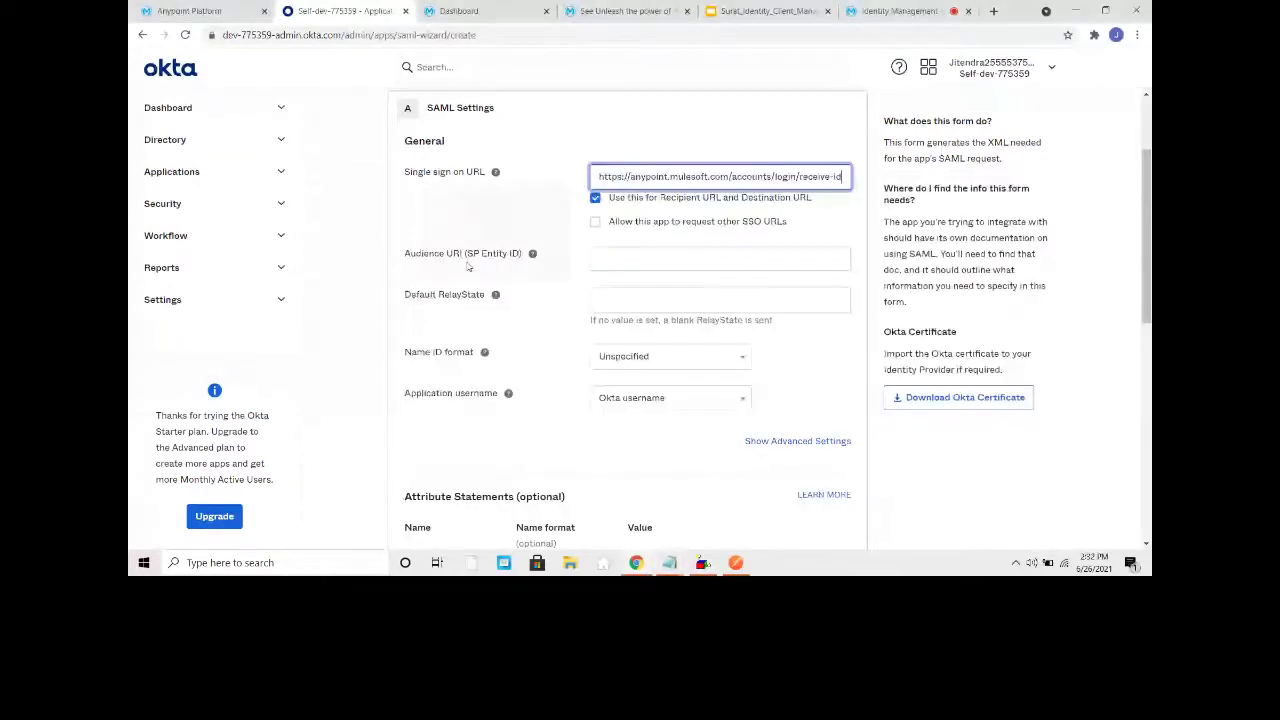
Close the meetup reminder Notepad without saving and select the ID on the notes' first line
click(669, 562)
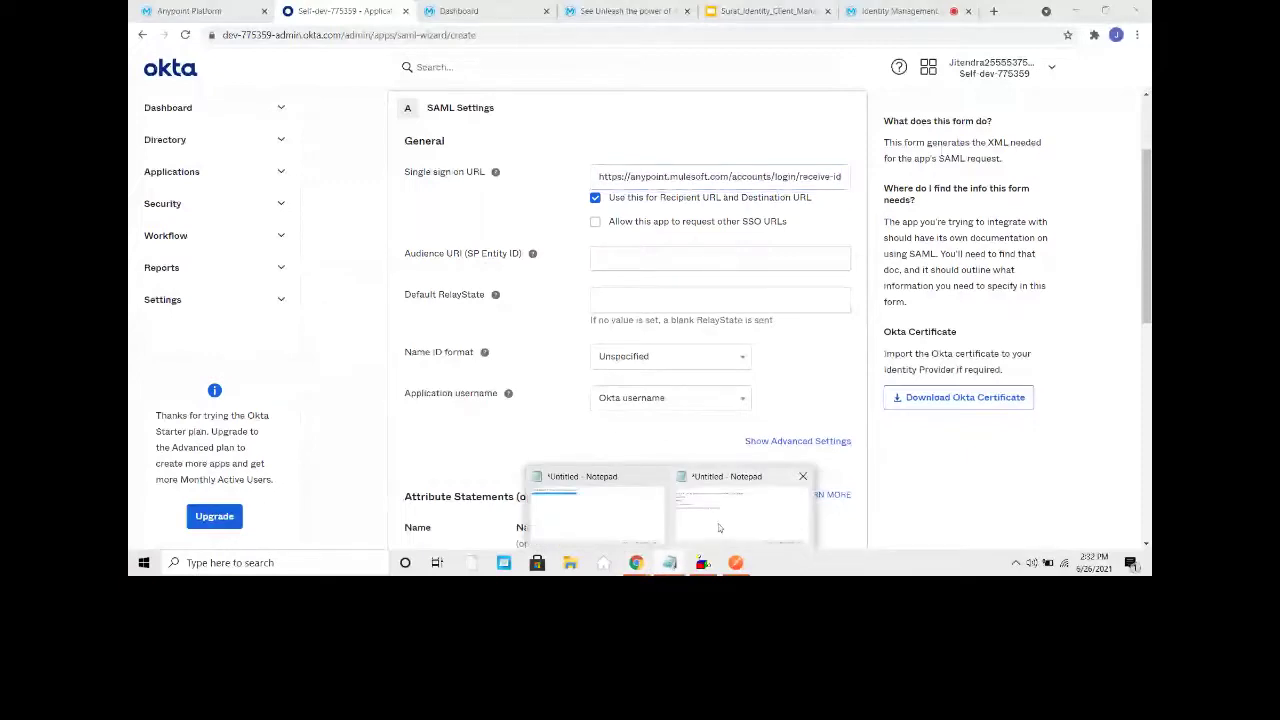
click(802, 476)
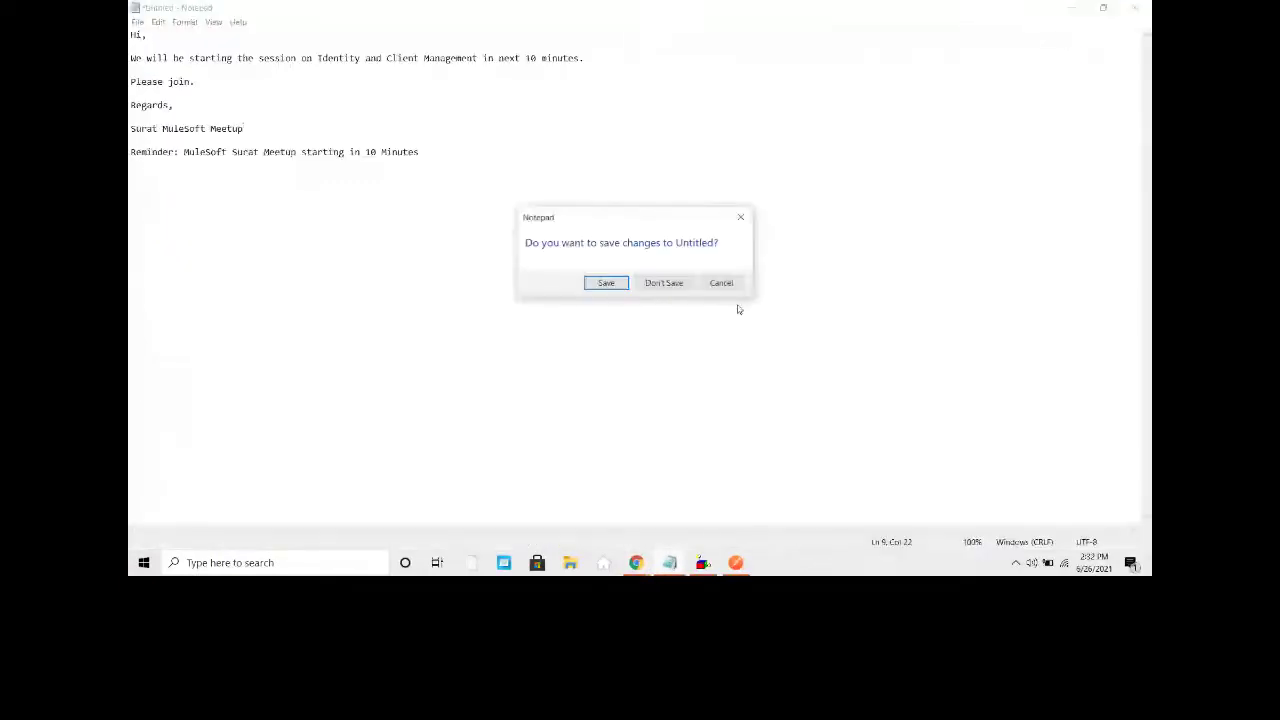
click(664, 283)
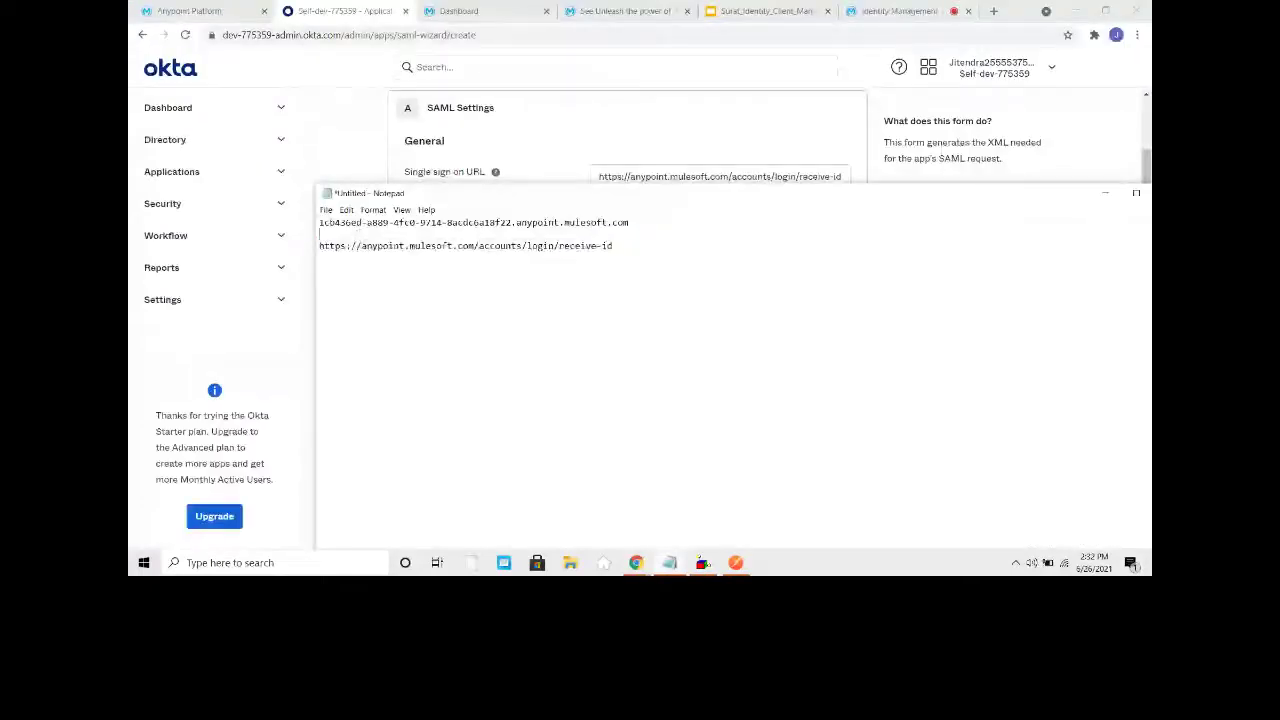
drag(319, 222, 510, 222)
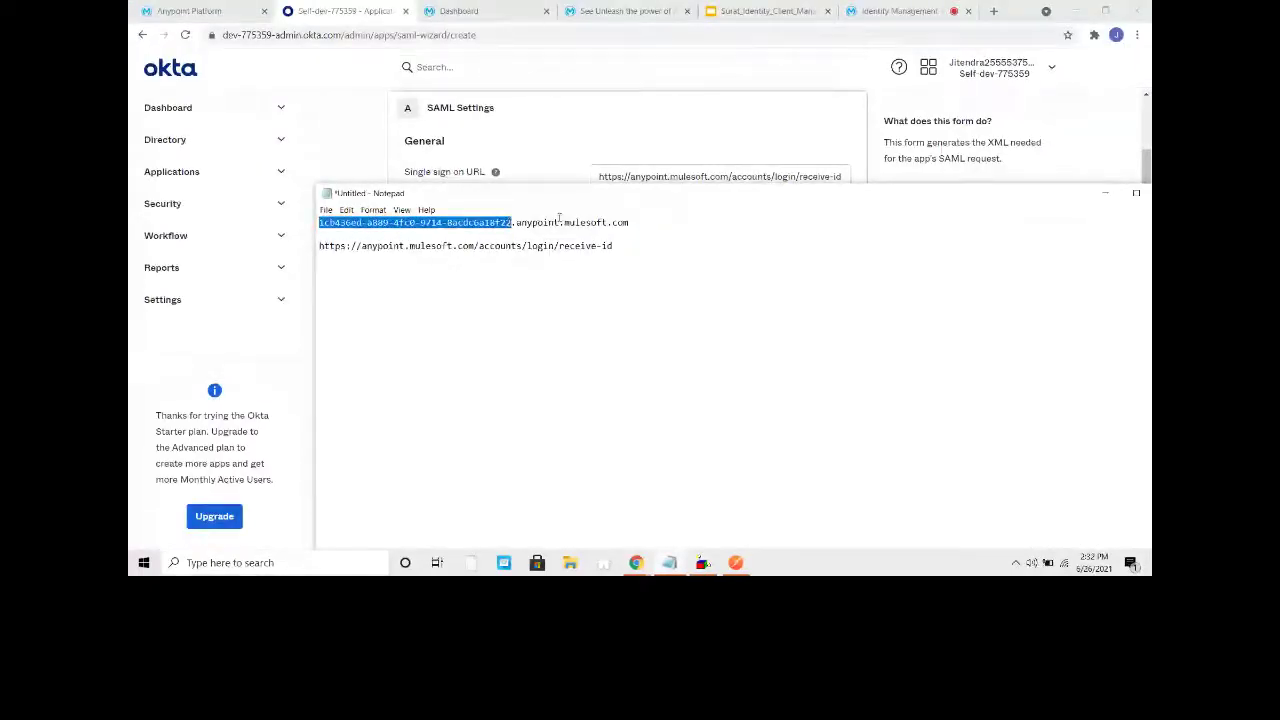
Copy the Organization Id from Anypoint's organization info and select the audience line in the notes
click(191, 8)
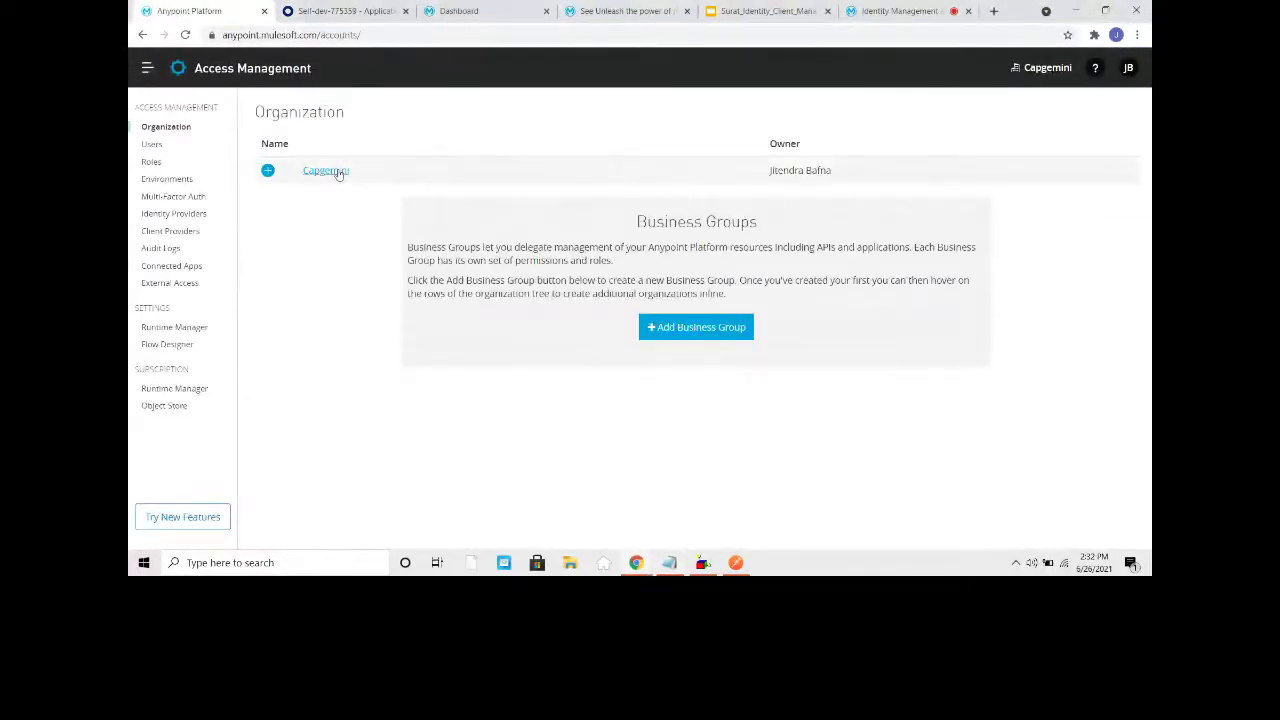
drag(641, 360, 460, 362)
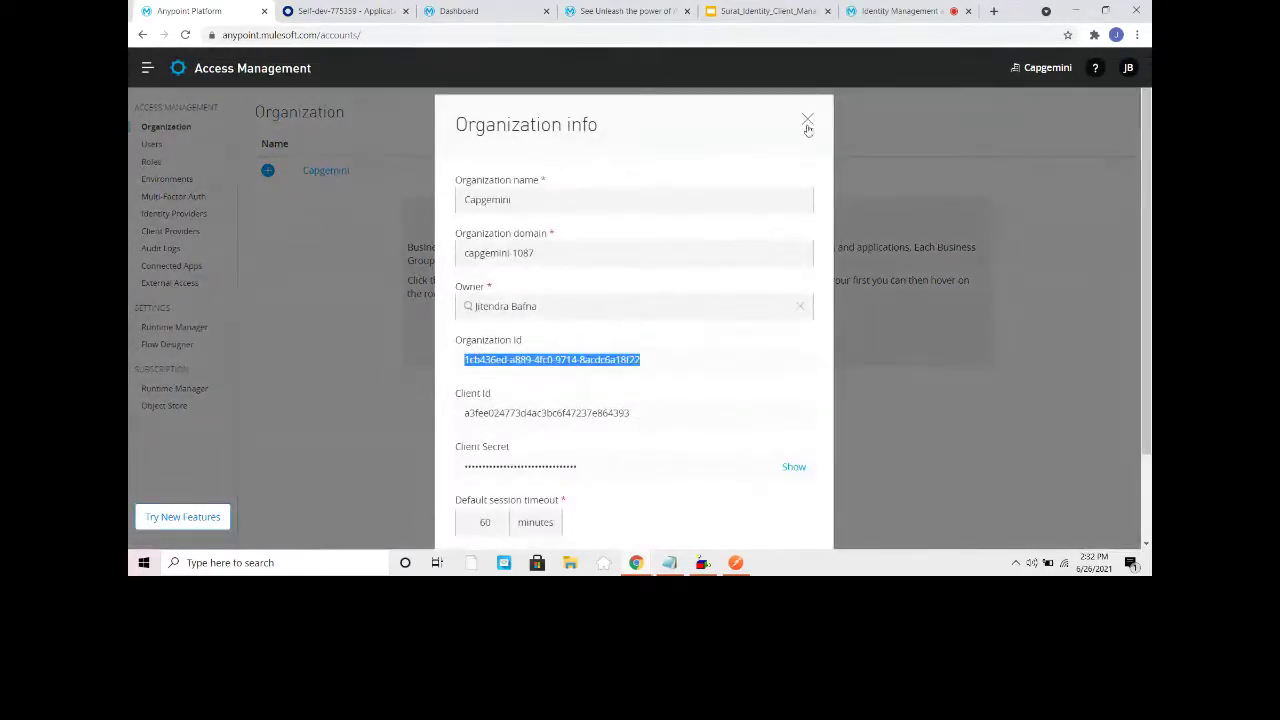
click(807, 120)
click(670, 564)
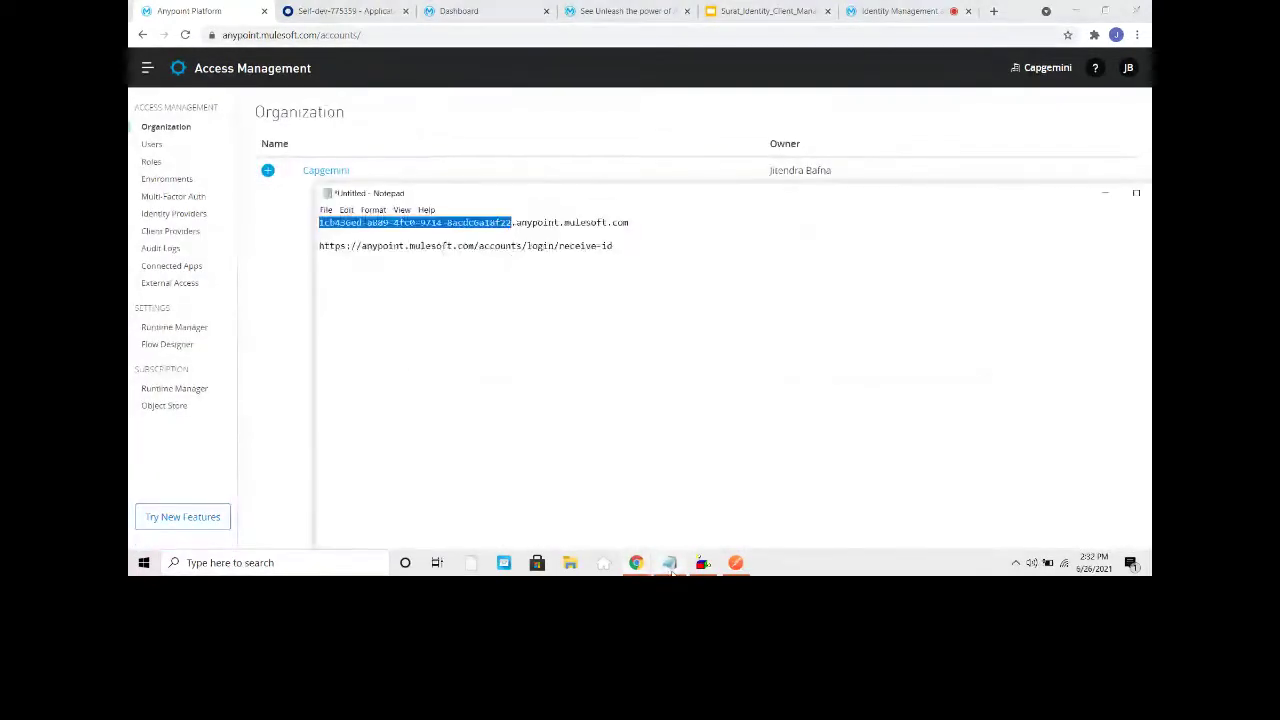
drag(632, 223, 303, 224)
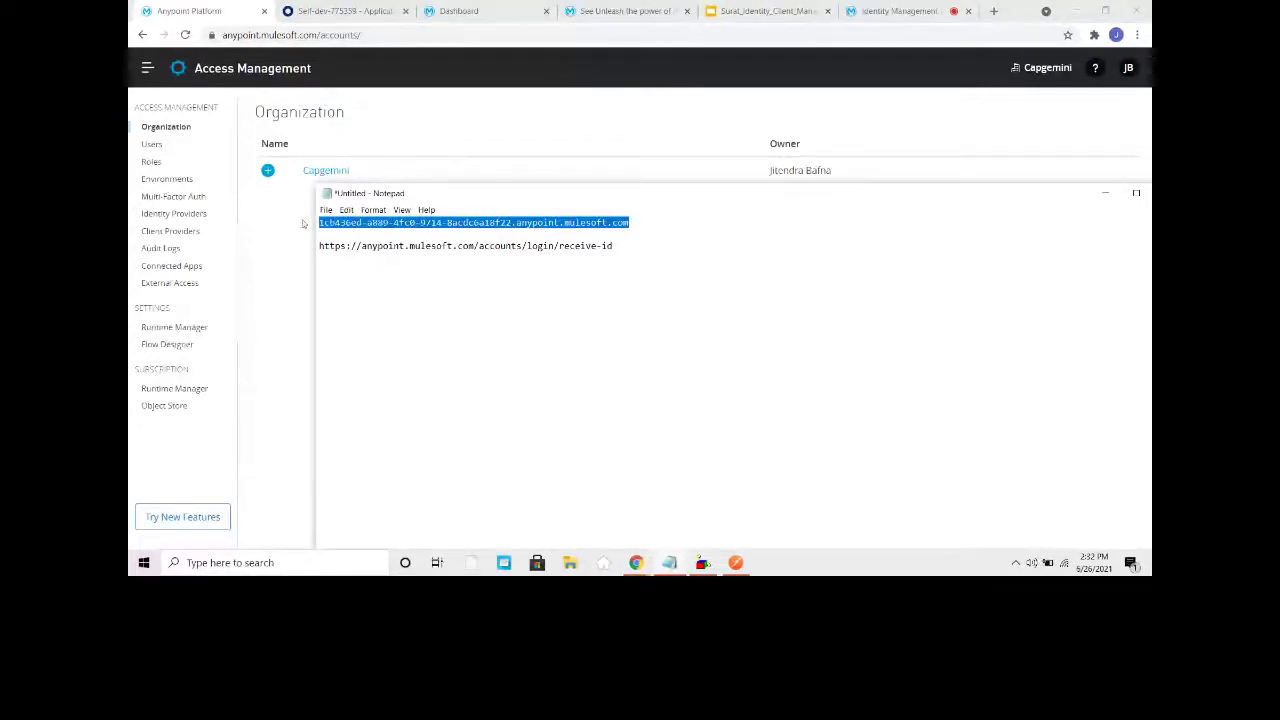
Return to Okta's SAML settings and advance the wizard to the Feedback step
click(625, 11)
click(885, 8)
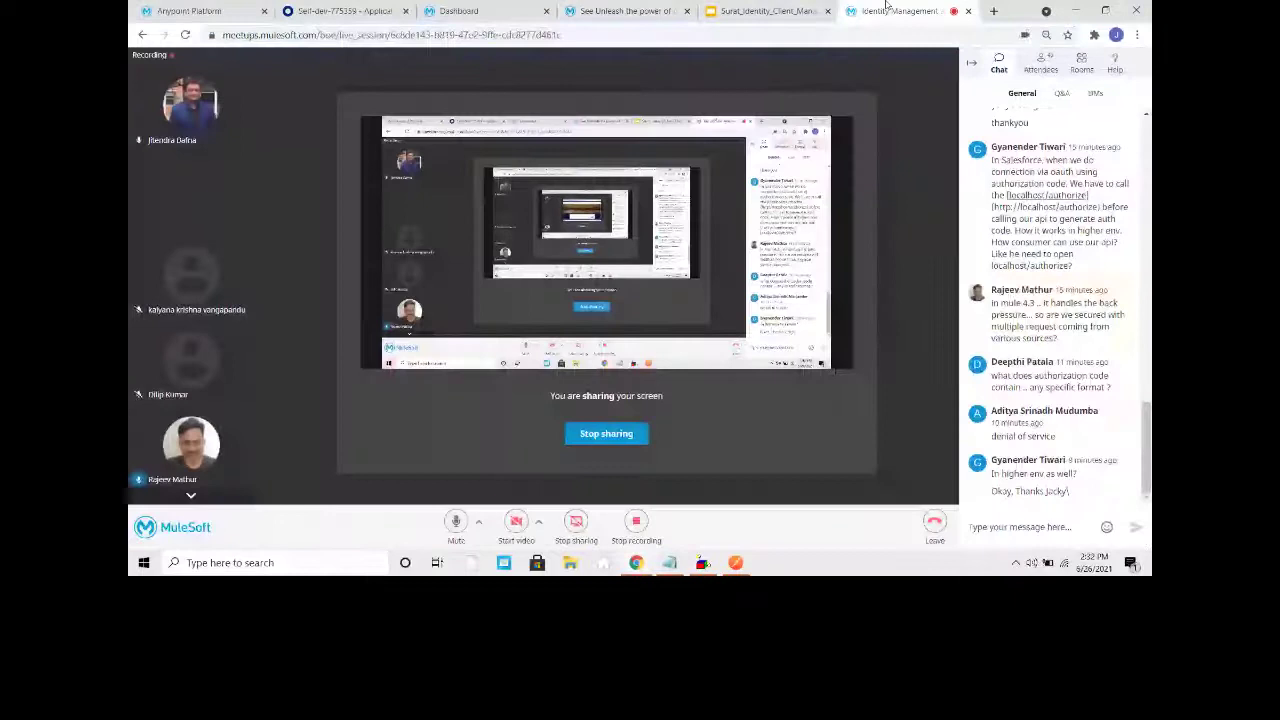
click(343, 11)
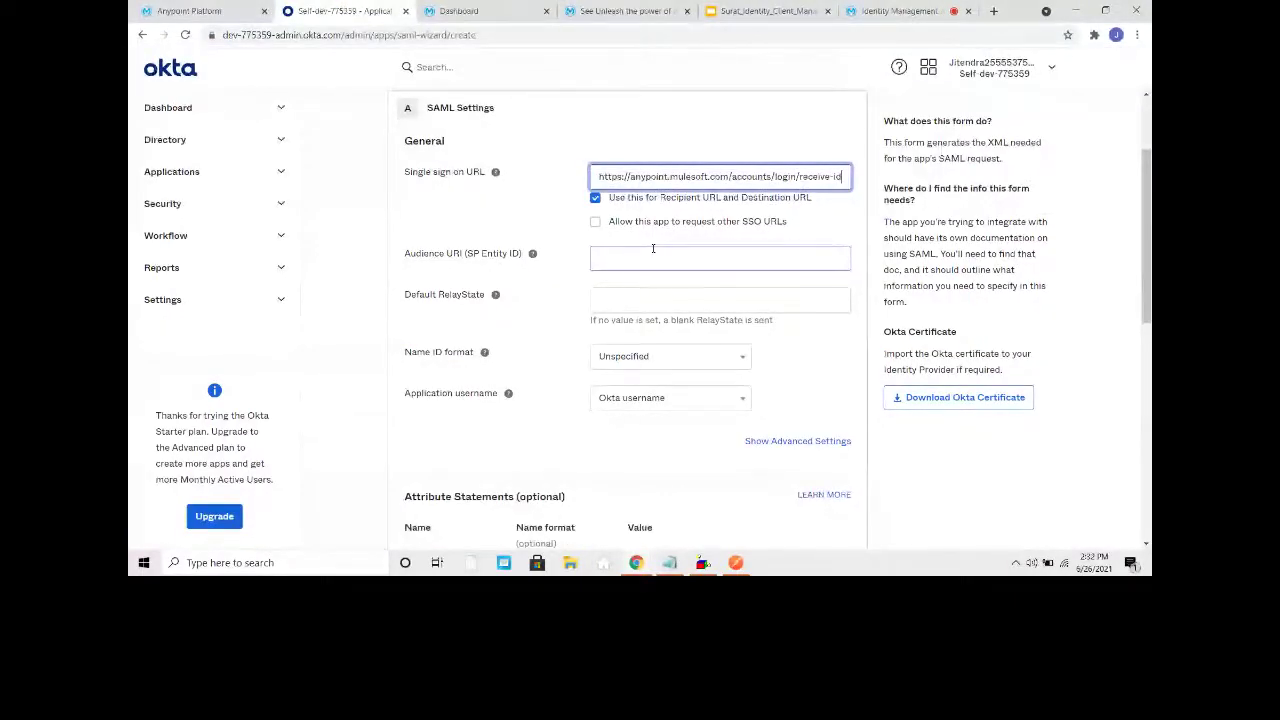
scroll(654, 403, down, 5)
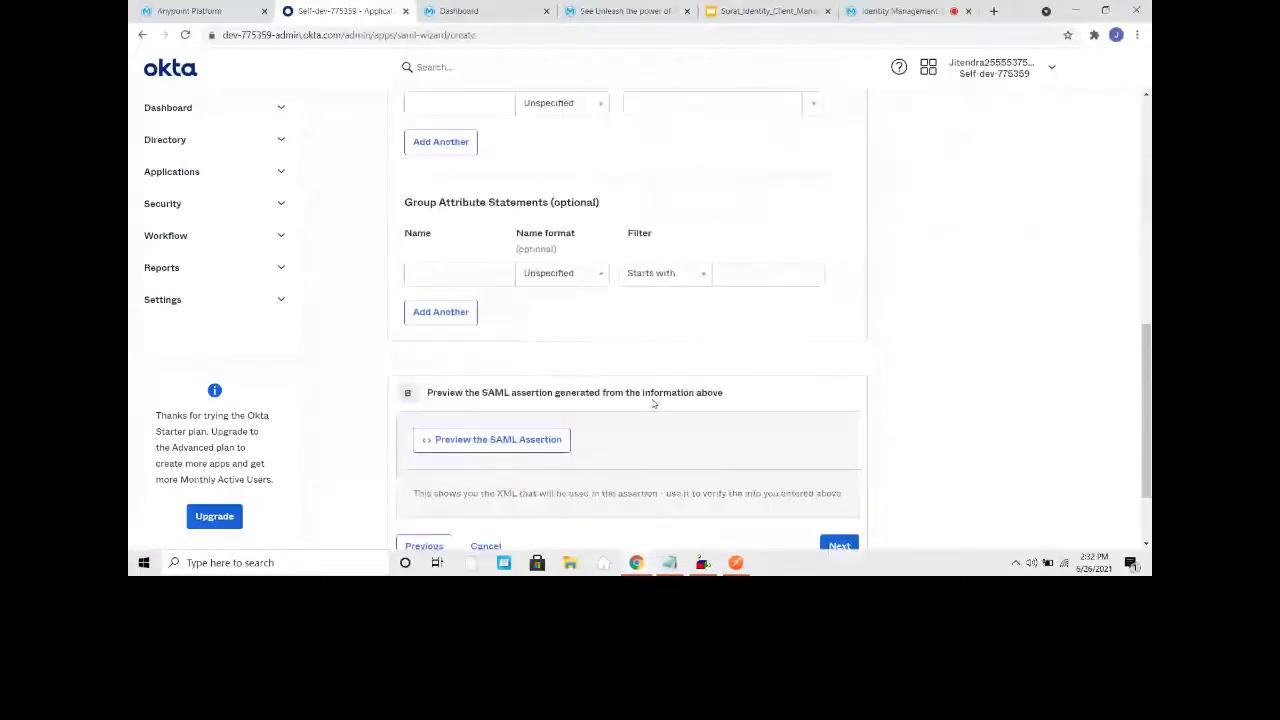
scroll(654, 403, down, 2)
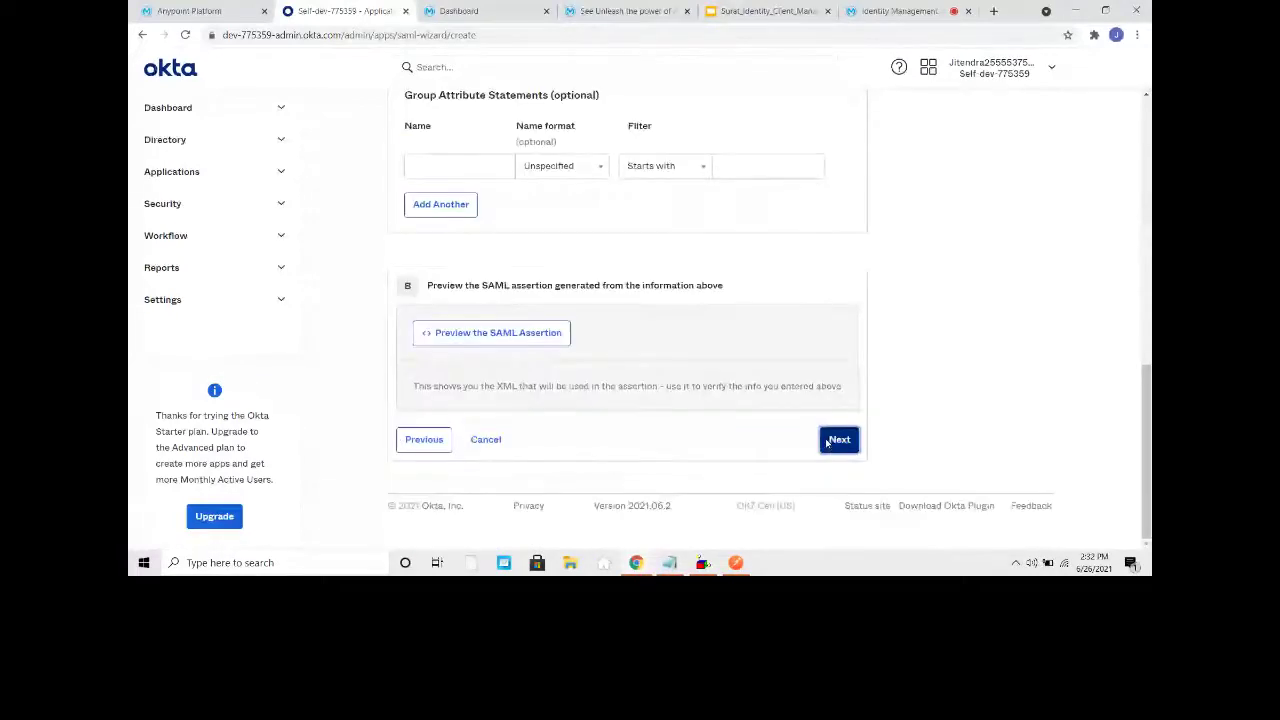
click(838, 440)
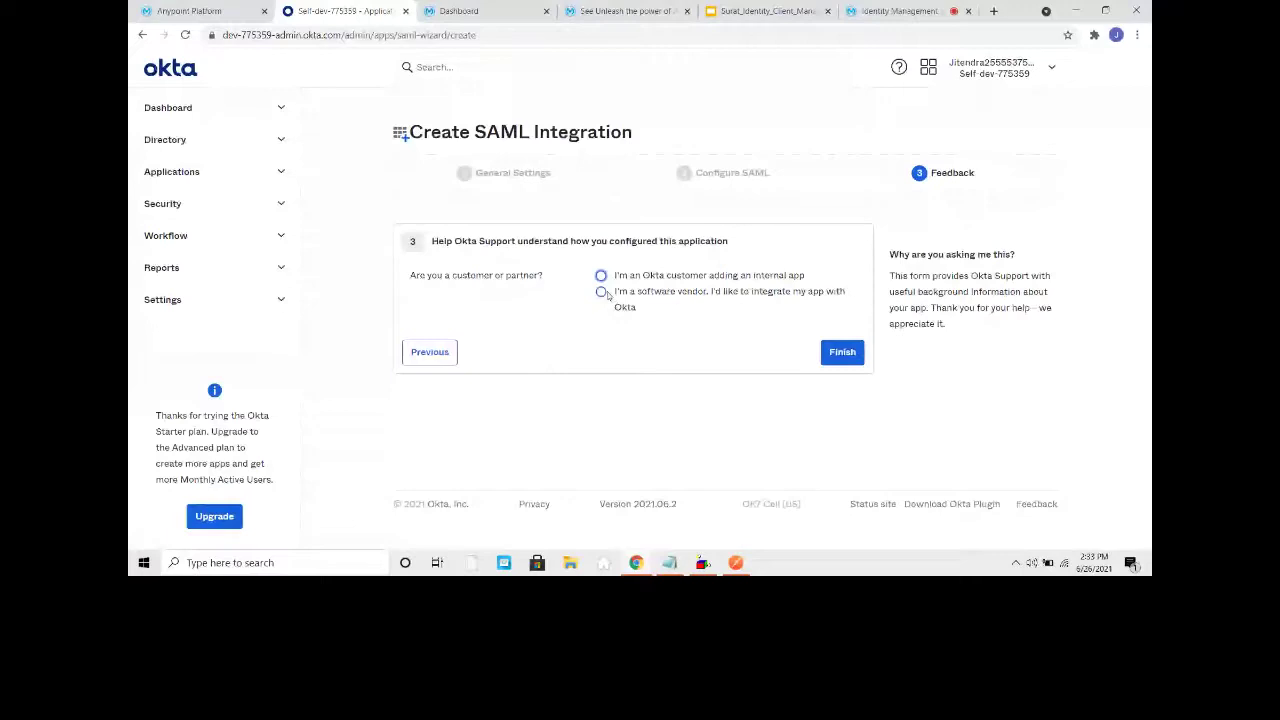
Mark the app as an Okta customer app, finish it, and open its SAML setup instructions
click(600, 275)
click(838, 441)
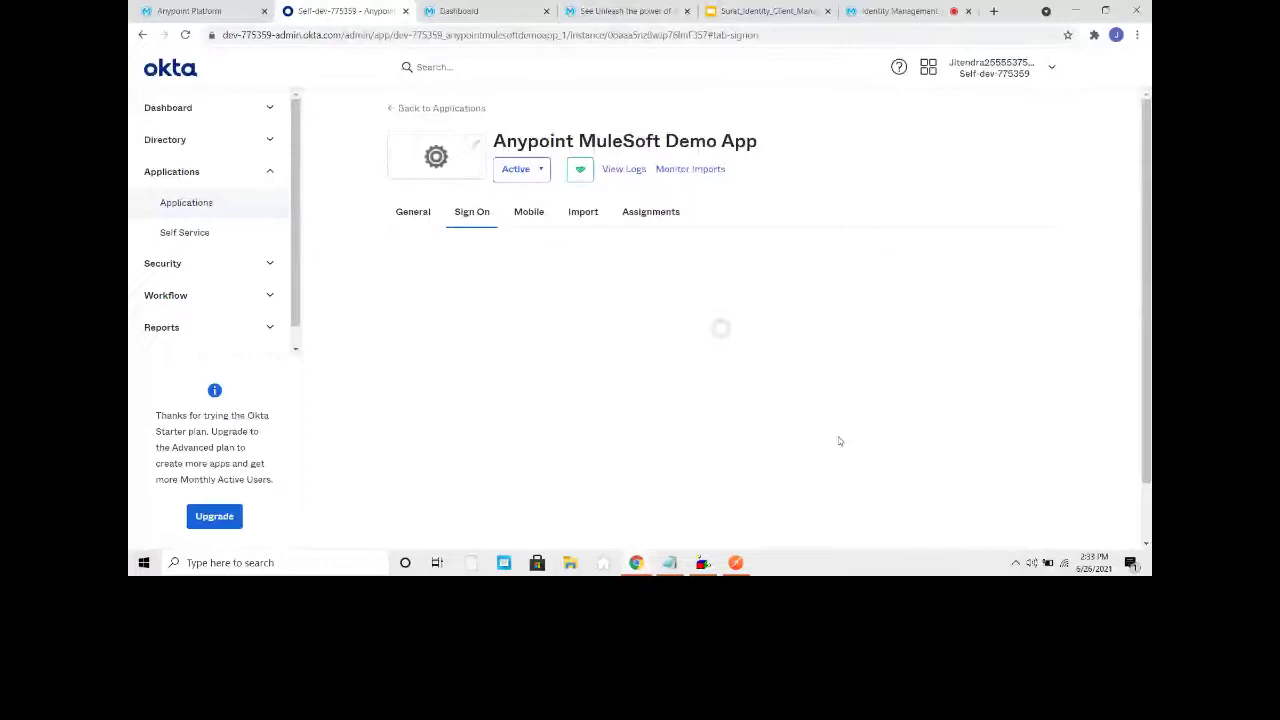
click(494, 240)
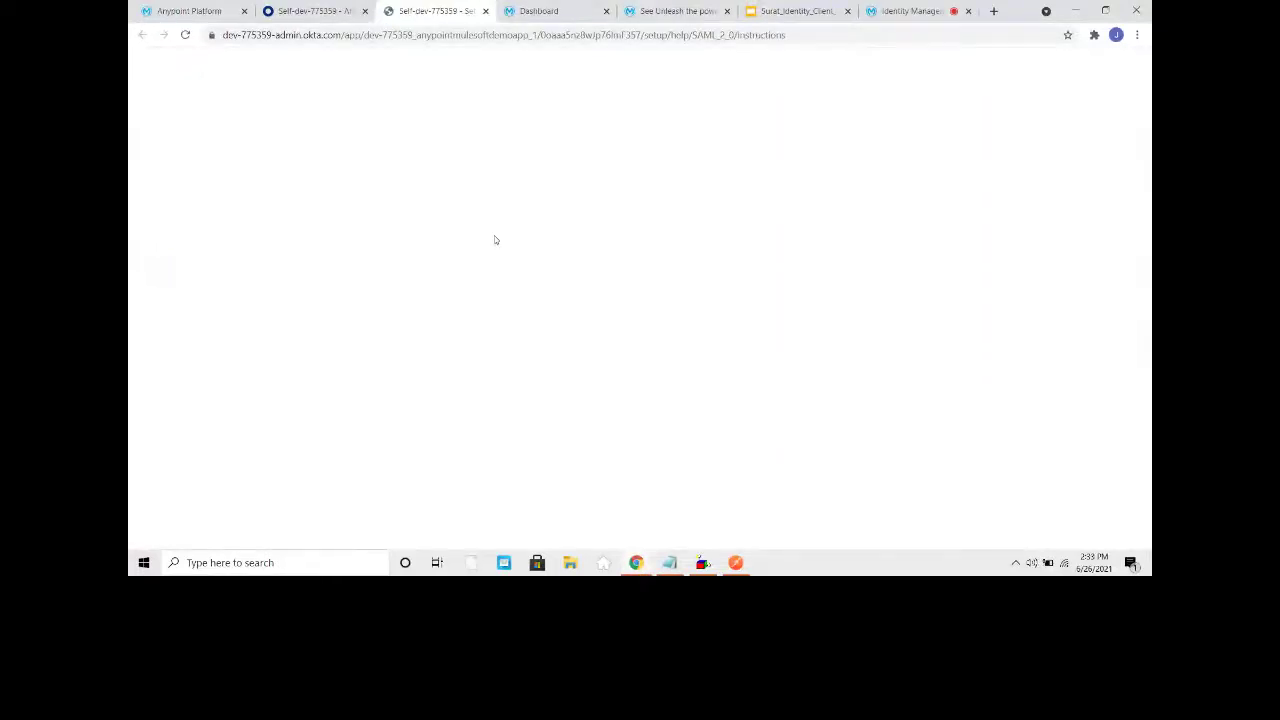
In Anypoint Access Management, open Identity Providers and list the available provider types
click(190, 8)
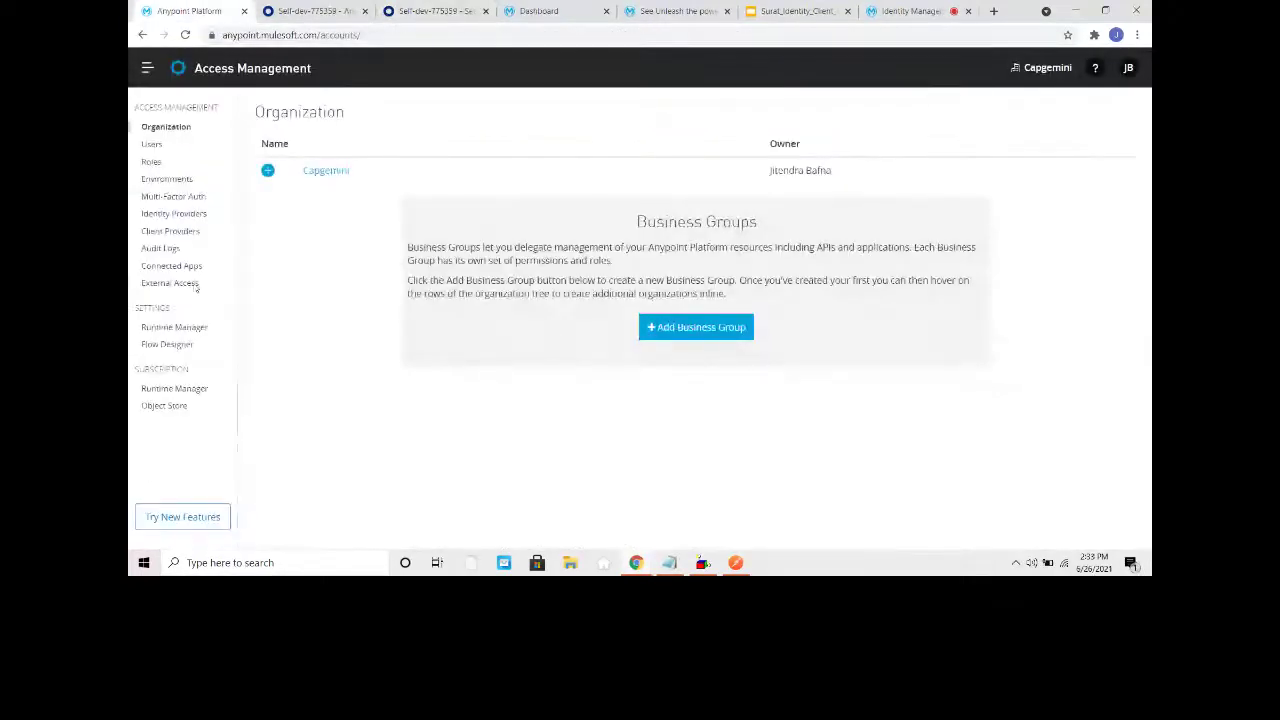
click(176, 213)
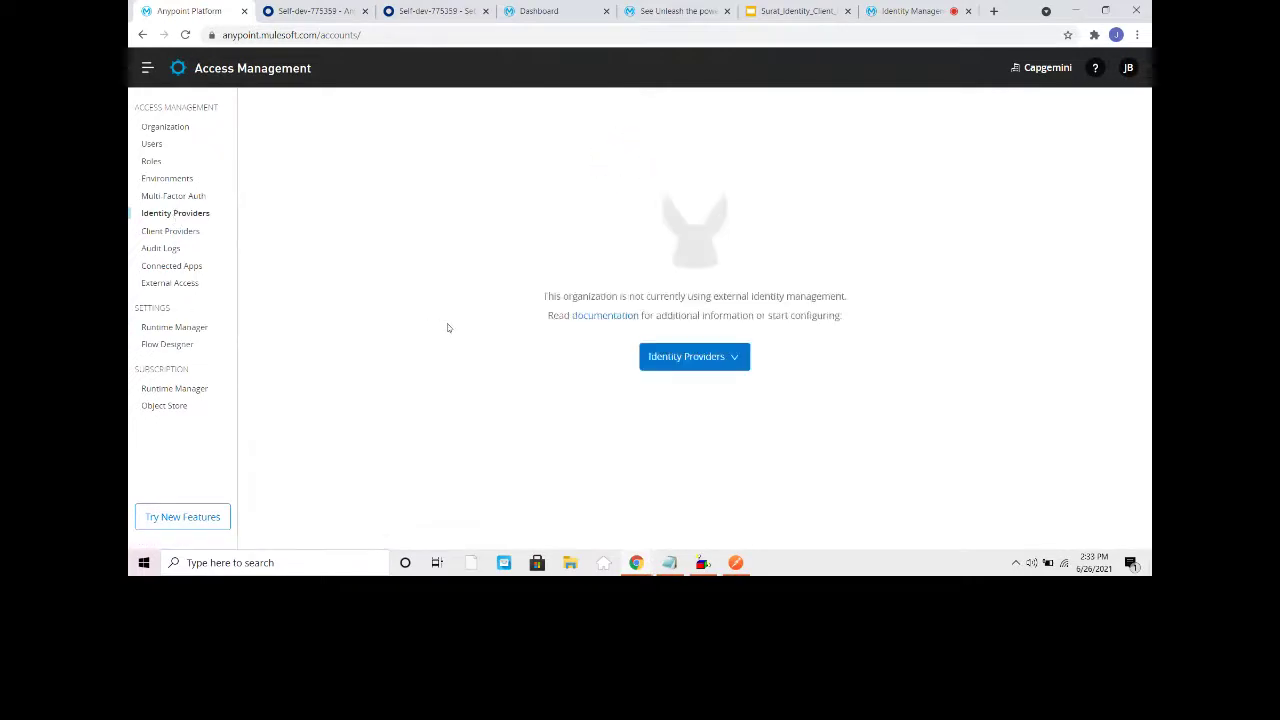
click(685, 360)
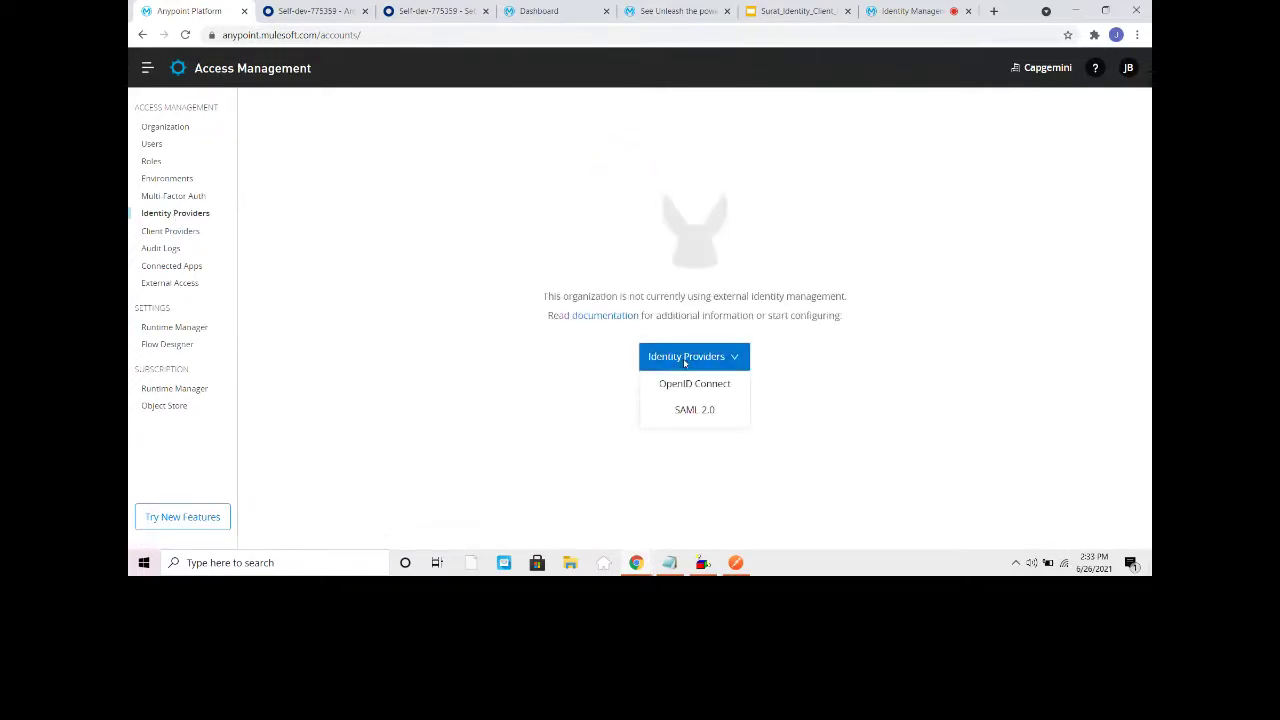
Start a new SAML 2.0 identity provider in Anypoint Platform
click(694, 410)
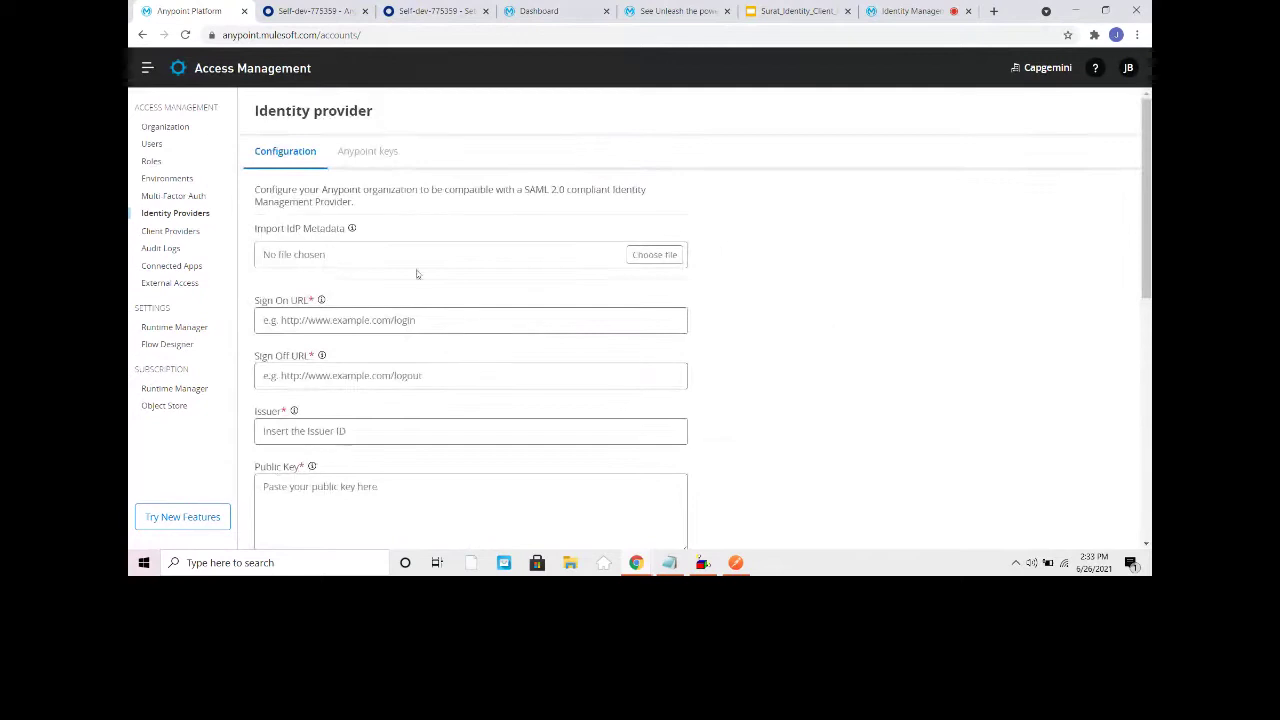
scroll(543, 301, down, 1)
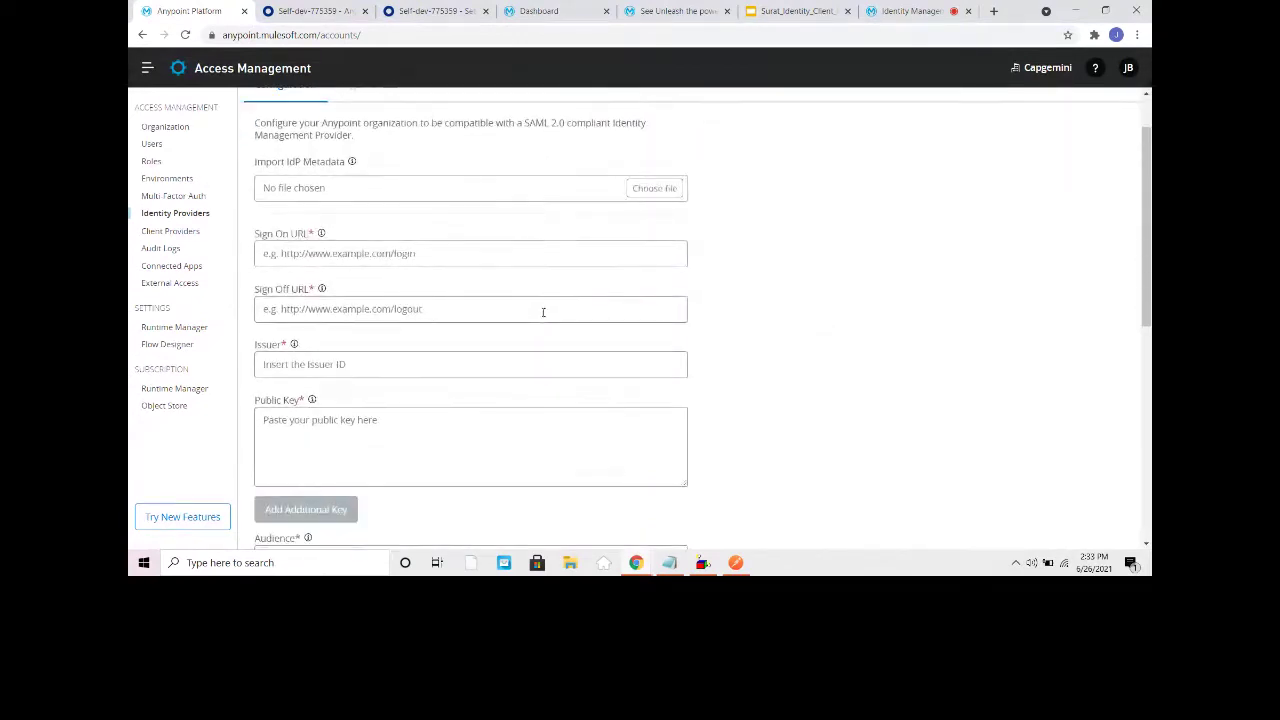
click(340, 256)
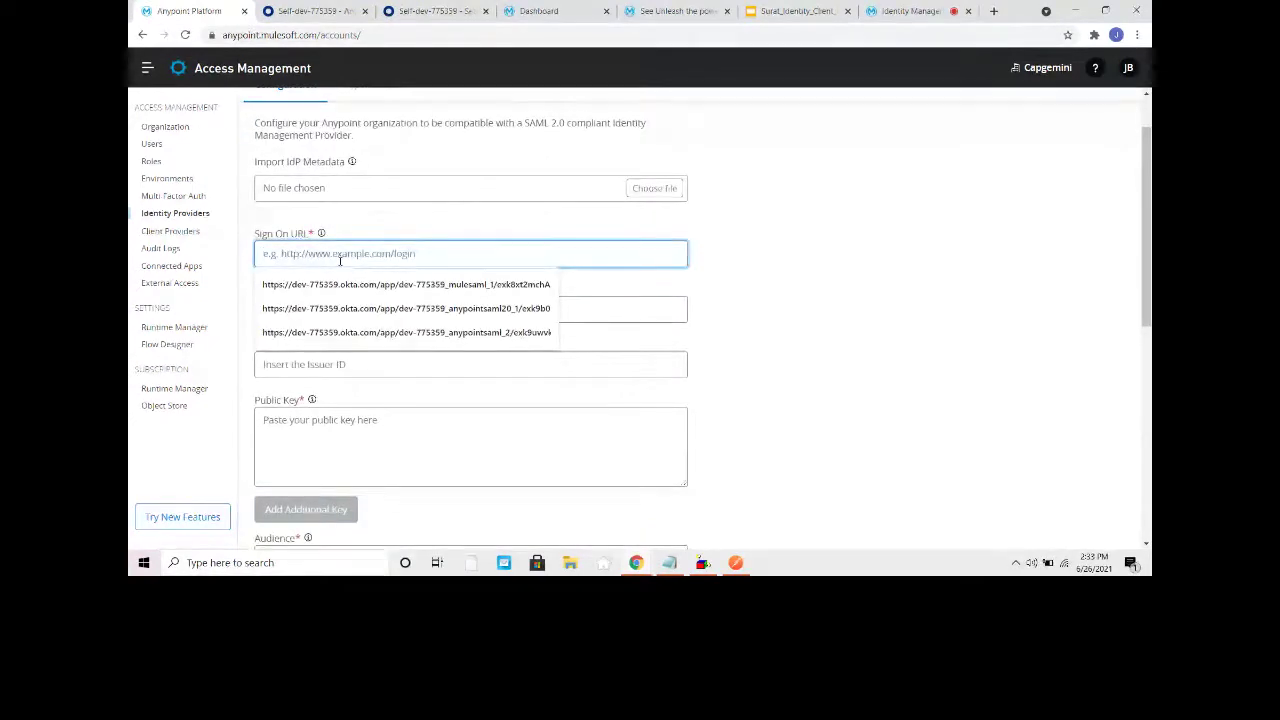
click(907, 343)
scroll(771, 420, down, 1)
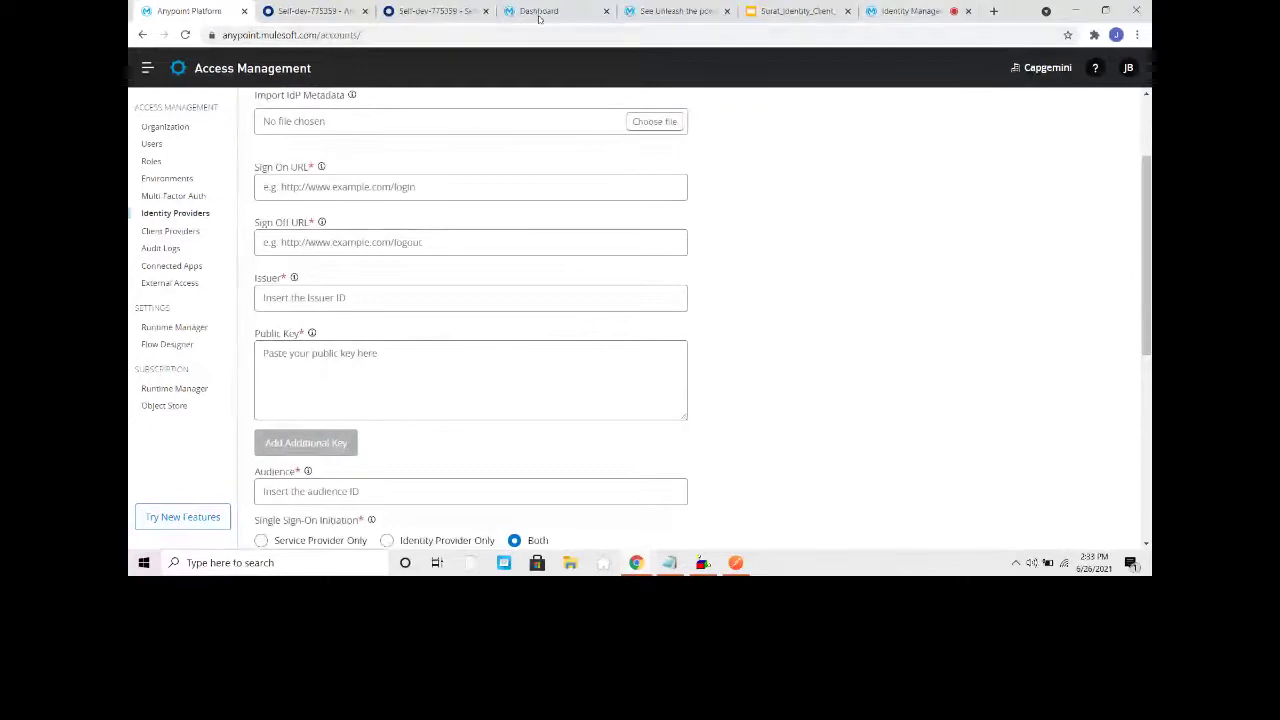
click(500, 5)
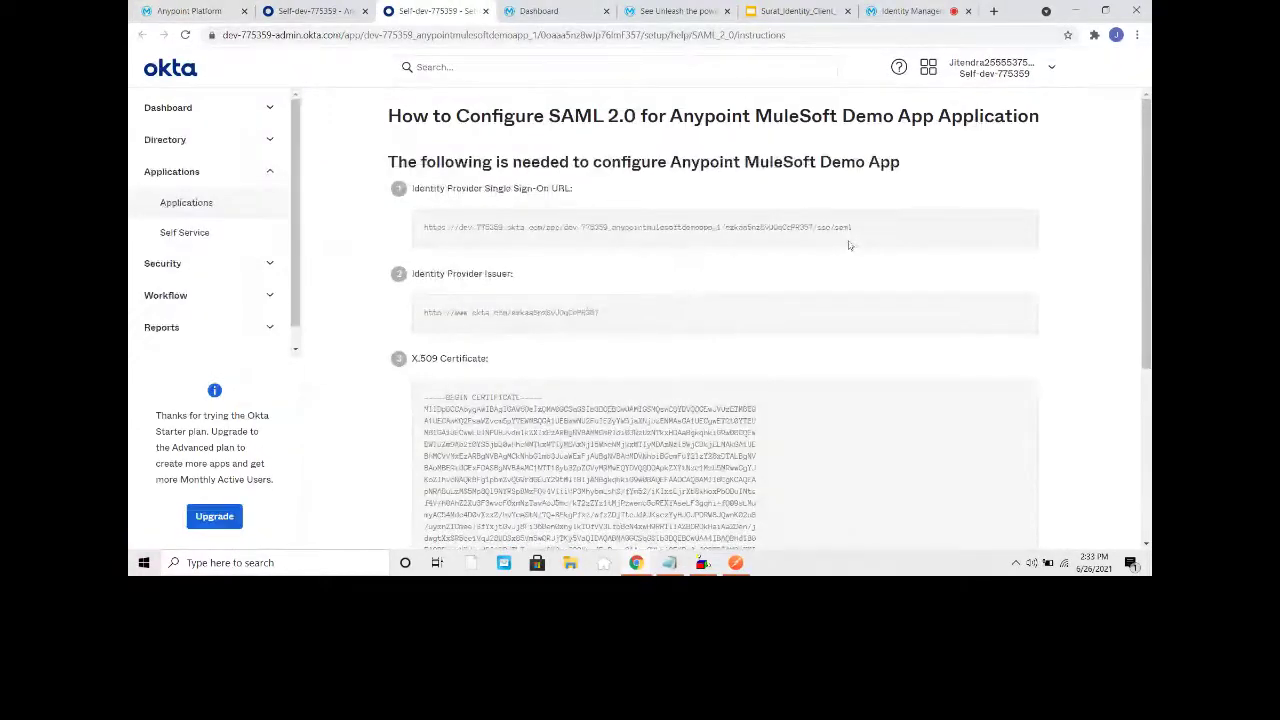
drag(849, 245, 423, 231)
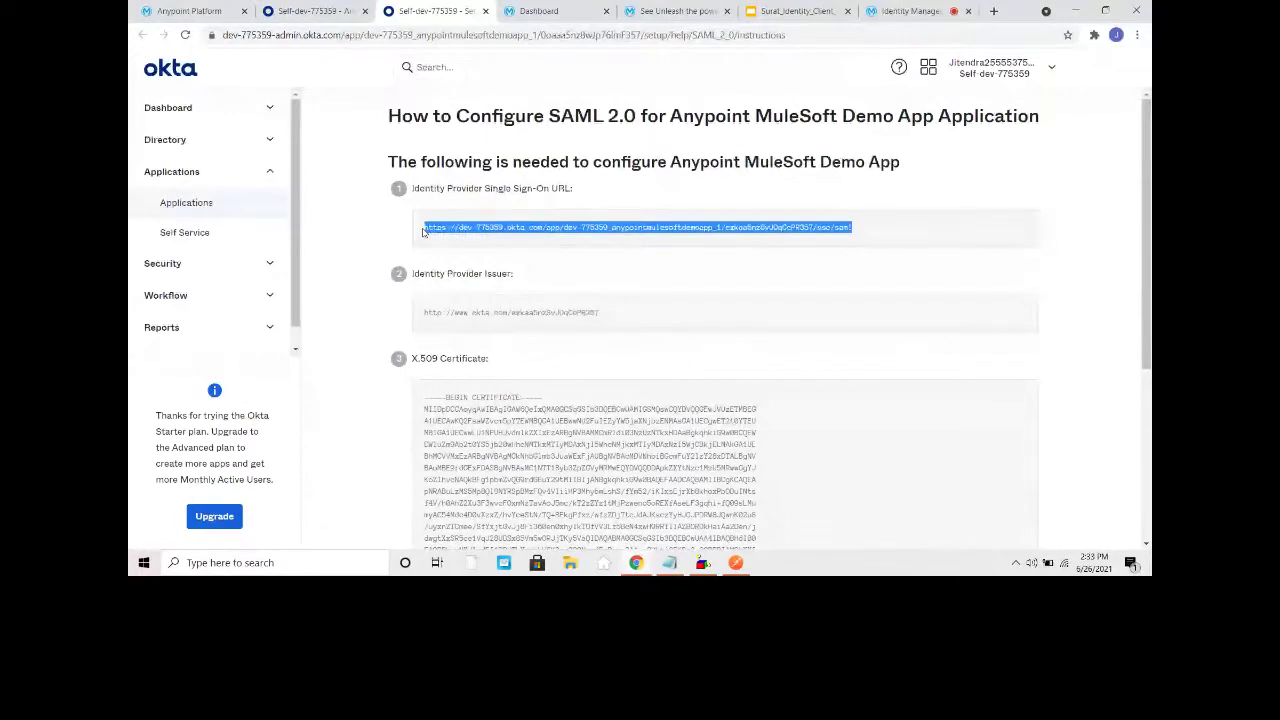
click(190, 11)
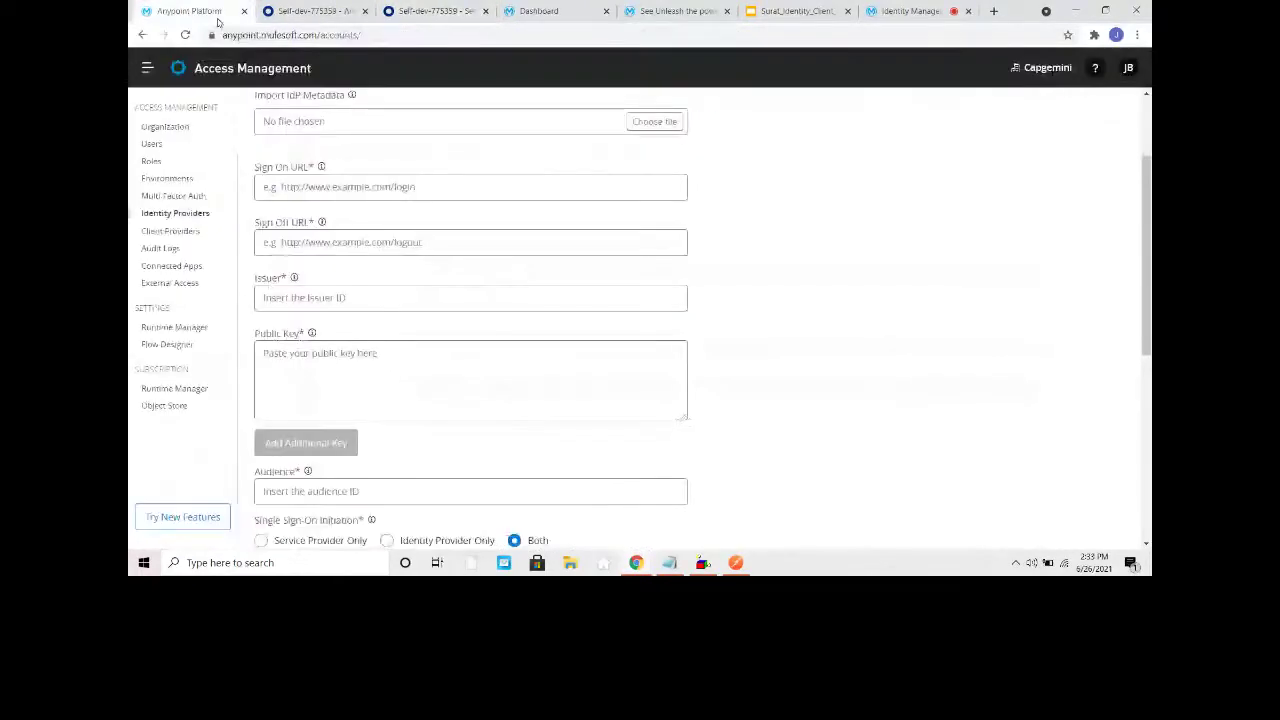
click(305, 187)
text(https://dev-775359.okta.com/app/dev-775359_anypointmulesoftdemoapp_1/exkaa5riz8vUOqCcPR357/sso/saml)
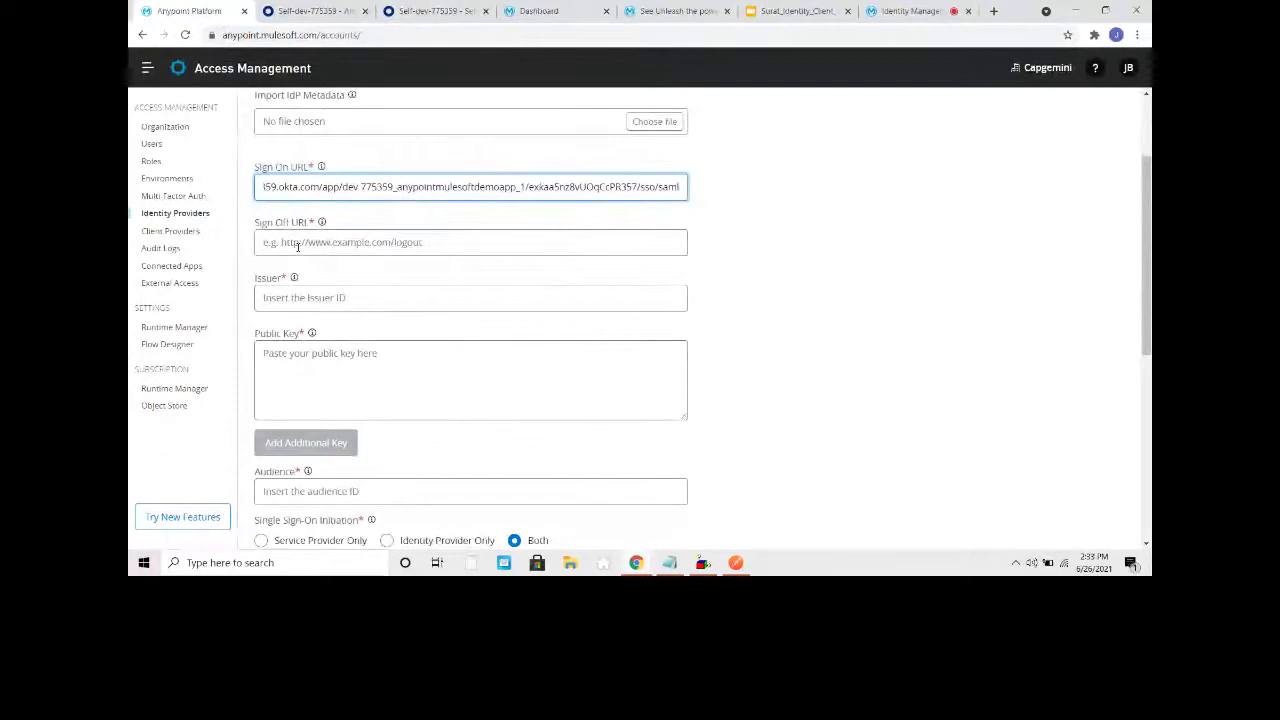
click(297, 243)
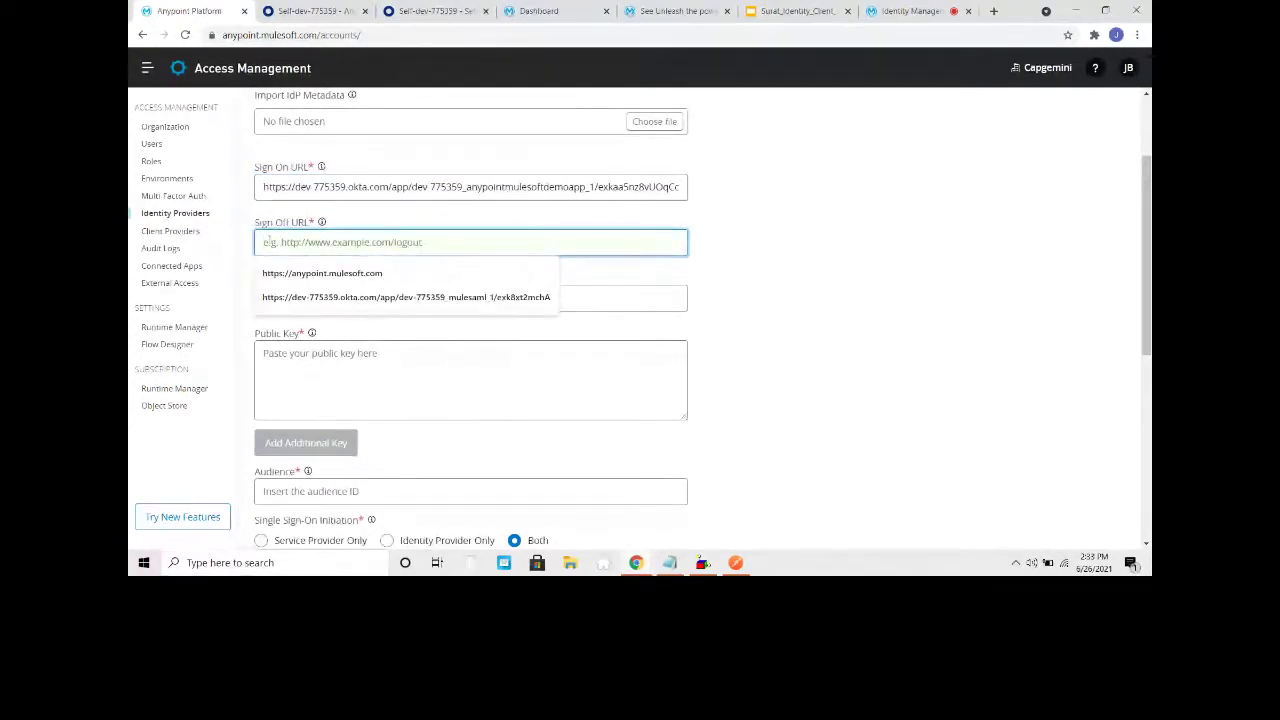
click(314, 285)
click(319, 298)
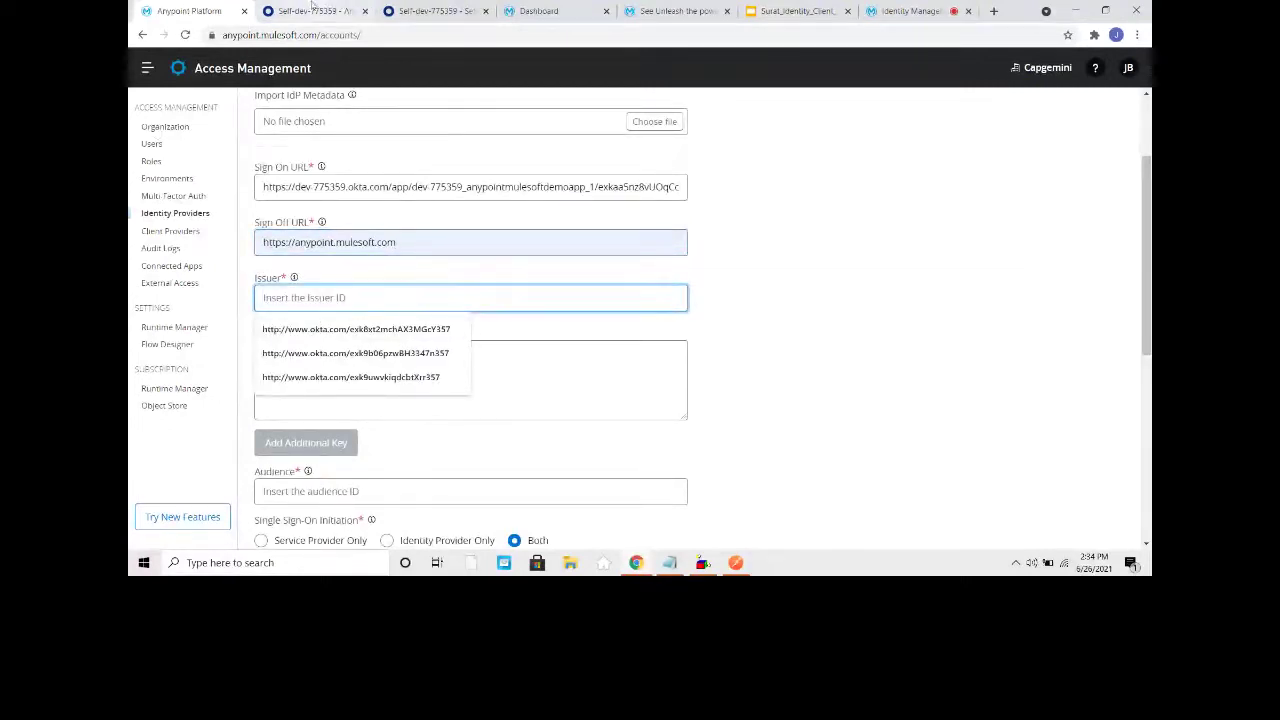
Paste Okta's Identity Provider Issuer URL into the Issuer field
click(430, 11)
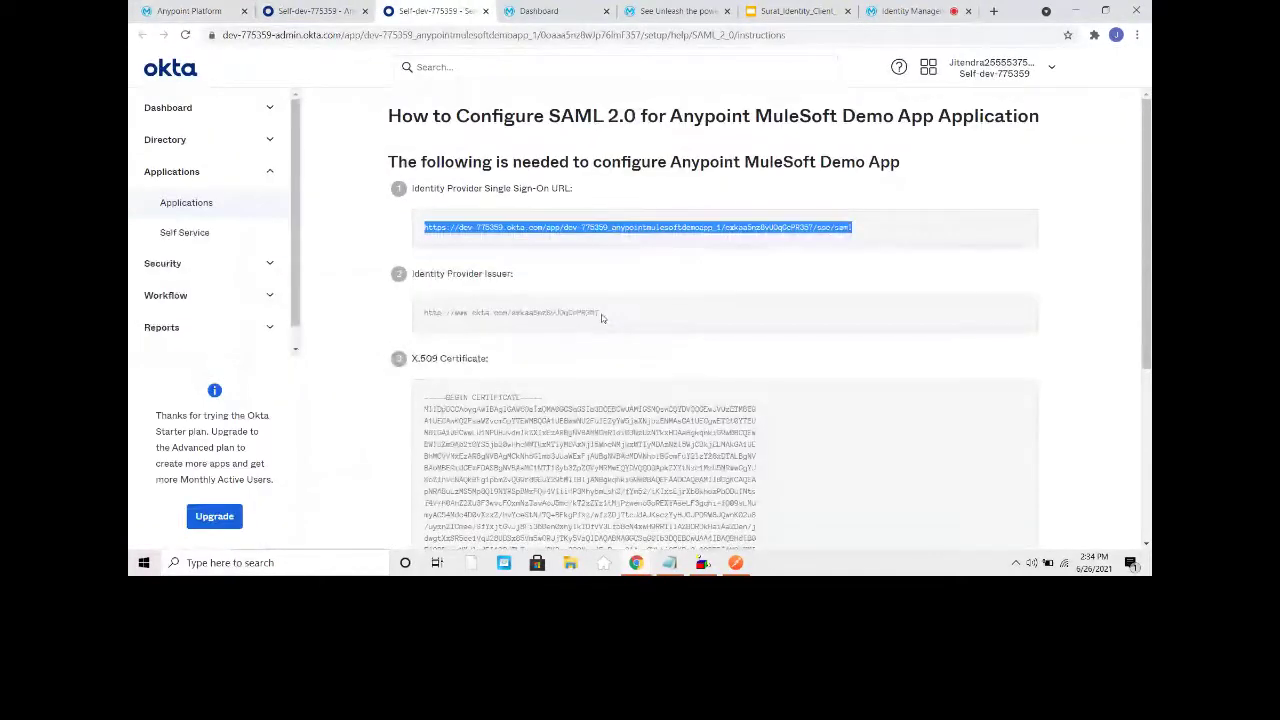
drag(600, 313, 428, 311)
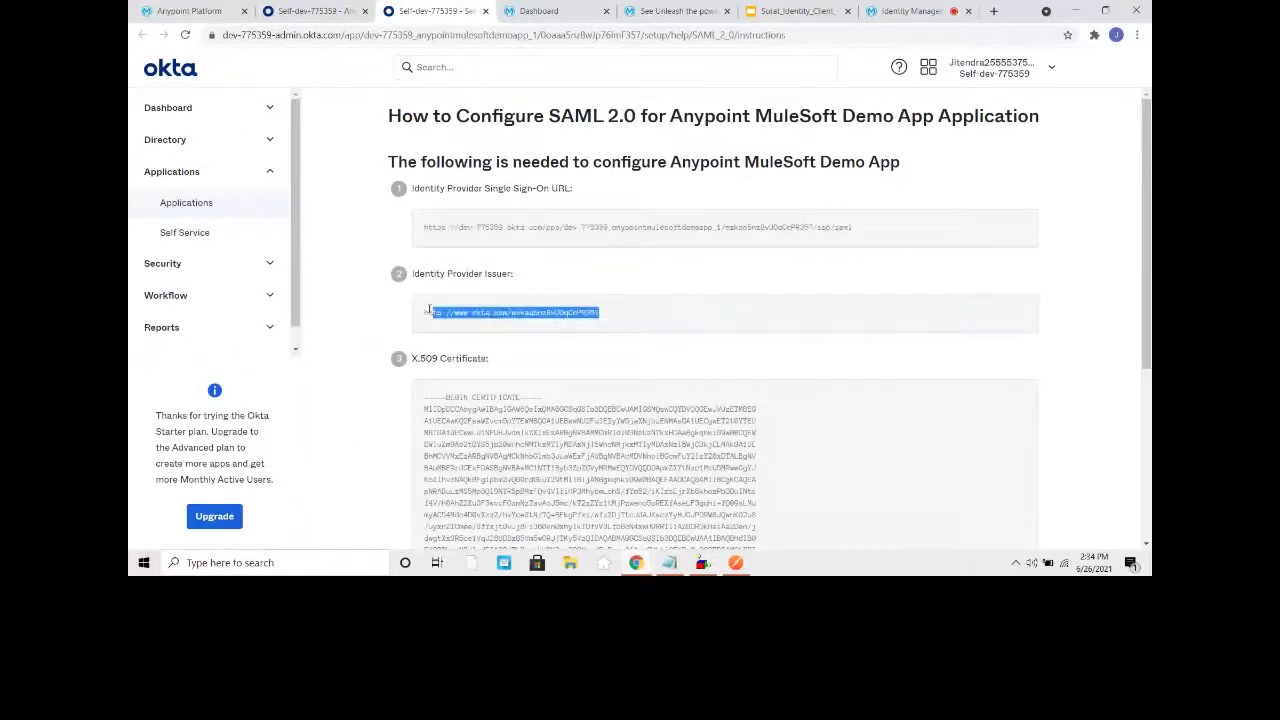
key(ctrl+1)
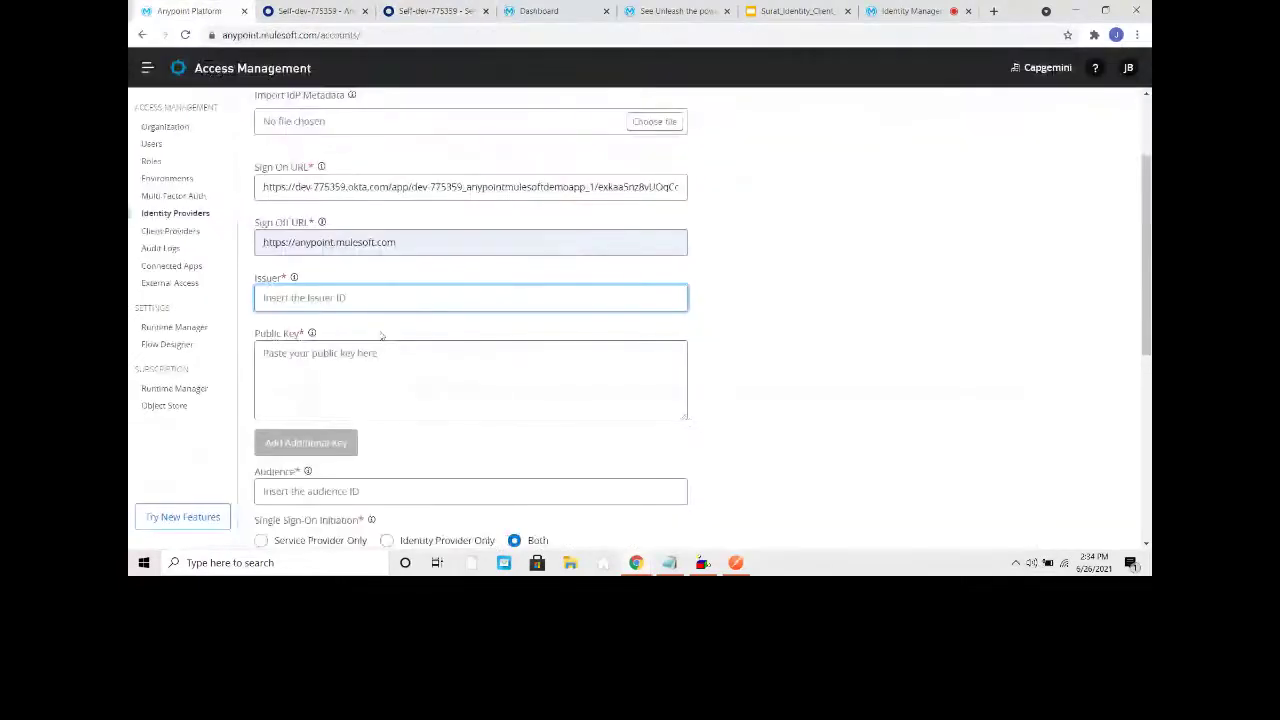
key(ctrl+v)
Copy Okta's X.509 certificate into the Public Key box
key(ctrl+3)
scroll(540, 397, down, 2)
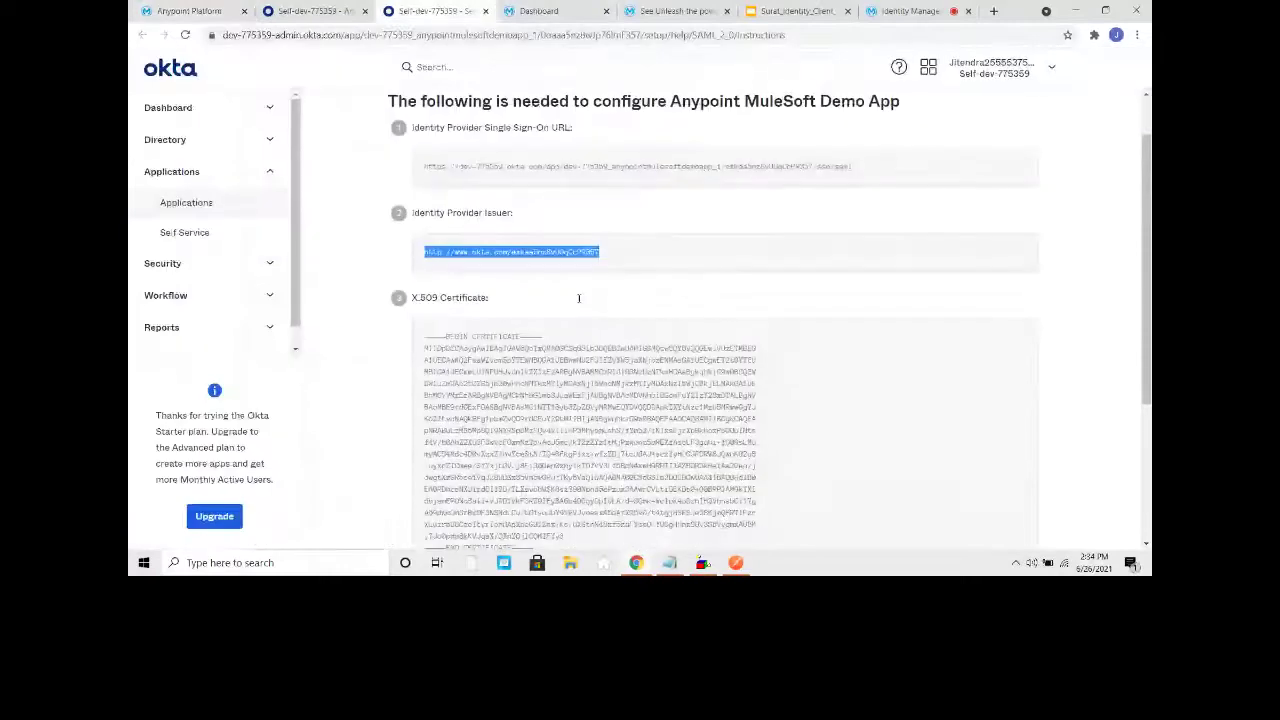
drag(557, 397, 424, 197)
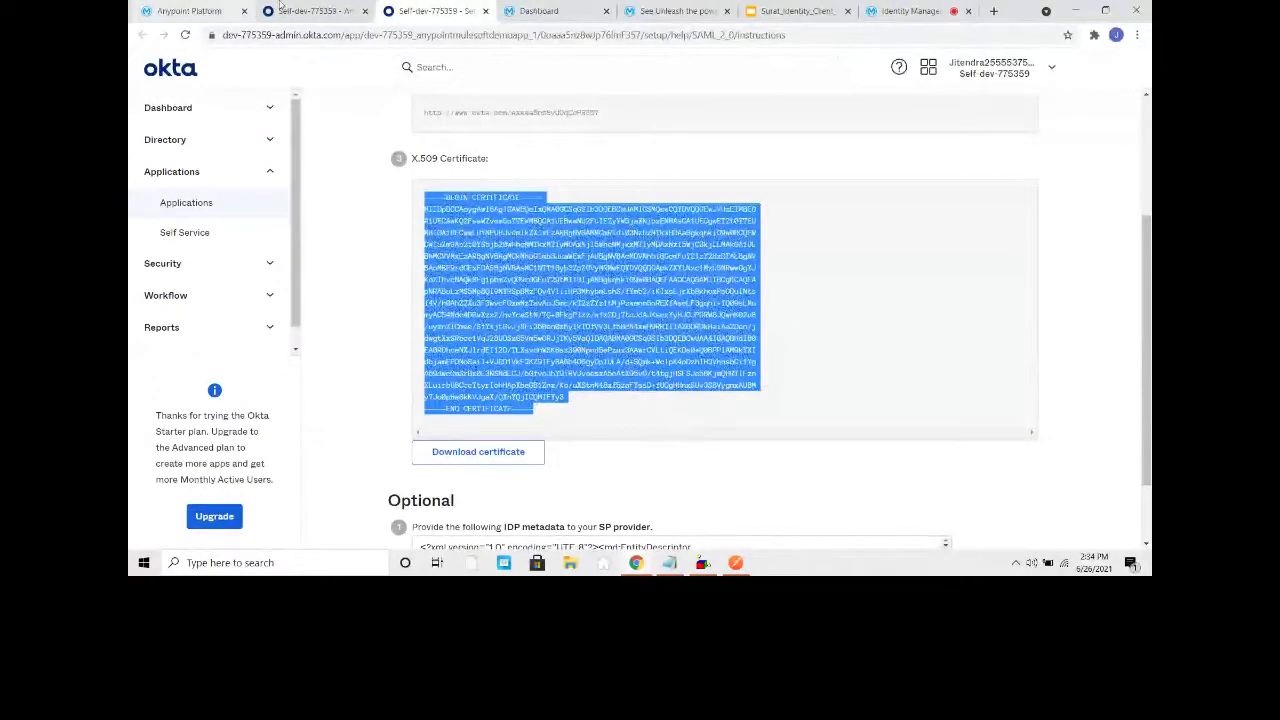
click(190, 11)
click(282, 391)
key(ctrl+v)
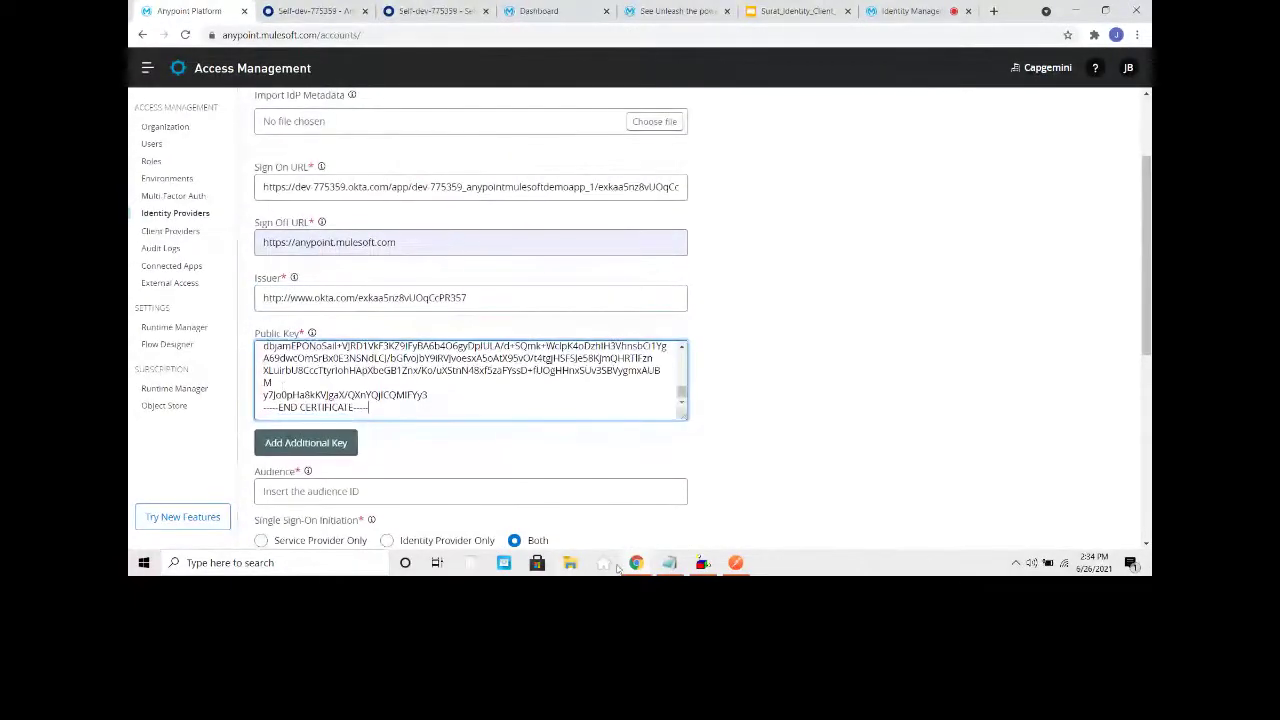
Paste the audience hostname from the notes into Audience and create the identity provider
click(669, 563)
drag(651, 222, 316, 222)
key(ctrl+c)
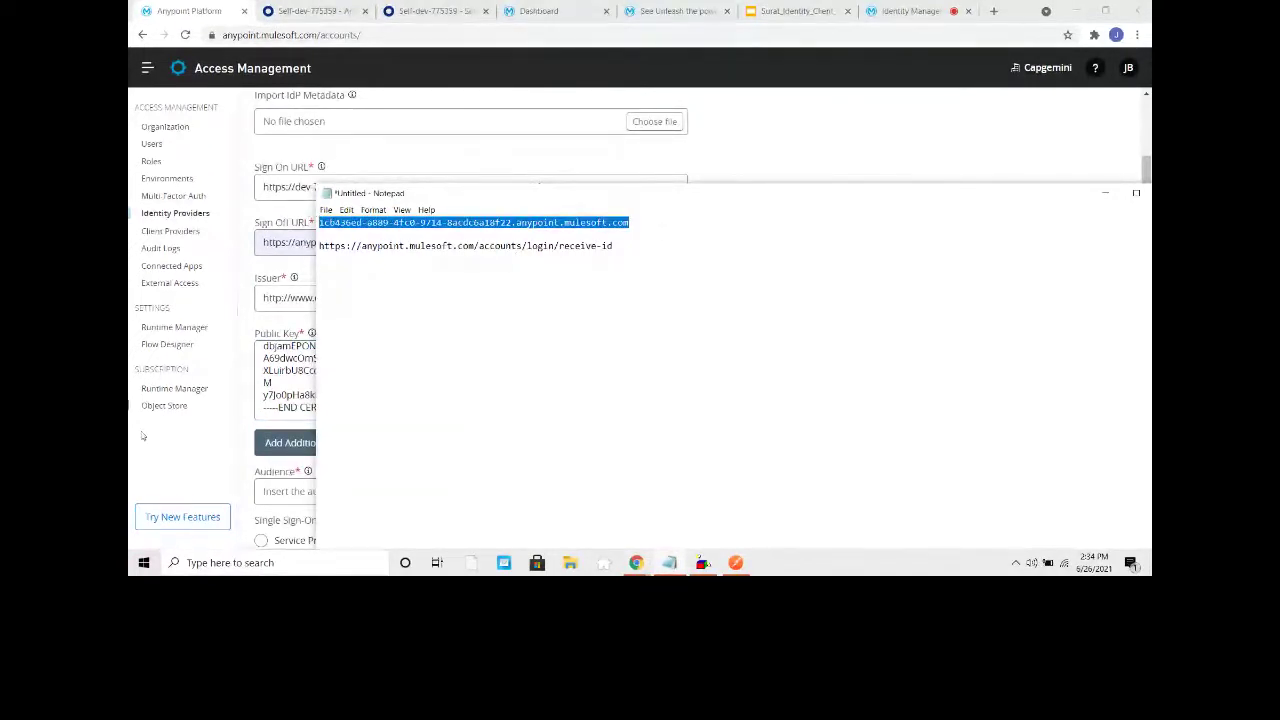
key(alt+Tab)
click(396, 491)
key(ctrl+v)
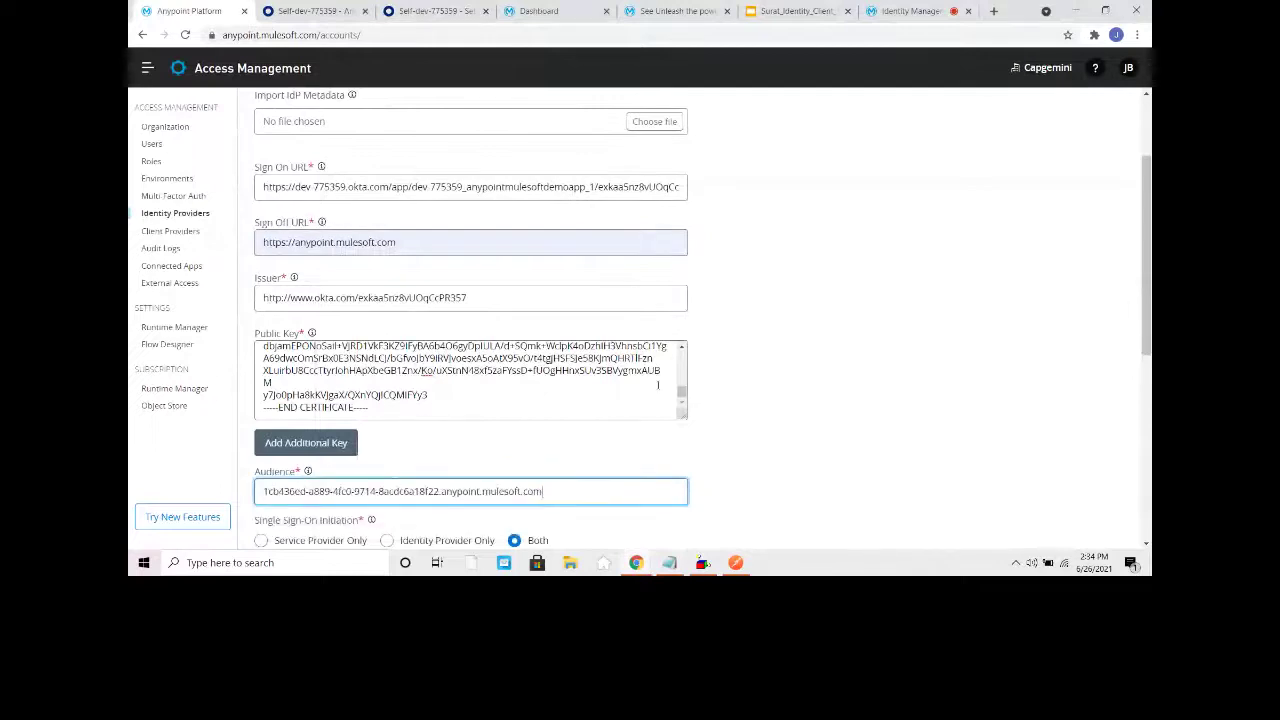
scroll(600, 390, down, 8)
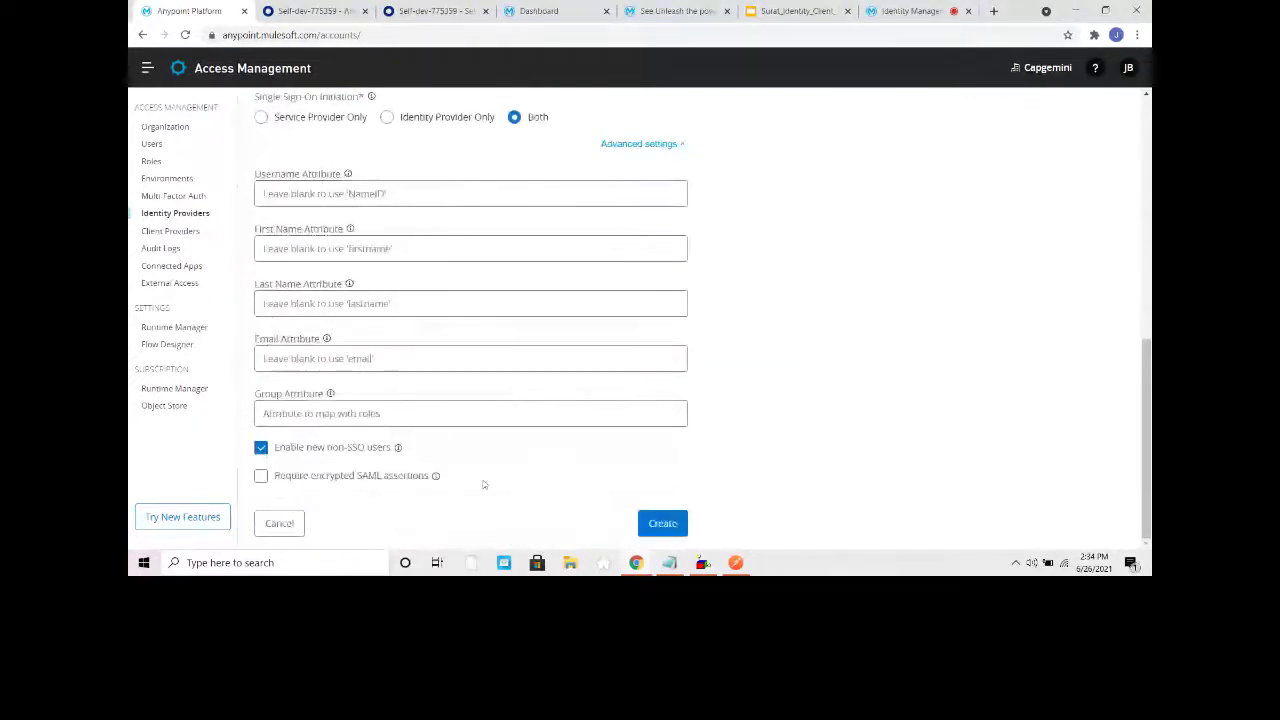
click(662, 523)
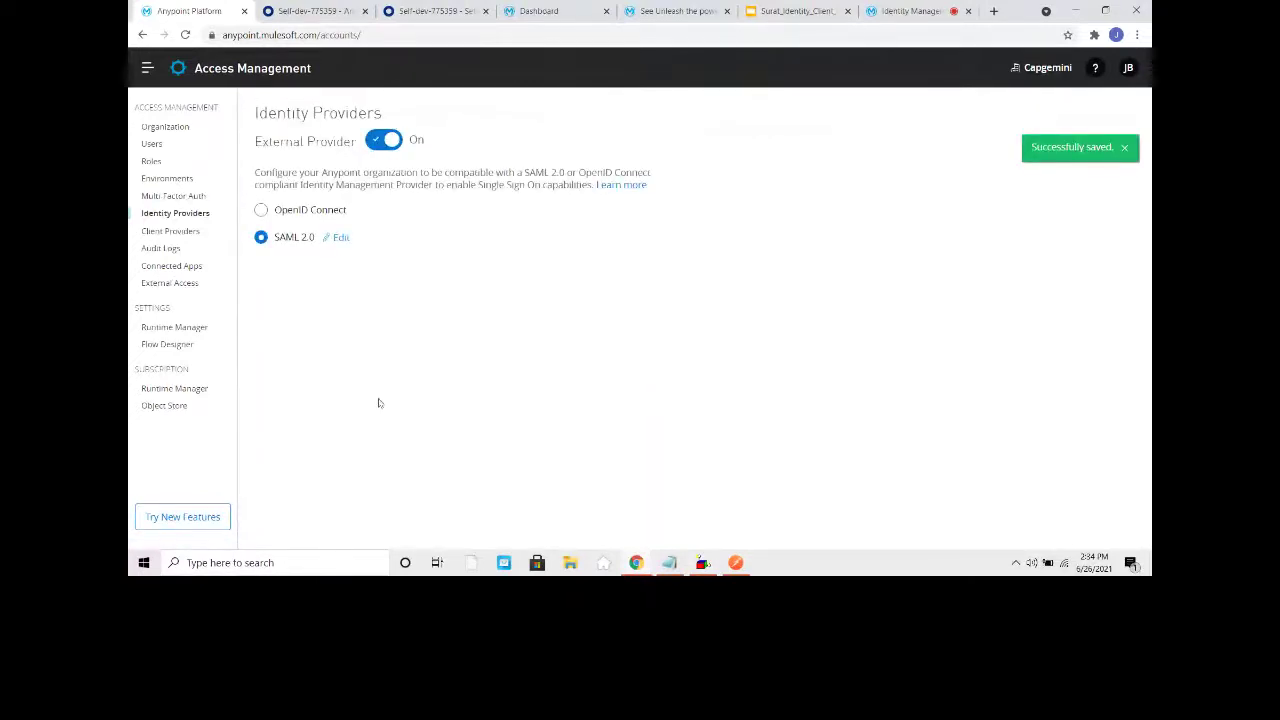
Copy Okta's Identity Provider Single Sign-On URL for a login test, then return to the Okta admin console
click(356, 566)
text(edge)
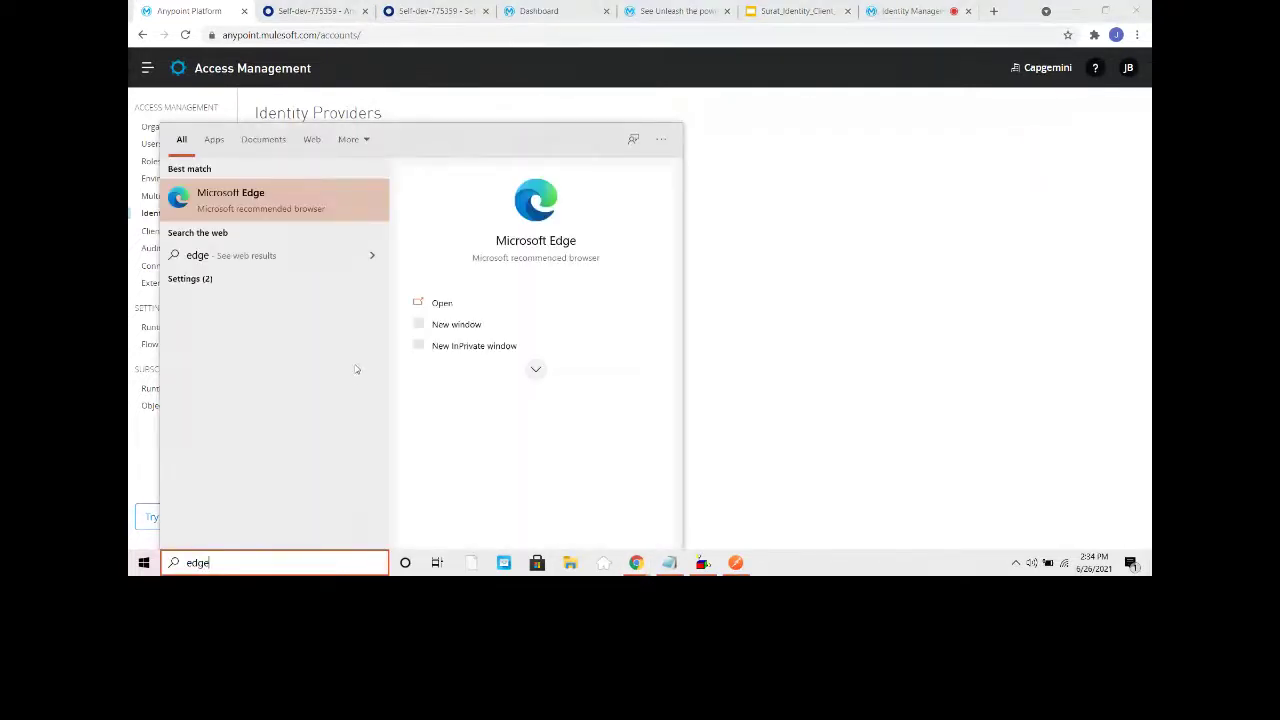
click(260, 205)
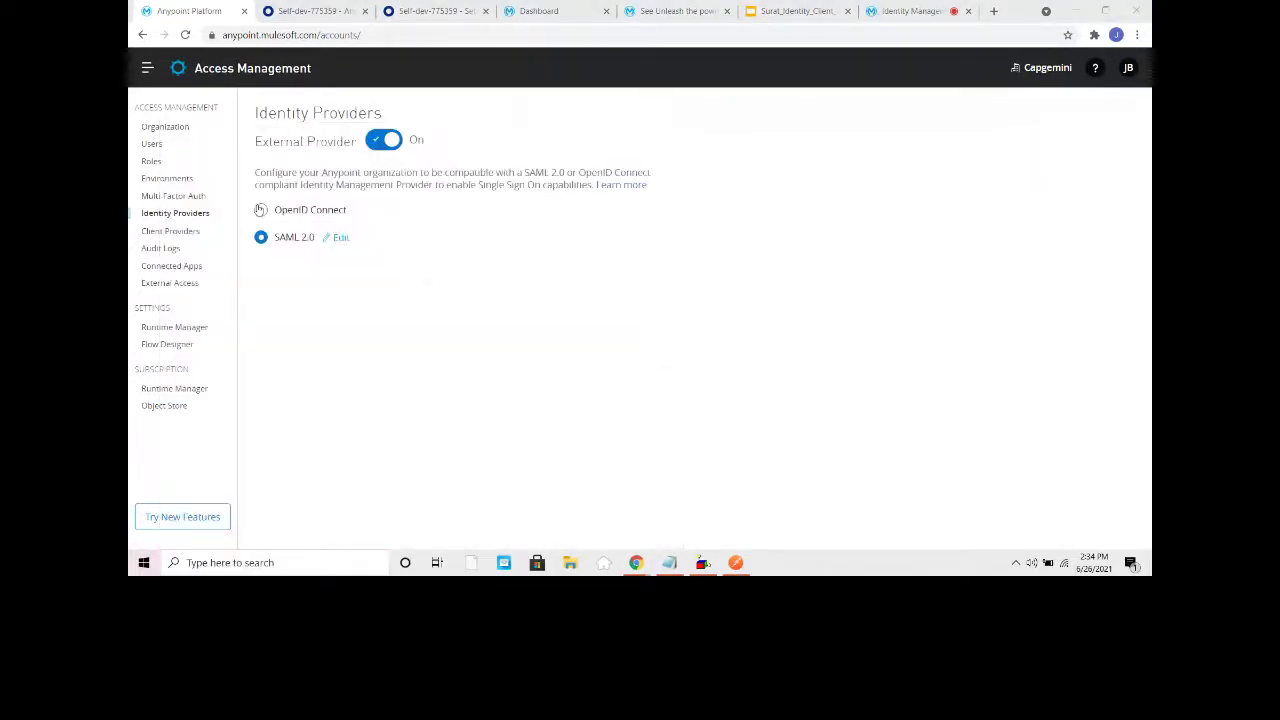
click(435, 11)
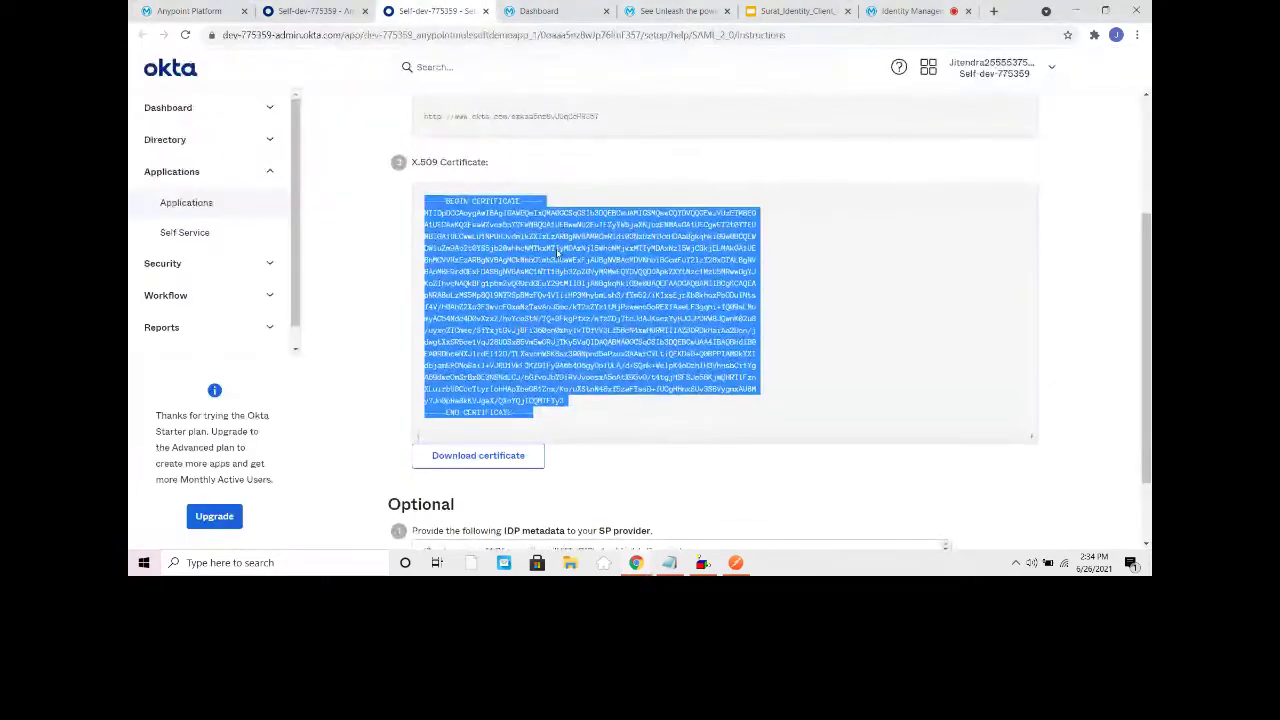
scroll(558, 253, up, 3)
drag(852, 228, 721, 228)
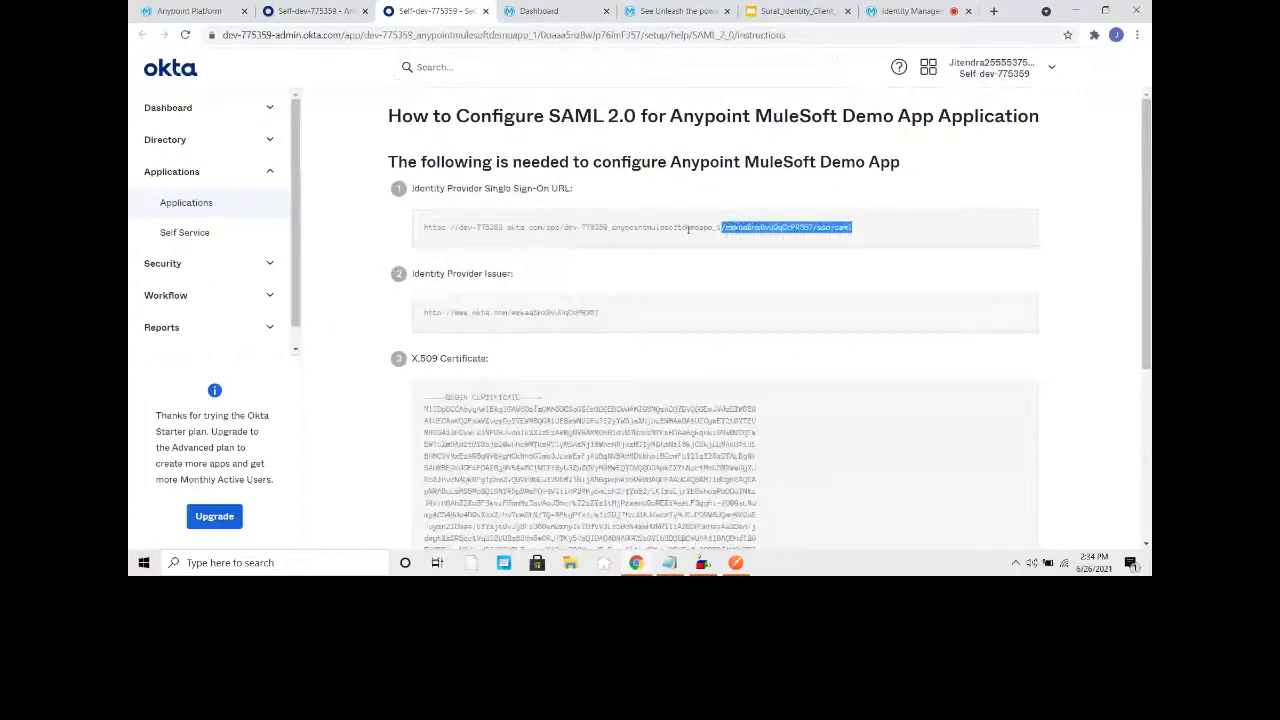
click(195, 11)
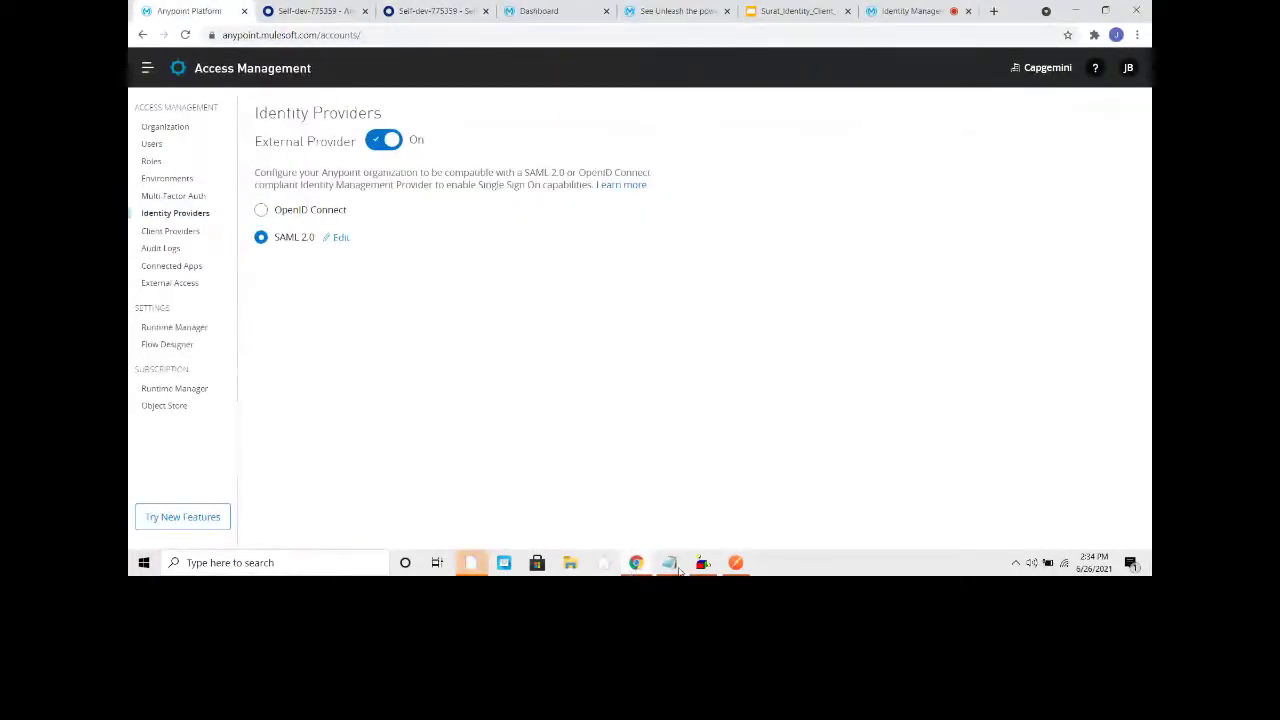
click(310, 11)
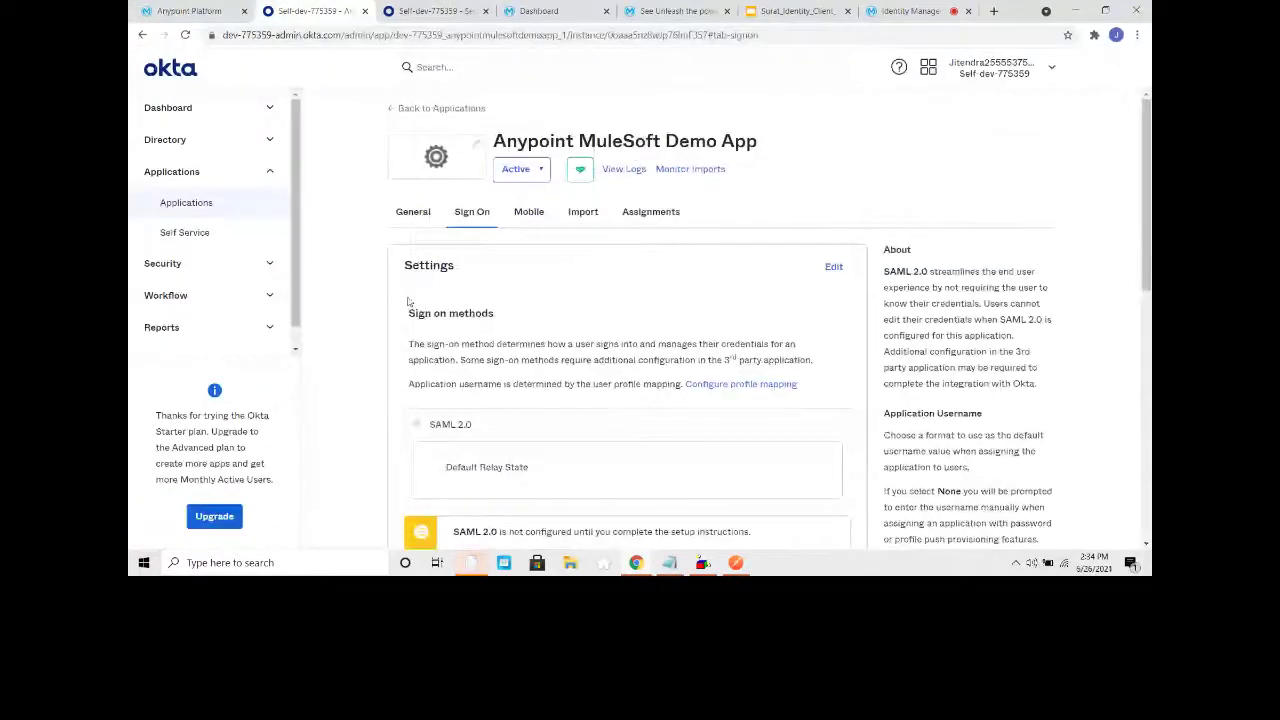
Assign Anypoint MuleSoft Demo App to the Everyone group via its gear menu in Applications
click(188, 206)
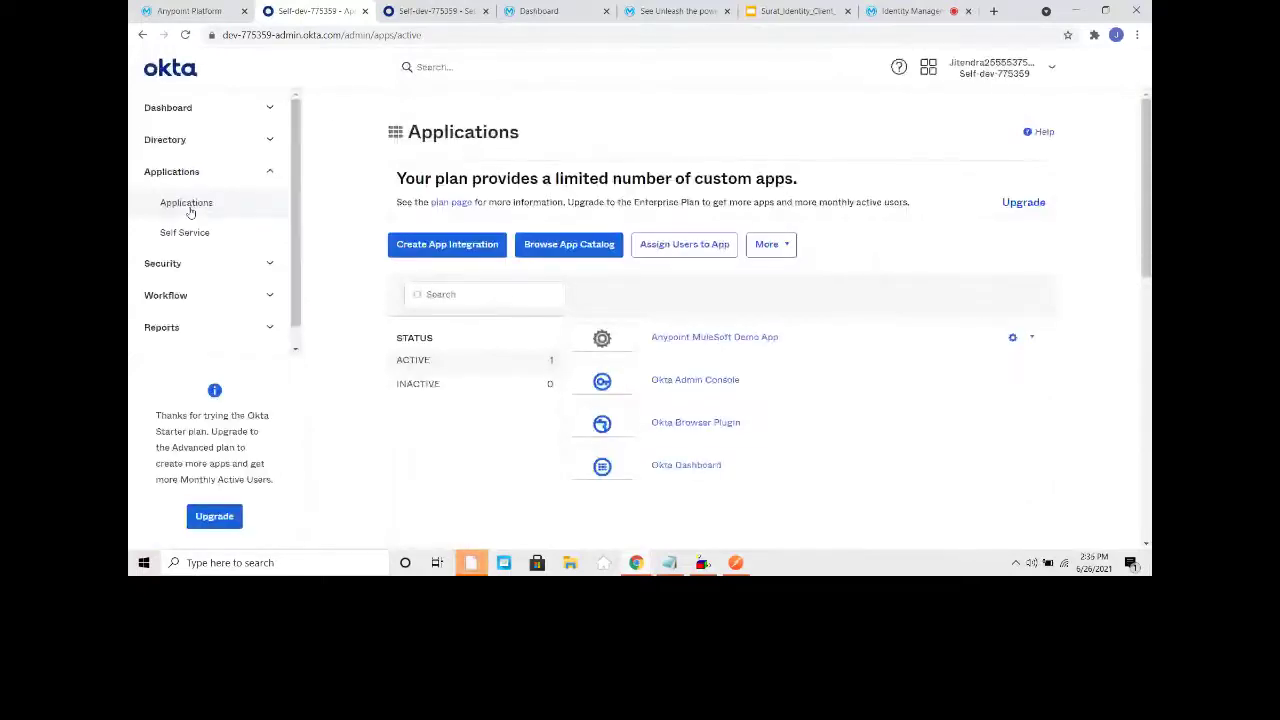
click(1016, 337)
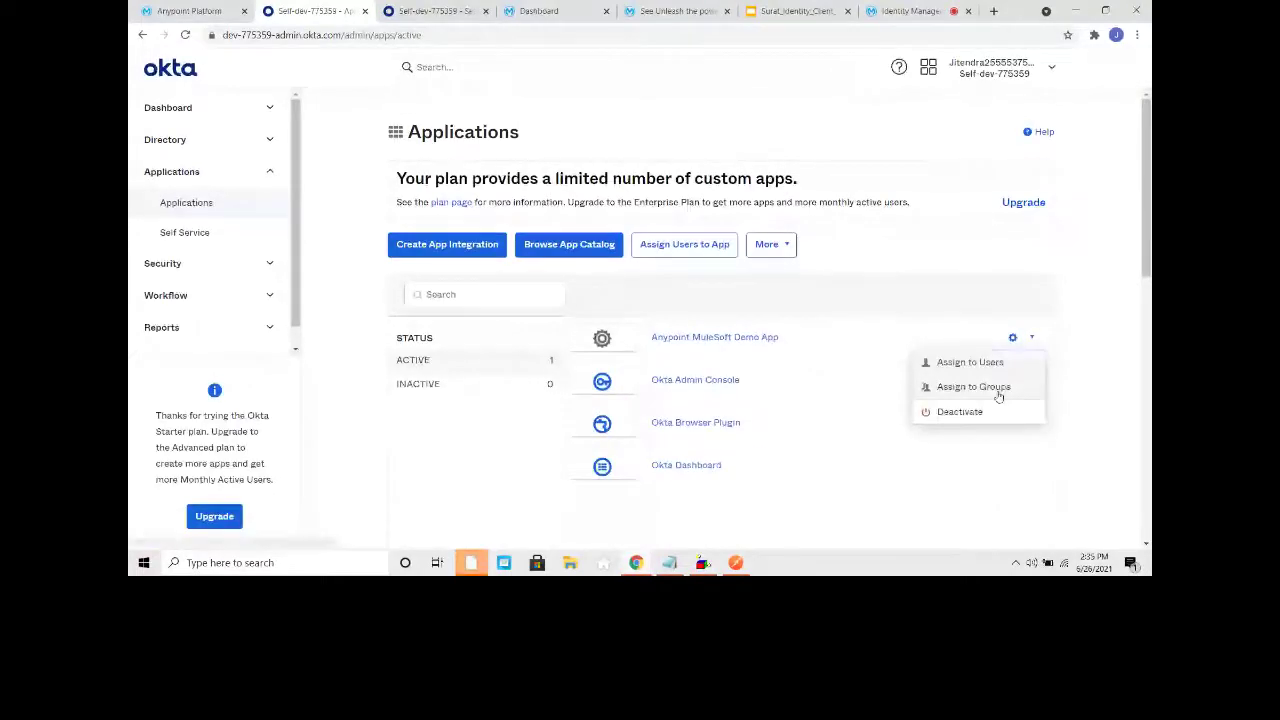
click(997, 390)
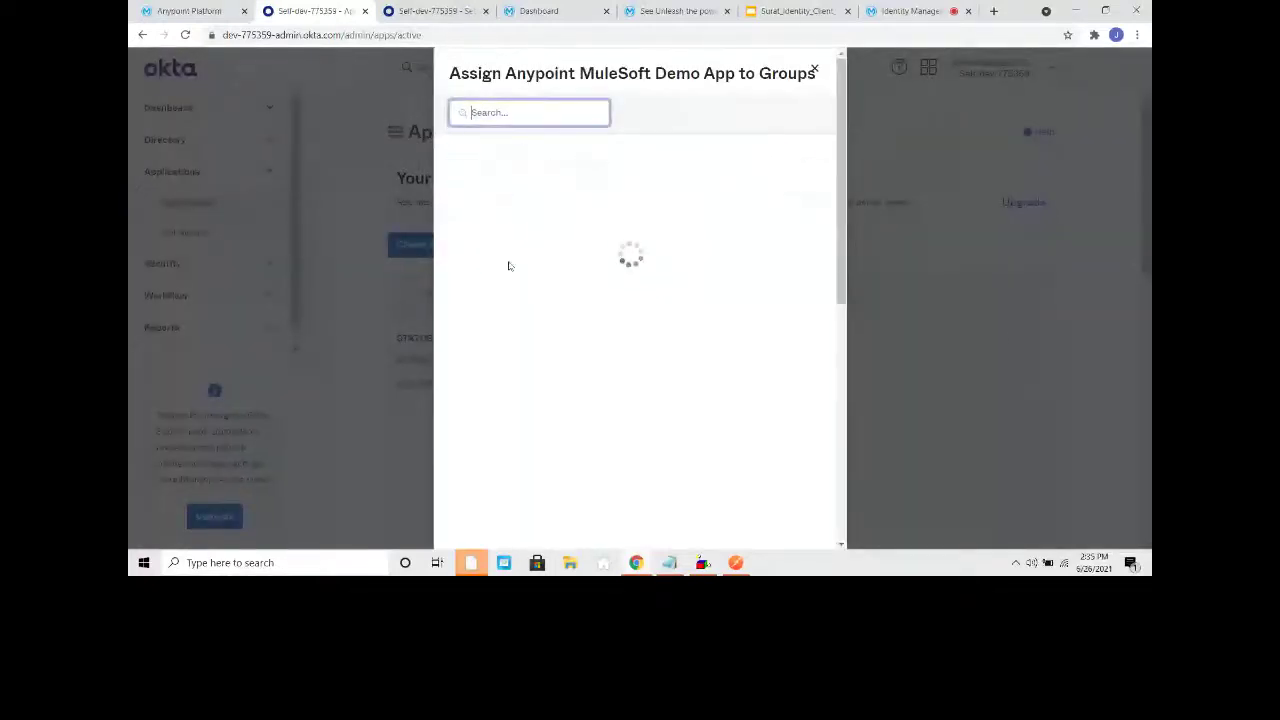
click(510, 147)
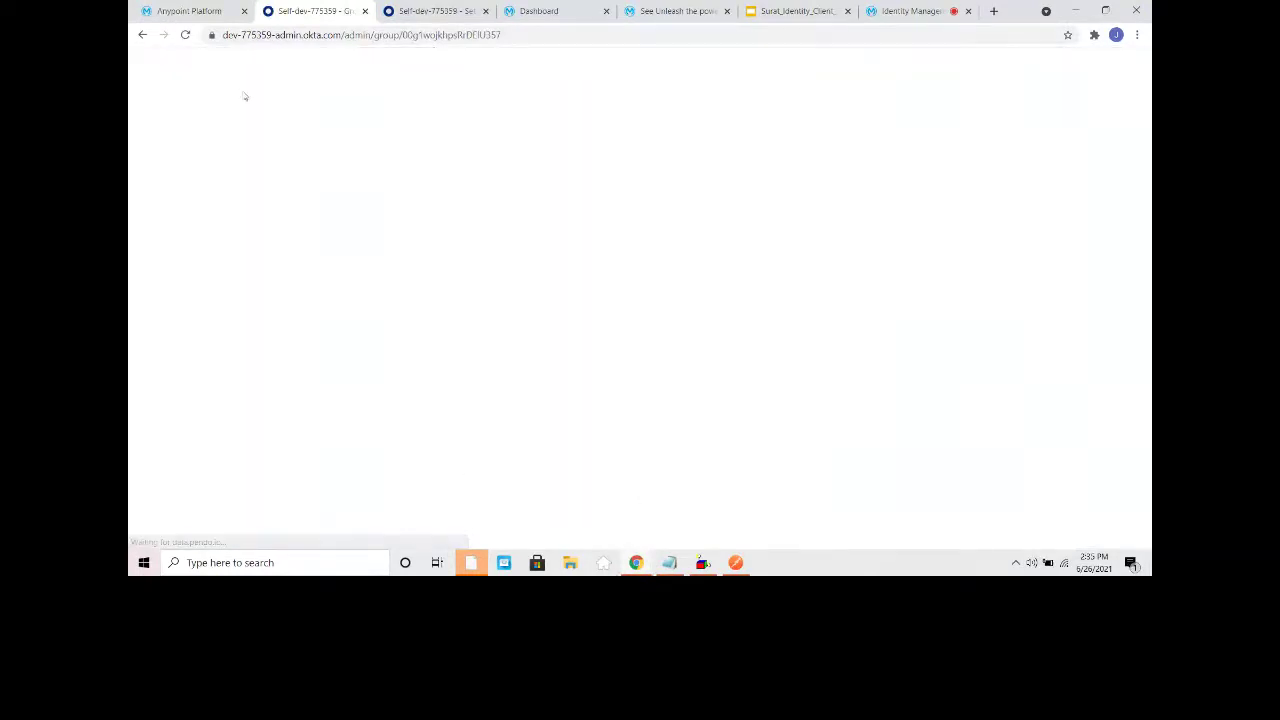
click(143, 36)
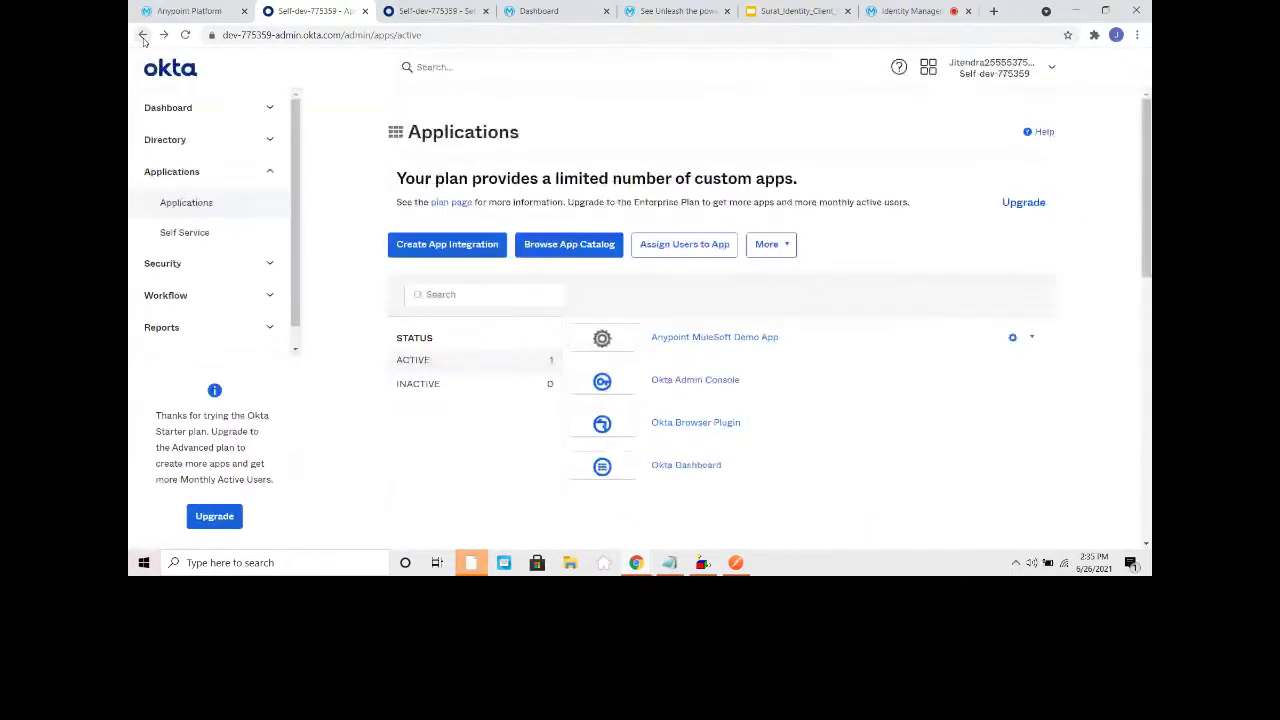
click(1032, 338)
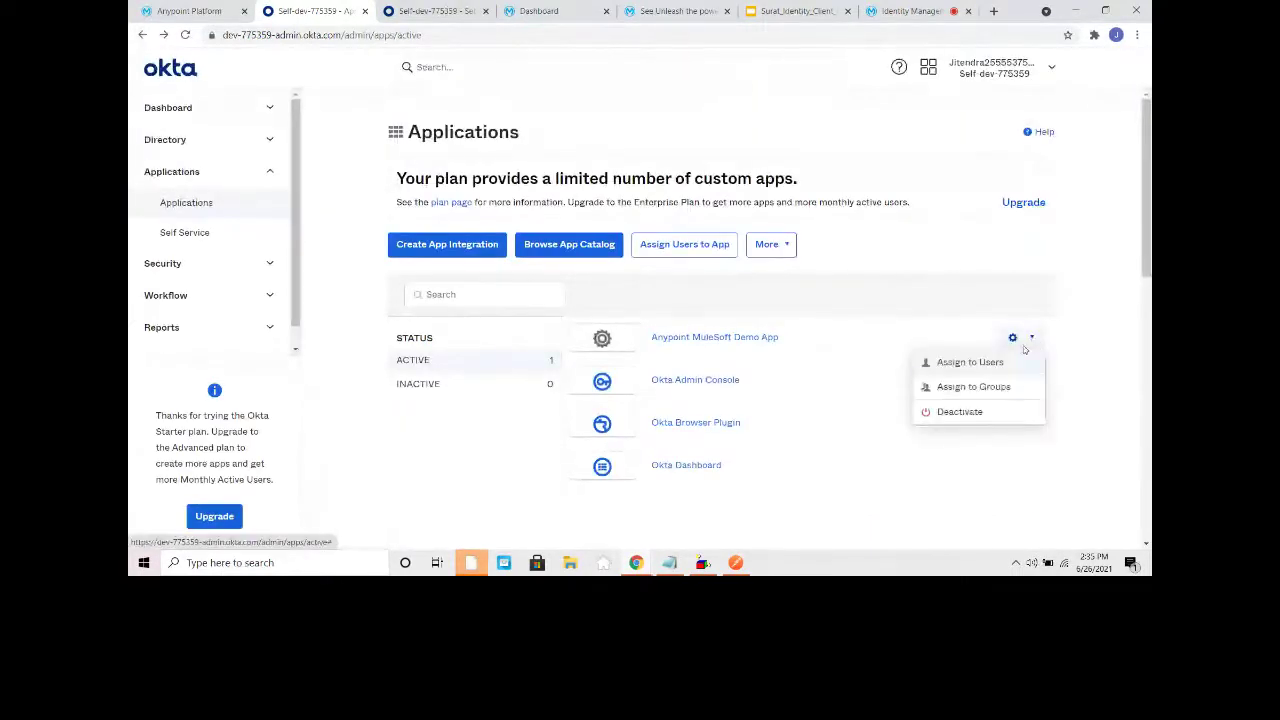
click(980, 396)
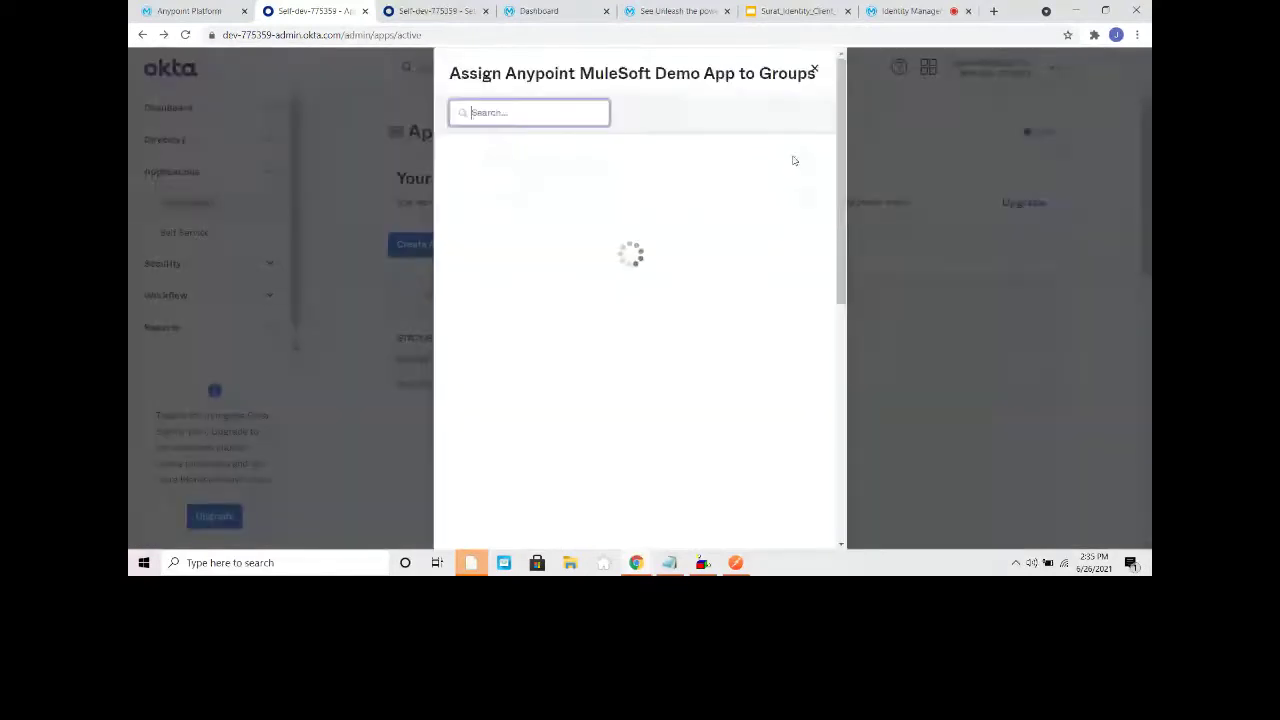
click(795, 155)
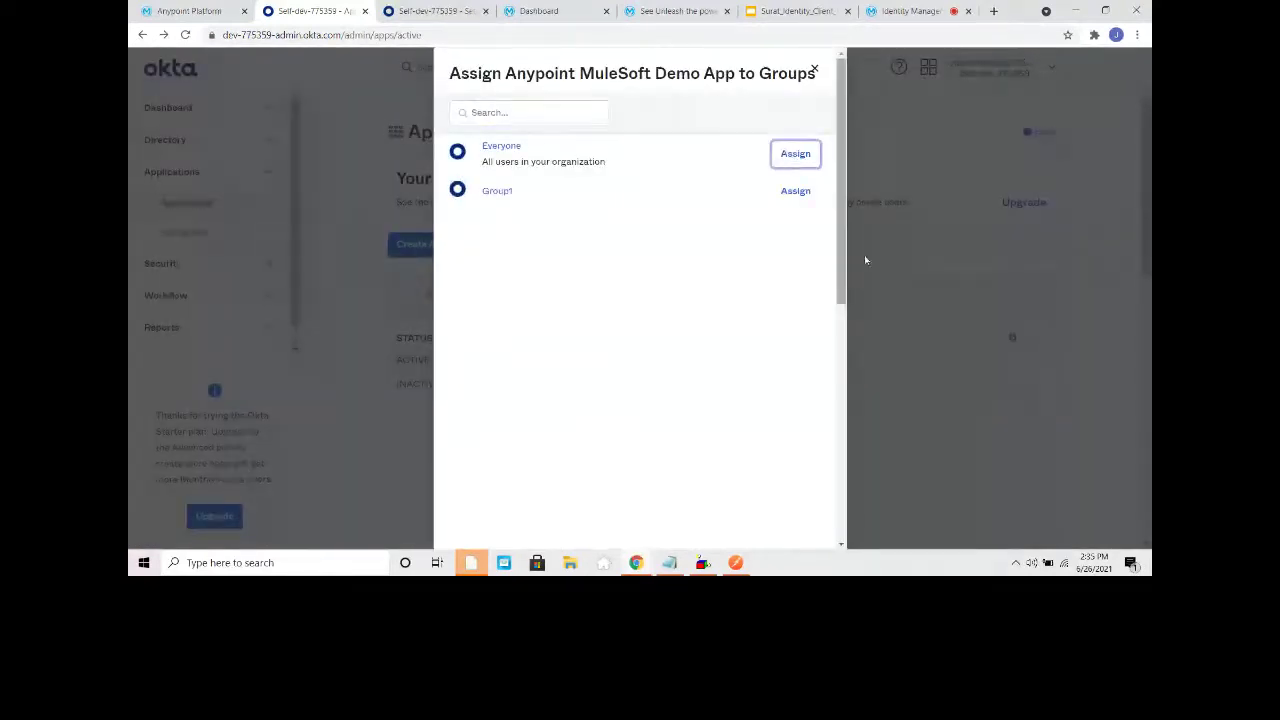
click(815, 72)
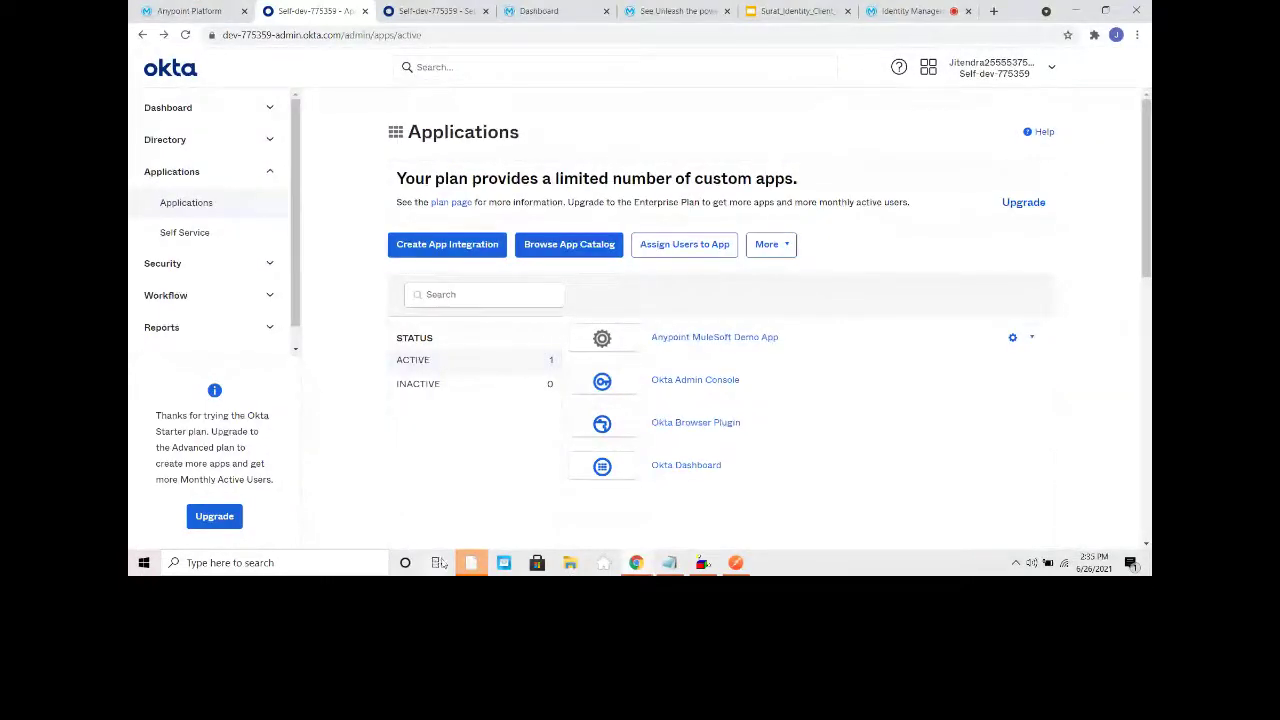
Load the pasted Okta sign-on URL in a new, maximized Edge window
click(478, 566)
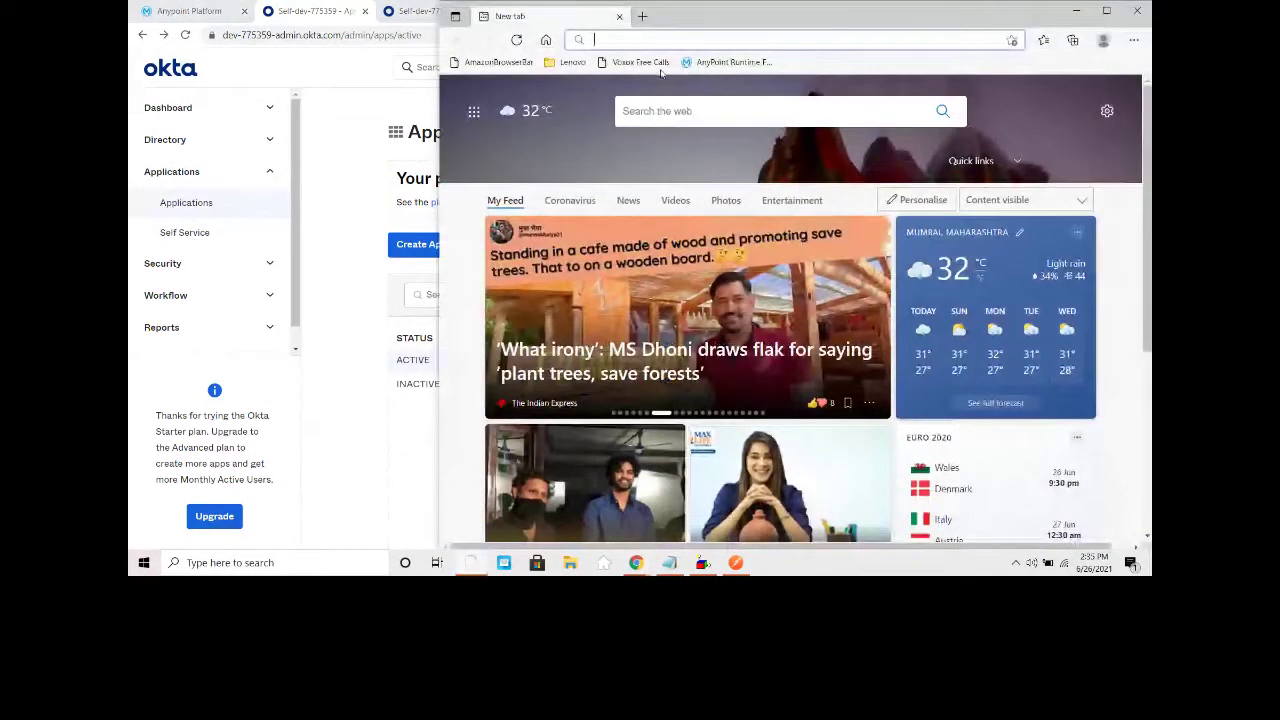
text(https://dev-775359.okta.com/app/dev-775359_anypointmulesoftdemoapp_1/exkaa5nz8vUOqCcPR357/sso/saml)
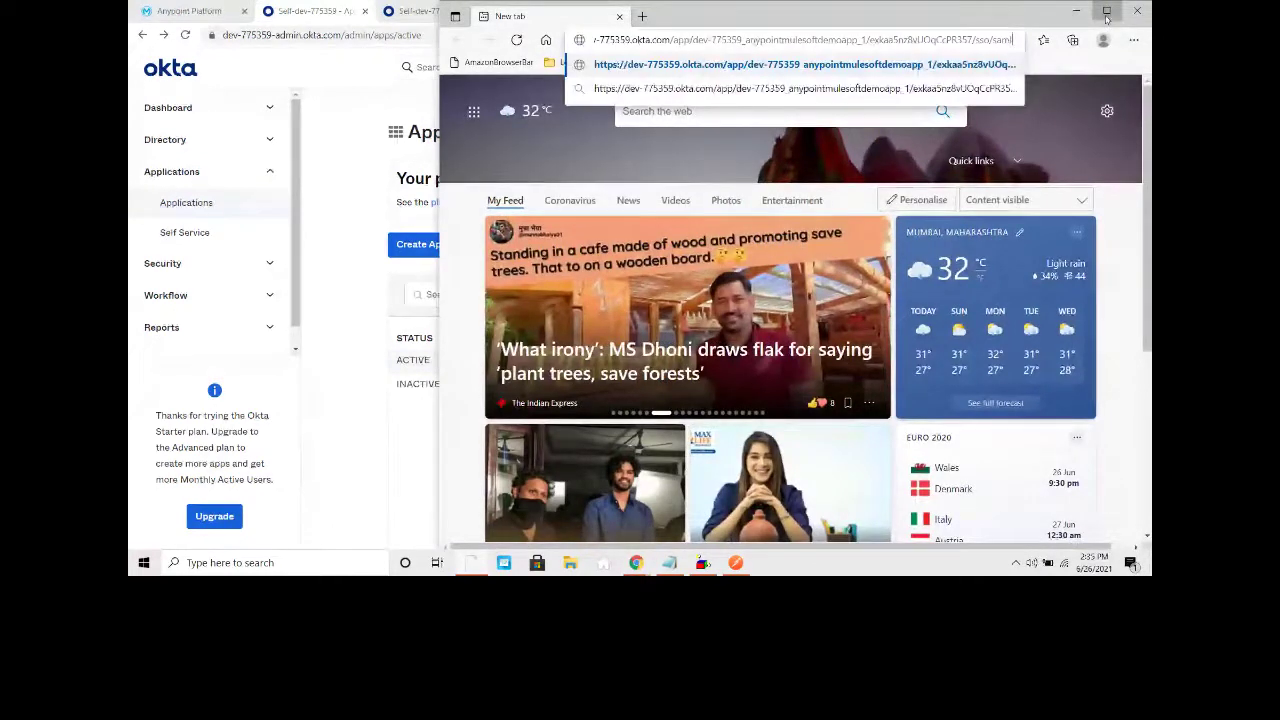
click(1106, 20)
key(Return)
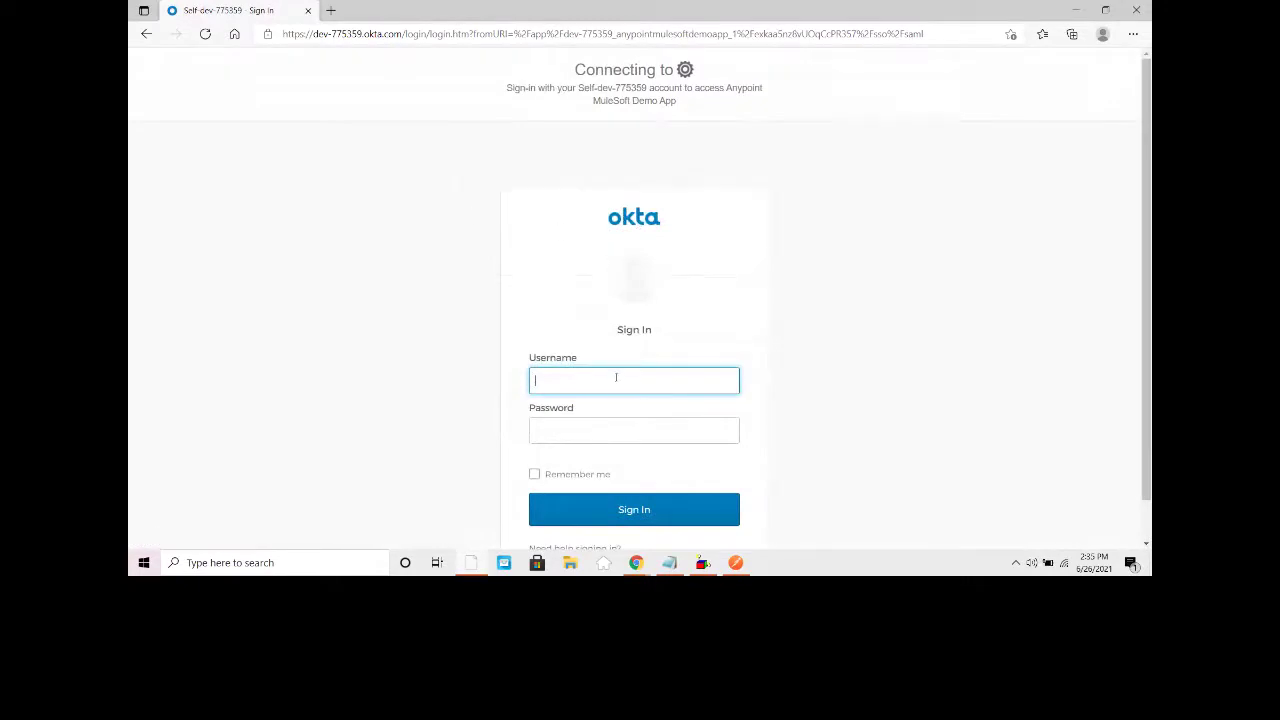
Sign in to Okta with the saved username and password, reaching the missing-email SAML error
click(616, 377)
click(636, 428)
text(***********)
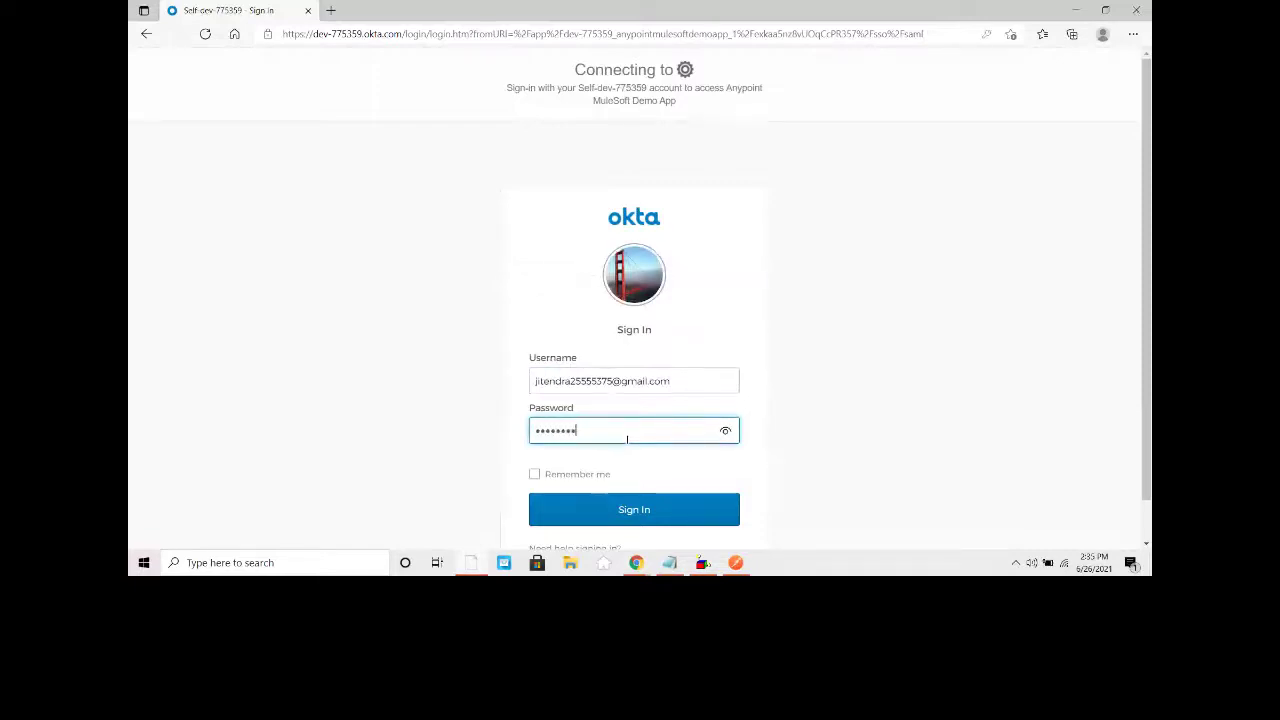
key(Return)
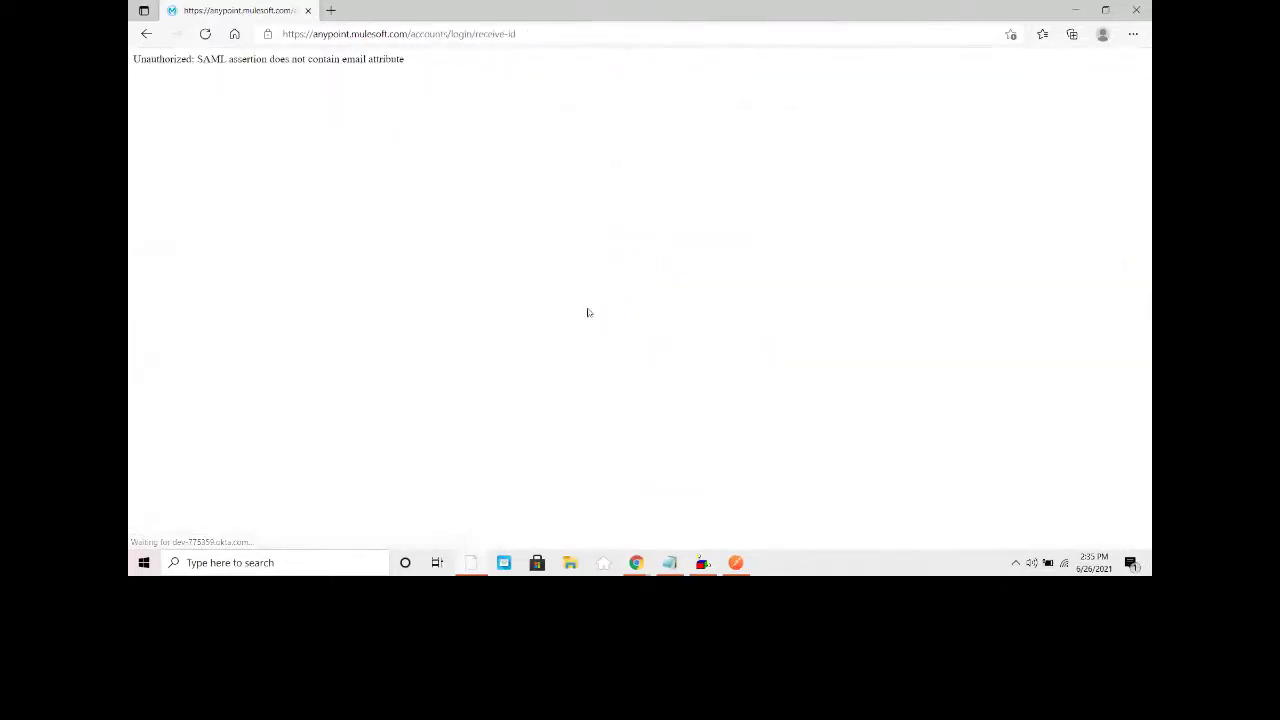
drag(198, 59, 422, 65)
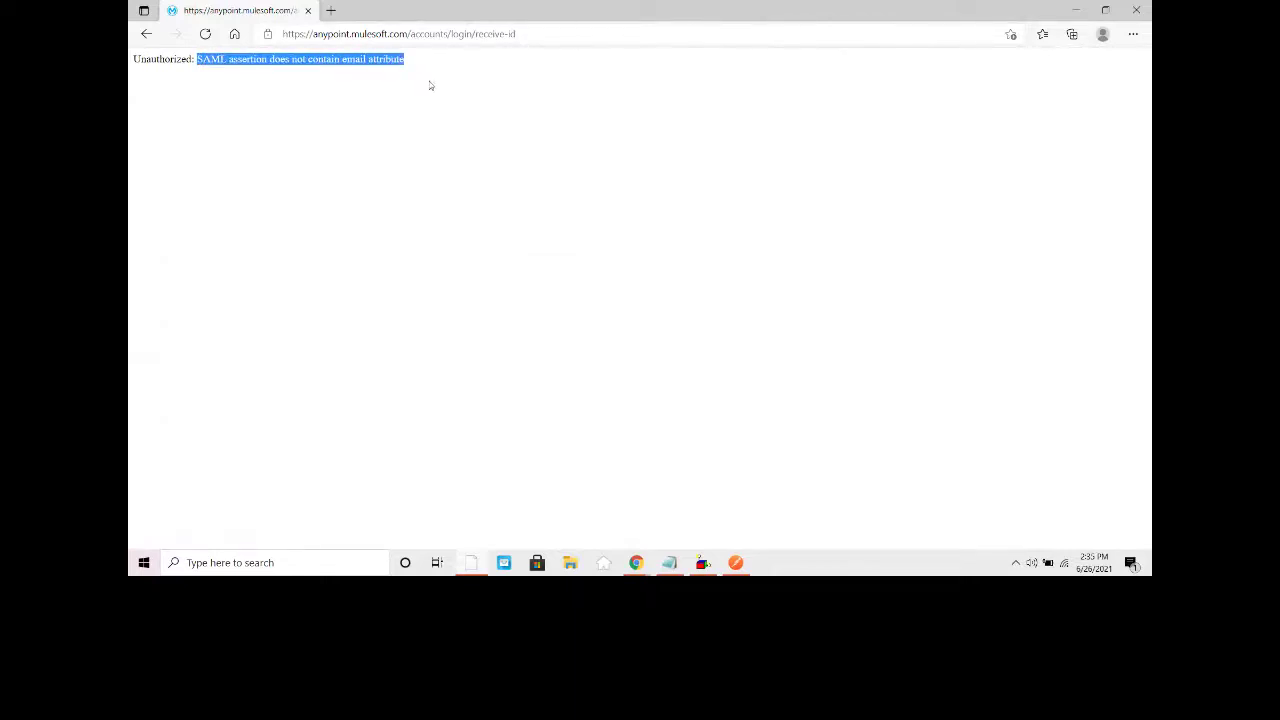
click(410, 77)
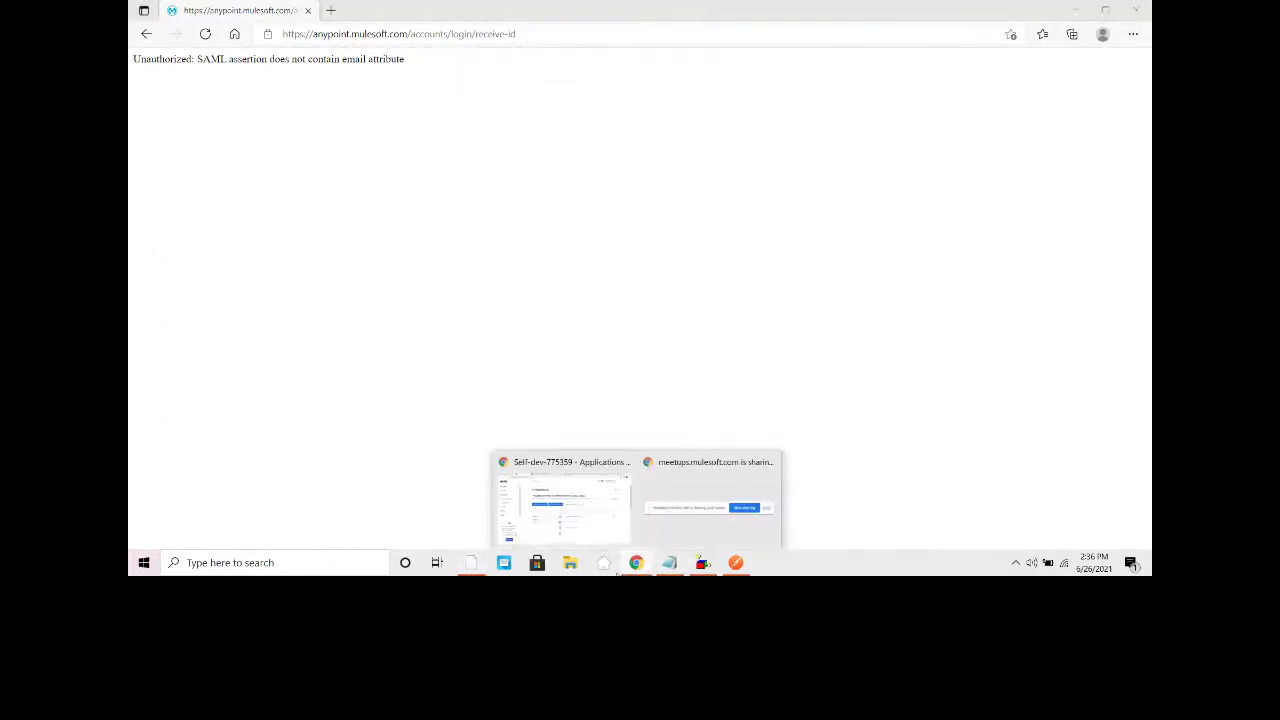
Check the meetup tab, then return to the Okta applications list showing the demo app
click(565, 505)
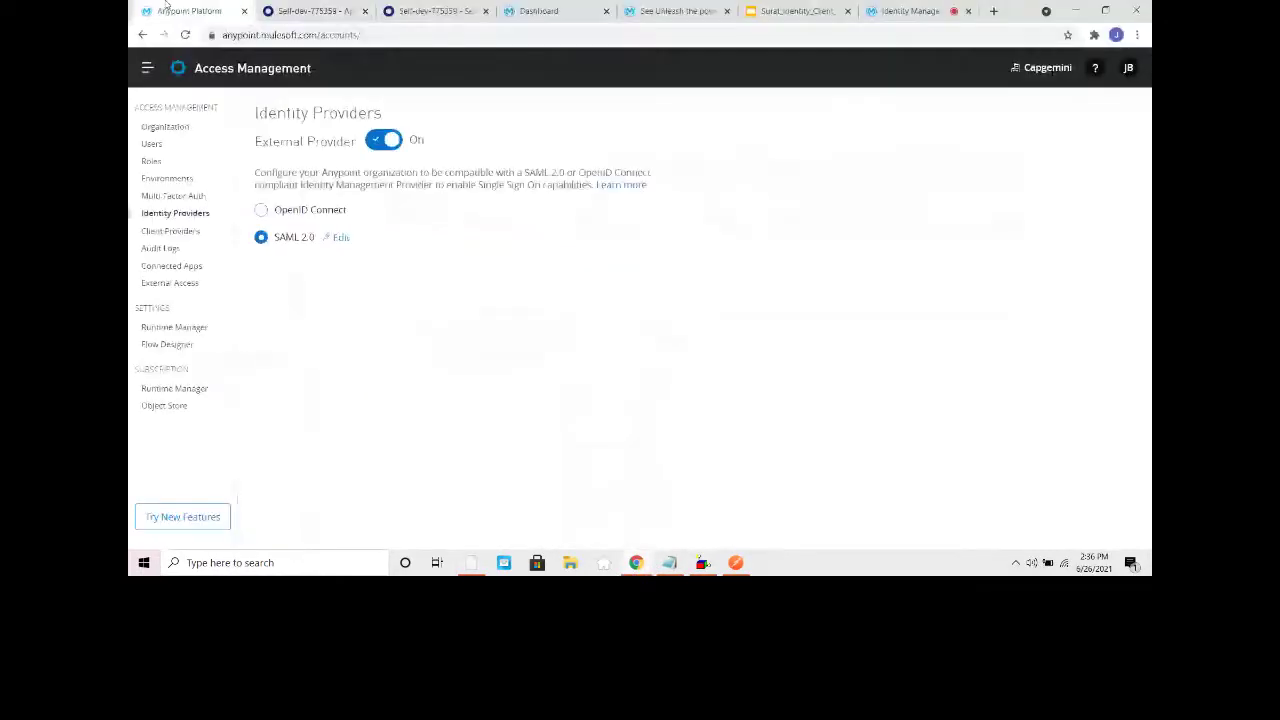
click(310, 10)
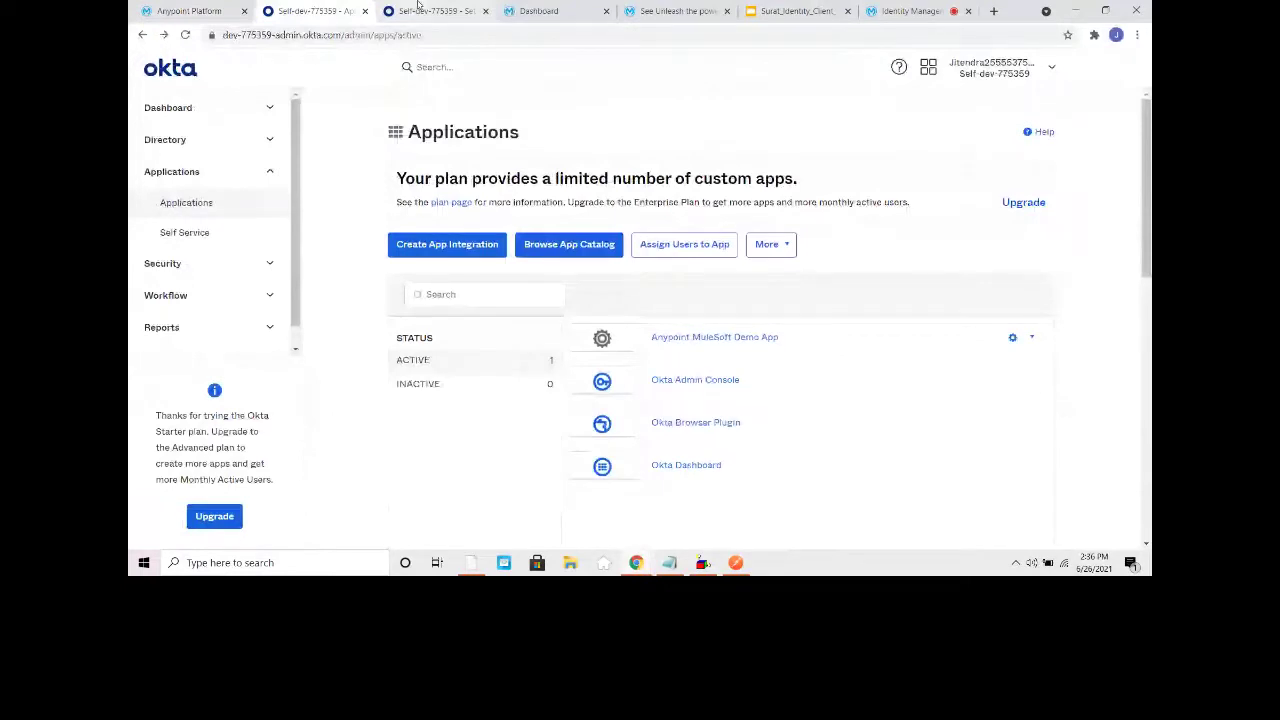
click(651, 8)
click(905, 10)
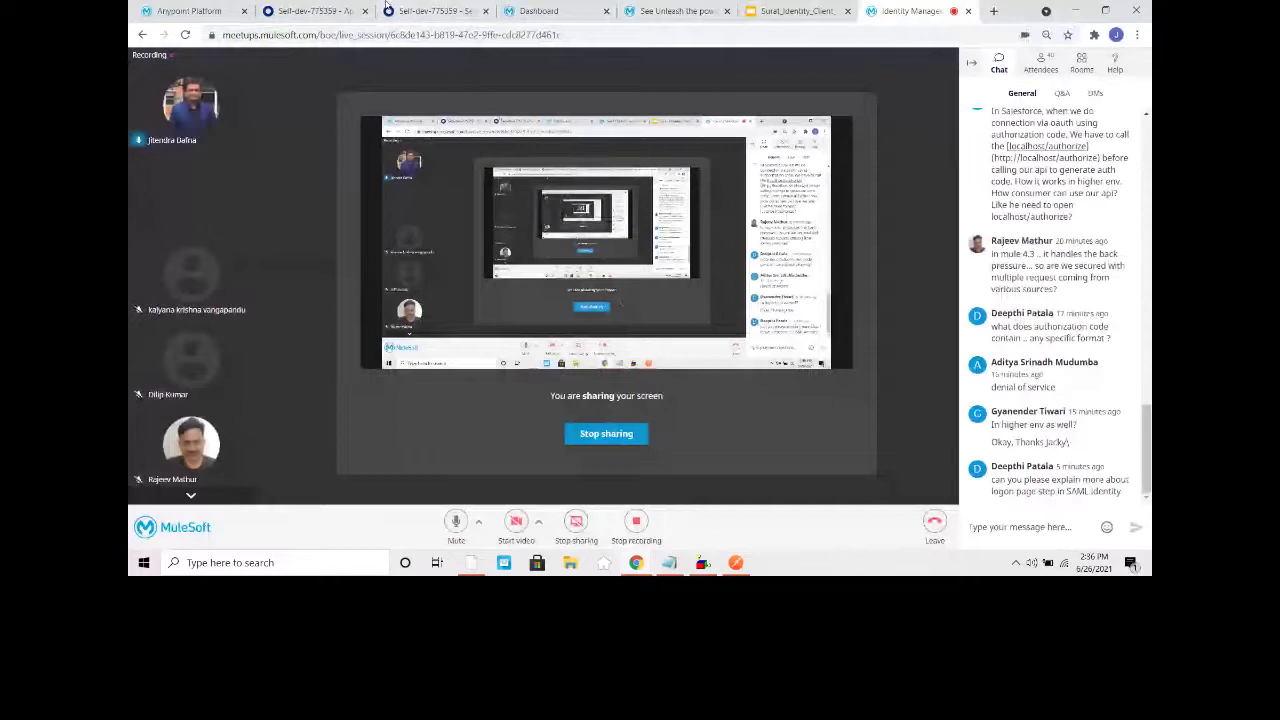
click(315, 10)
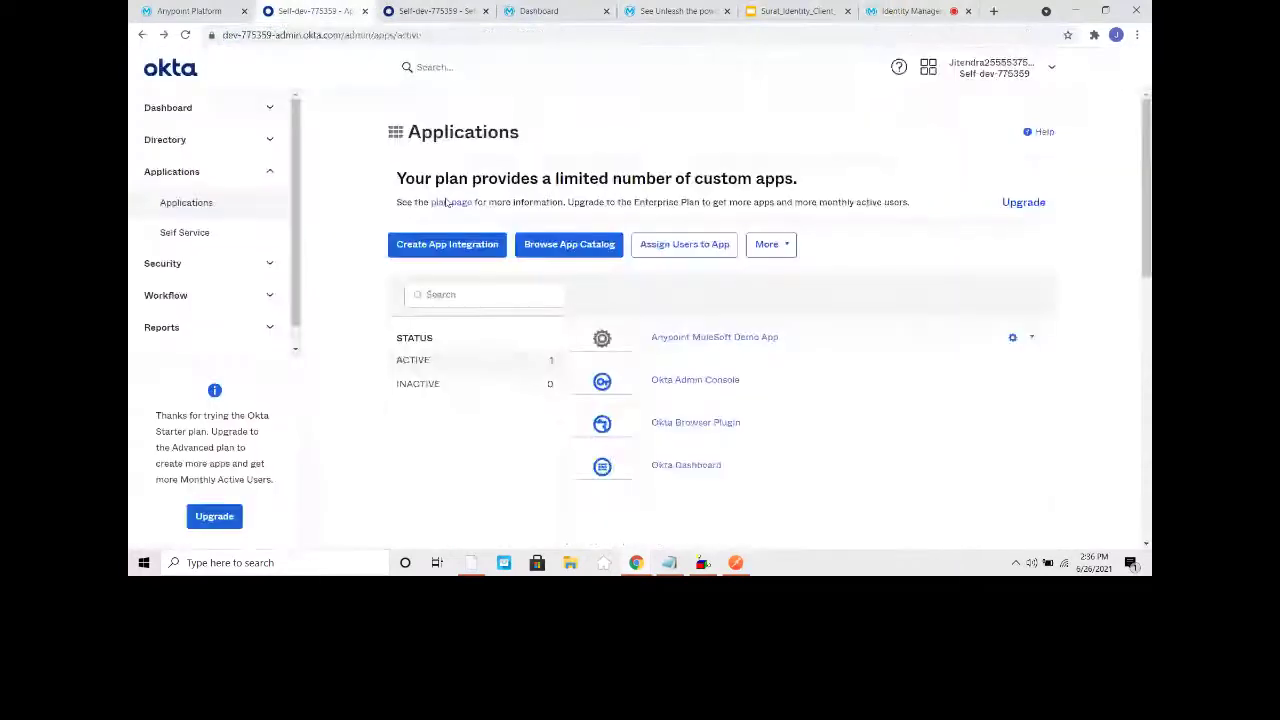
scroll(1012, 337, down, 1)
click(1012, 204)
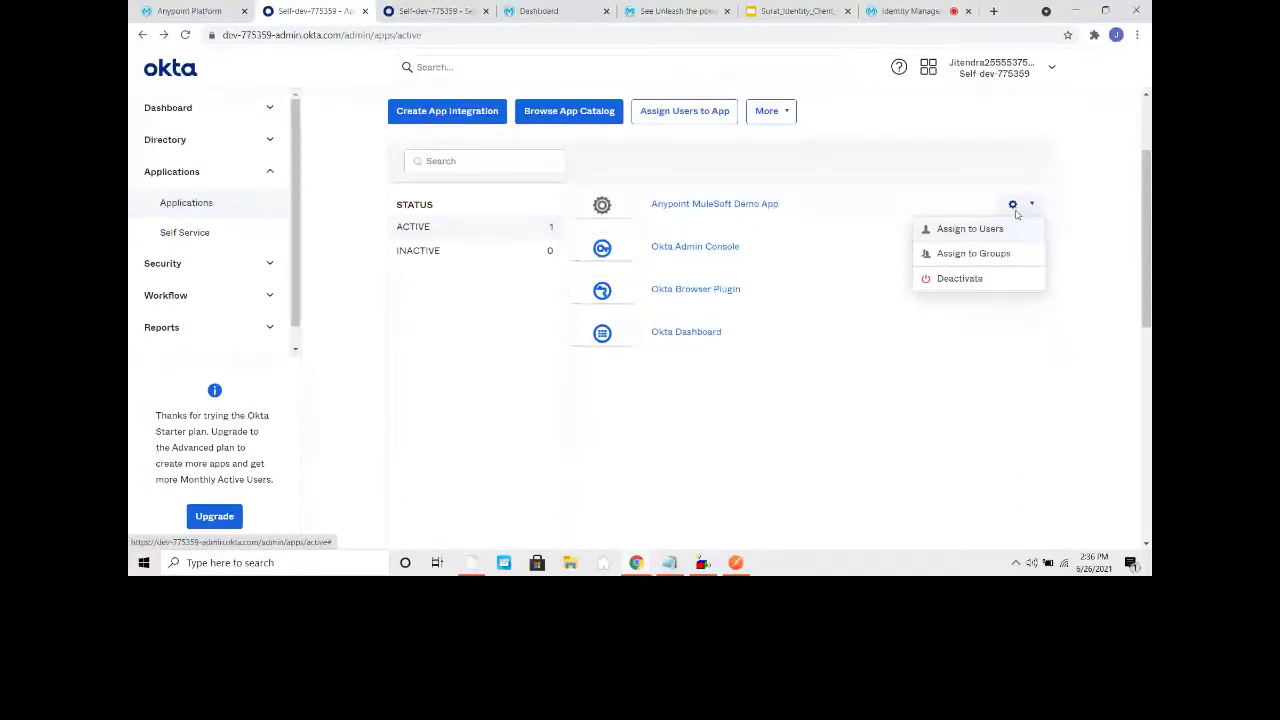
Open the Anypoint MuleSoft Demo App's General tab and start editing its SAML settings
click(719, 208)
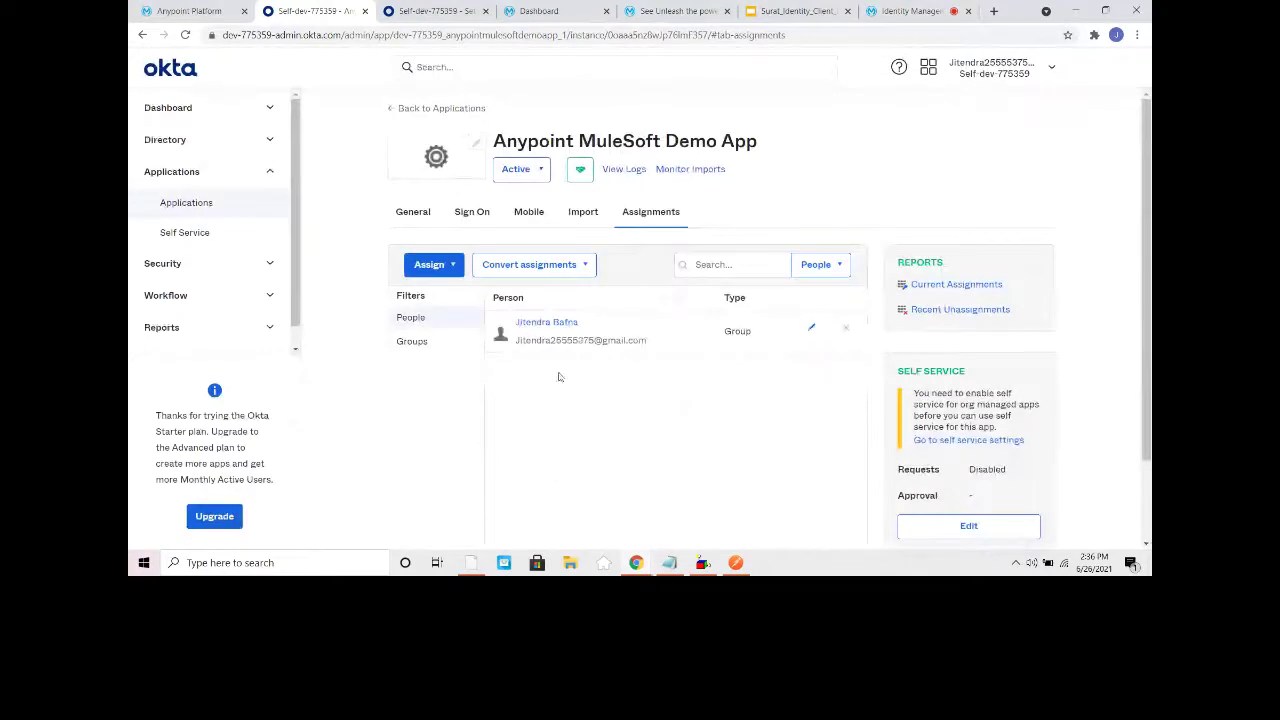
click(408, 211)
scroll(760, 290, down, 1)
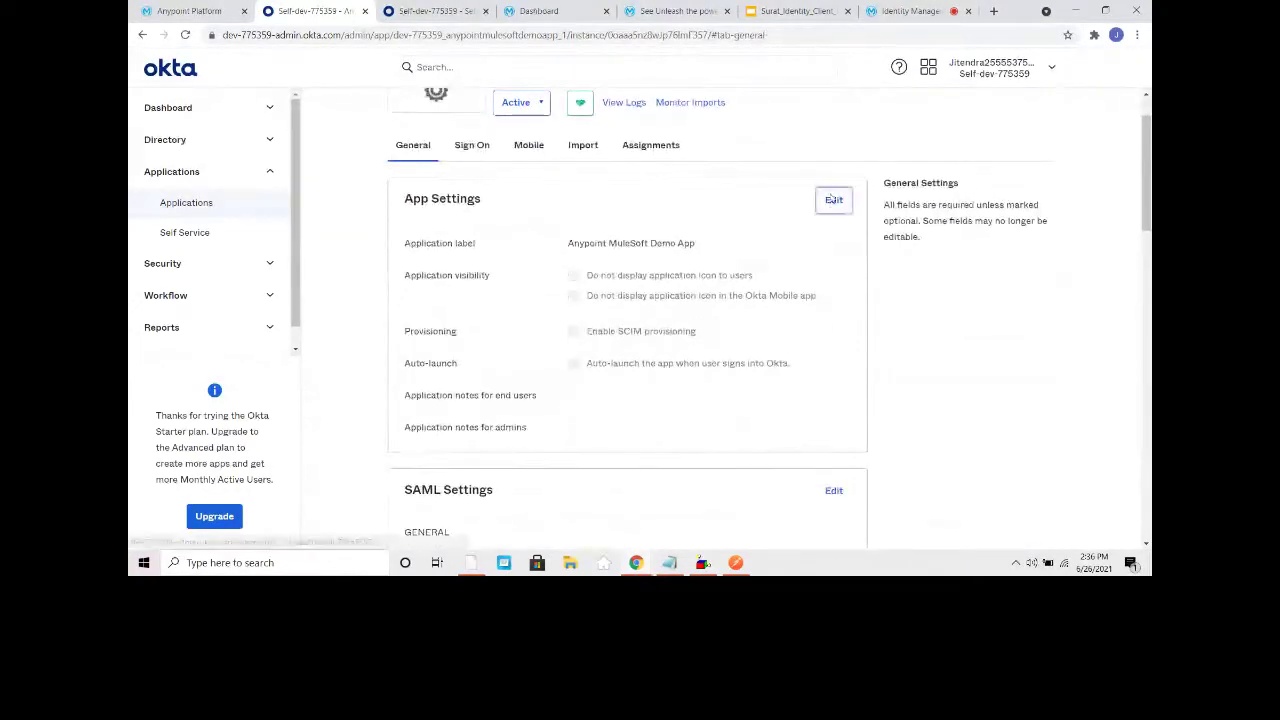
scroll(763, 388, down, 8)
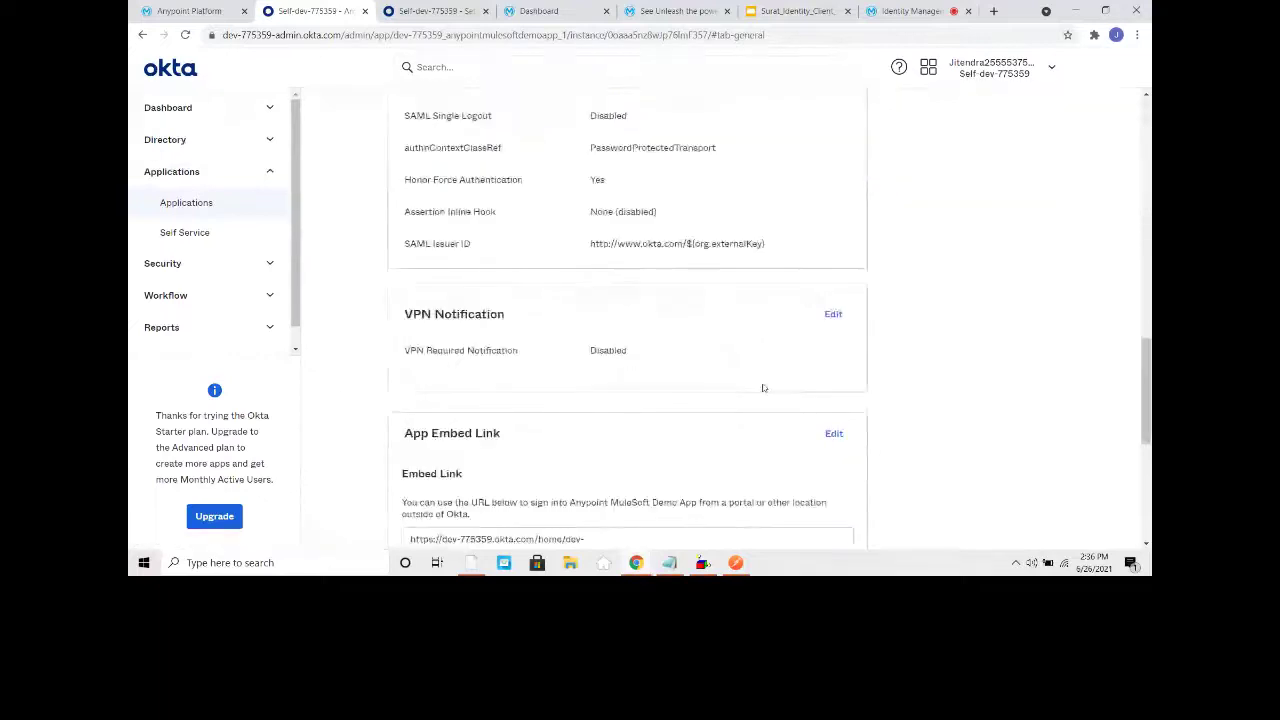
scroll(763, 388, down, 5)
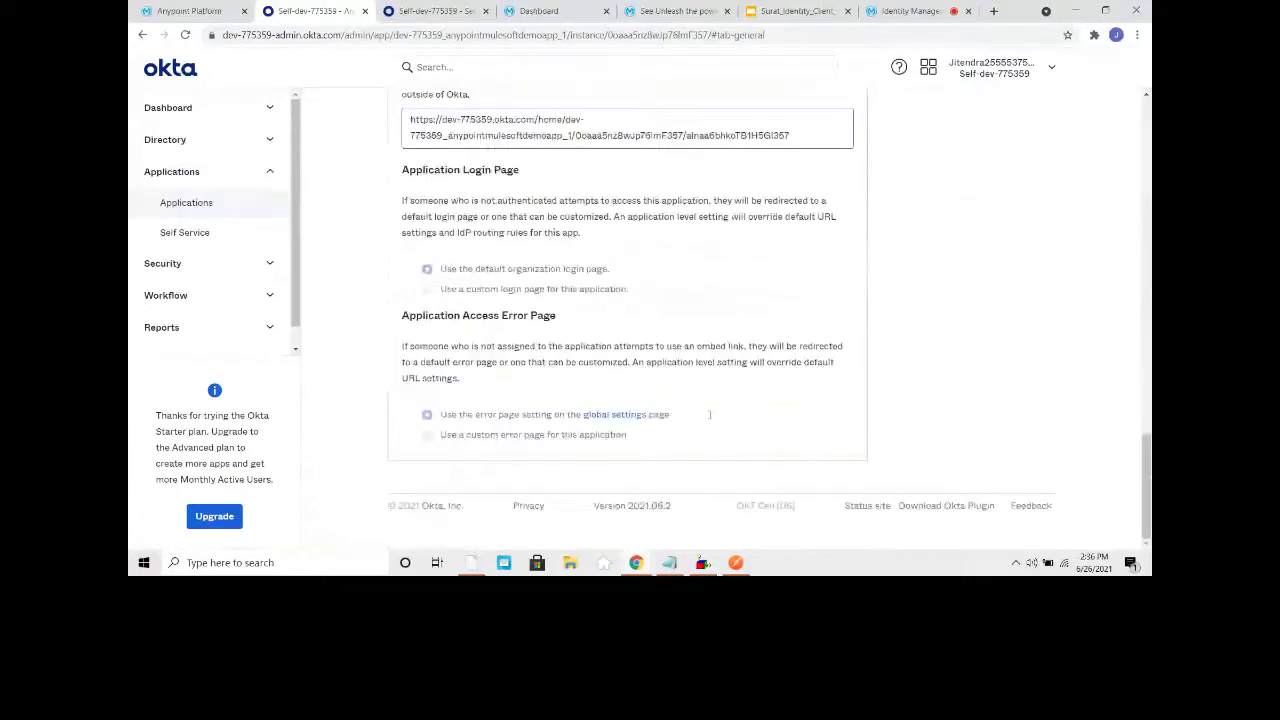
scroll(714, 425, up, 10)
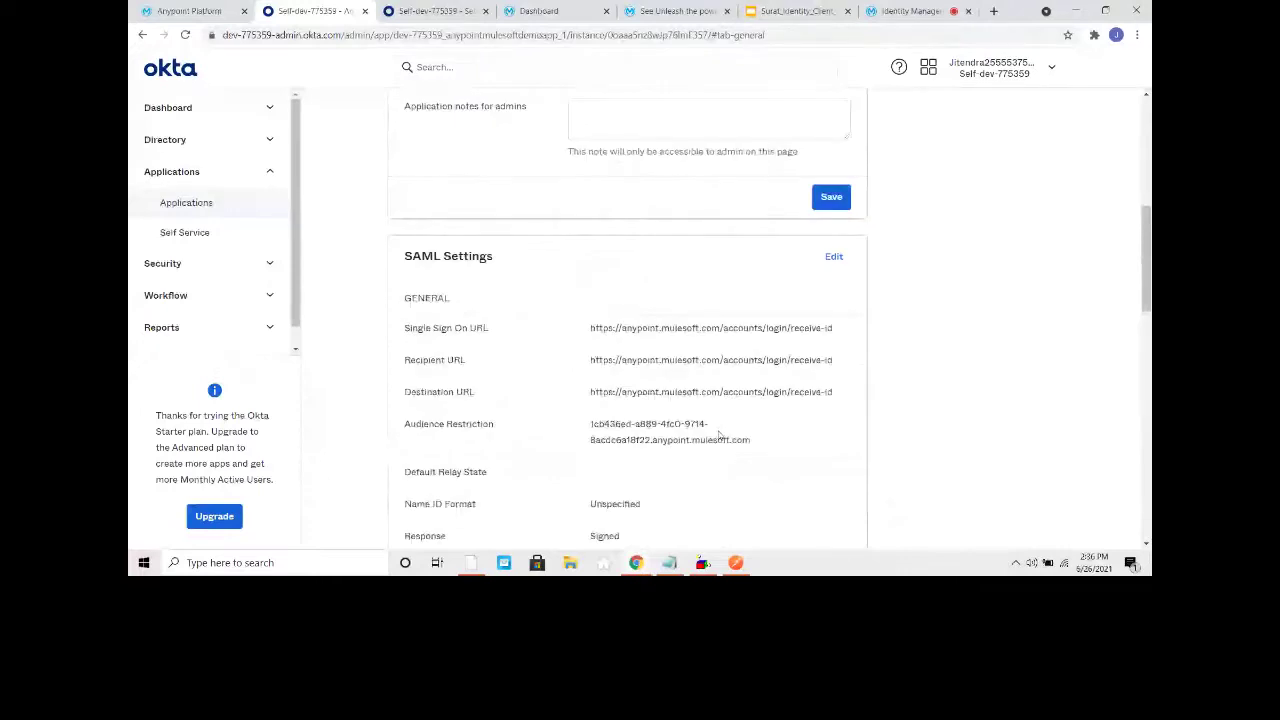
click(836, 258)
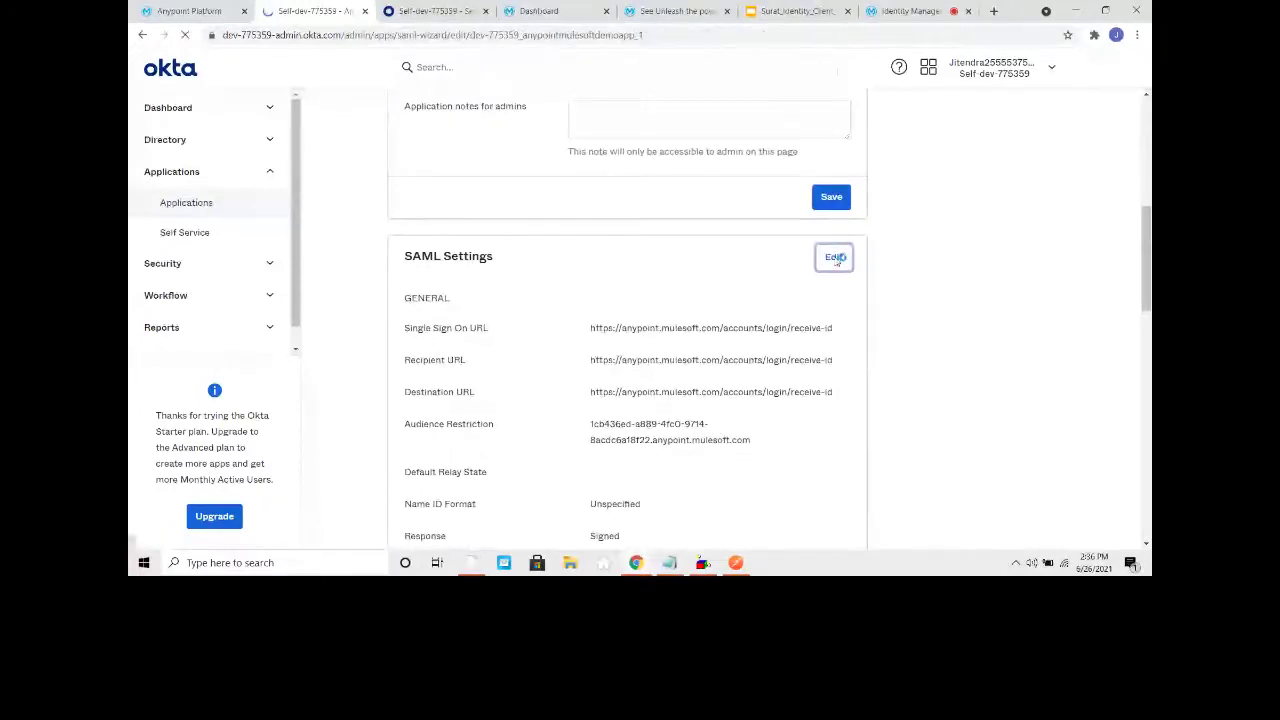
Advance the Edit SAML Integration wizard to the Configure SAML step
scroll(658, 285, down, 1)
click(845, 447)
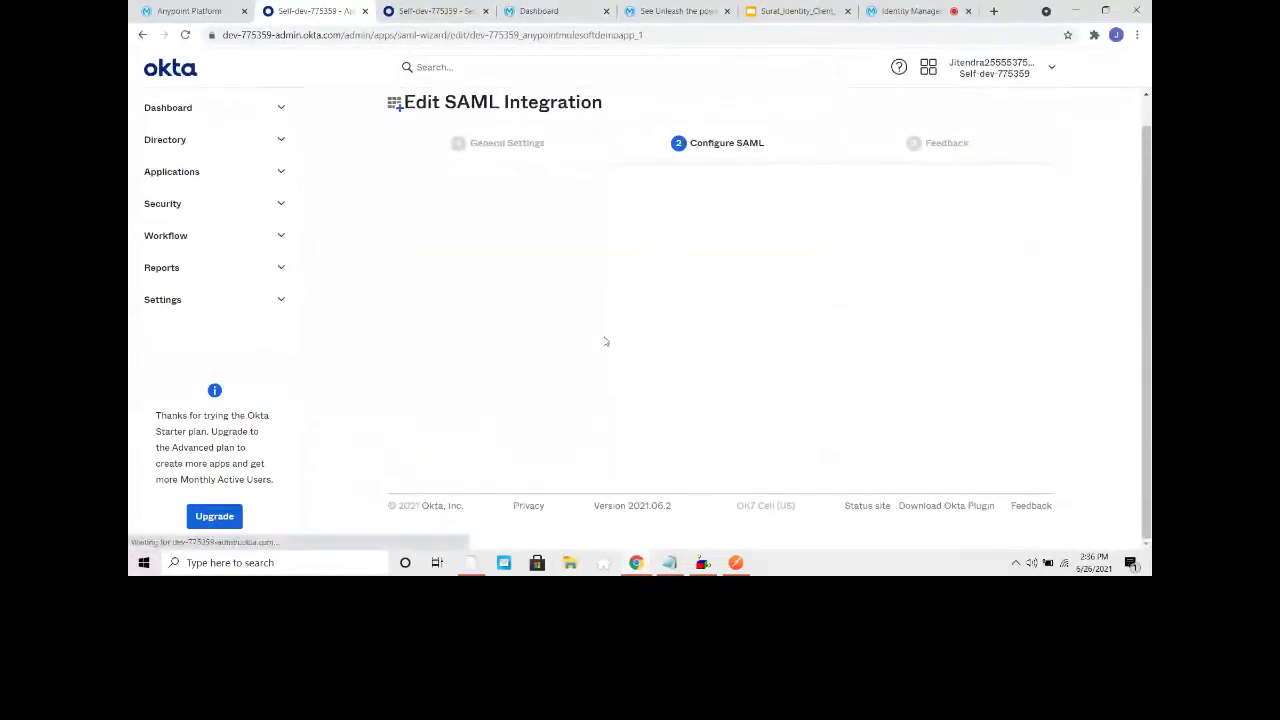
scroll(604, 342, down, 10)
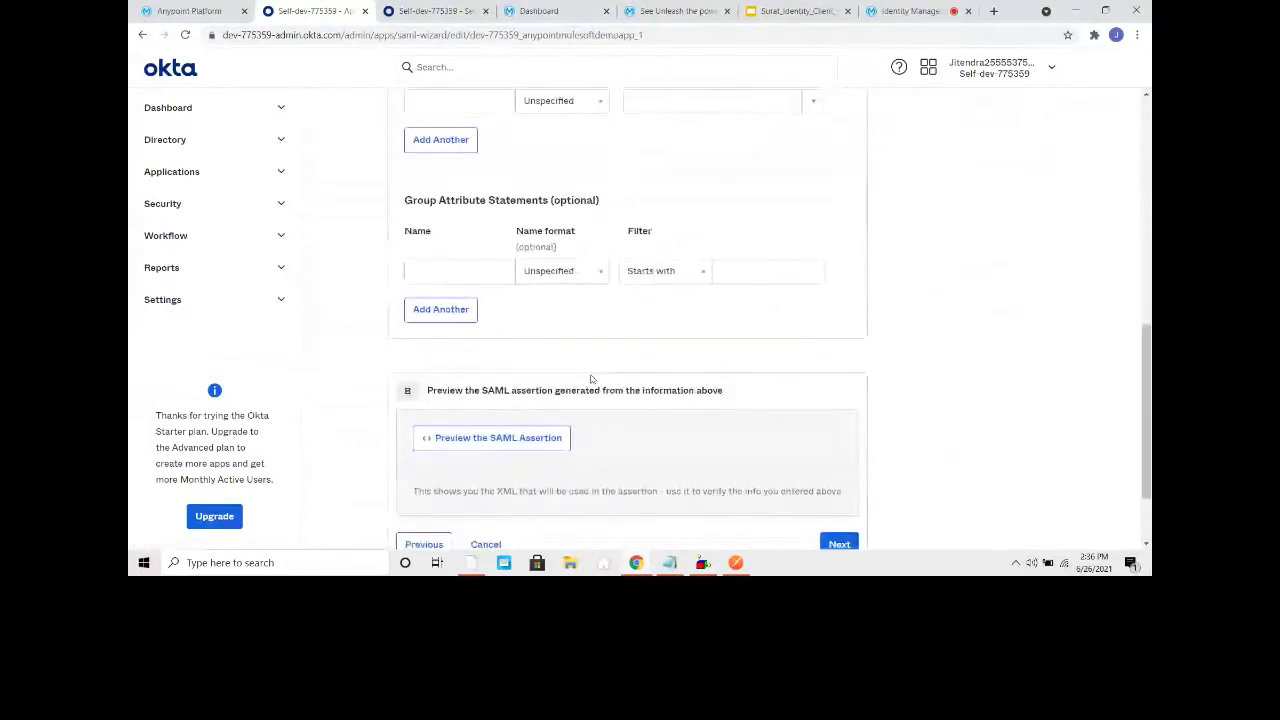
scroll(590, 380, up, 3)
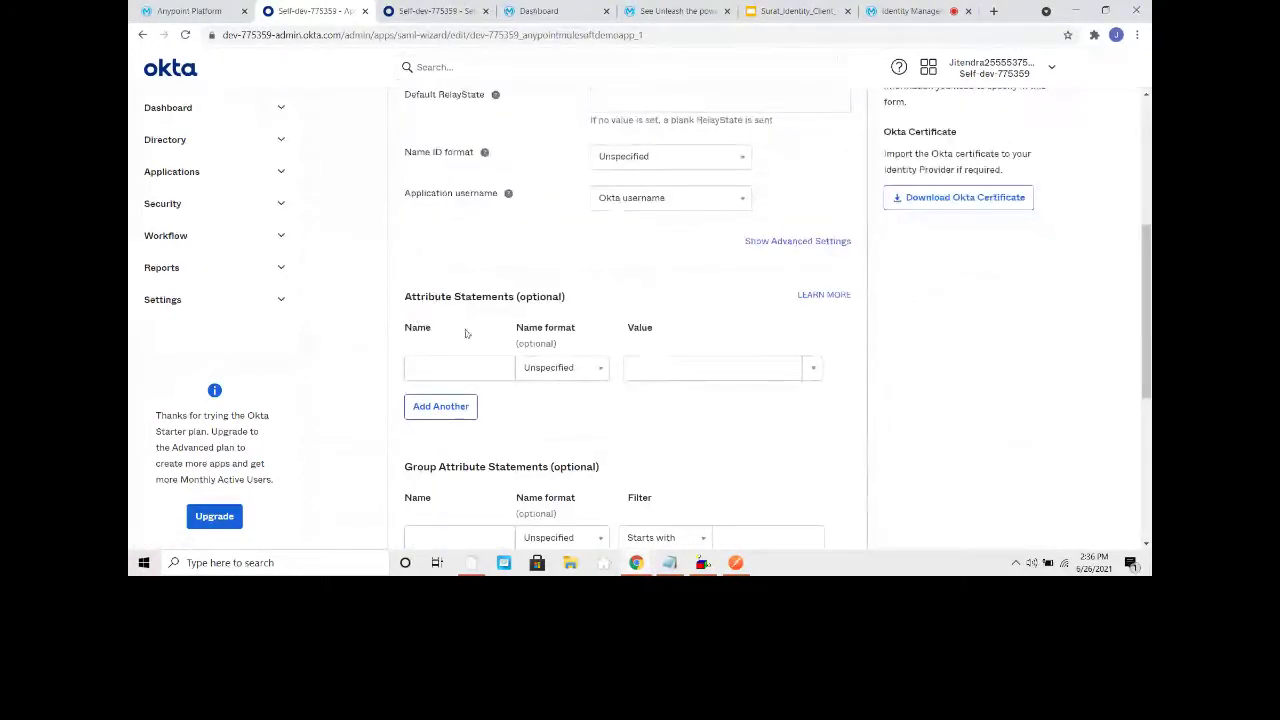
Add attribute statements firstName = user.firstname and lastName = user.lastname
click(445, 367)
text(f)
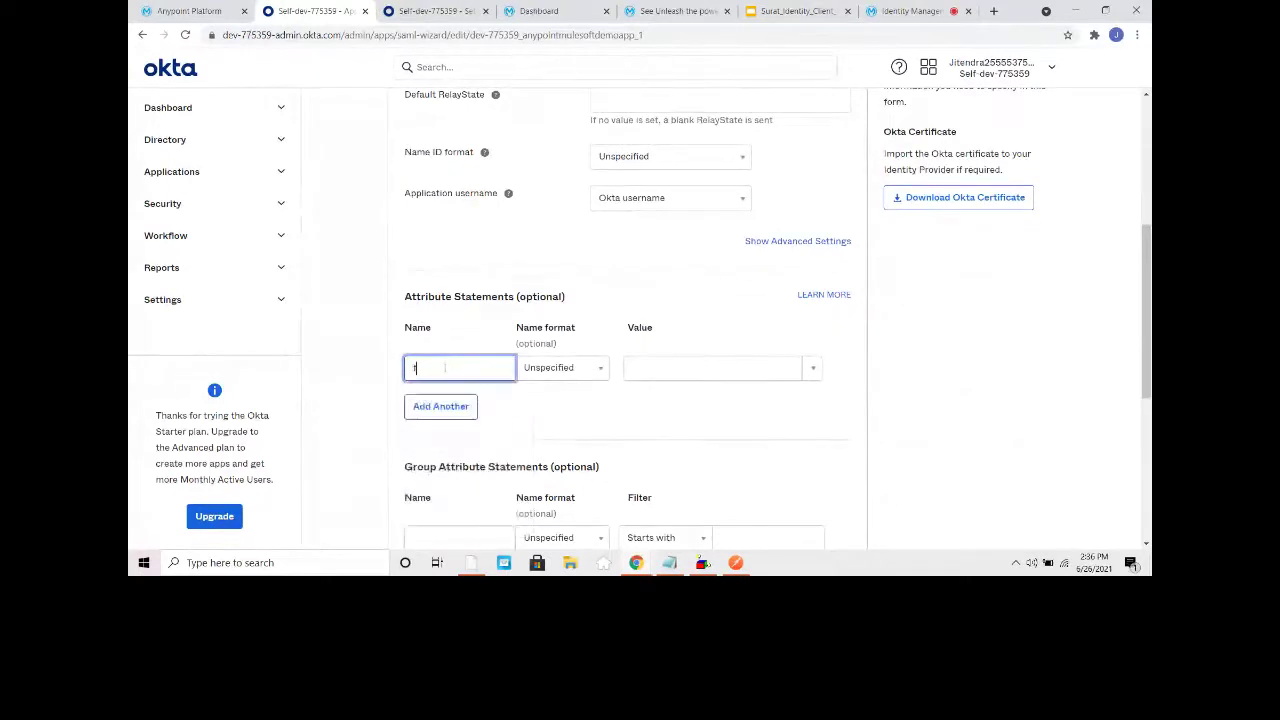
text(irstName)
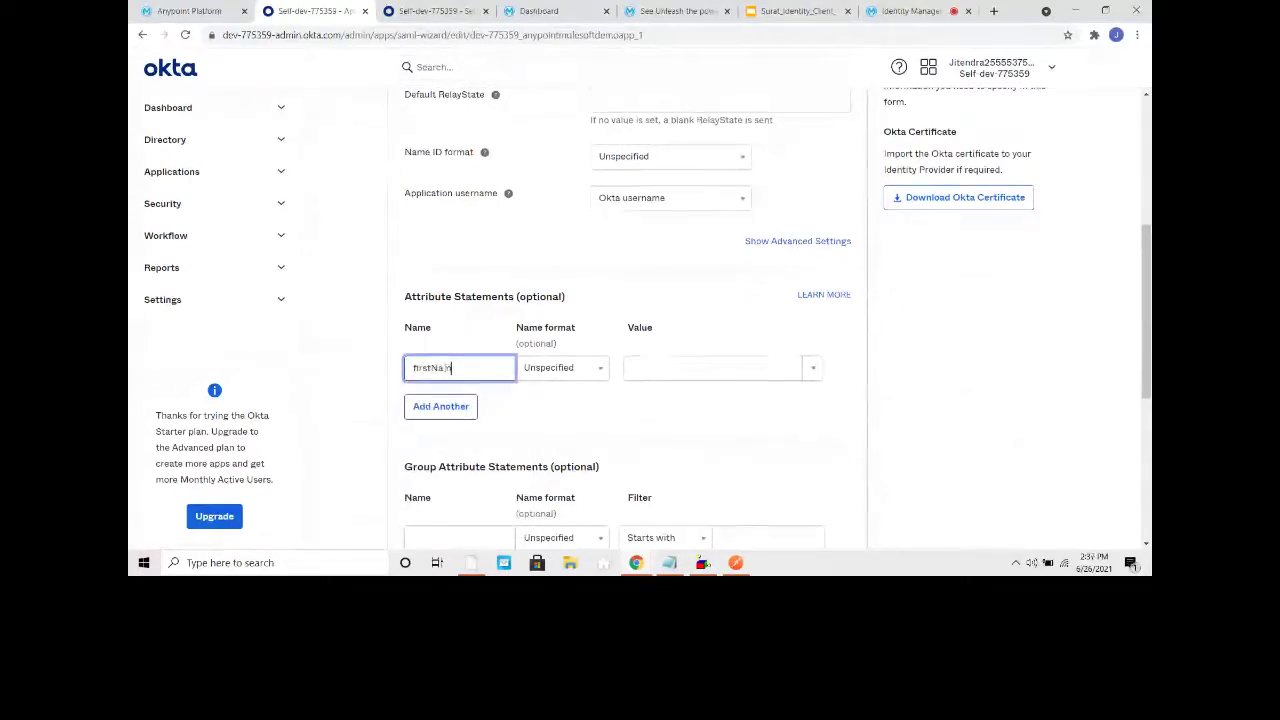
click(660, 369)
text(user.firstname)
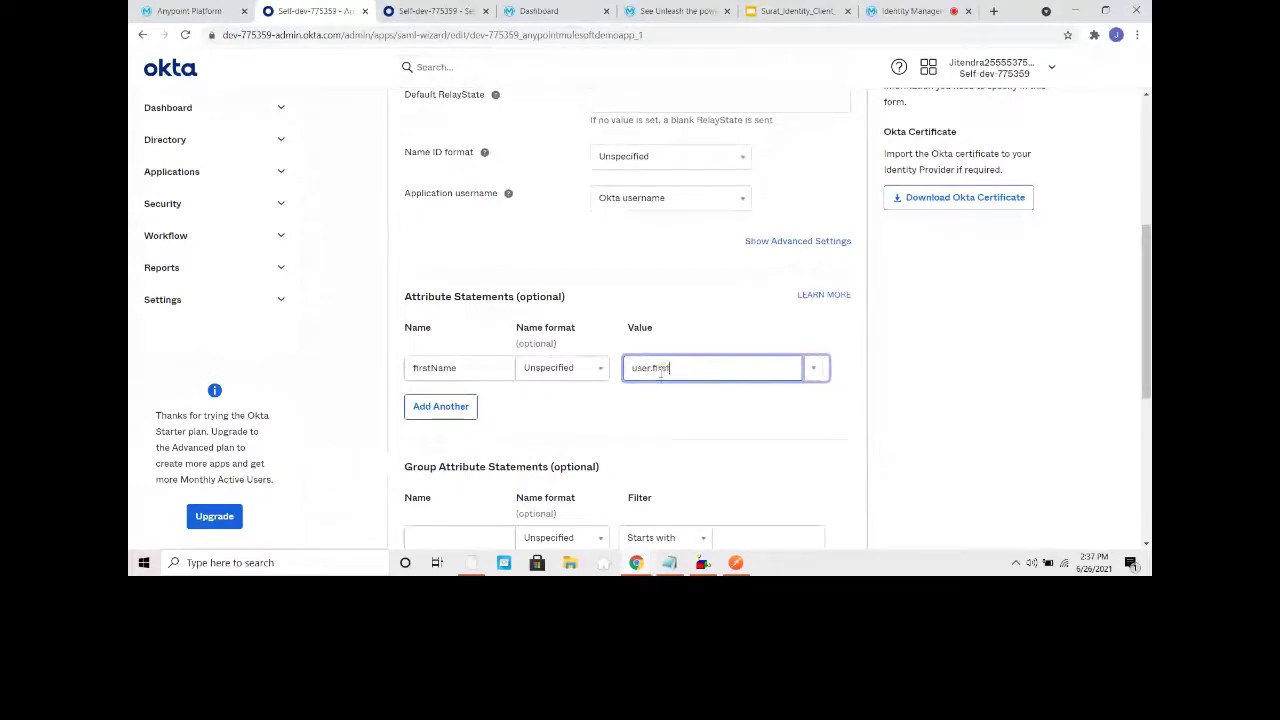
click(441, 406)
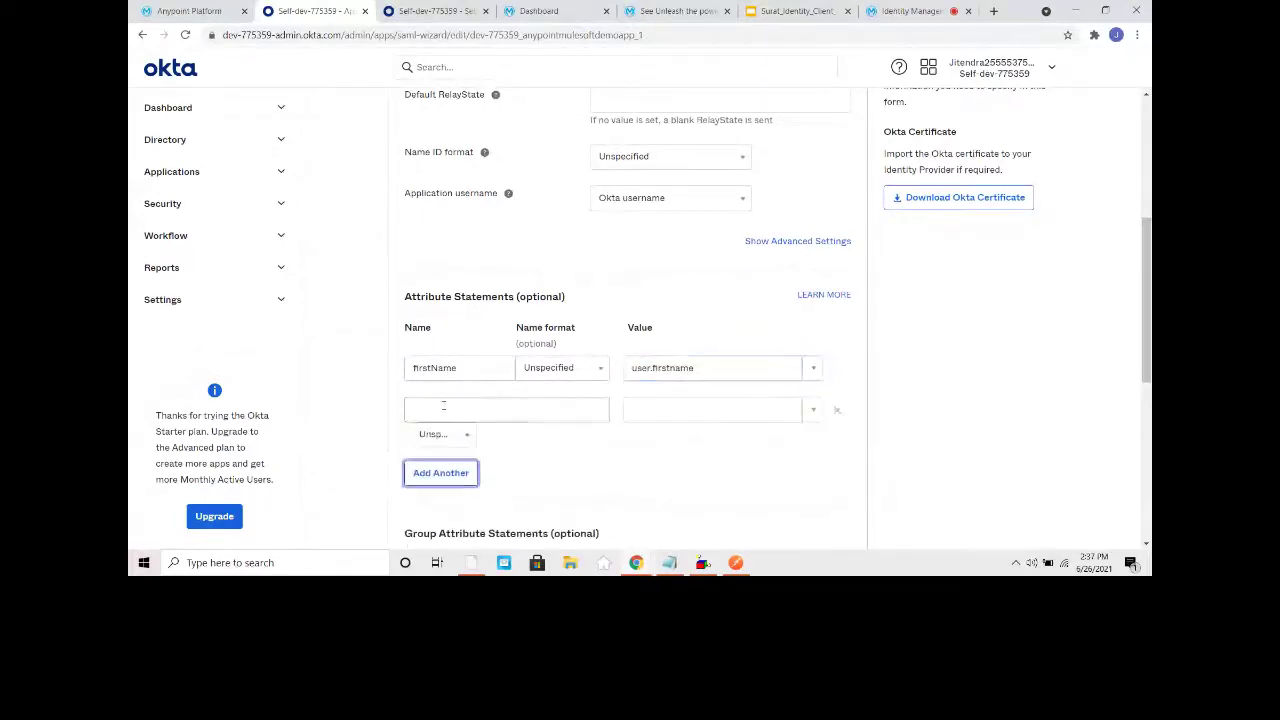
click(443, 408)
text(lastName)
key(Tab)
key(Tab)
text(user.lastname)
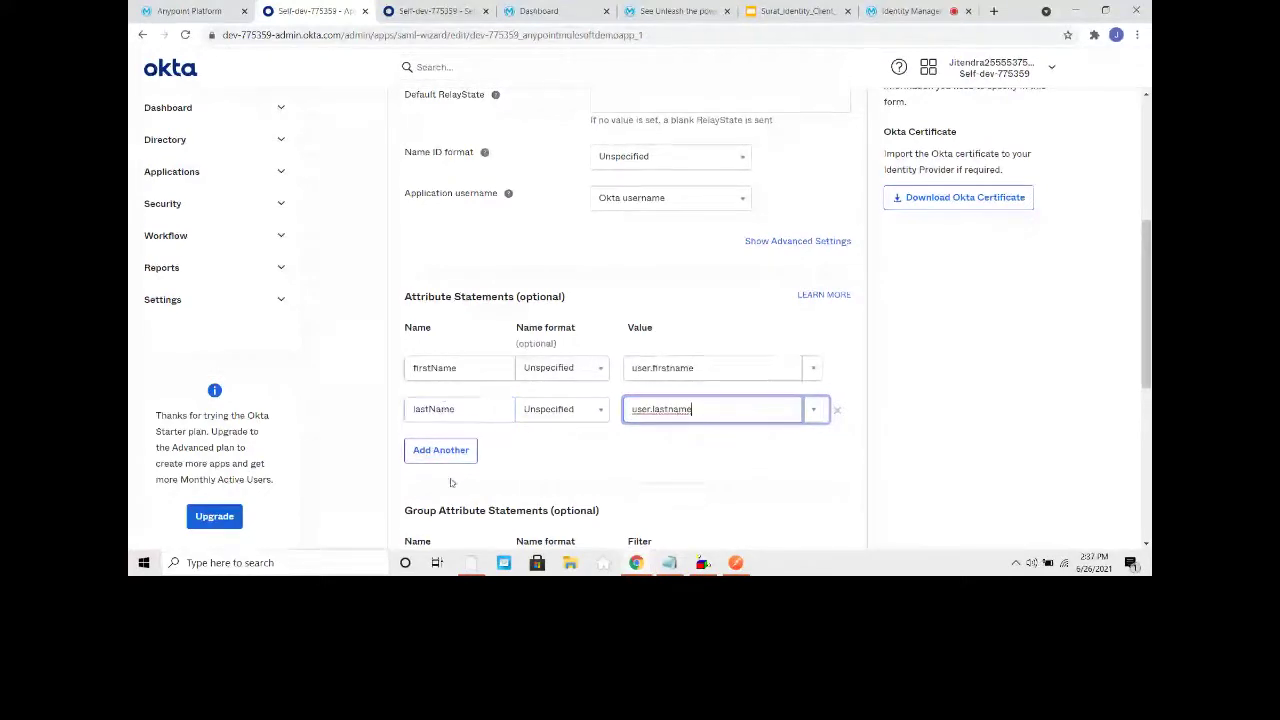
Correct the first attribute statement to firstname mapped to user.firstName
click(435, 368)
key(Delete)
text(n)
scroll(437, 430, up, 1)
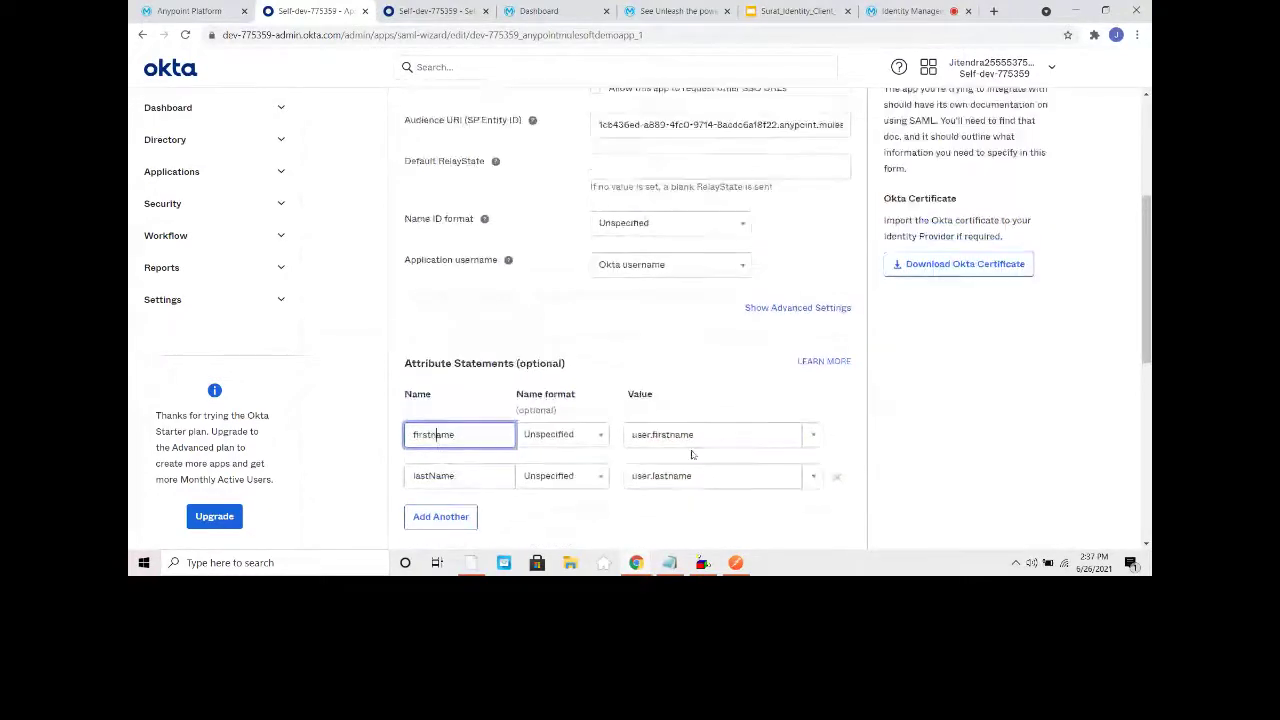
click(695, 438)
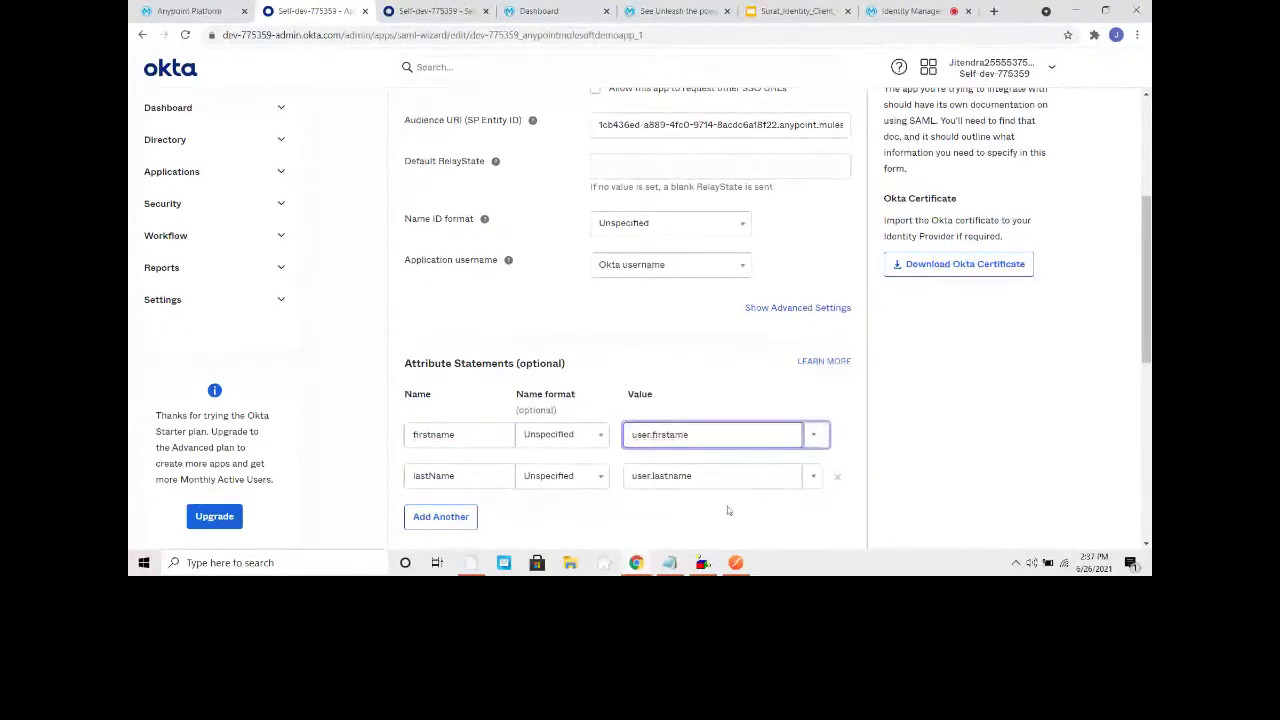
key(Delete)
text(N)
Correct the second attribute statement to lastname mapped to user.lastName
scroll(720, 490, down, 3)
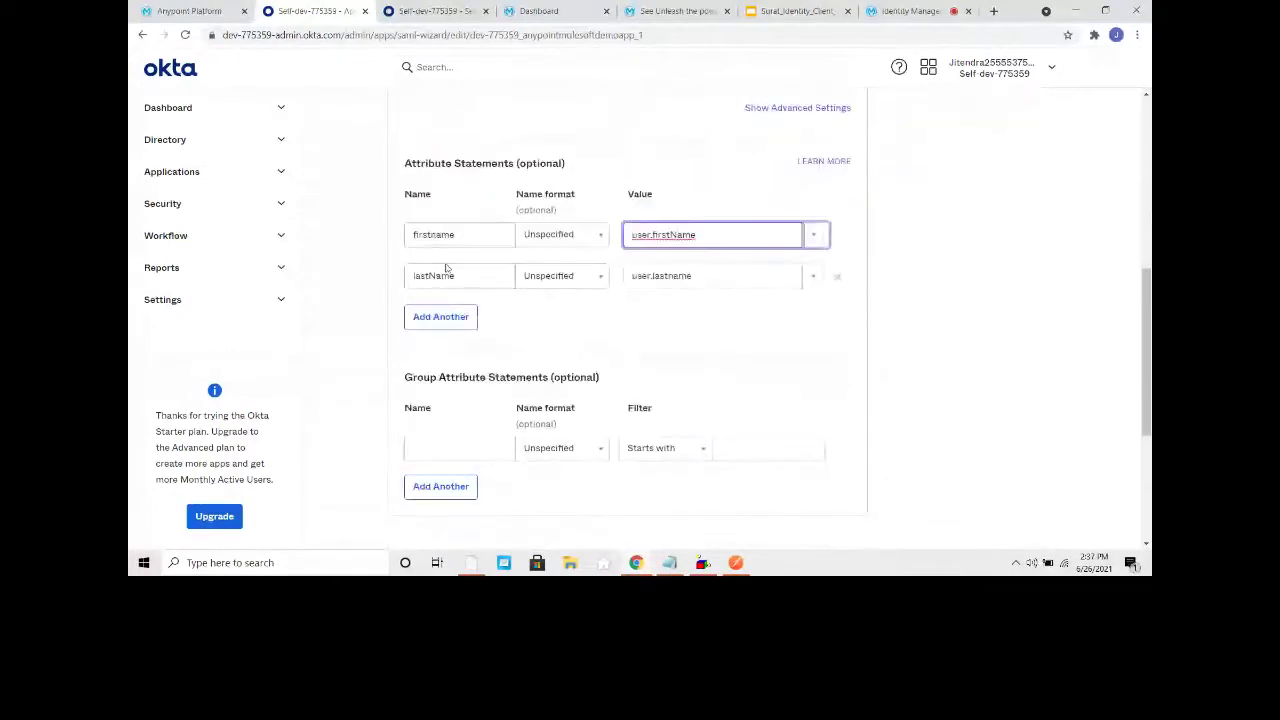
click(443, 276)
key(Delete)
text(n)
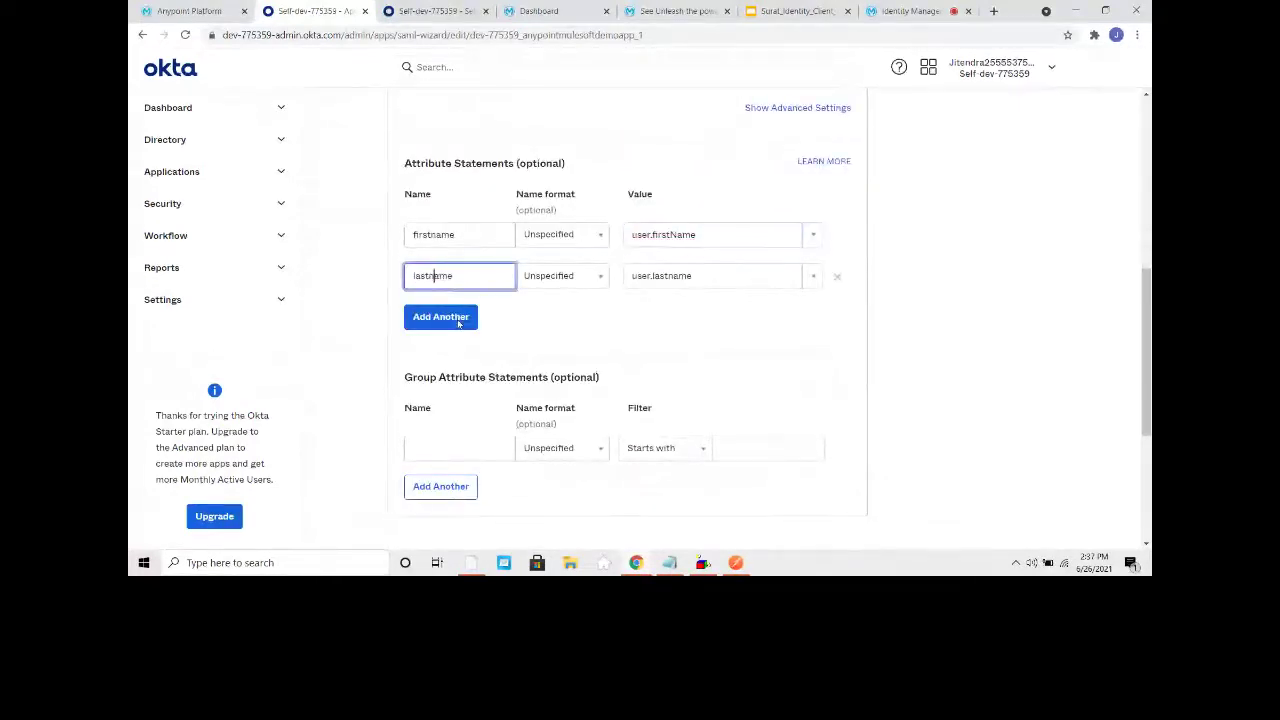
click(674, 276)
key(Delete)
text(N)
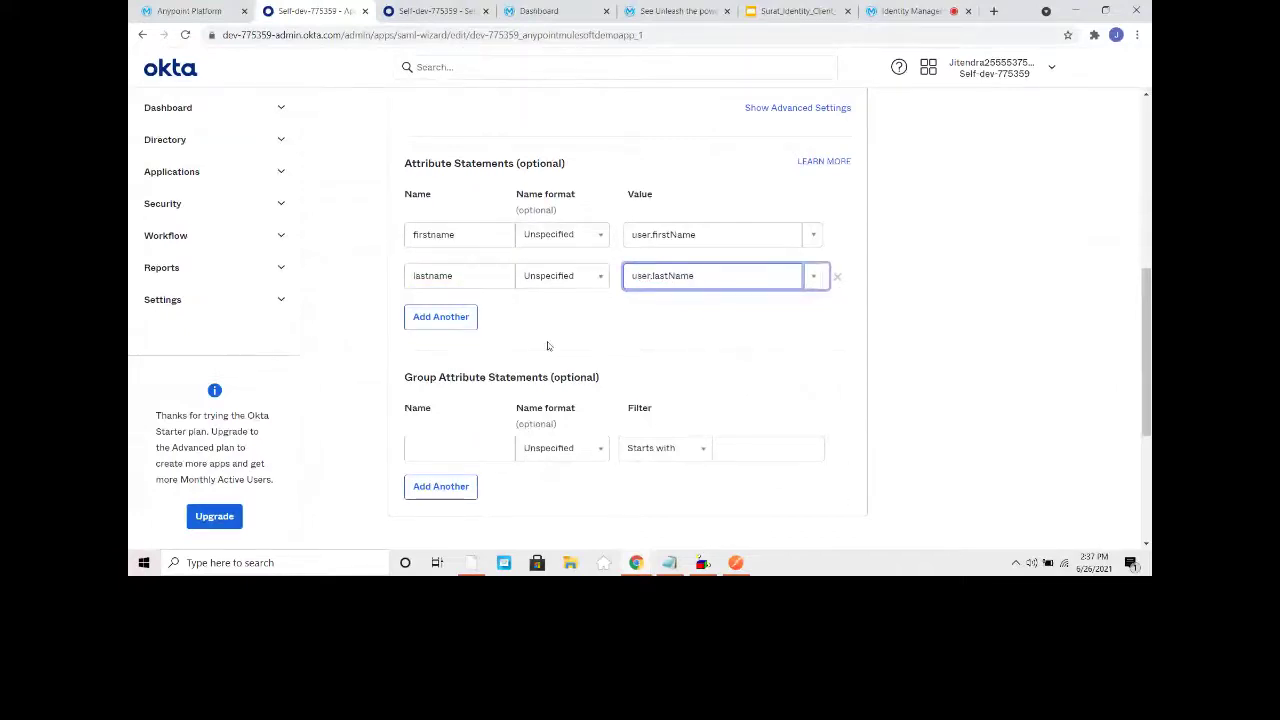
Add an email attribute statement mapped to user.email and continue to the Feedback step
click(441, 316)
click(441, 320)
text(email)
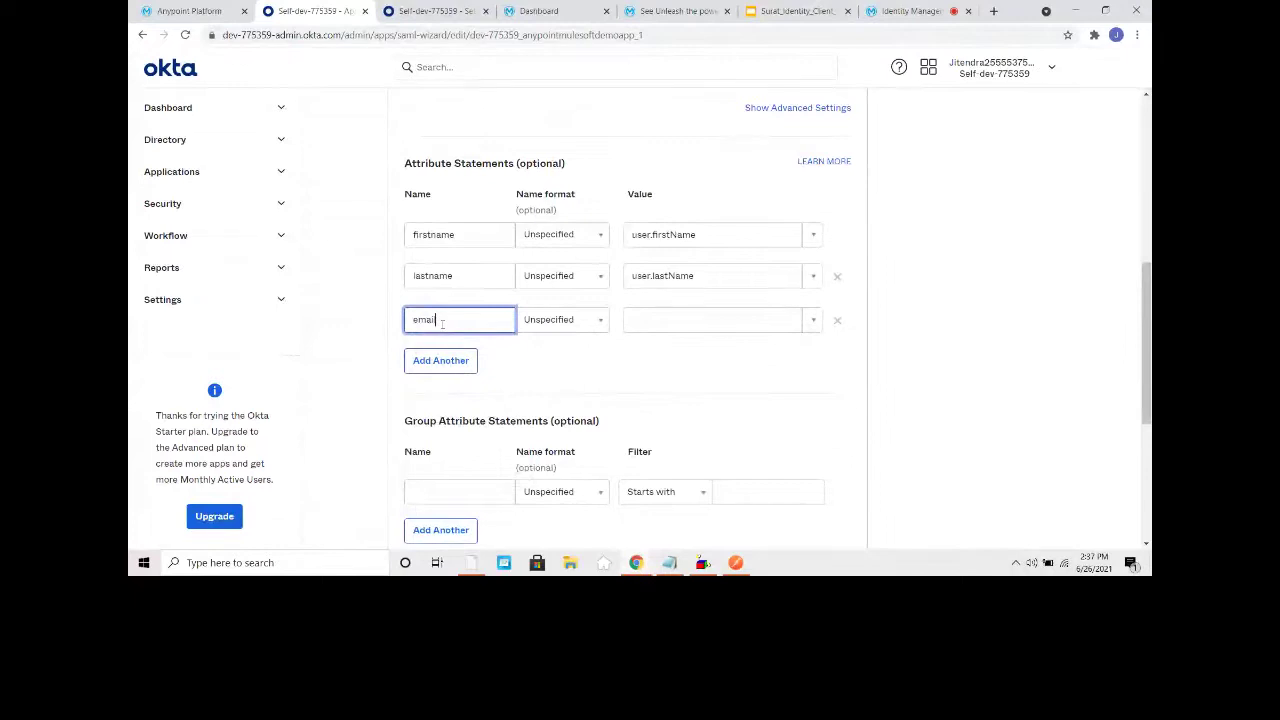
key(Tab)
key(Tab)
text(user.email)
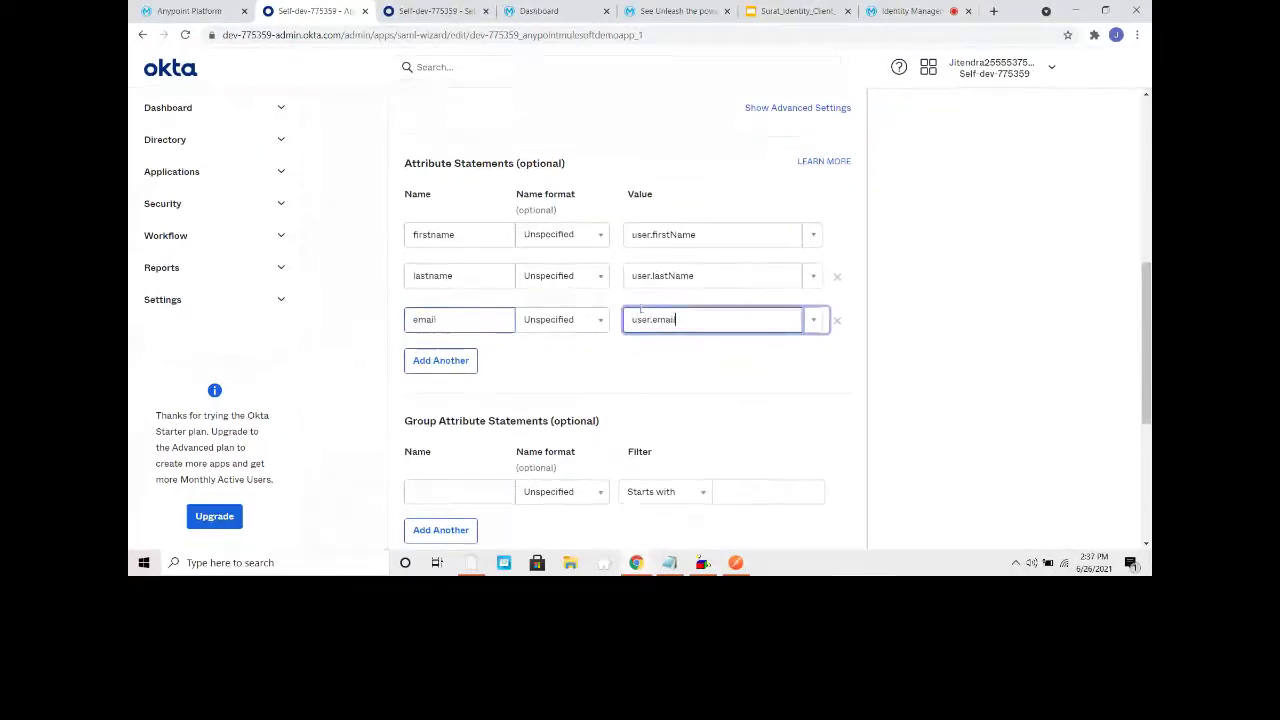
scroll(640, 310, down, 5)
click(838, 439)
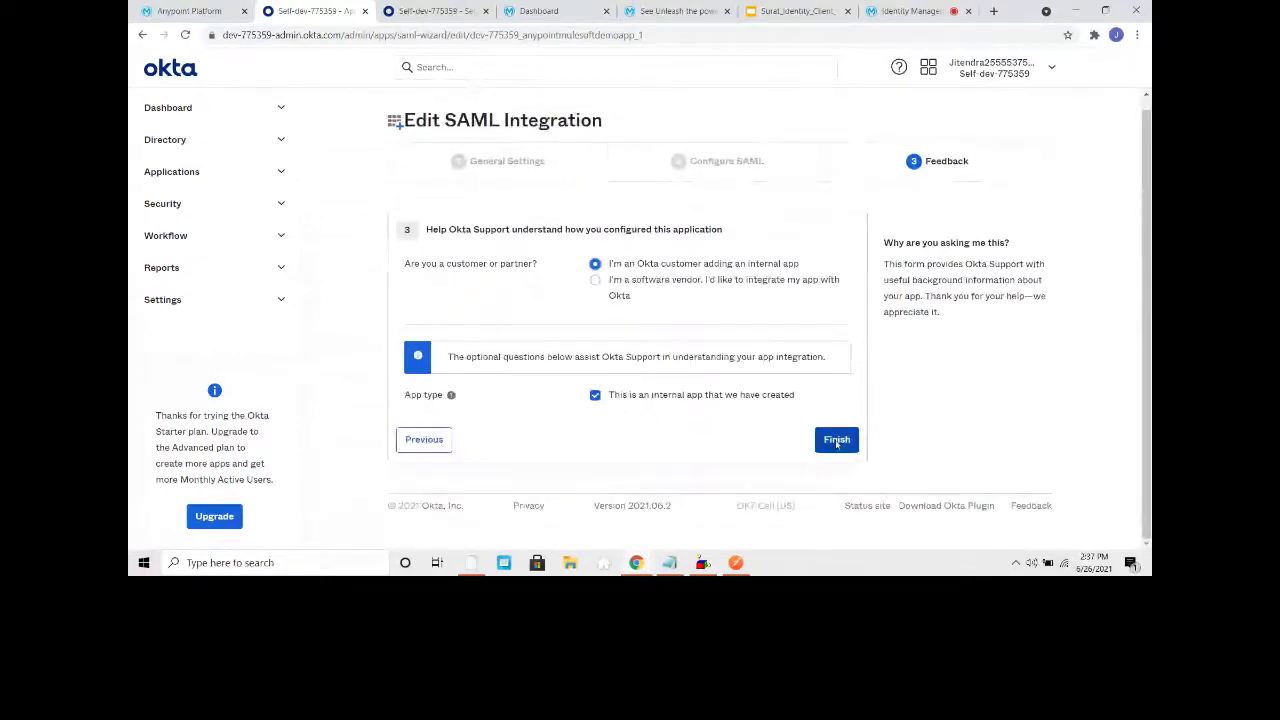
Save the Okta SAML integration, then sign in to Anypoint via the pasted Okta SSO URL
click(837, 440)
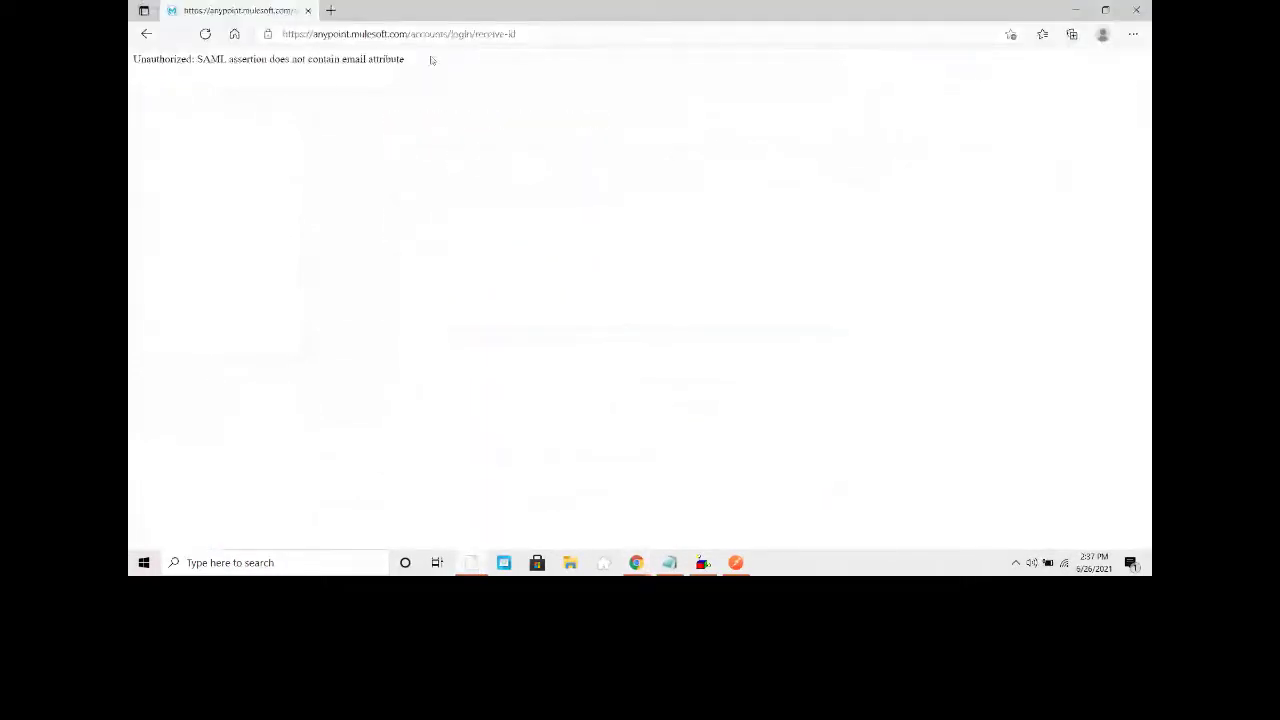
click(444, 35)
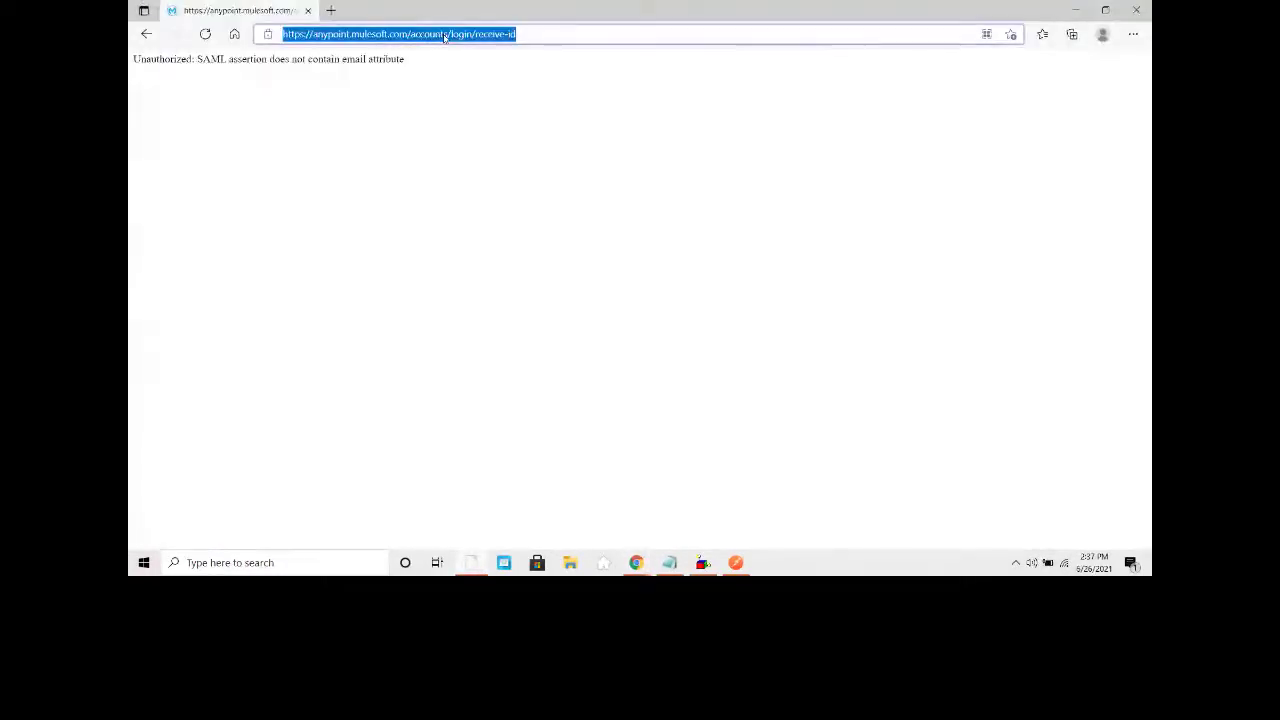
key(Return)
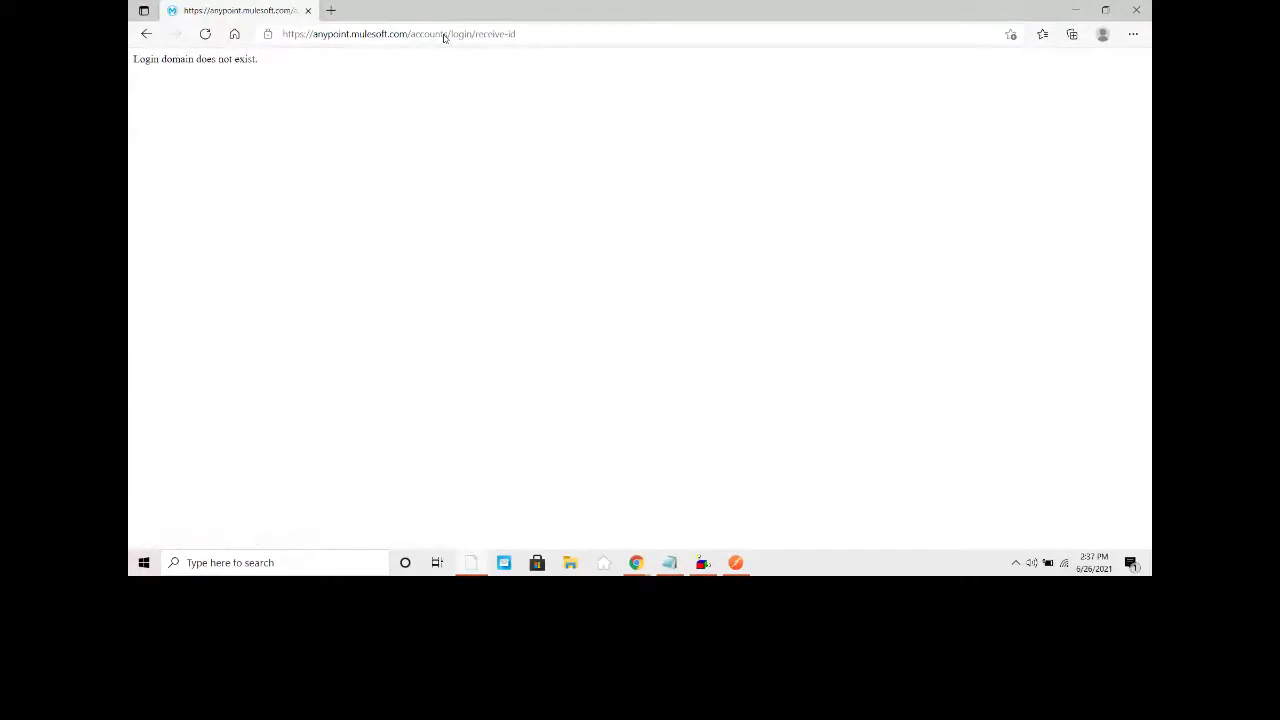
click(444, 35)
text(https://dev-775359.okta.com/app/dev-775359_anypointmulesoftdemoapp_1/exkaa5nz8vUOqCcPR357/sso/saml)
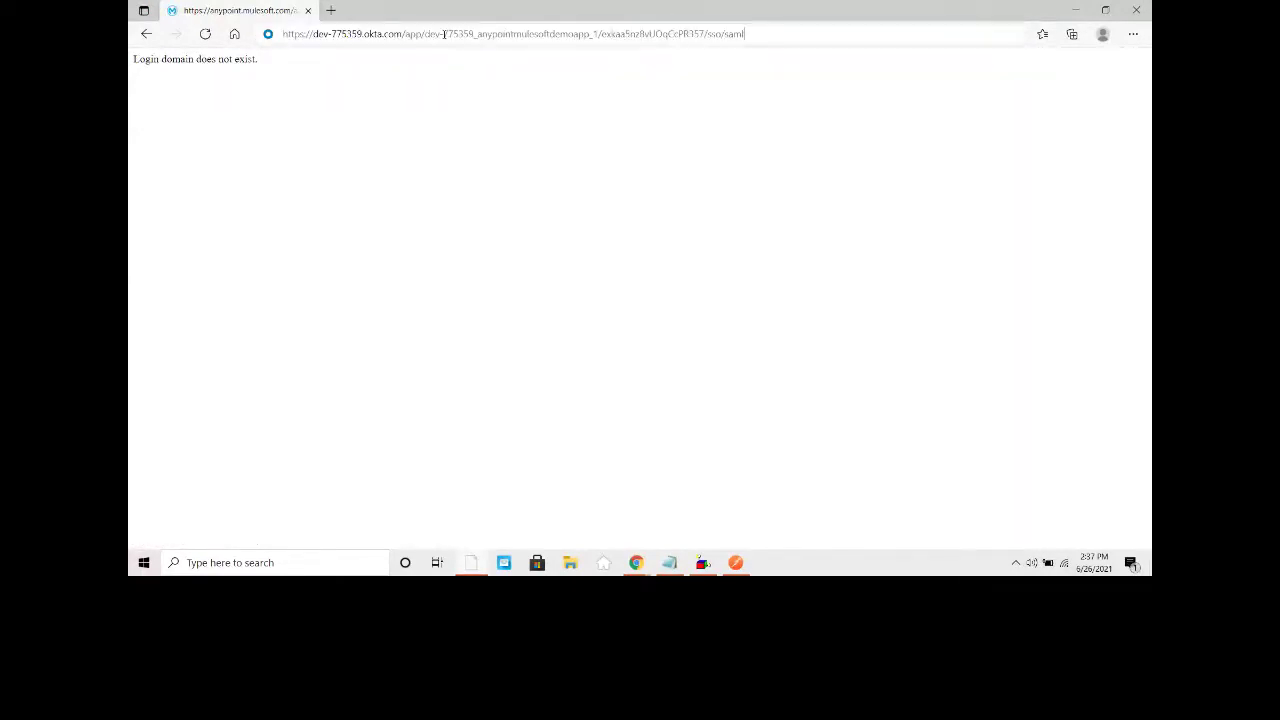
key(Return)
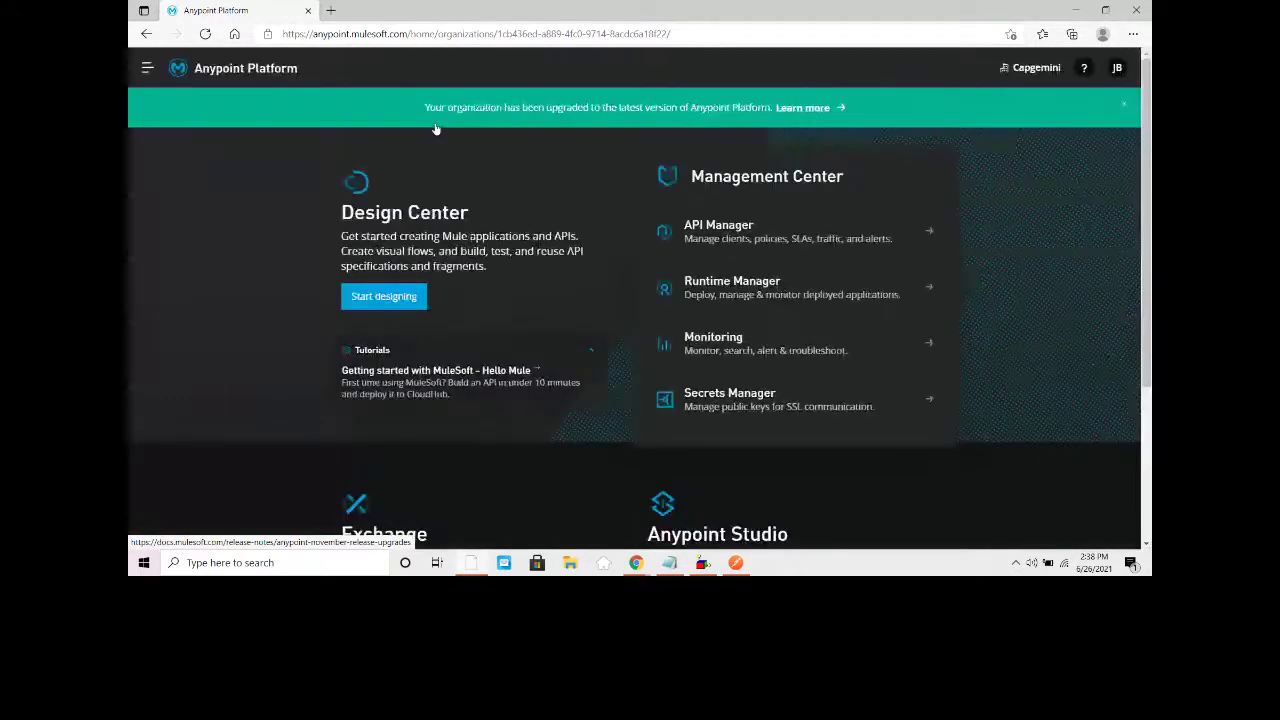
Open Runtime Manager, then API Manager, from Anypoint's navigation menu, then return to Okta
click(147, 68)
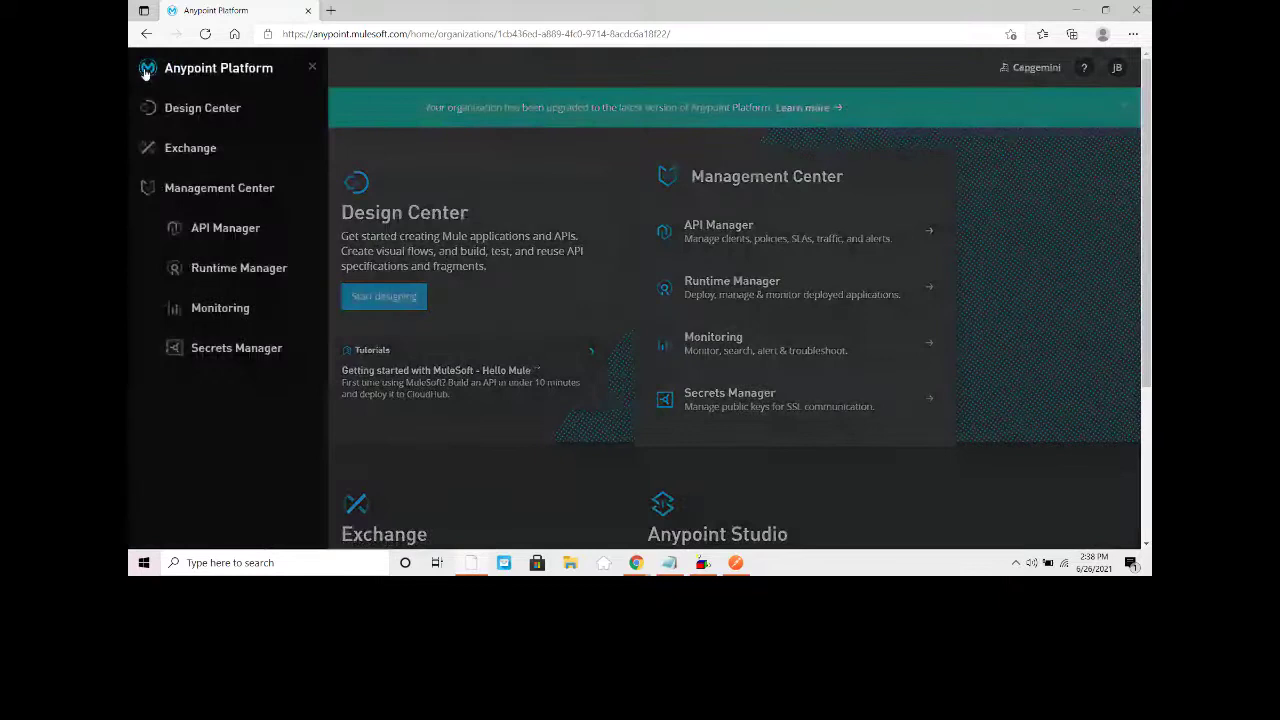
click(233, 276)
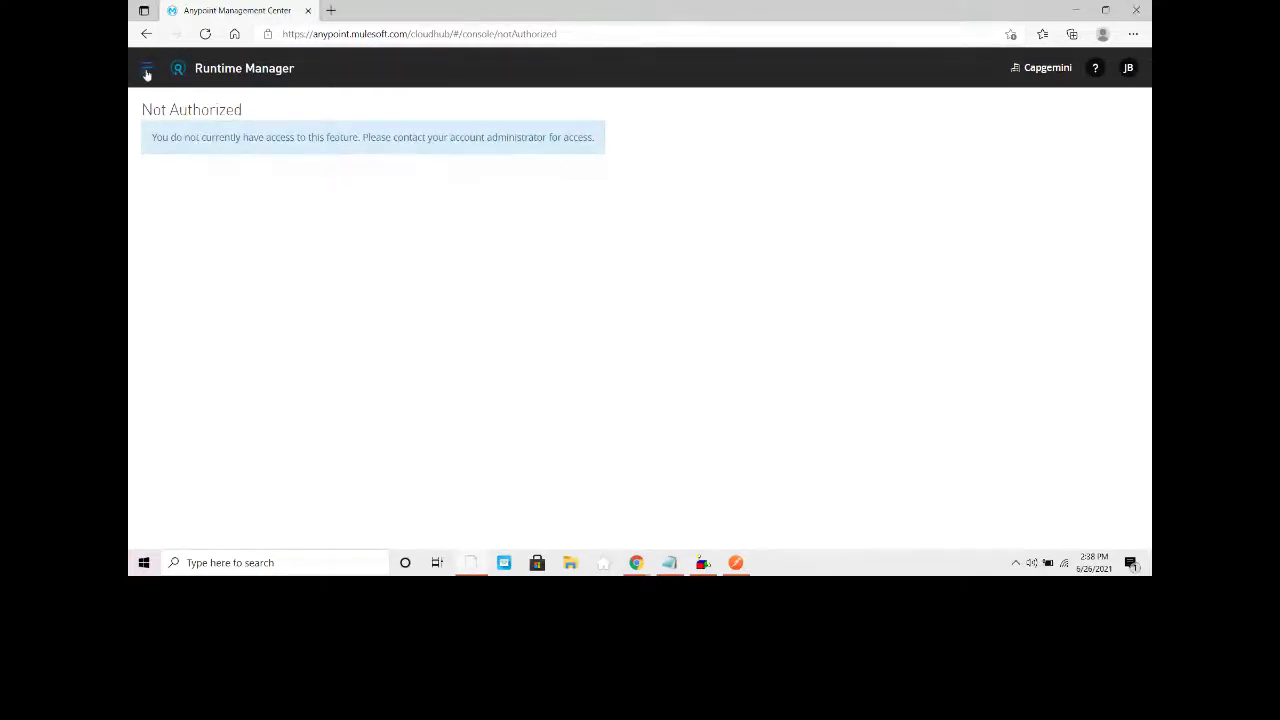
click(148, 70)
click(218, 229)
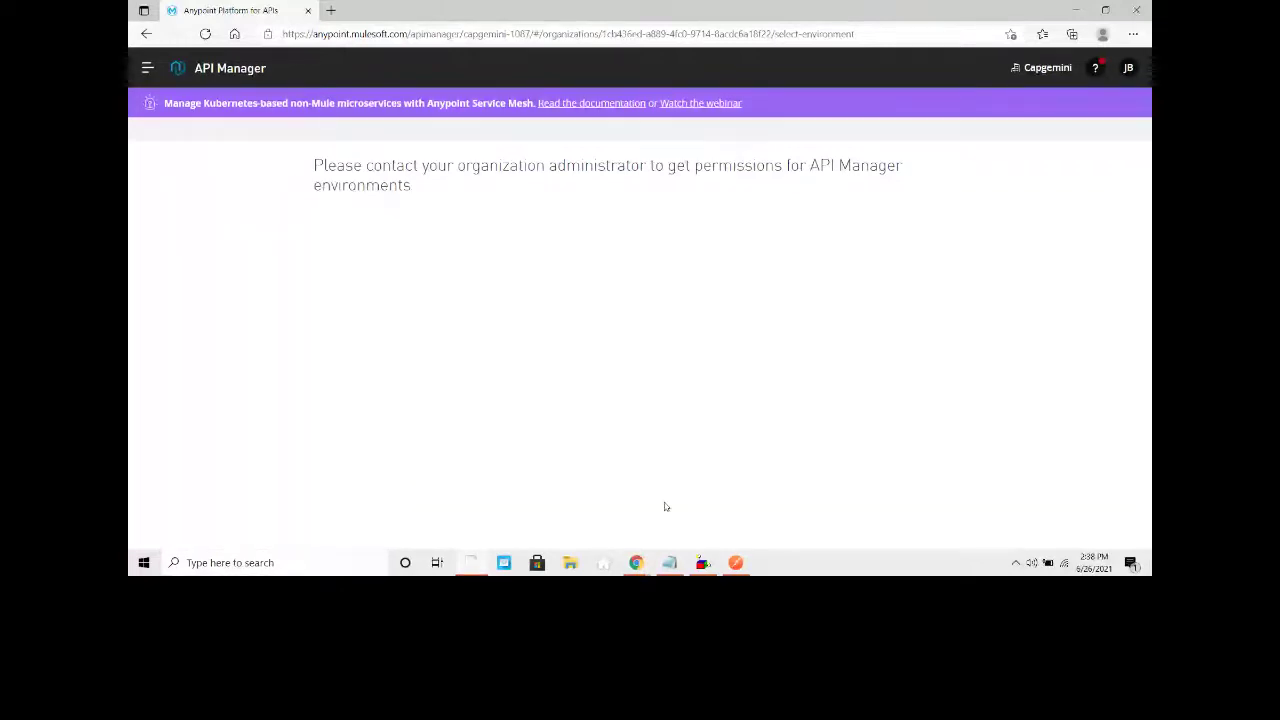
key(alt+Tab)
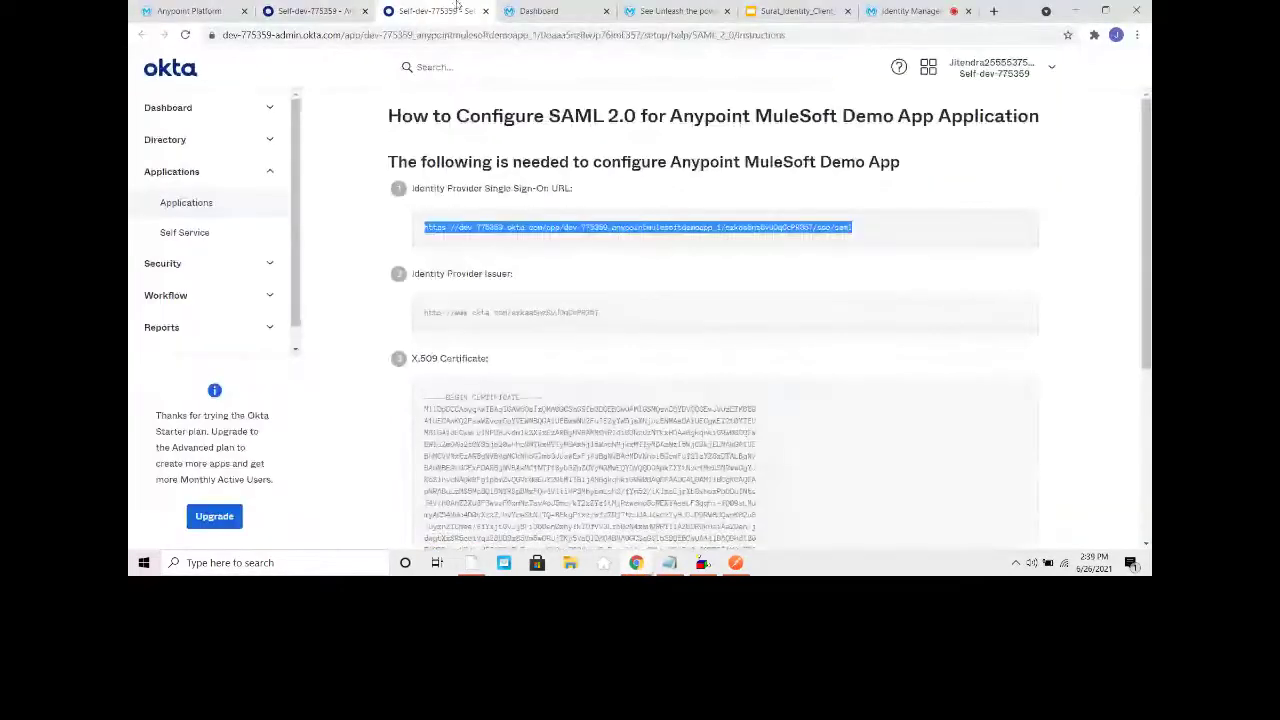
Go to Directory > Groups and open Group1 to view its single active member
click(372, 10)
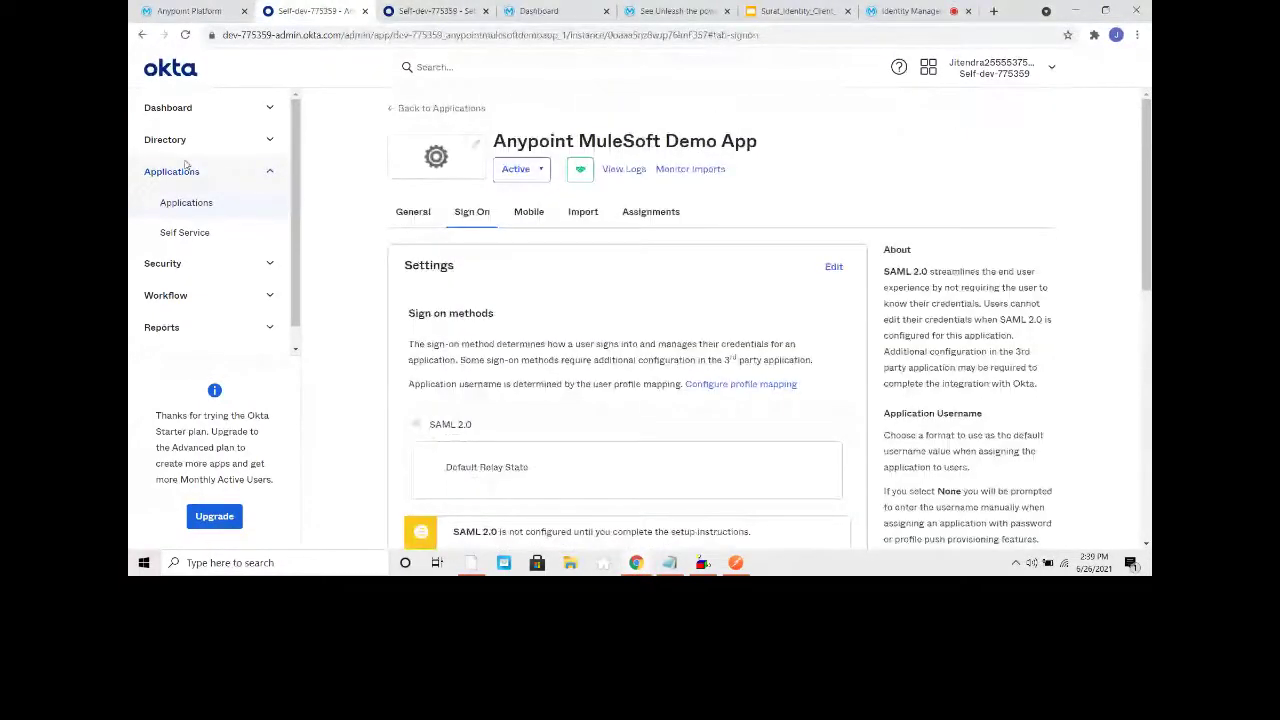
click(170, 140)
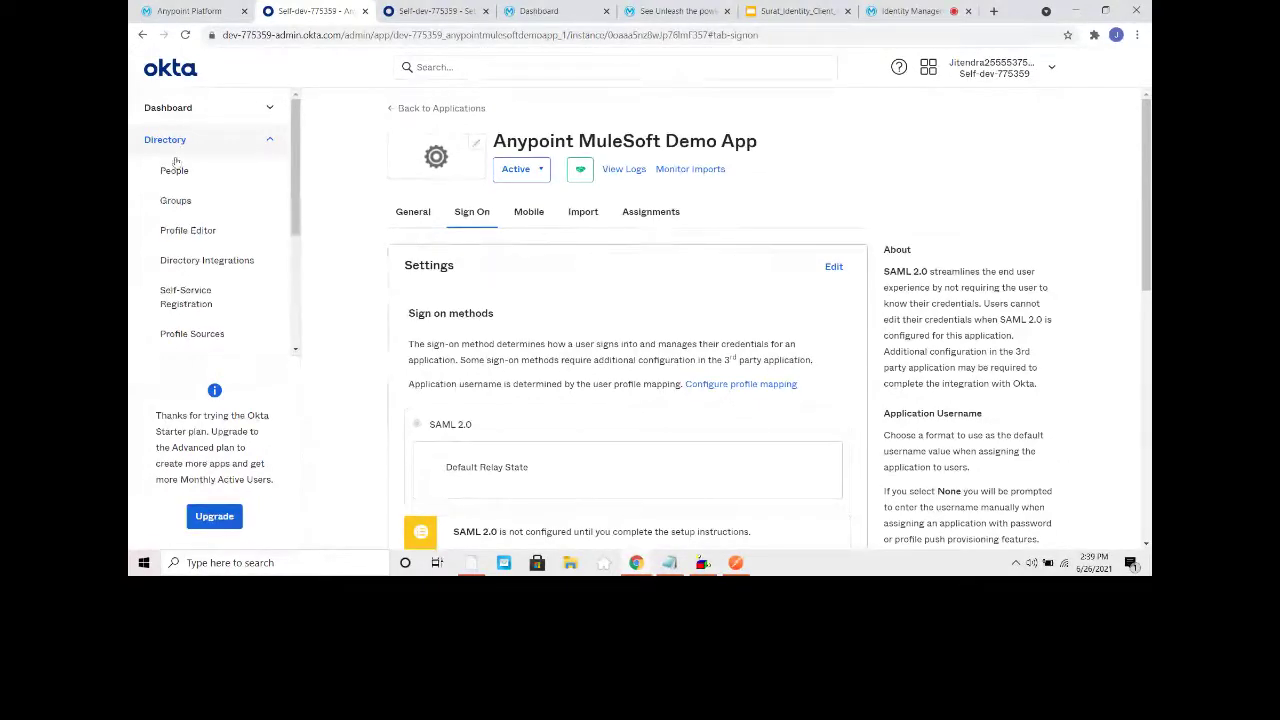
click(186, 201)
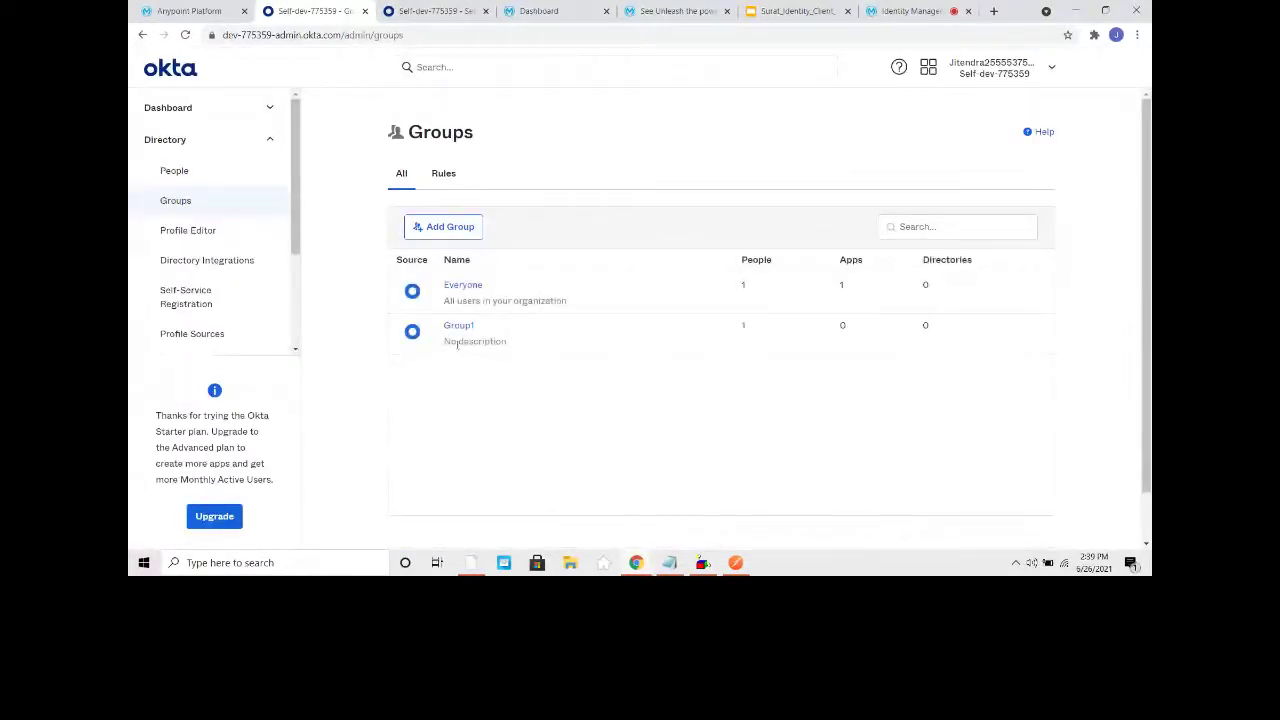
click(457, 327)
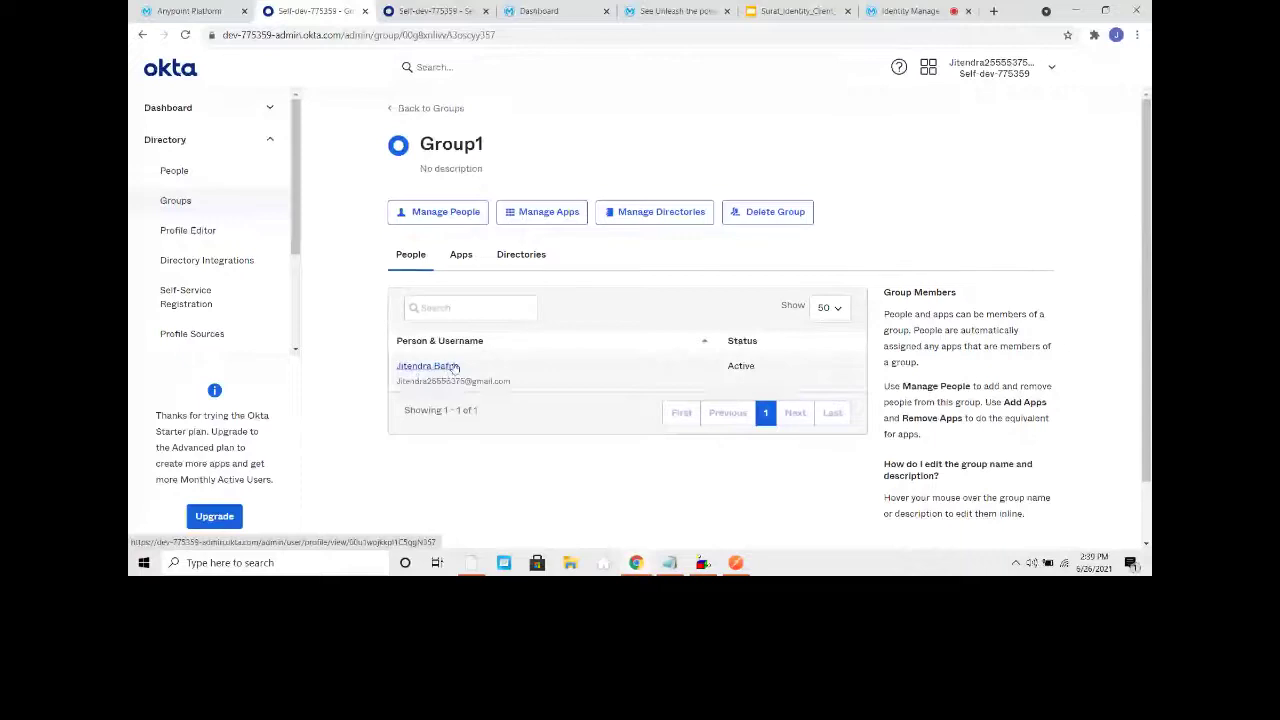
scroll(229, 288, down, 2)
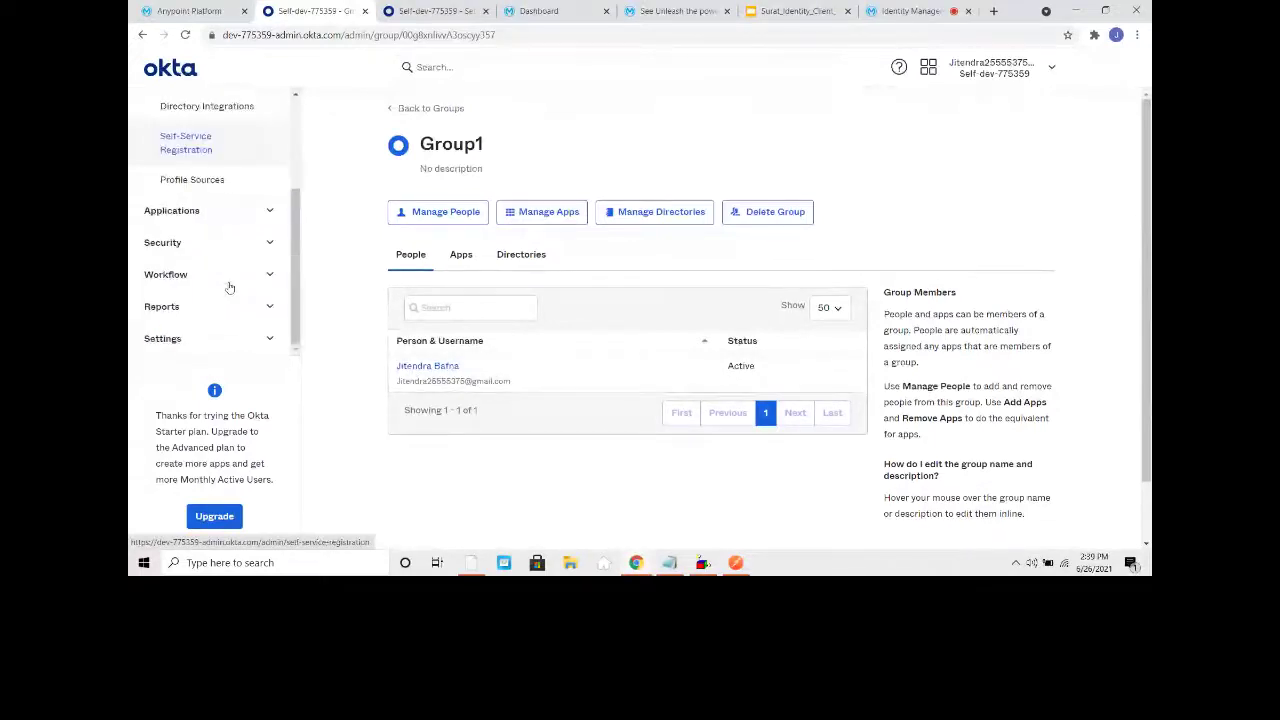
scroll(229, 288, up, 2)
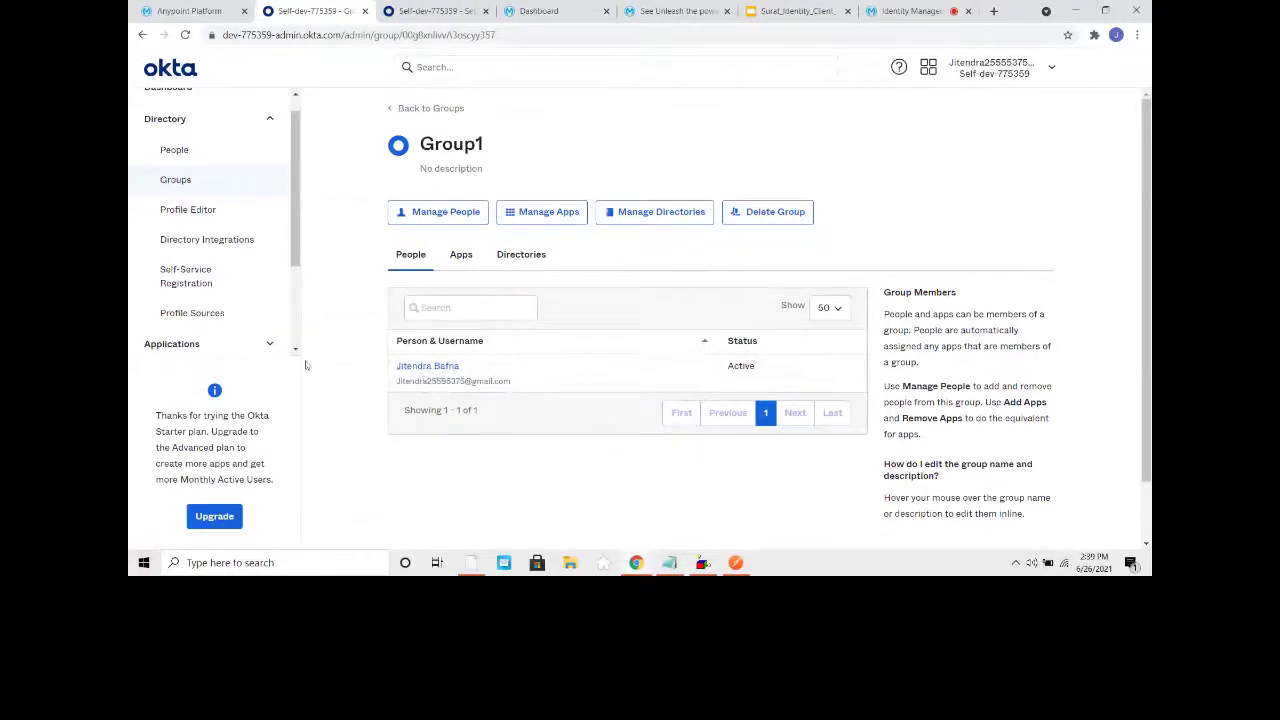
scroll(191, 214, down, 3)
click(185, 210)
scroll(185, 215, up, 5)
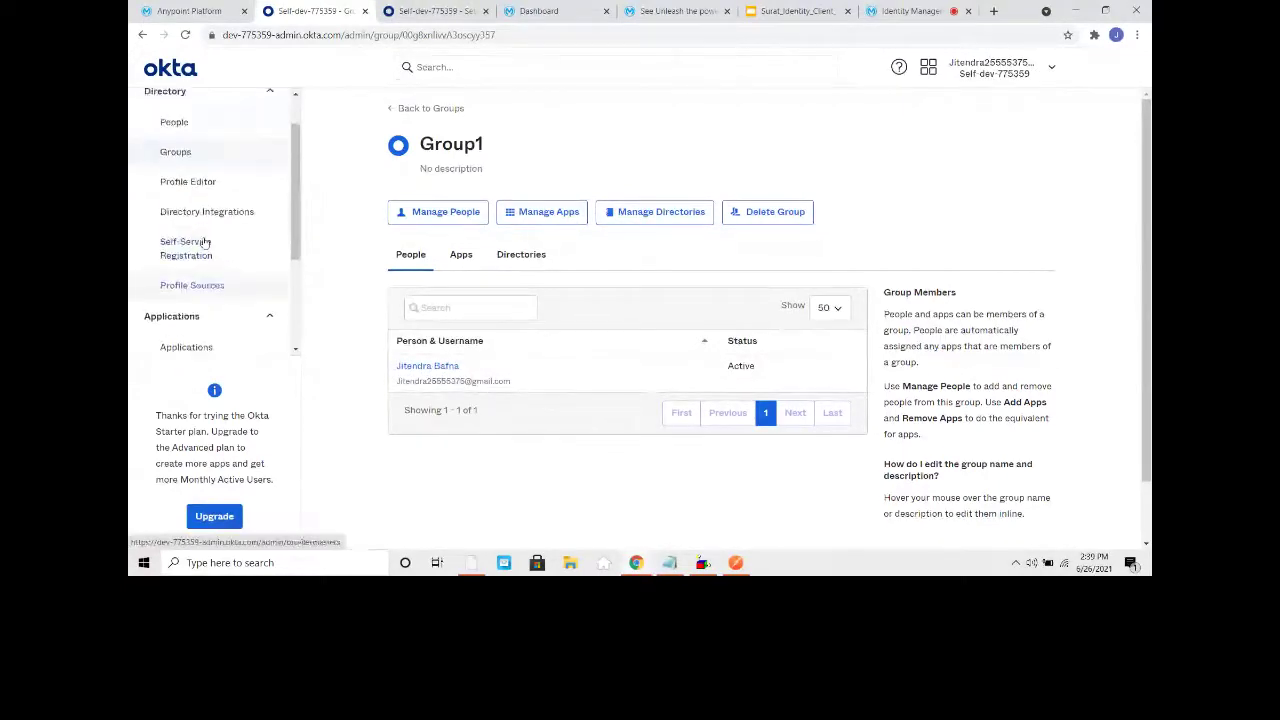
Open the Applications list from Okta's sidebar
scroll(210, 260, down, 3)
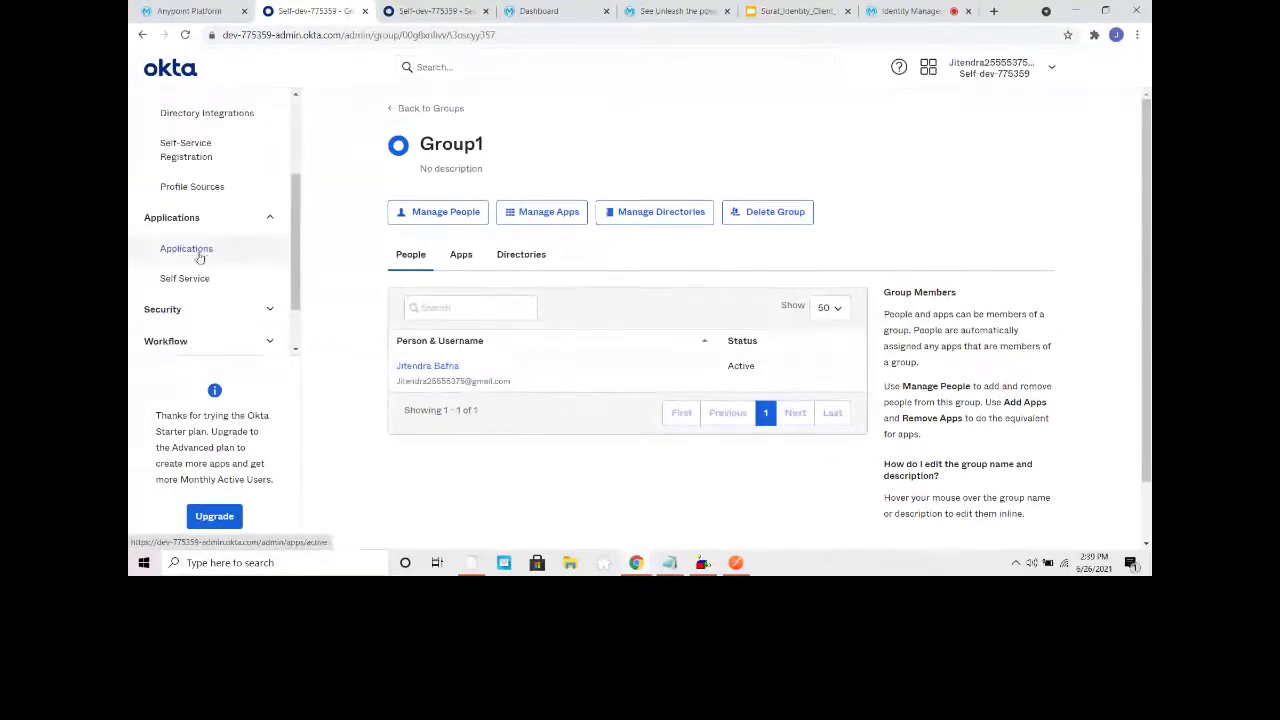
click(192, 250)
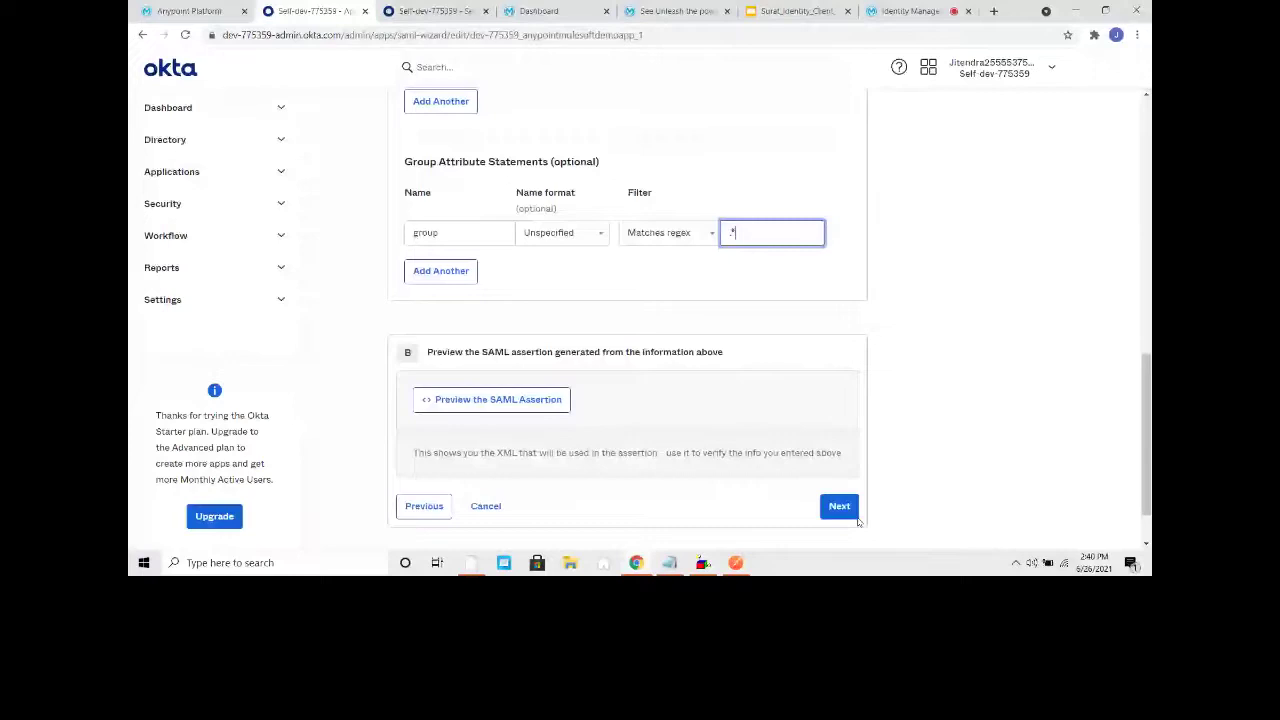
Set the Anypoint SAML 2.0 identity provider's Group Attribute to 'group' and save it
click(852, 514)
click(188, 11)
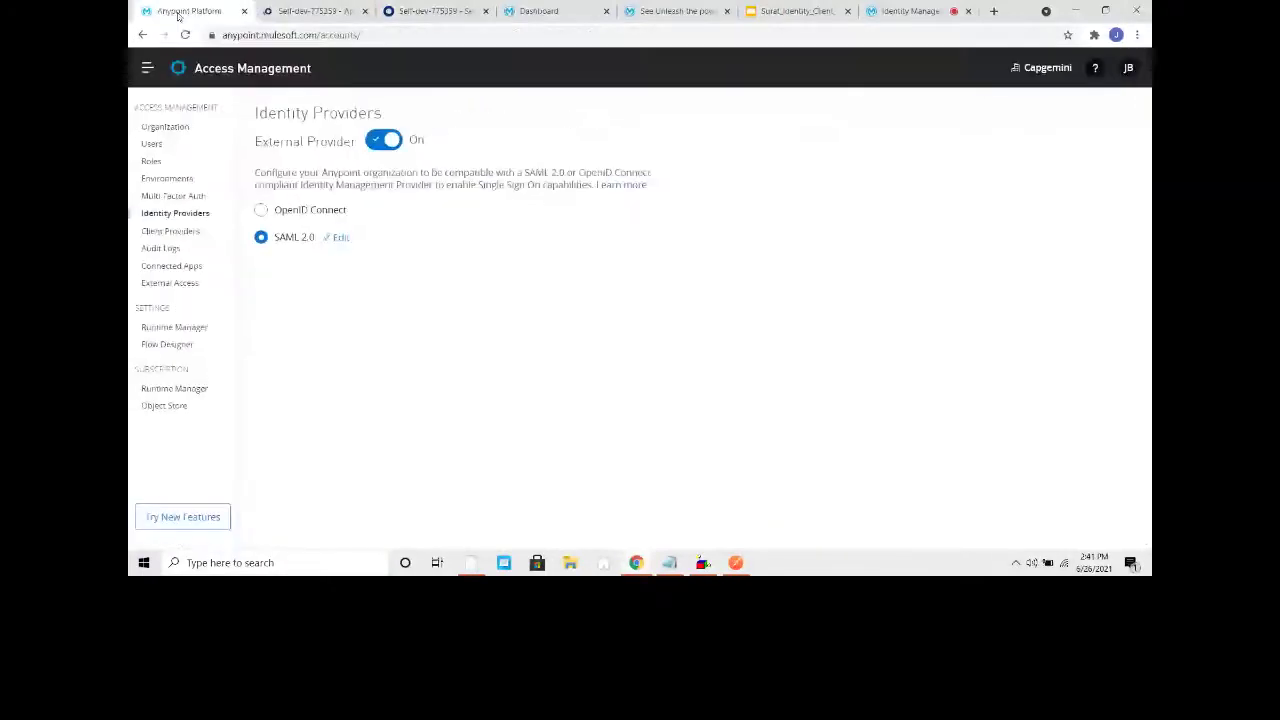
click(338, 238)
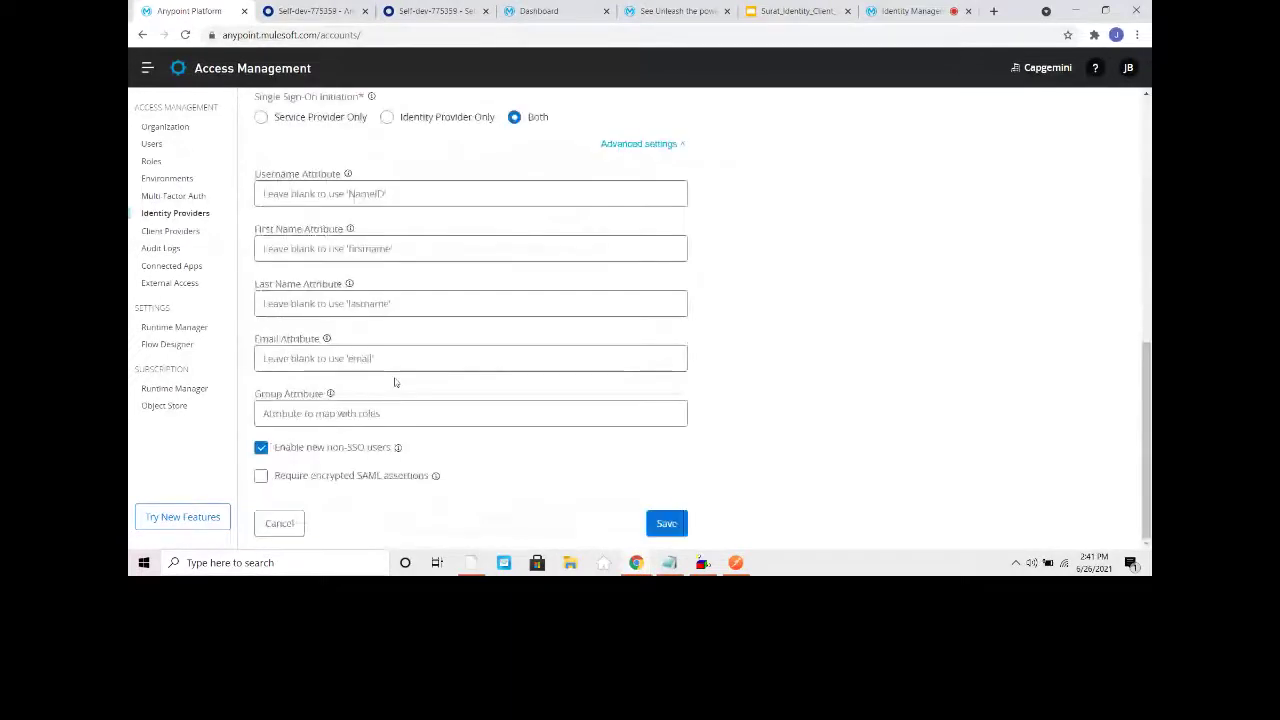
click(307, 413)
text(g)
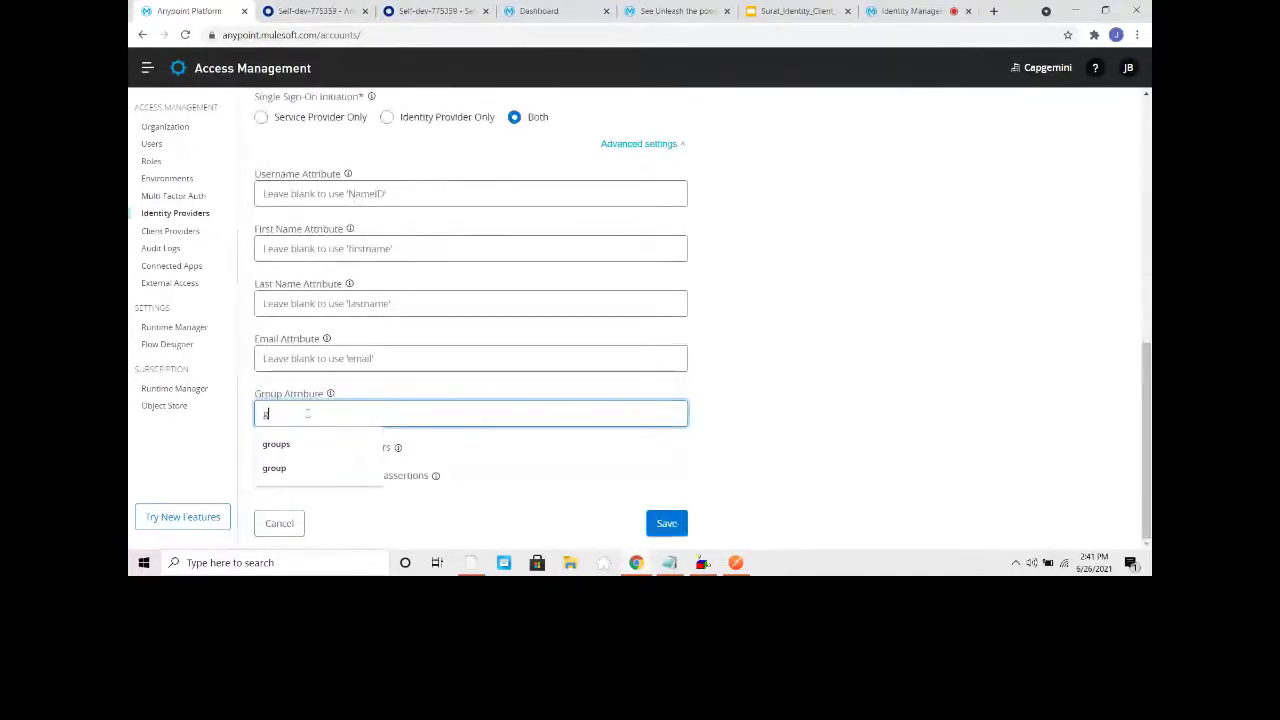
text(roup)
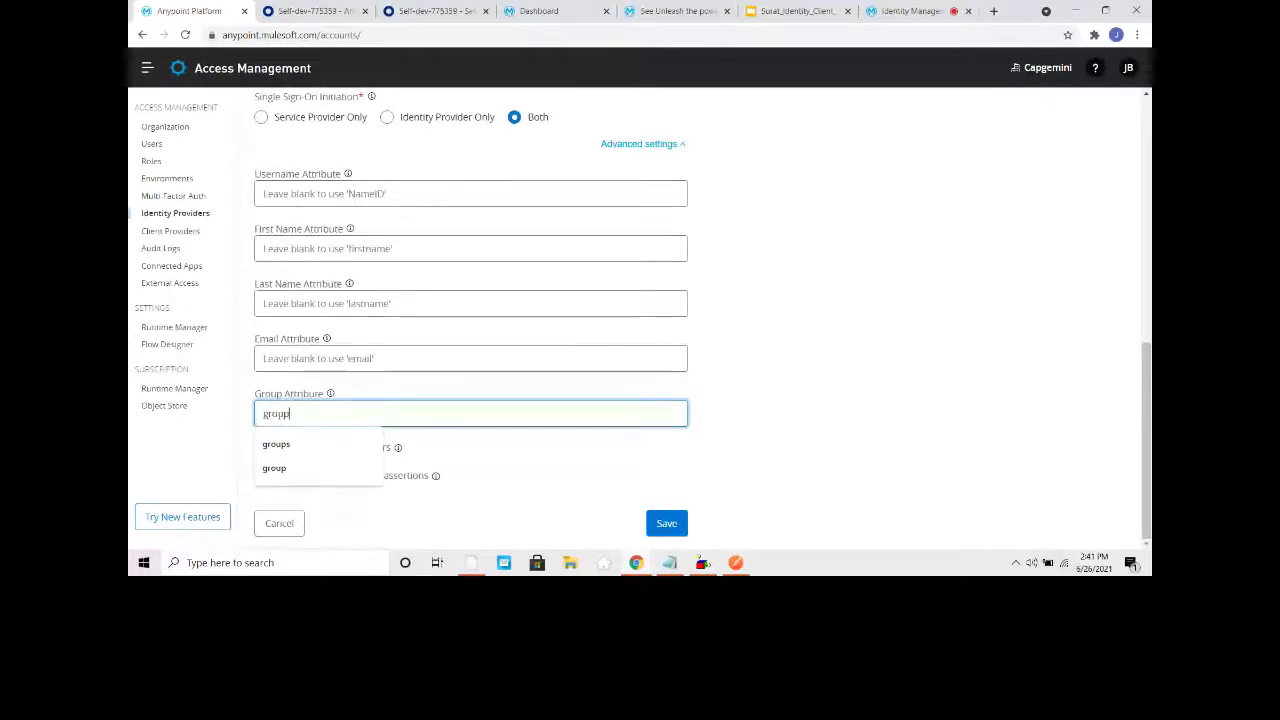
click(665, 524)
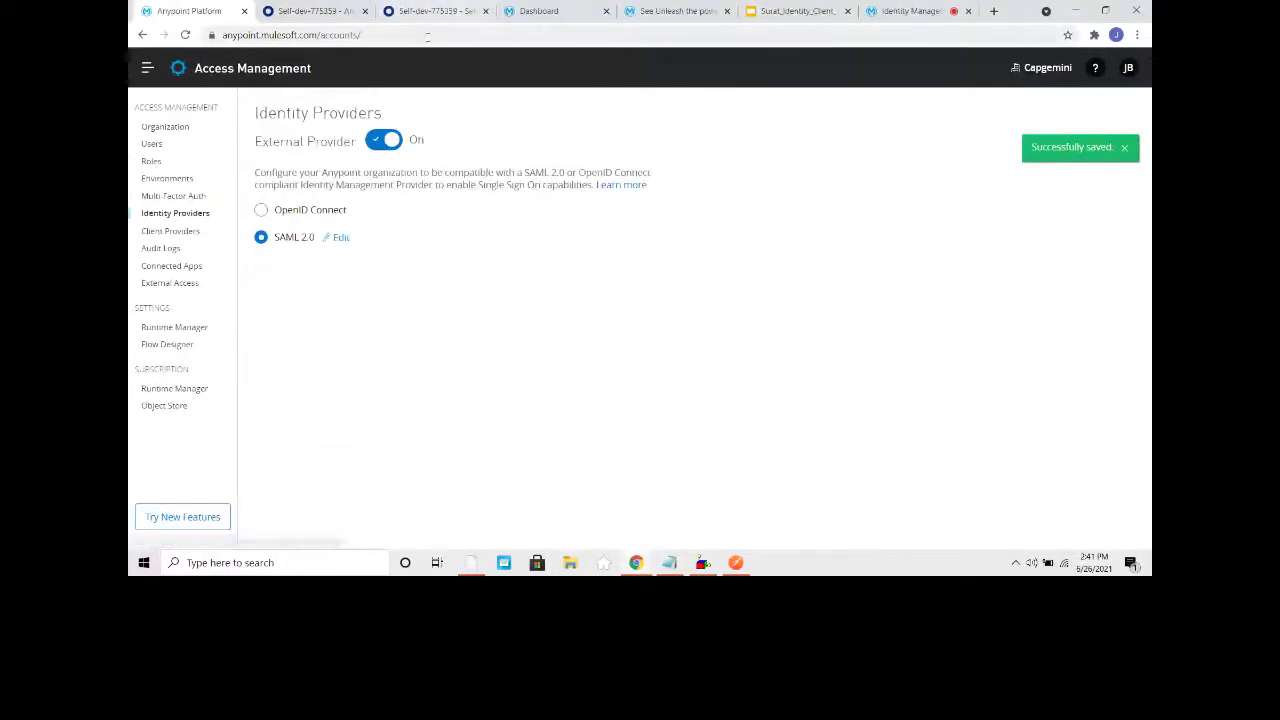
click(166, 171)
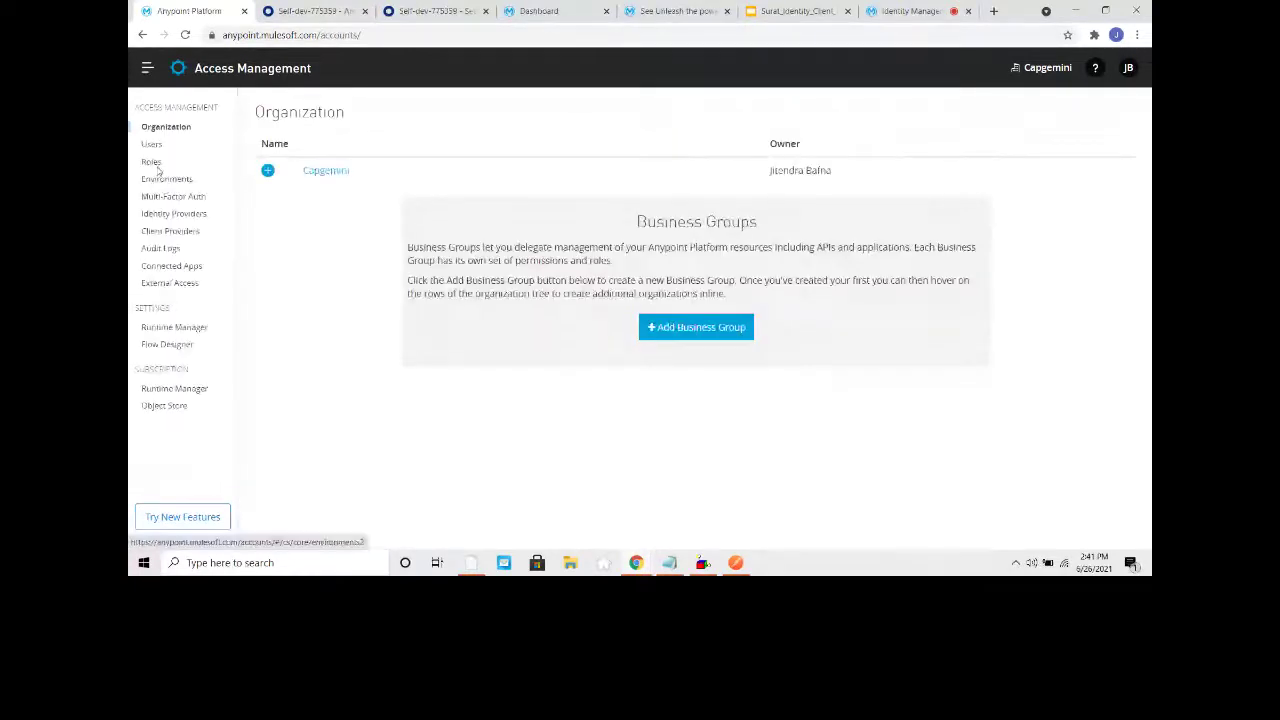
Replace the Cloudhub Admin (Production) role's external group mapping Test1 with Group1 and save
click(152, 165)
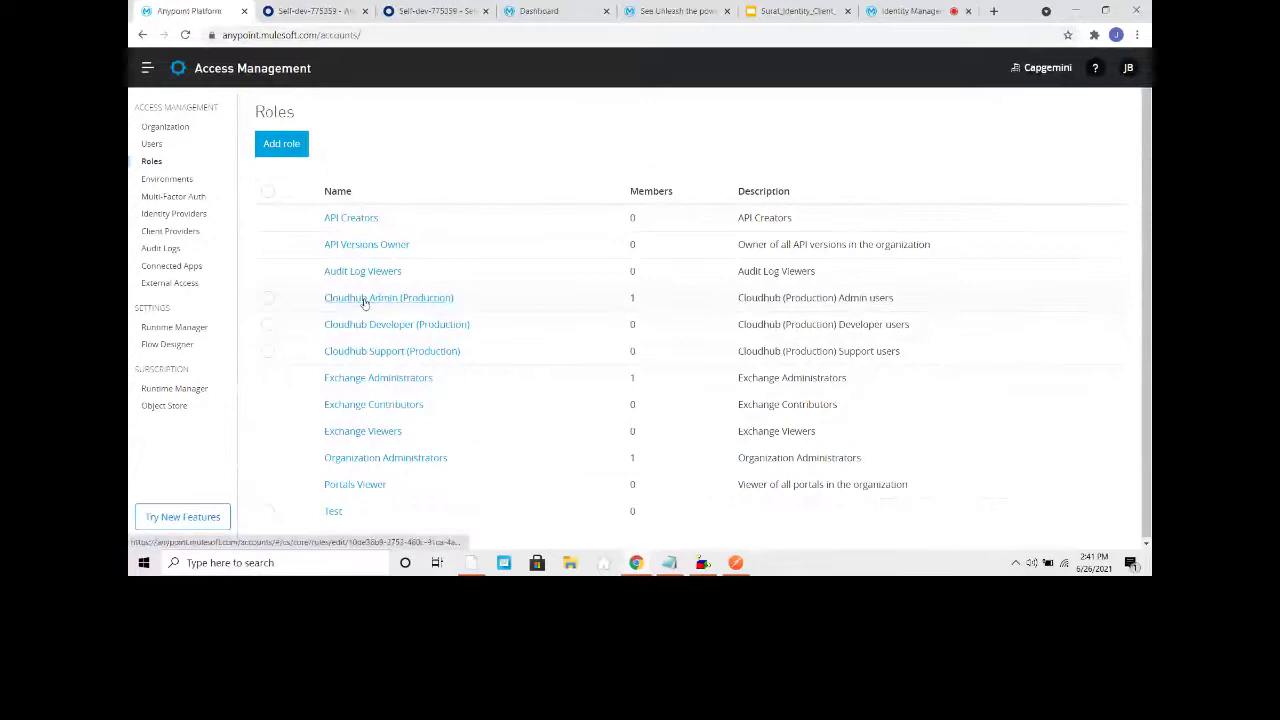
click(364, 299)
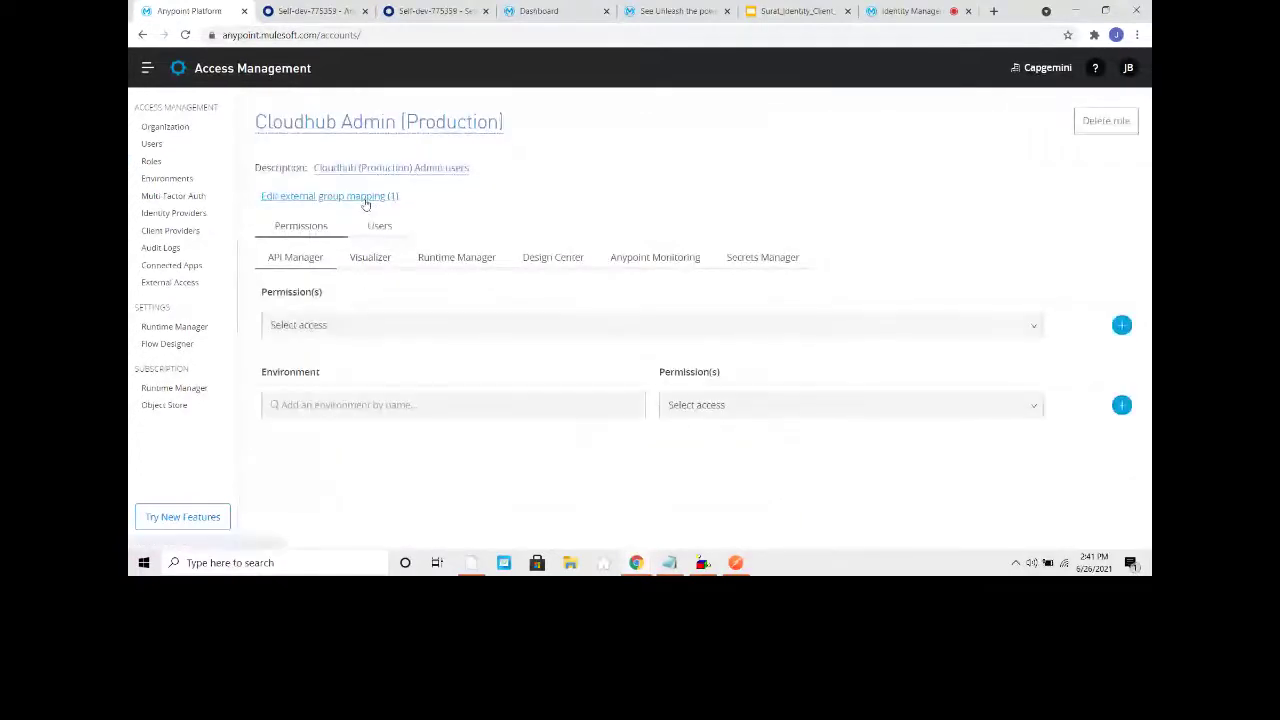
click(365, 197)
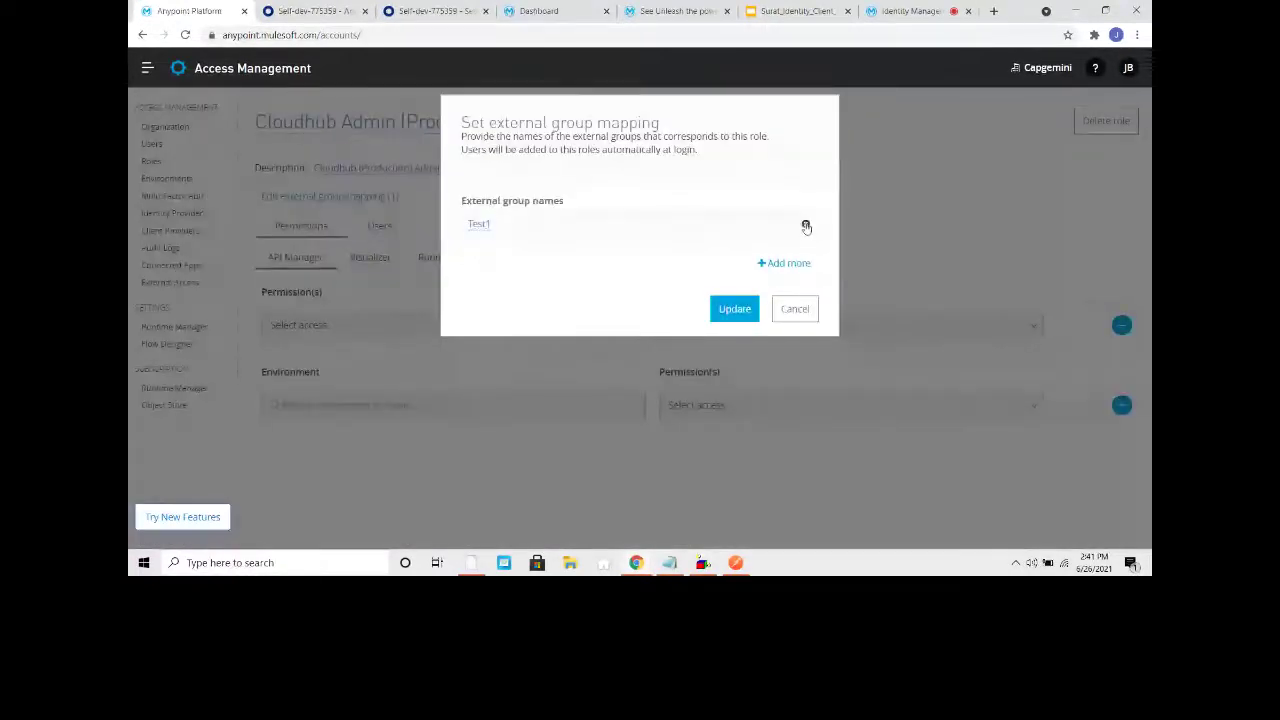
click(805, 223)
text(Group1)
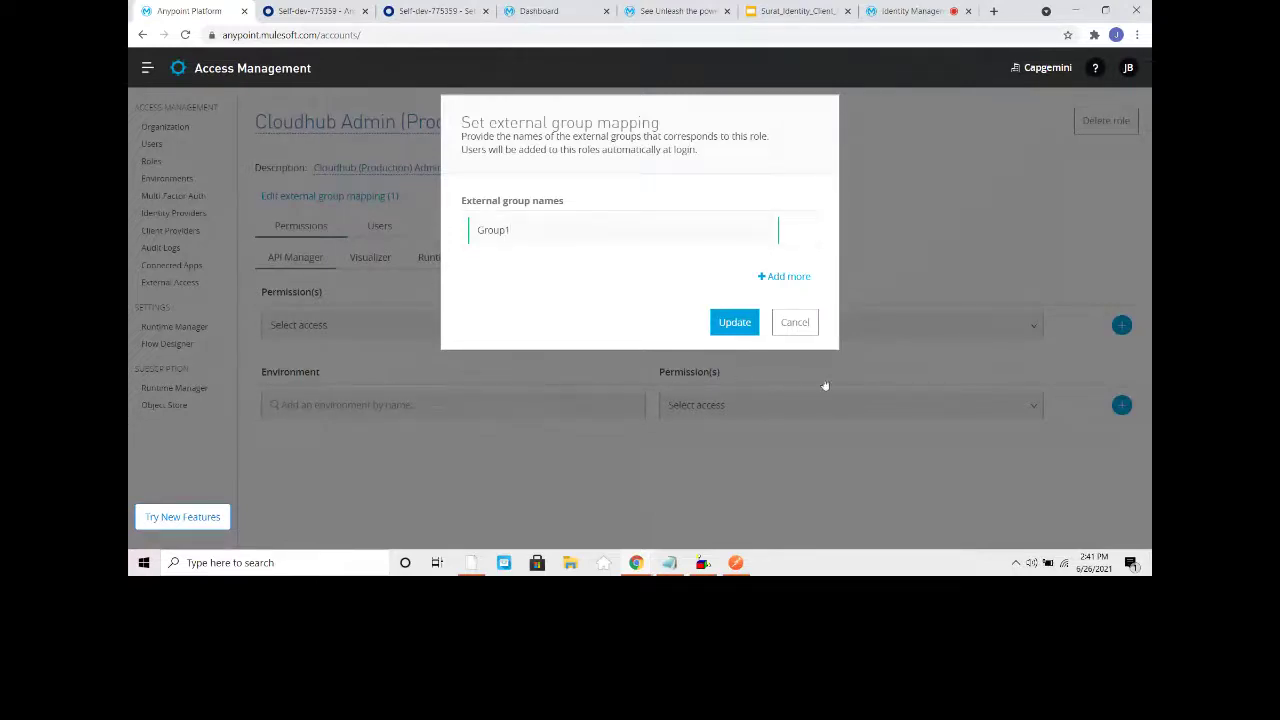
click(735, 322)
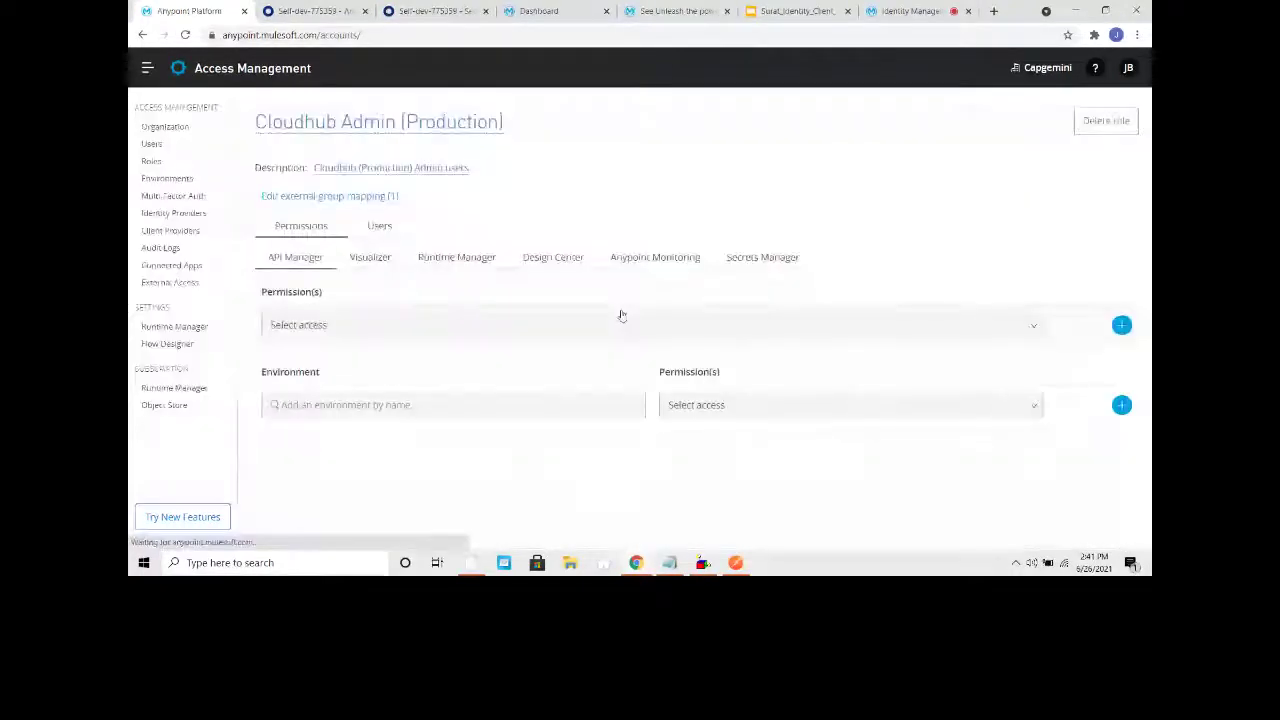
click(370, 196)
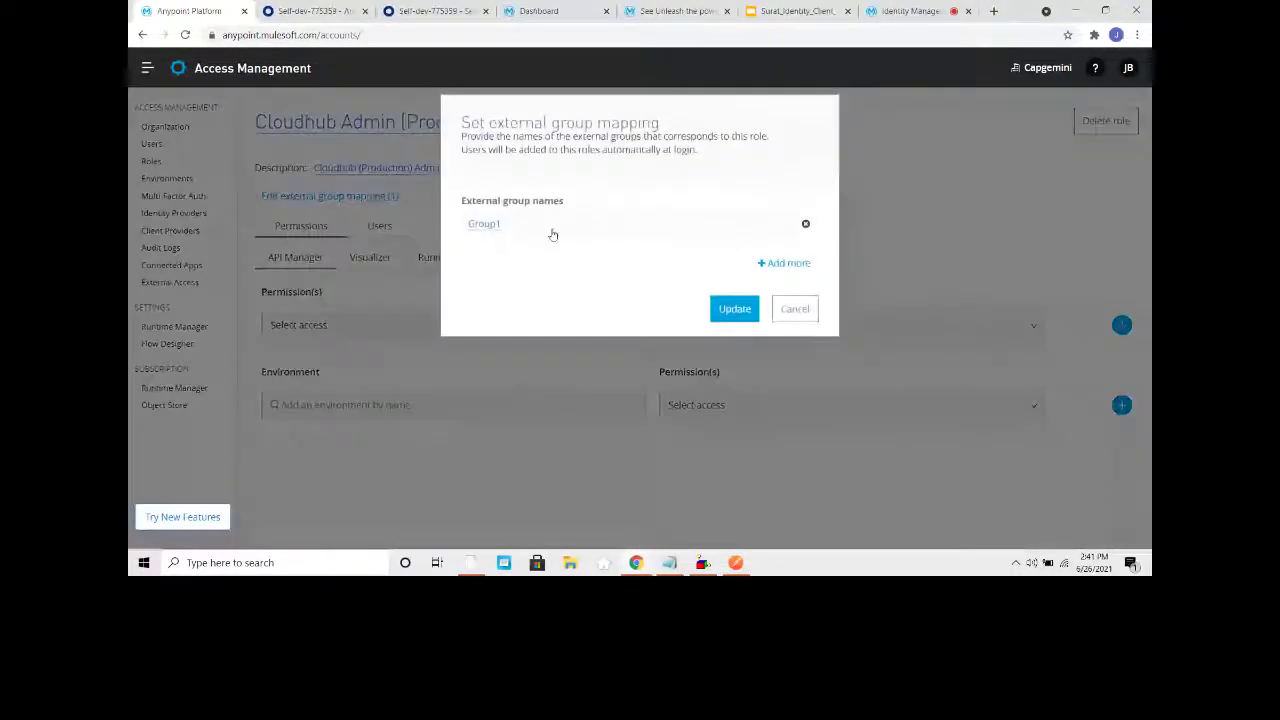
click(735, 312)
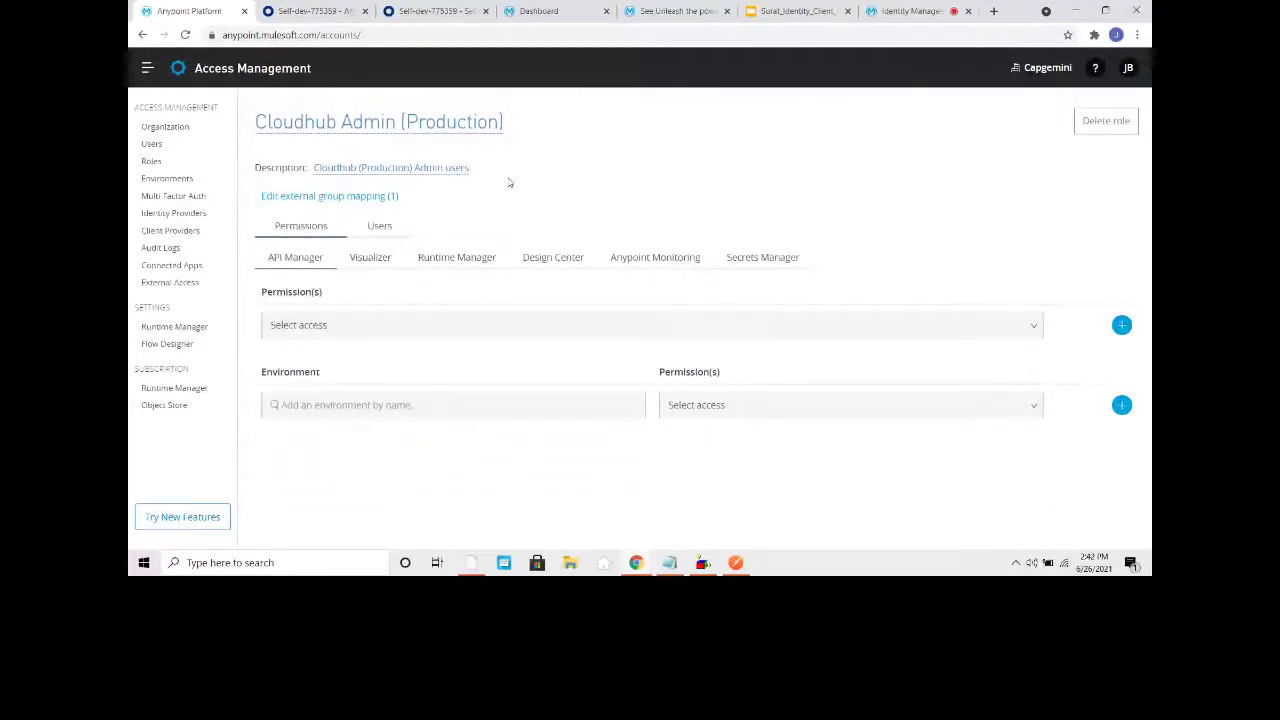
Show Okta's SAML 2.0 setup instructions and select the Identity Provider Single Sign-On URL
click(471, 563)
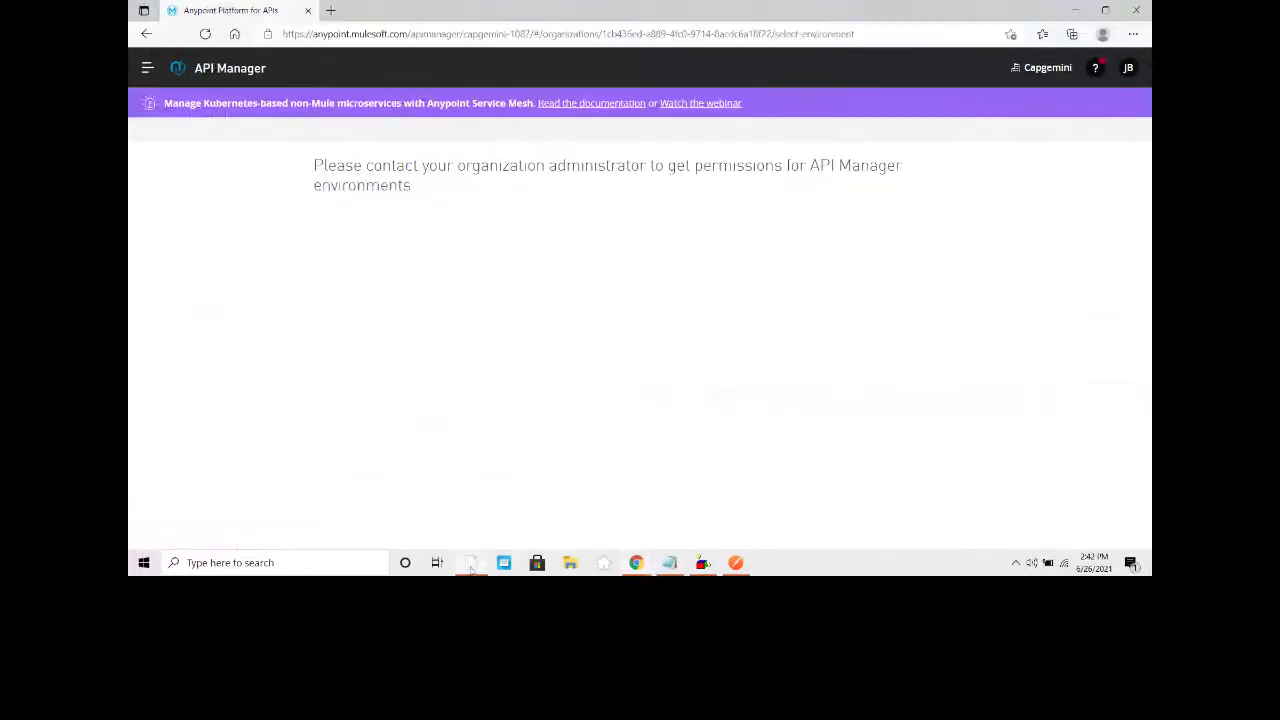
click(471, 563)
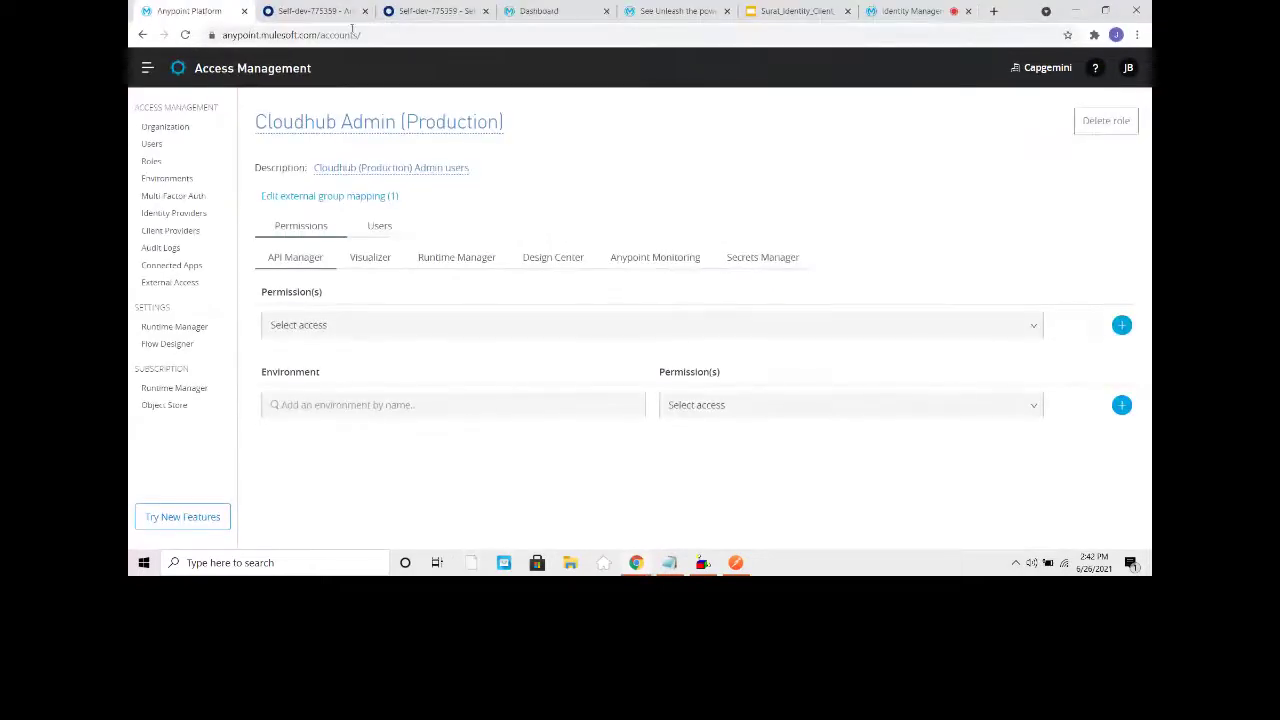
click(343, 12)
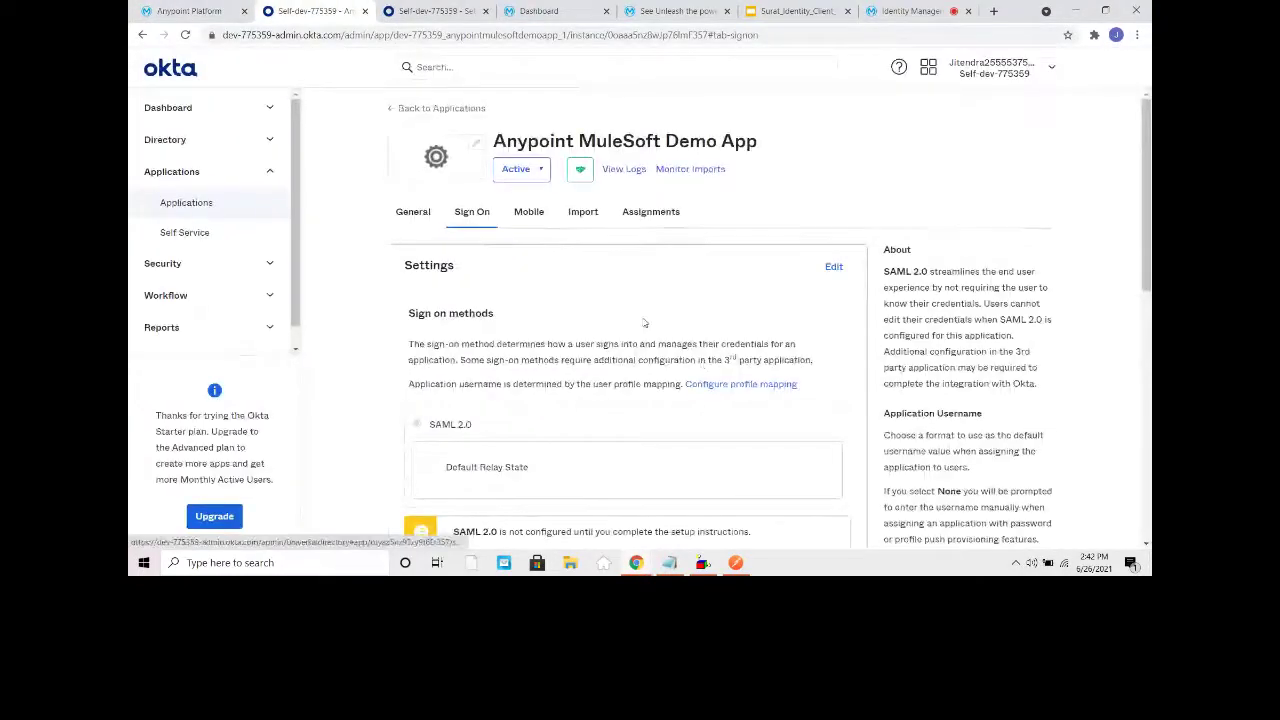
scroll(644, 322, down, 4)
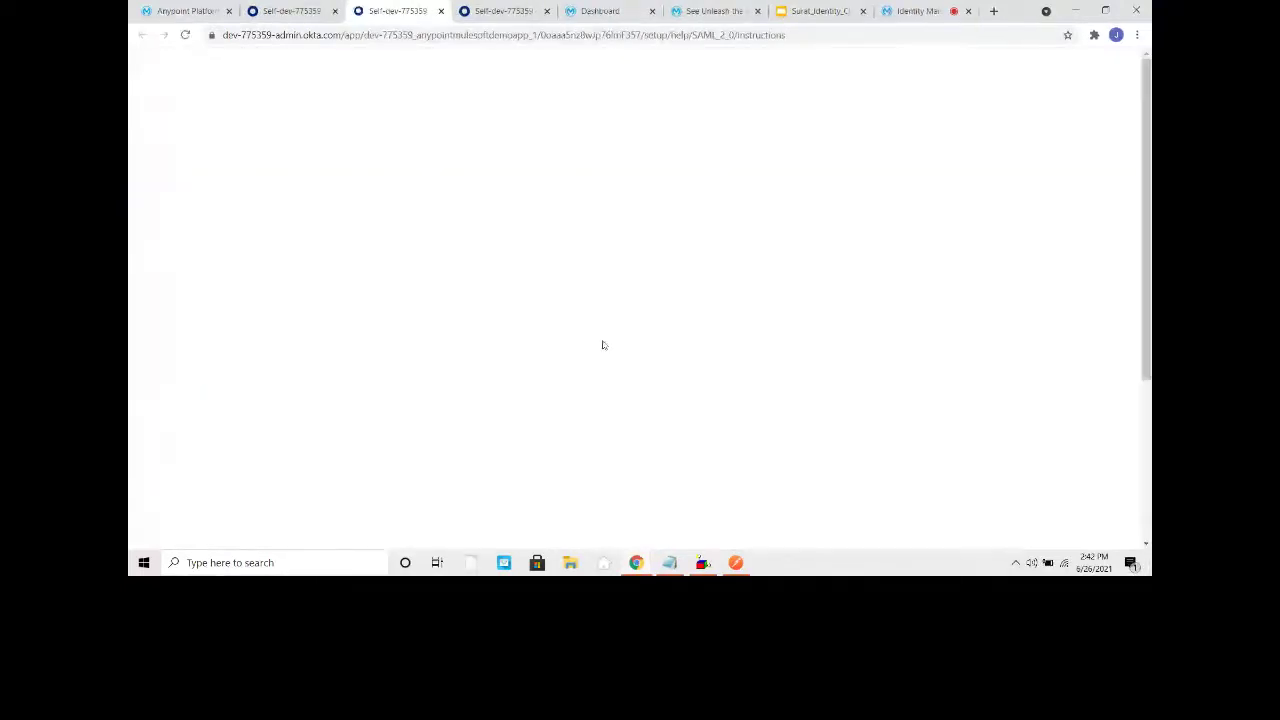
drag(424, 227, 877, 222)
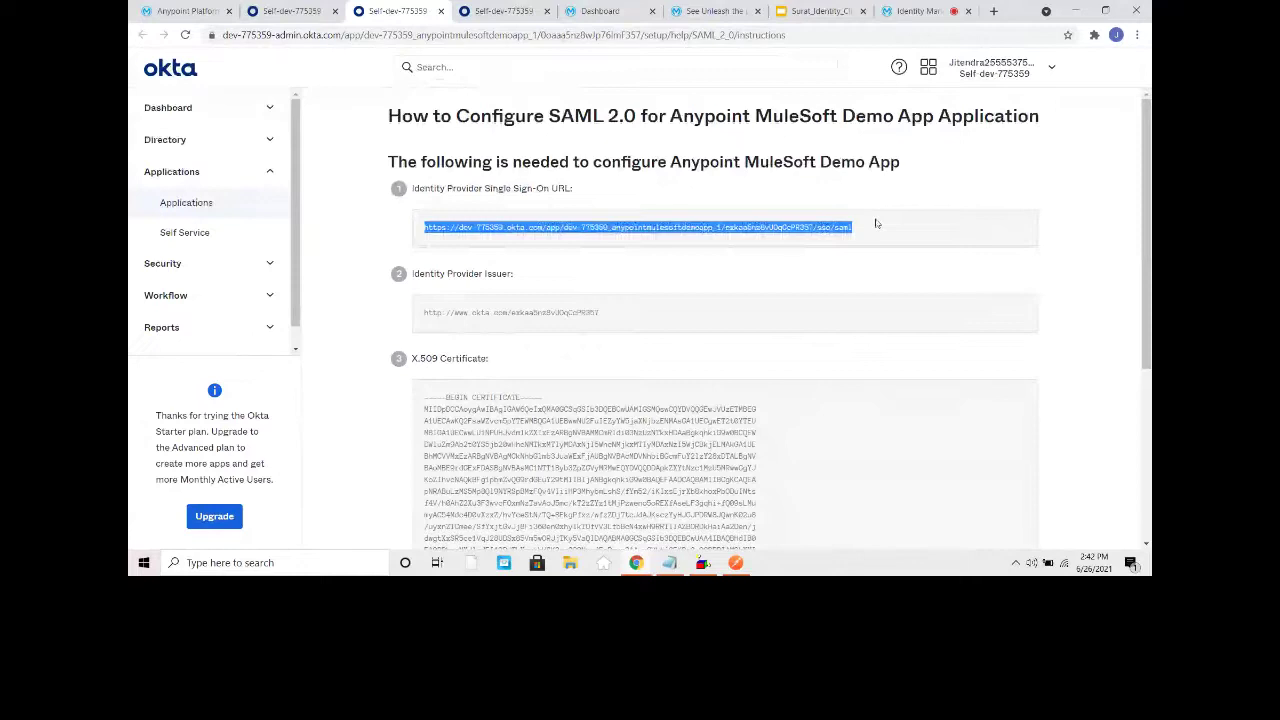
click(221, 563)
text(ed)
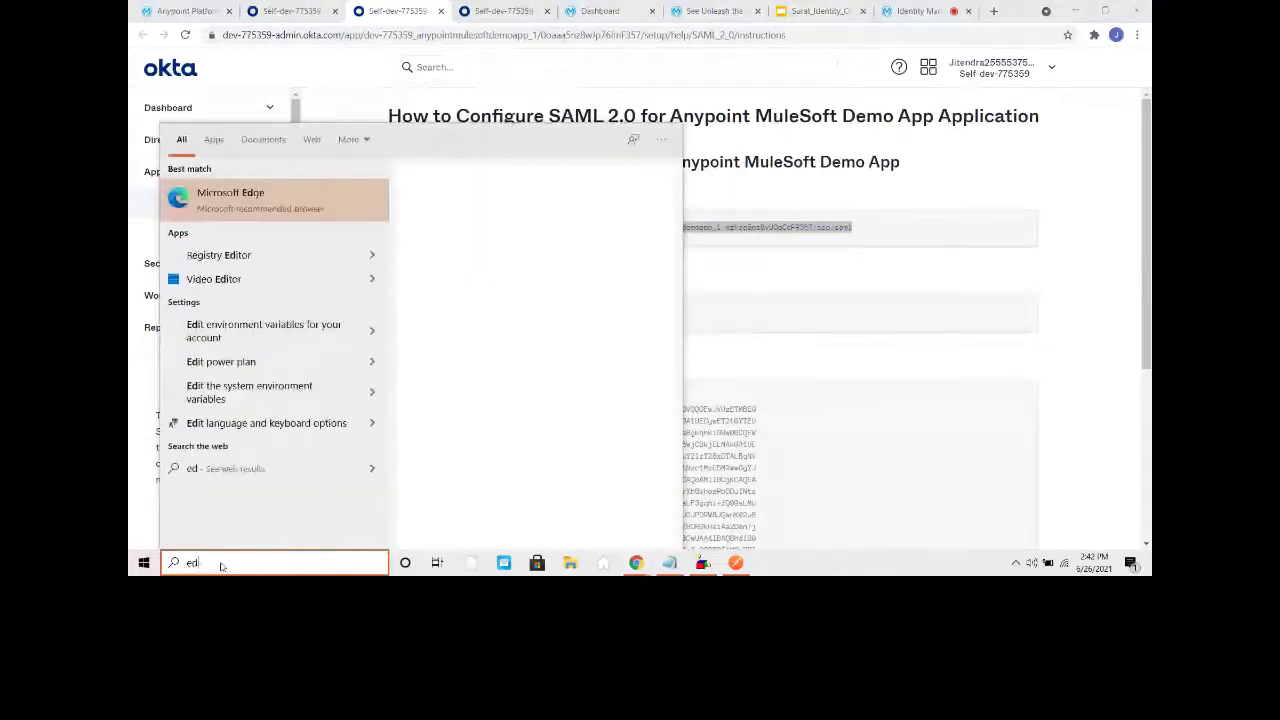
In Edge, load the Okta single sign-on URL and sign in with the saved username and password
key(Return)
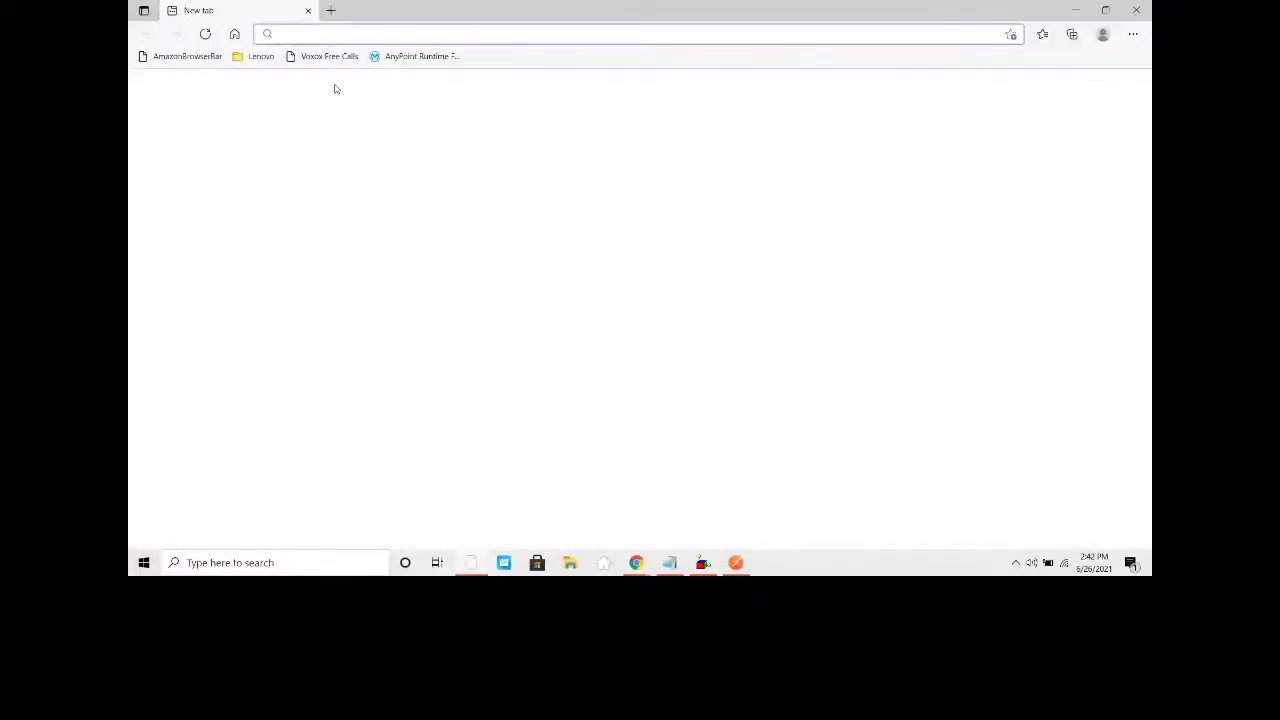
text(https://dev-775359.okta.com/app/dev-775359_anypointmulesoftdemoapp_1/exkaa5nz8vUOqCcPR357/sso/saml)
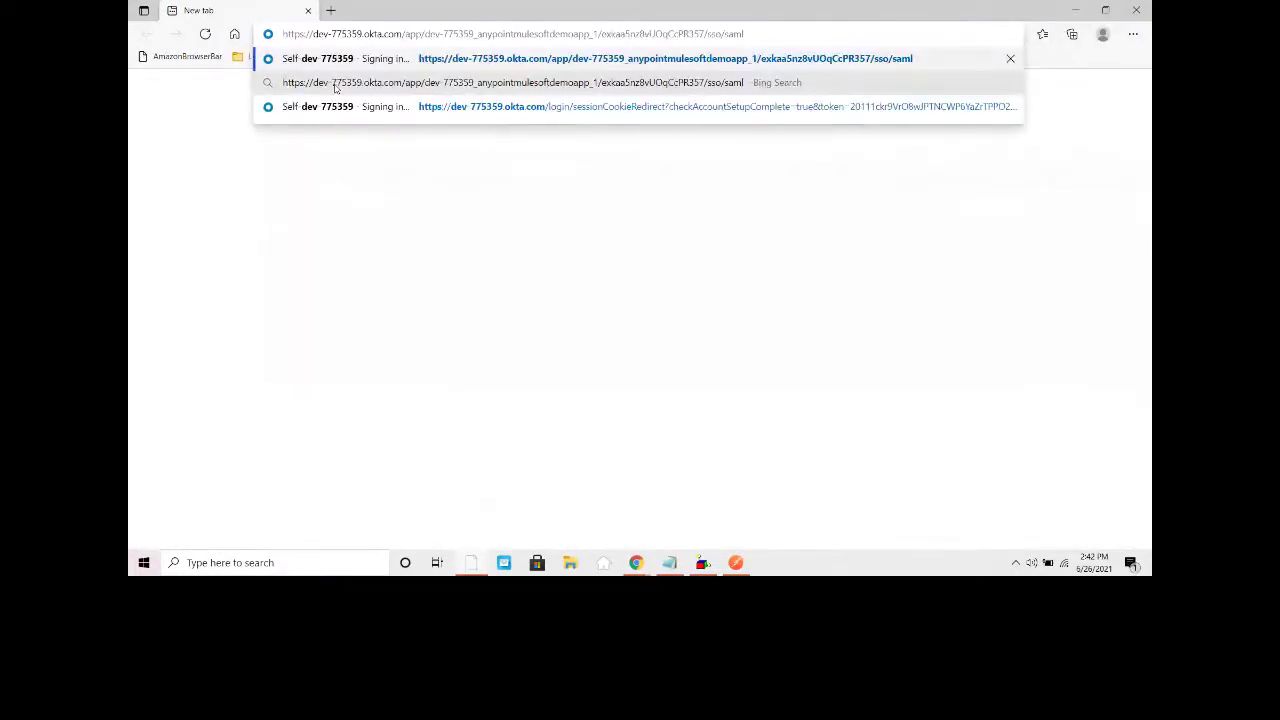
key(Return)
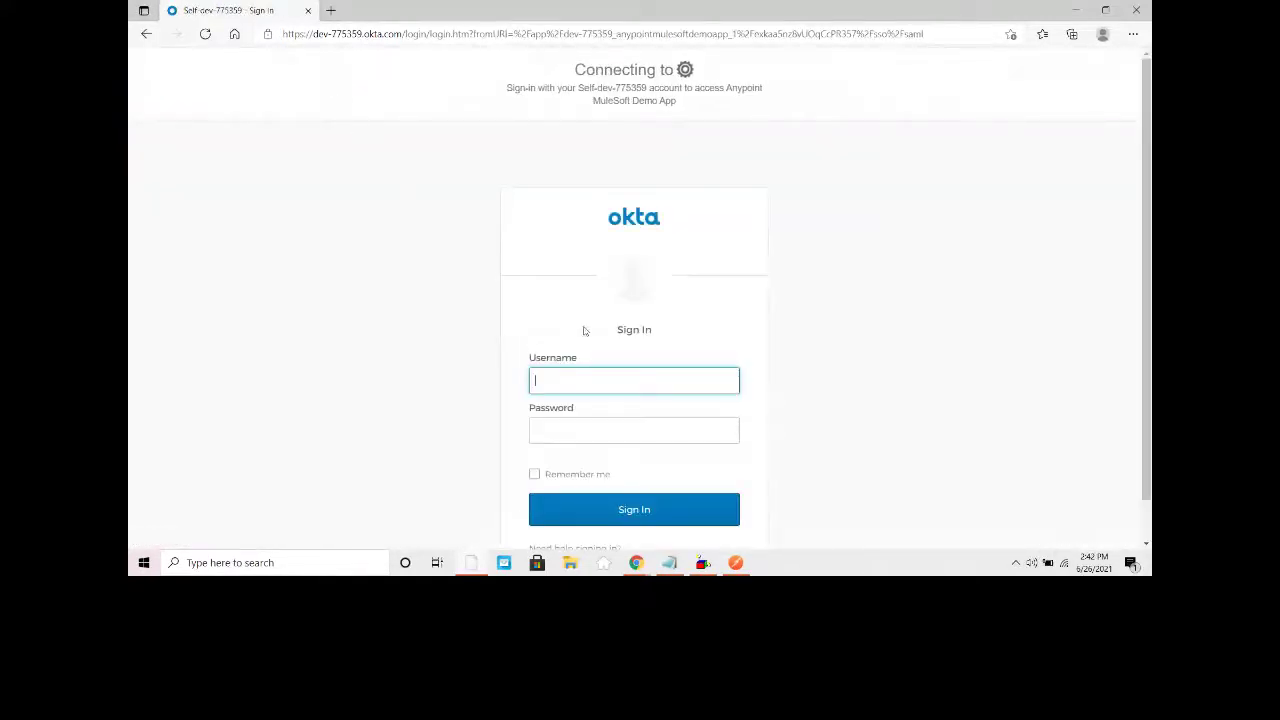
click(580, 380)
click(584, 425)
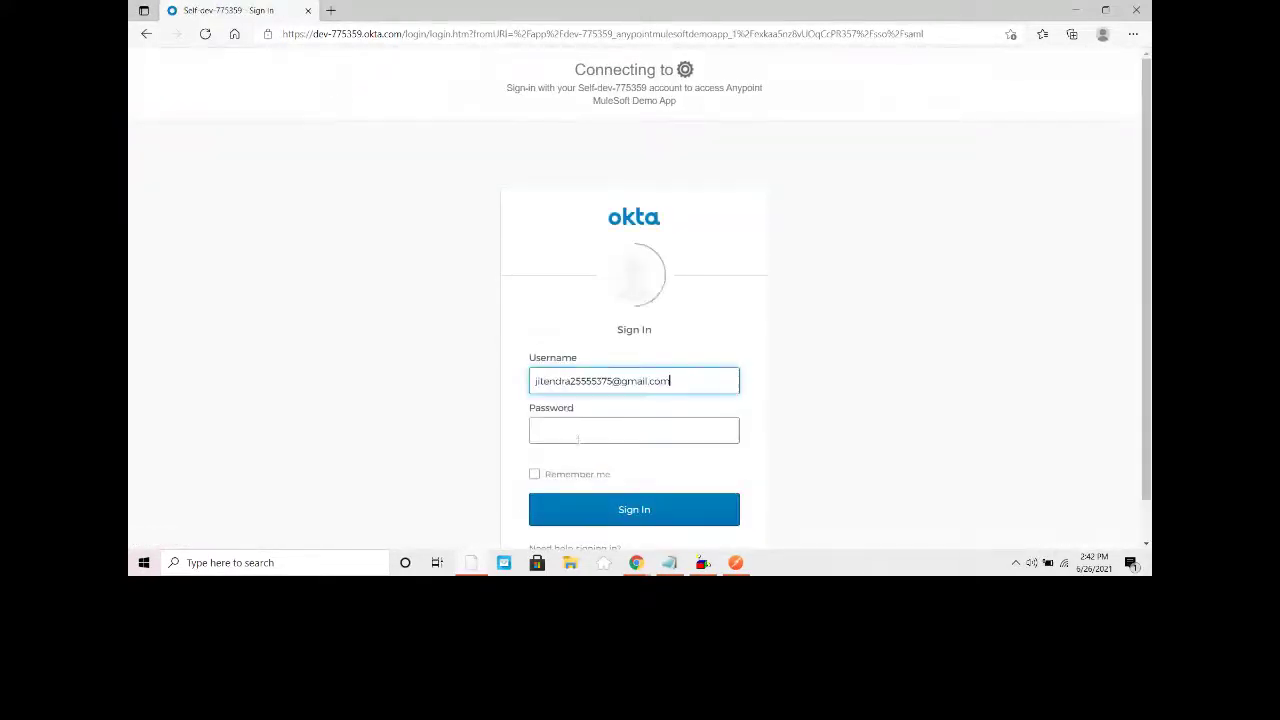
text(•••••)
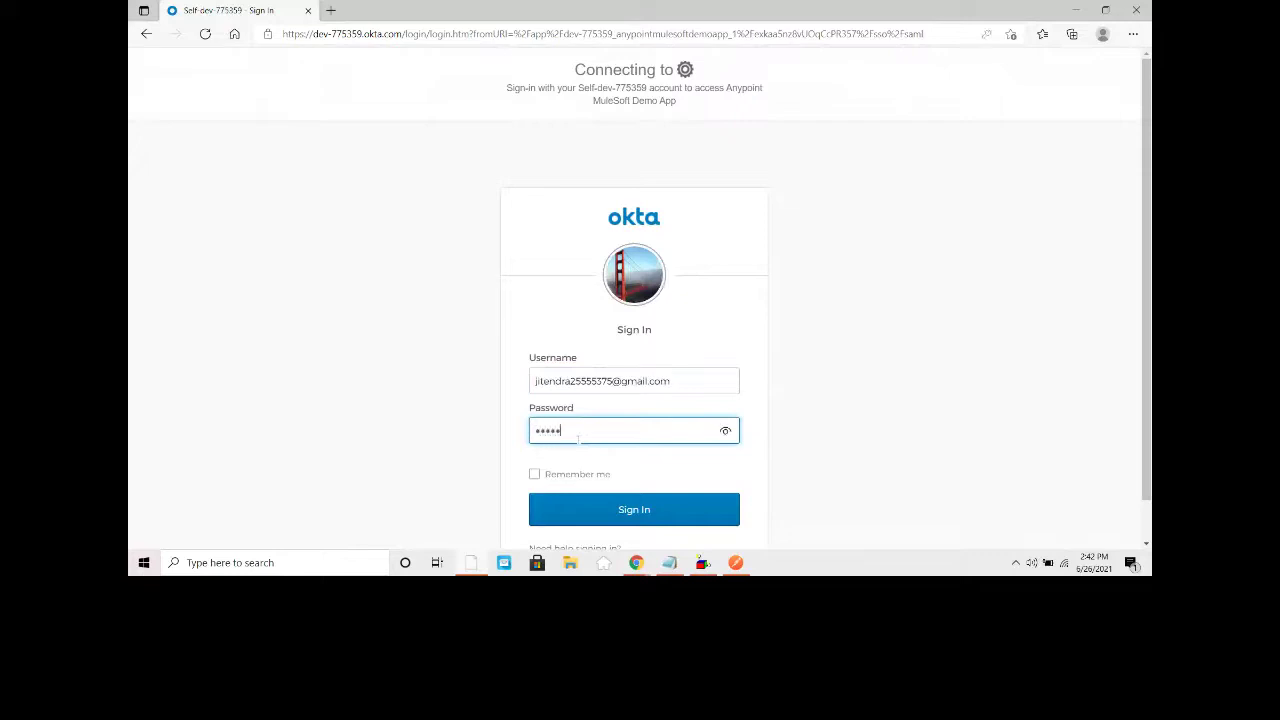
text(••••••)
key(Return)
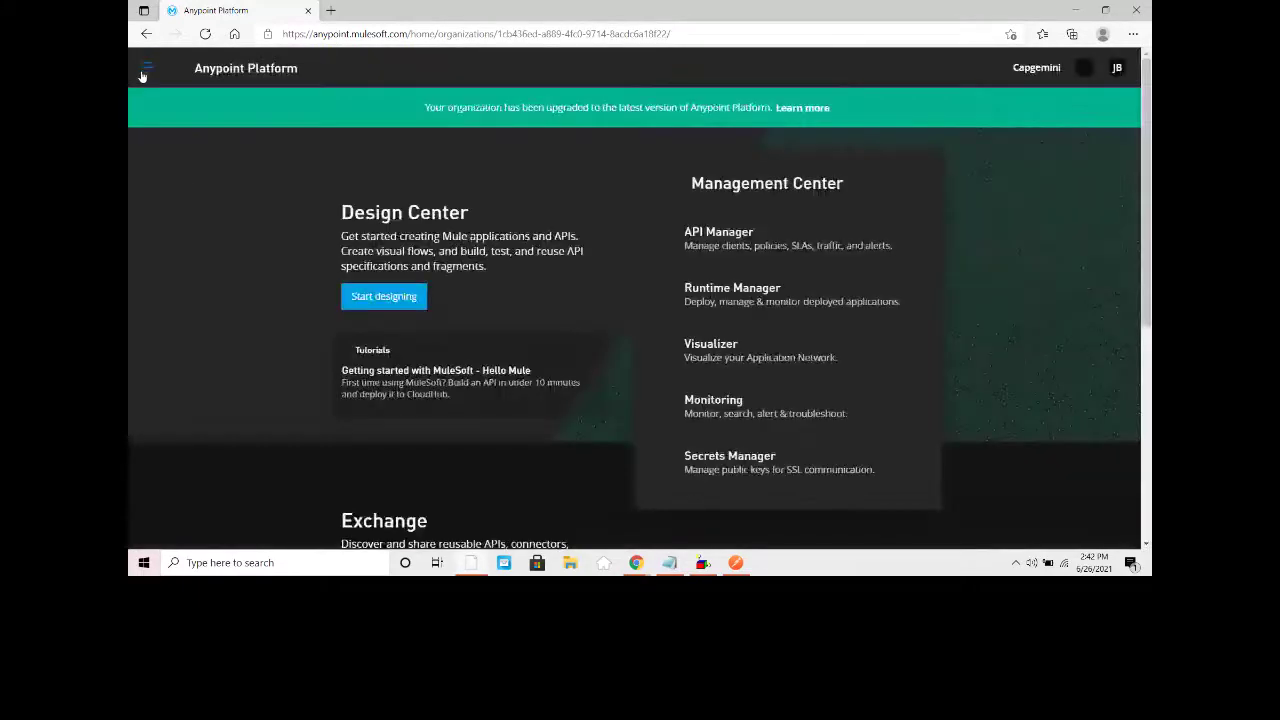
Open the Production environment in Runtime Manager, then return to the Okta instructions window
click(140, 78)
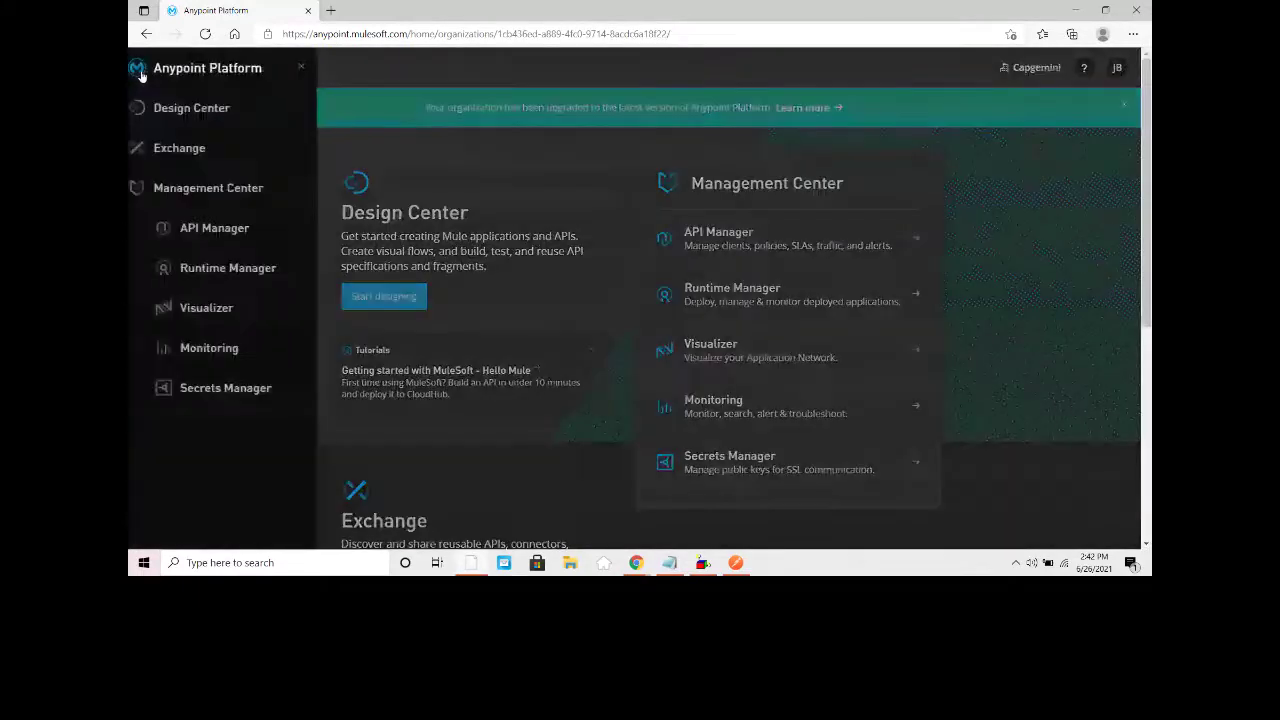
click(231, 269)
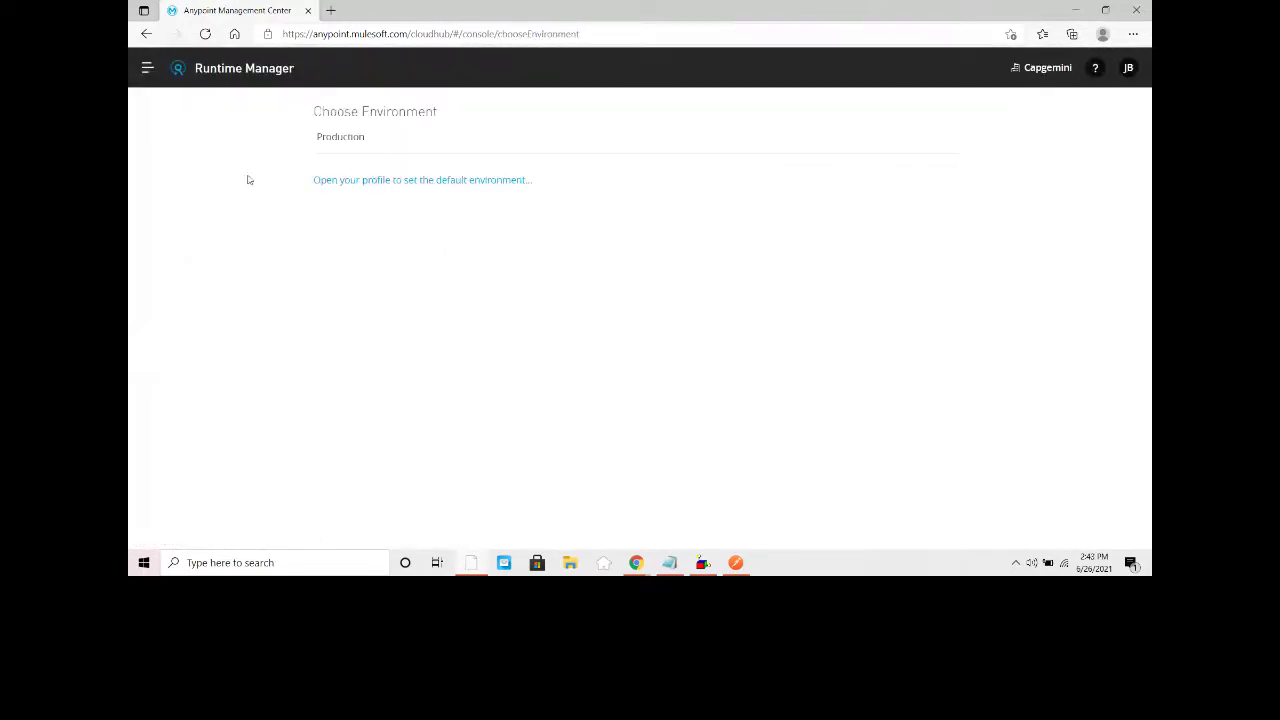
double_click(330, 137)
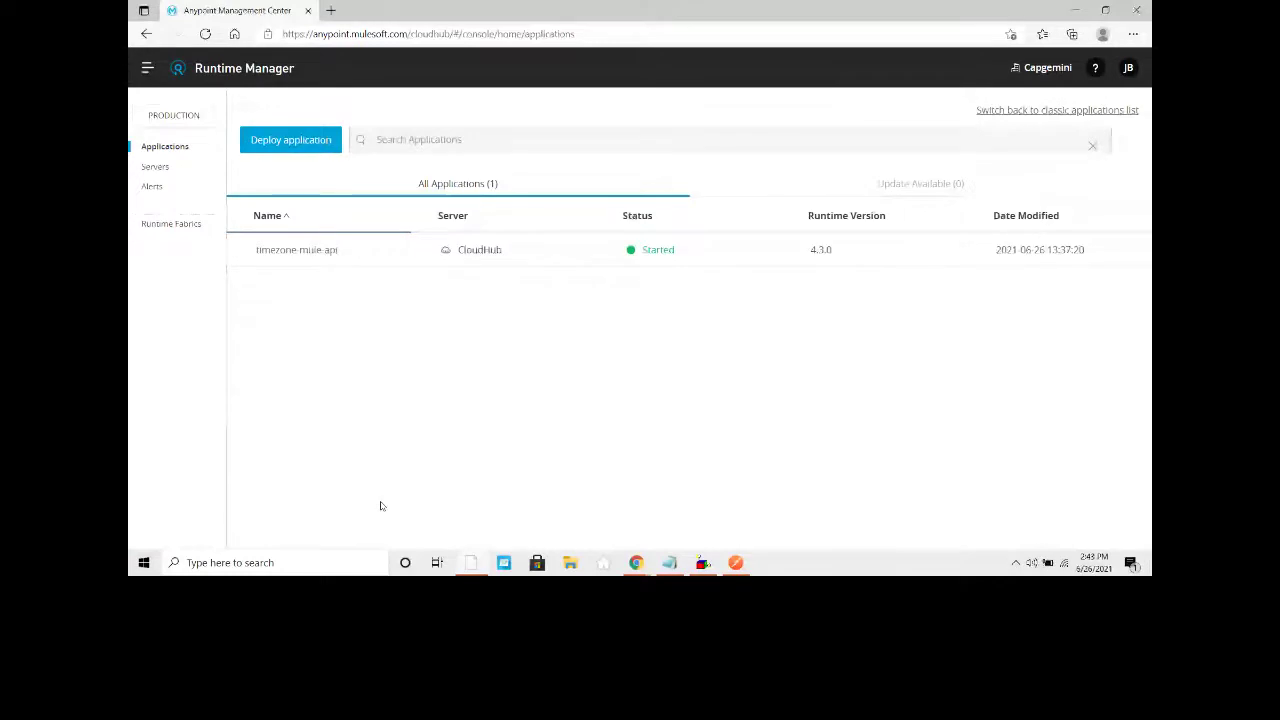
key(alt+Tab)
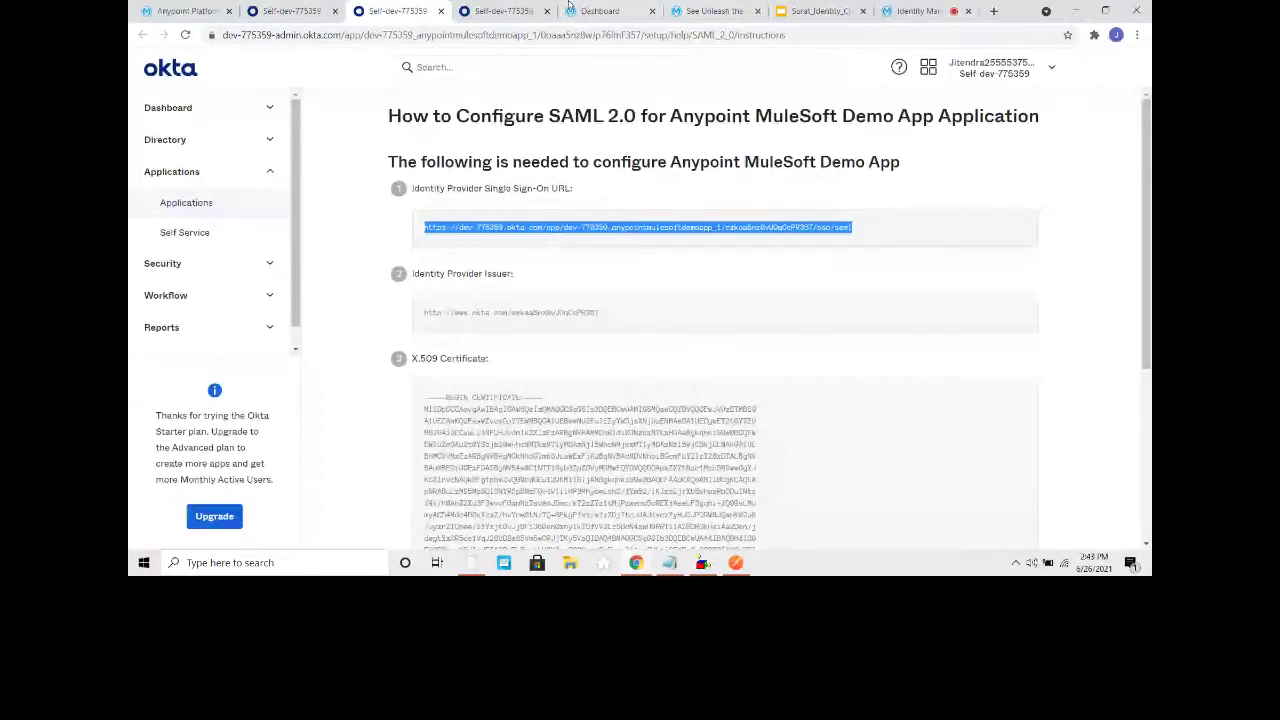
Check the meetup chat, then bring up Identity Providers in Anypoint Access Management
click(915, 11)
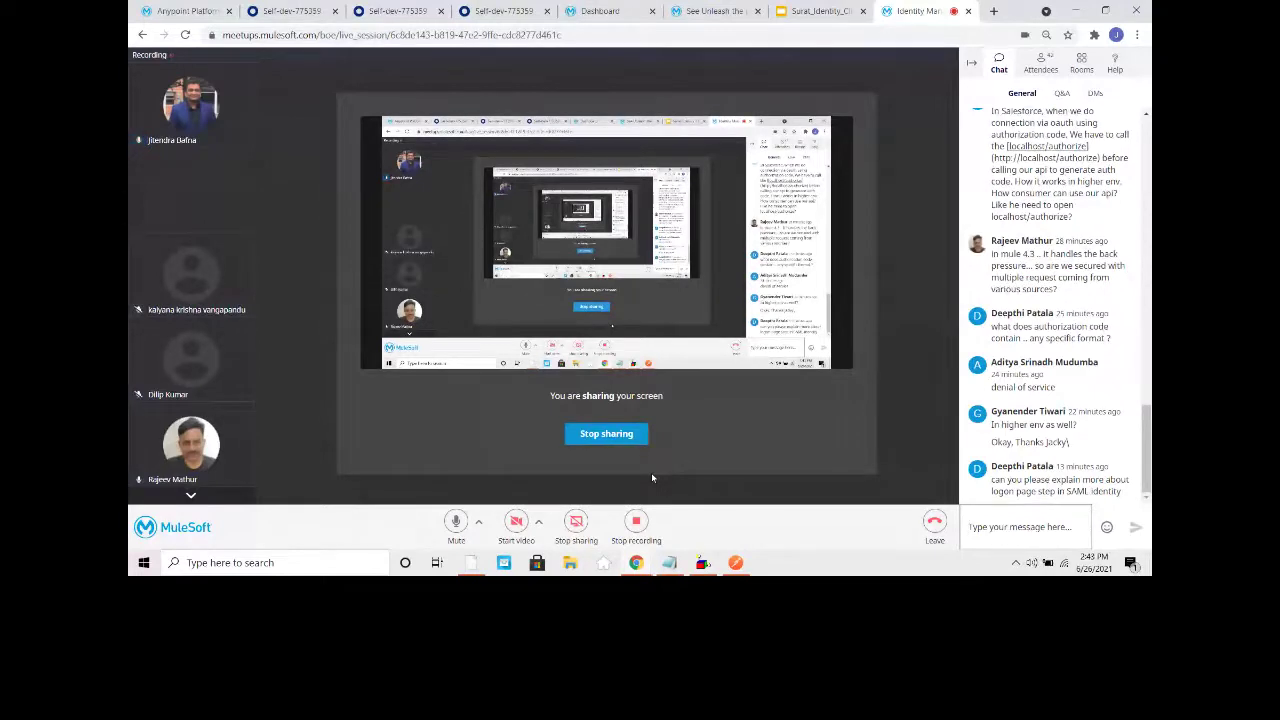
key(ctrl+1)
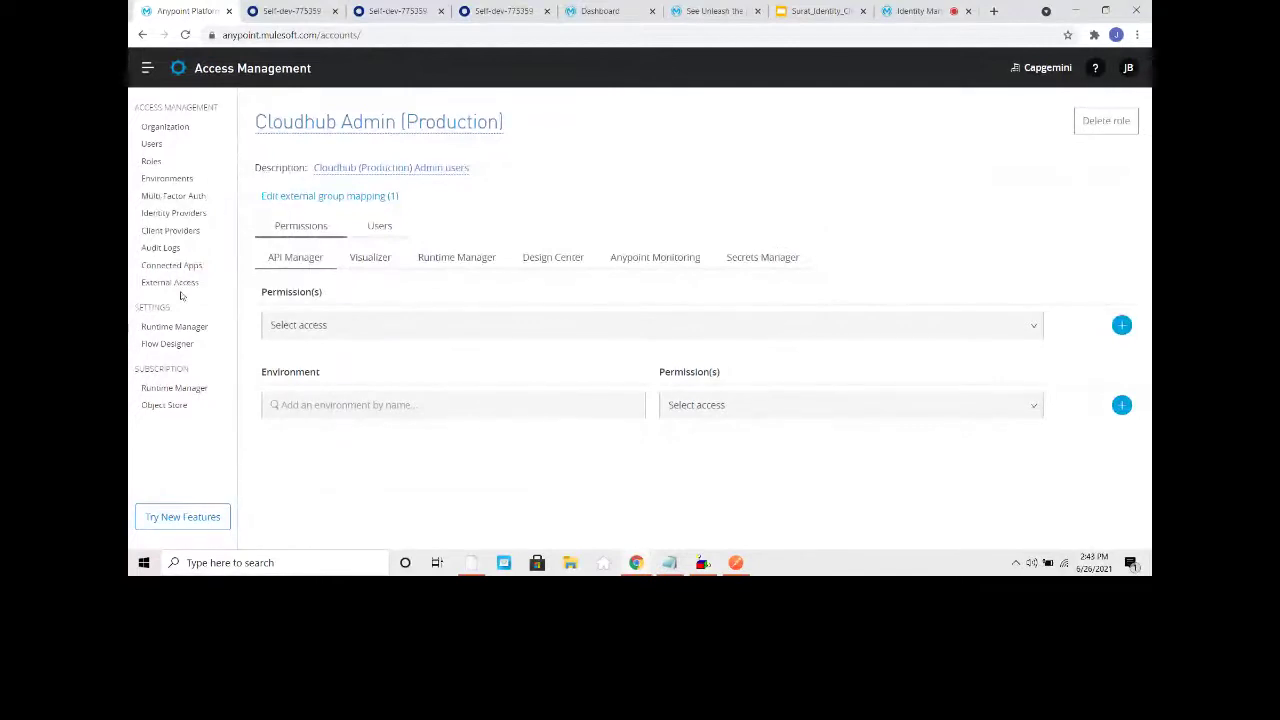
click(164, 215)
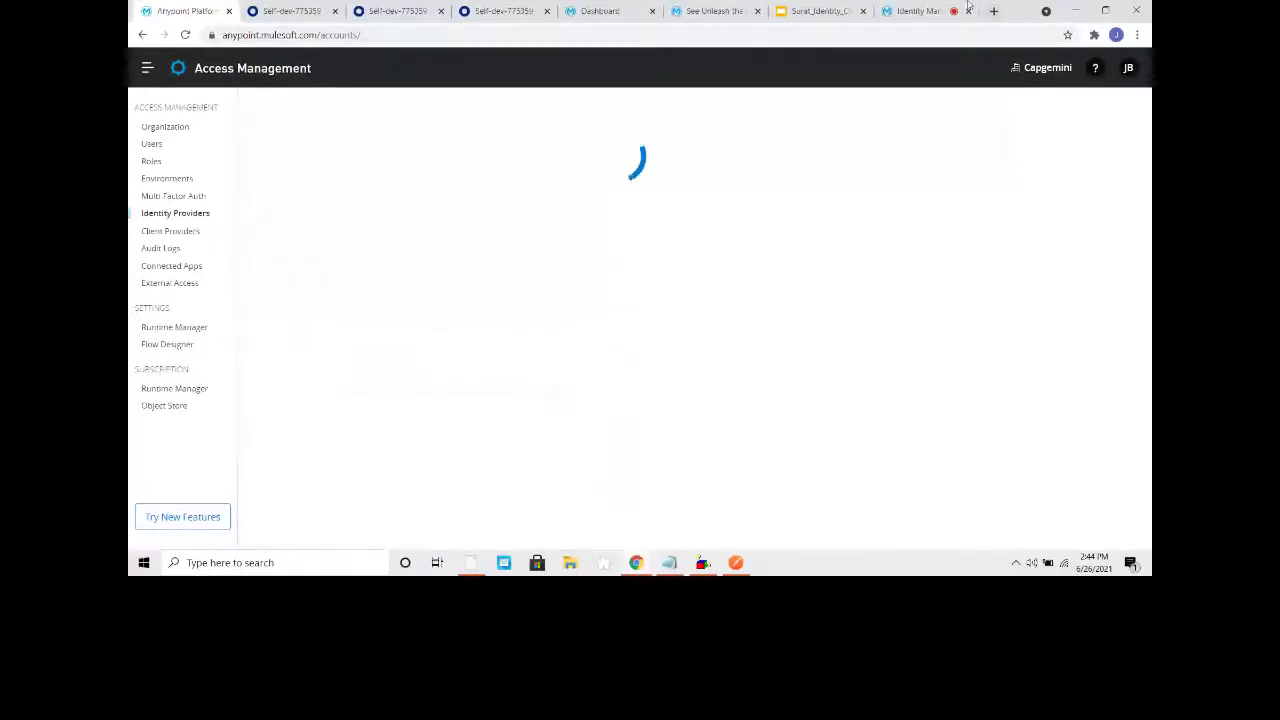
After another look at the meetup chat, close the Okta SAML instructions tab
click(920, 9)
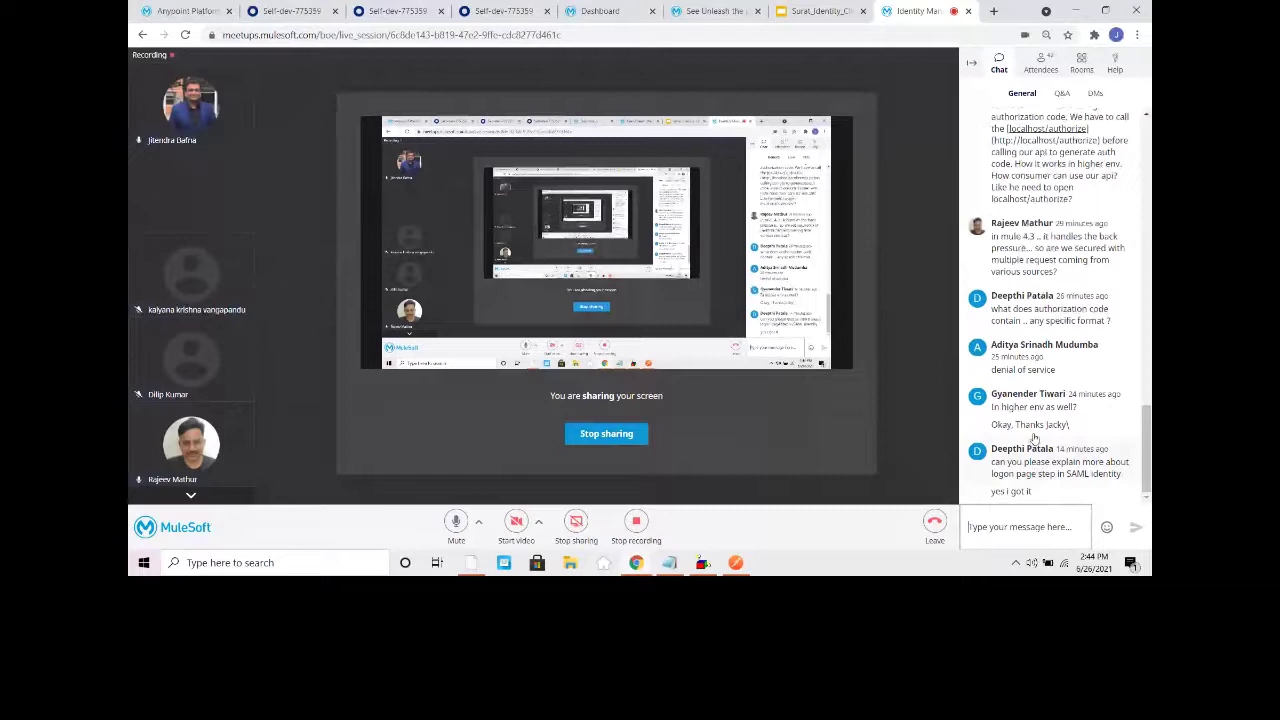
click(540, 12)
click(546, 11)
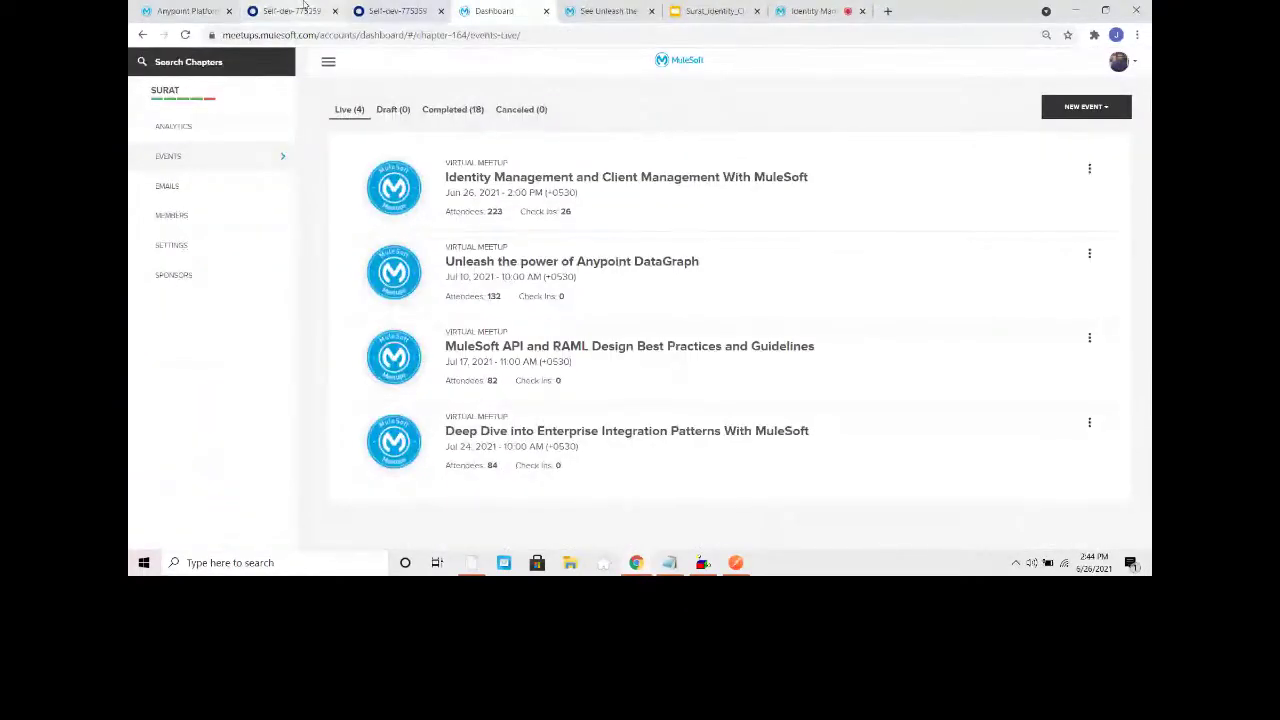
Close the leftover Okta tabs and return to the Anypoint Identity Providers page
click(422, 12)
click(440, 11)
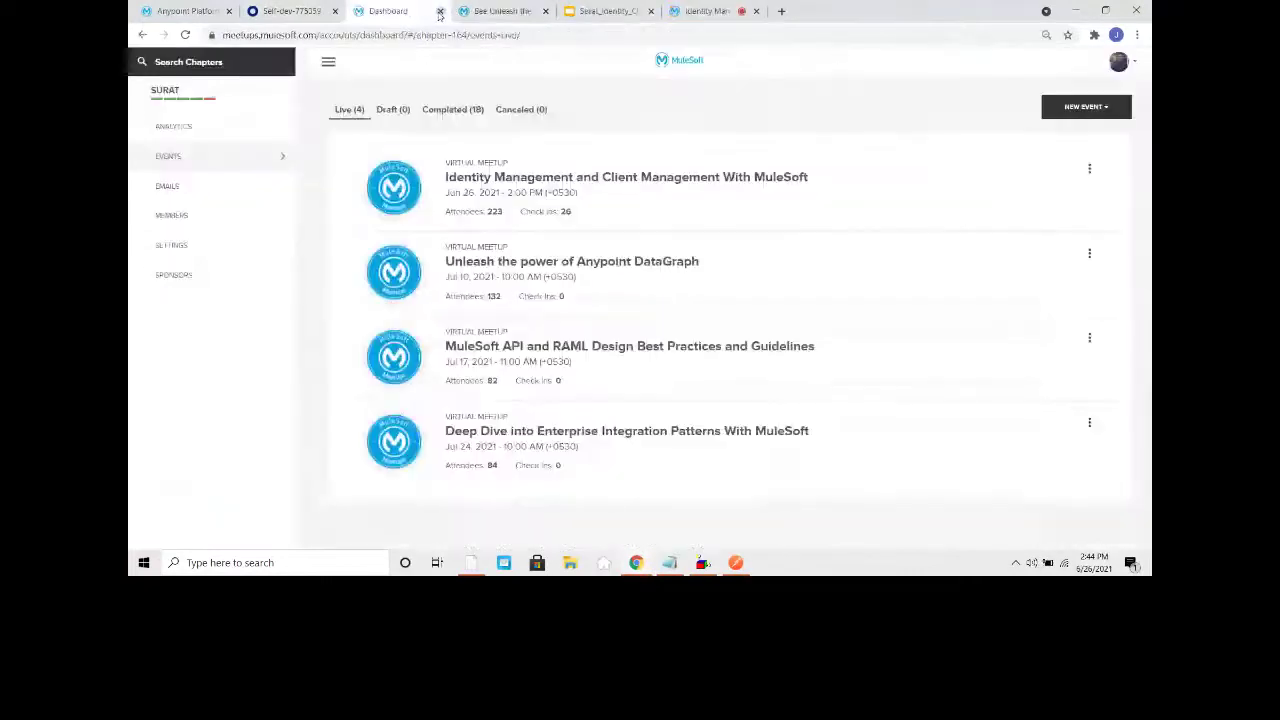
click(170, 10)
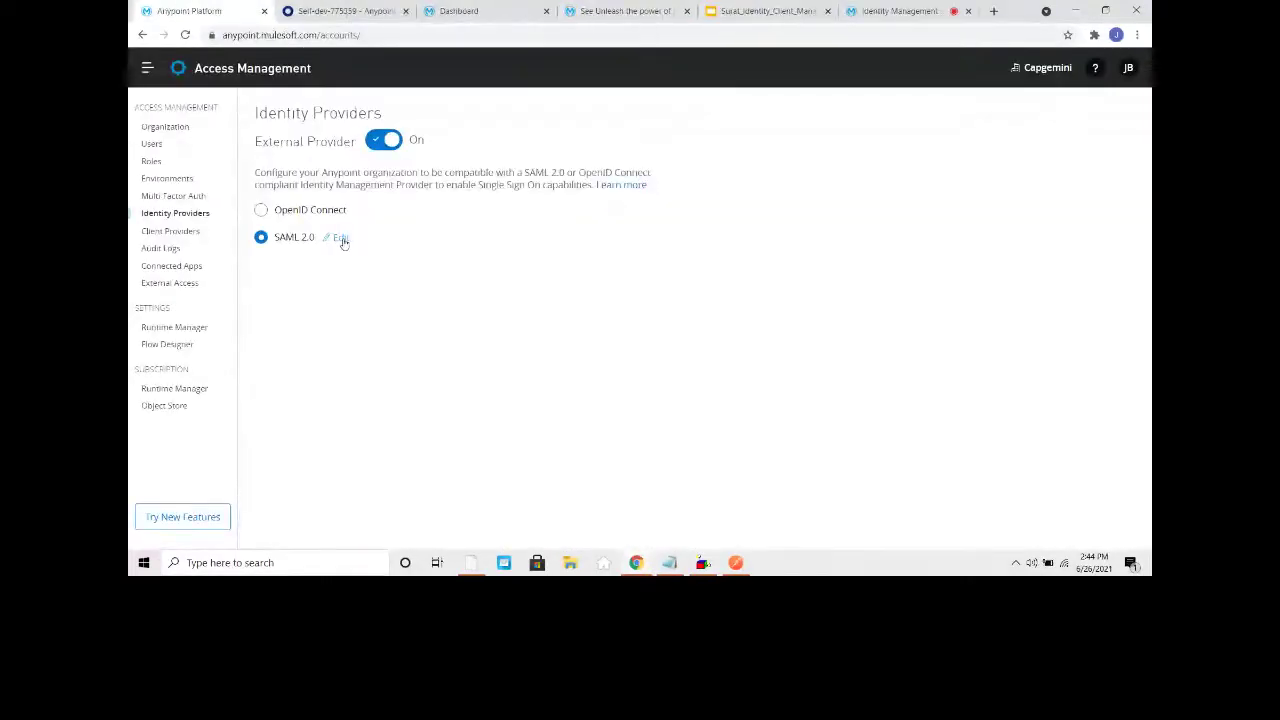
Turn off the external provider and confirm deletion with organization name 'Capgemini'
click(384, 140)
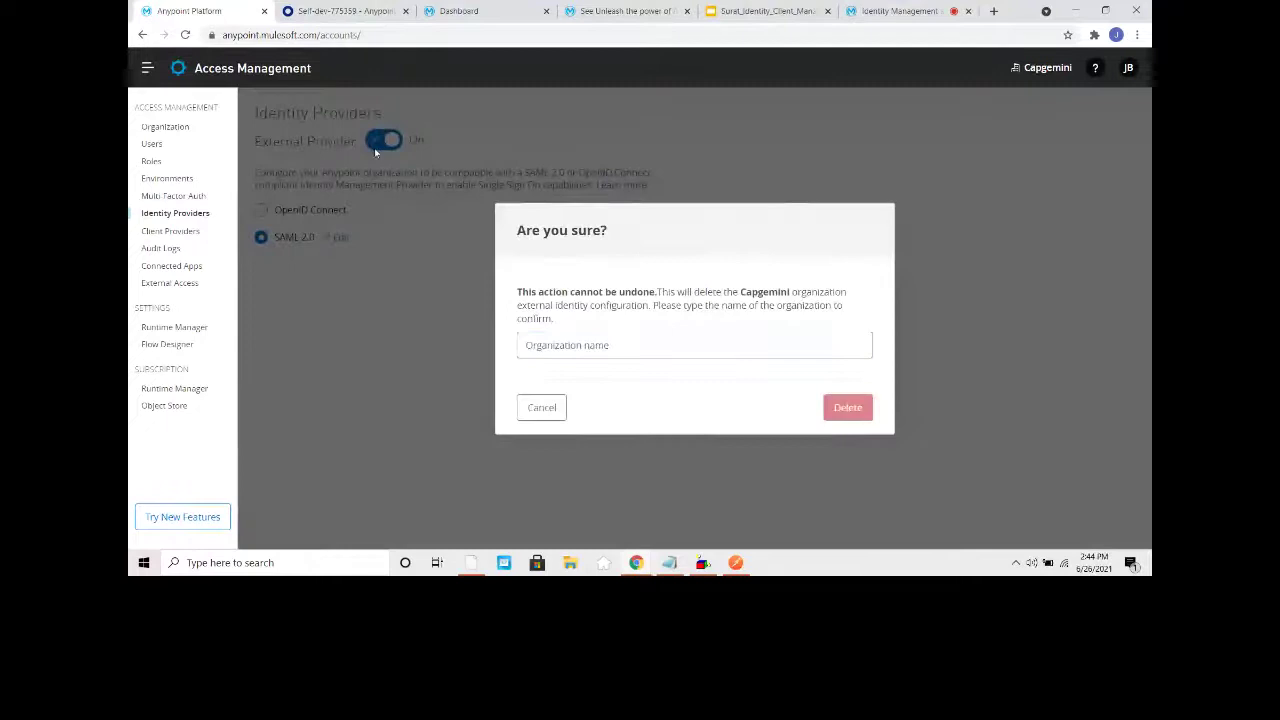
click(618, 350)
text(Capgemini)
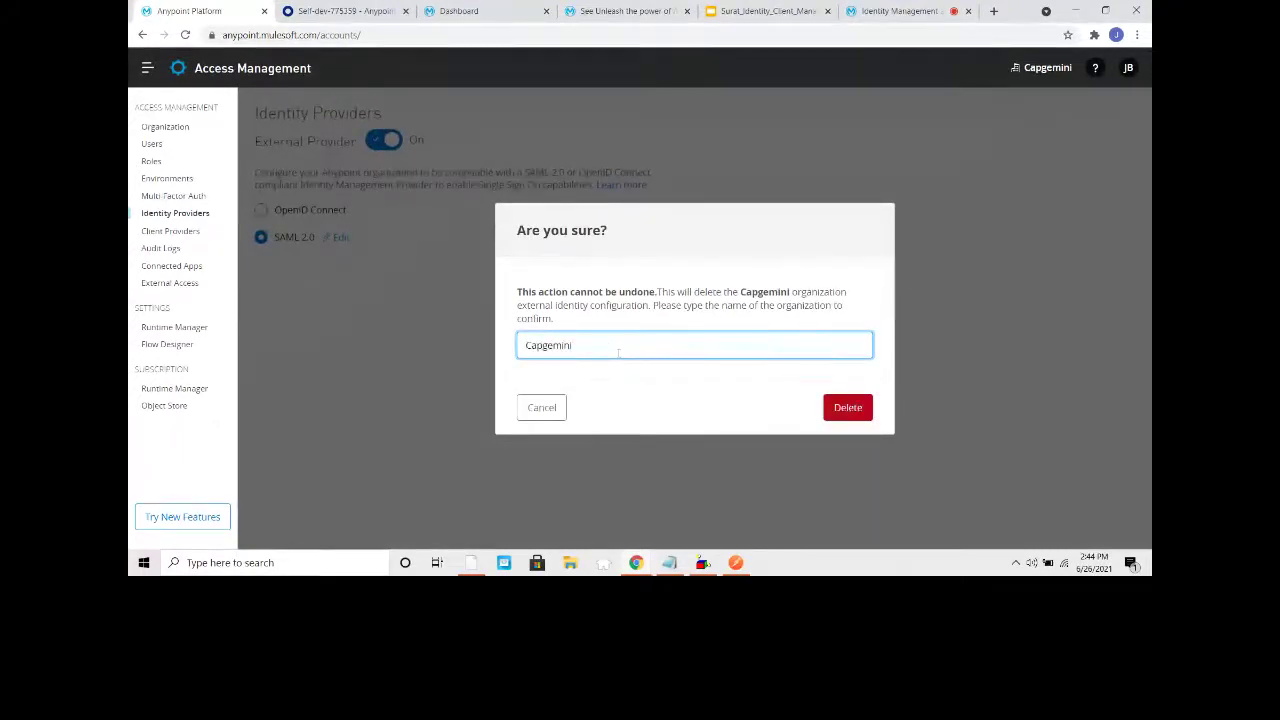
click(864, 409)
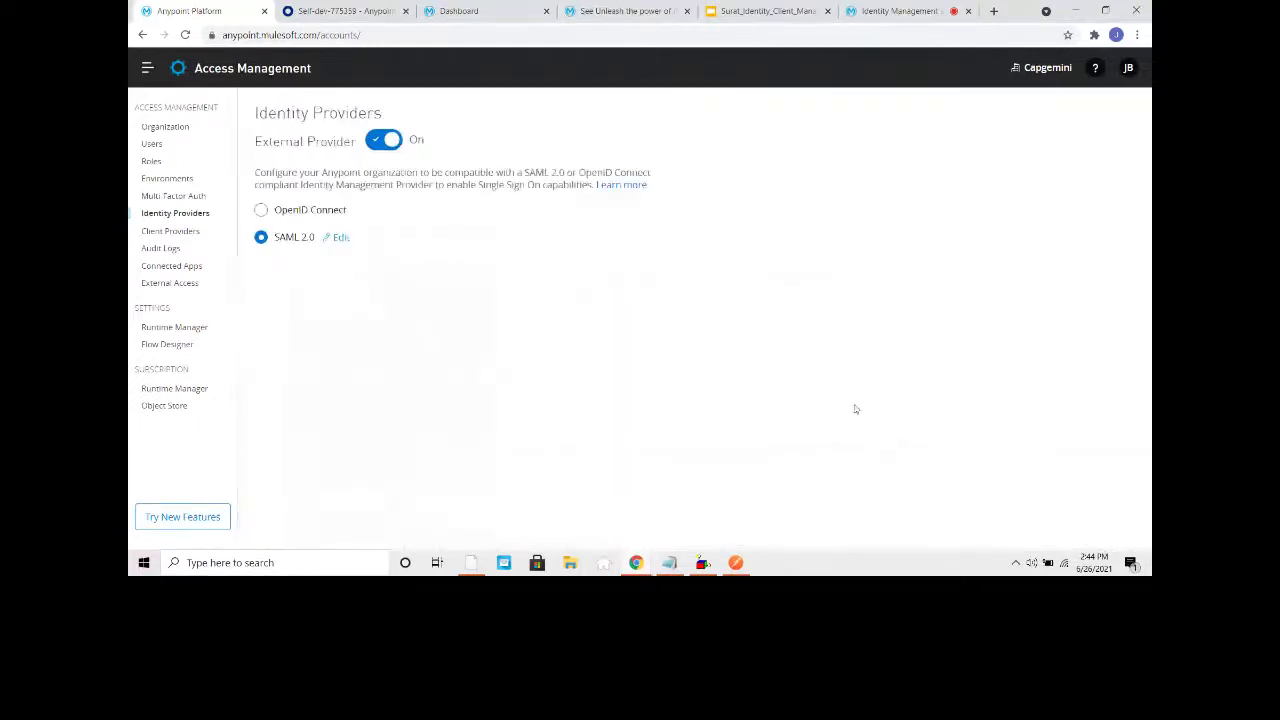
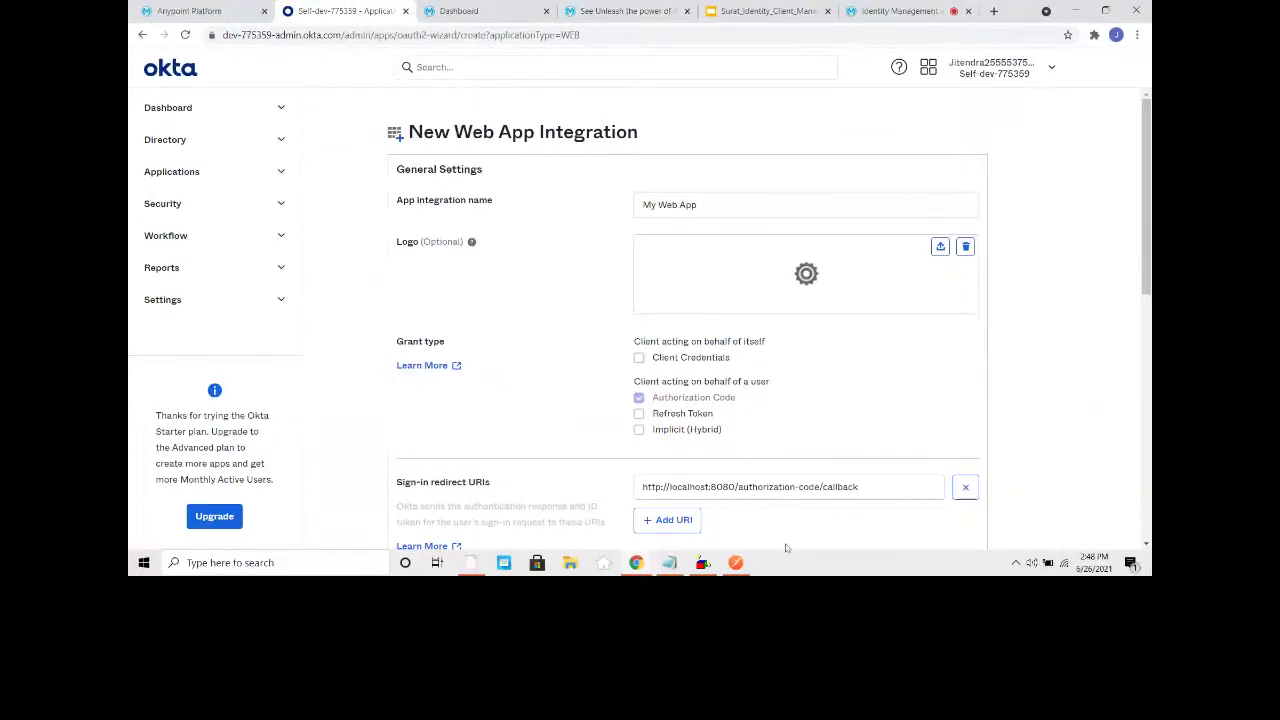
Name the app integration 'Anypoint Identity Management'
drag(720, 204, 627, 203)
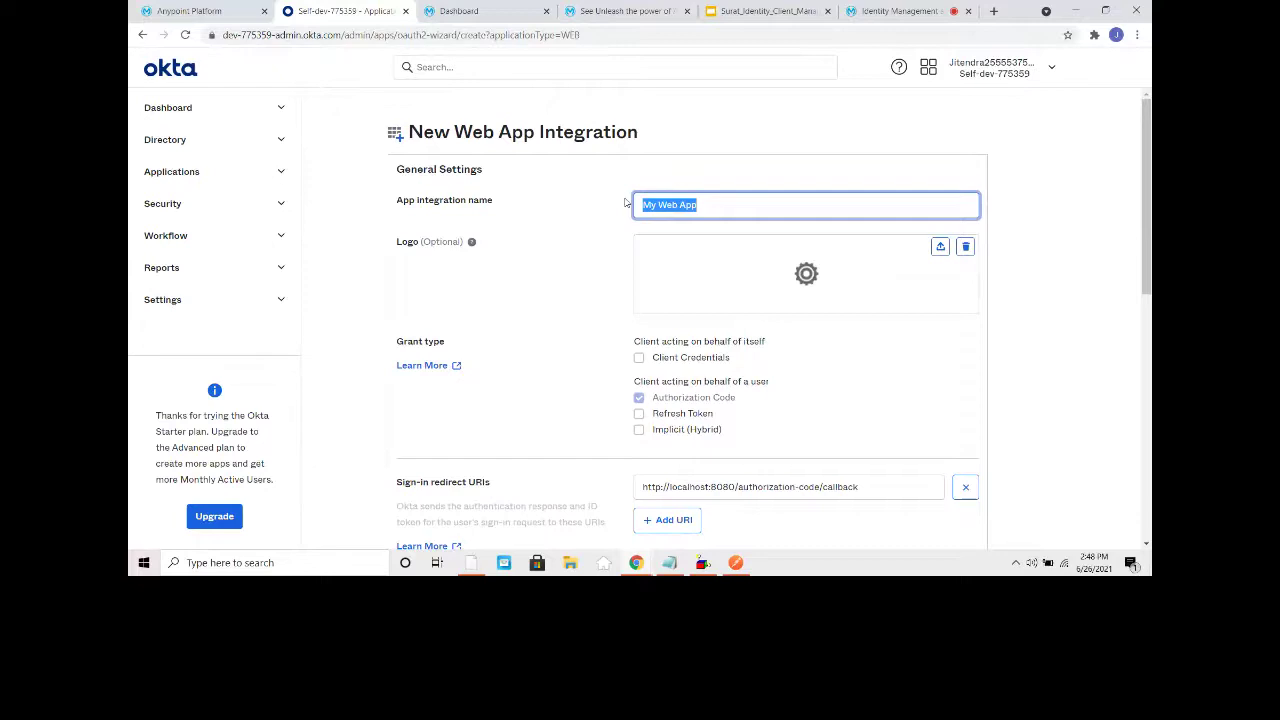
text(Anypoint)
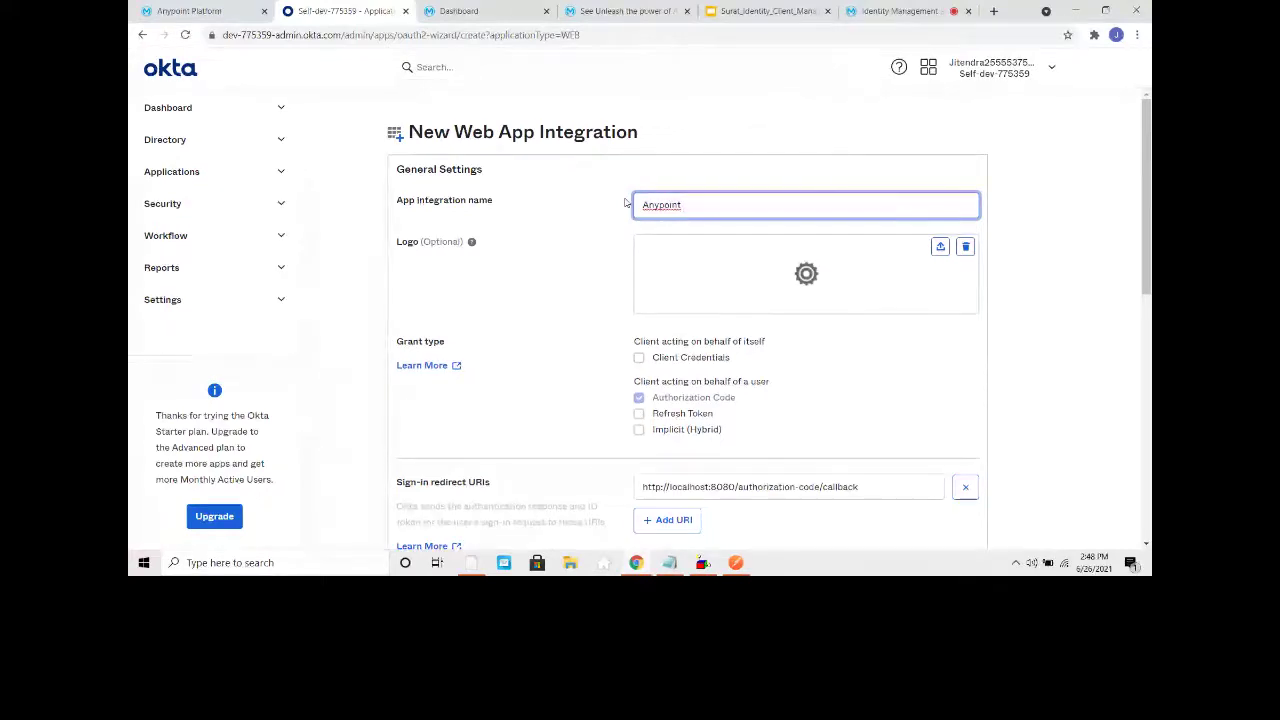
text(Identity Management)
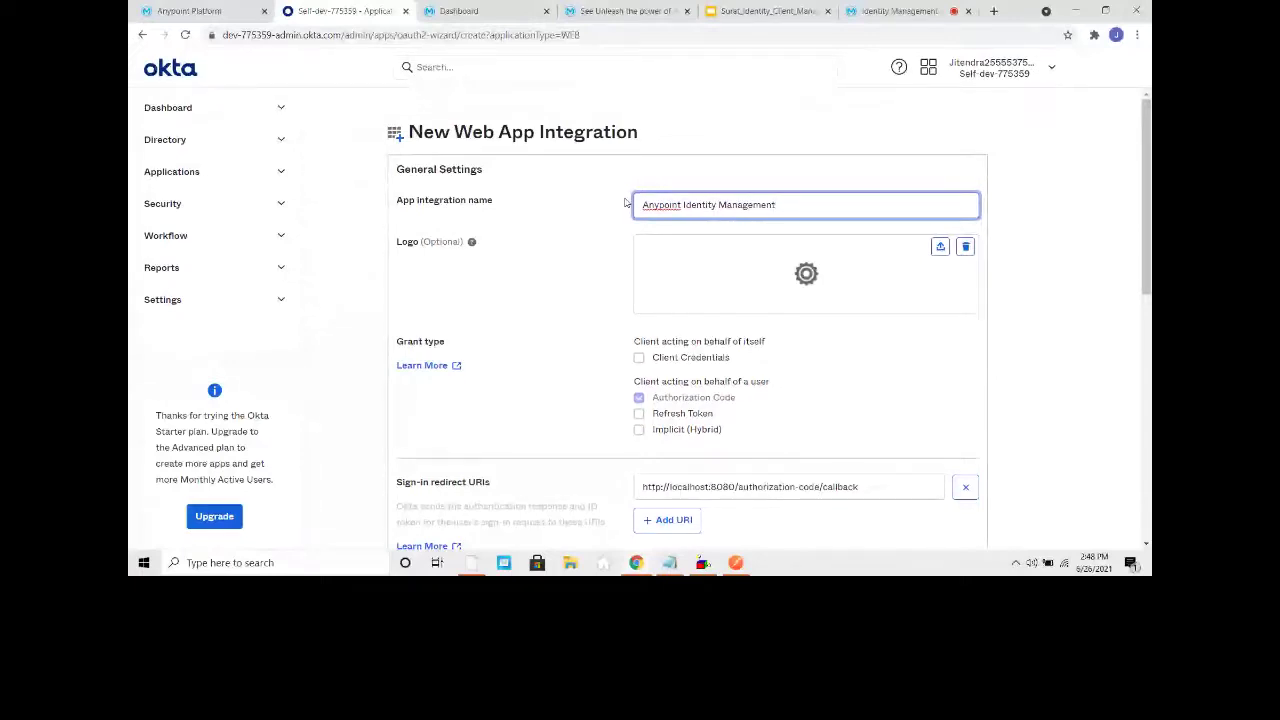
scroll(798, 346, down, 3)
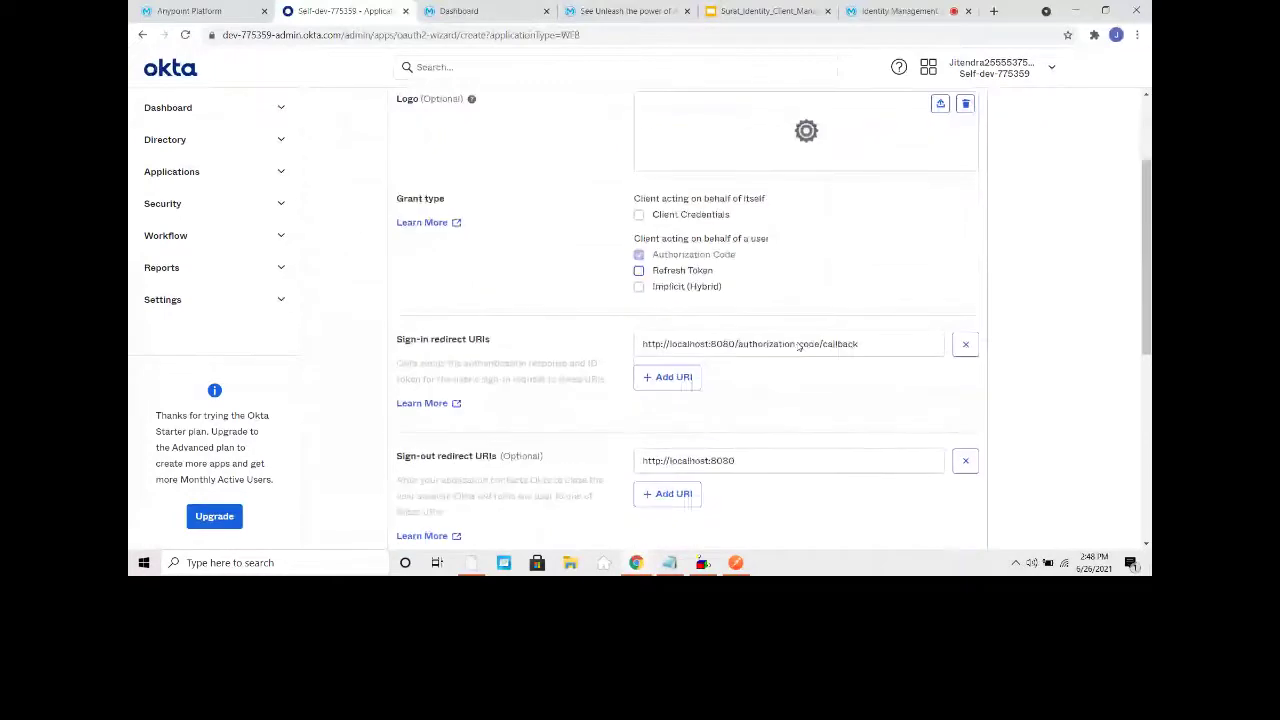
scroll(798, 346, down, 3)
click(729, 220)
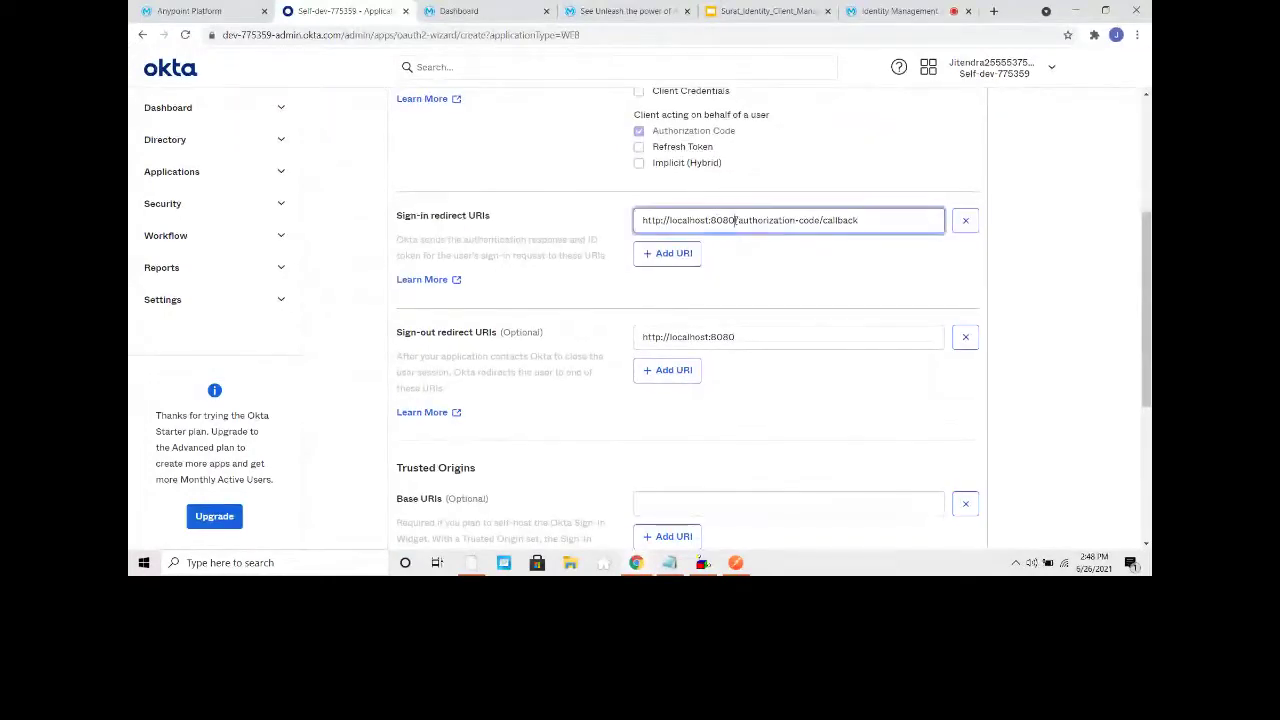
key(BackSpace)
text(1)
click(689, 252)
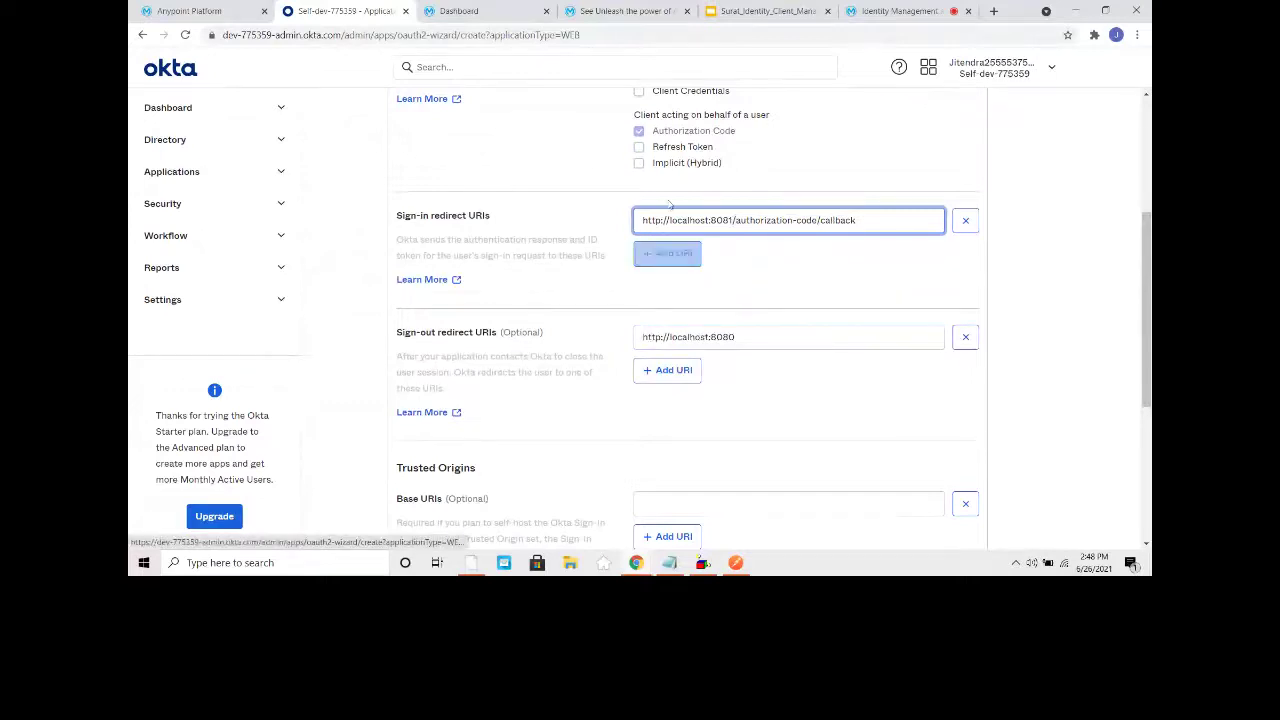
drag(818, 220, 736, 220)
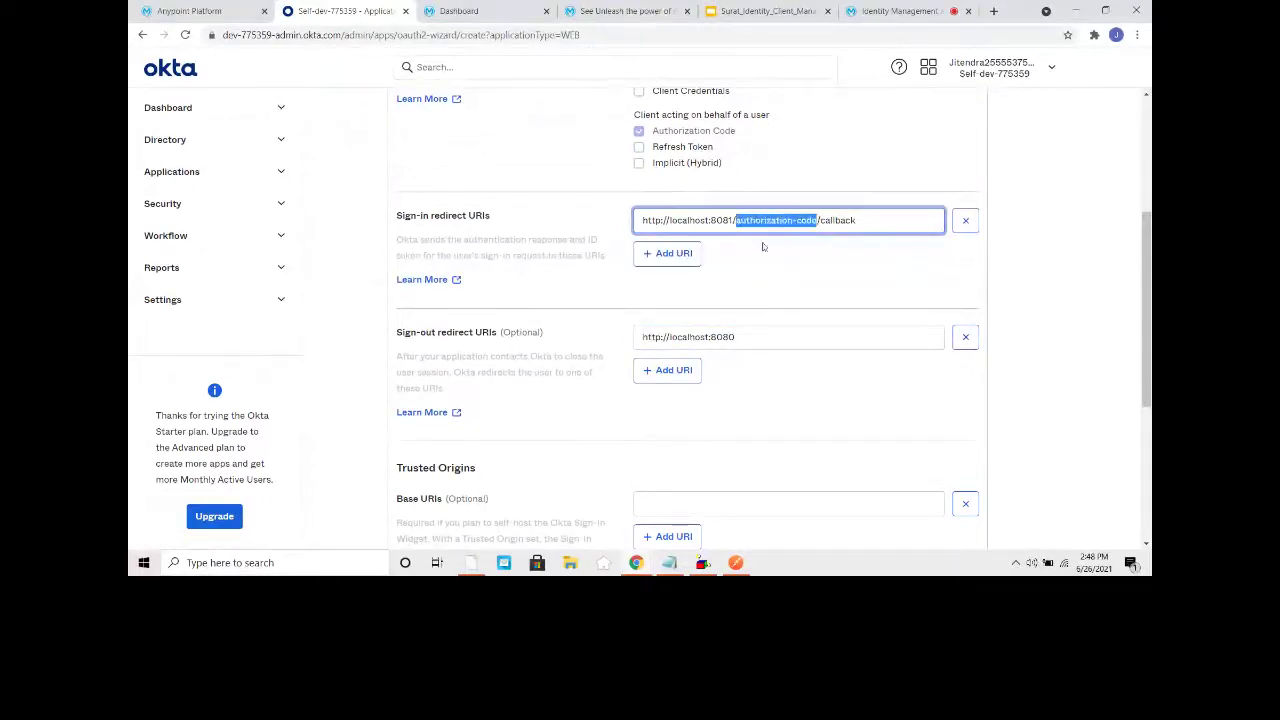
key(BackSpace)
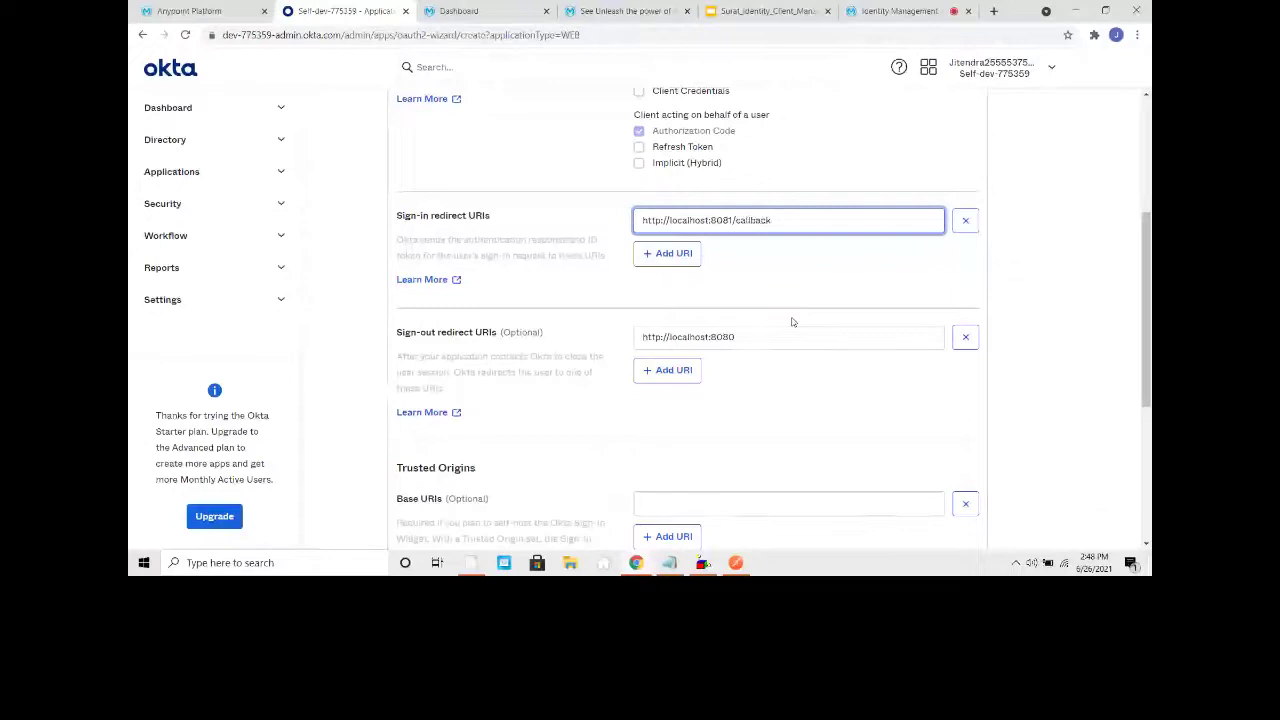
scroll(792, 322, down, 1)
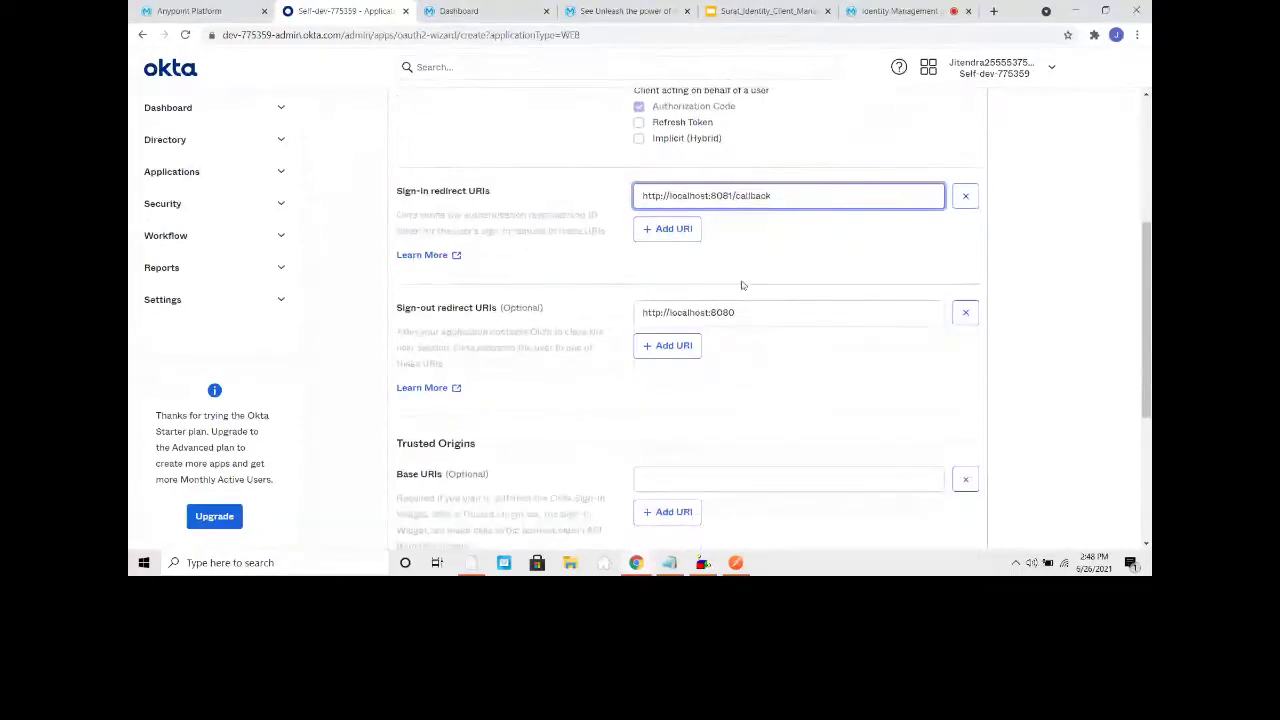
scroll(742, 285, down, 3)
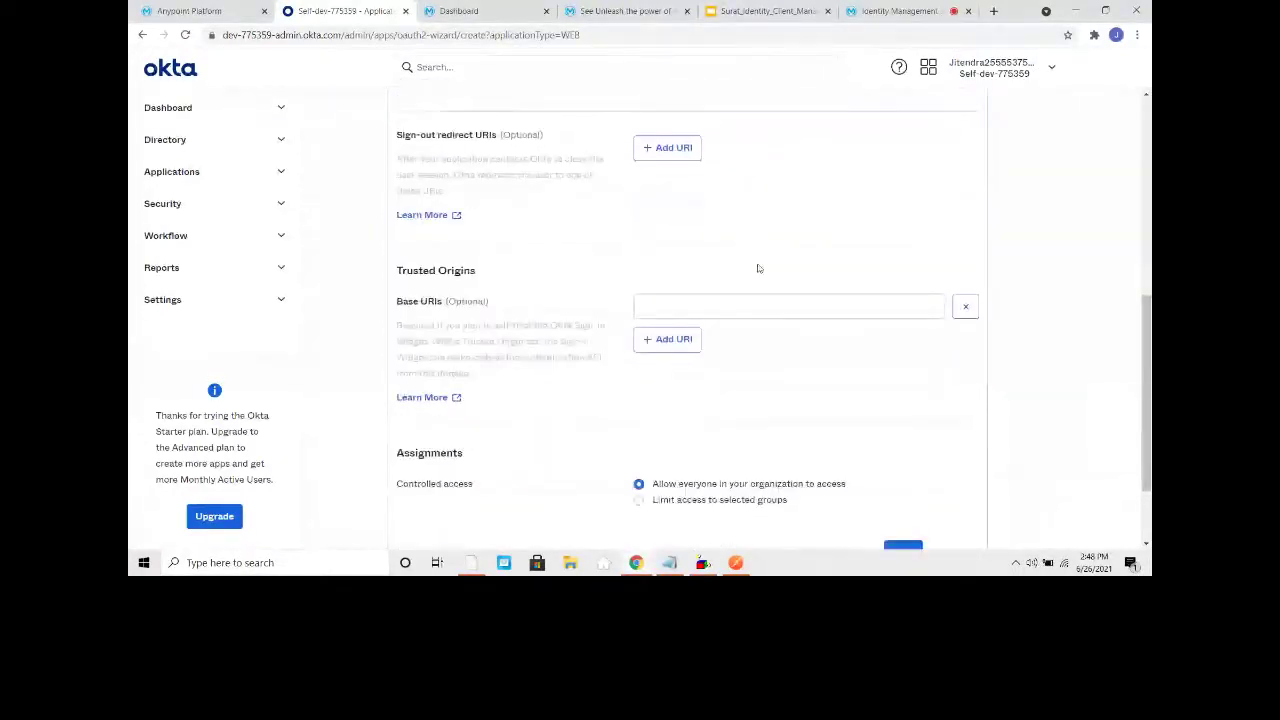
scroll(758, 268, down, 2)
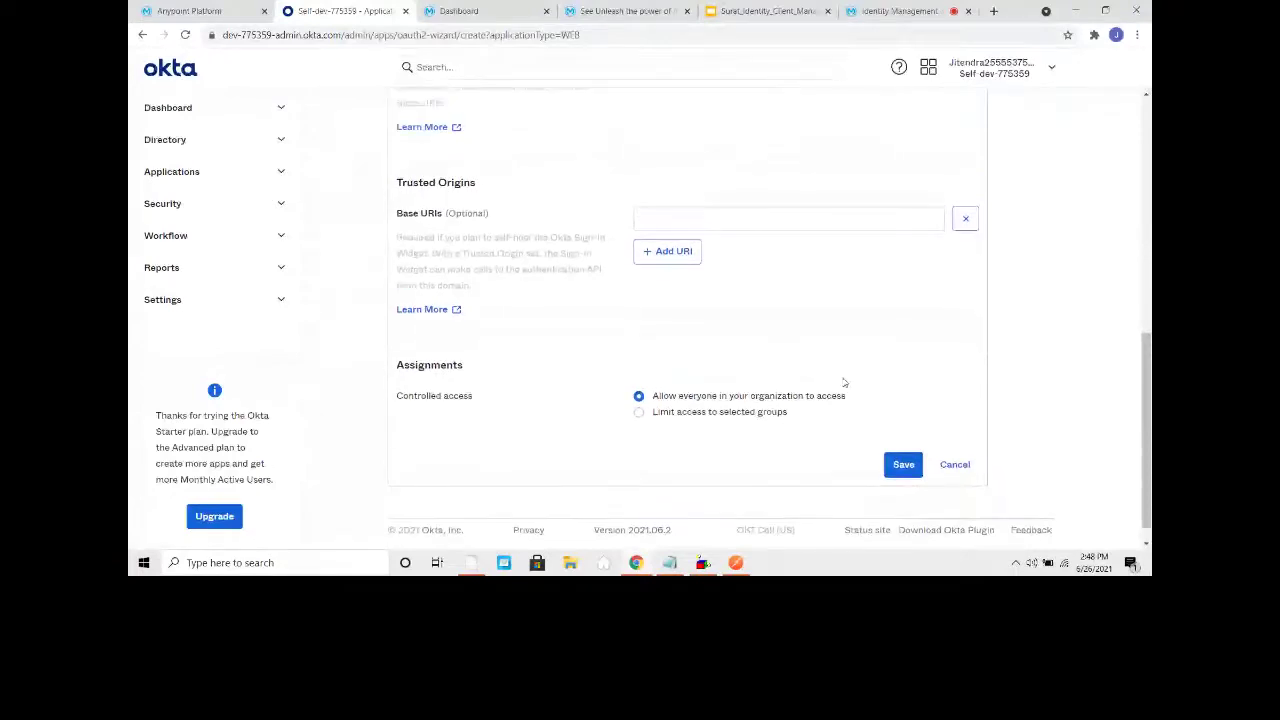
scroll(843, 380, up, 7)
scroll(843, 382, up, 1)
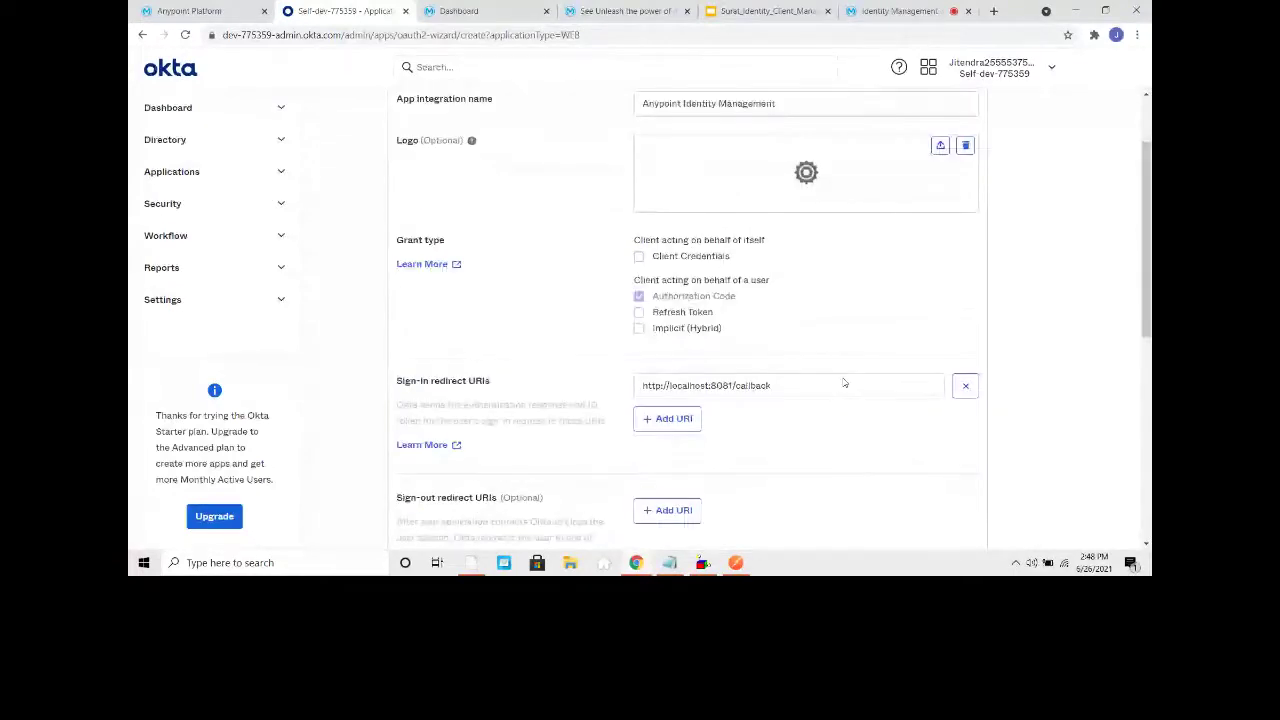
scroll(843, 382, down, 8)
click(900, 441)
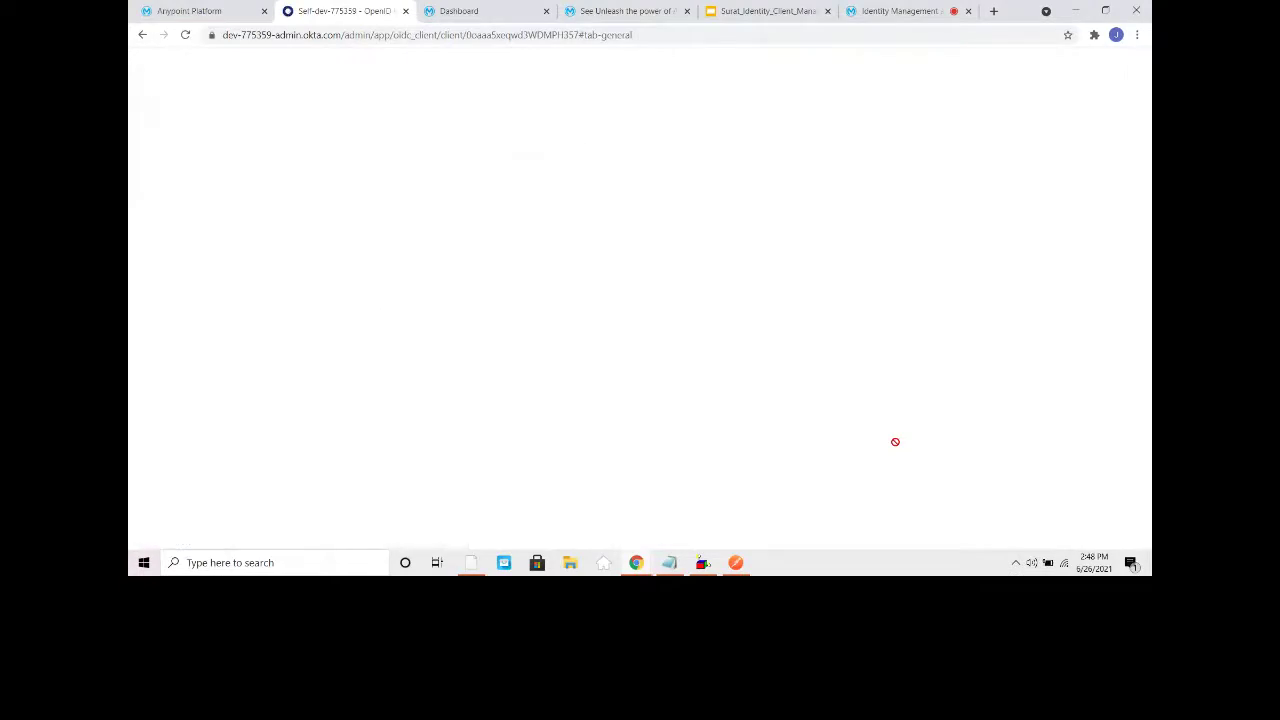
Launch Notepad from Windows search and clear the stray character
scroll(682, 407, down, 5)
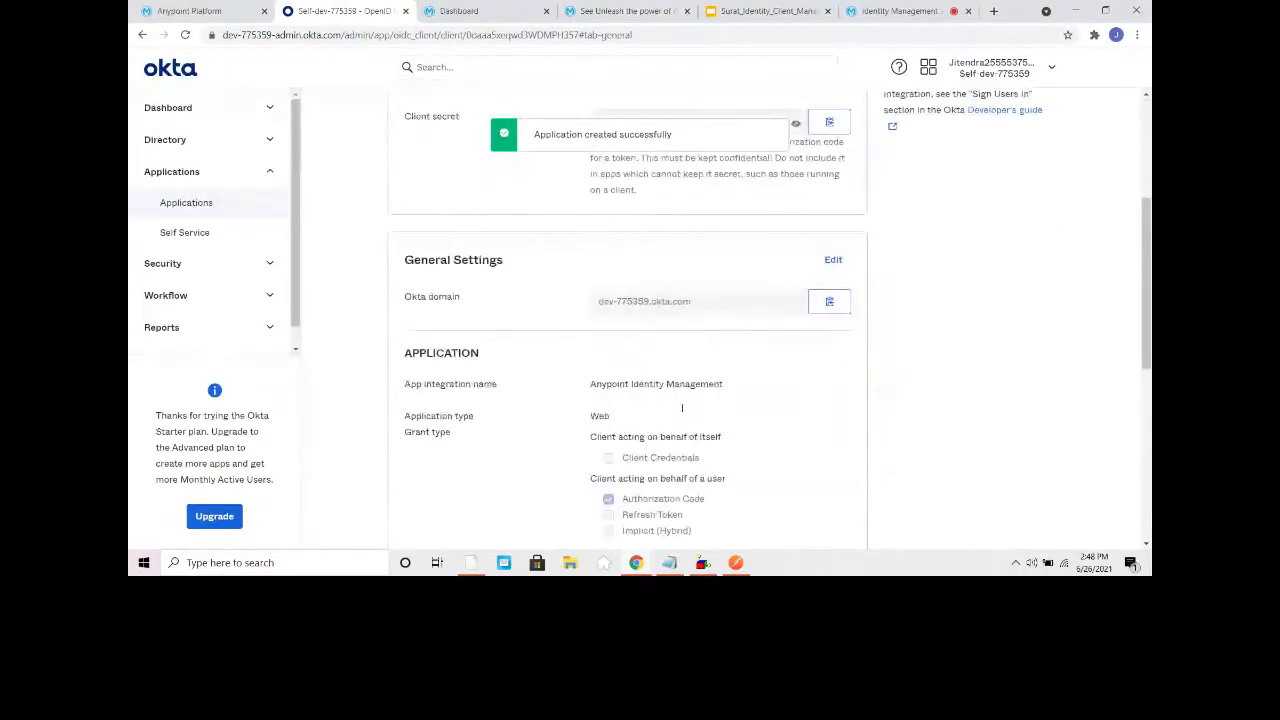
scroll(682, 407, up, 4)
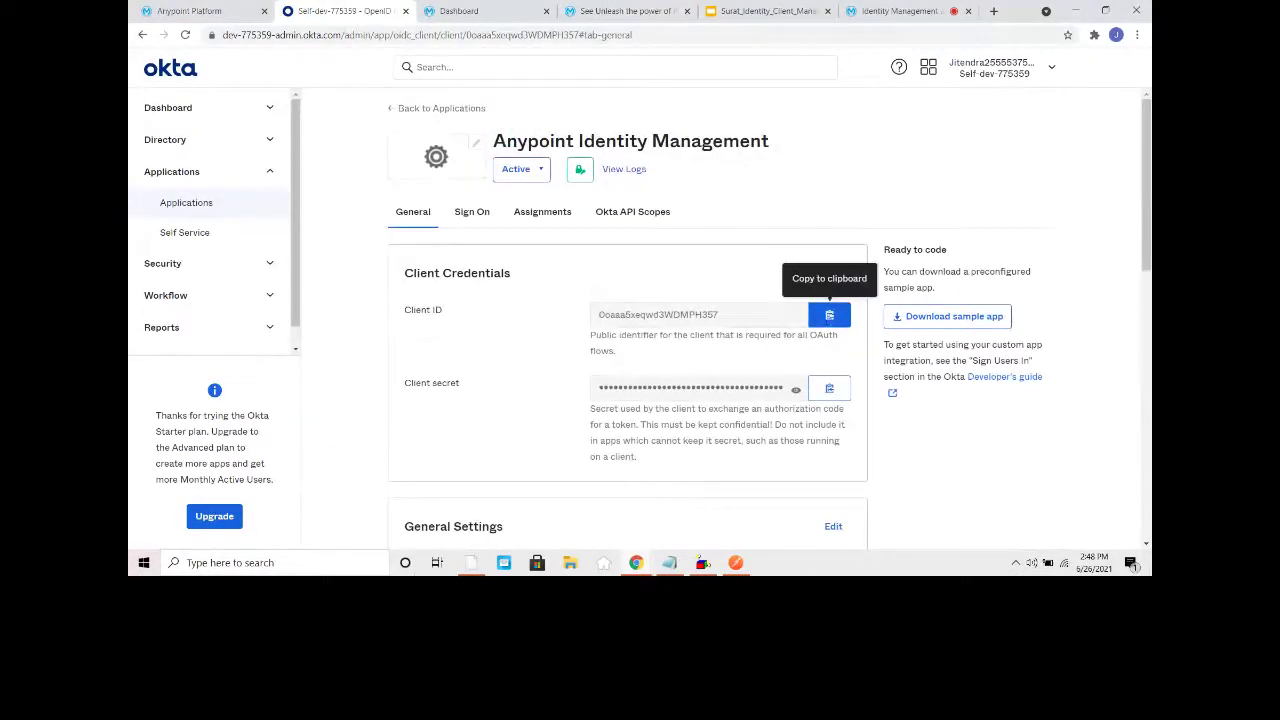
click(317, 563)
text(note)
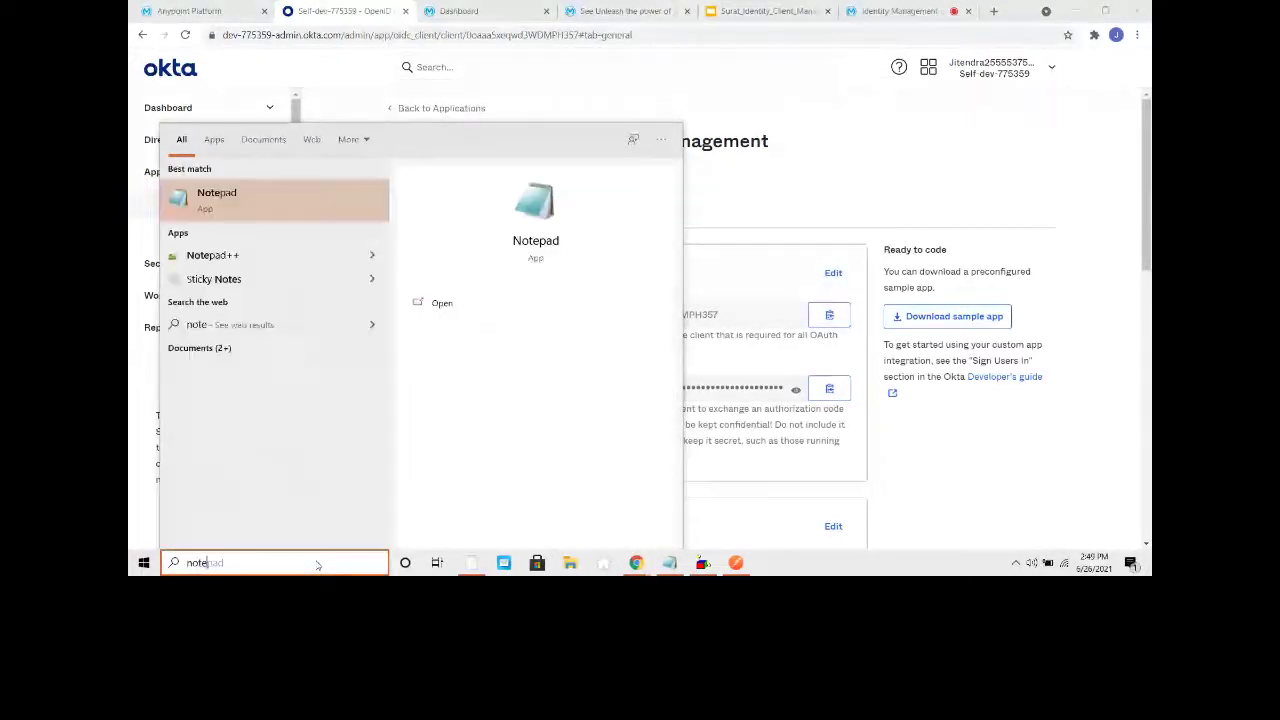
key(Return)
text(v)
key(ctrl+z)
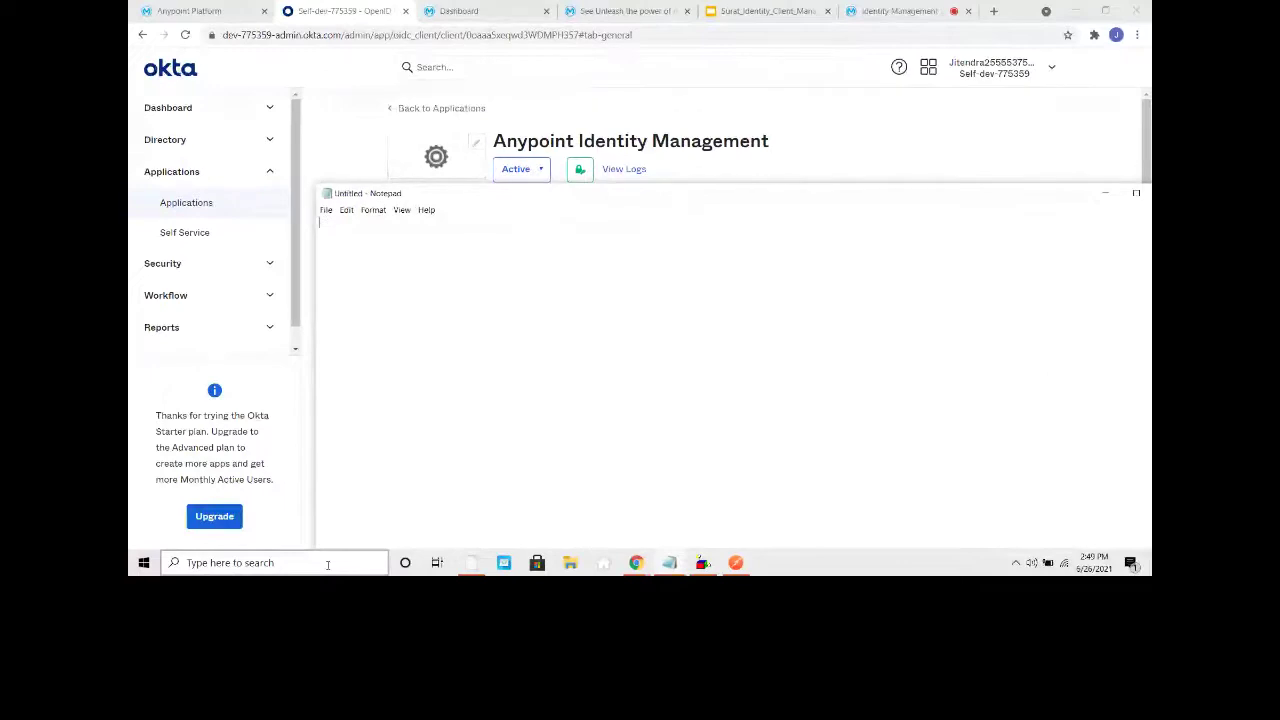
Copy the app's Client ID and client secret into the Notepad note, one per line
click(636, 563)
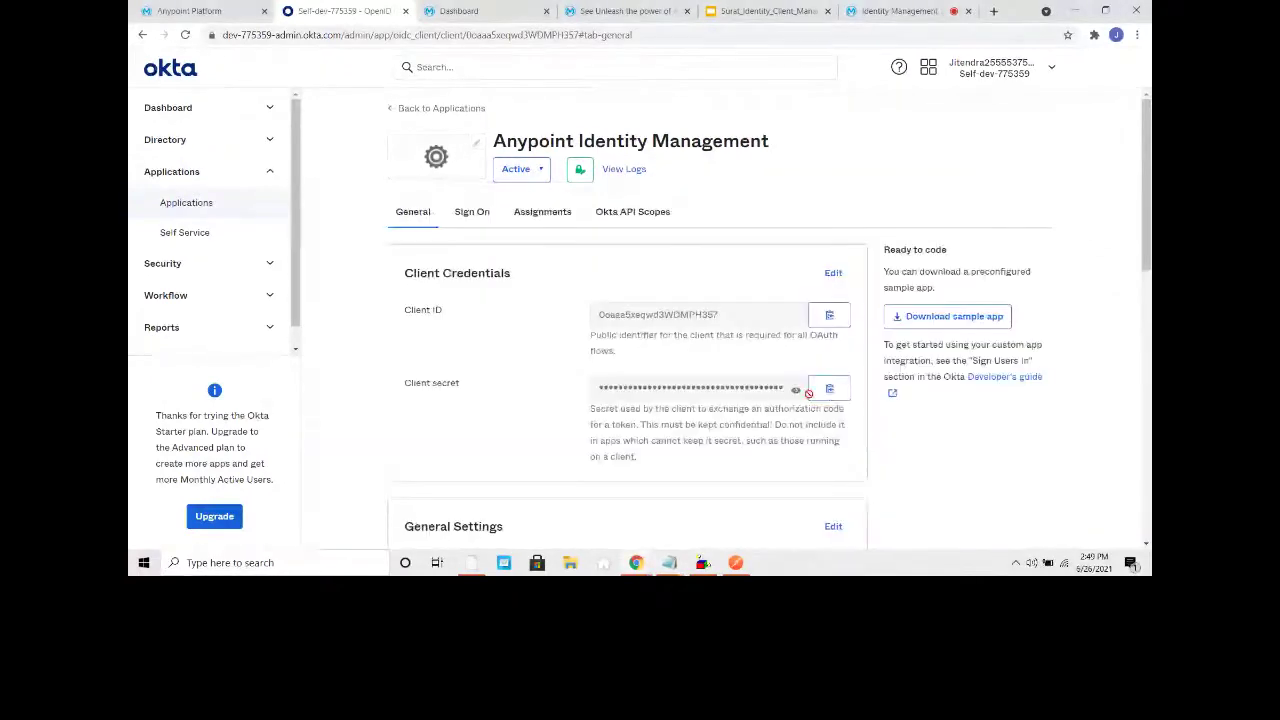
click(829, 388)
click(669, 563)
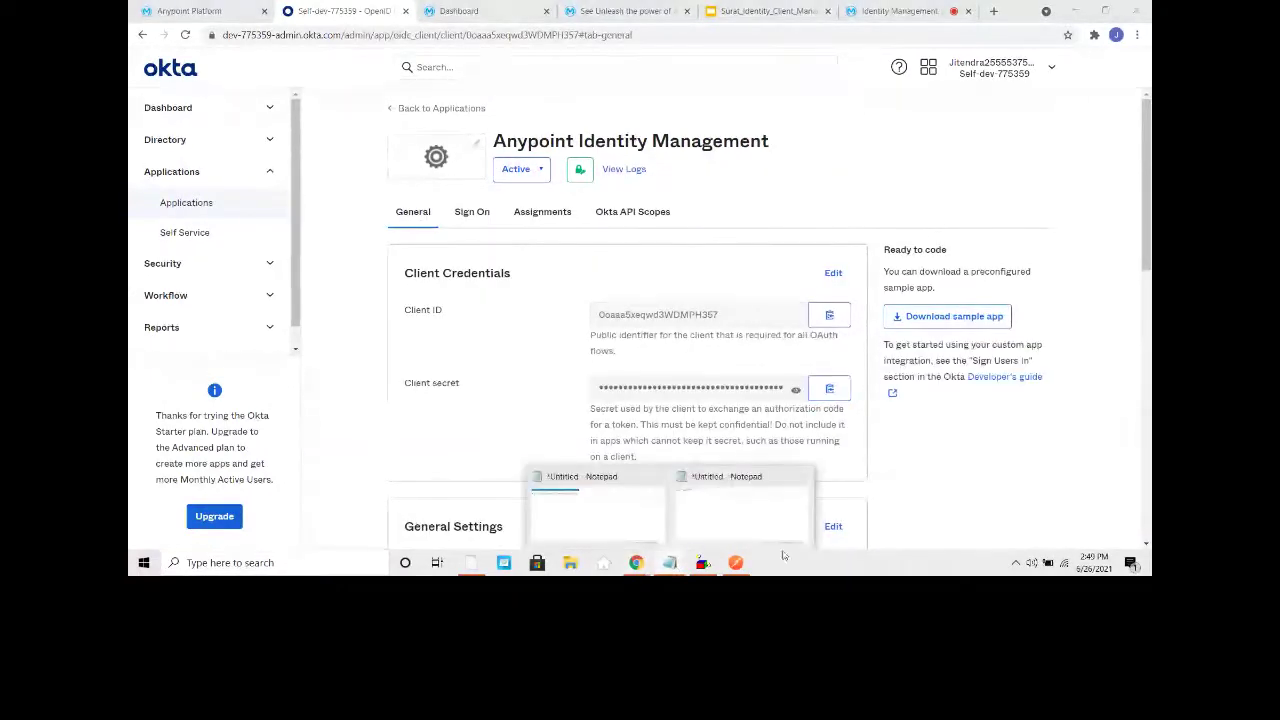
click(590, 480)
key(ctrl+v)
key(Return)
key(ctrl+v)
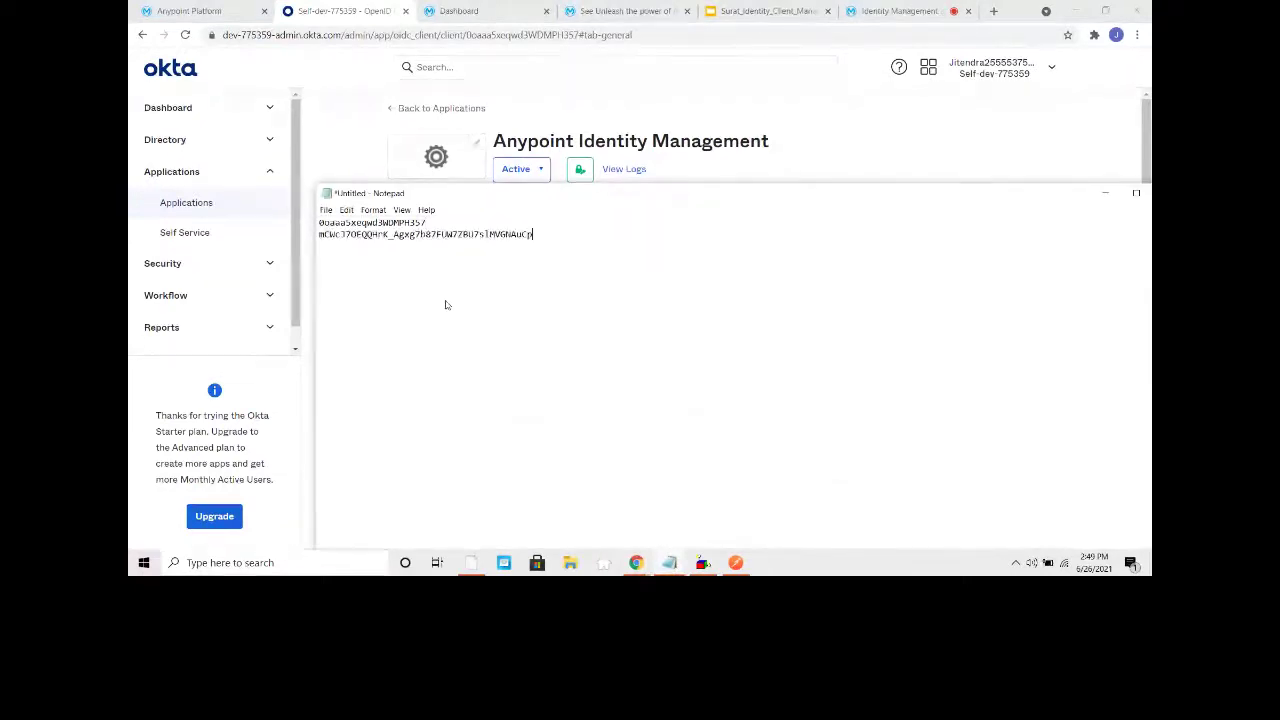
click(941, 155)
scroll(752, 410, down, 3)
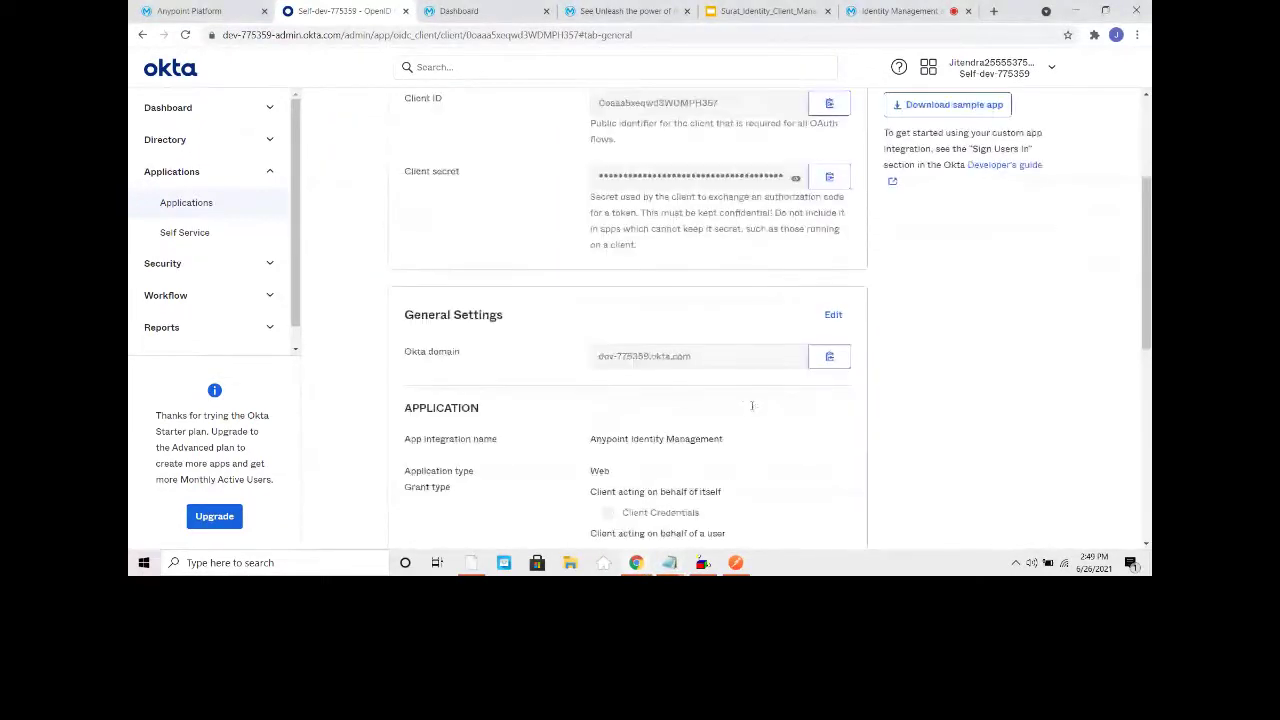
scroll(752, 410, down, 5)
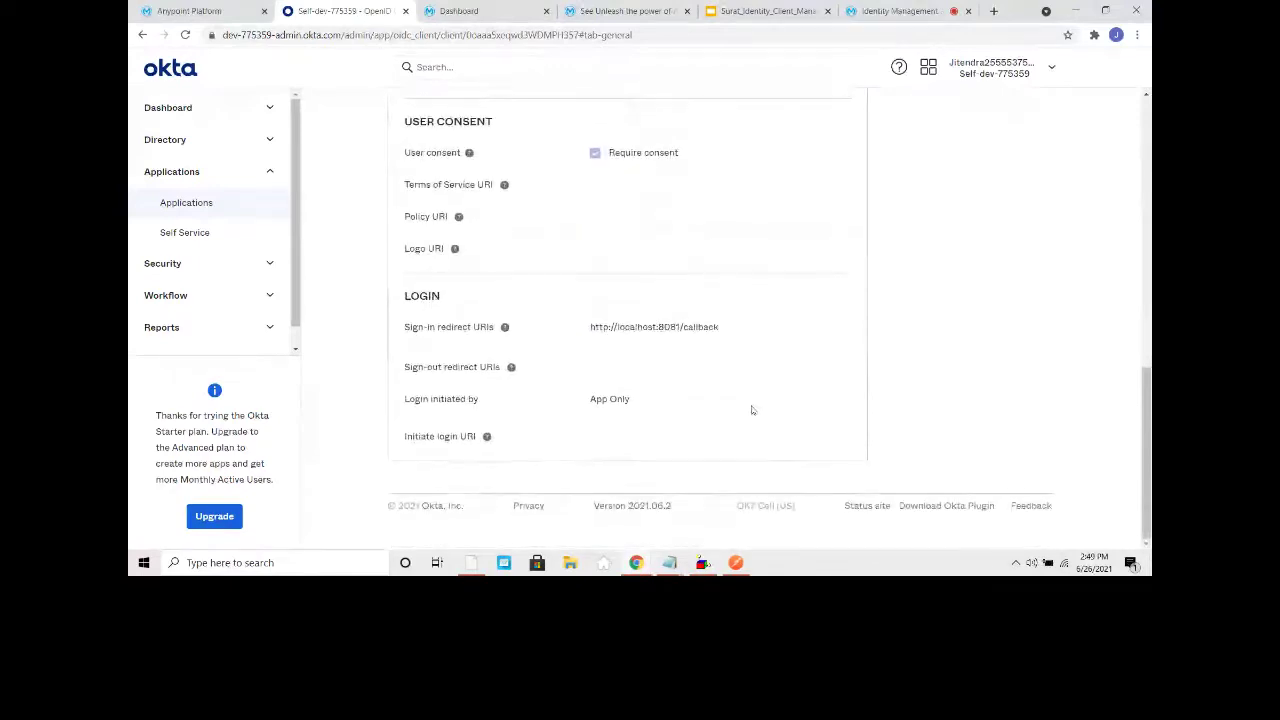
scroll(752, 410, up, 6)
scroll(752, 410, up, 3)
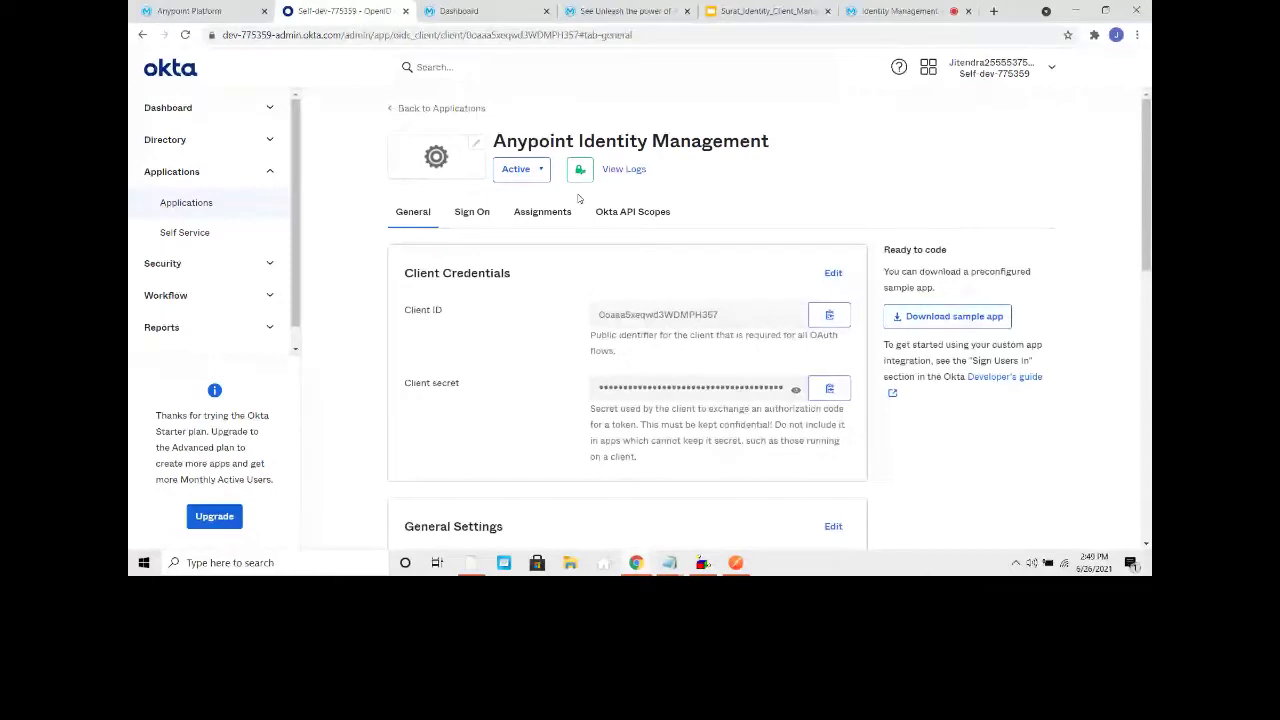
Open and dismiss Assign to Groups for Anypoint Identity Management, then return to Anypoint Access Management
click(430, 116)
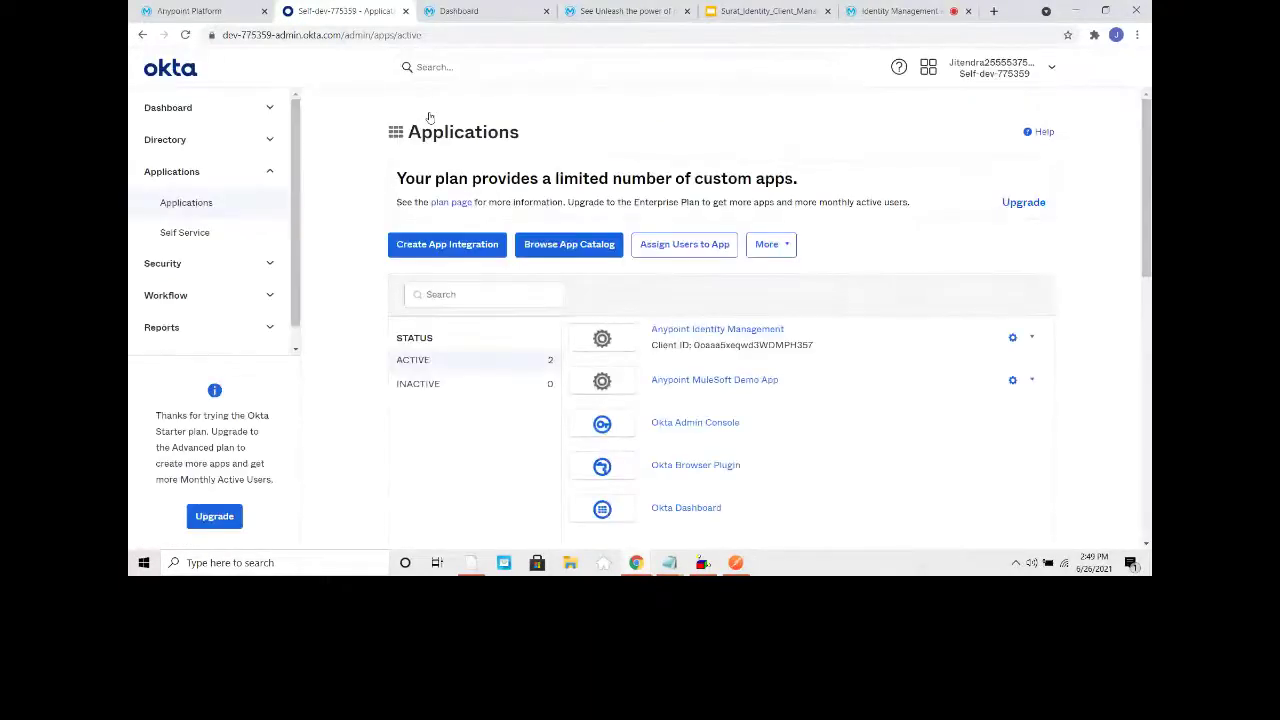
click(1013, 338)
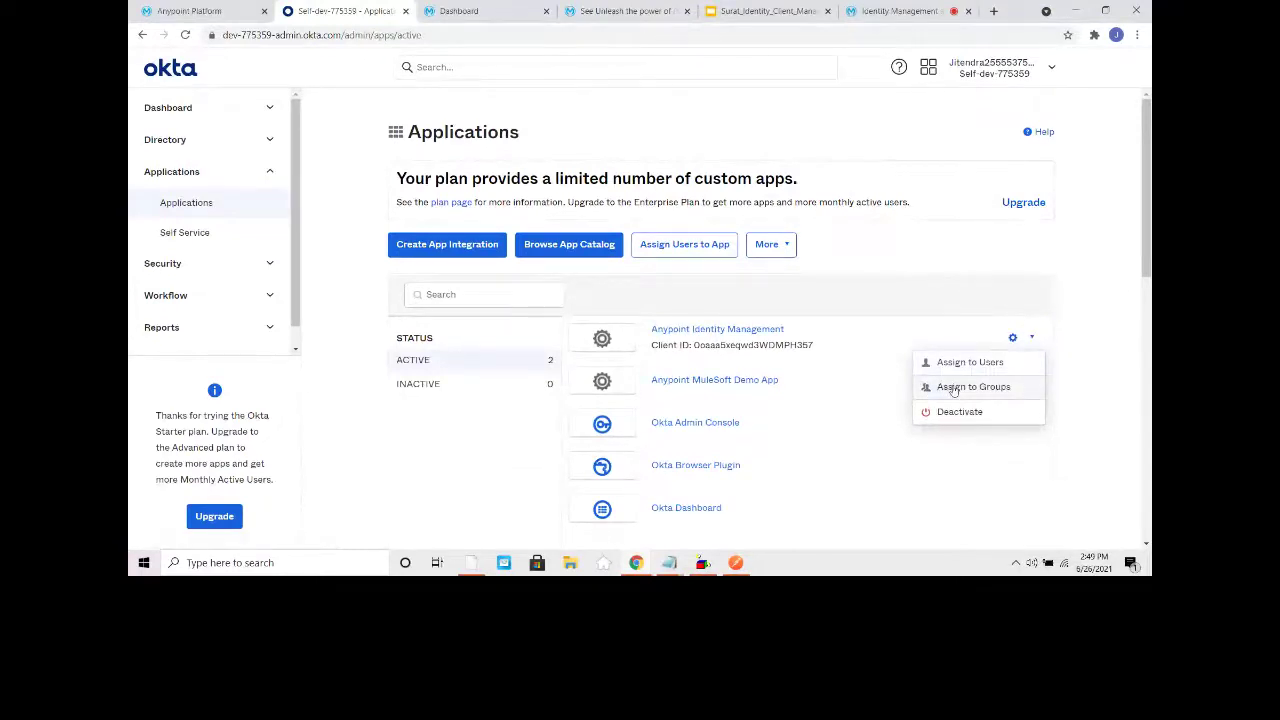
click(954, 387)
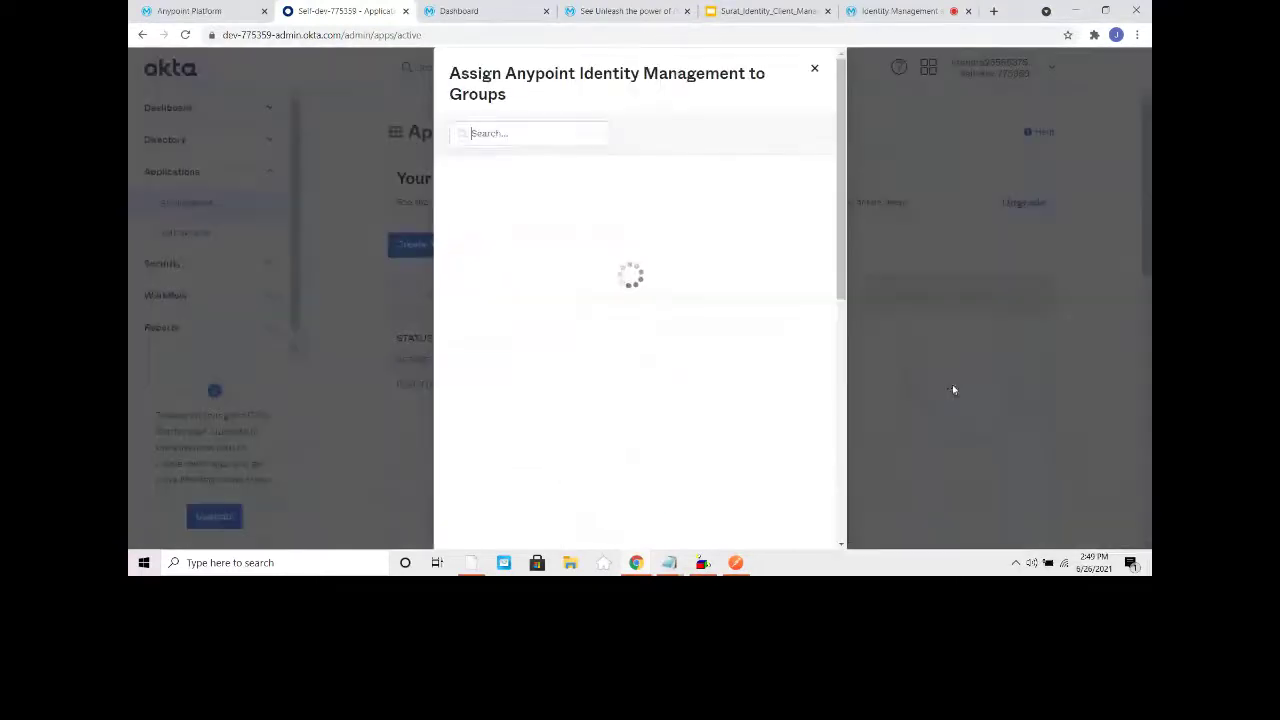
click(813, 71)
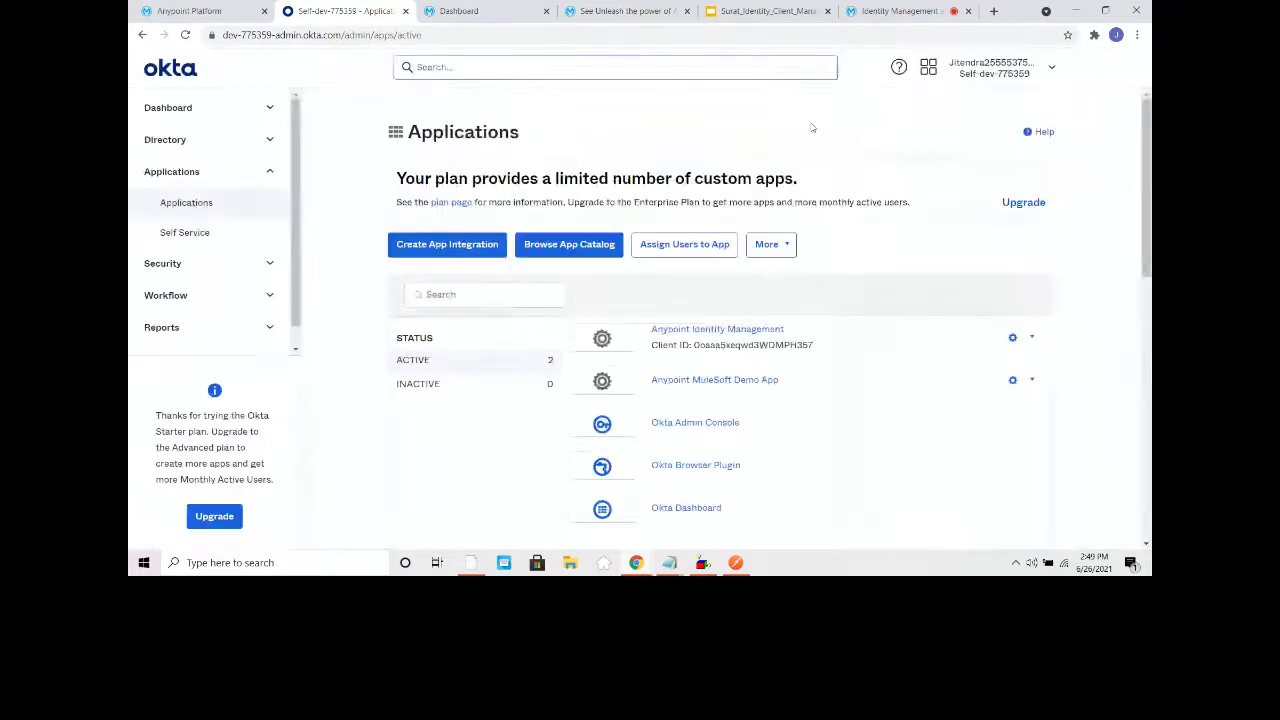
click(1010, 380)
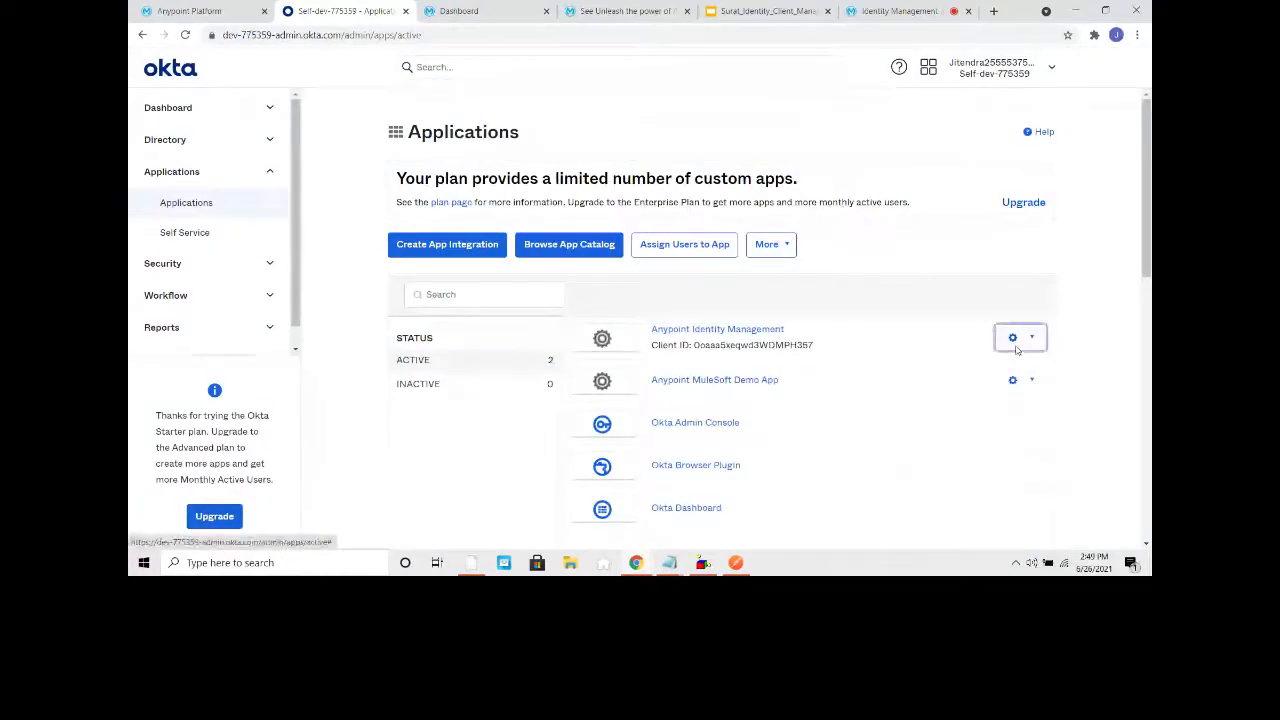
click(1012, 337)
click(978, 387)
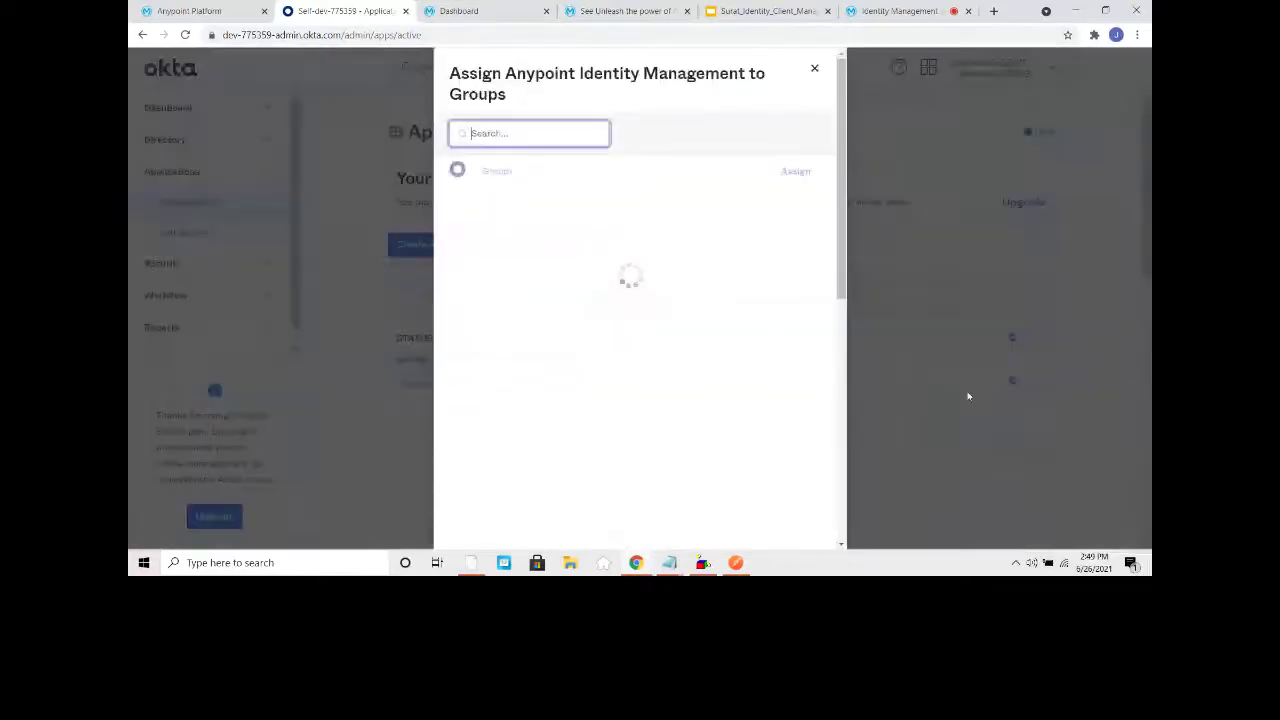
click(815, 71)
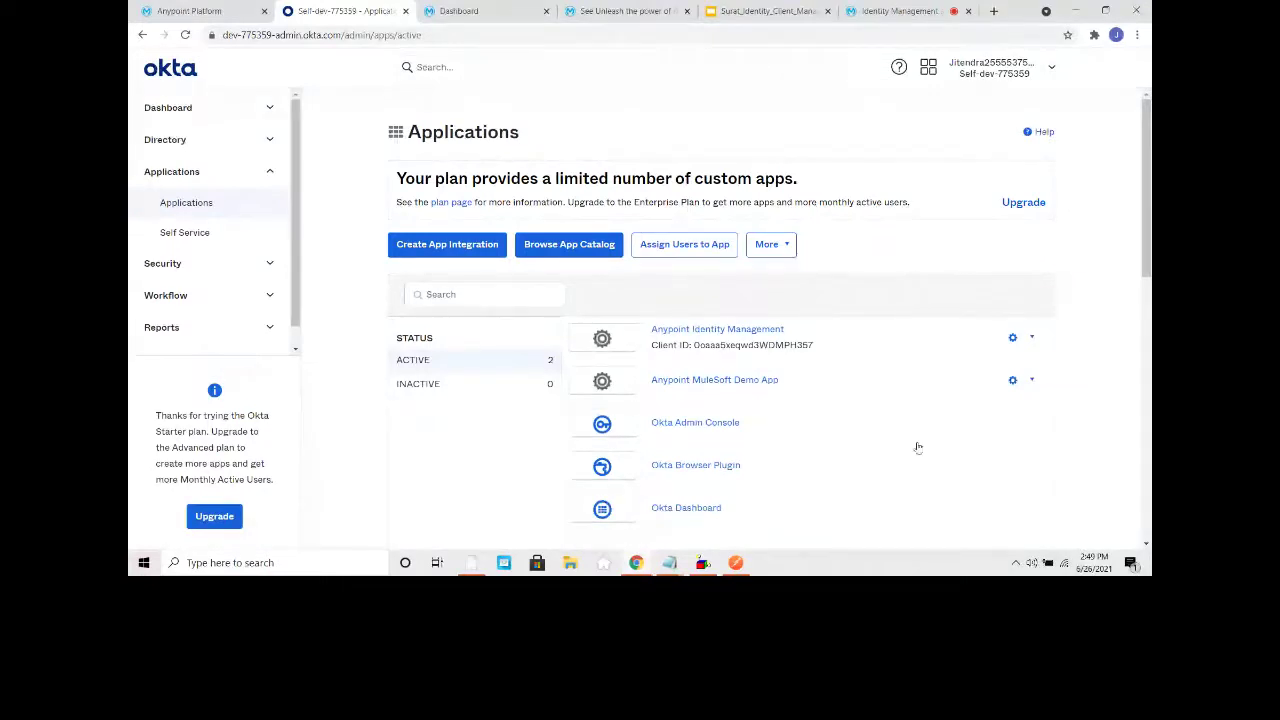
key(ctrl+shift+Tab)
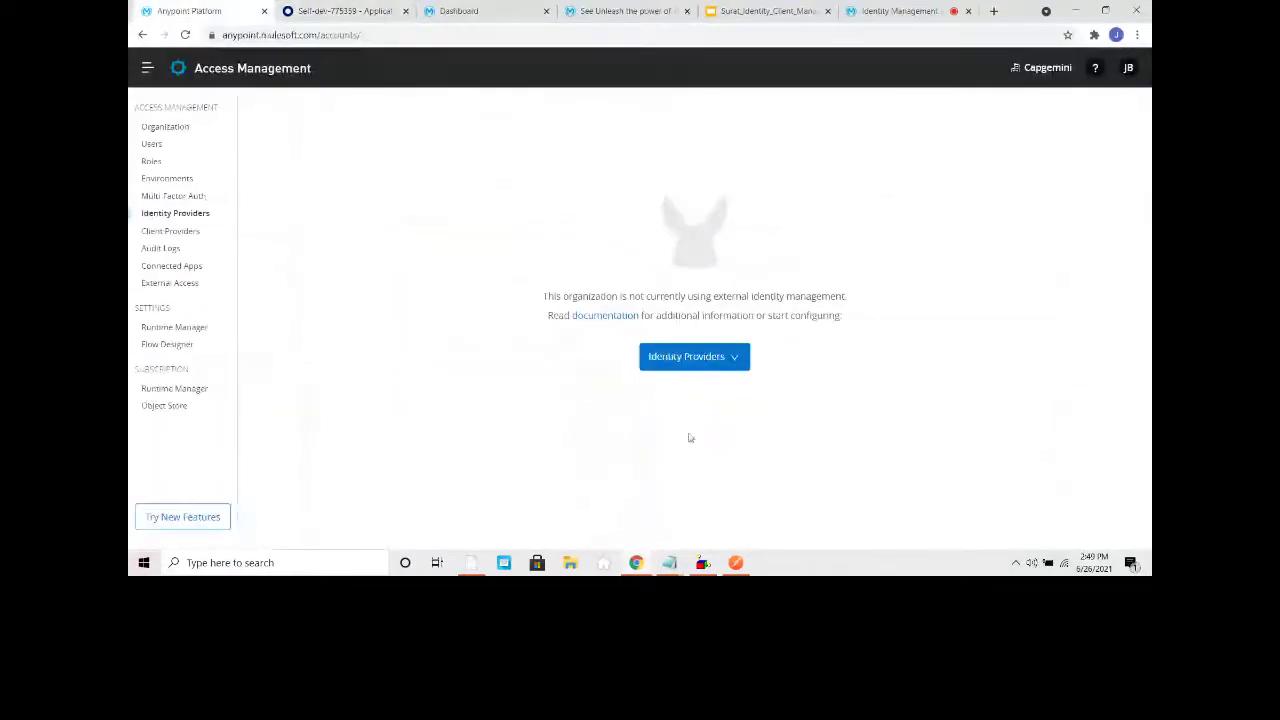
Add an OpenID Connect identity provider using manual registration
click(678, 358)
click(677, 386)
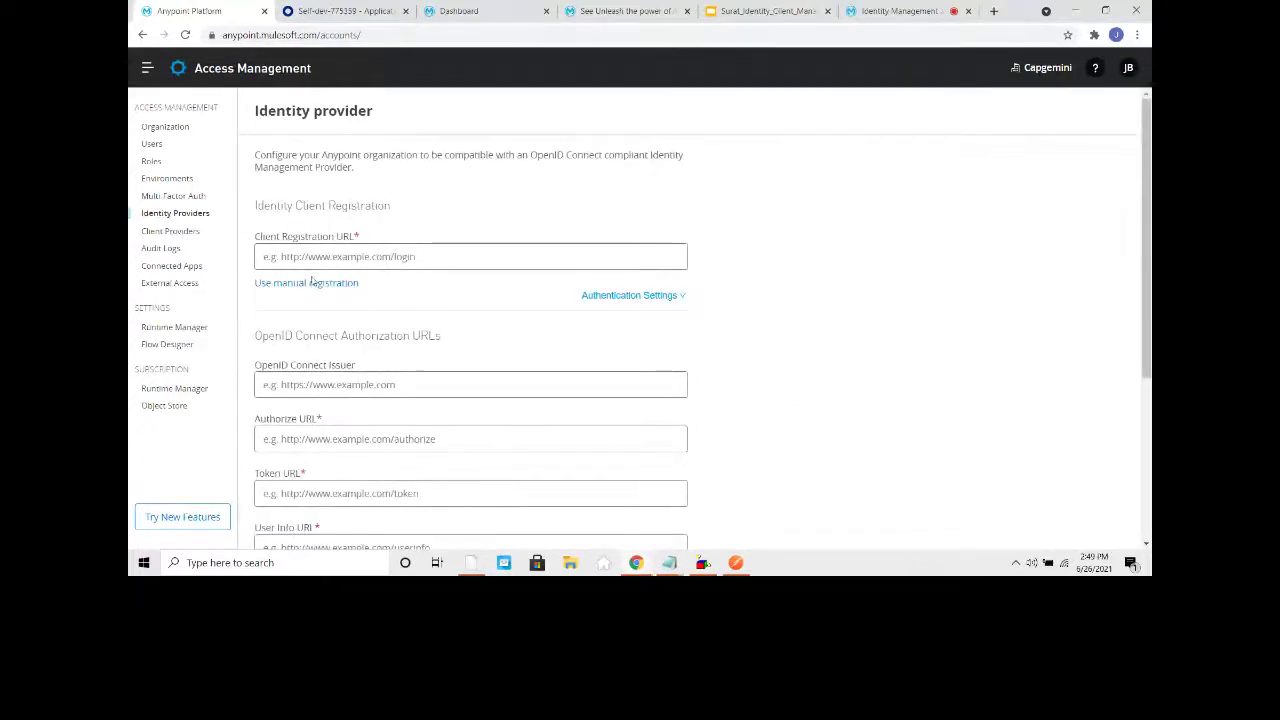
click(312, 283)
Paste the Okta client ID from the Notepad note into the Client ID field
click(312, 280)
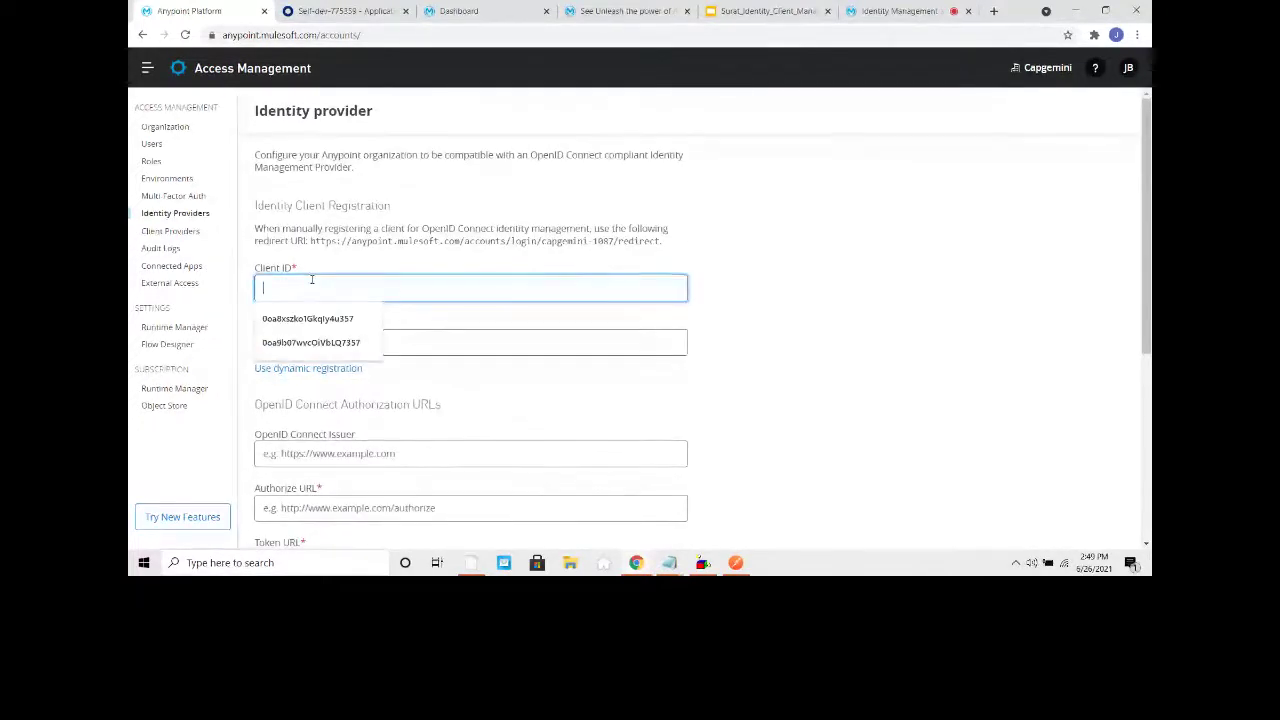
mouse_move(670, 565)
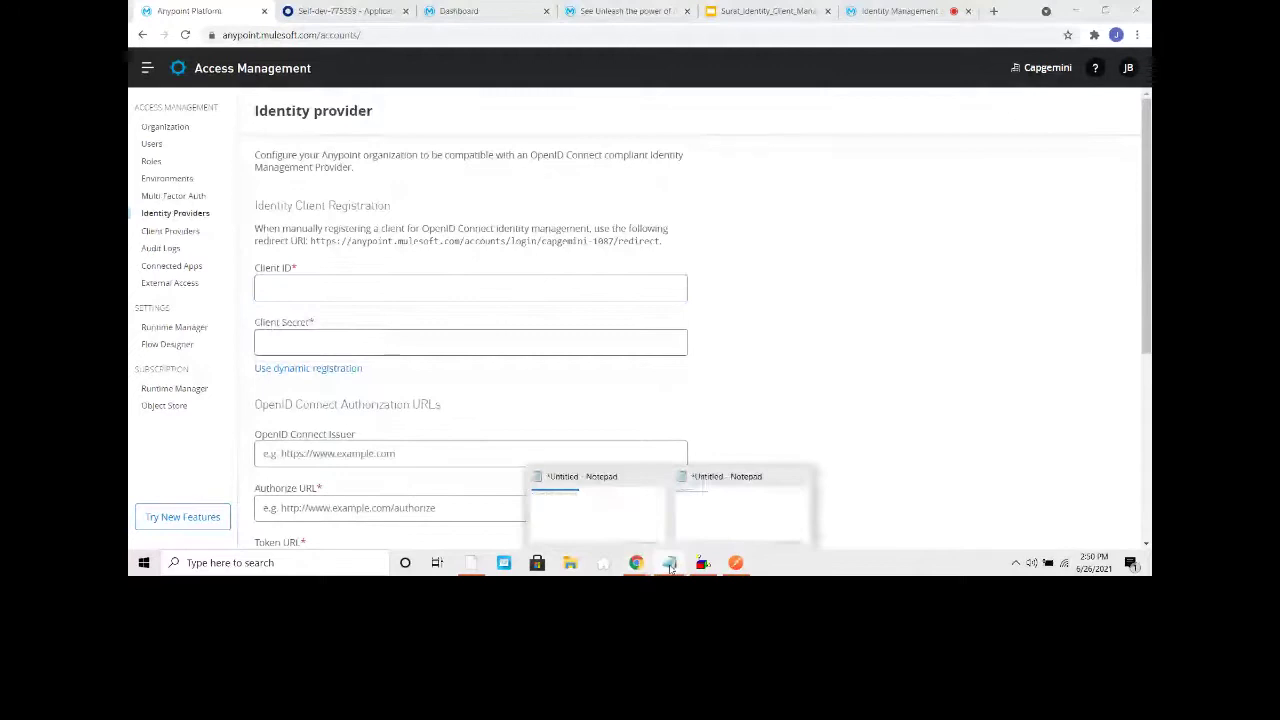
click(595, 512)
double_click(372, 222)
key(ctrl+c)
click(285, 288)
key(ctrl+v)
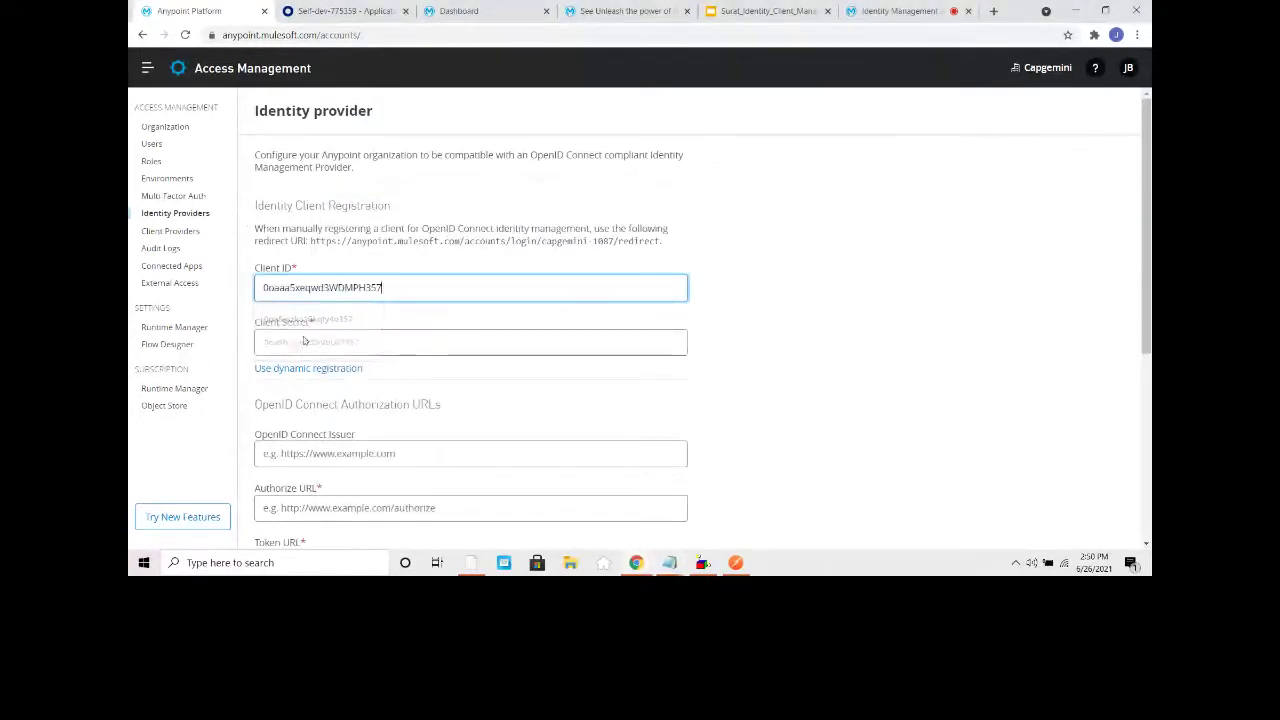
Paste the Okta client secret from Notepad and compare Anypoint's redirect URL with Okta
click(725, 508)
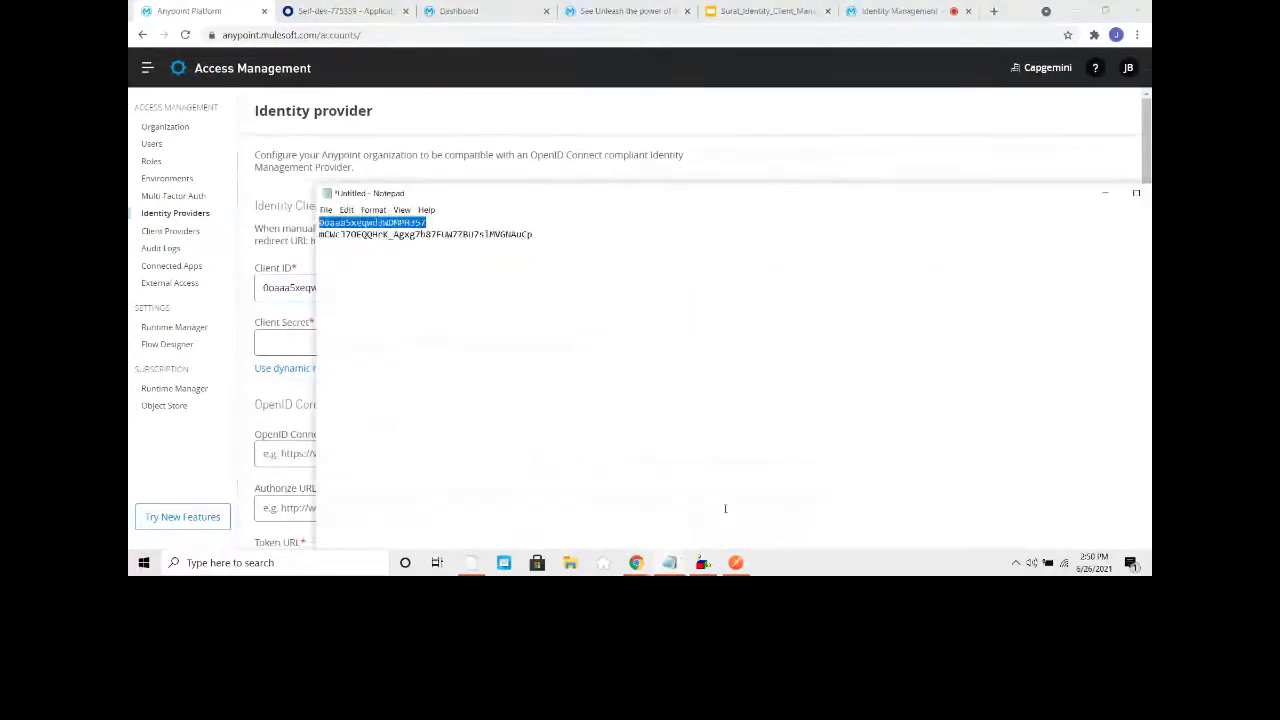
drag(534, 234, 318, 234)
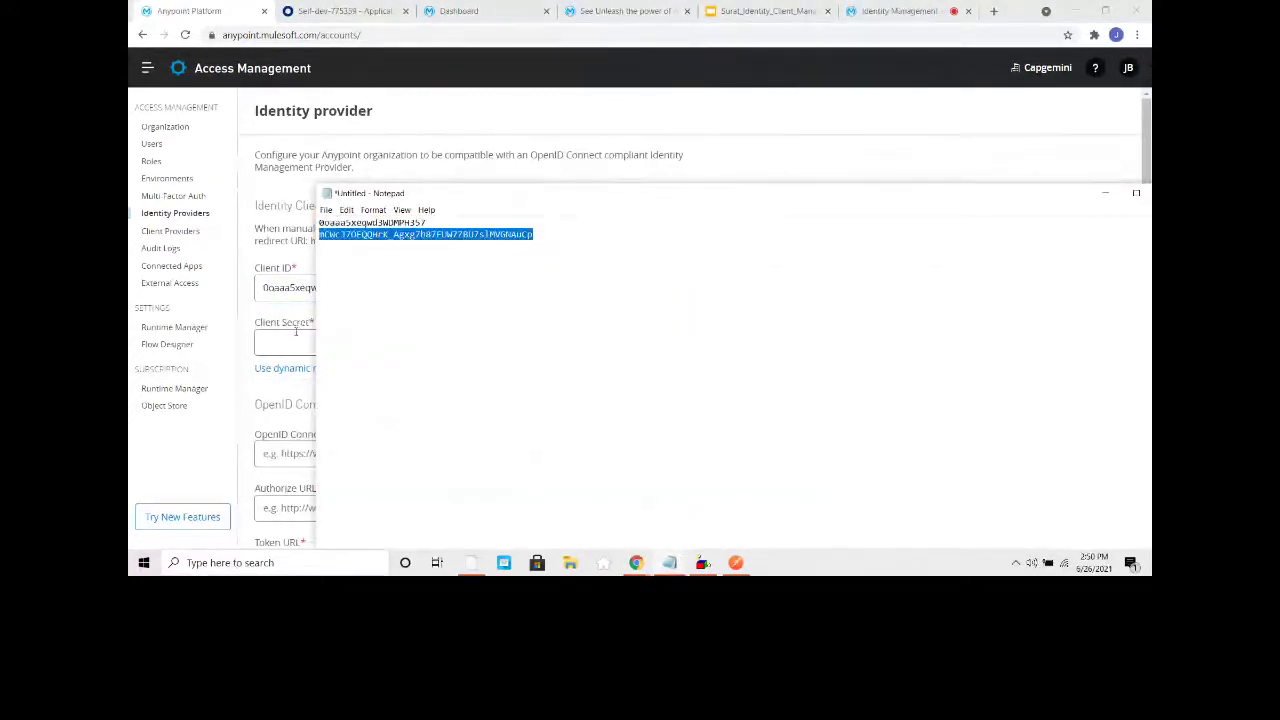
key(ctrl+c)
click(294, 336)
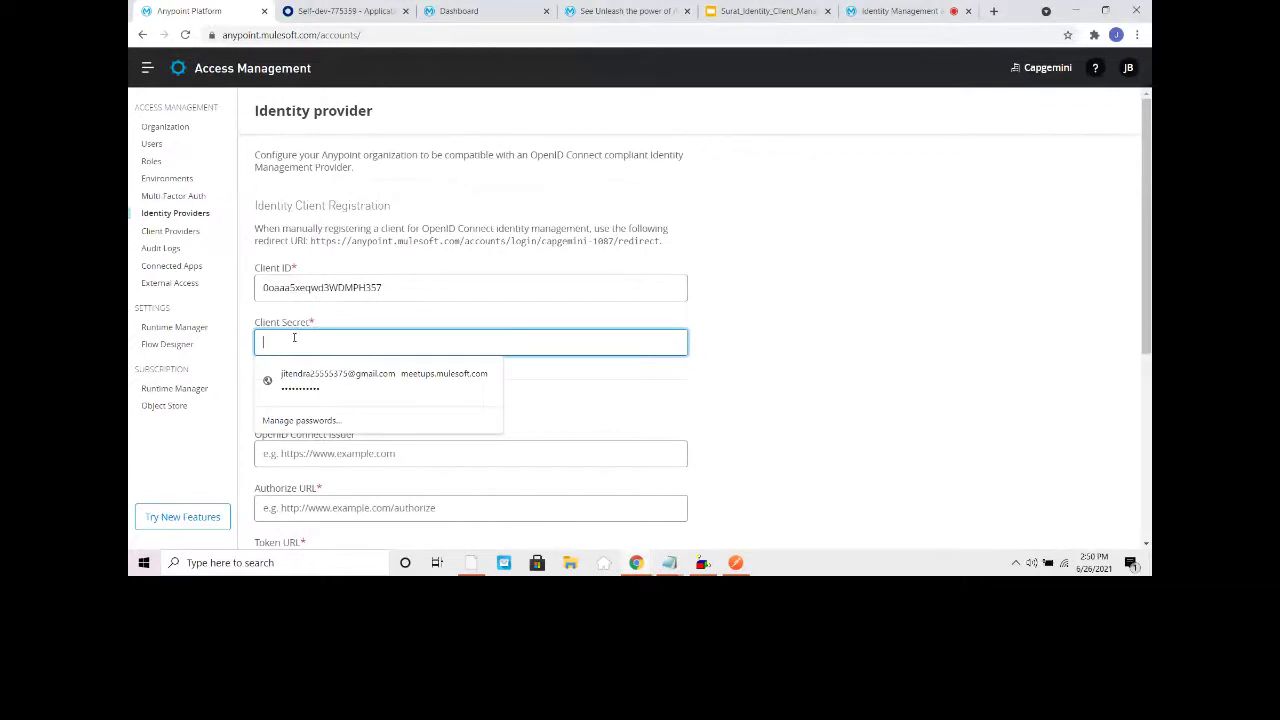
key(ctrl+v)
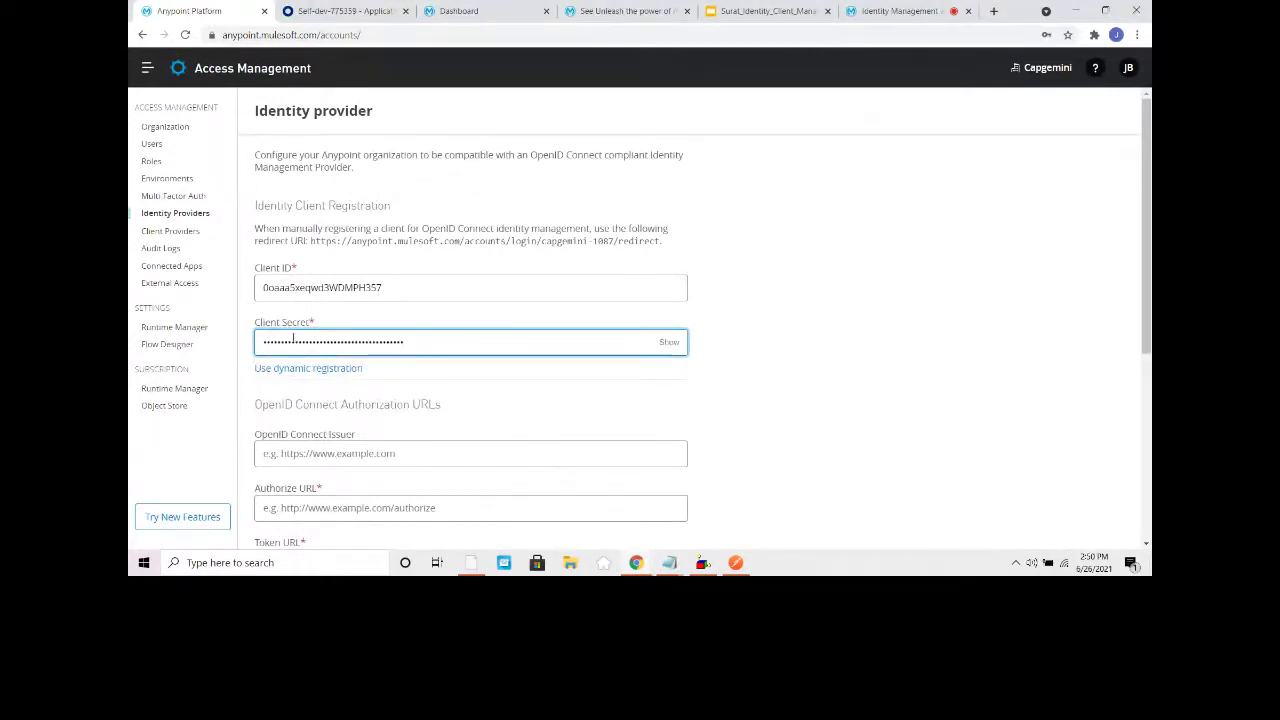
drag(312, 241, 661, 241)
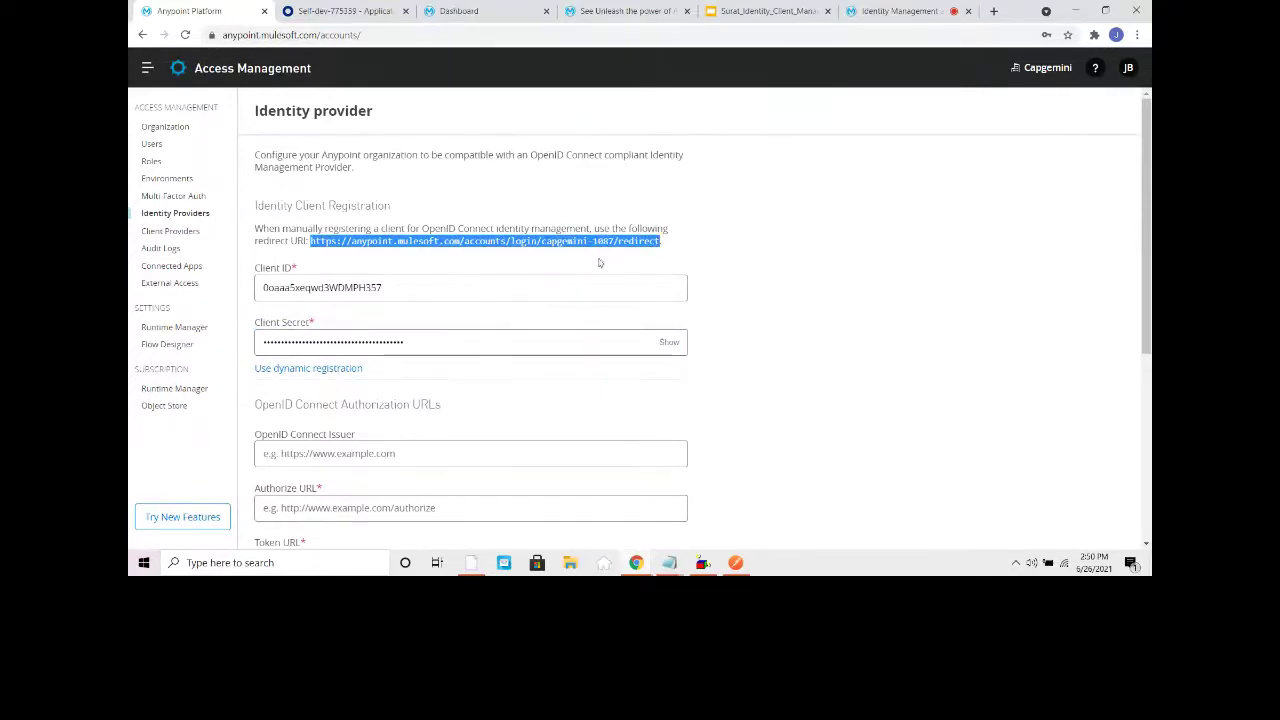
click(346, 8)
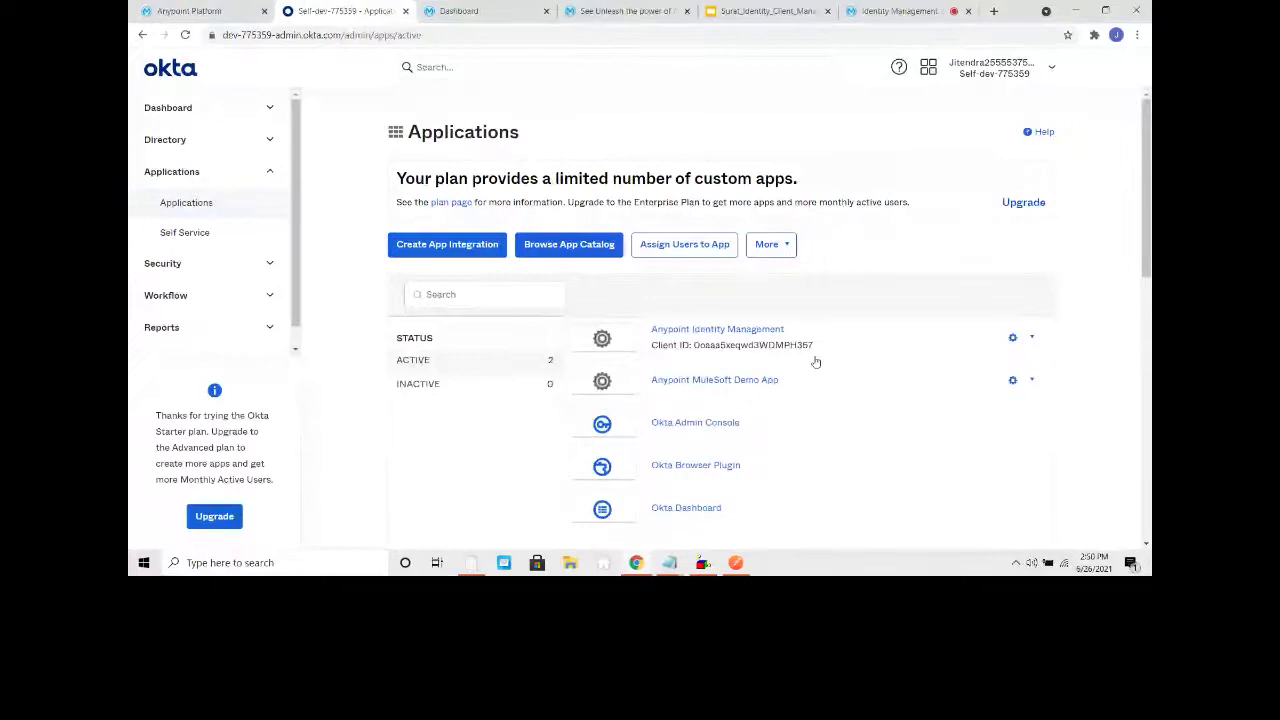
Open the Anypoint Identity Management app details and compare its login settings with Anypoint's form
click(1012, 337)
click(675, 336)
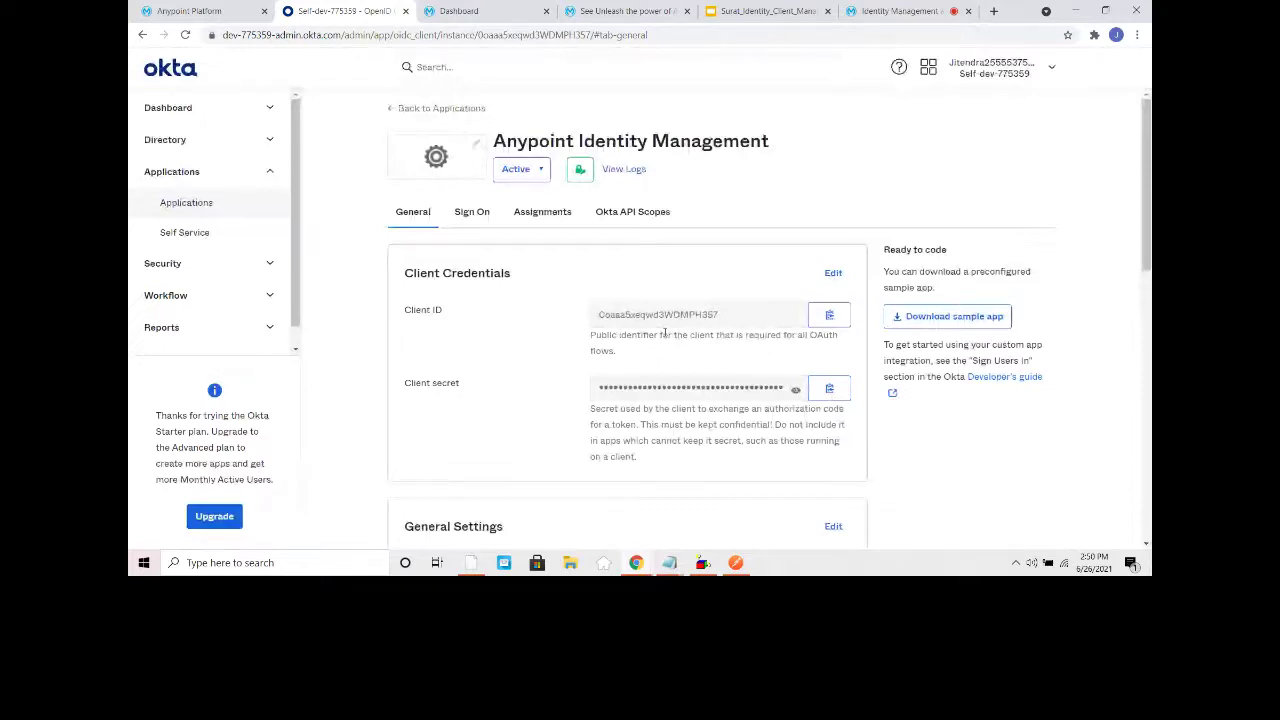
key(ctrl+shift+Tab)
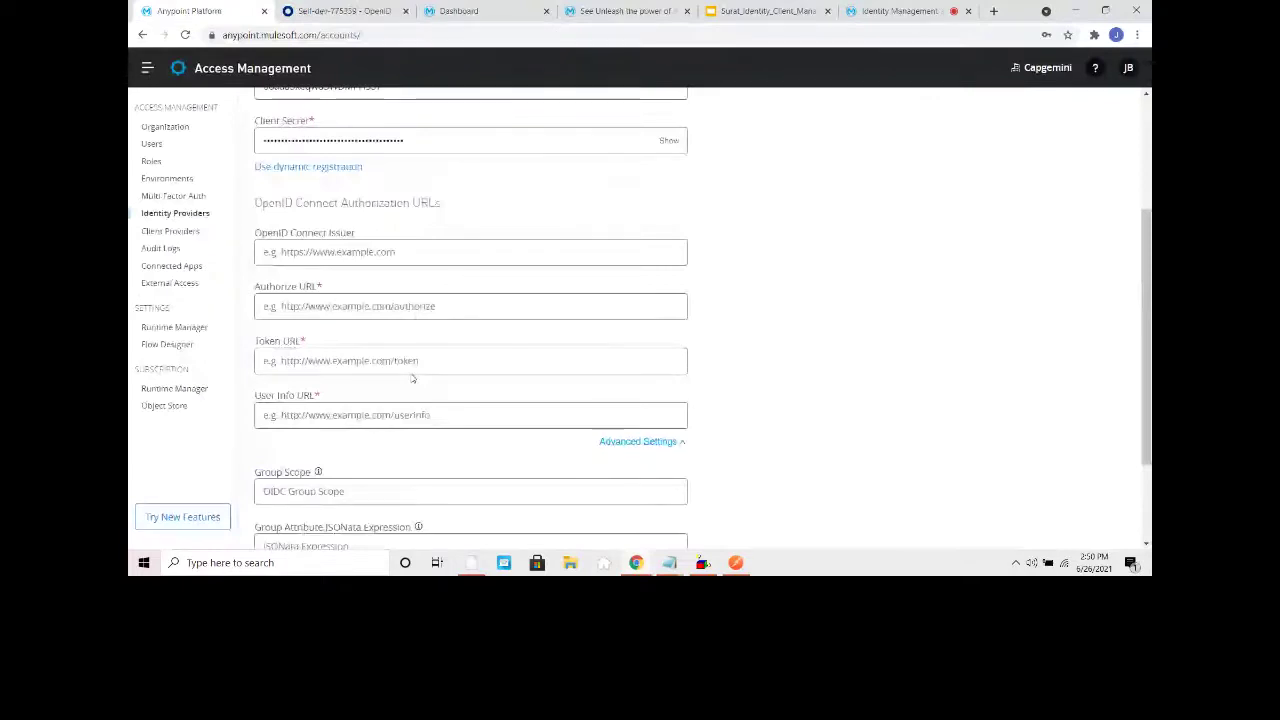
key(ctrl+Tab)
scroll(199, 263, up, 3)
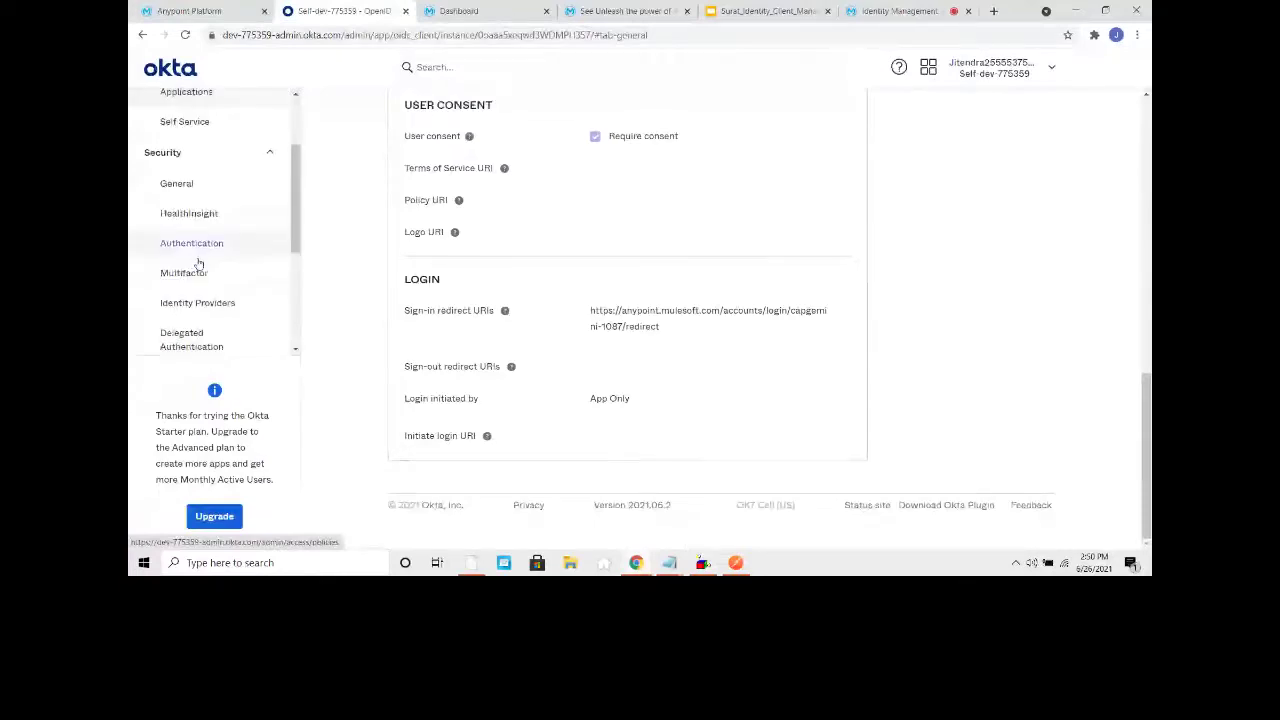
scroll(199, 263, down, 2)
click(172, 274)
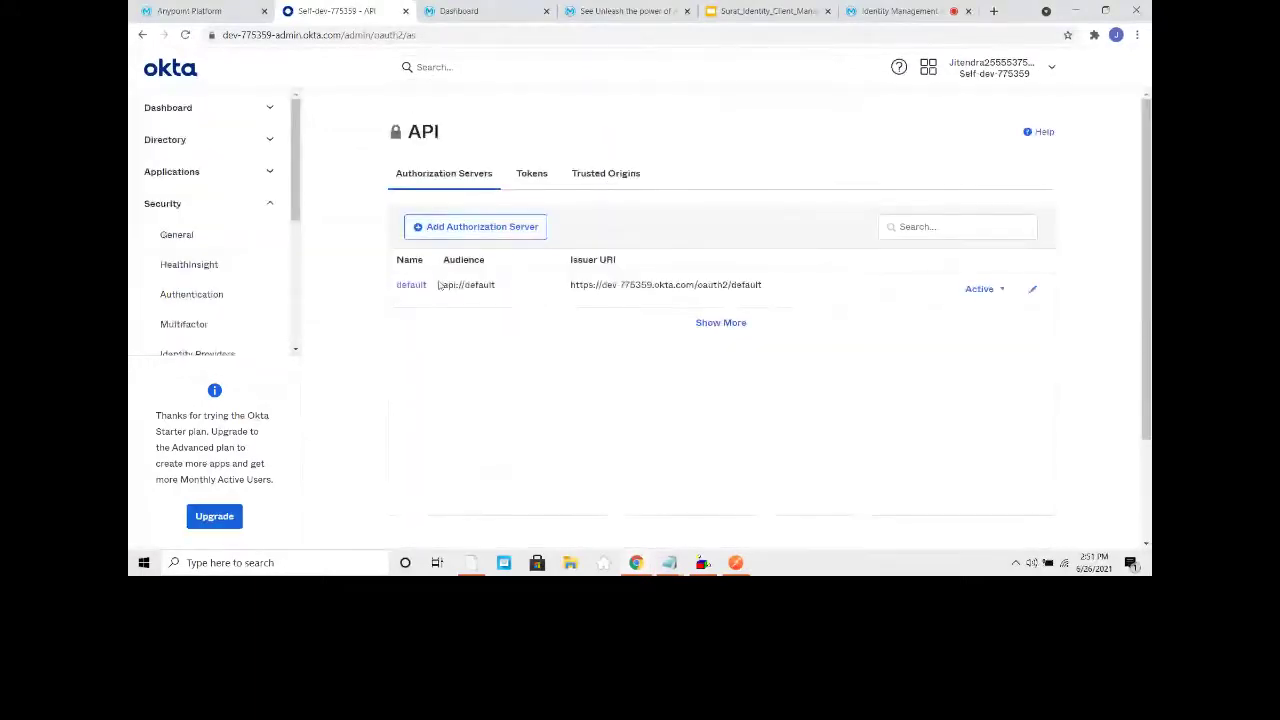
click(411, 286)
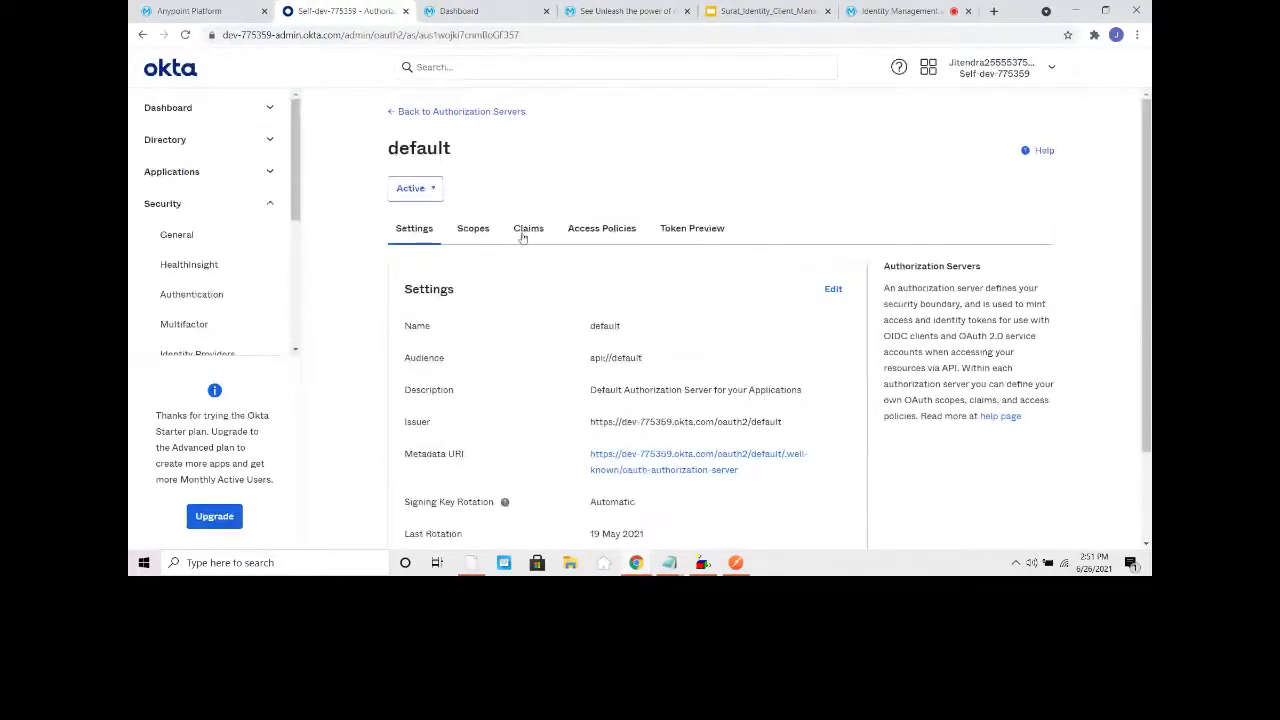
click(633, 462)
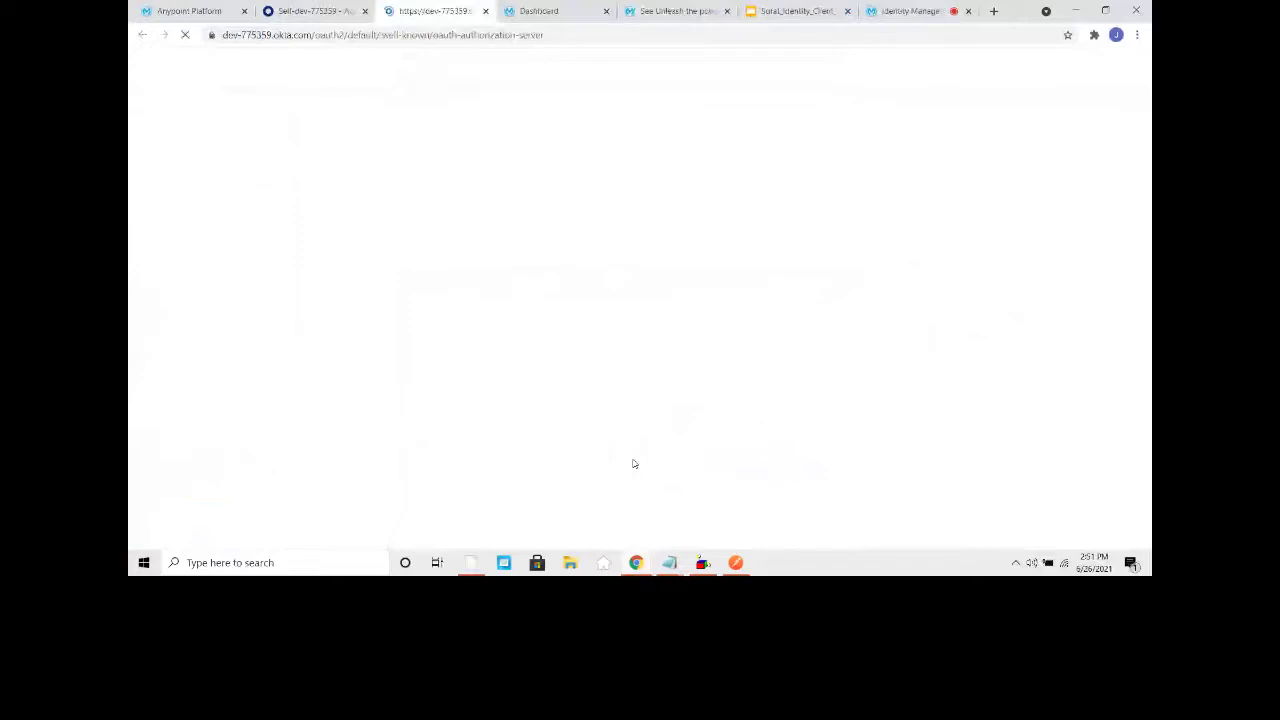
key(ctrl+1)
key(ctrl+v)
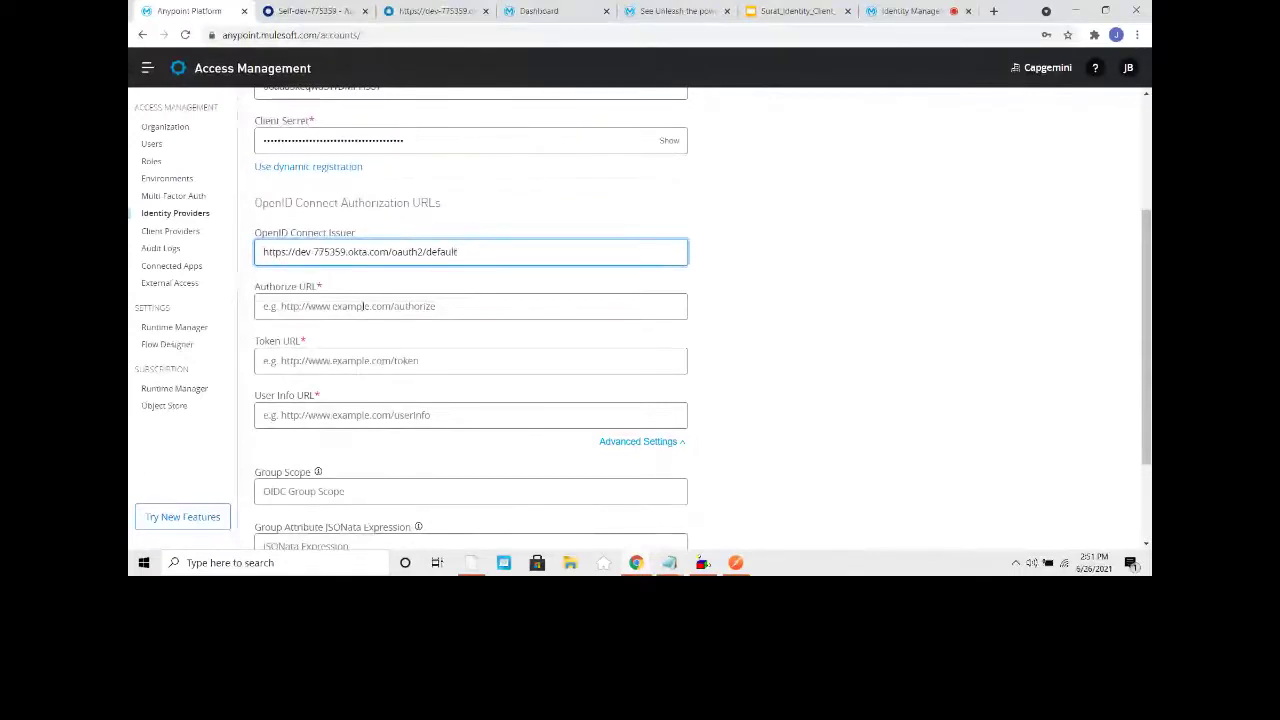
Fill the Authorize URL with the authorization endpoint from Okta's metadata document
key(ctrl+3)
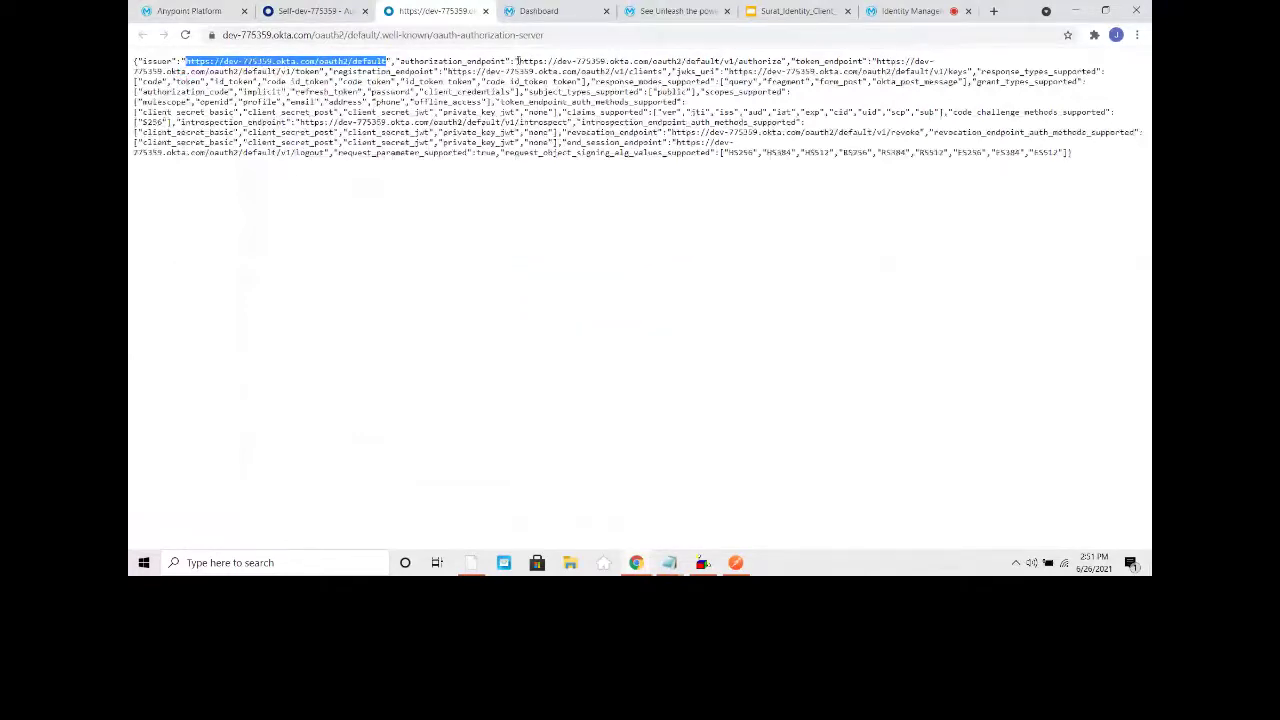
drag(517, 61, 784, 61)
key(ctrl+1)
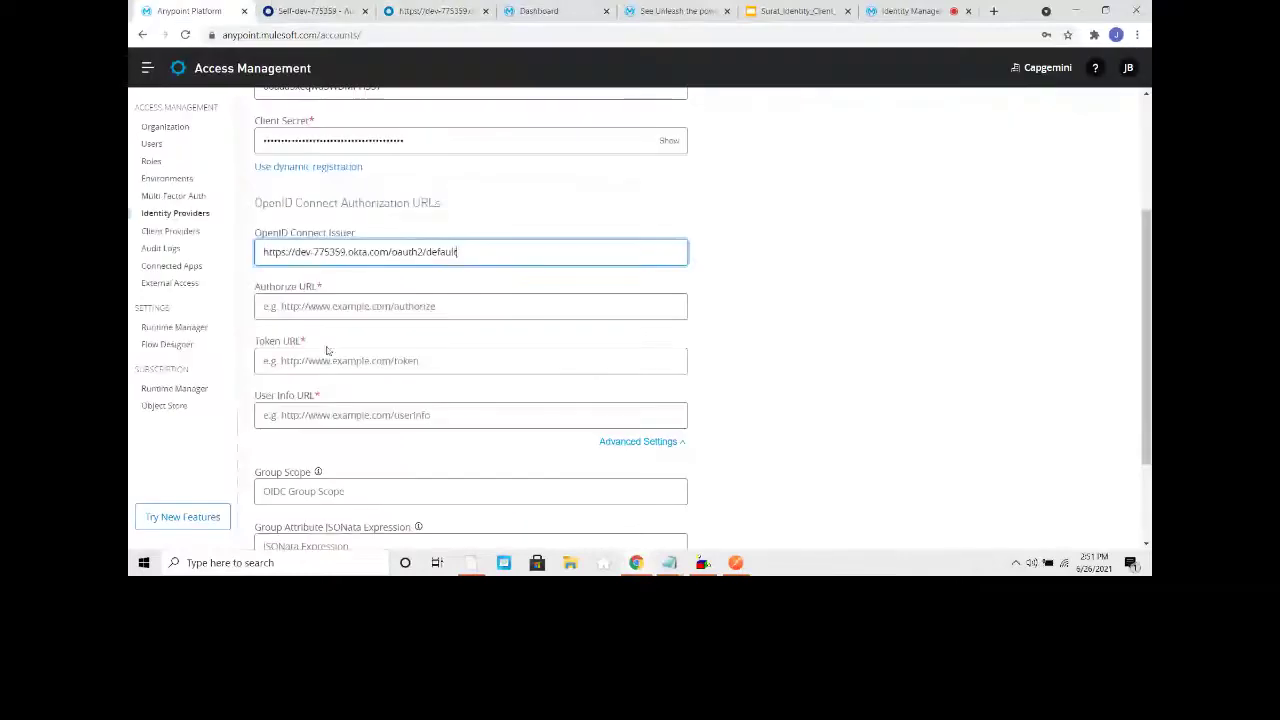
click(298, 305)
key(ctrl+v)
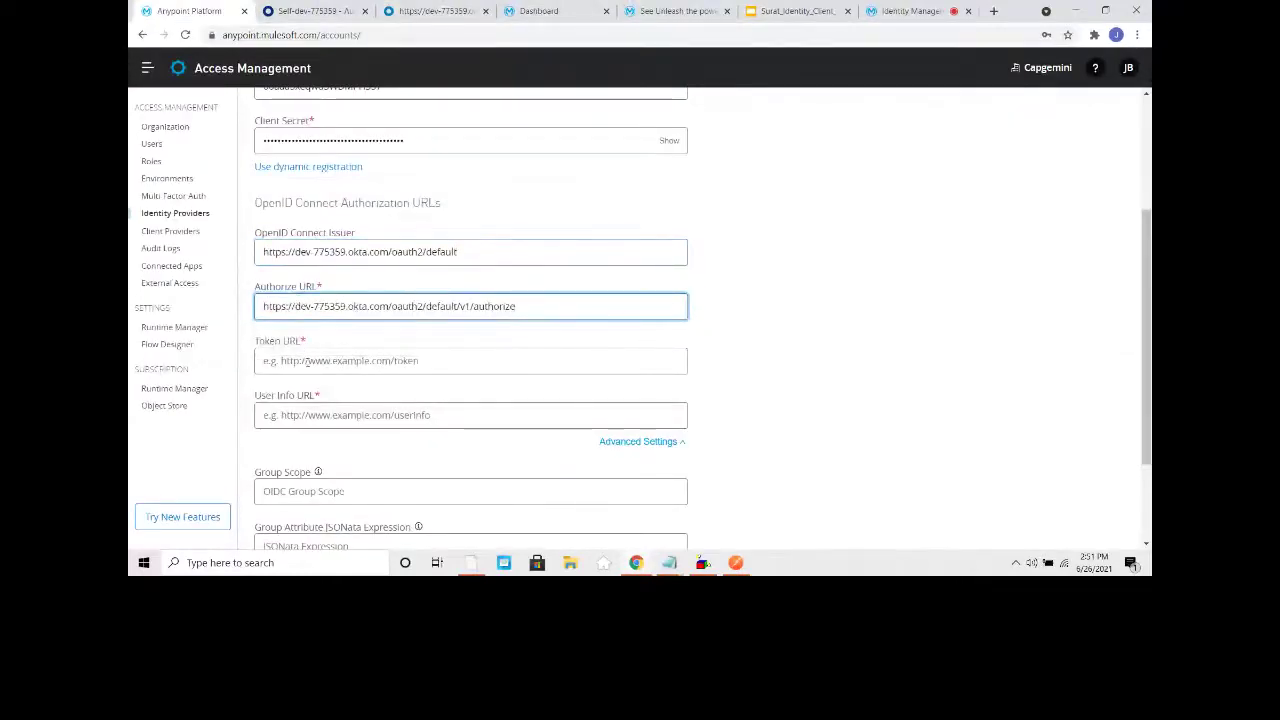
Fill the Token URL with the token endpoint and the User Info URL ending in userinfo
click(307, 362)
click(350, 388)
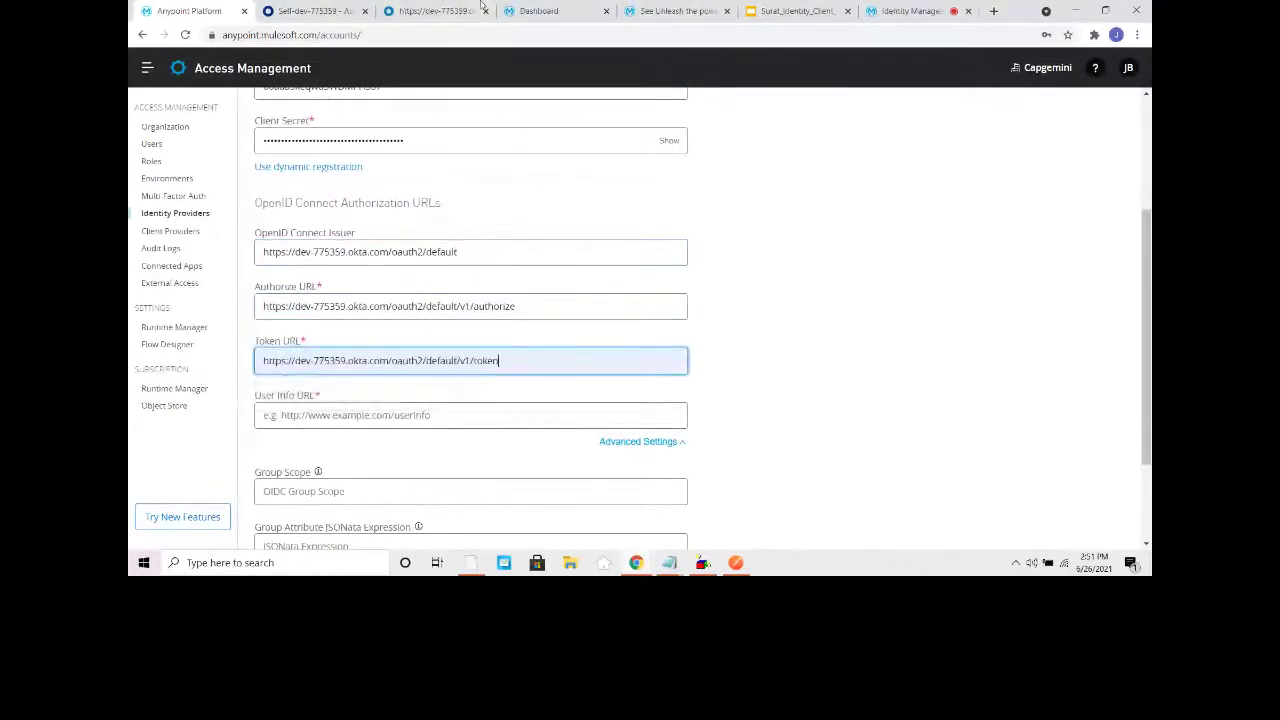
click(325, 415)
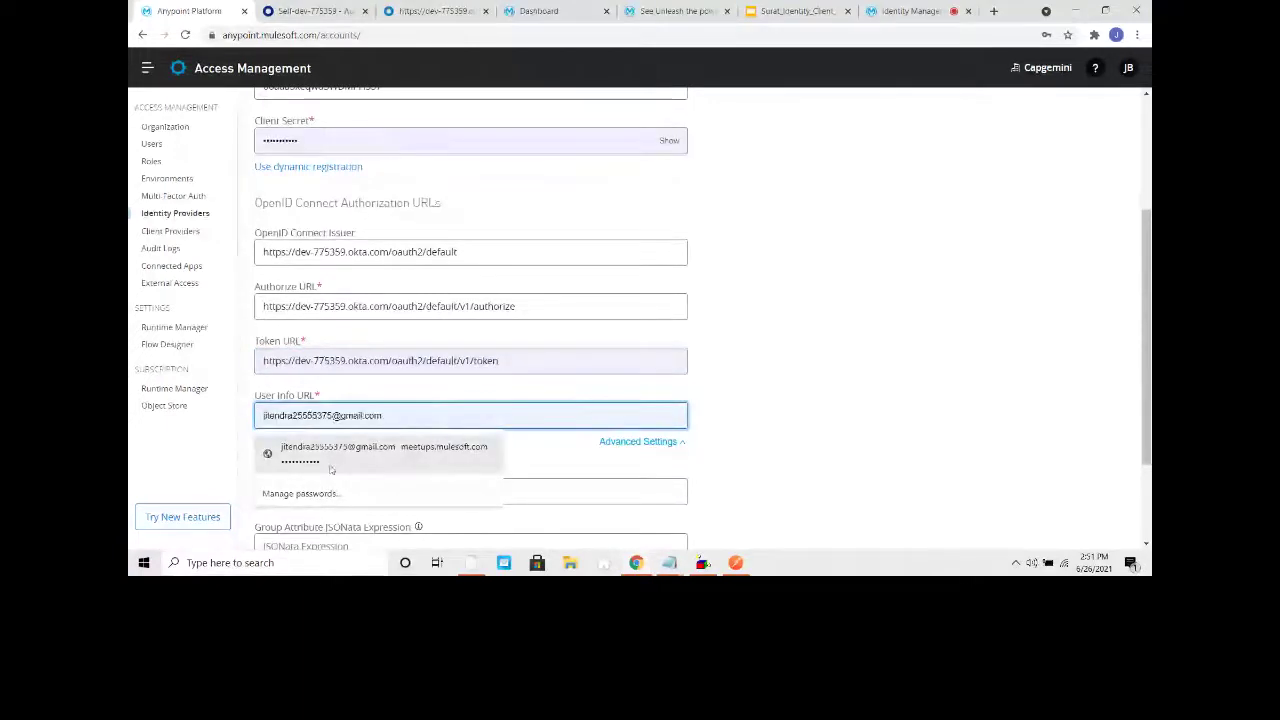
drag(520, 360, 262, 362)
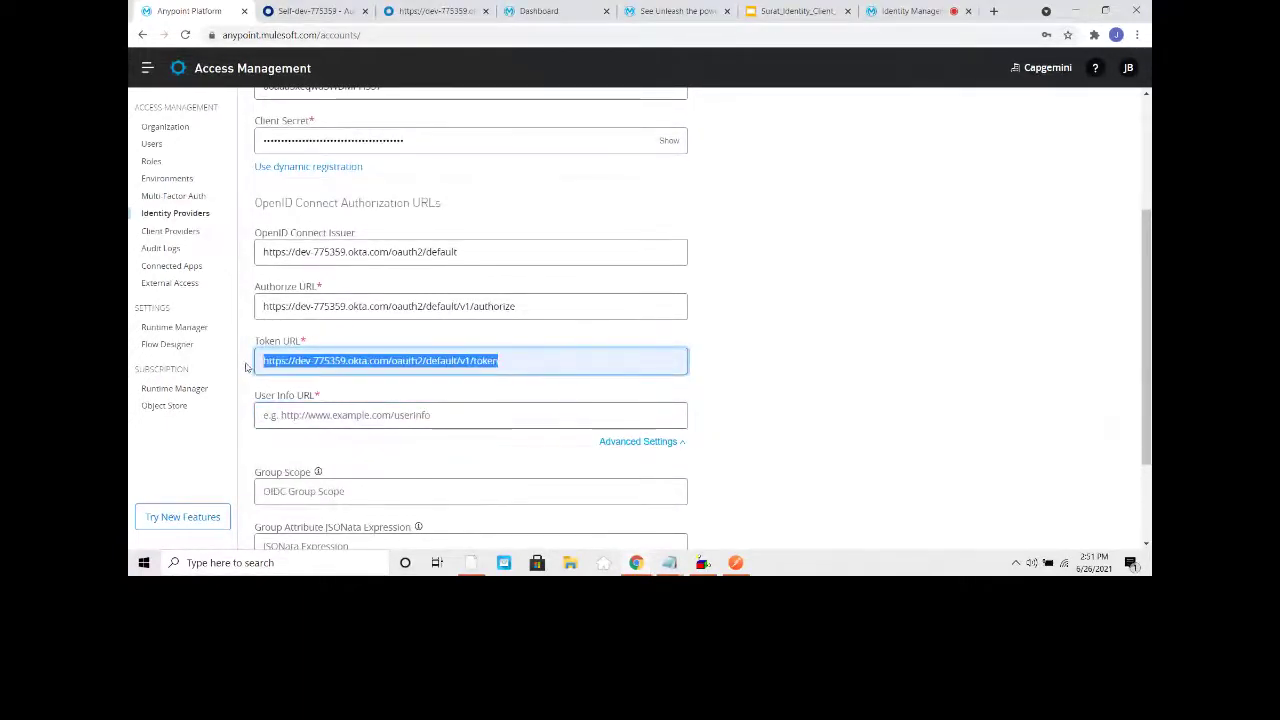
click(302, 418)
key(ctrl+v)
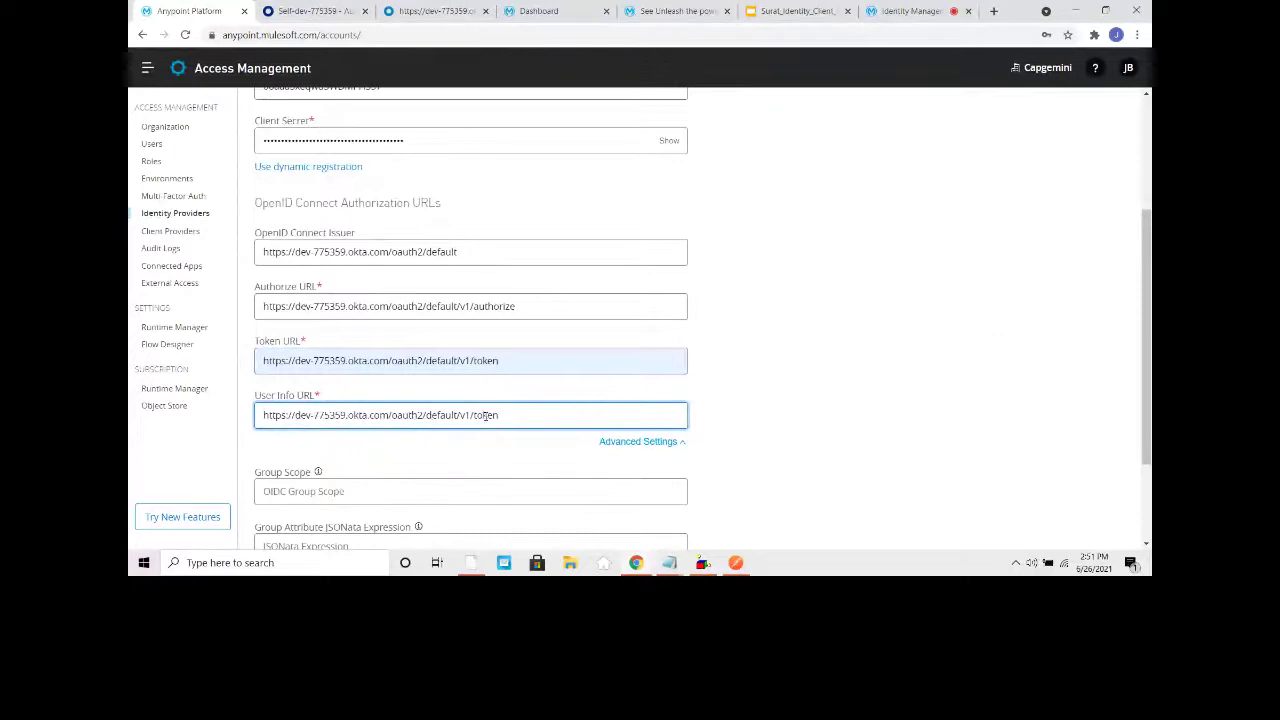
double_click(485, 415)
text(us)
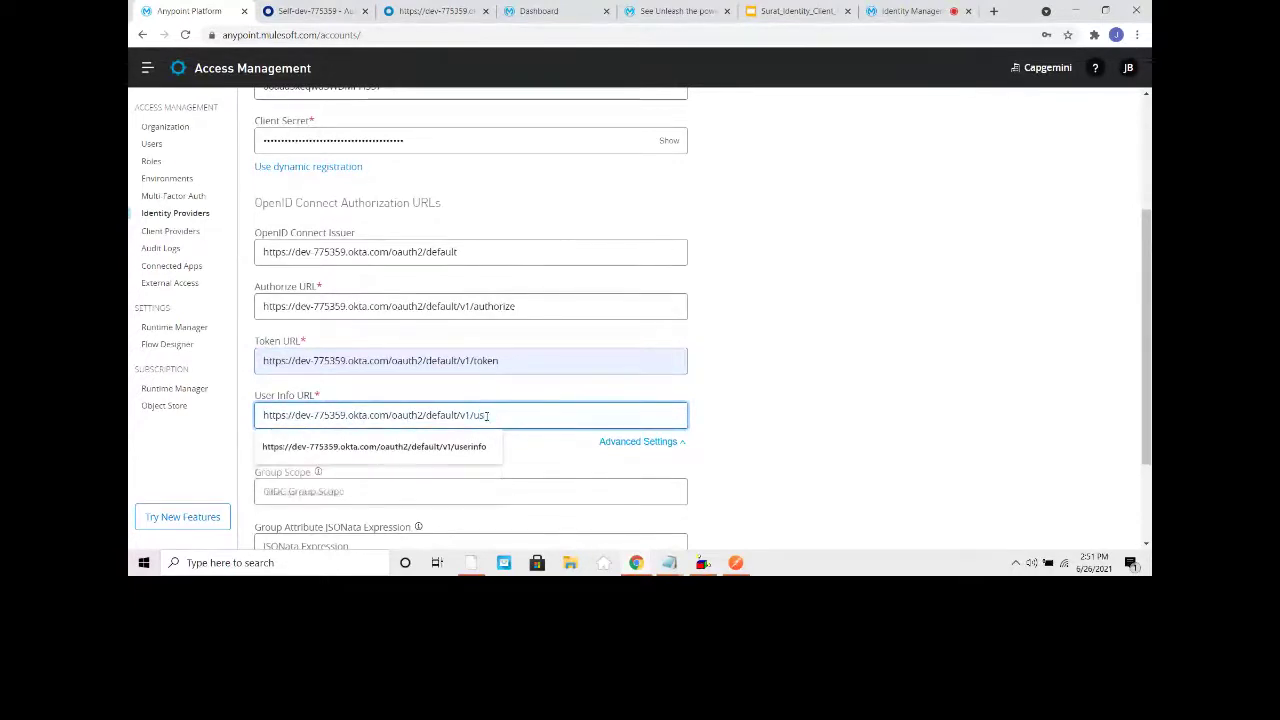
text(erinfo)
Save the Okta OpenID Connect provider and reopen its settings
scroll(543, 280, down, 2)
scroll(654, 380, up, 4)
scroll(654, 380, down, 4)
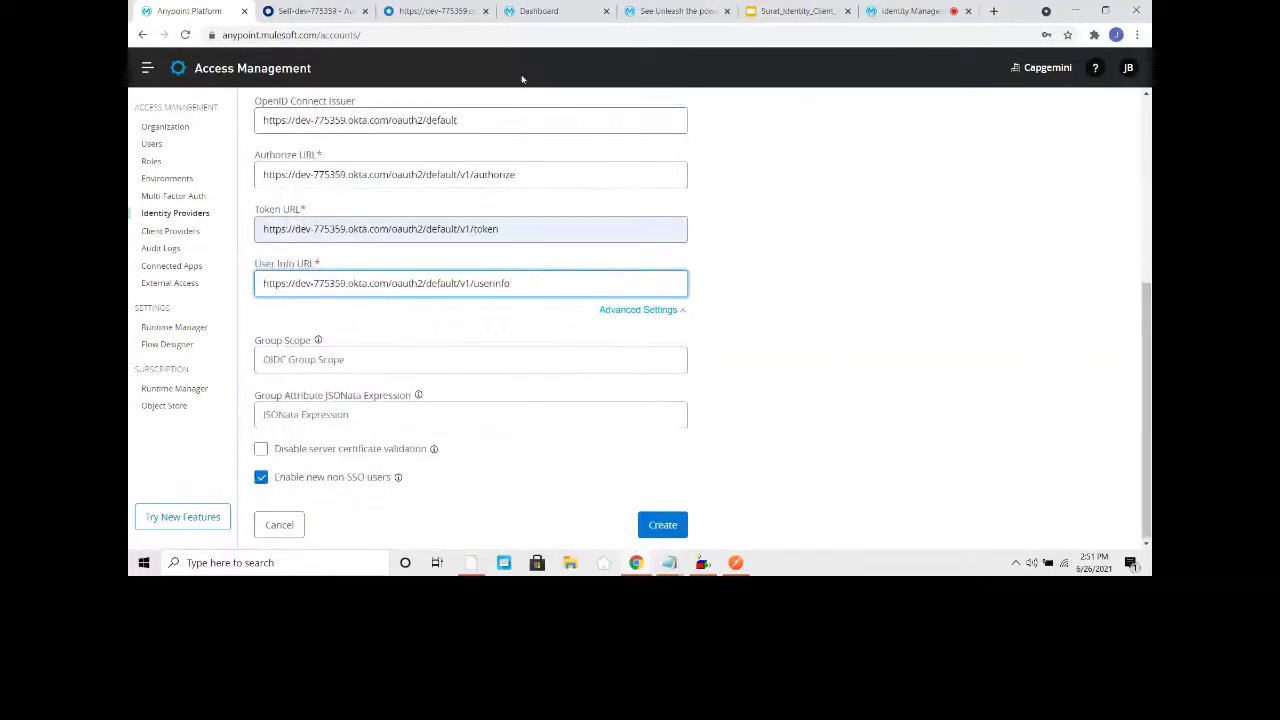
click(663, 526)
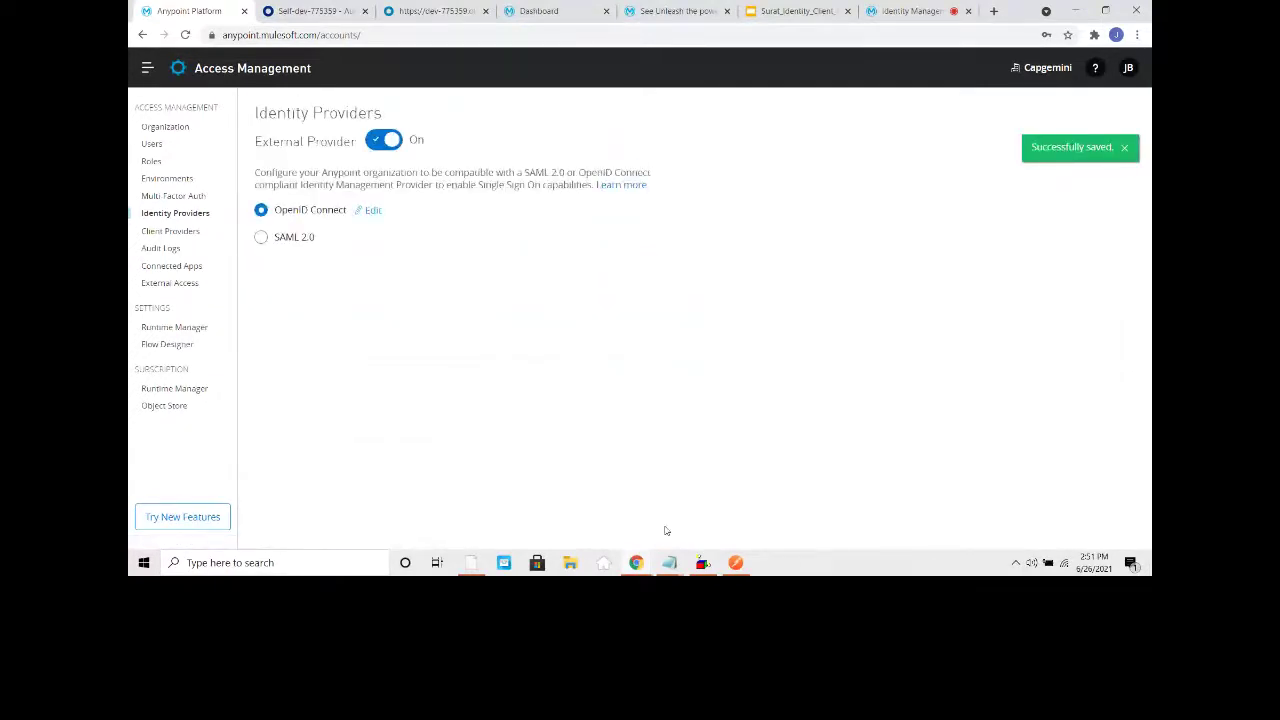
click(372, 210)
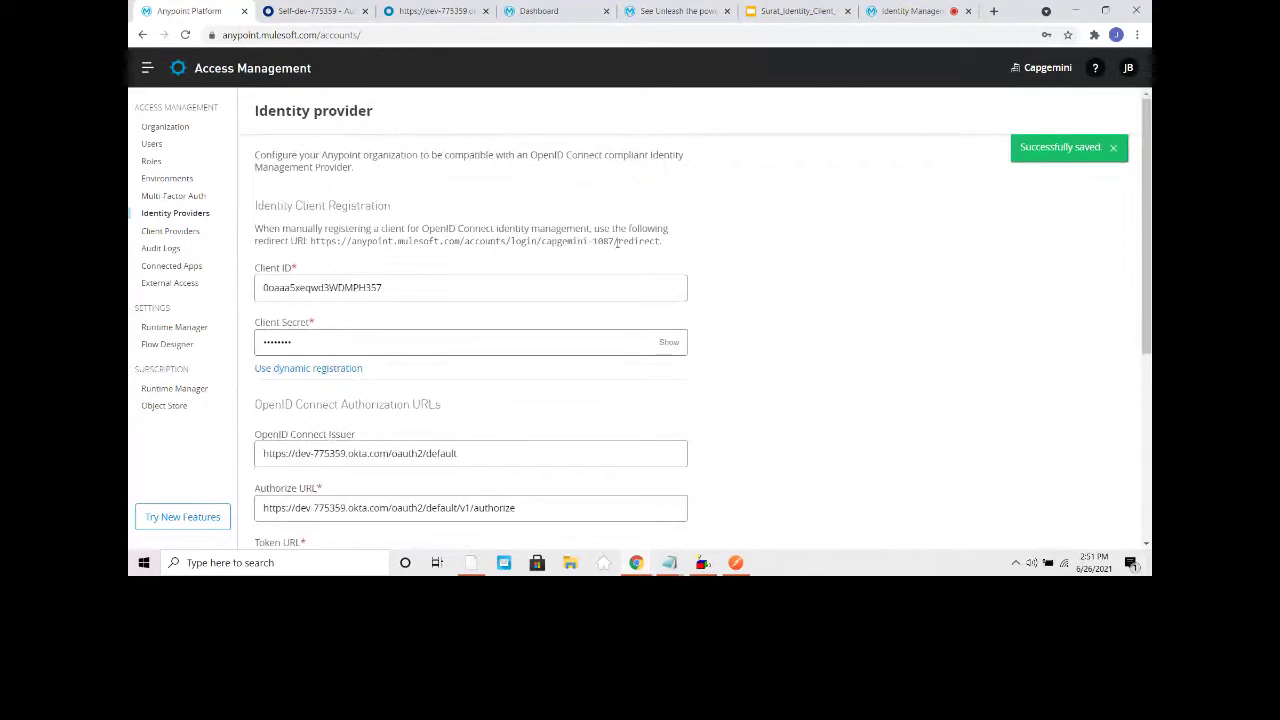
Copy the organization's login URL and load it in a new Microsoft Edge window
drag(613, 241, 310, 241)
key(ctrl+c)
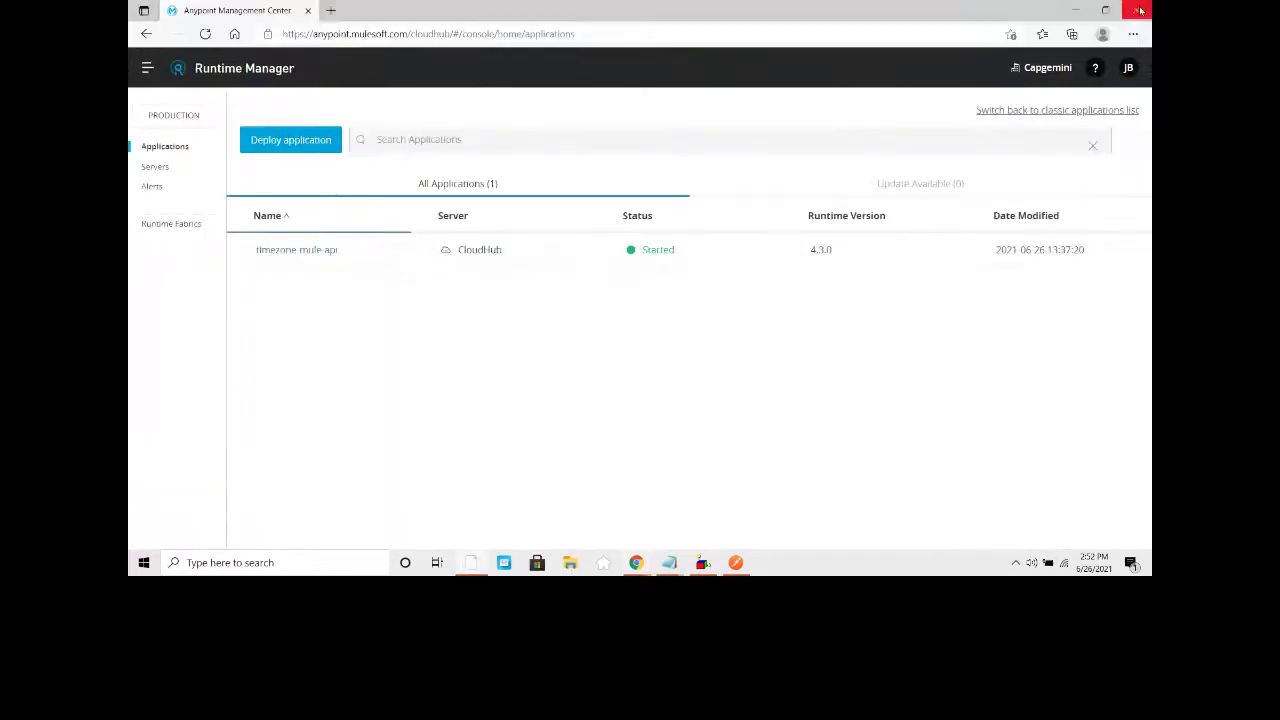
click(1140, 10)
key(super)
text(edg)
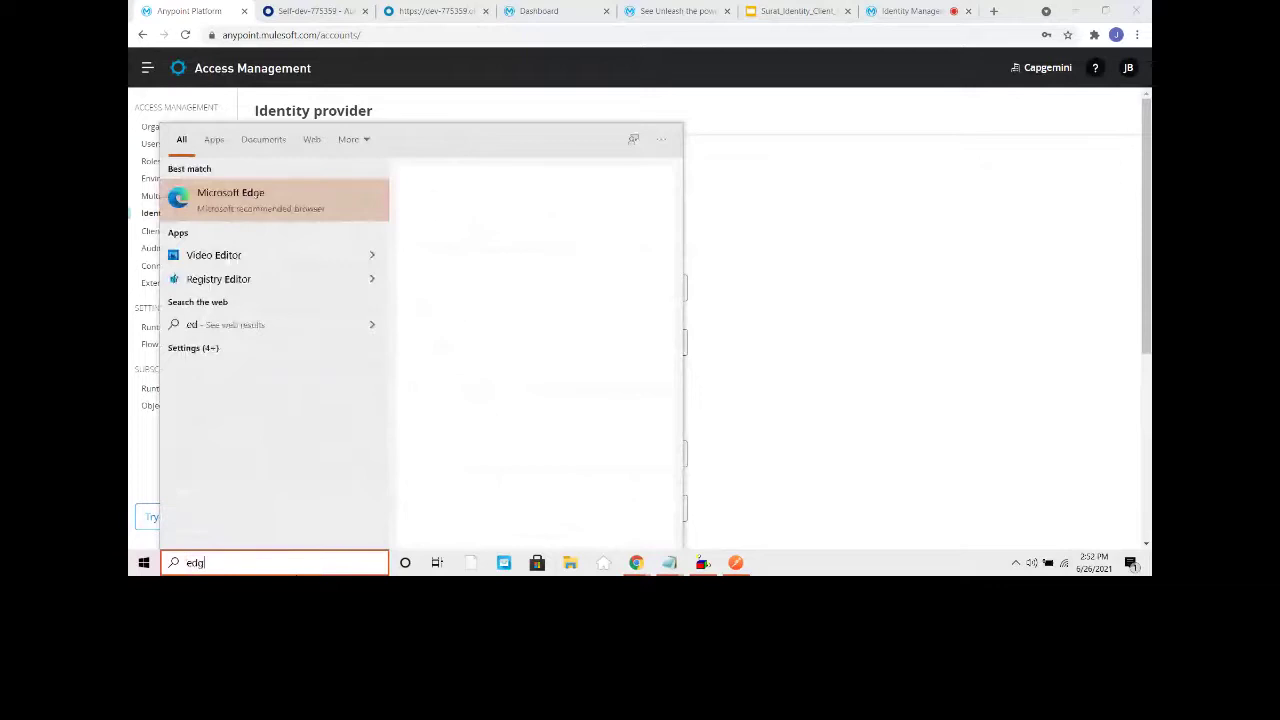
key(Return)
key(ctrl+v)
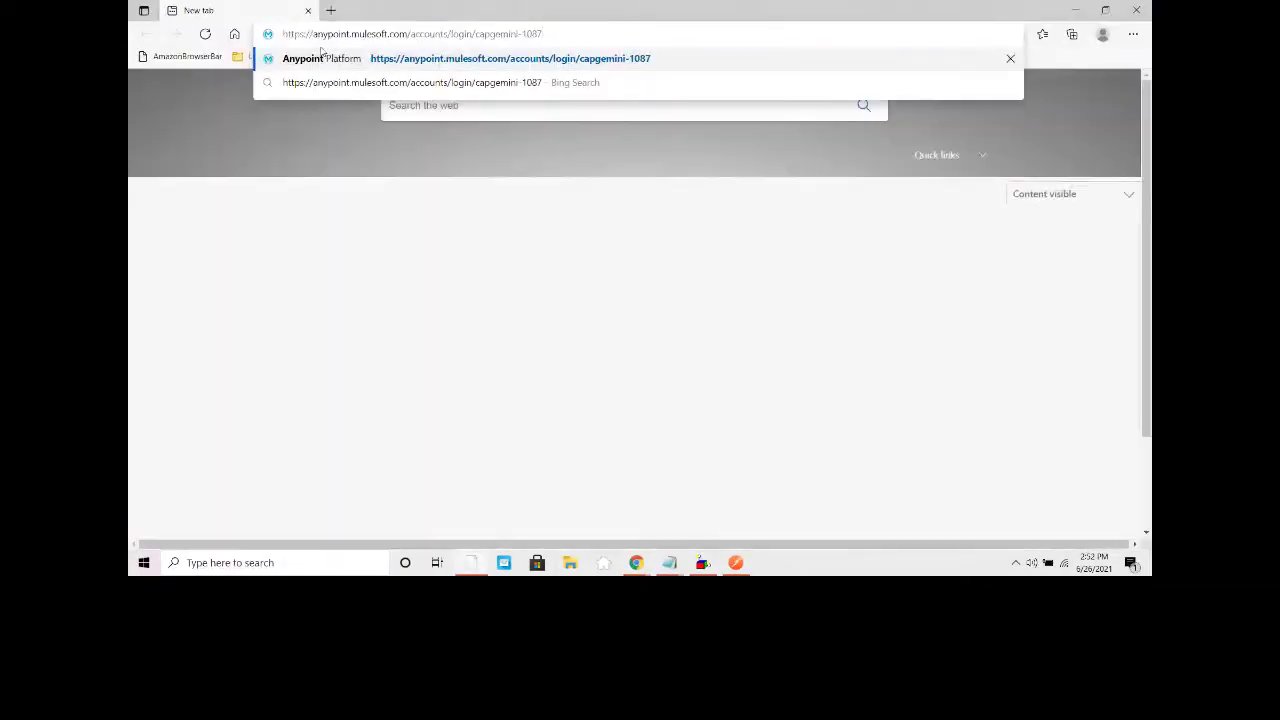
key(Return)
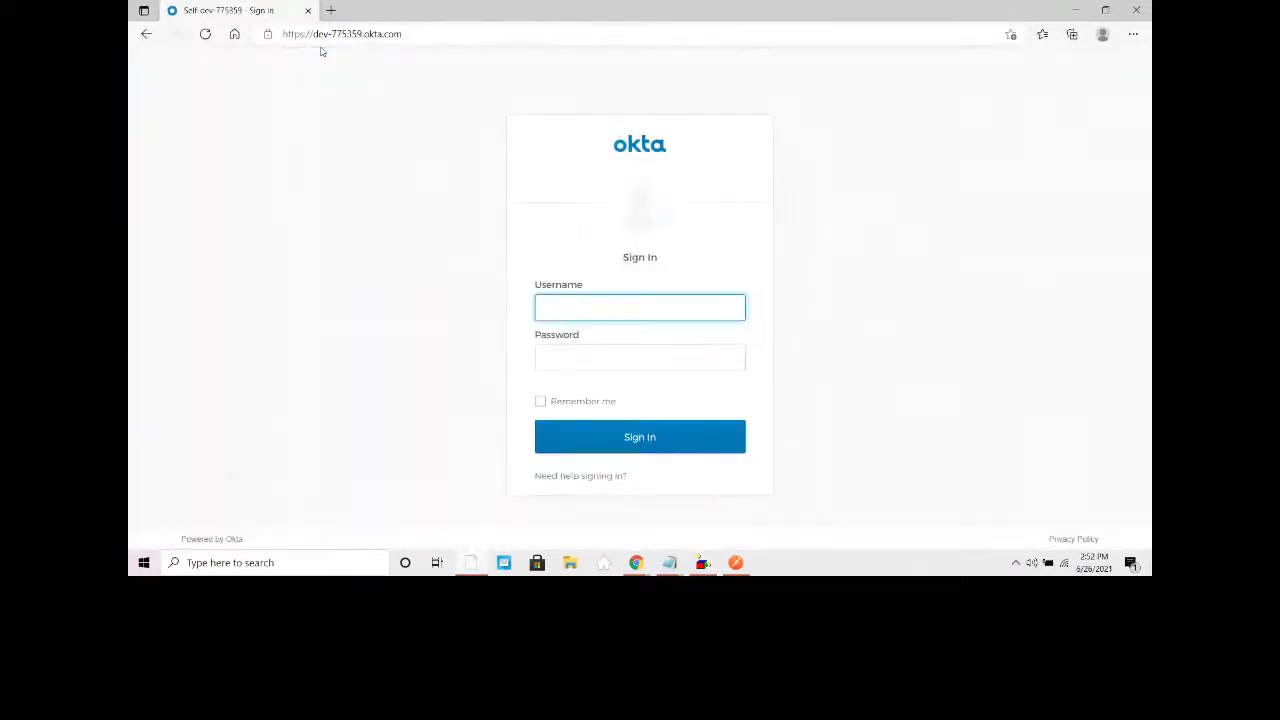
Sign in on the Okta page with the saved username and the account password
text(jite)
key(Down)
key(Return)
key(Tab)
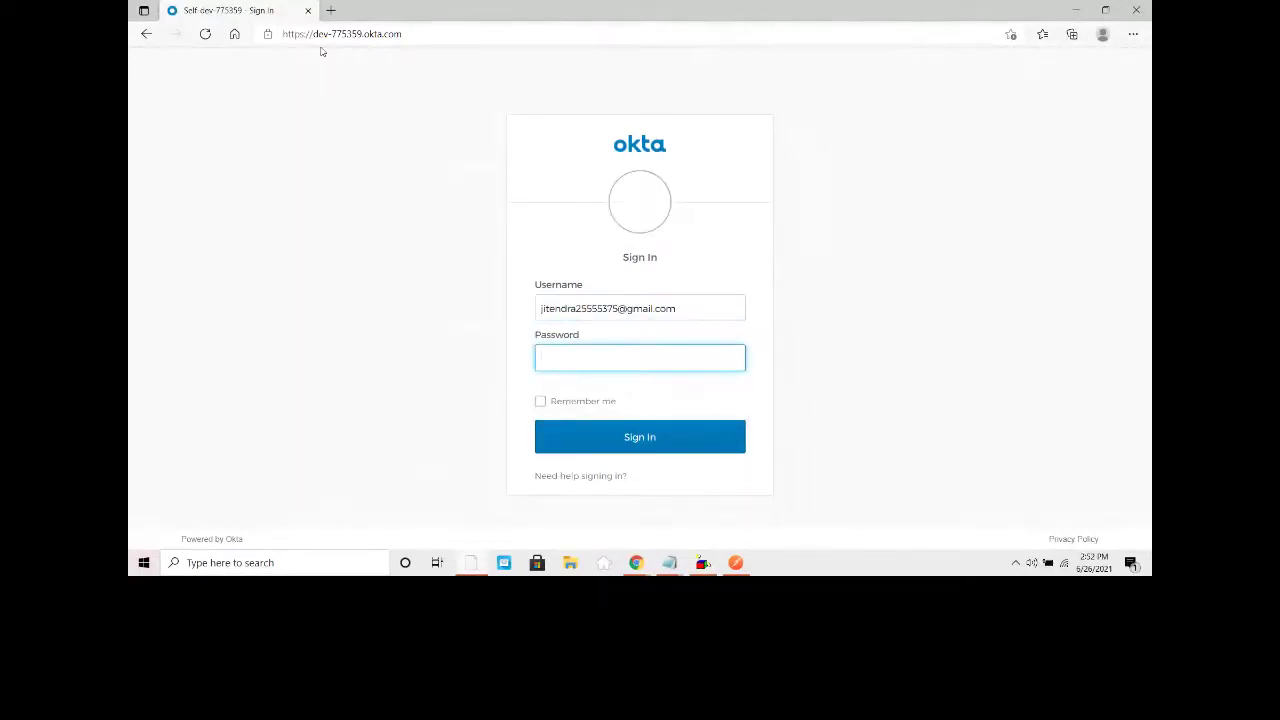
text(•)
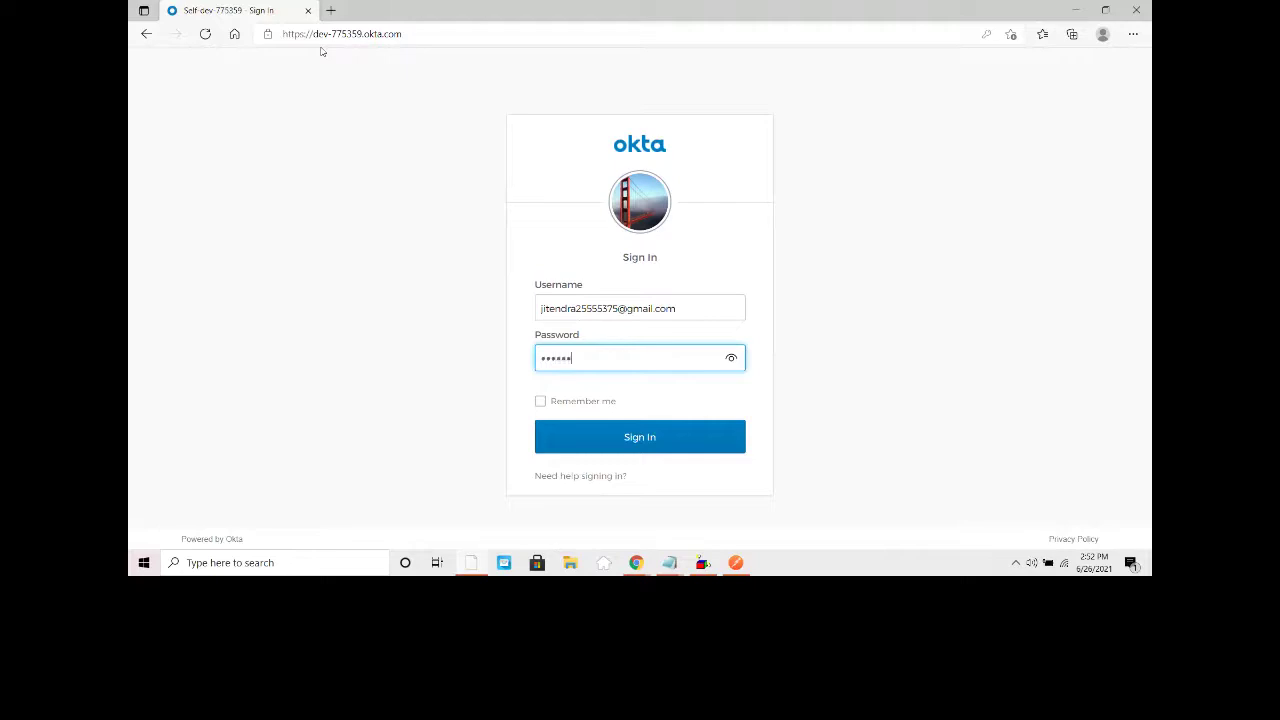
text(••••••••••)
key(Return)
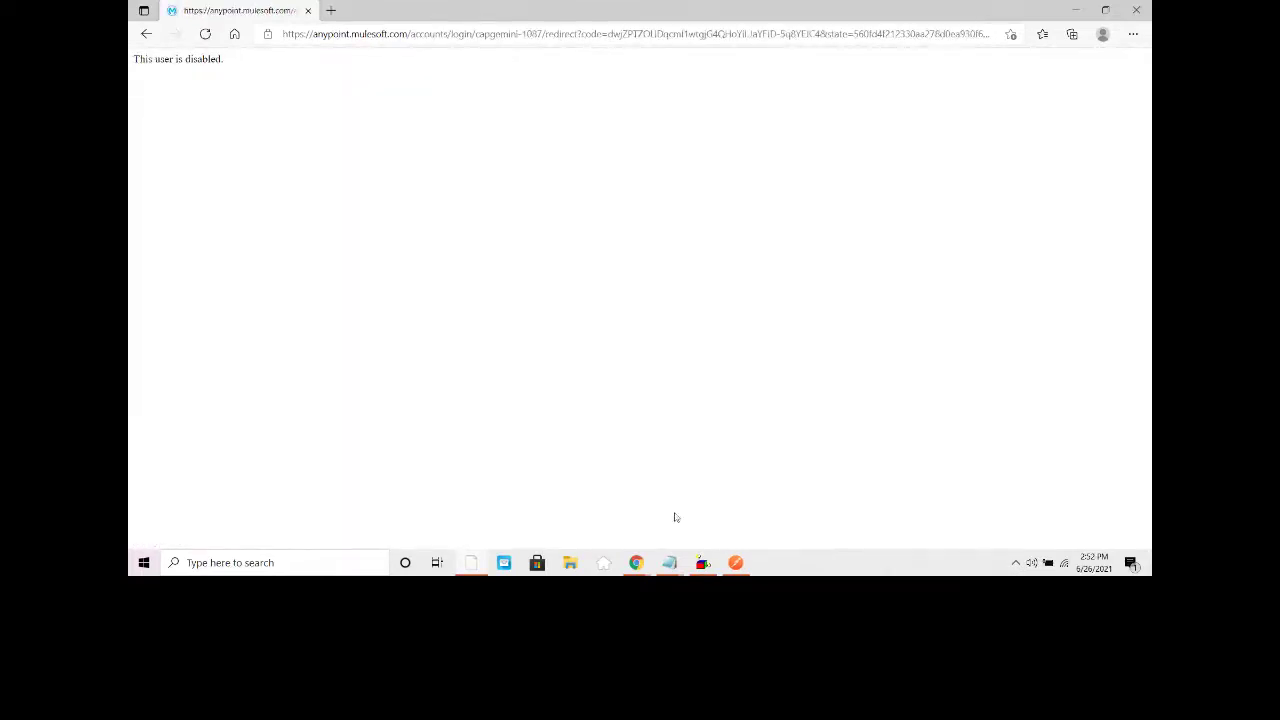
Enable the disabled Okta-federated user in the organization's Users list
mouse_move(644, 557)
click(545, 533)
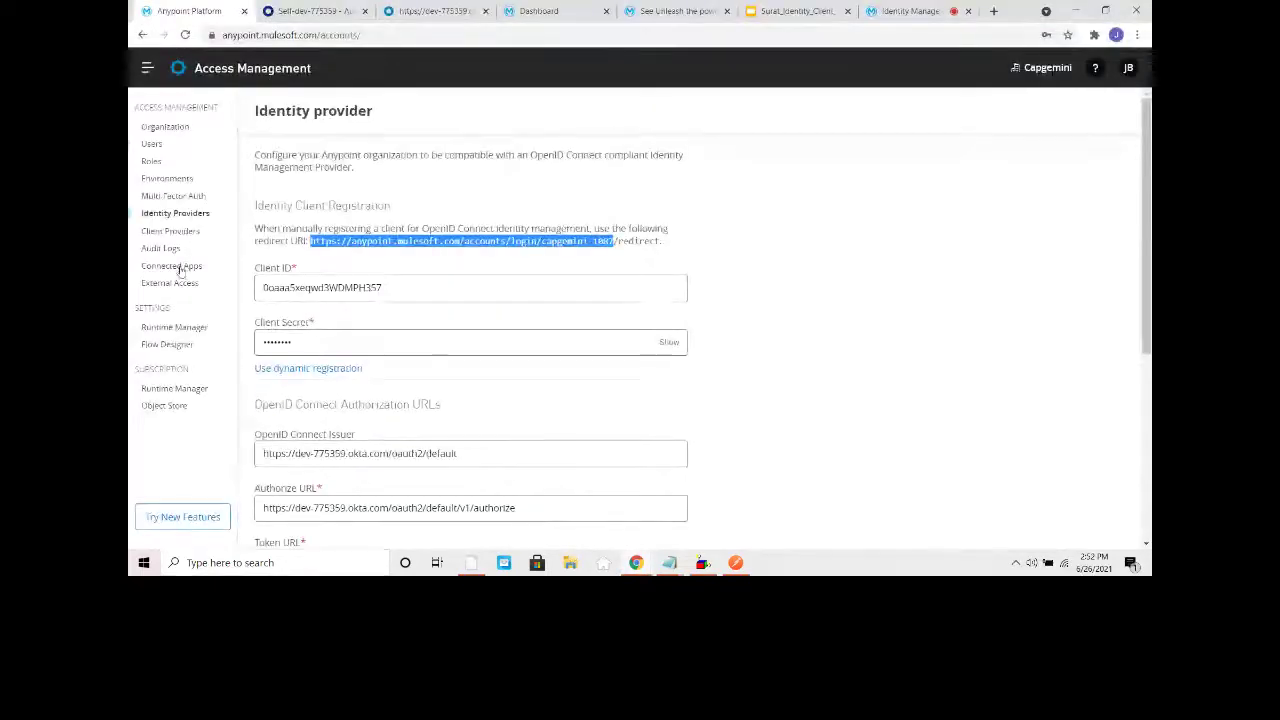
click(153, 146)
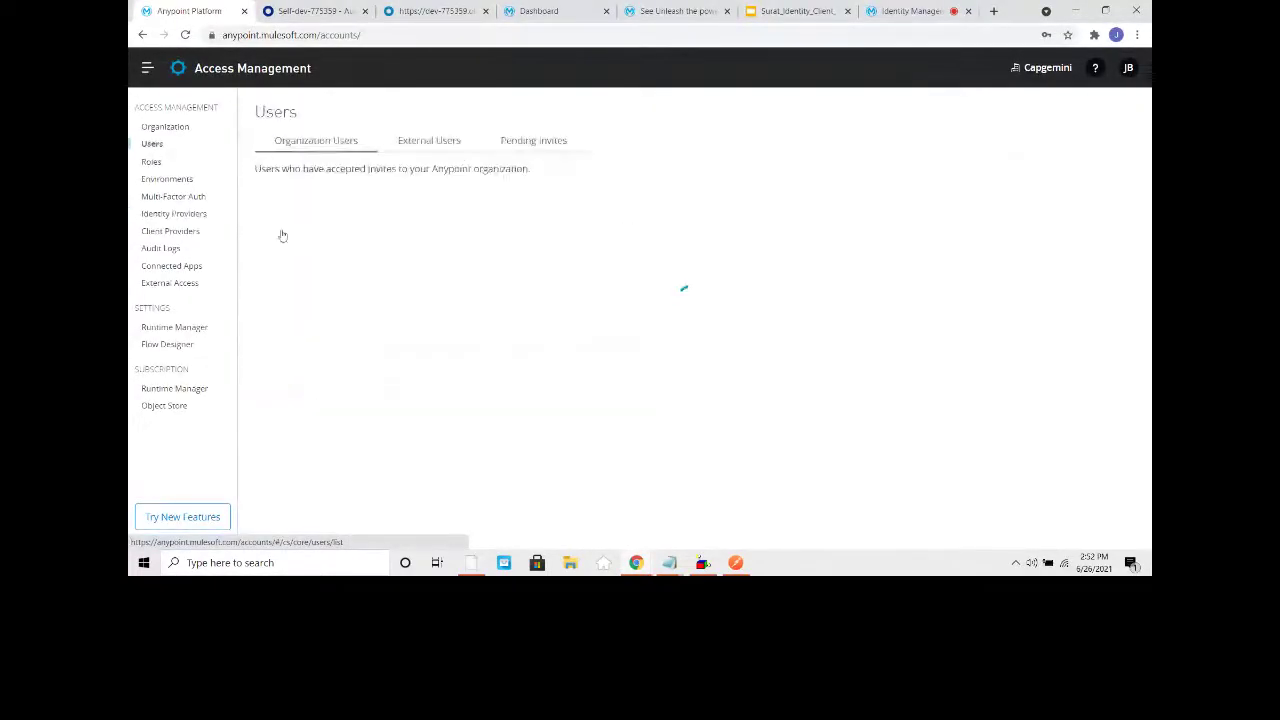
click(270, 310)
click(361, 198)
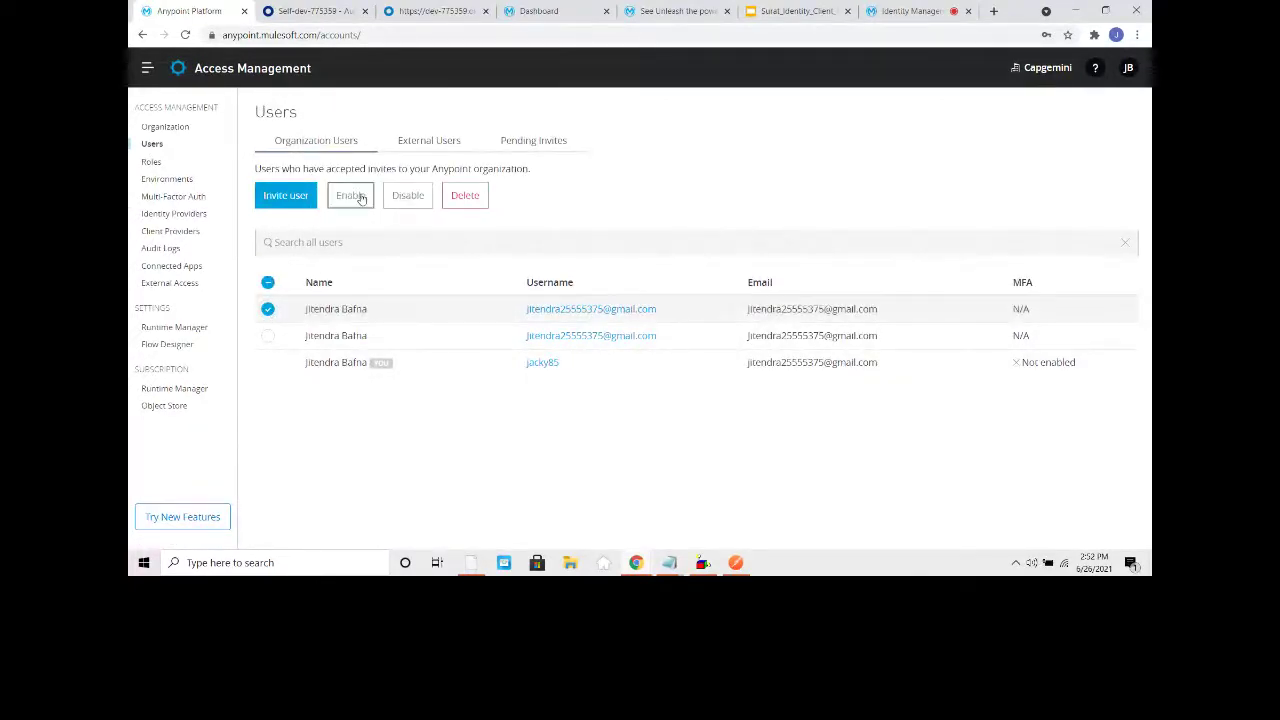
Reload the login page in Edge to retry, then close the error window
click(468, 564)
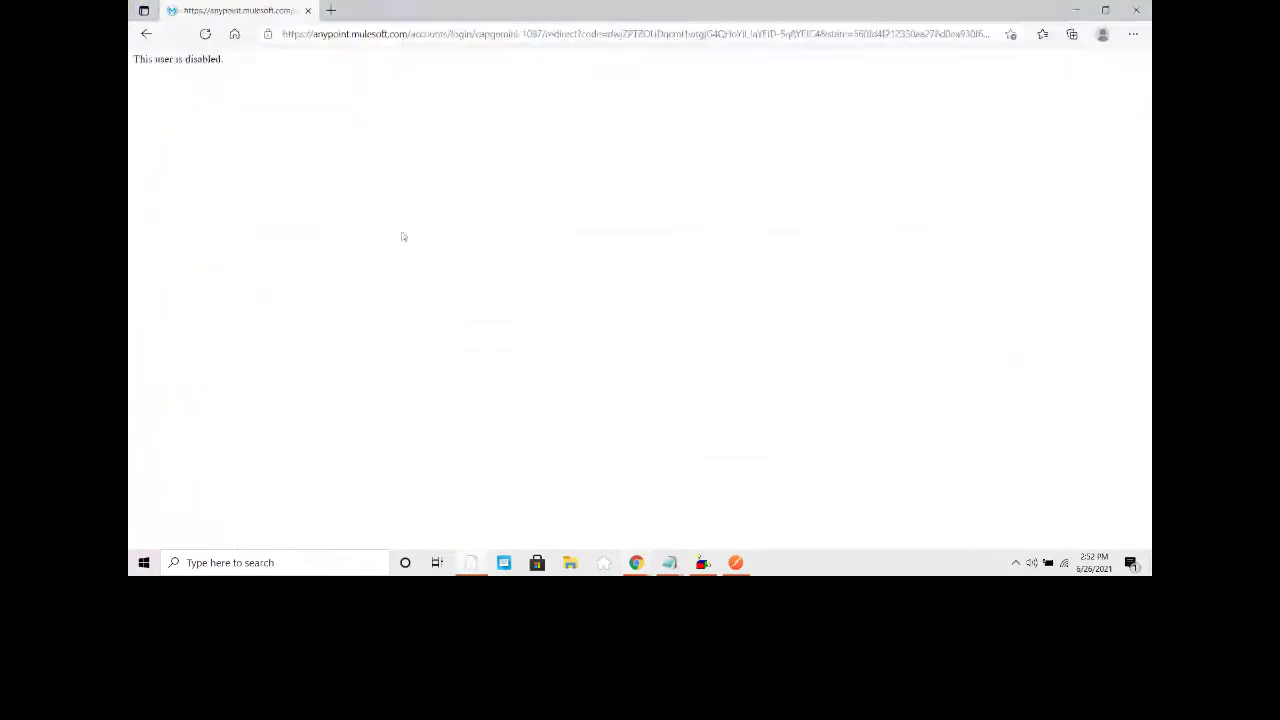
click(414, 42)
key(Return)
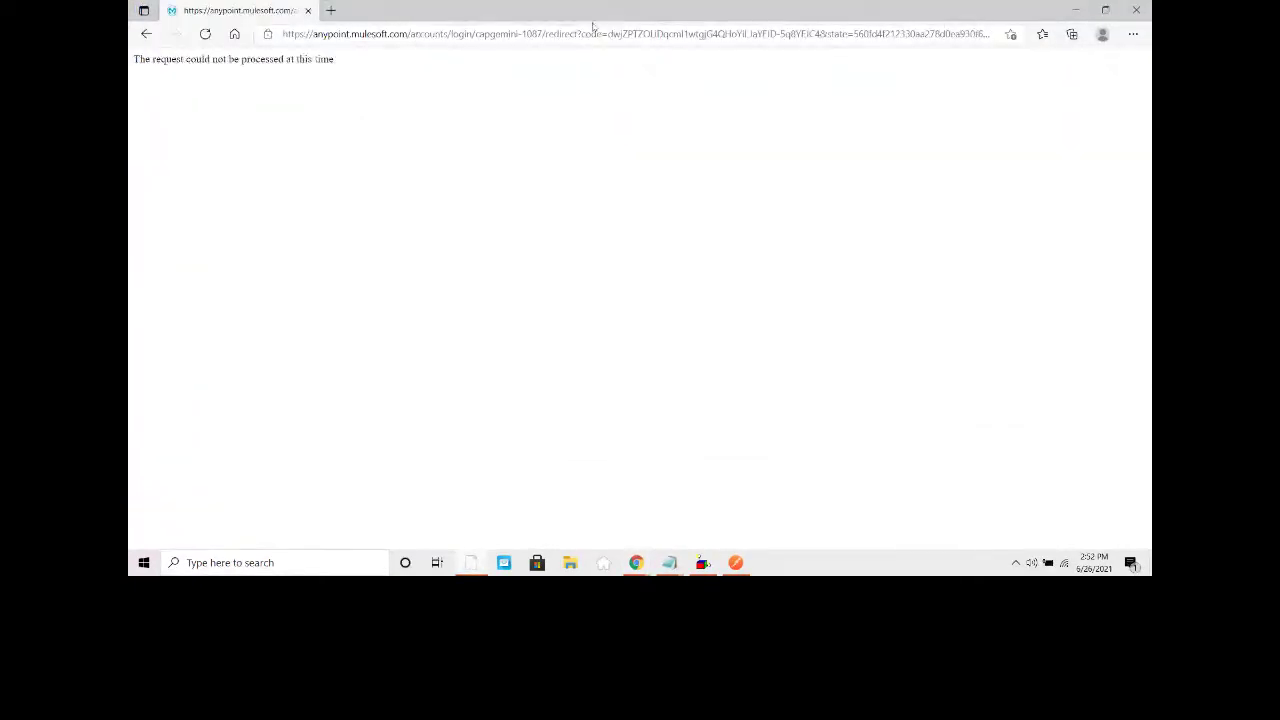
click(932, 36)
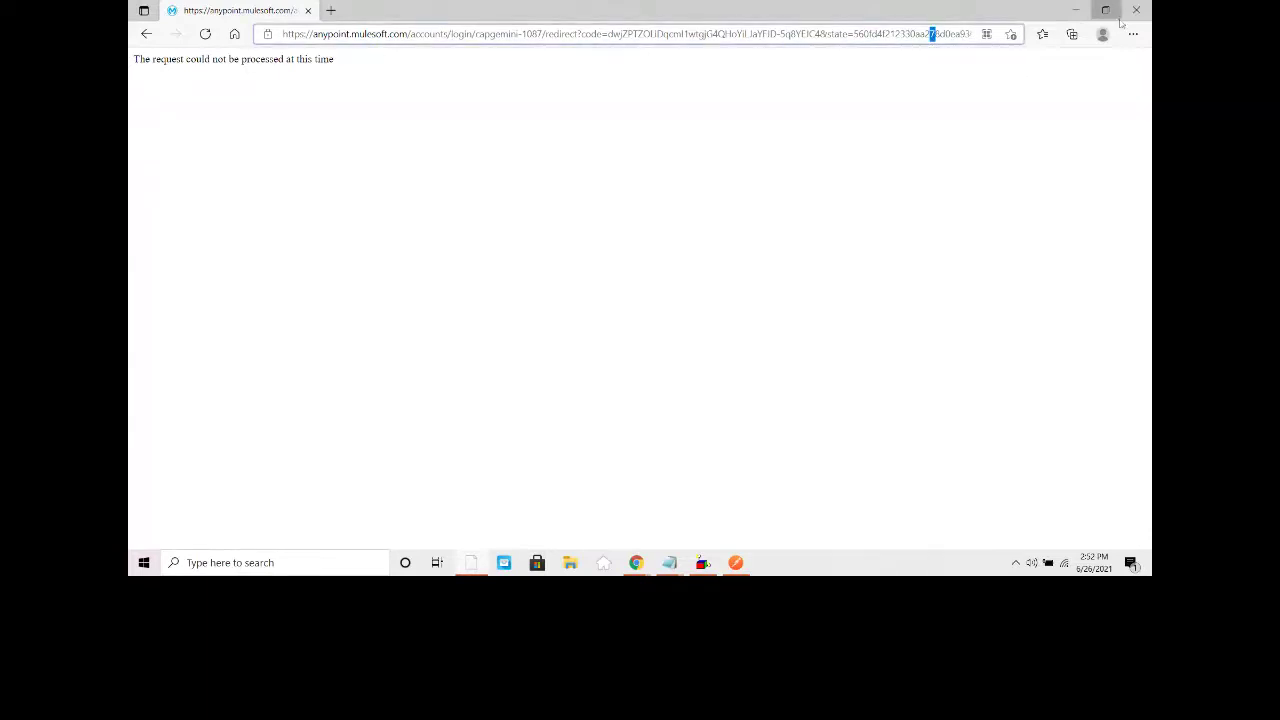
click(1136, 12)
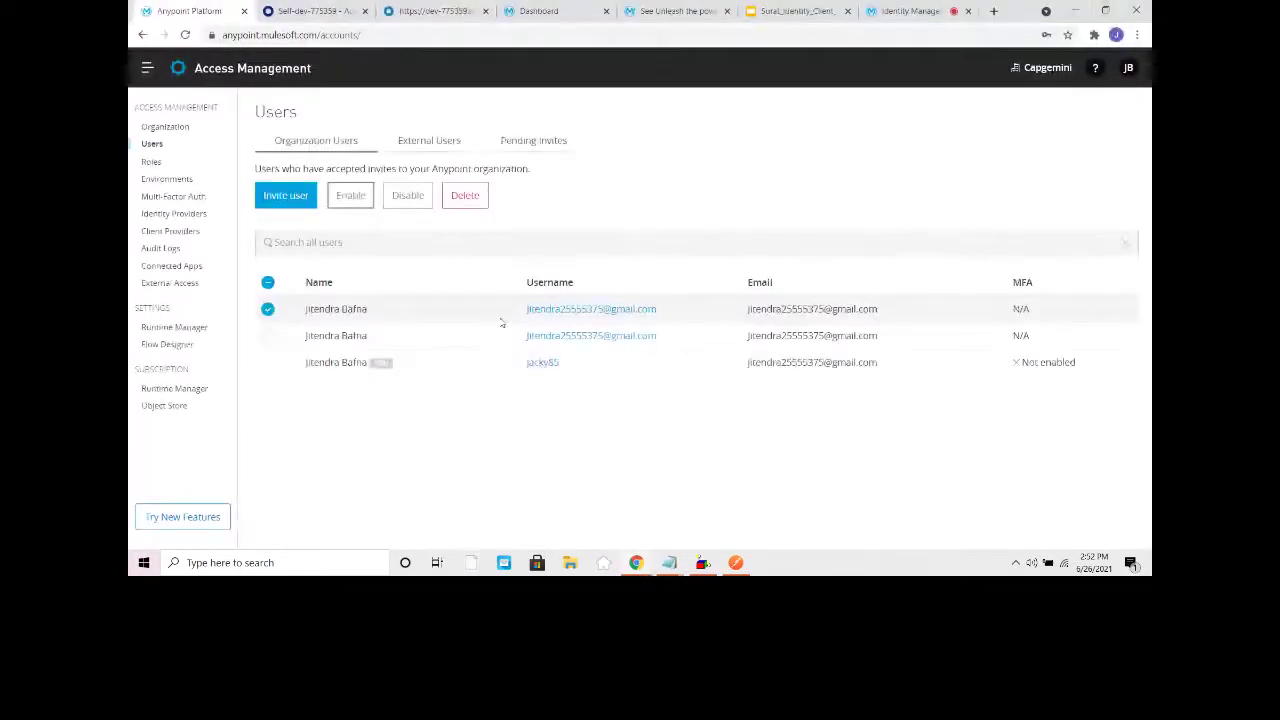
Load the organization's login URL in a fresh Microsoft Edge window
click(264, 564)
text(ed)
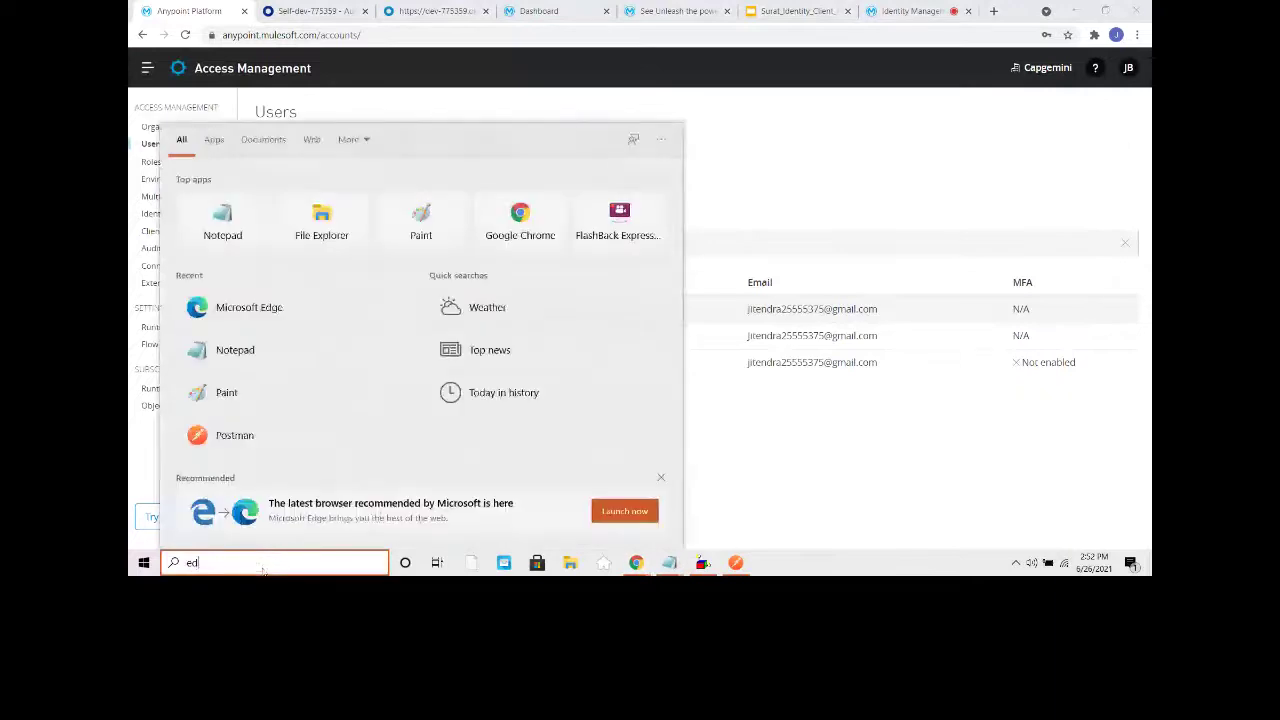
key(Escape)
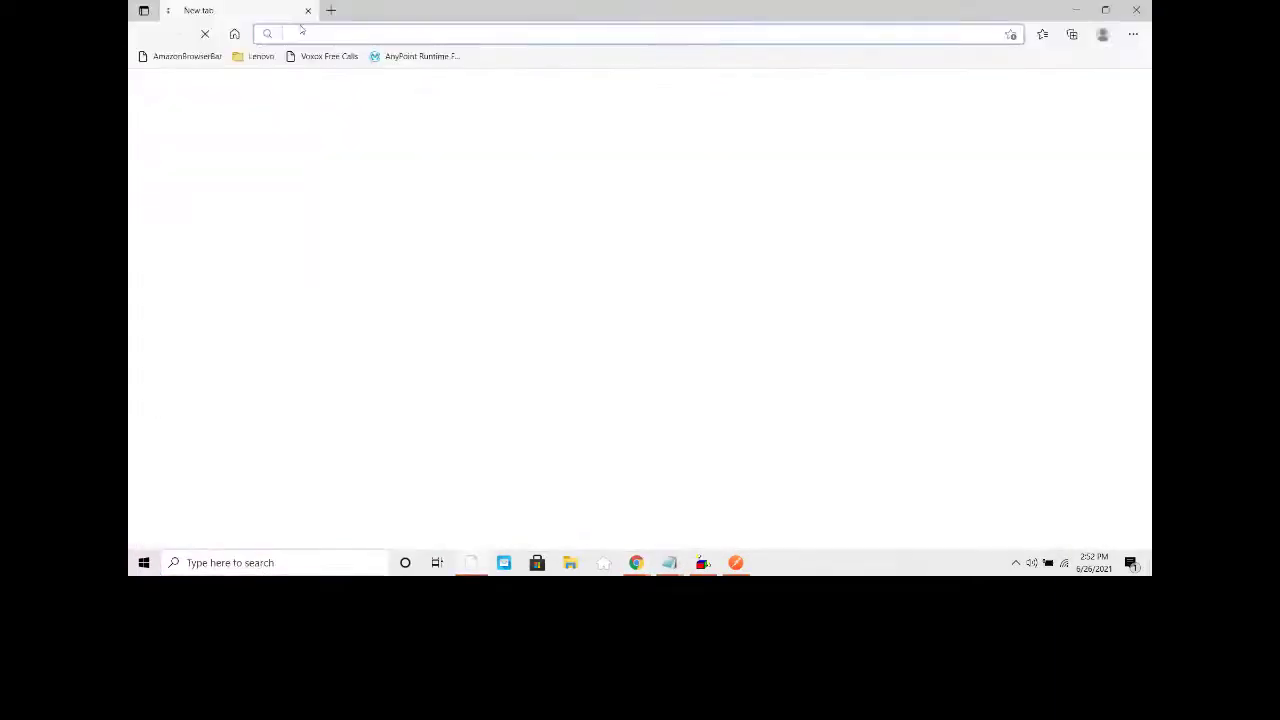
key(ctrl+v)
key(Return)
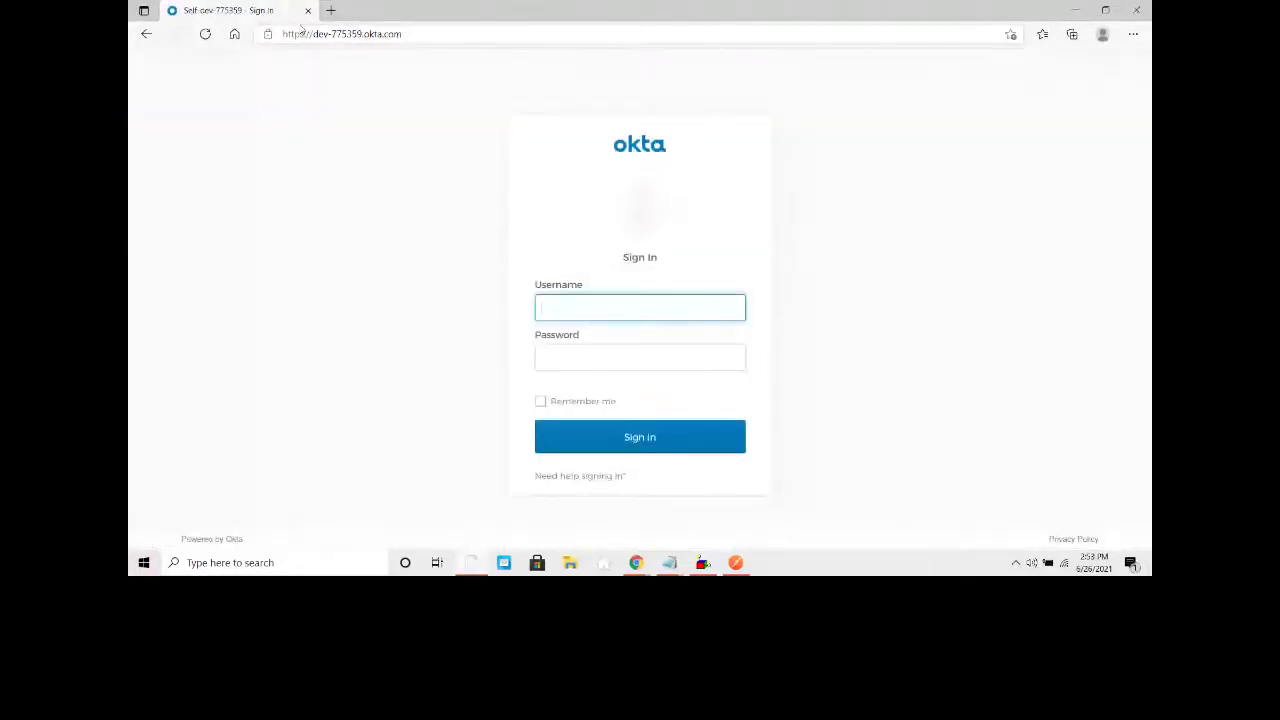
Sign in through Okta with the saved username and password, then view Exchange's Provided by MuleSoft assets
click(590, 308)
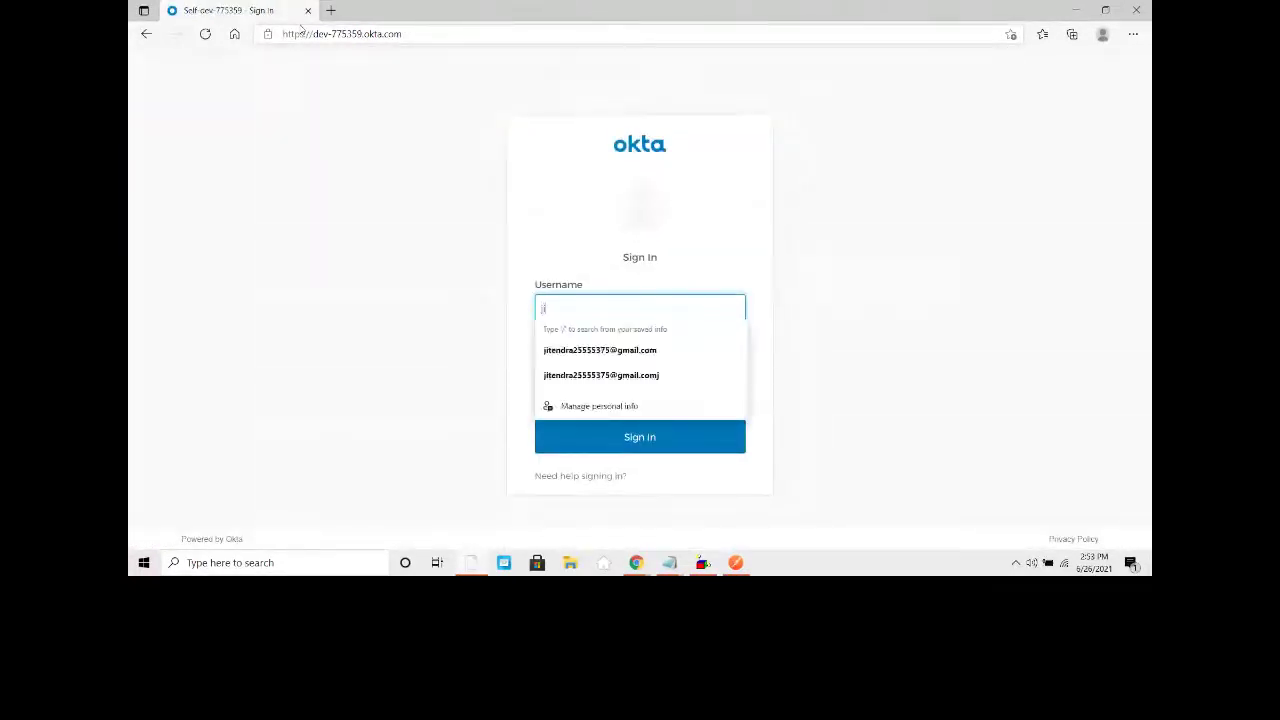
click(578, 351)
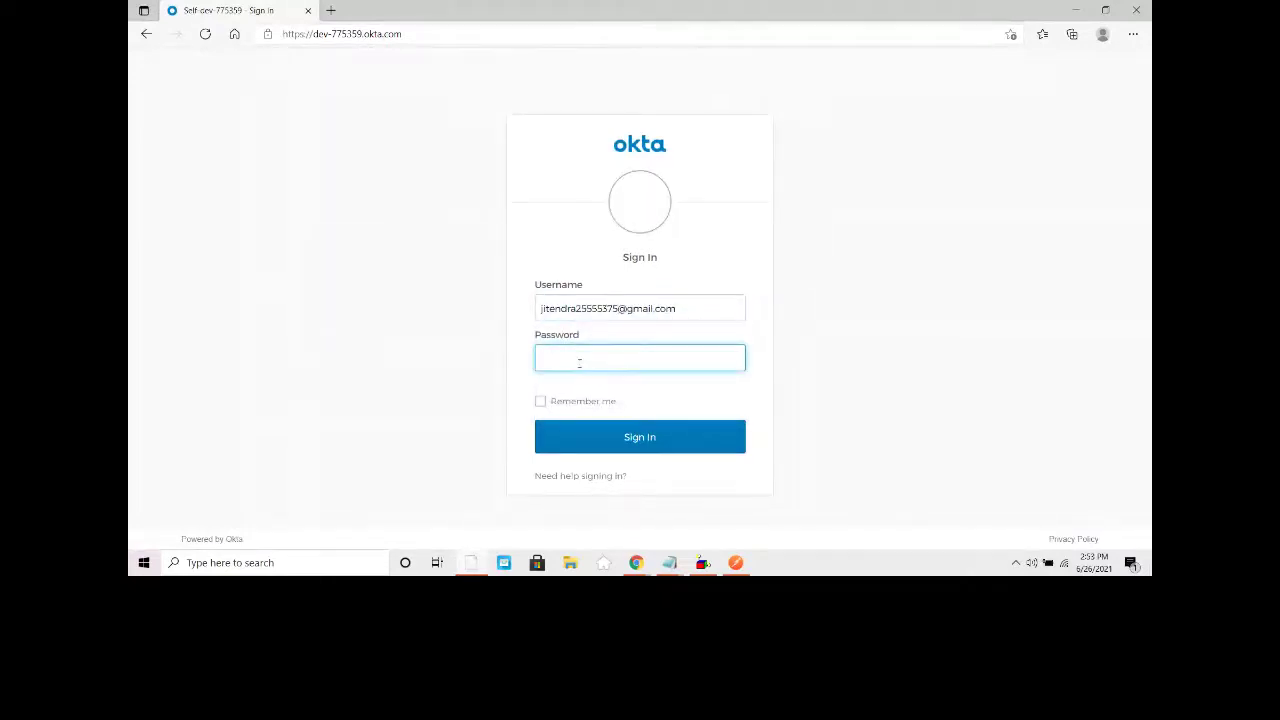
text(••••••••••••)
key(Return)
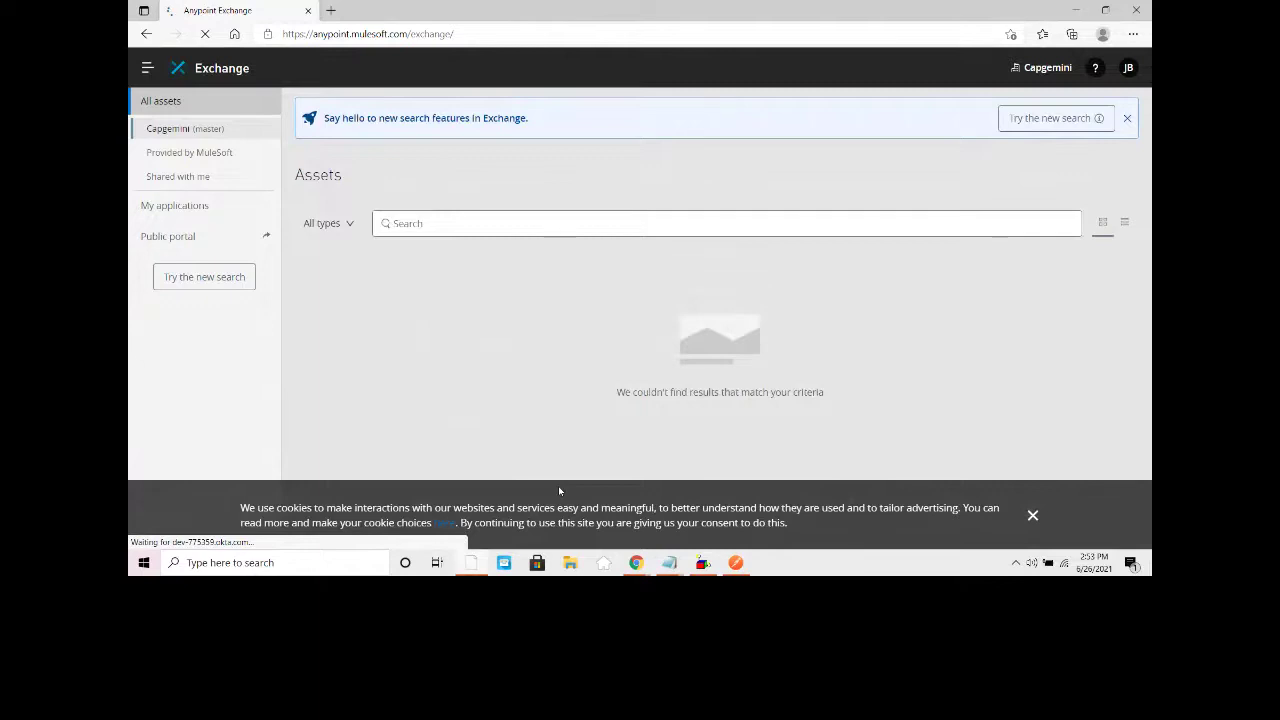
click(181, 151)
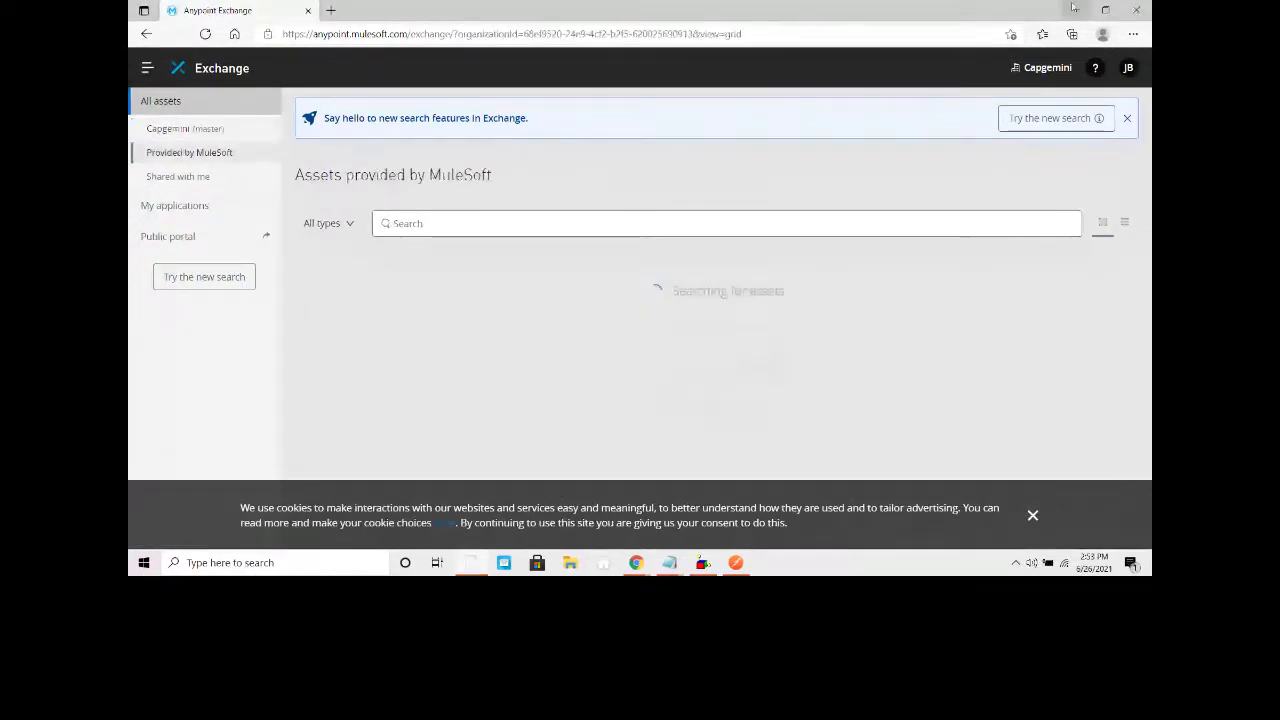
click(1074, 9)
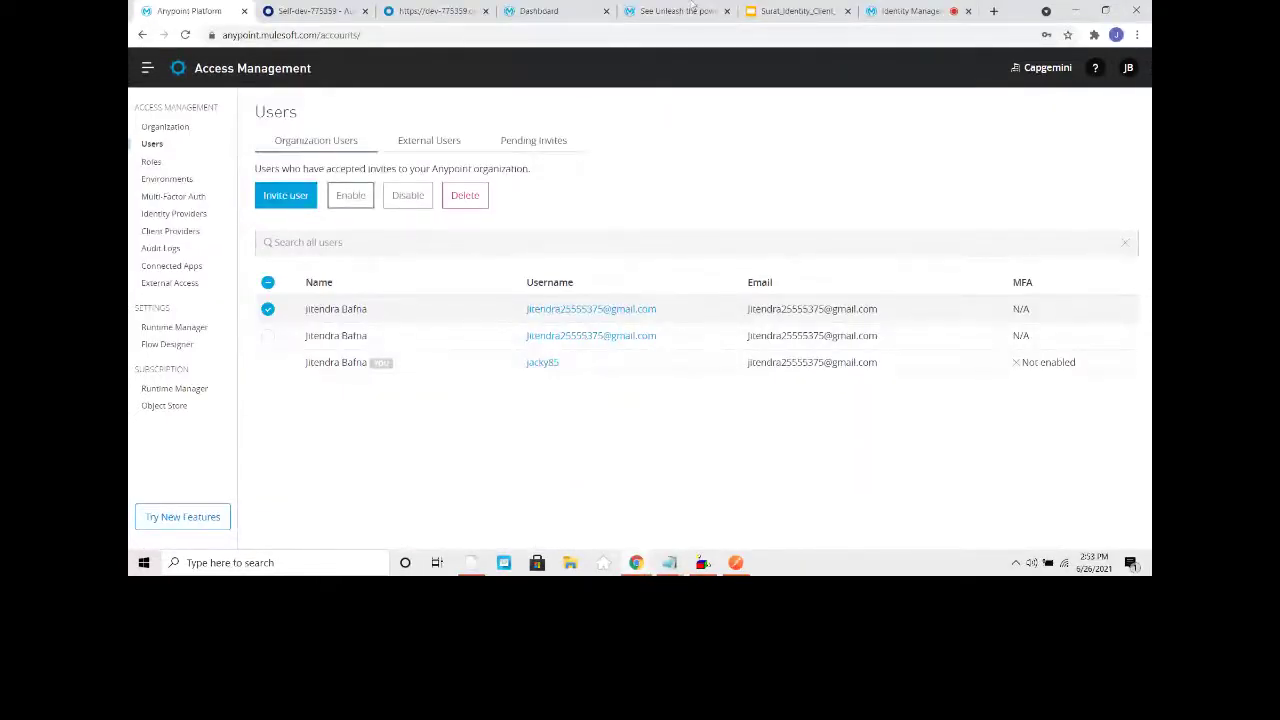
Check the meeting chat, then scroll through the Okta authorization server page
click(958, 8)
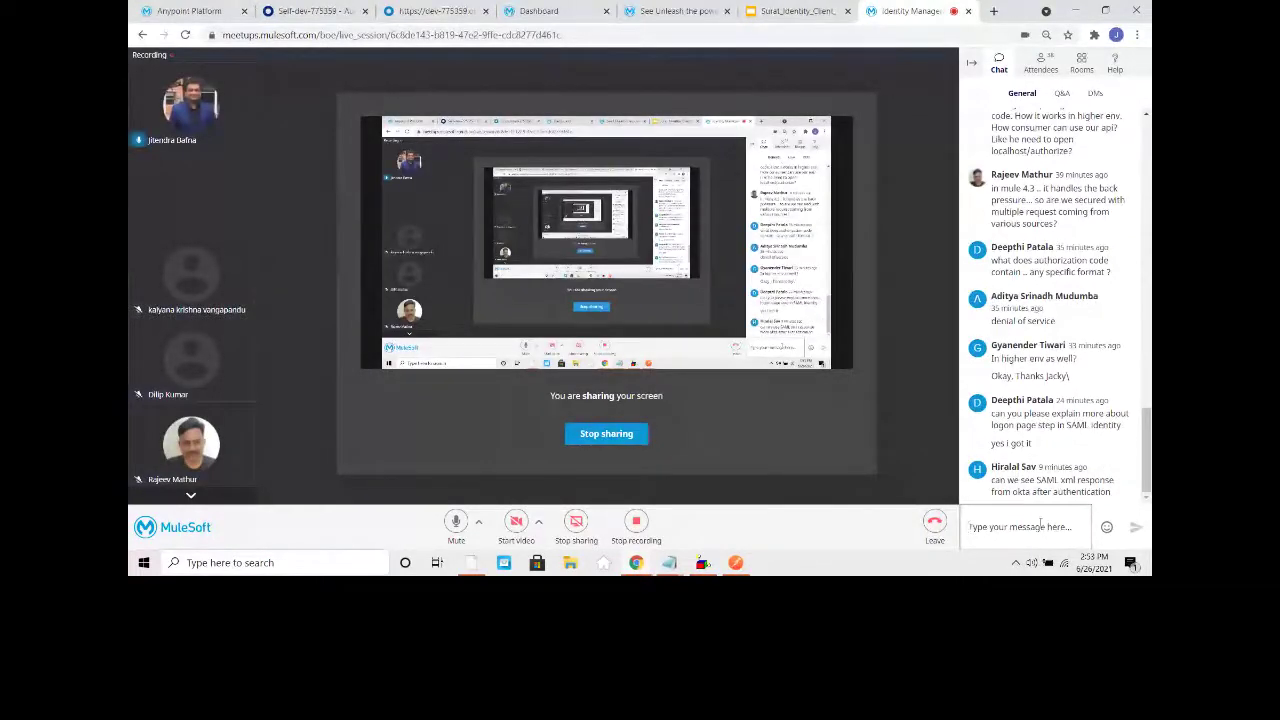
click(1040, 524)
key(ctrl+2)
scroll(504, 368, down, 1)
scroll(504, 368, down, 2)
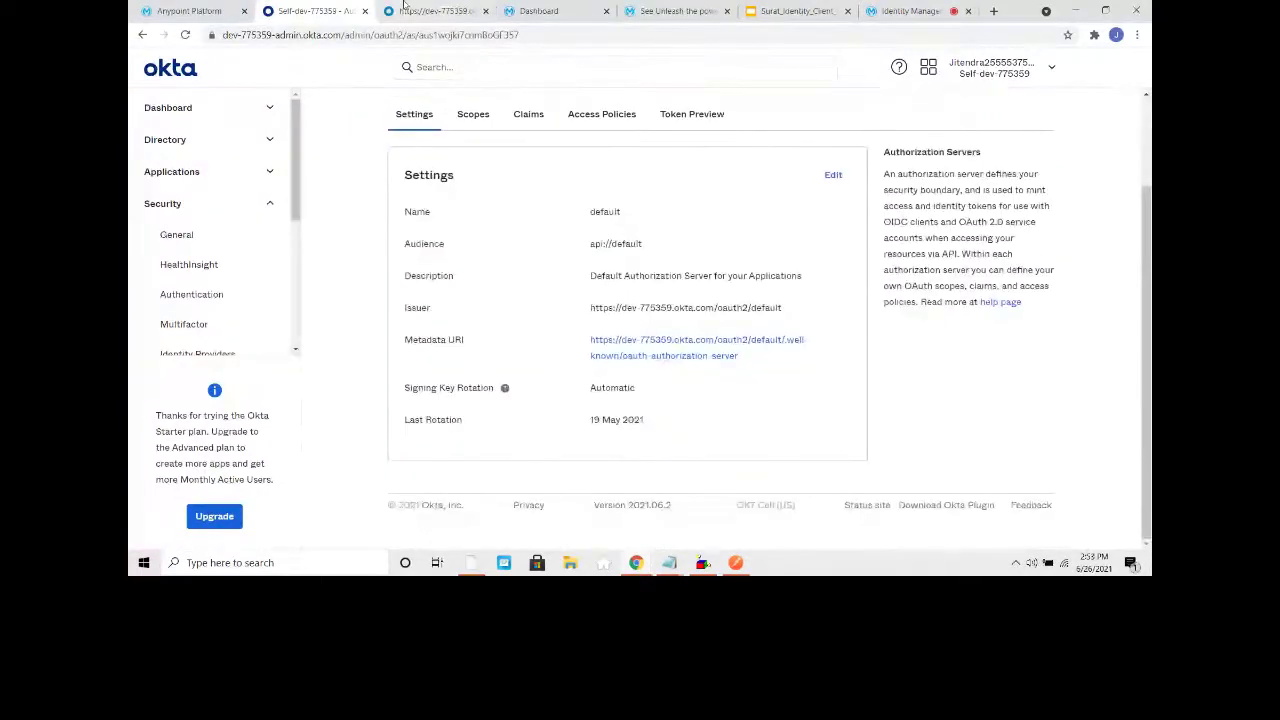
Pass the metadata and Anypoint Users tabs and present the Surat_Identity_Client_Management deck full screen
click(405, 9)
click(234, 10)
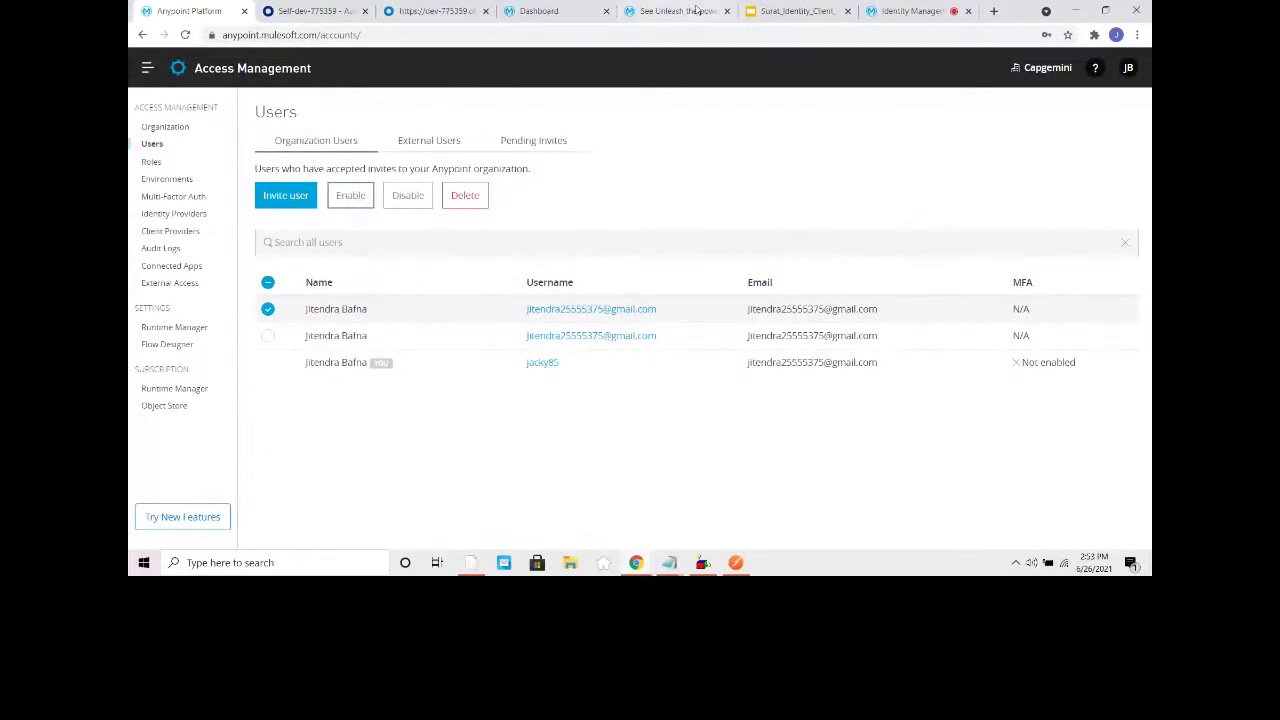
click(800, 8)
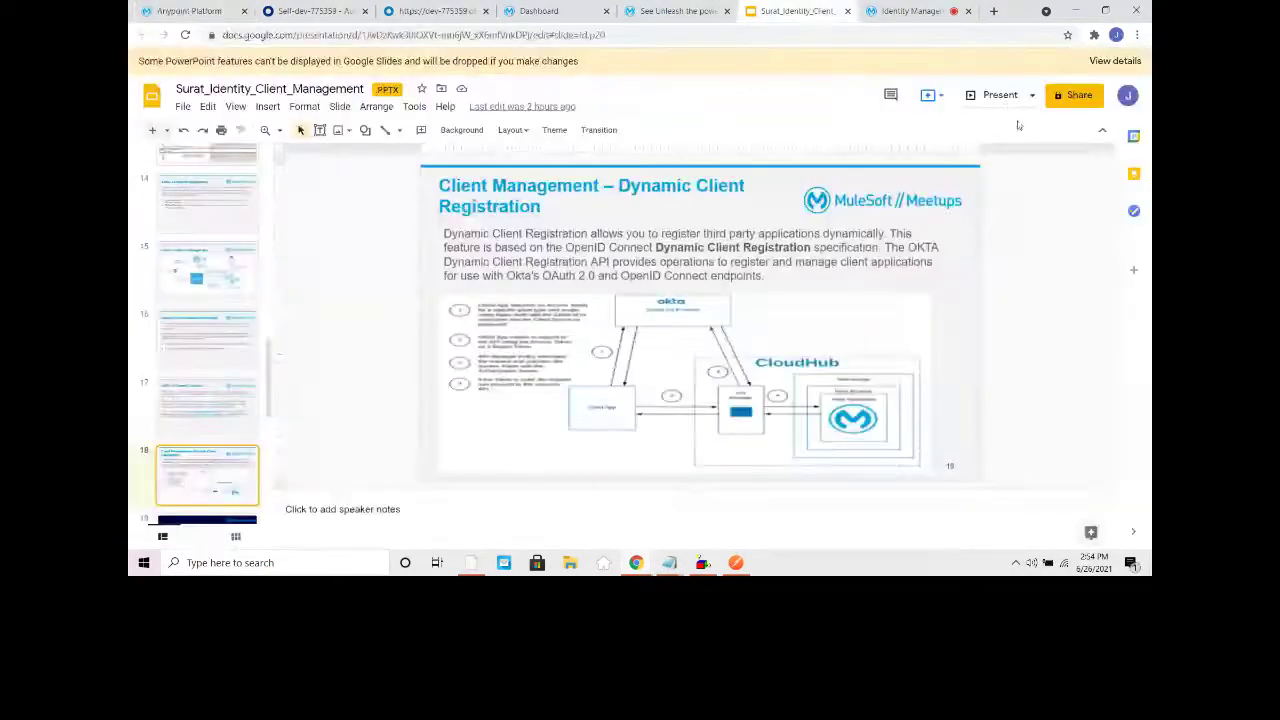
click(1000, 96)
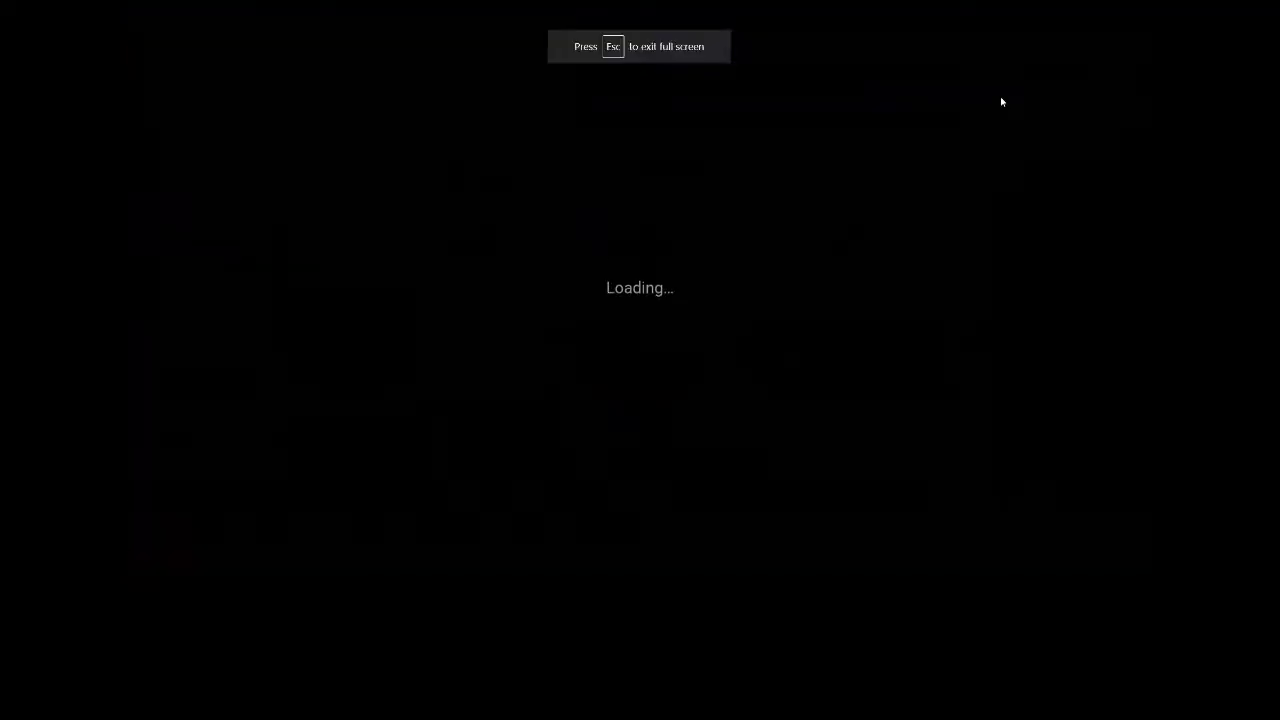
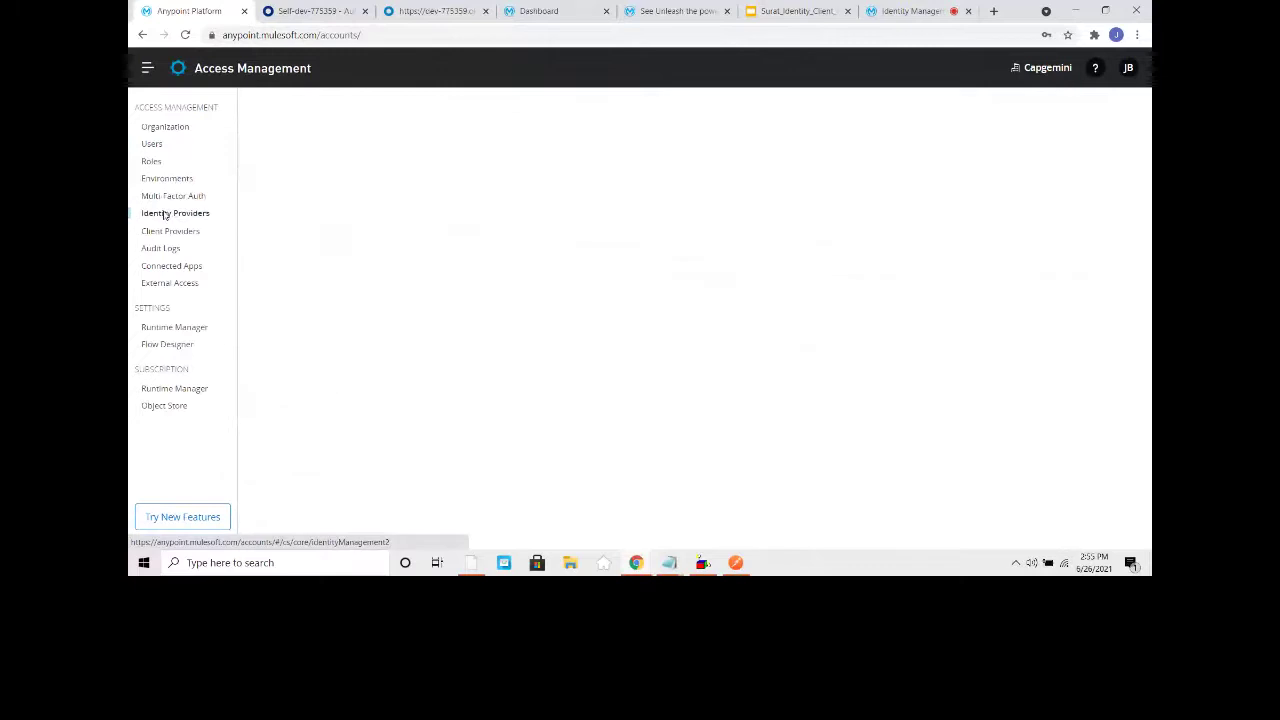
Switch off the OpenID Connect external identity provider, confirming deletion with the organisation name Capgemini
click(164, 215)
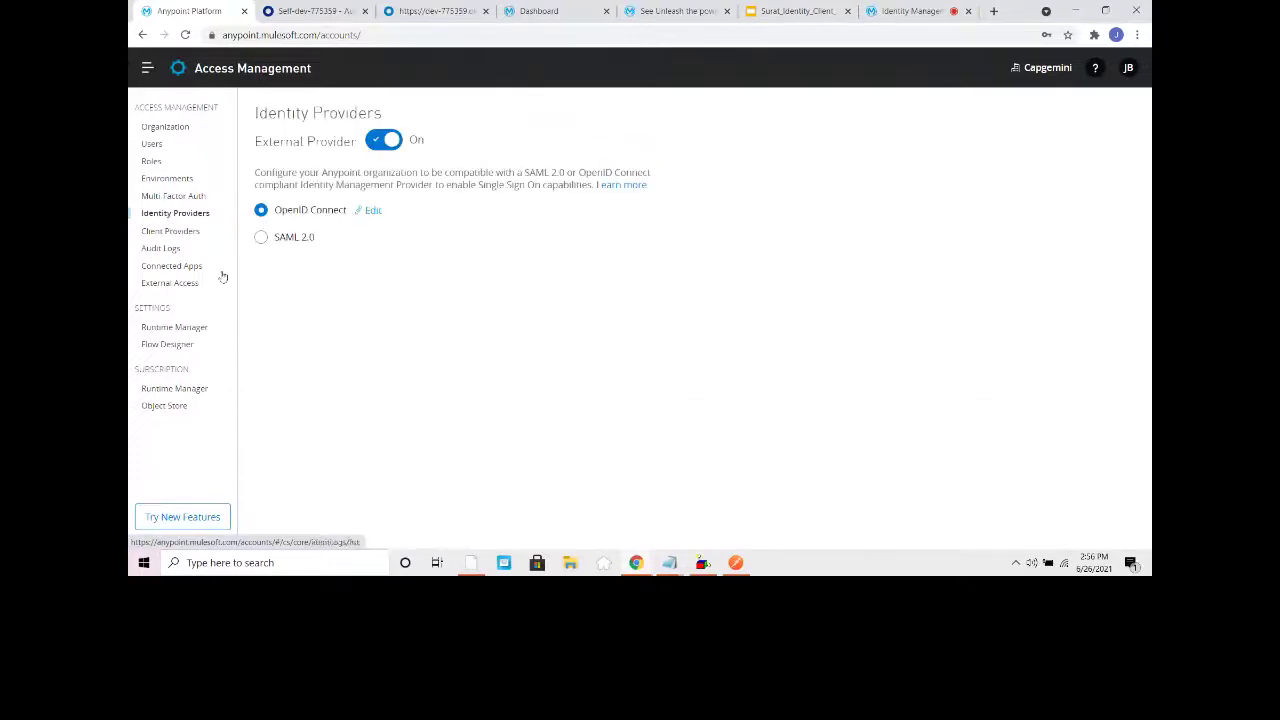
click(380, 143)
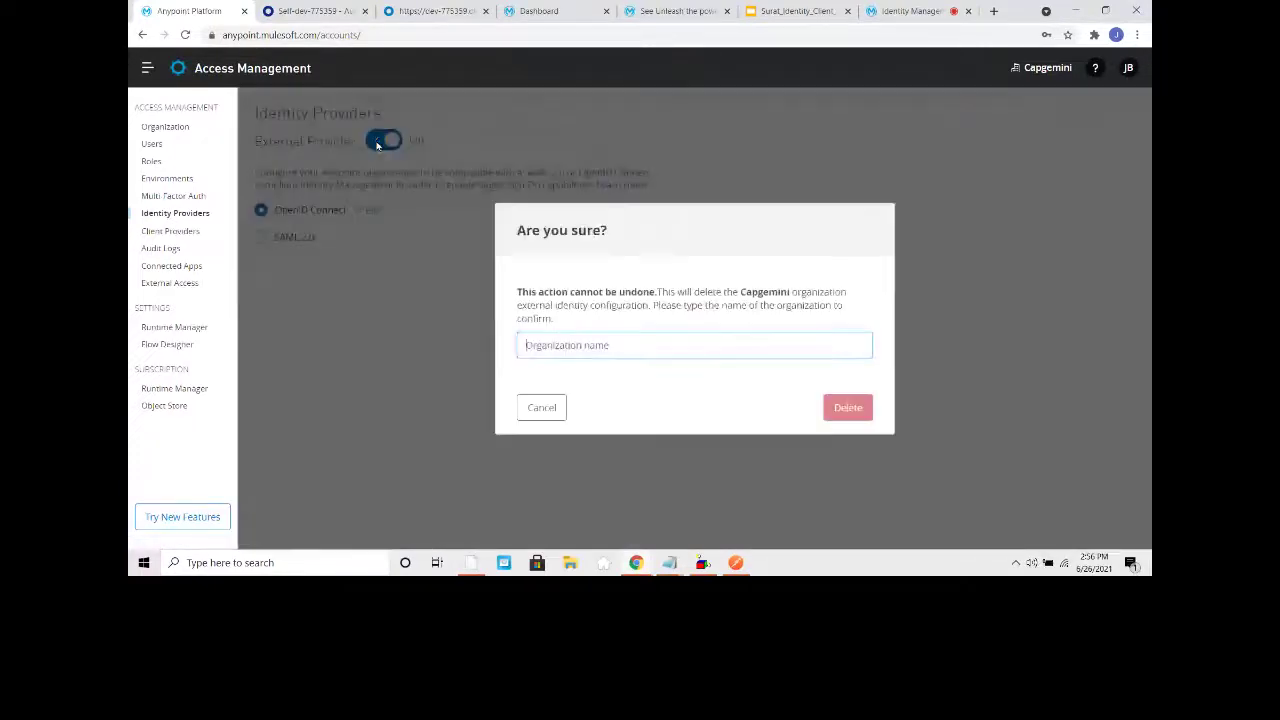
text(Capgemini)
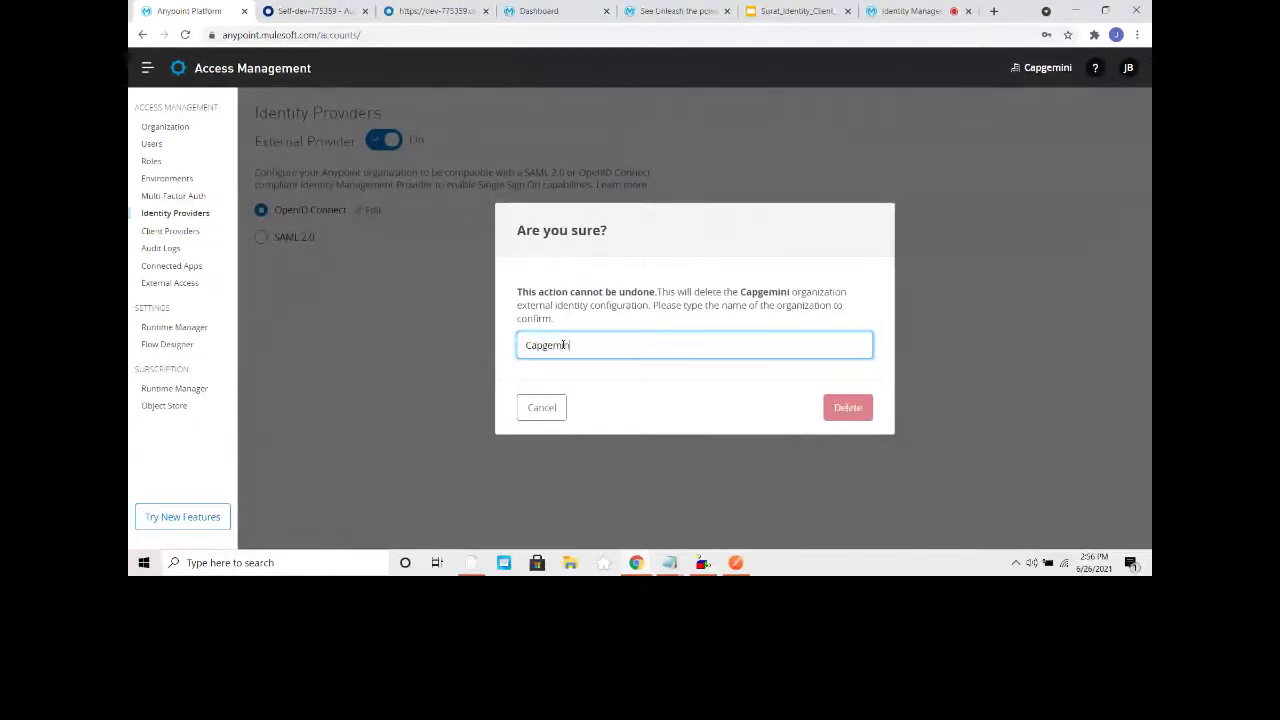
click(848, 408)
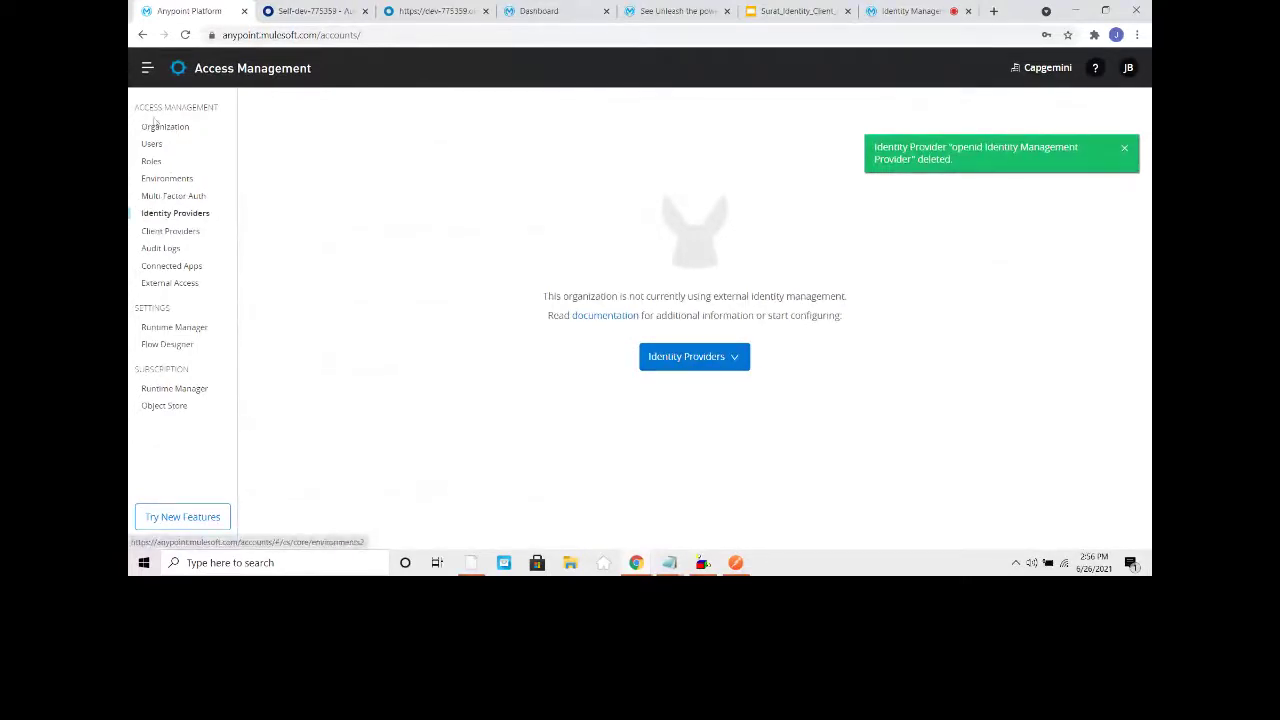
Open Runtime Manager and copy the timezone-mule-api application's App url for use in Postman
click(145, 72)
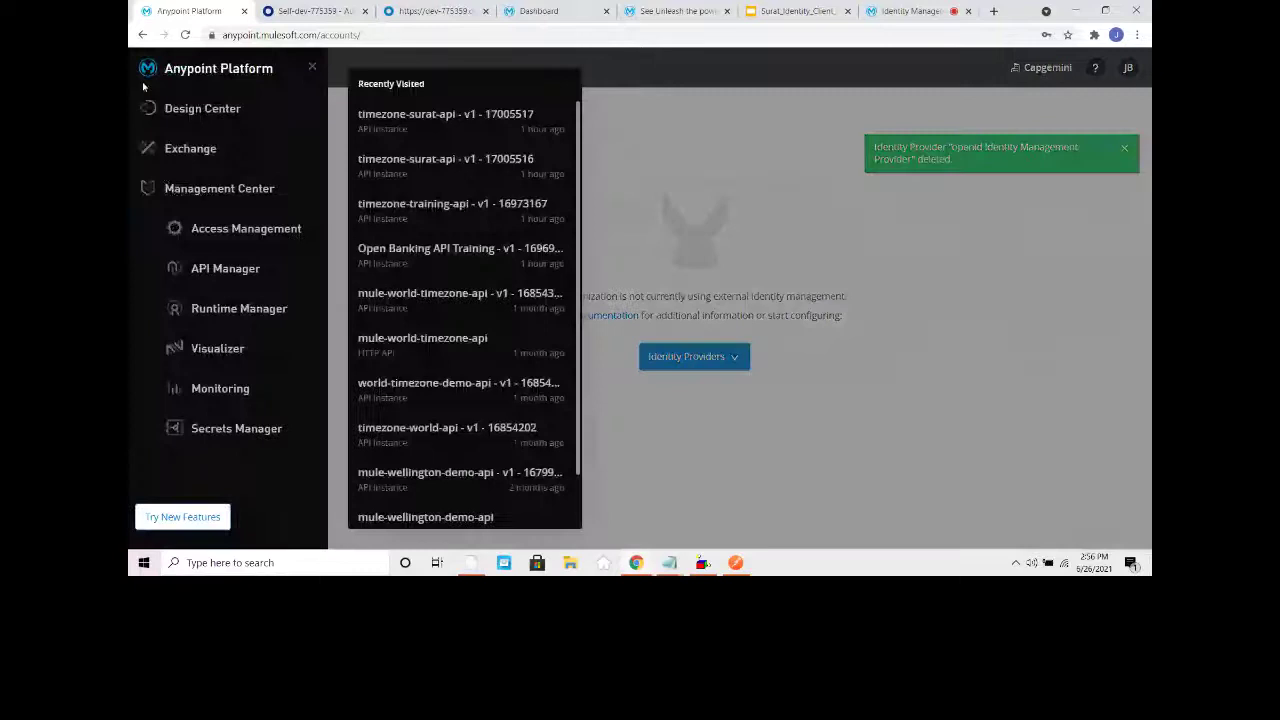
click(257, 313)
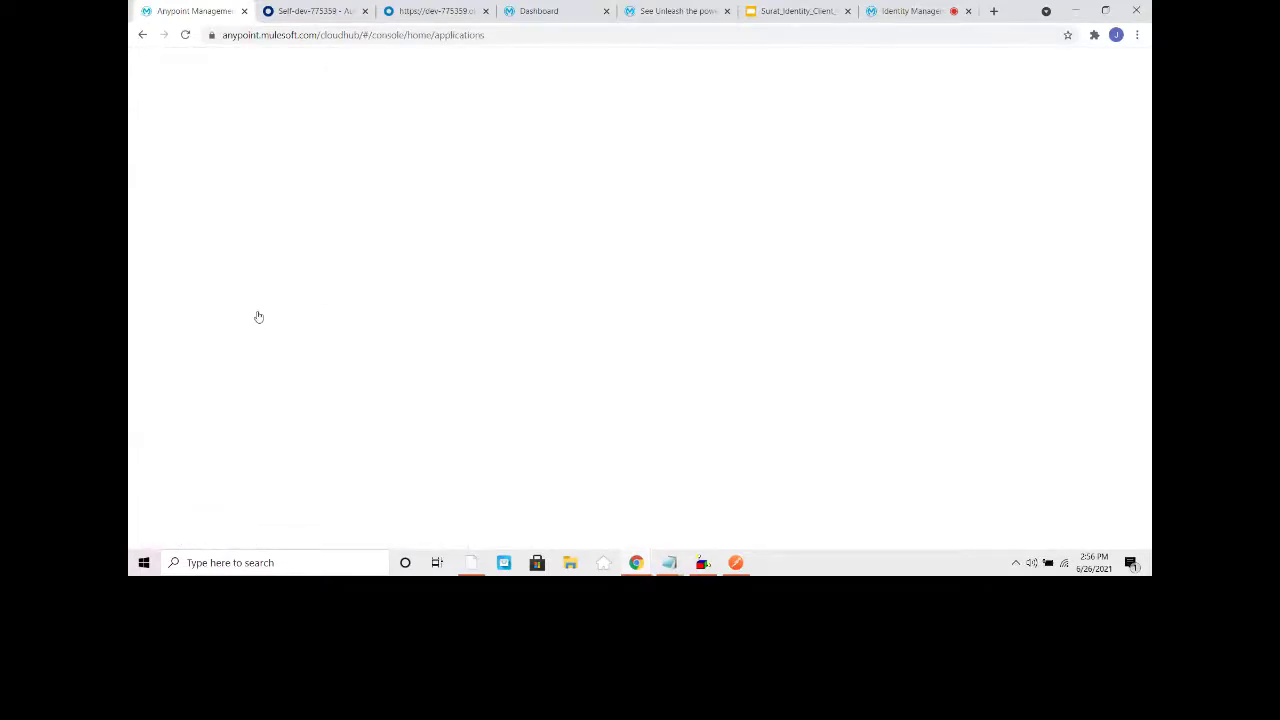
click(880, 10)
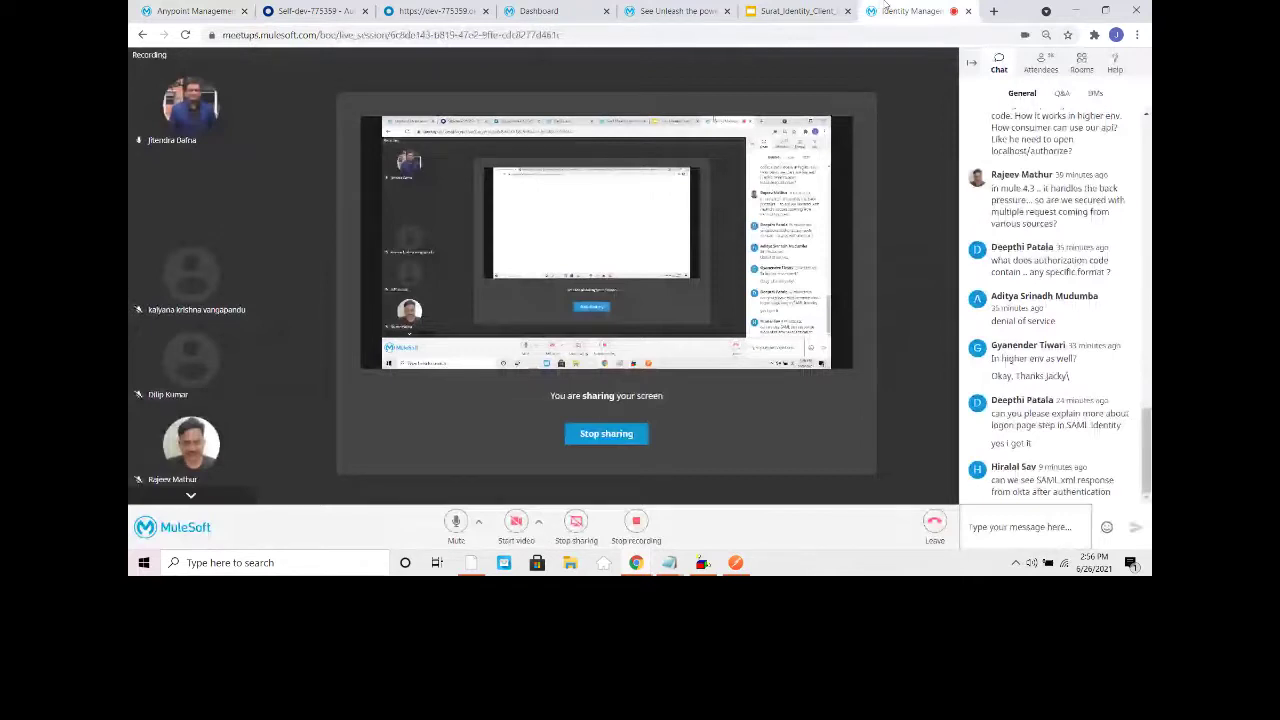
key(ctrl+1)
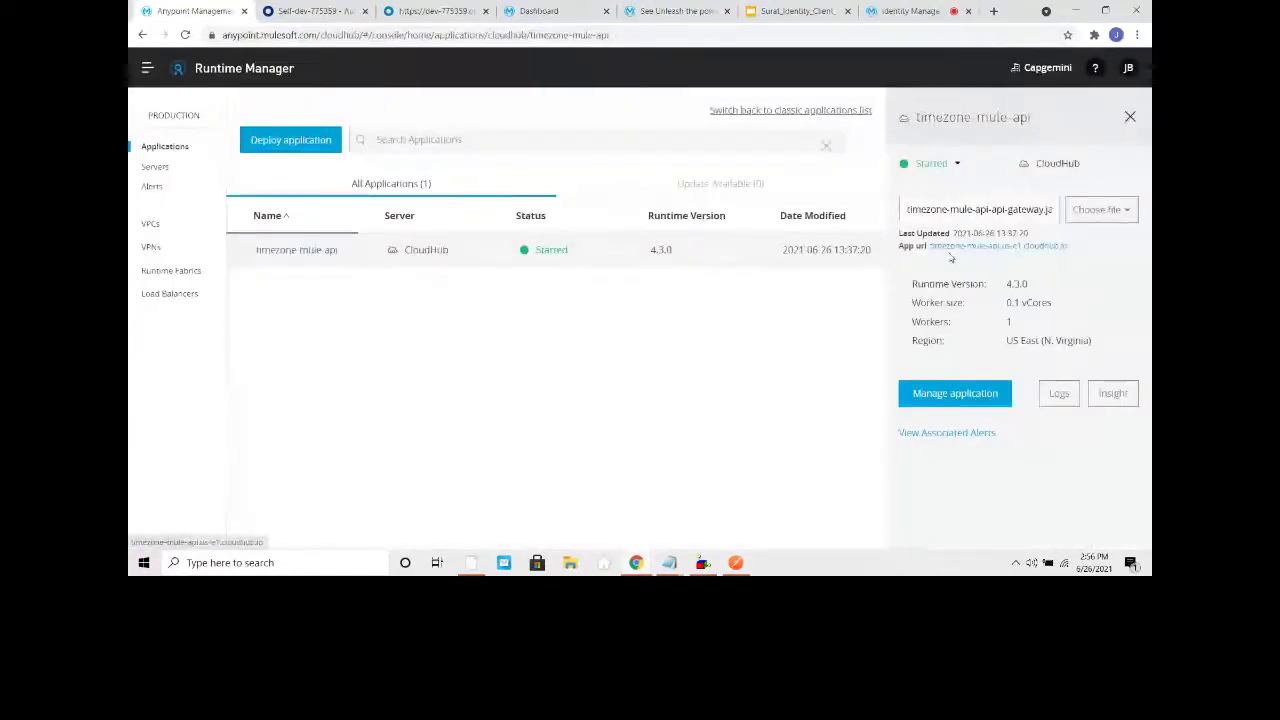
drag(1069, 246, 931, 247)
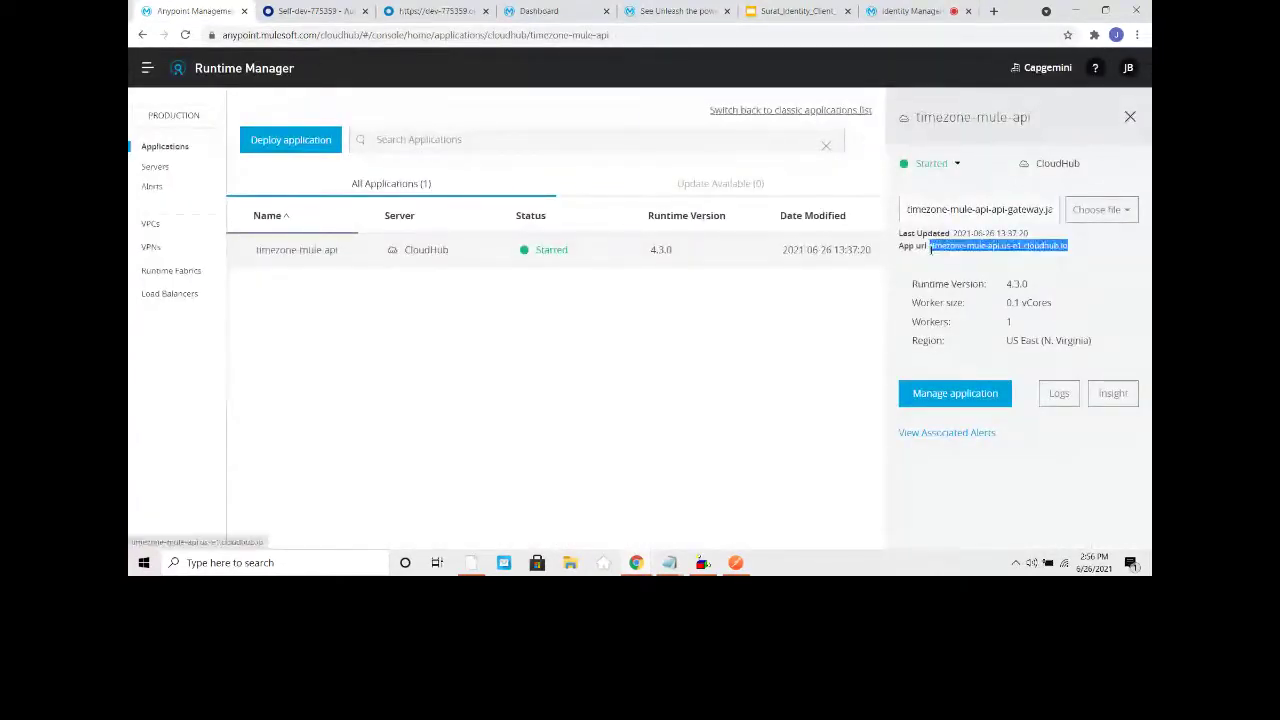
click(735, 563)
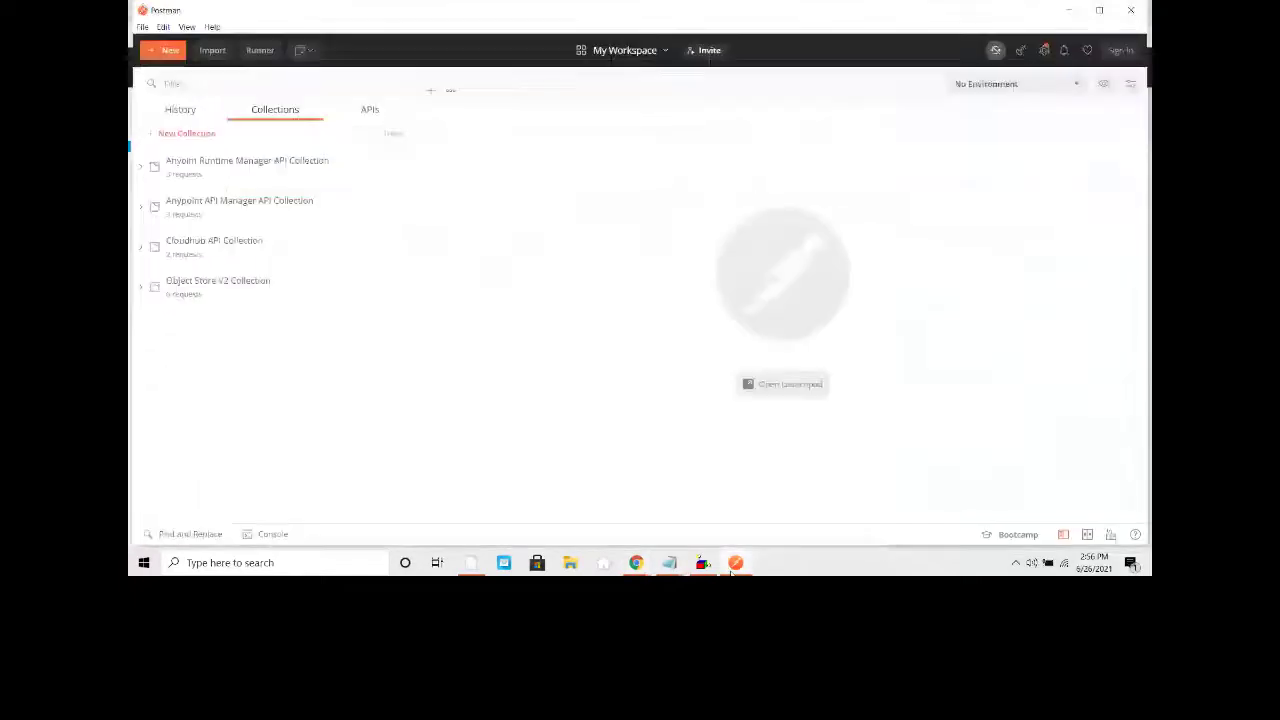
click(437, 93)
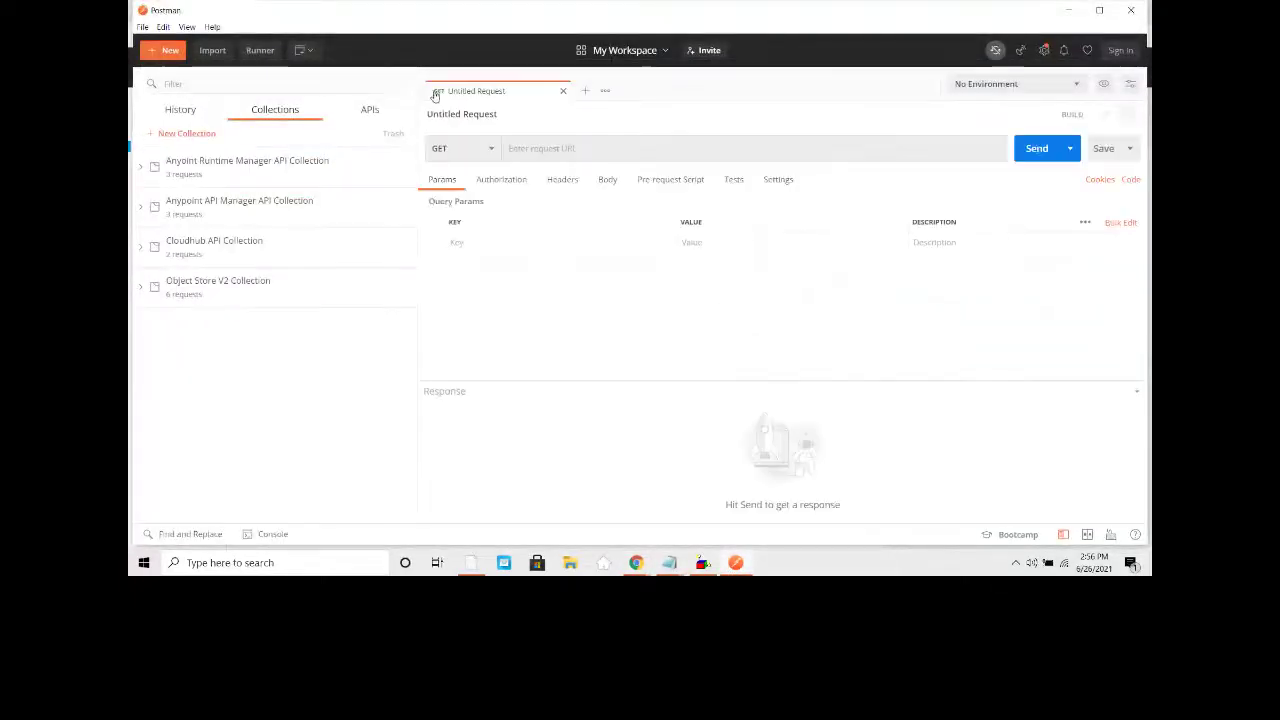
click(529, 147)
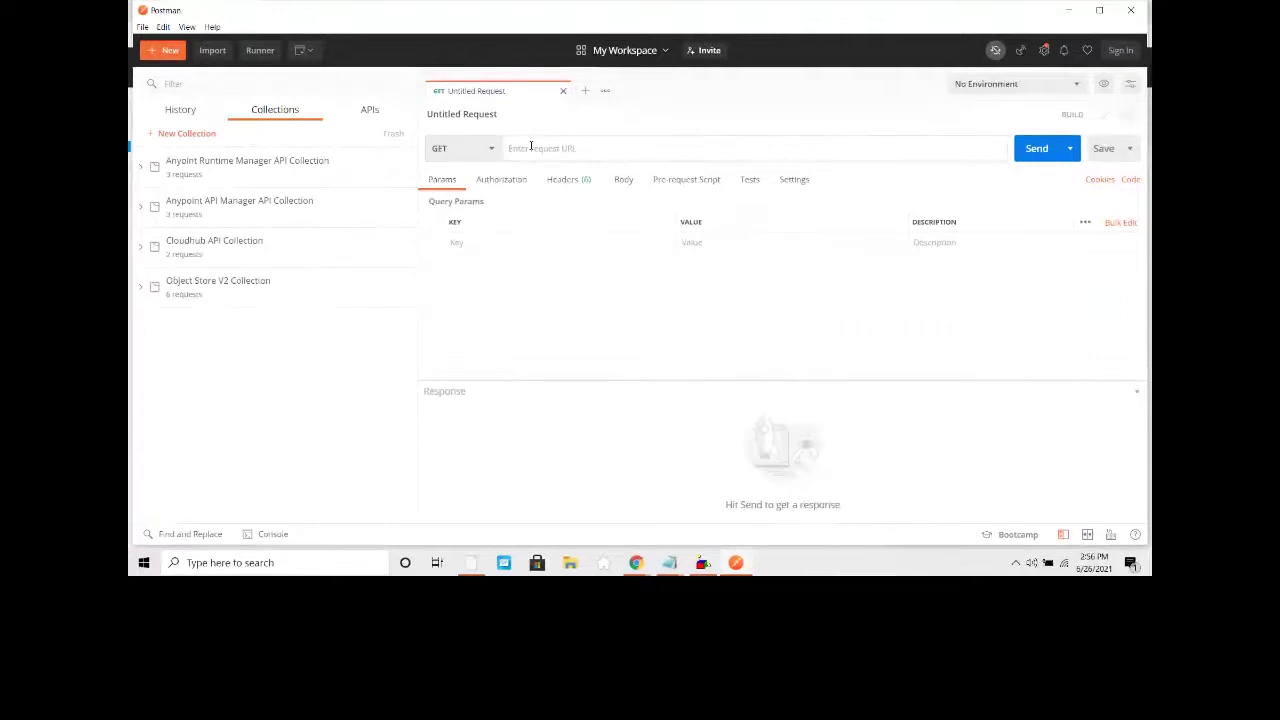
click(531, 147)
text(http:)
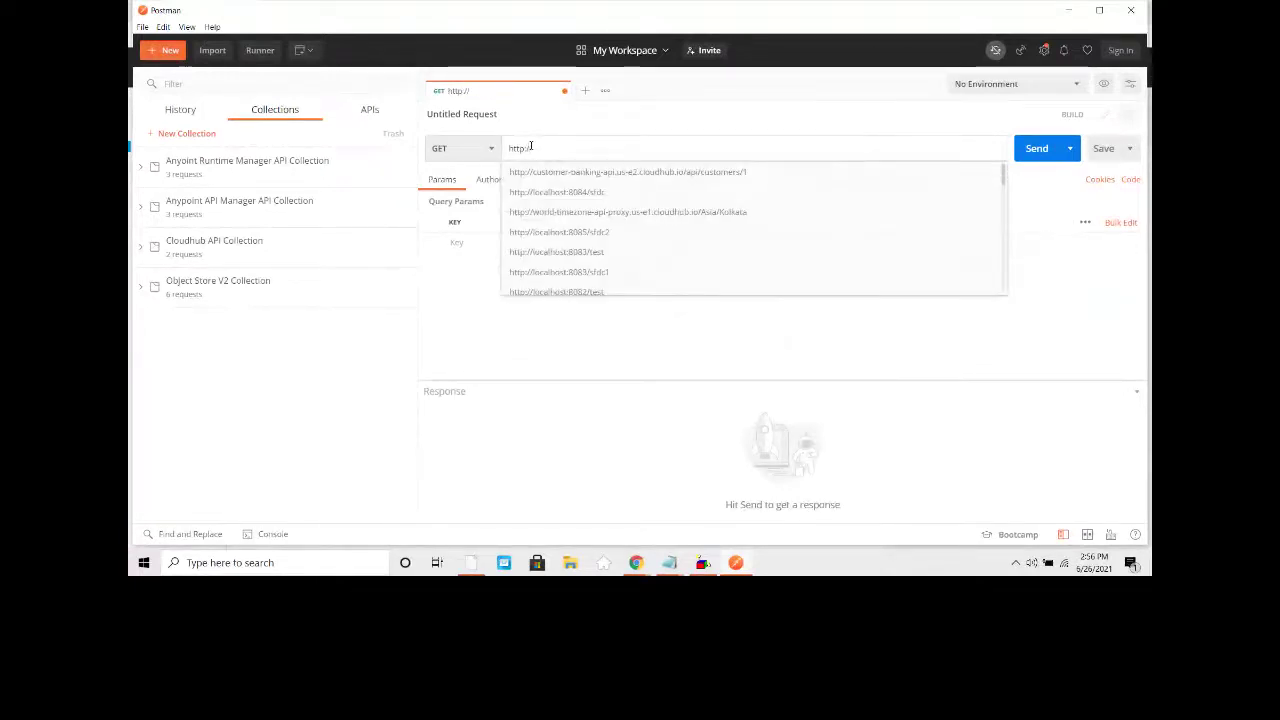
text(//)
text(timezone-mule-api.us-e1.cloudhub.io/)
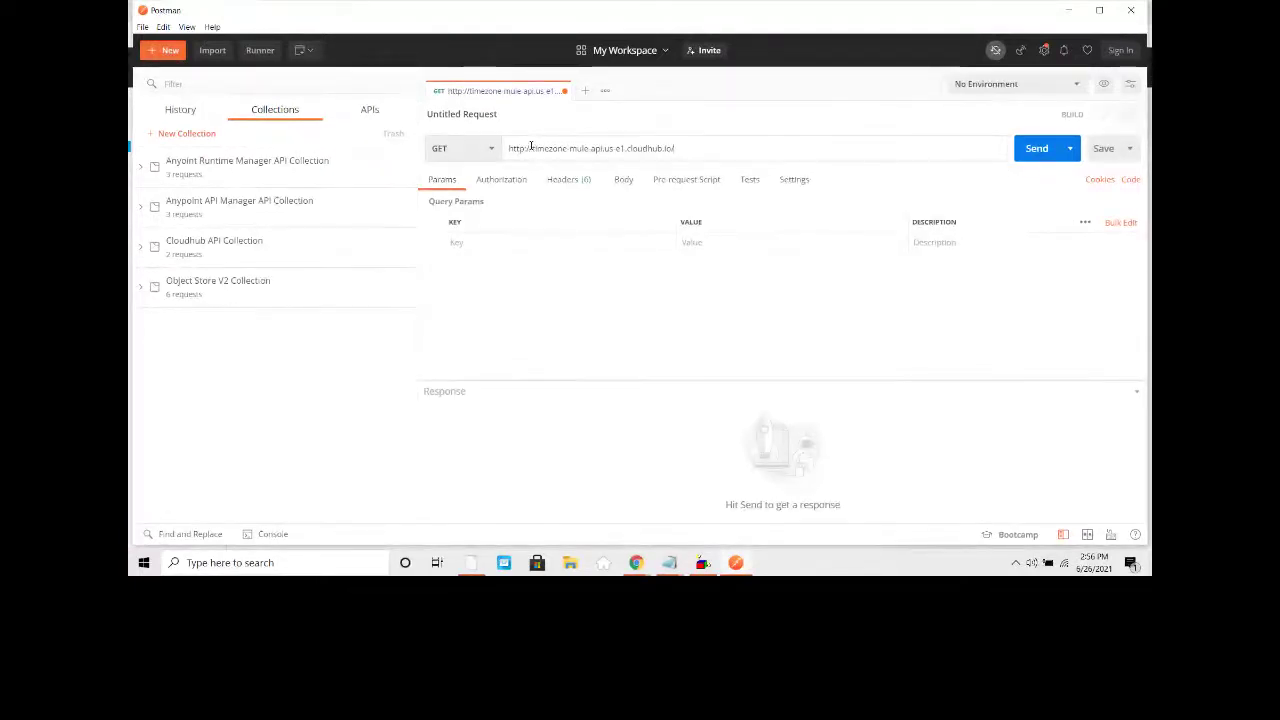
text(Asia/Kolkata)
click(1034, 149)
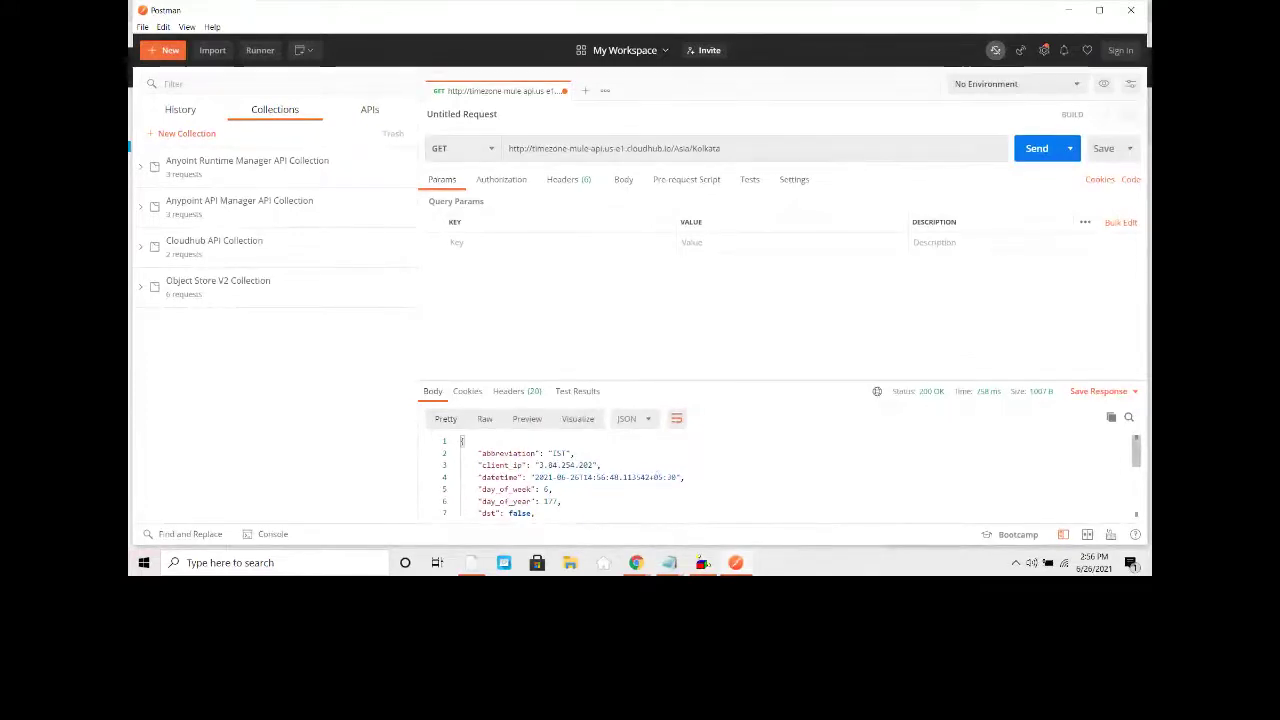
mouse_move(637, 563)
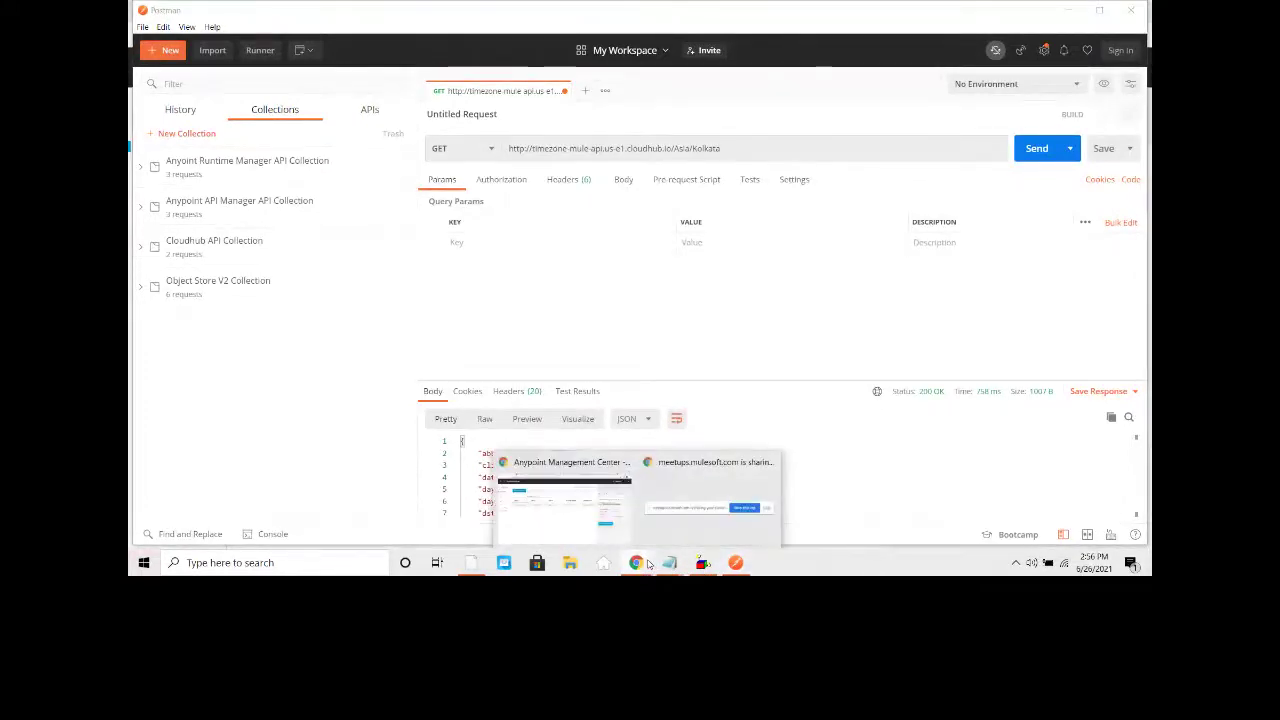
click(567, 508)
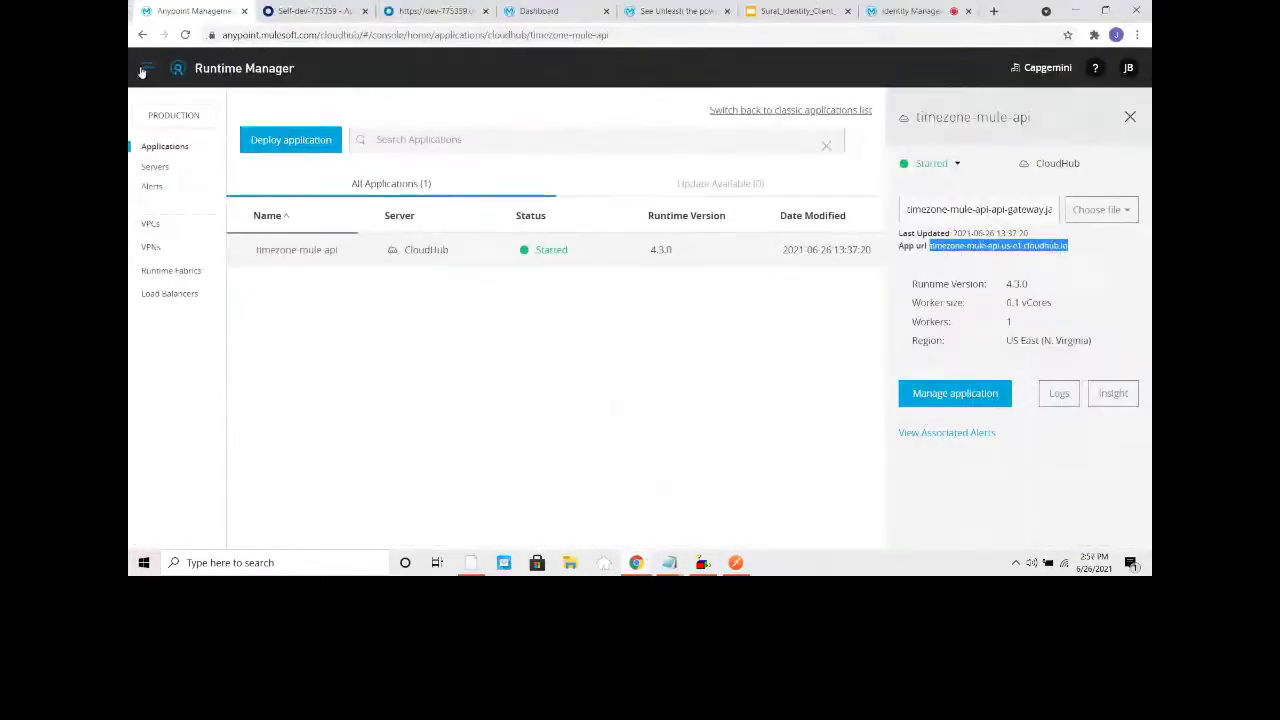
In Access Management > Client Providers, delete Mule Demo DCR, confirming with its pasted name
click(146, 68)
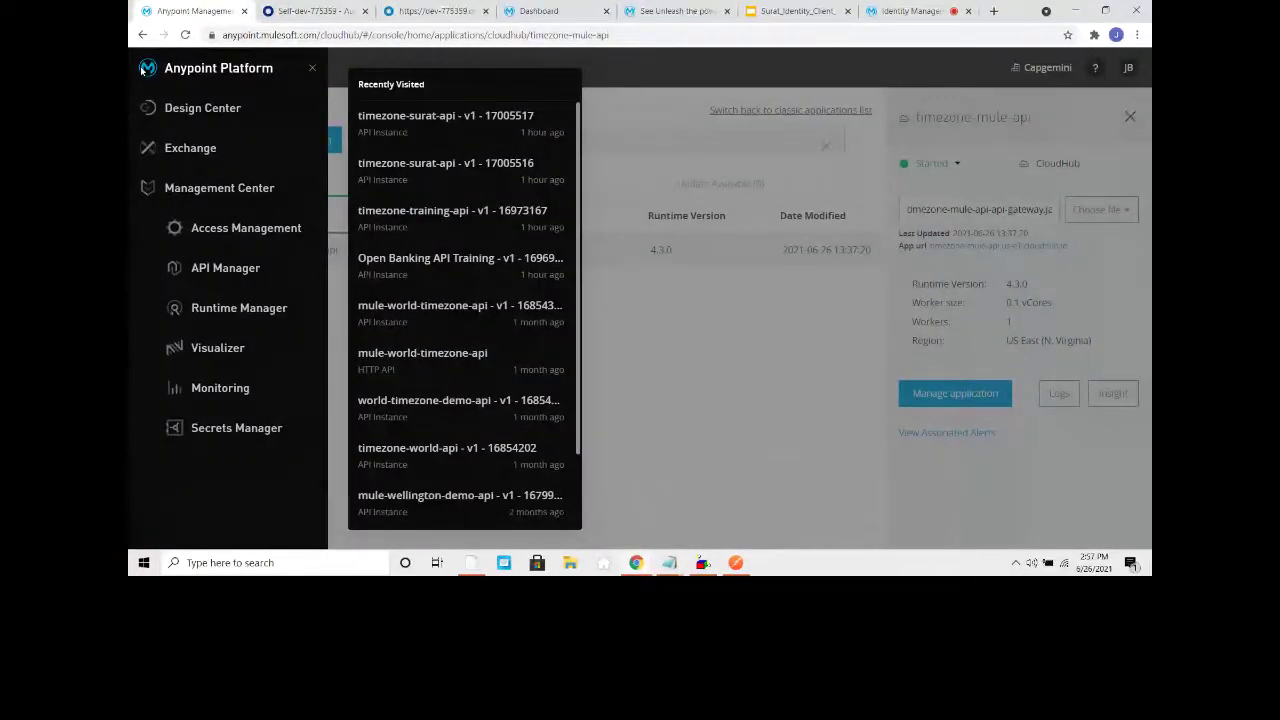
click(220, 228)
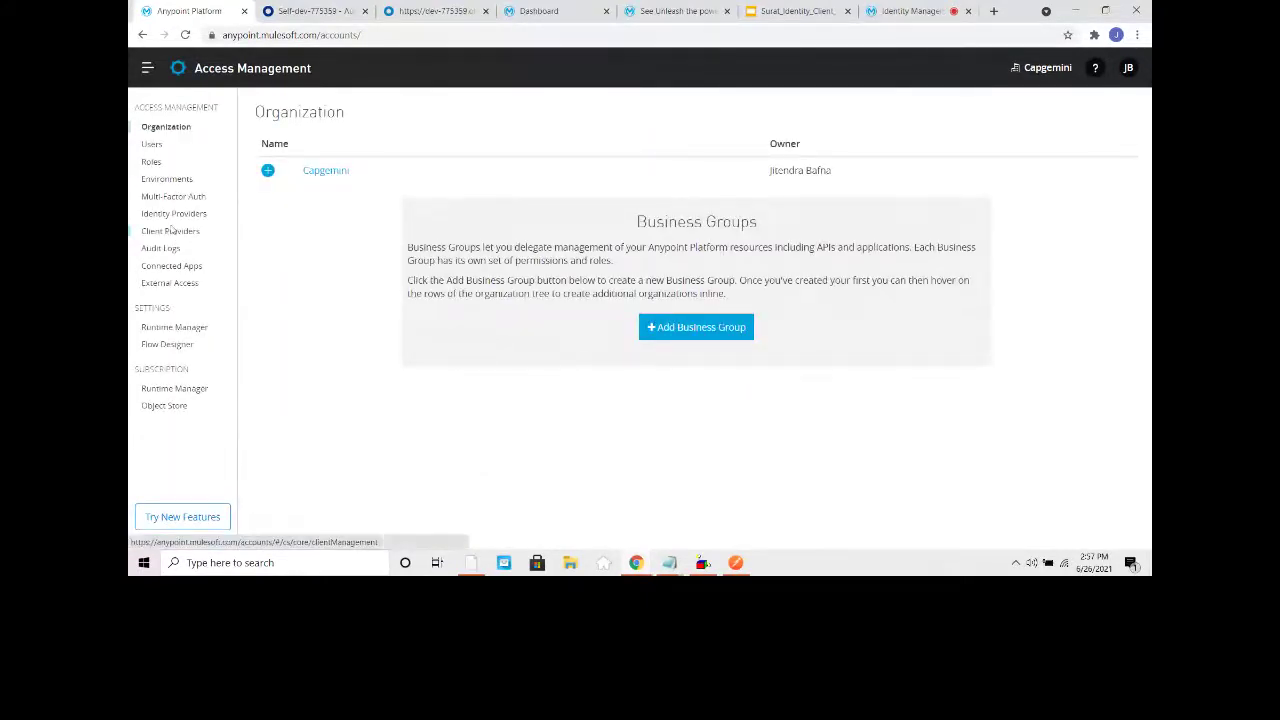
click(172, 230)
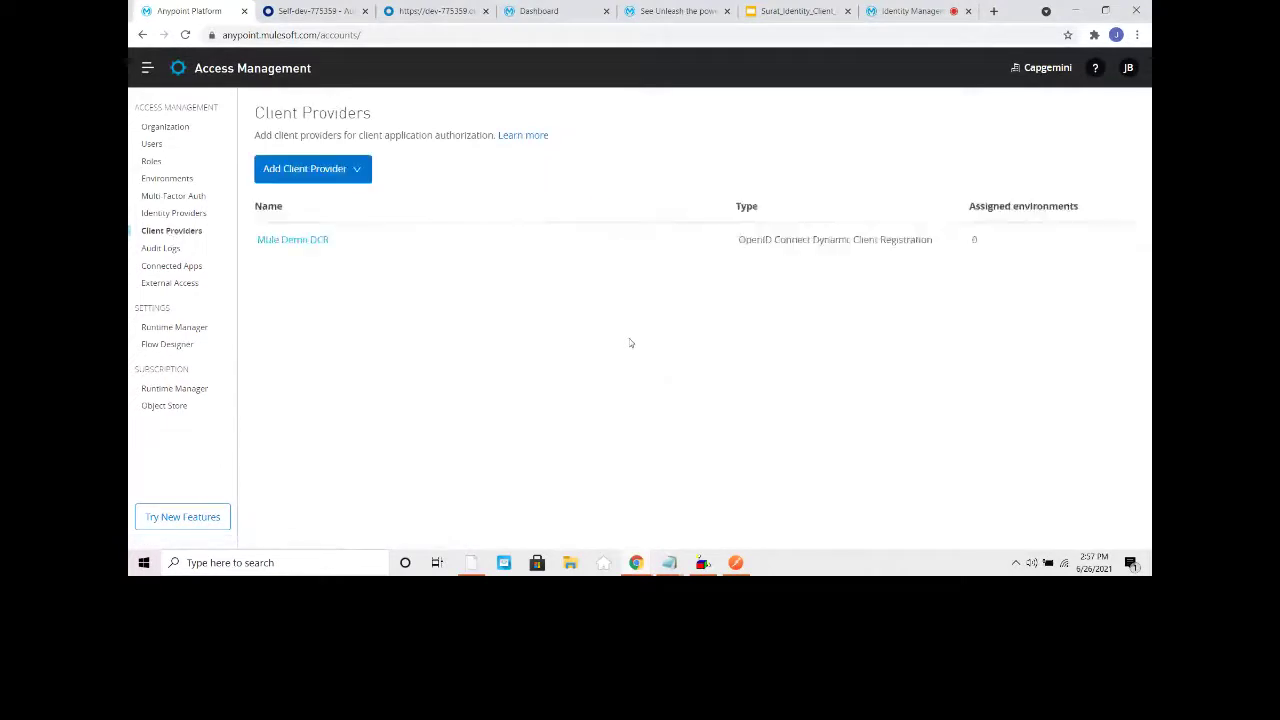
click(304, 244)
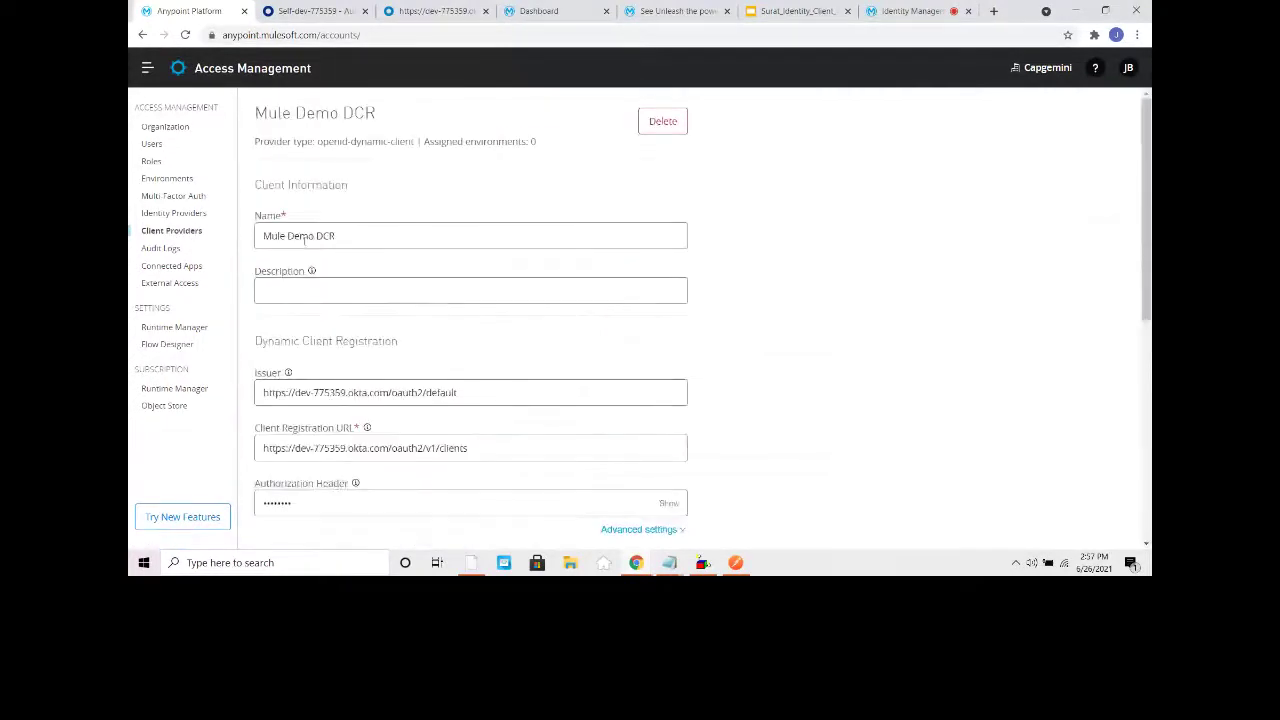
click(663, 122)
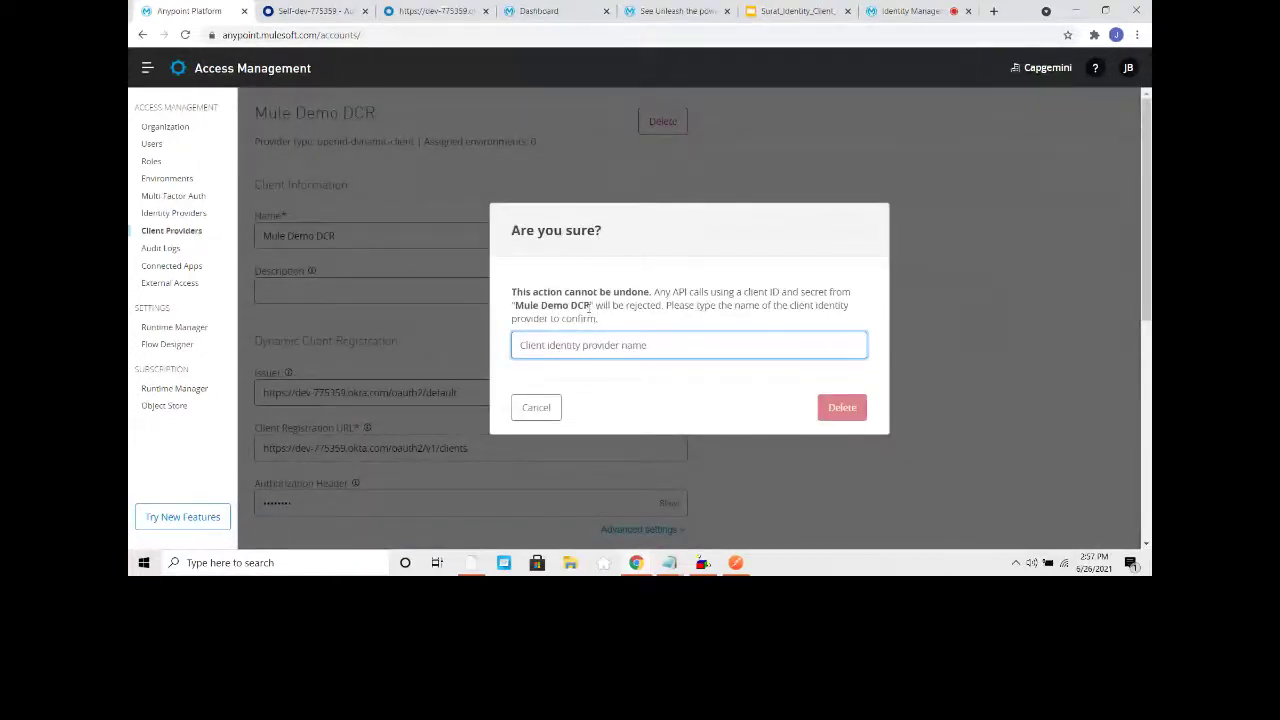
drag(590, 305, 516, 305)
key(ctrl+c)
click(558, 345)
key(ctrl+v)
click(842, 408)
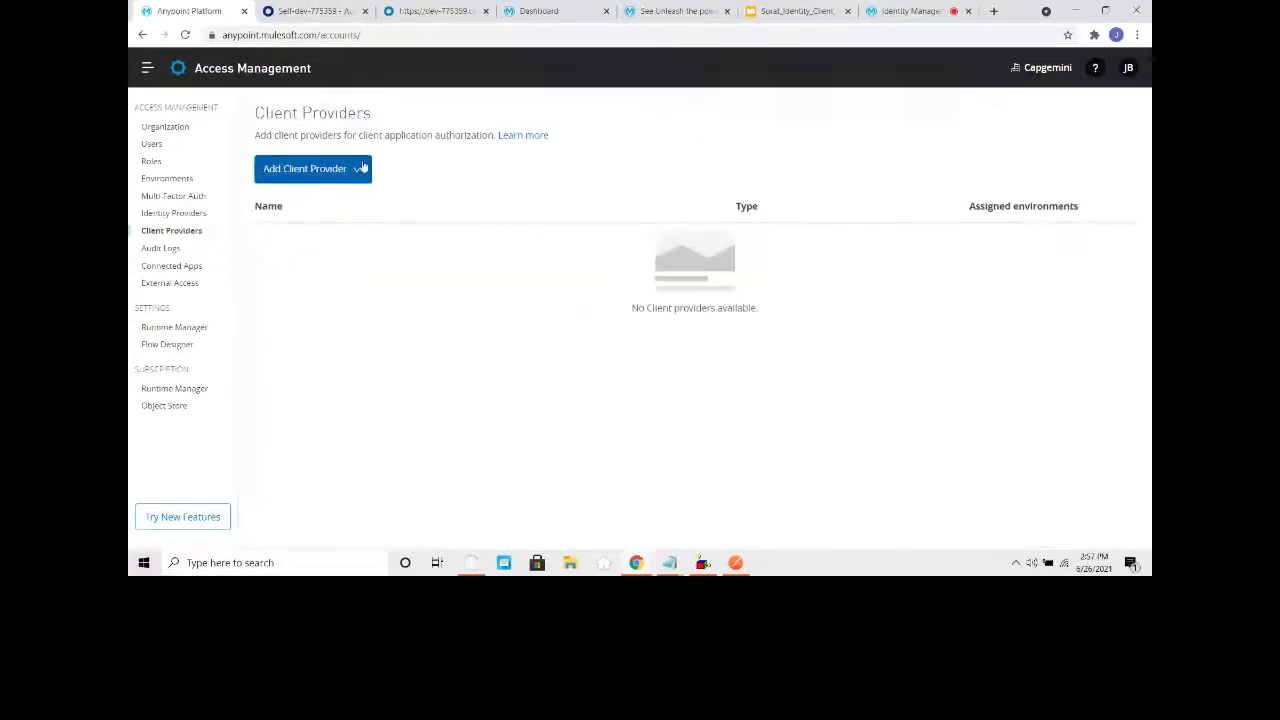
Reload the page after the failed Add Client Provider attempt and reopen the Client Providers list
click(362, 168)
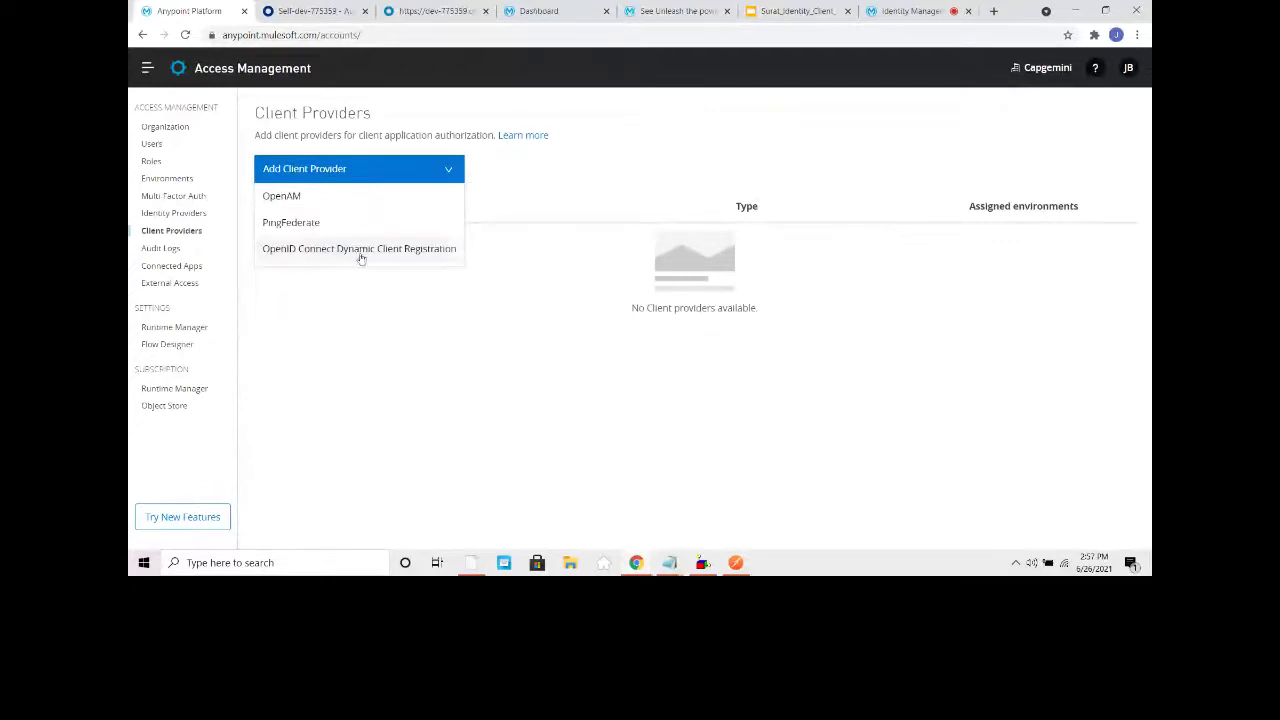
click(343, 249)
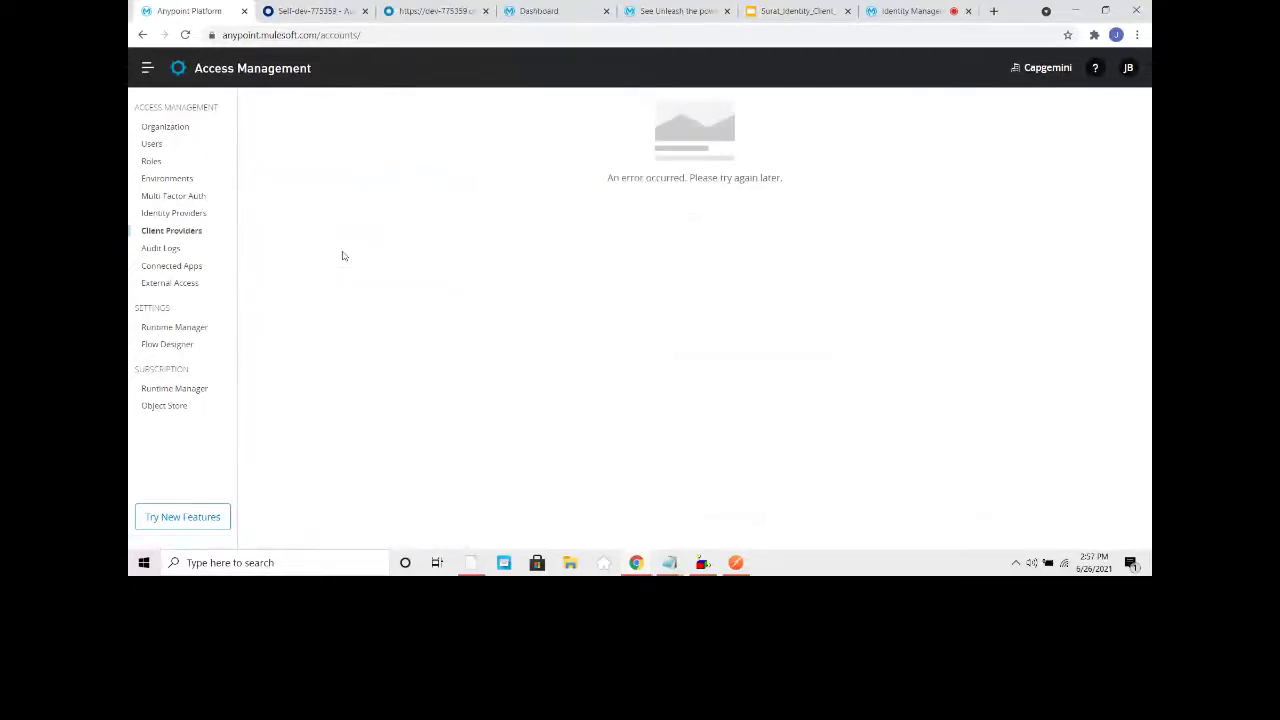
click(359, 36)
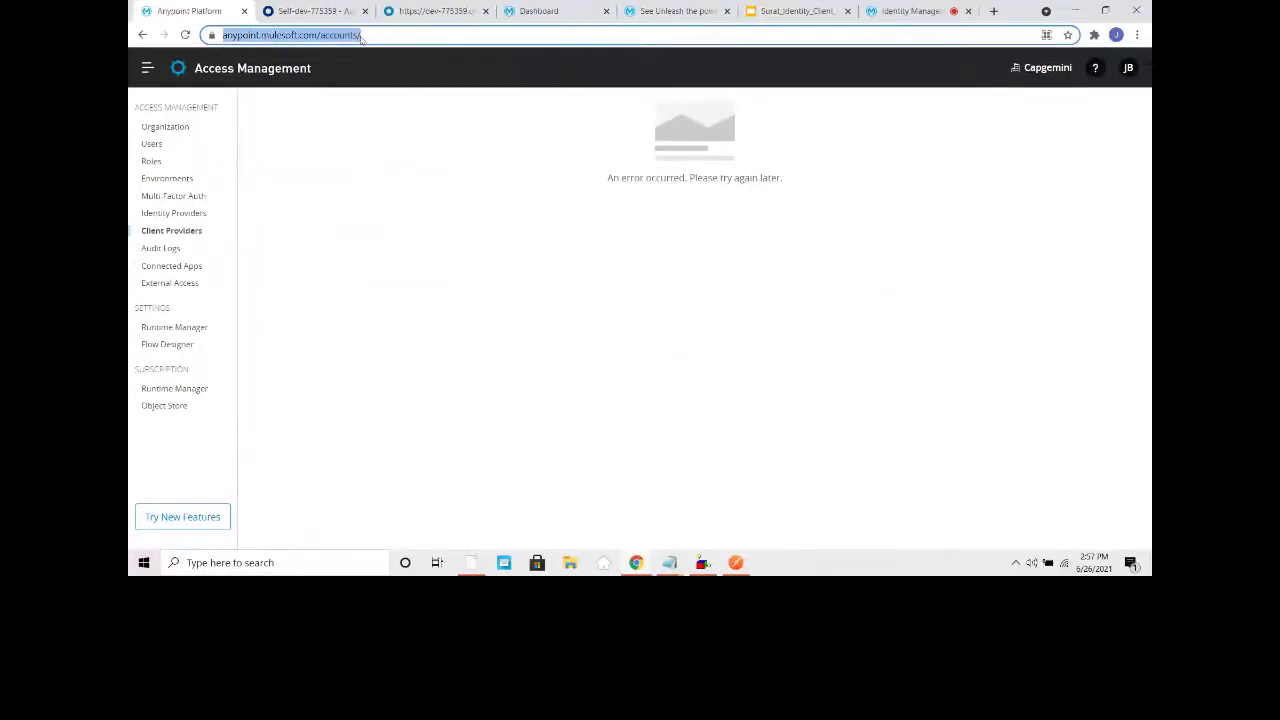
key(Return)
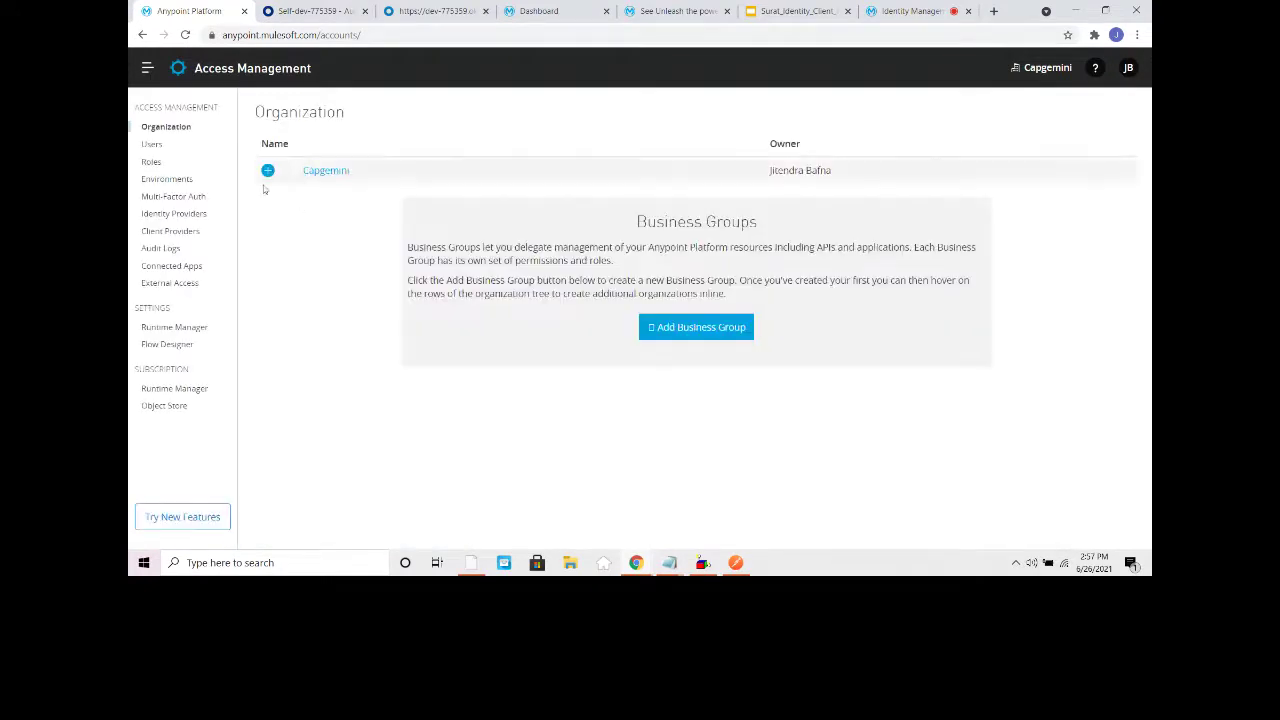
click(170, 231)
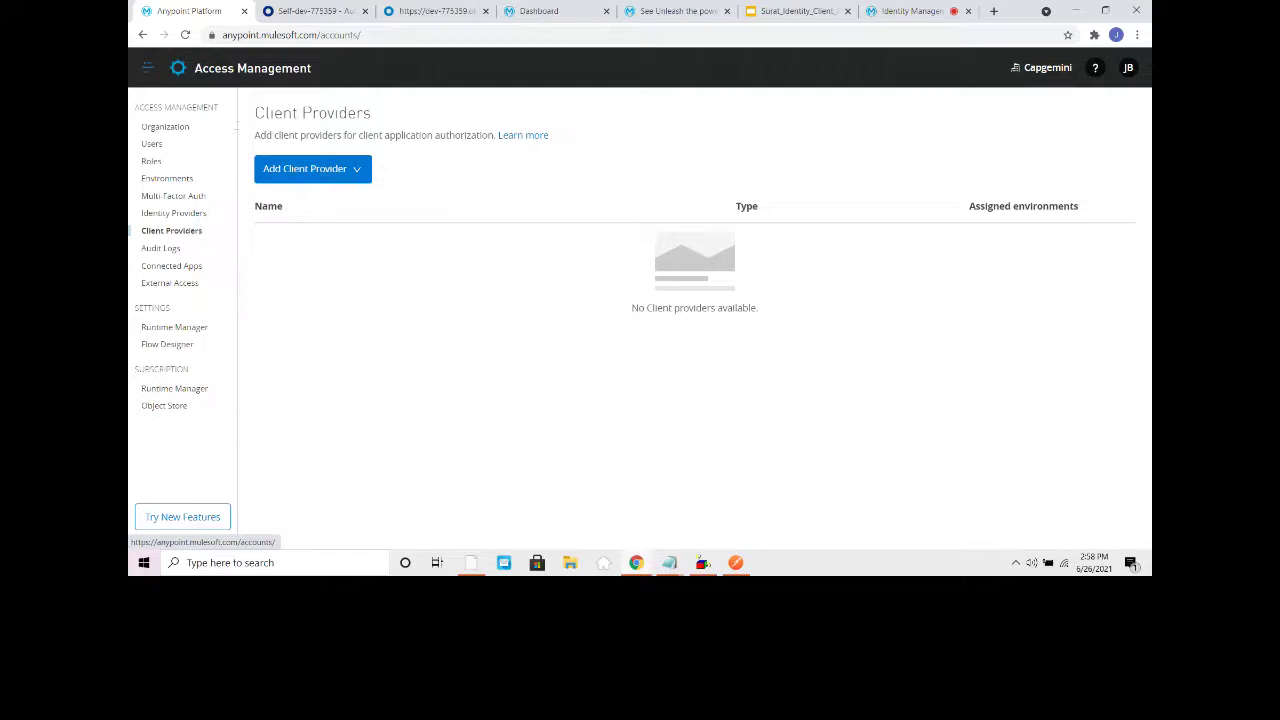
click(355, 166)
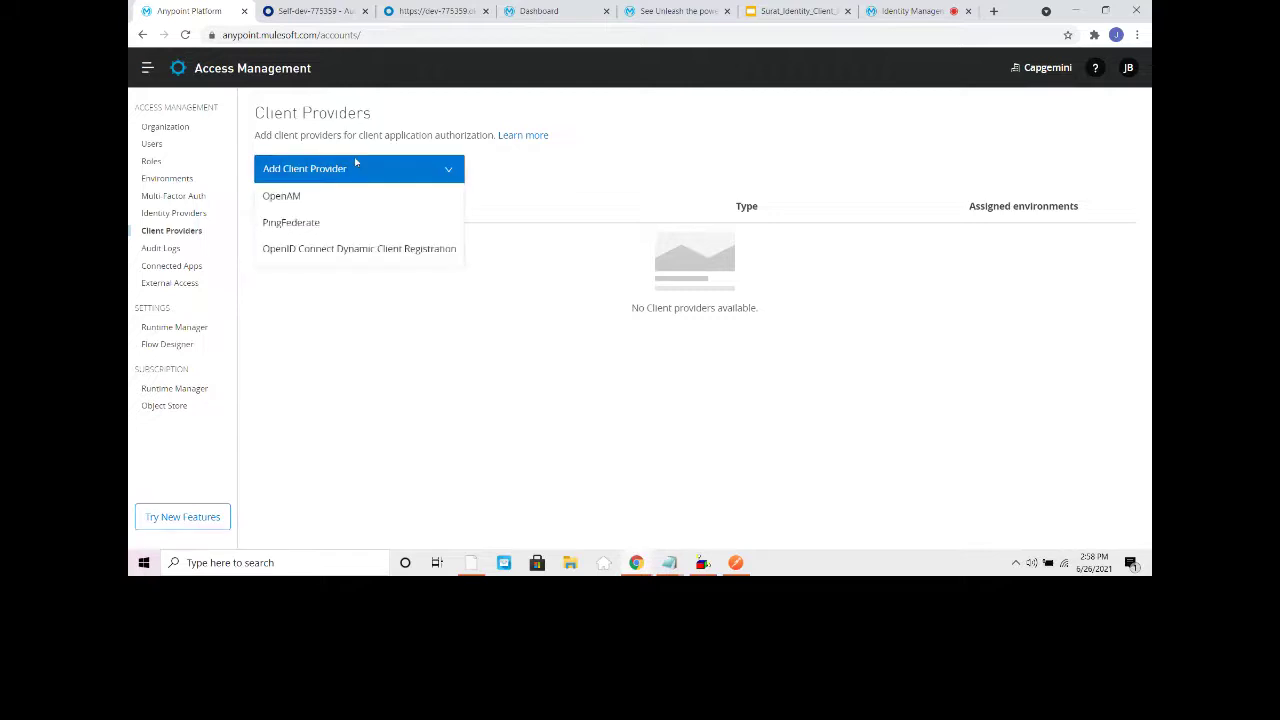
Start an OpenID Connect Dynamic Client Registration provider named 'Mule DCR'
click(300, 250)
click(300, 206)
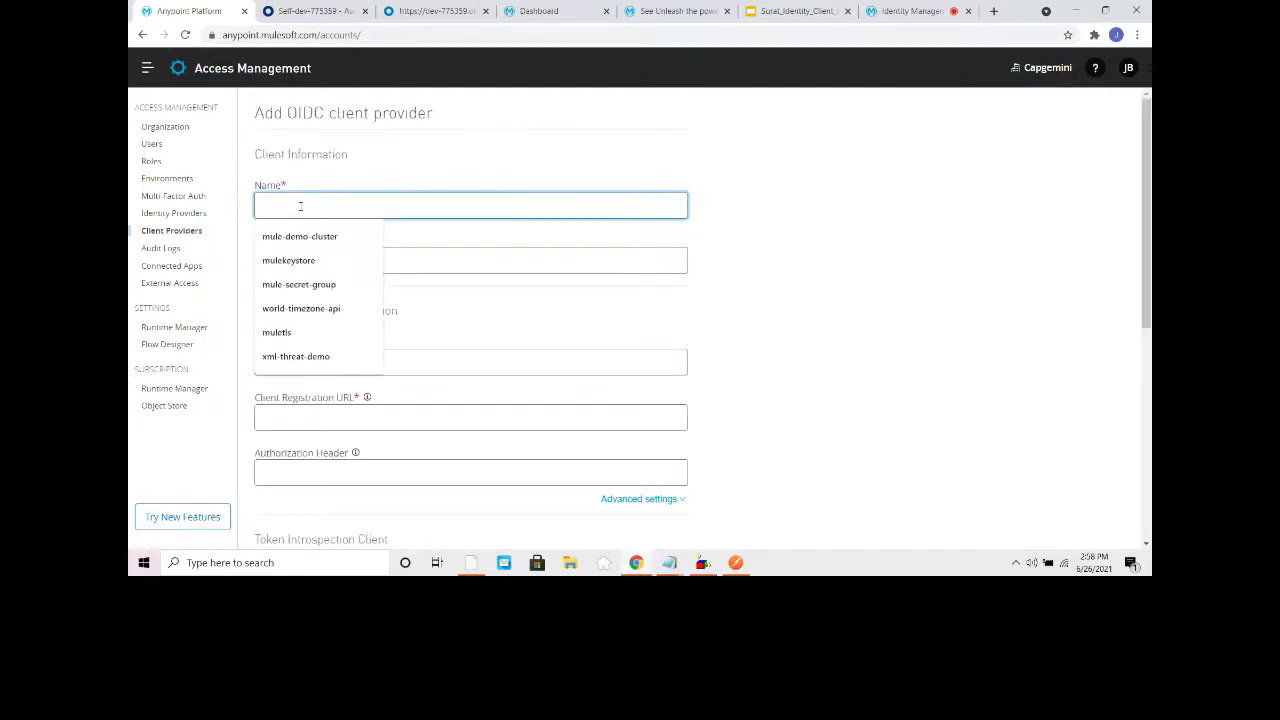
text(Mule DCR)
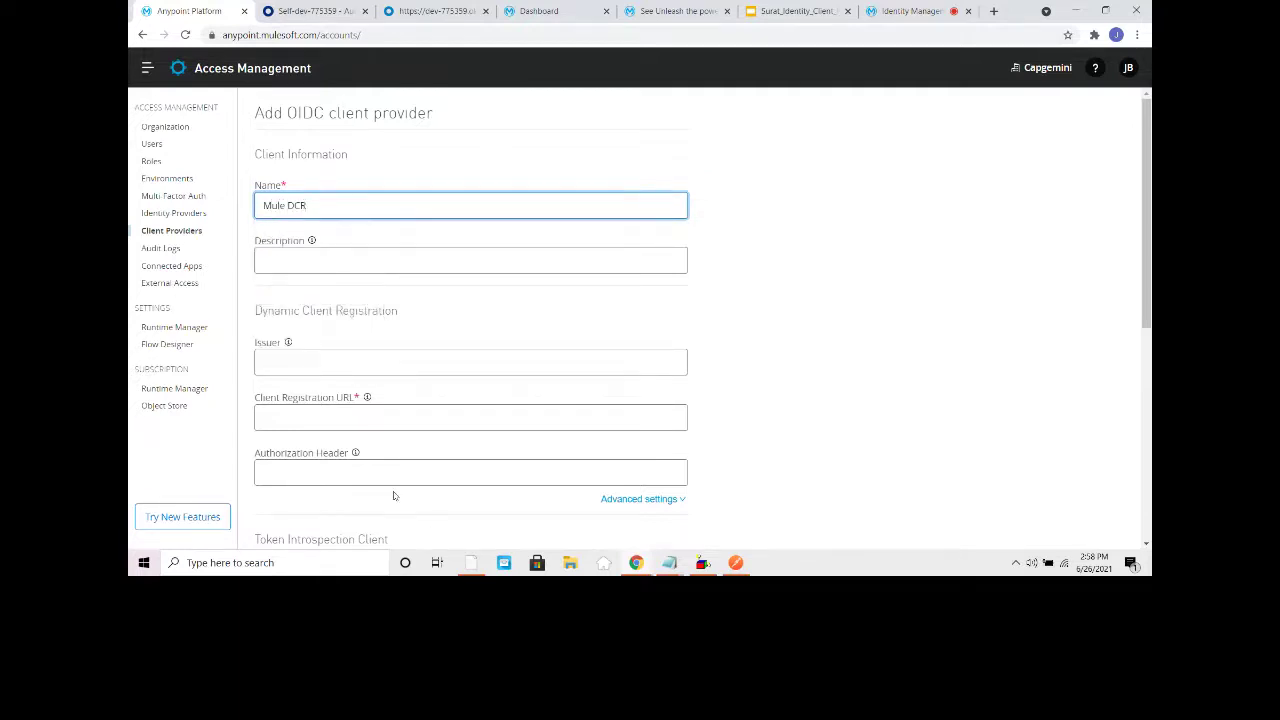
scroll(393, 496, down, 2)
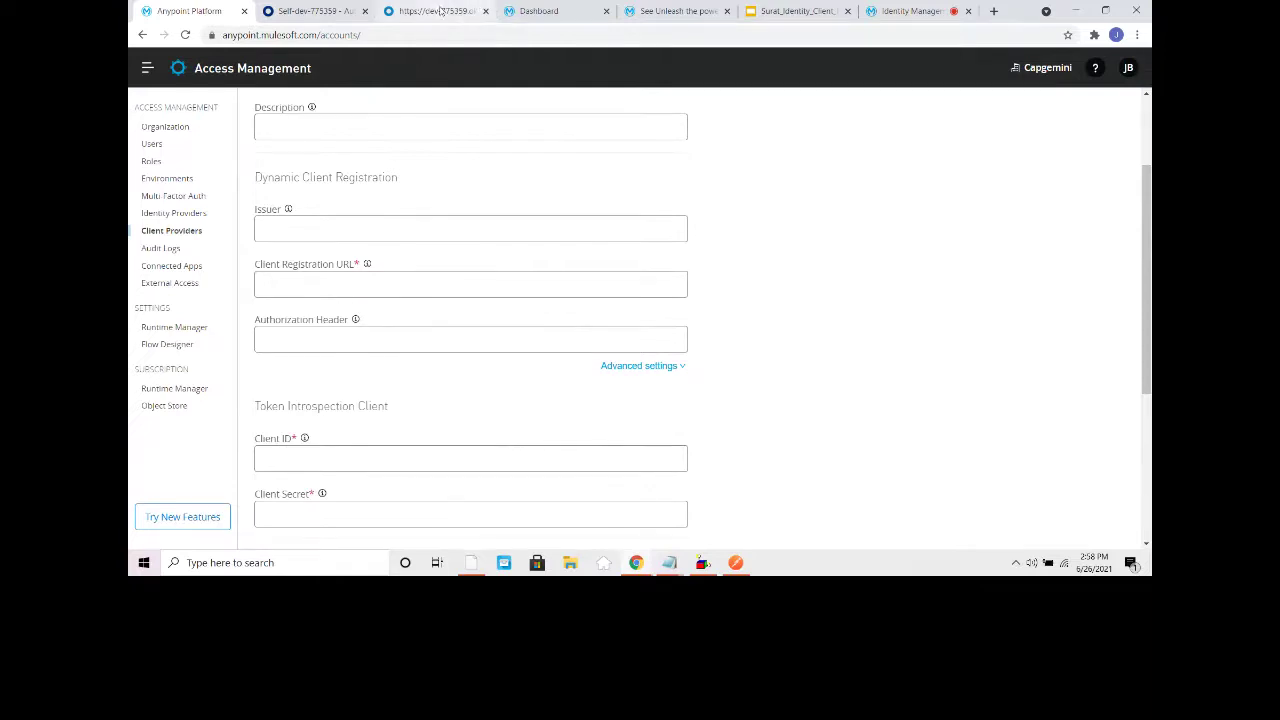
Copy the issuer URL from Okta's well-known metadata into the Issuer field
click(432, 11)
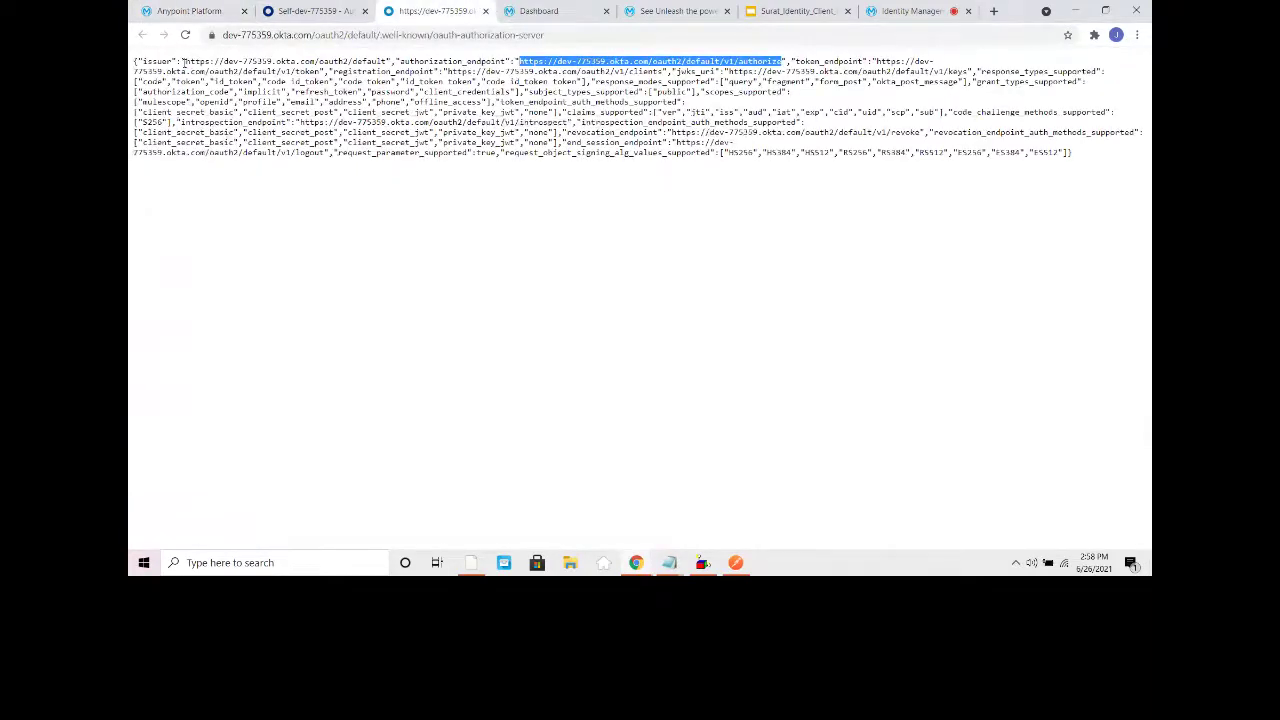
click(388, 61)
drag(388, 61, 186, 62)
key(ctrl+c)
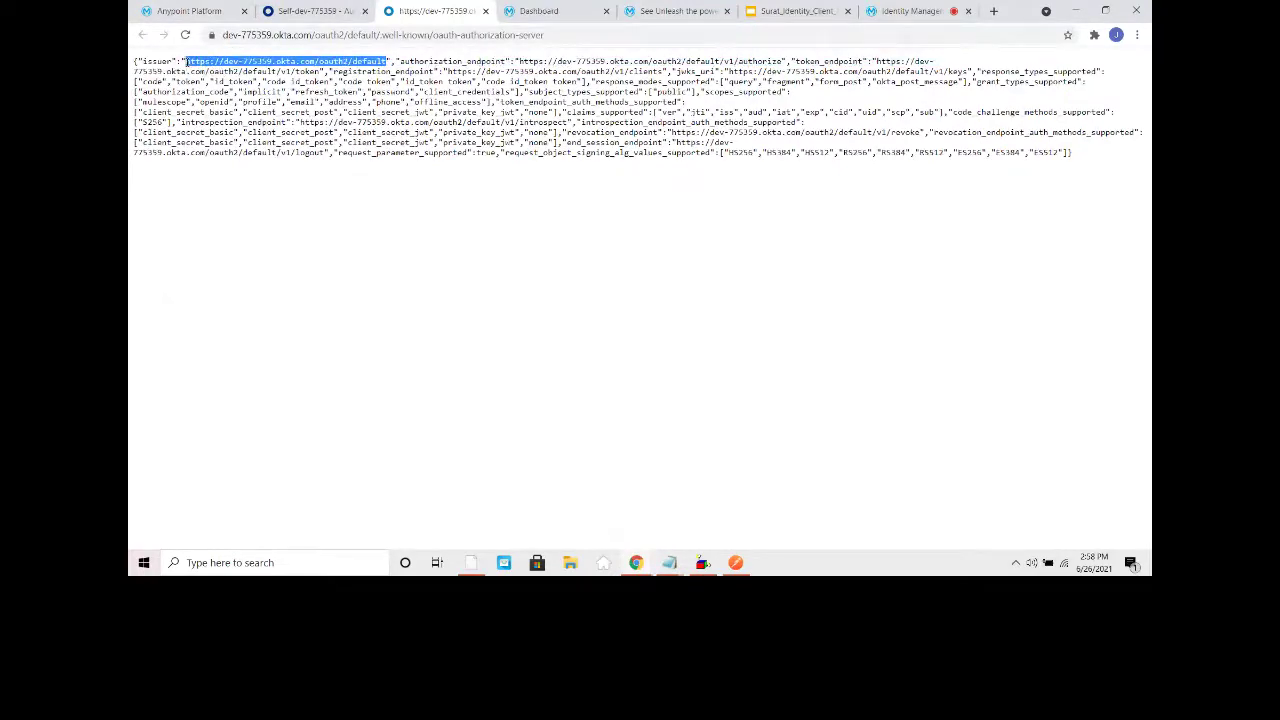
click(185, 11)
click(400, 229)
key(ctrl+v)
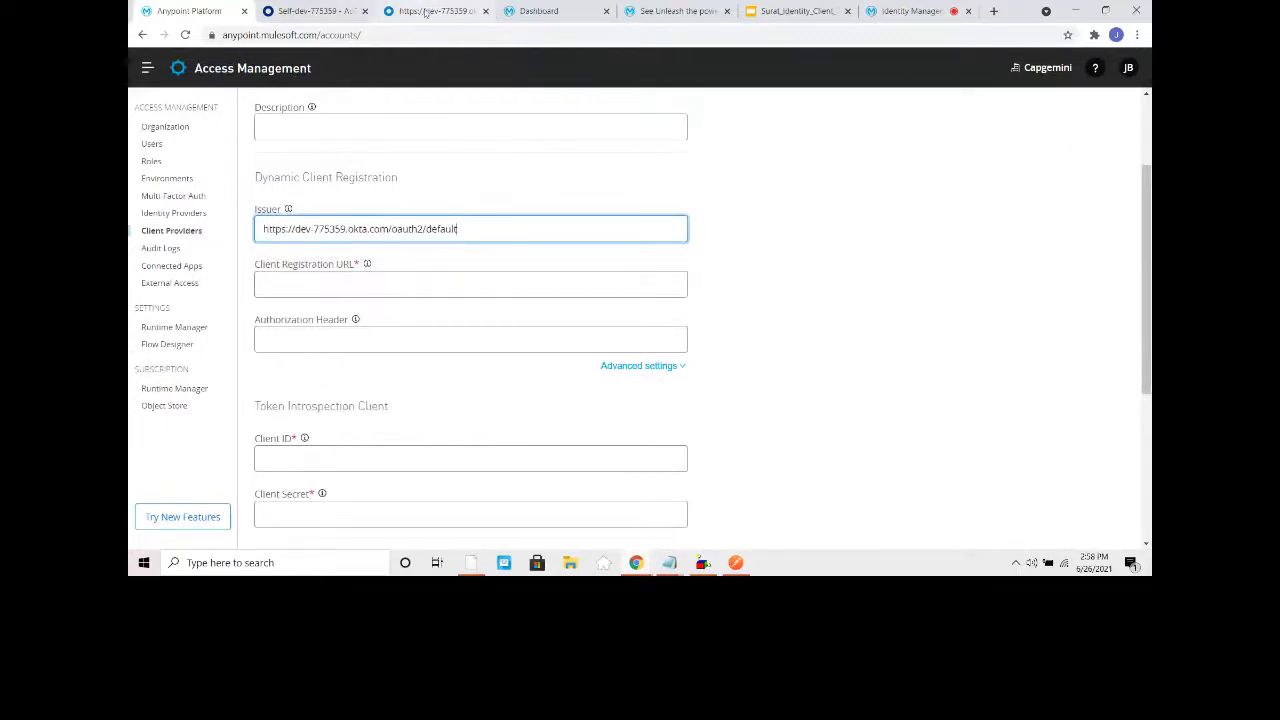
Copy Okta's client registration endpoint into the Client Registration URL field
click(420, 10)
key(ctrl+f)
text(c)
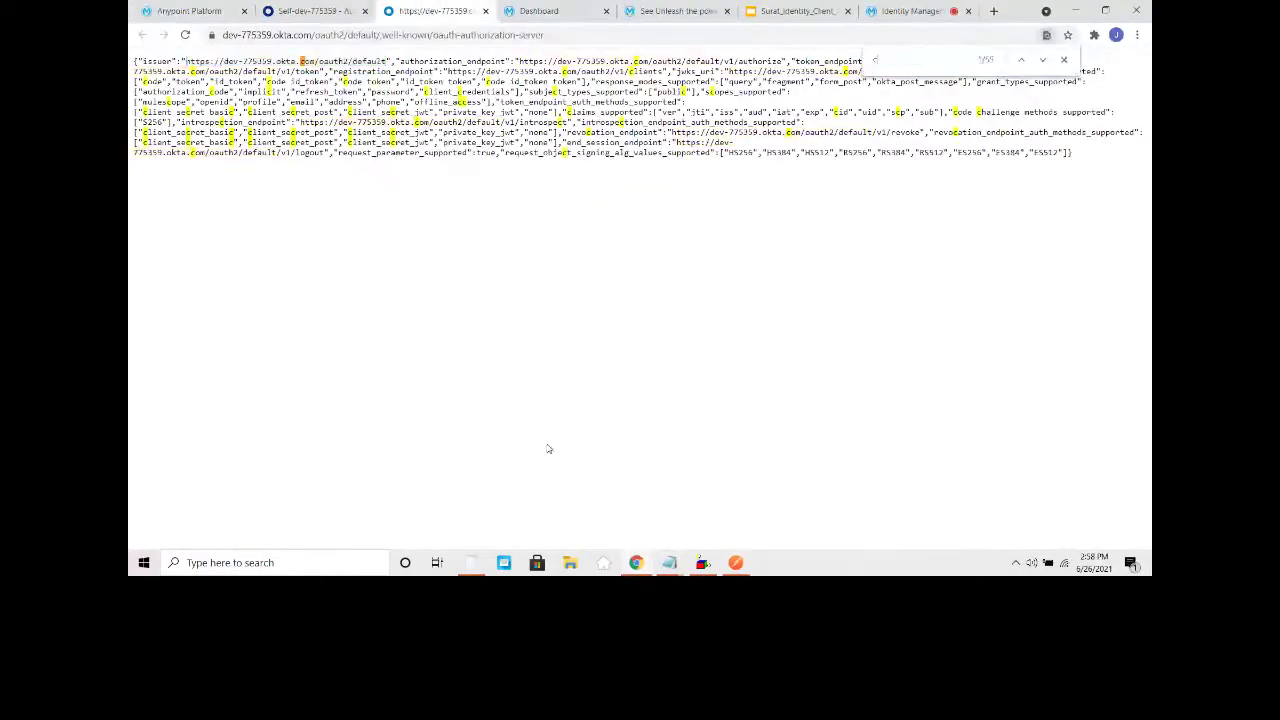
text(lient)
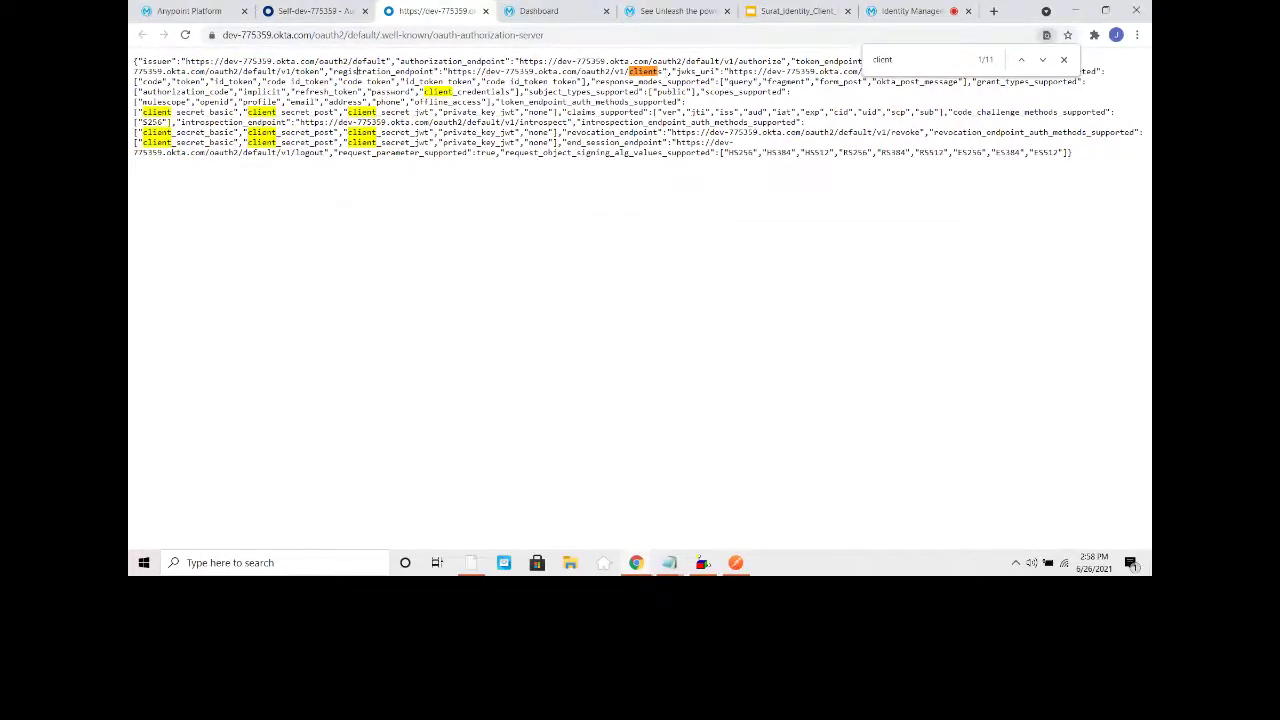
drag(449, 72, 660, 73)
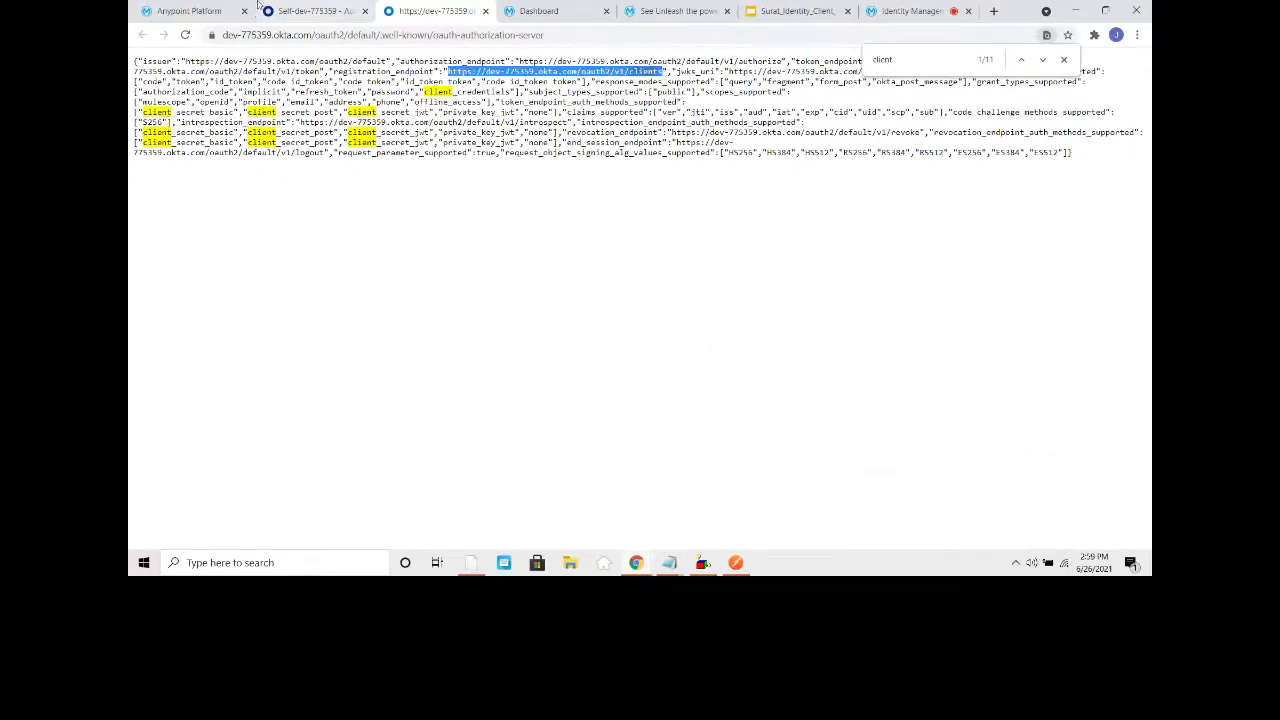
click(310, 11)
click(190, 11)
click(314, 284)
text(https://dev-775359.okta.com/oauth2/v1/clients)
scroll(423, 363, down, 3)
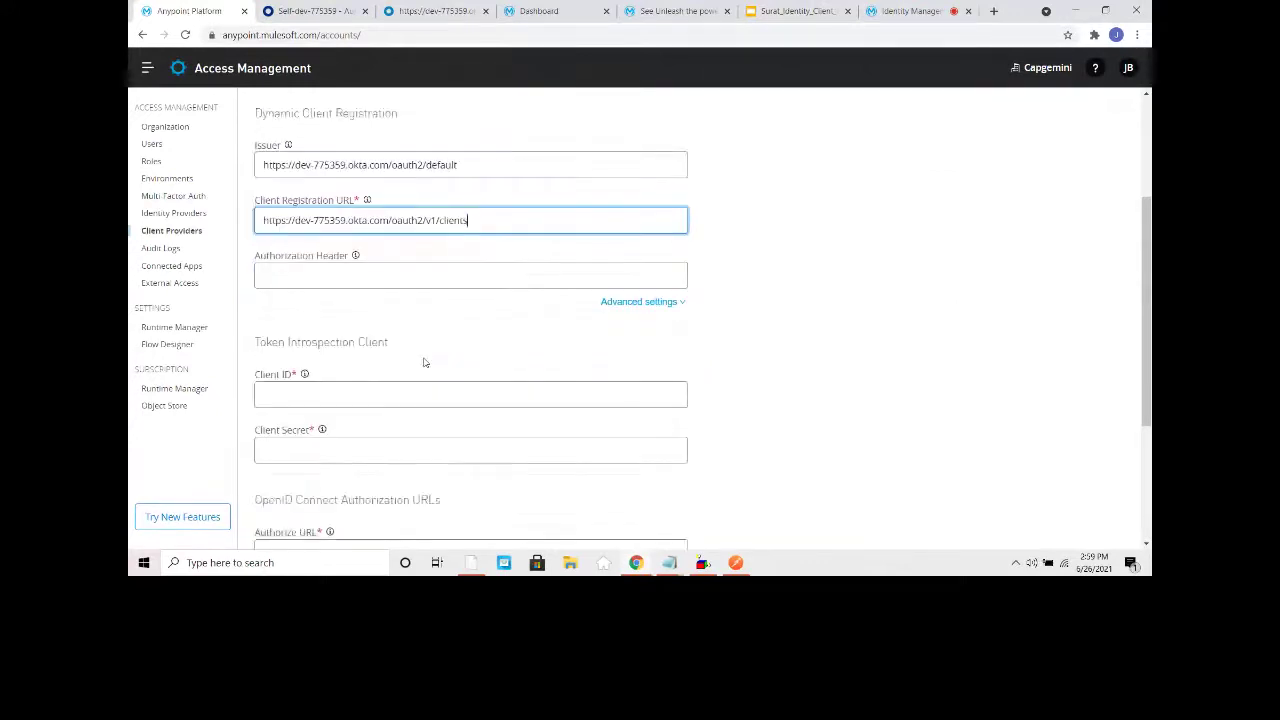
scroll(423, 363, up, 1)
In Okta Applications, start a new OIDC - OpenID Connect Web Application integration
click(302, 5)
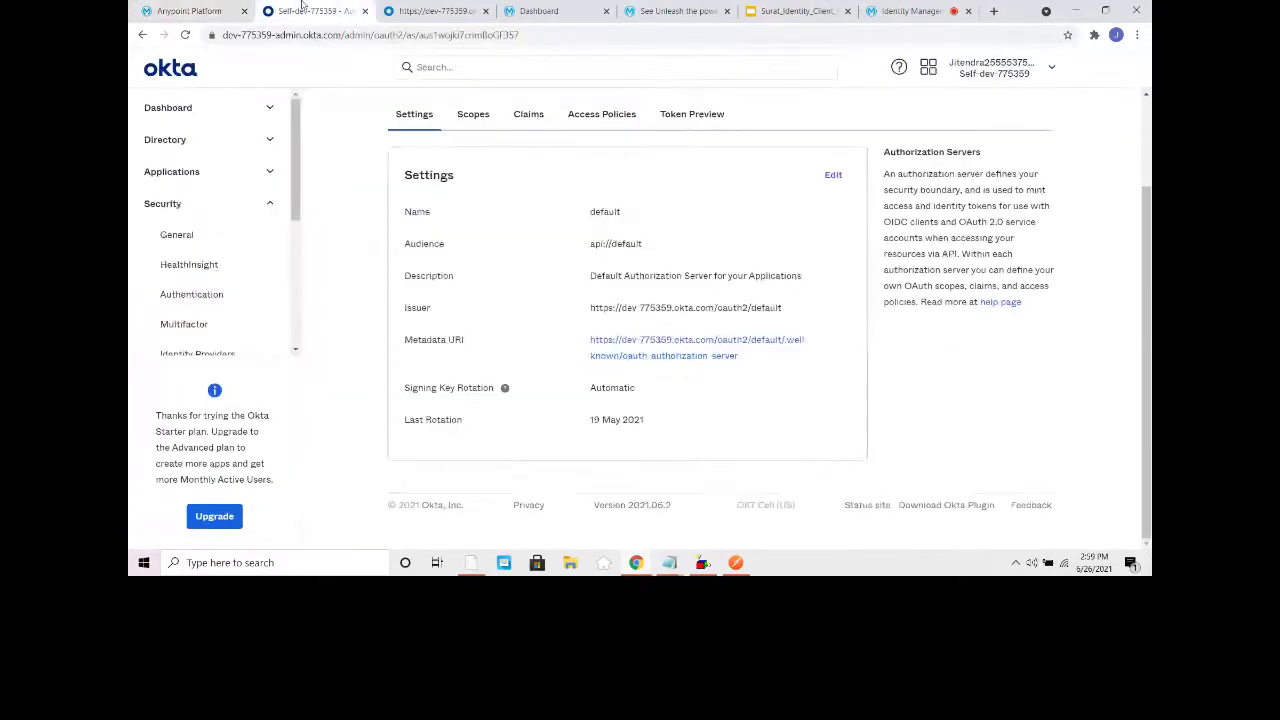
scroll(369, 180, up, 2)
click(171, 174)
click(170, 204)
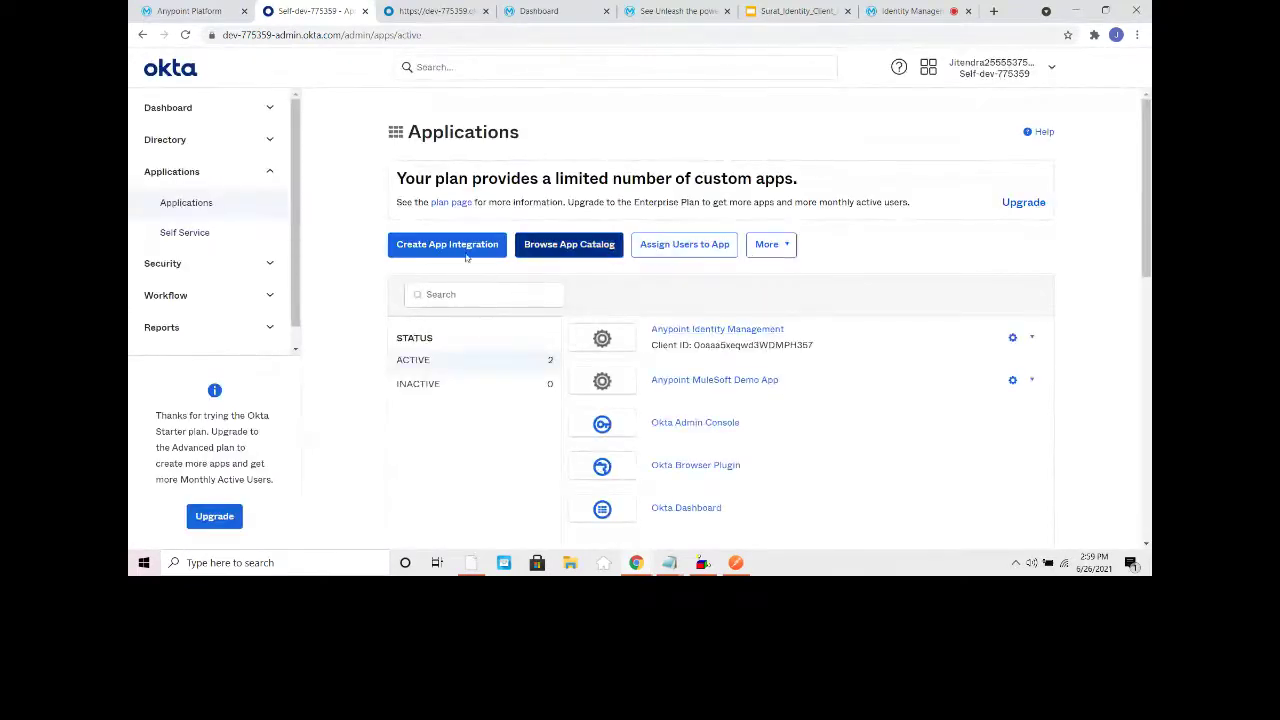
click(462, 255)
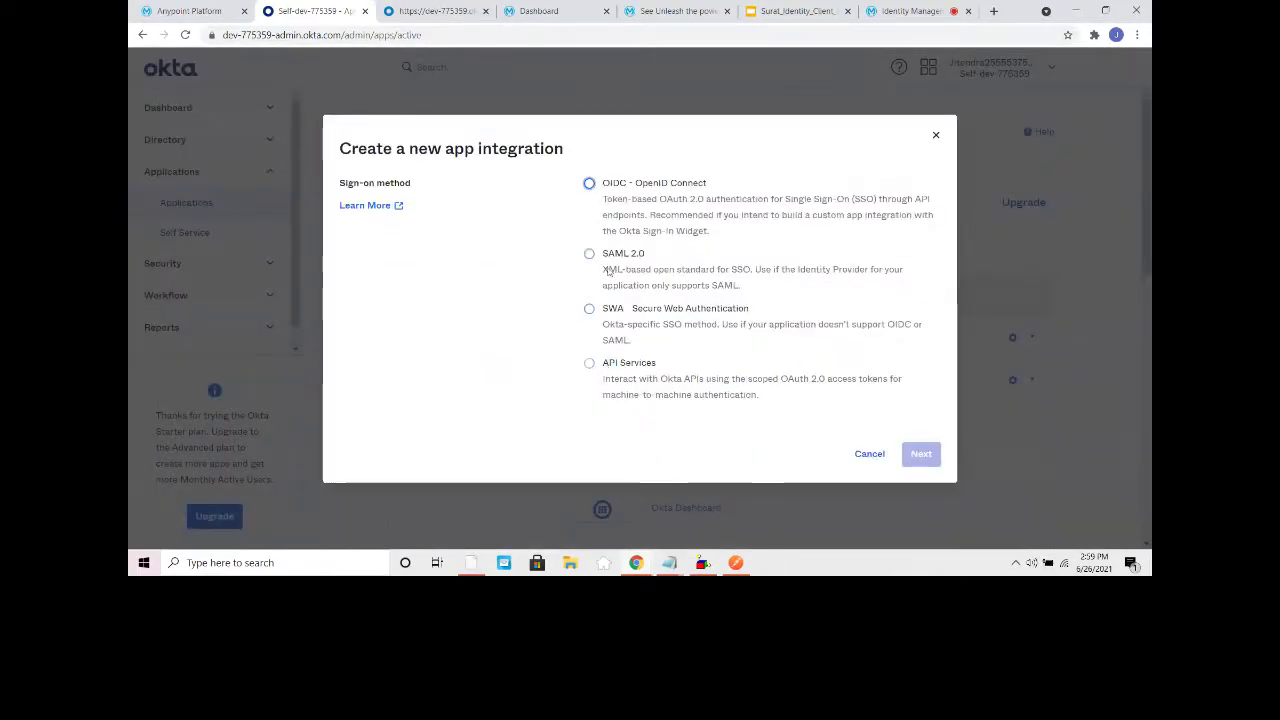
click(590, 184)
scroll(585, 338, down, 1)
click(585, 338)
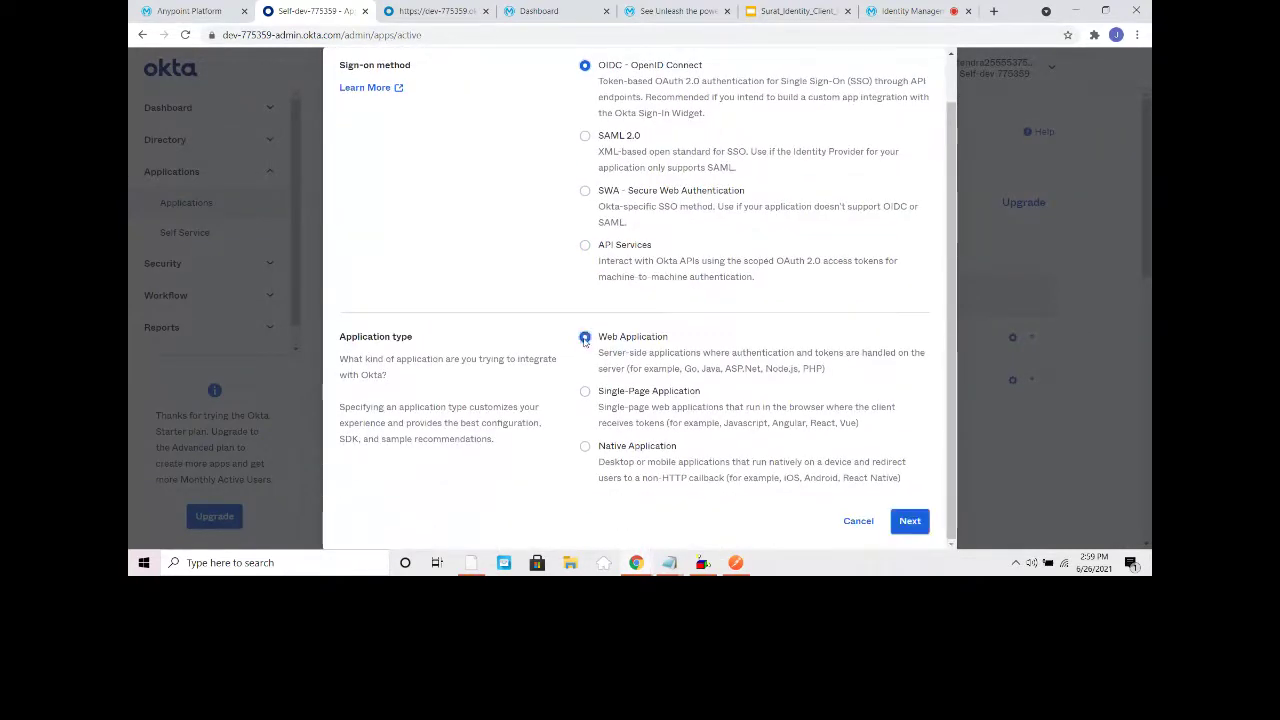
click(909, 521)
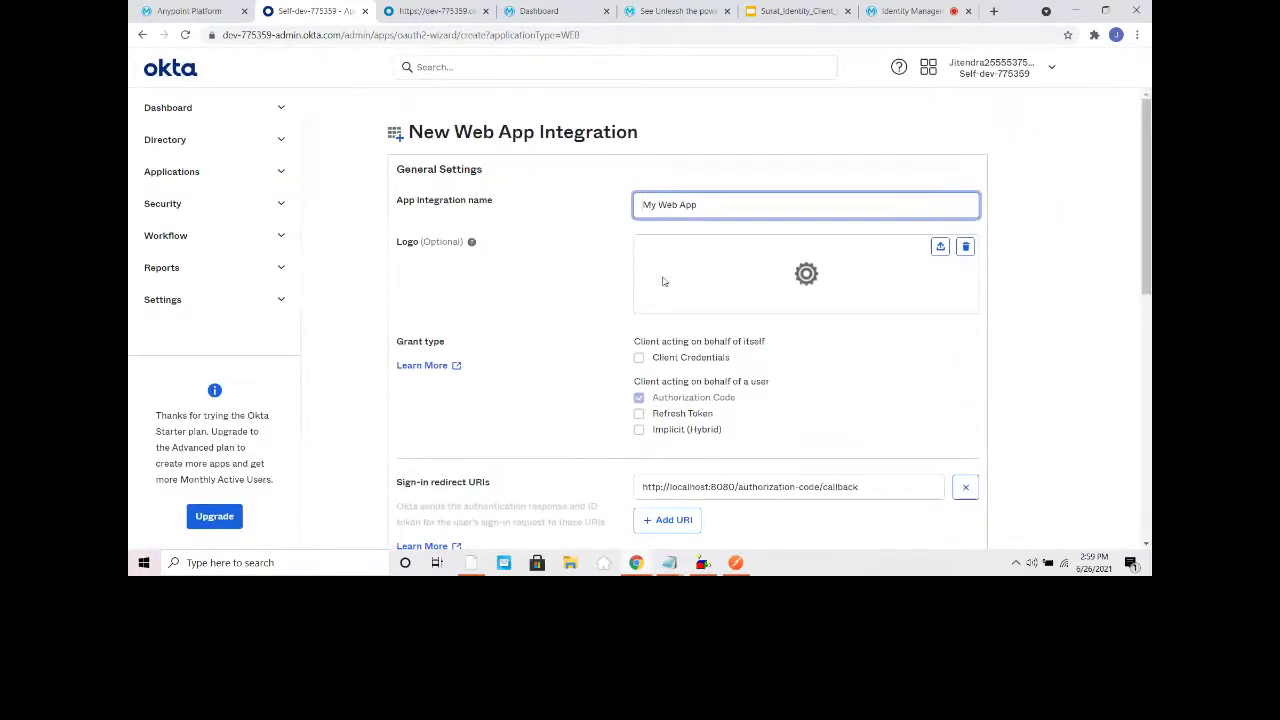
drag(717, 206, 566, 217)
text(Mule DCR)
scroll(771, 183, down, 2)
scroll(766, 330, up, 1)
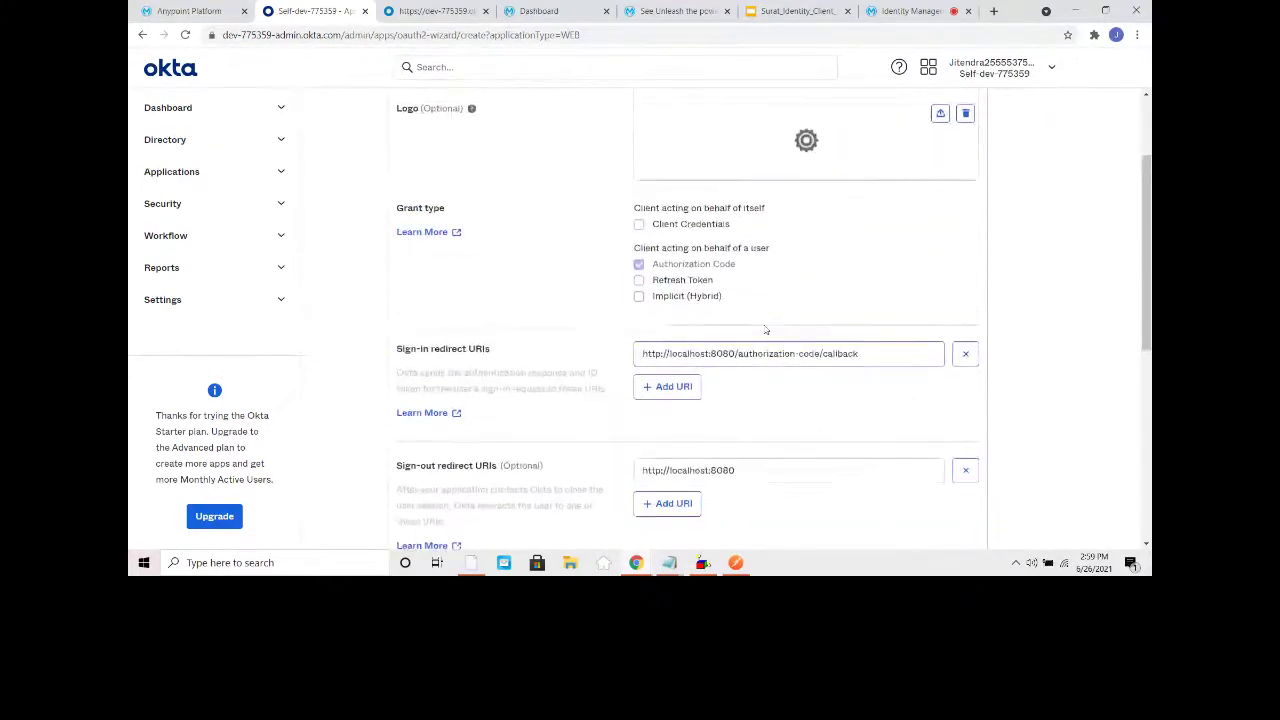
scroll(766, 330, down, 2)
drag(895, 220, 724, 220)
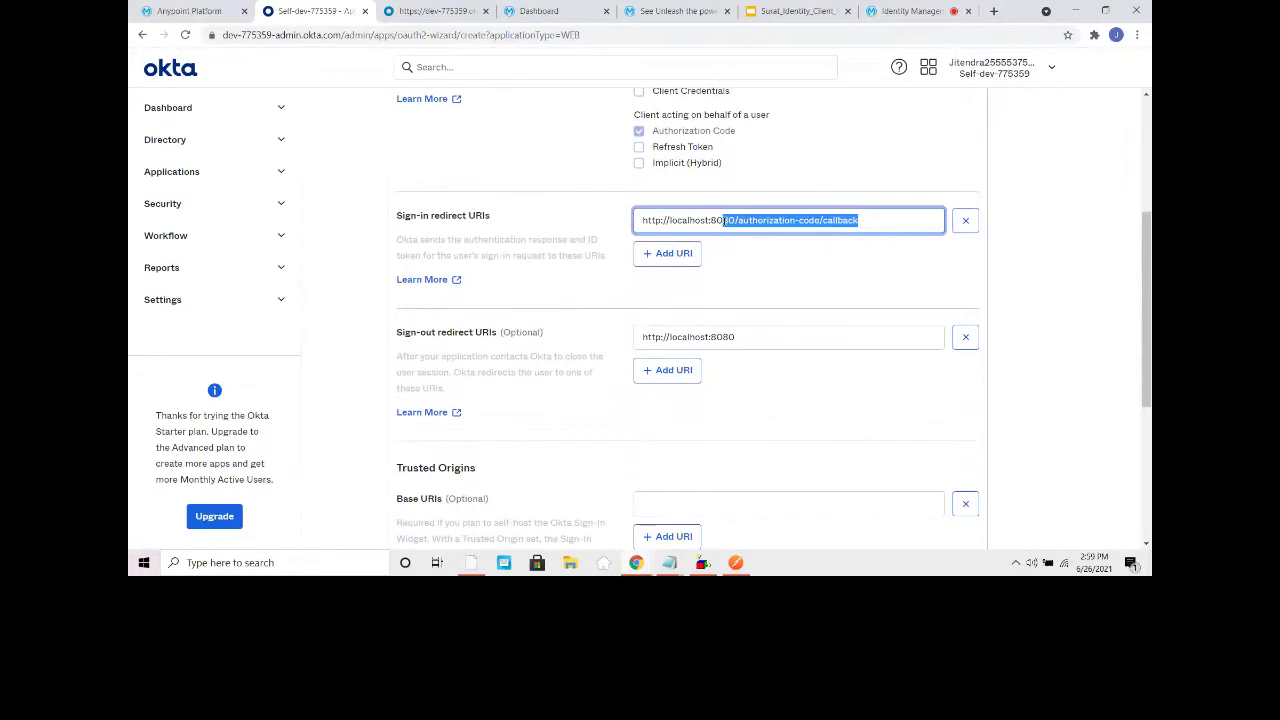
key(BackSpace)
text(1/callba)
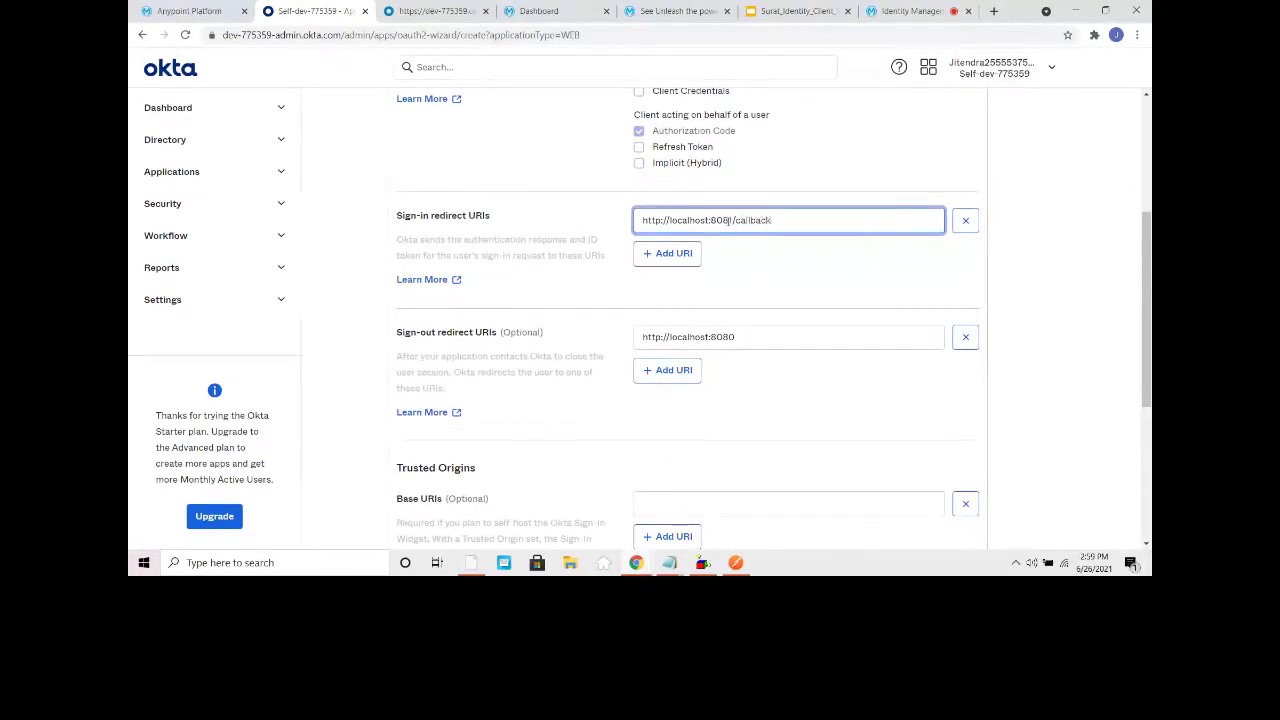
scroll(732, 262, down, 4)
scroll(900, 229, up, 2)
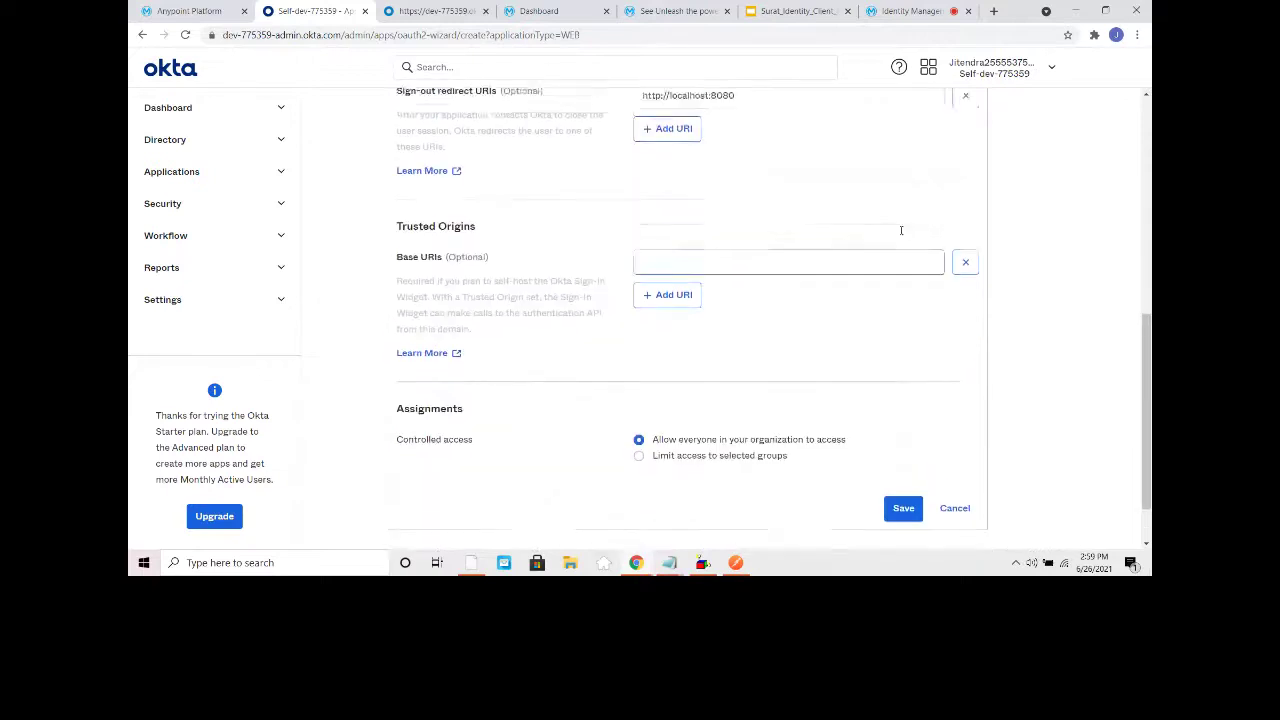
scroll(820, 206, down, 3)
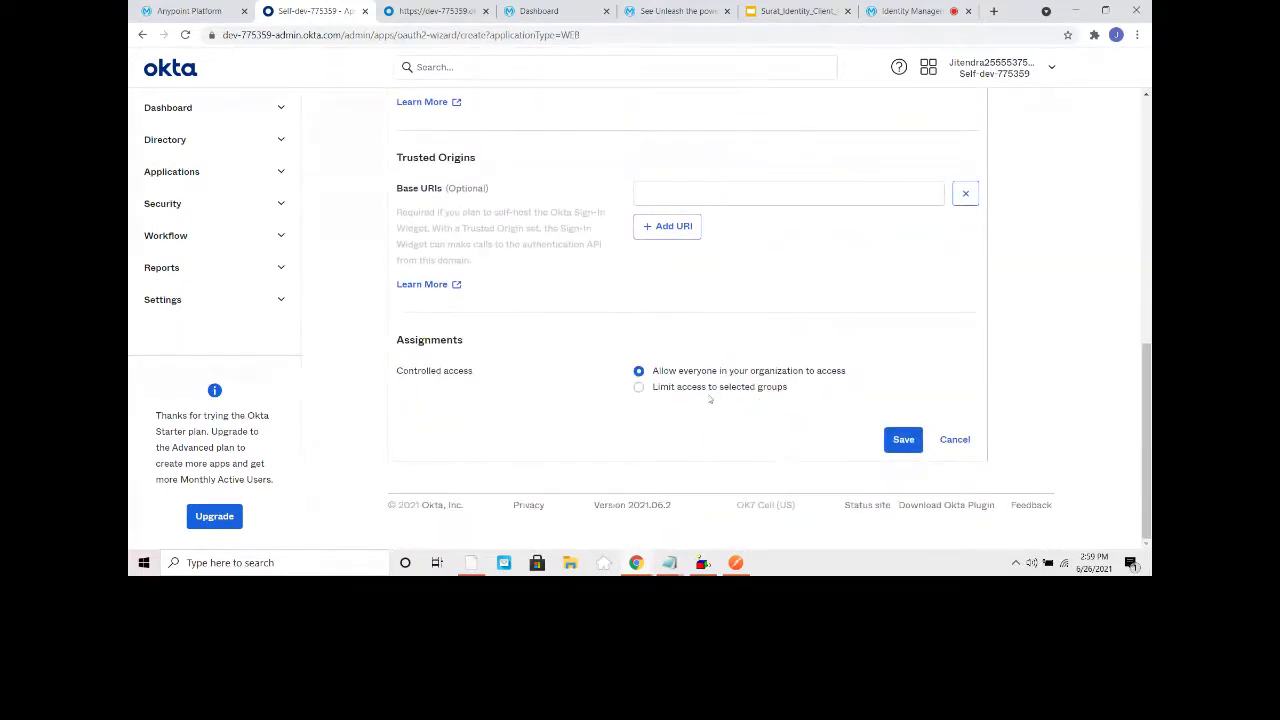
click(909, 442)
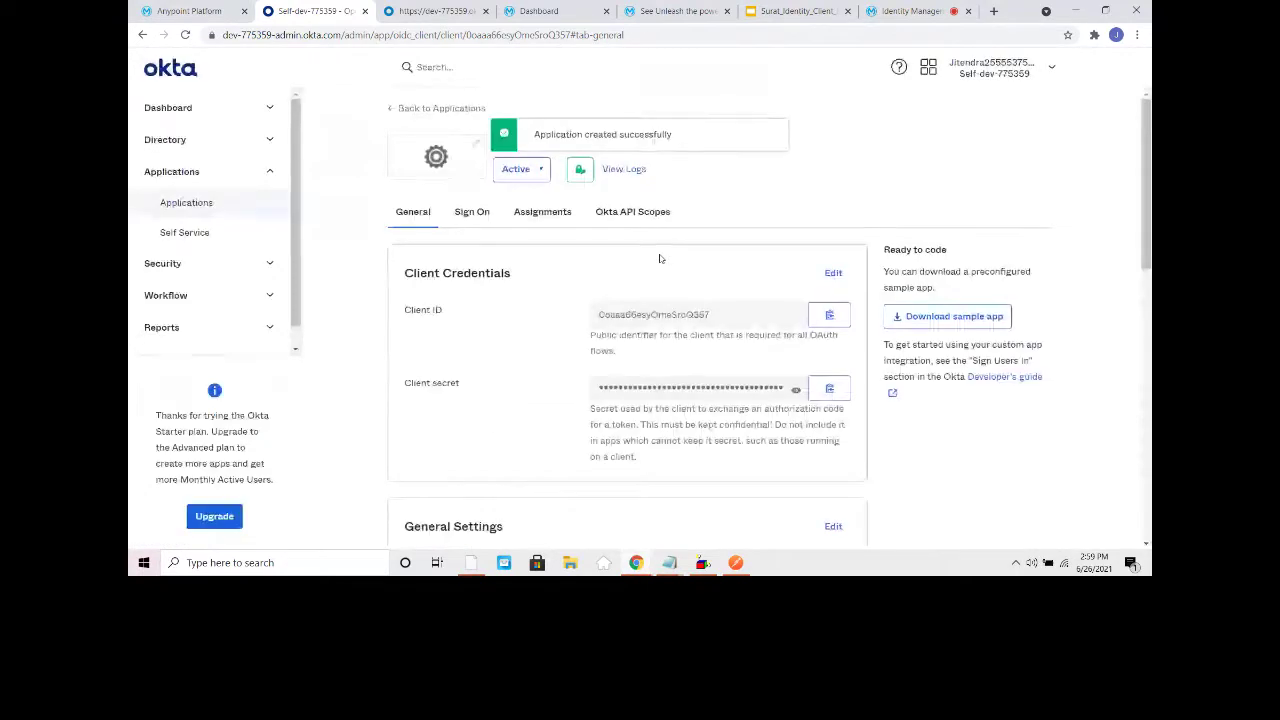
Copy the Okta app's Client ID and Client secret into Anypoint's Client ID and Client Secret fields
scroll(657, 257, down, 1)
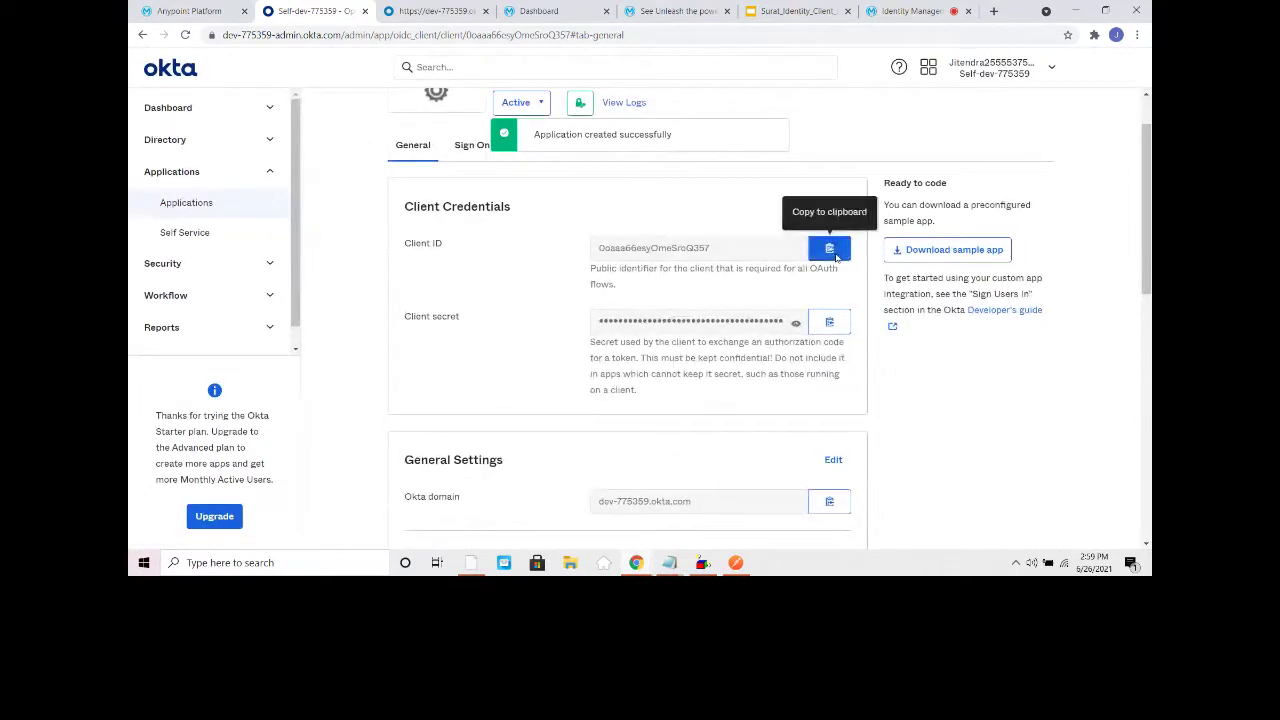
click(829, 249)
click(190, 11)
click(284, 325)
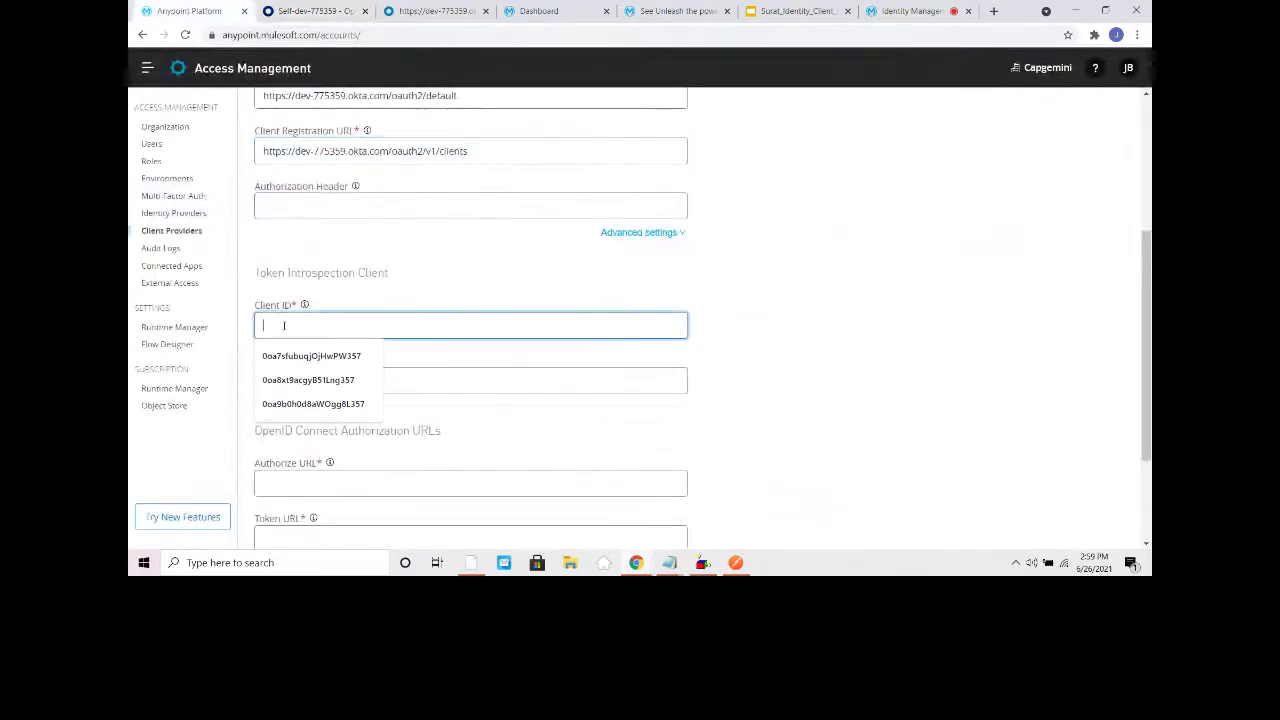
key(ctrl+v)
click(312, 11)
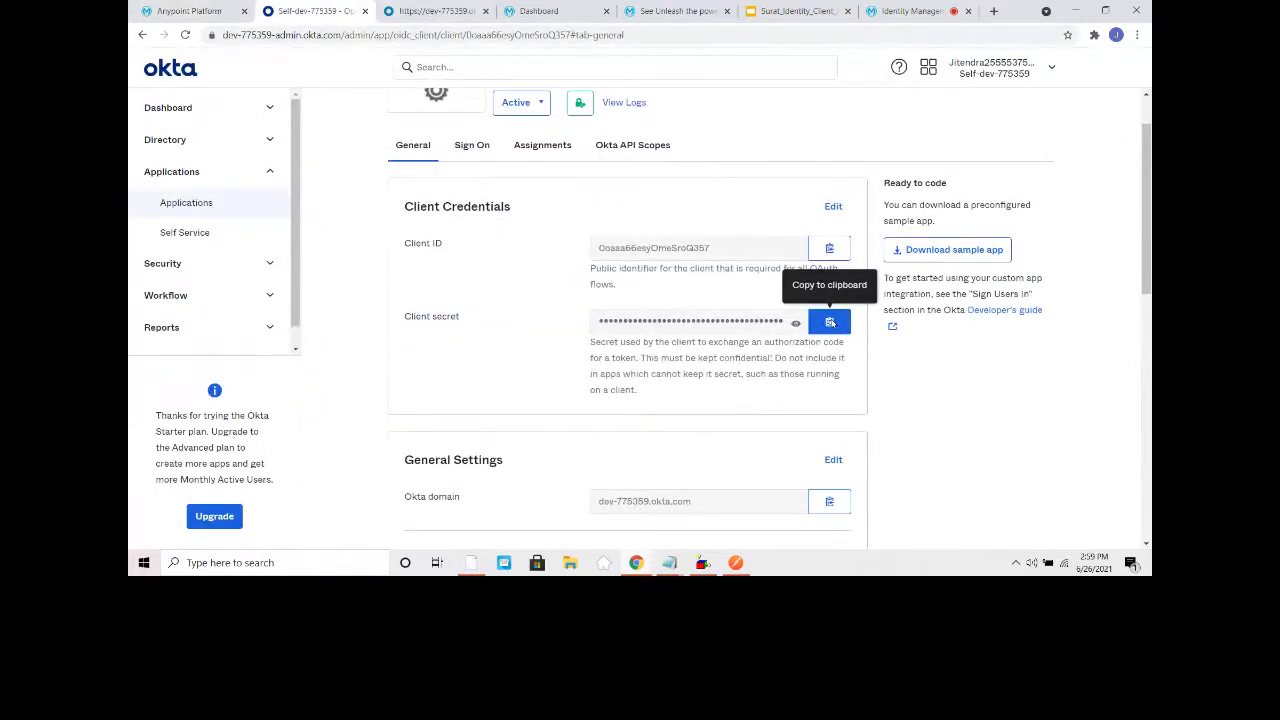
click(829, 321)
click(190, 11)
click(297, 376)
key(ctrl+v)
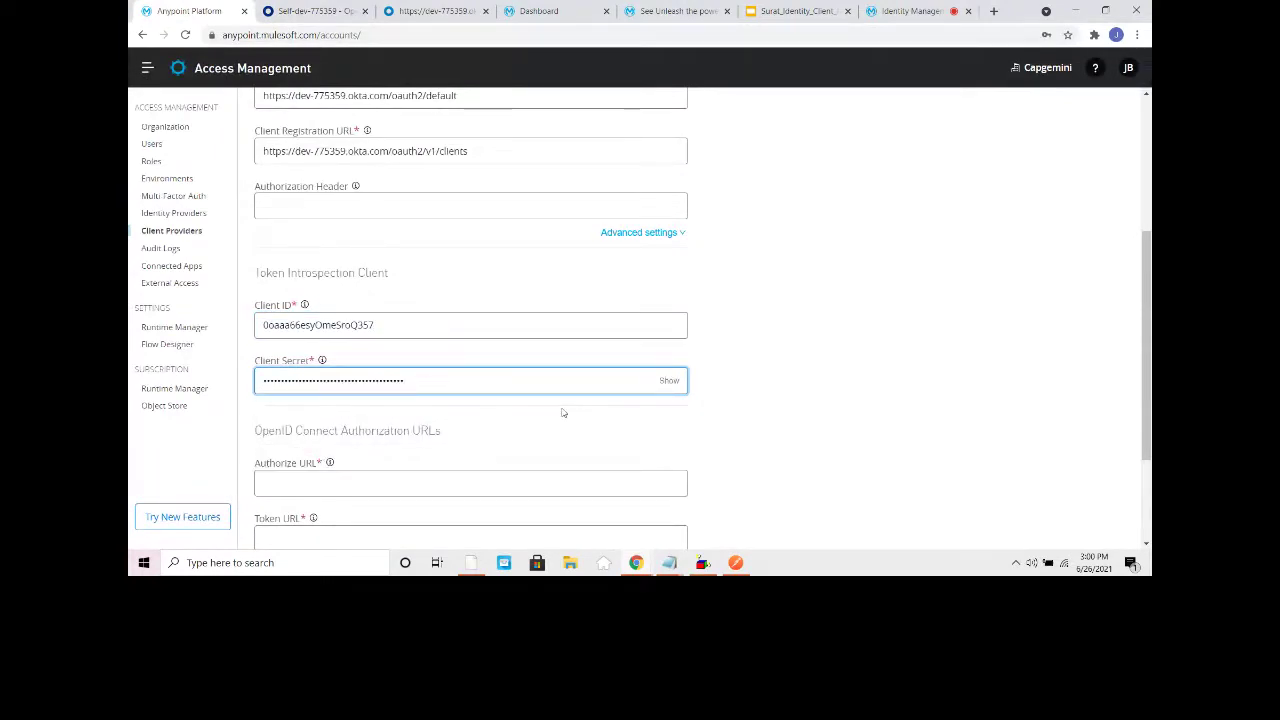
click(664, 385)
click(668, 384)
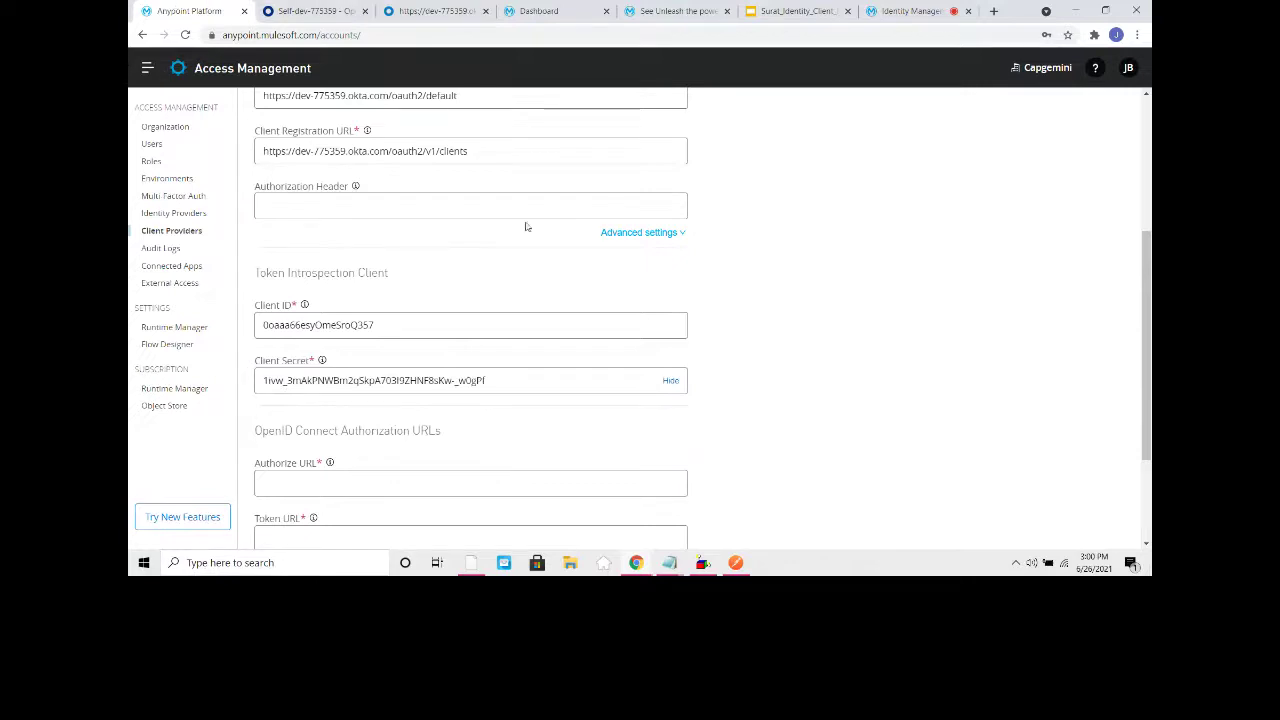
Begin entering the Authorization Header value and show it in plain text
click(389, 207)
text(Basi)
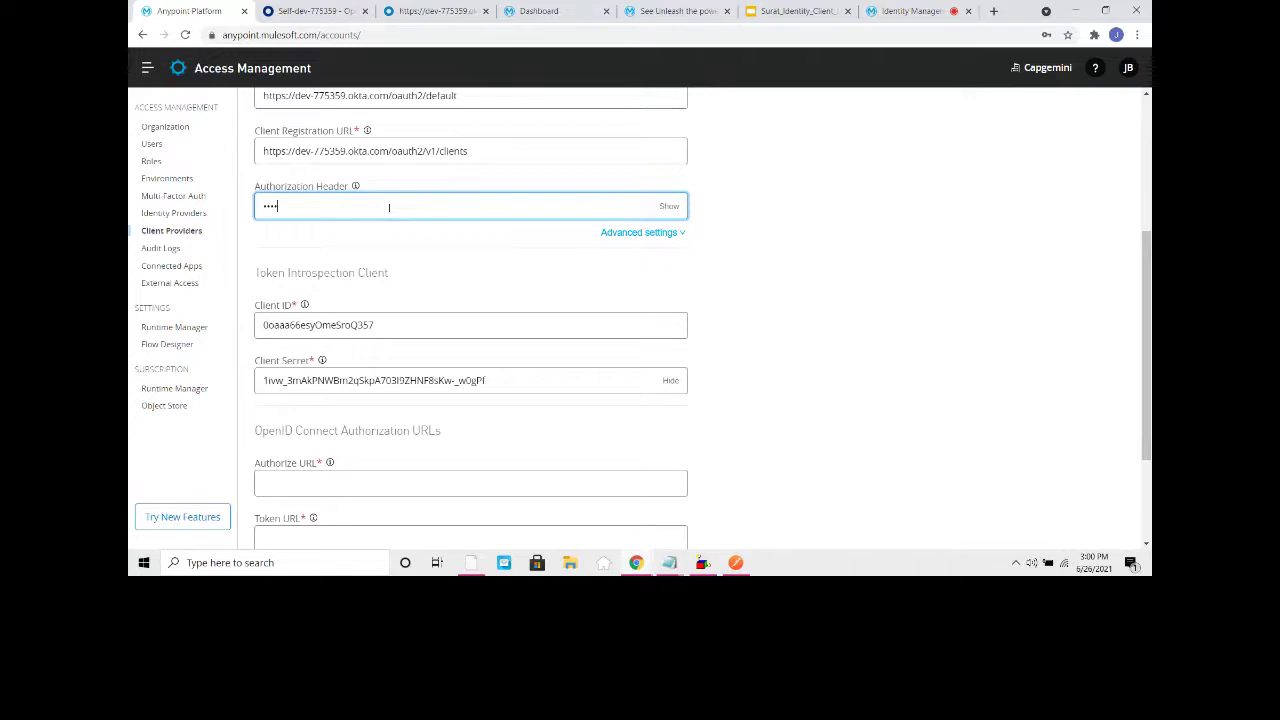
click(668, 207)
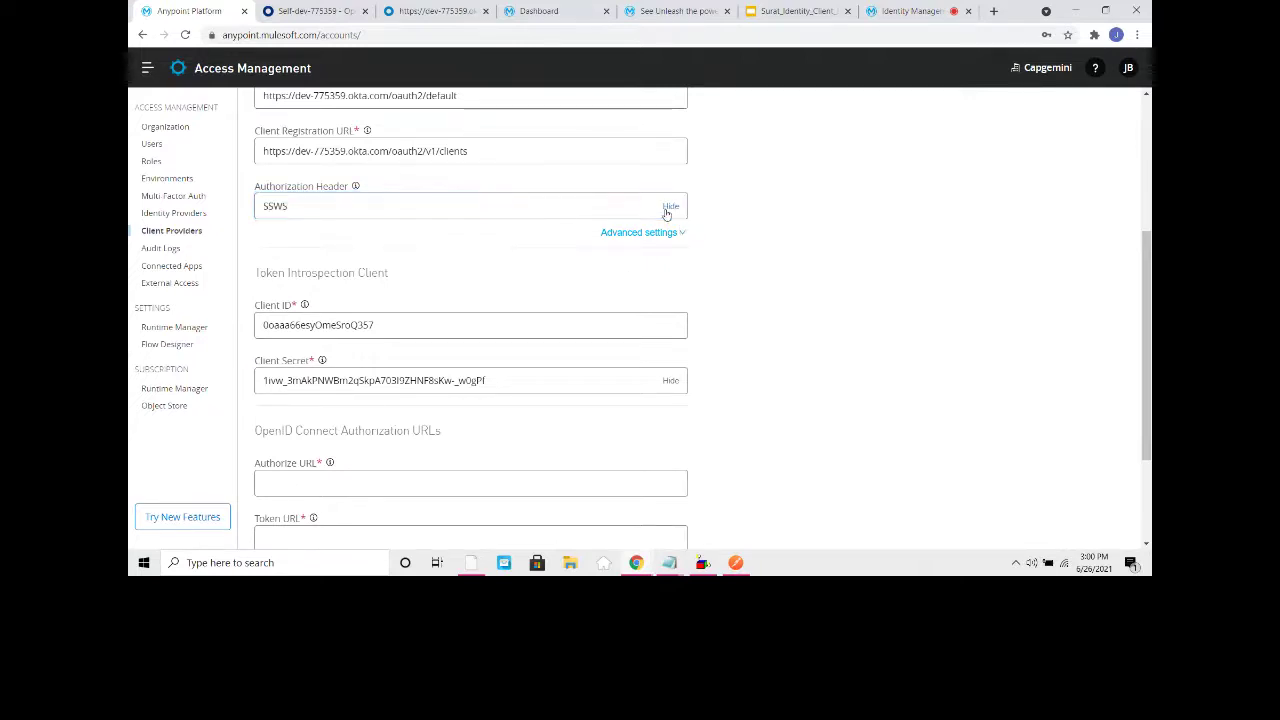
click(310, 11)
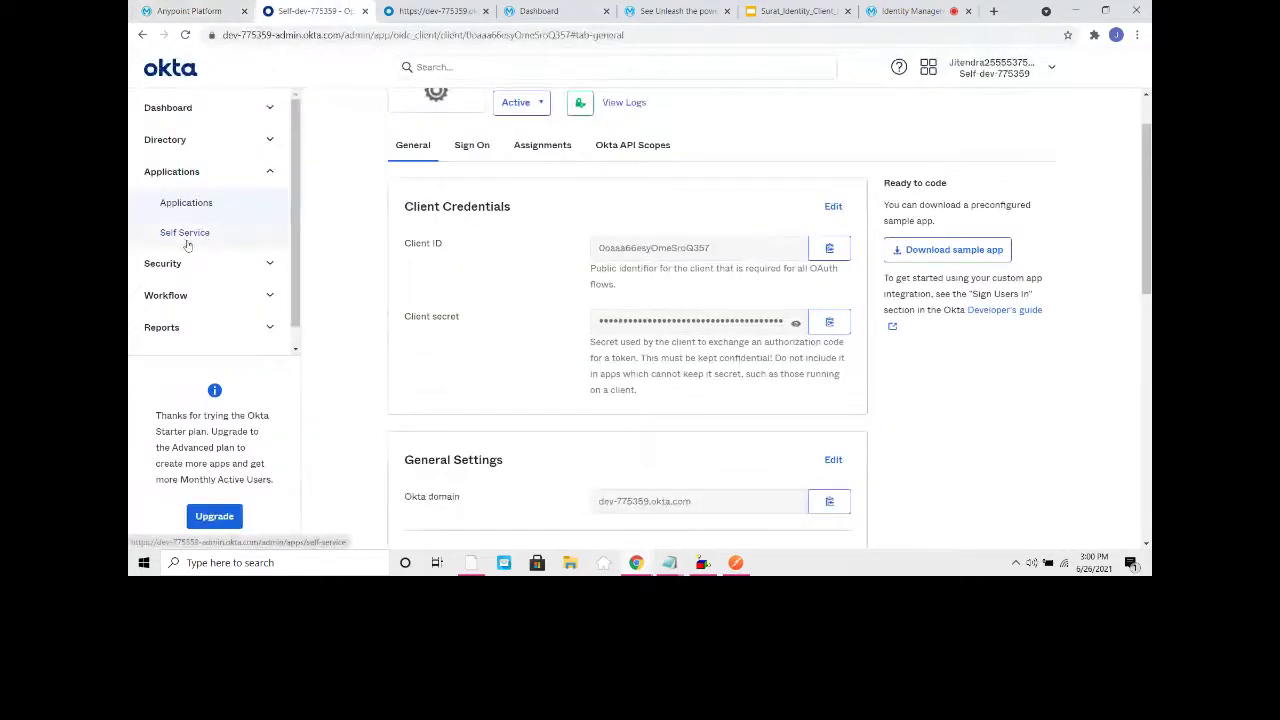
Create an Okta API token named 'Mule Token' and copy its value for Anypoint's Authorization Header
scroll(178, 215, down, 1)
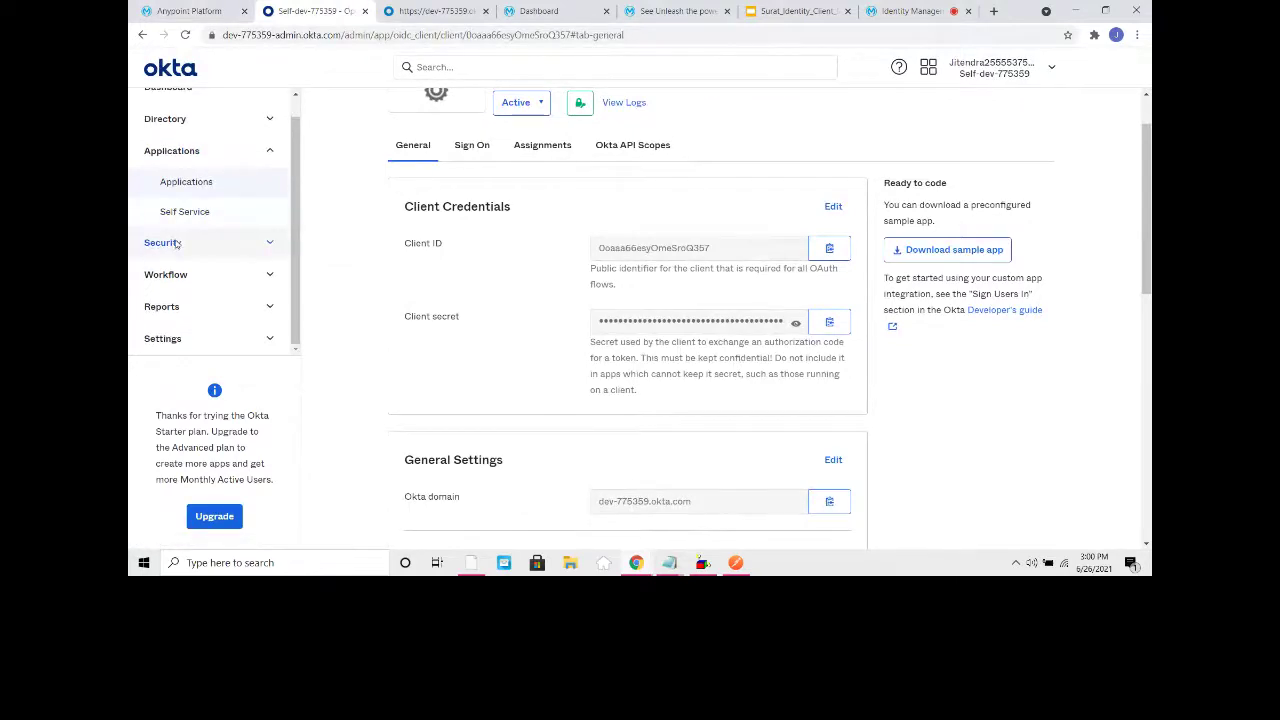
click(176, 244)
click(167, 341)
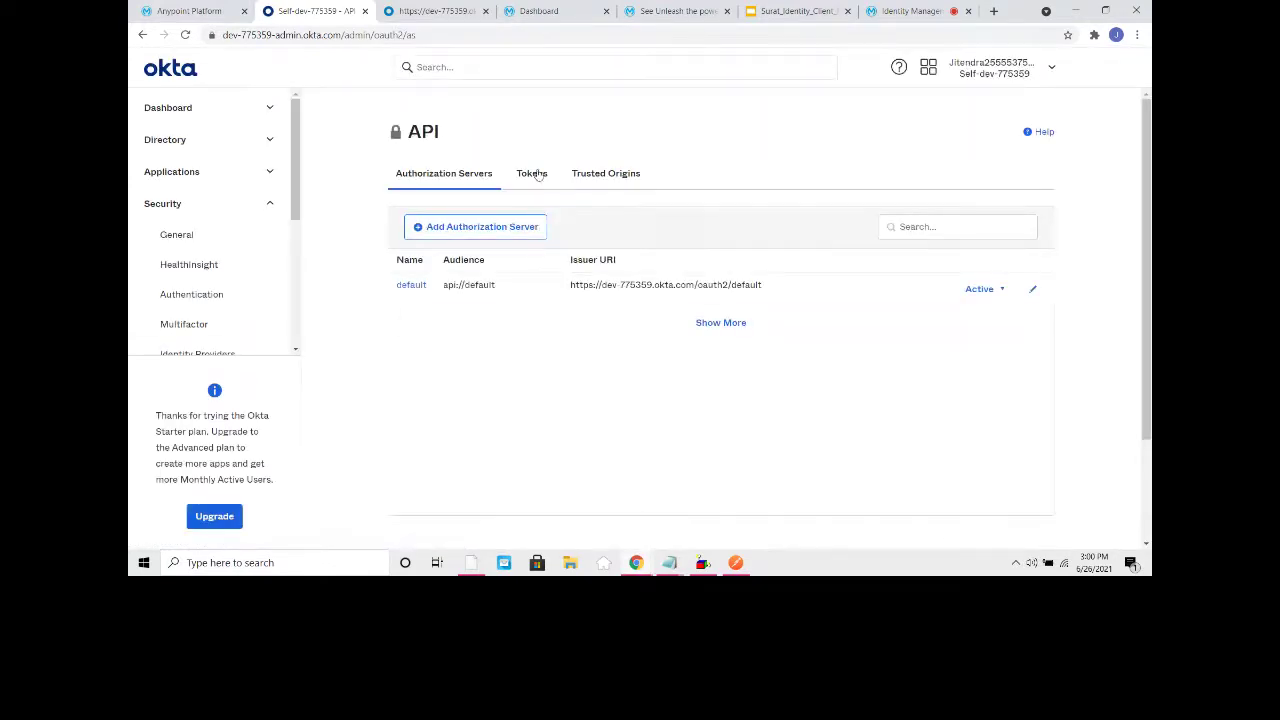
click(536, 174)
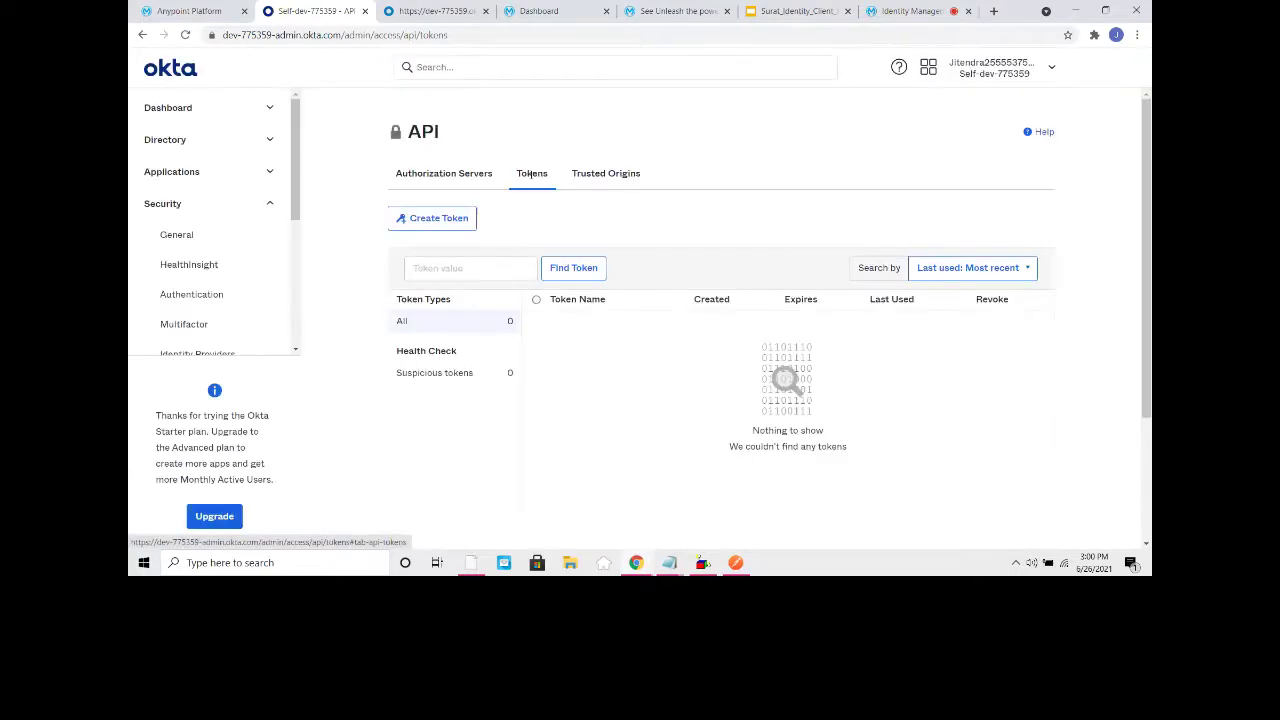
click(449, 217)
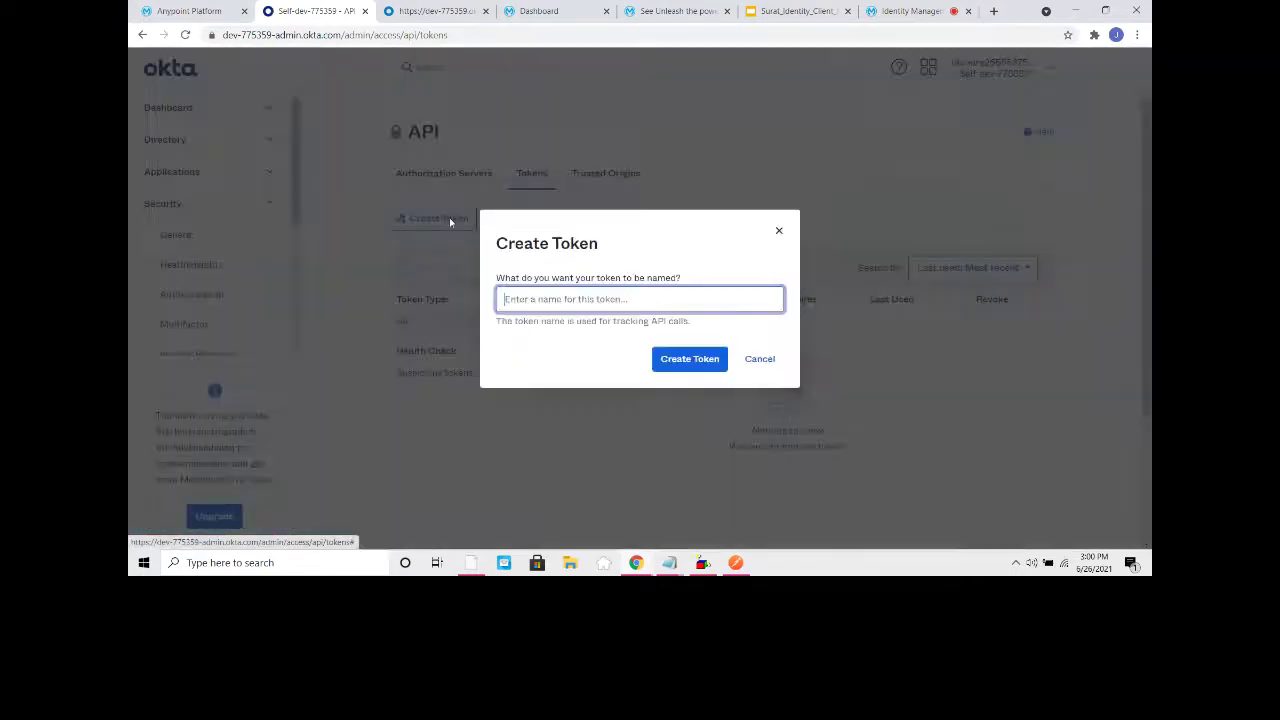
text(Mule Token)
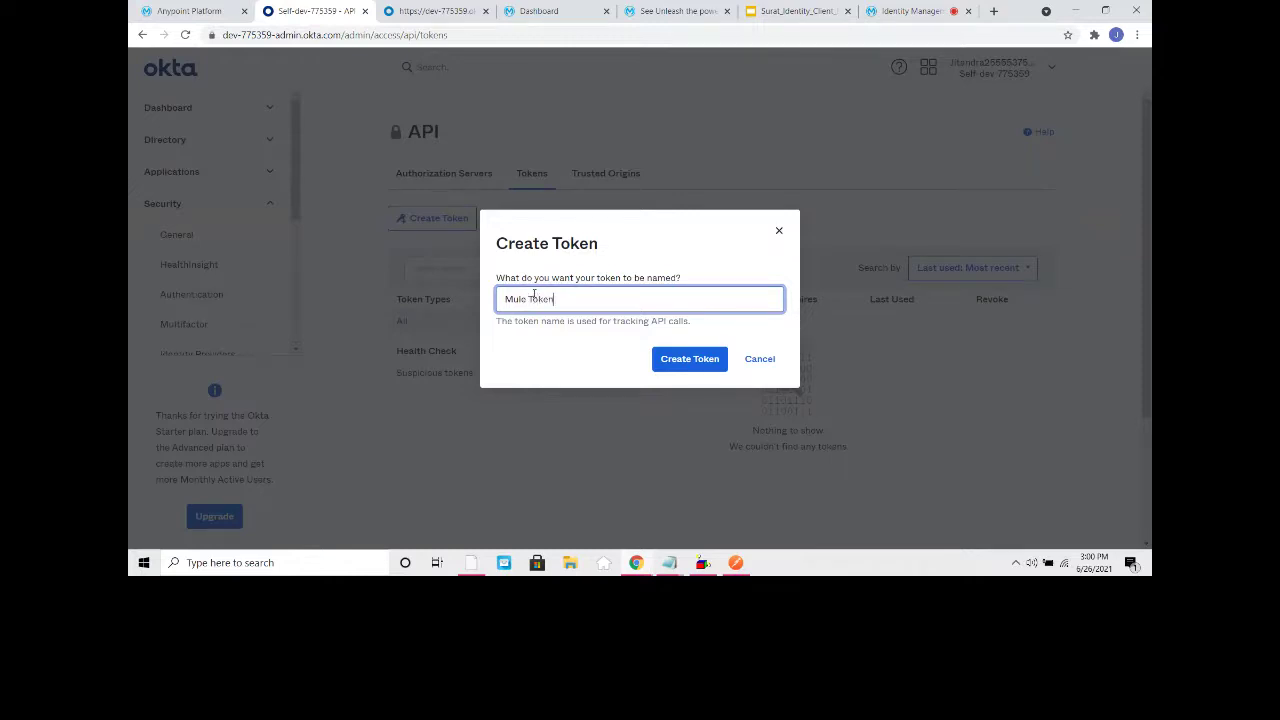
click(695, 366)
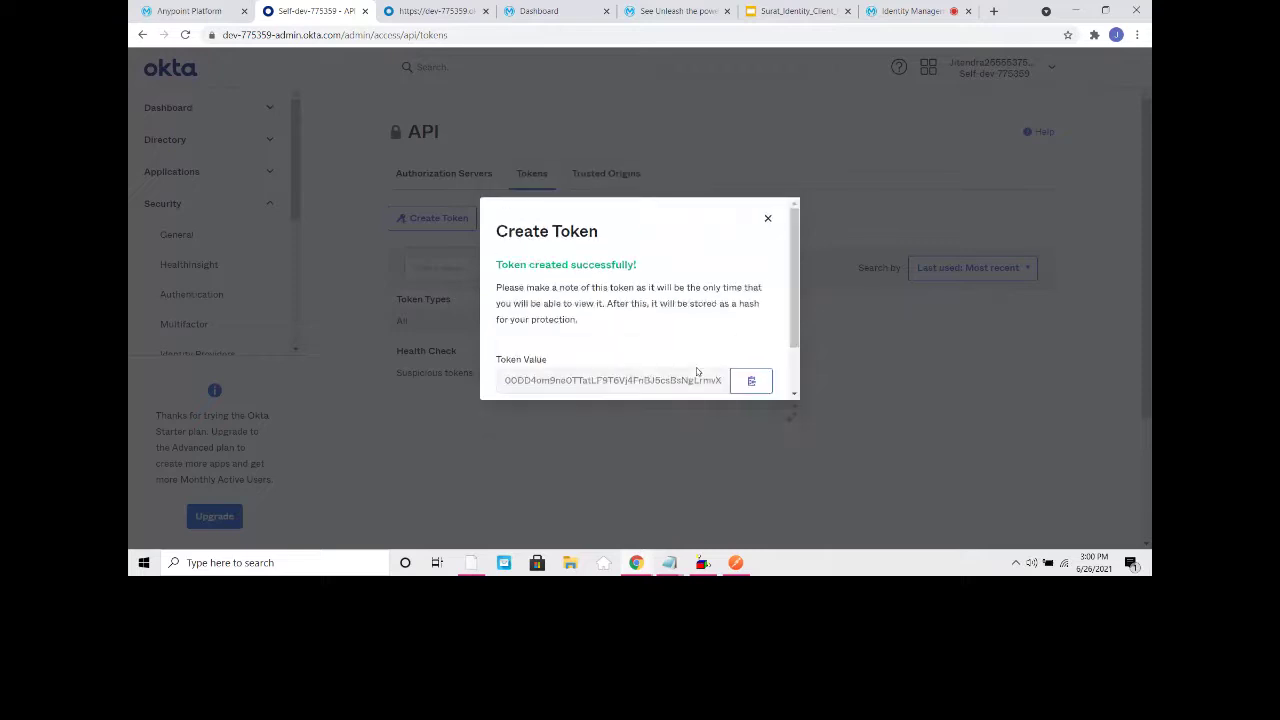
click(762, 353)
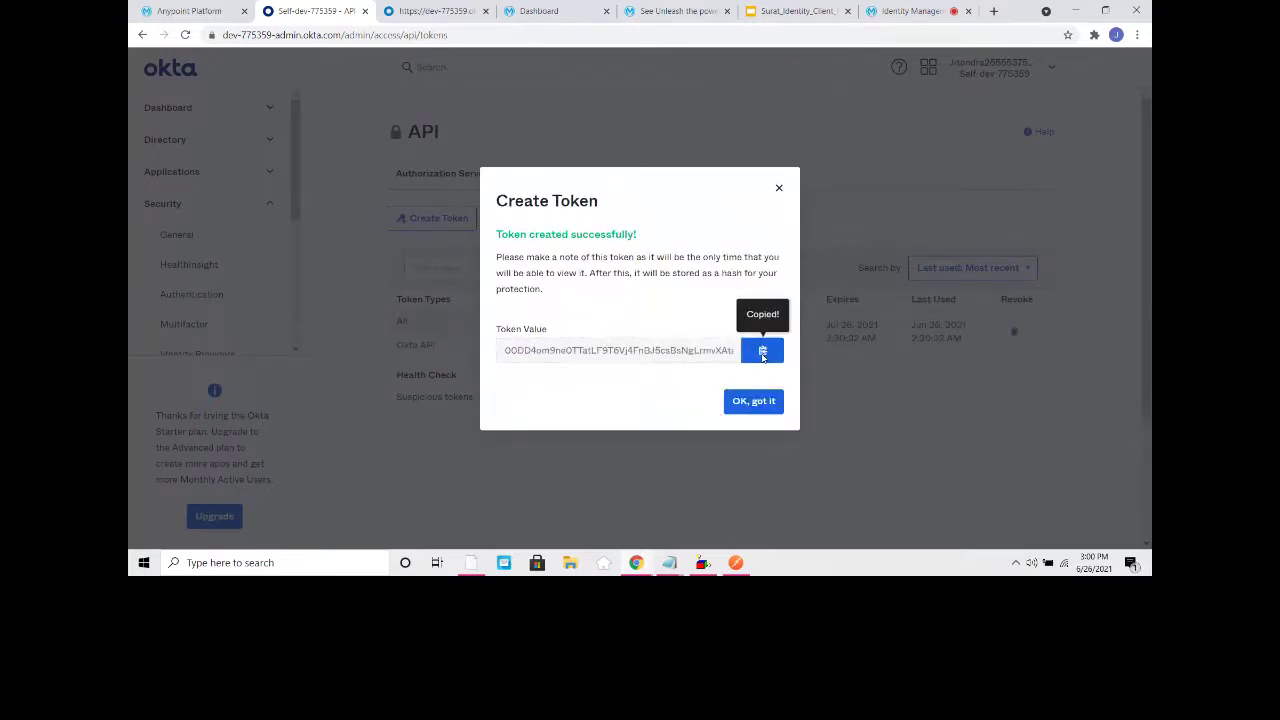
key(ctrl+Page_Up)
click(308, 204)
Paste the token after SSWS, then fill Authorize URL with Okta's authorization_endpoint
key(ctrl+v)
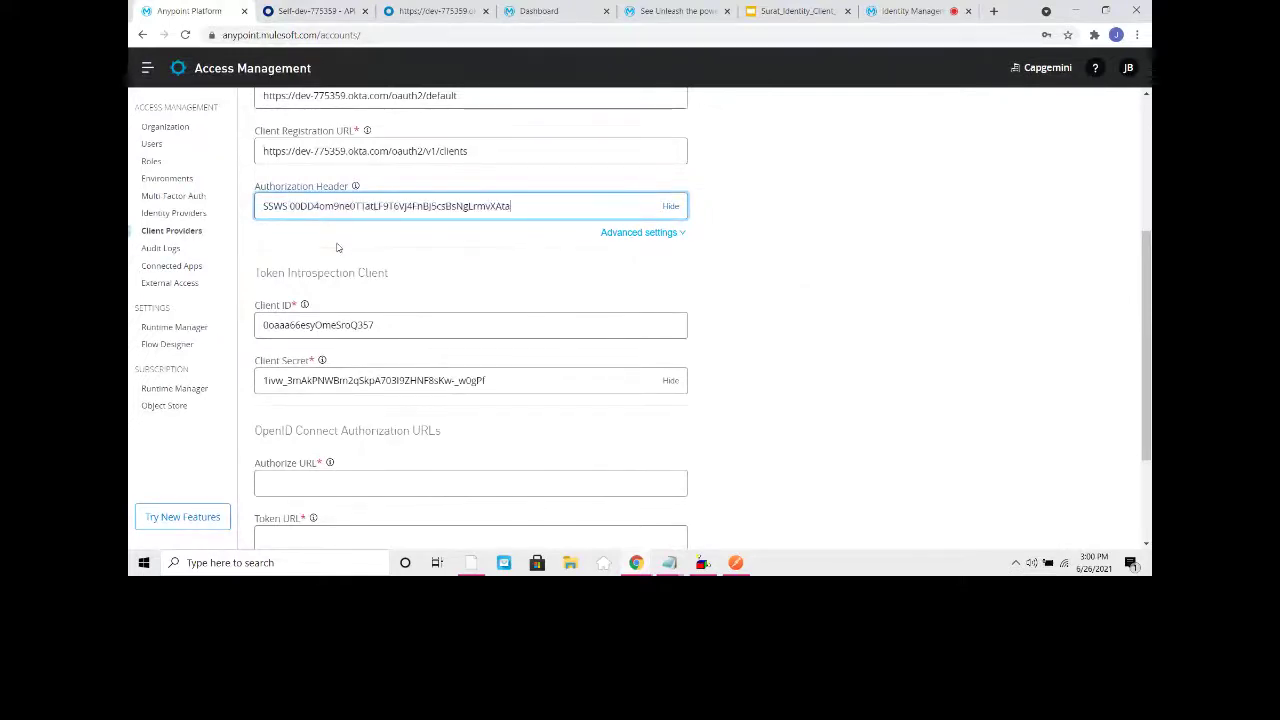
scroll(400, 460, down, 2)
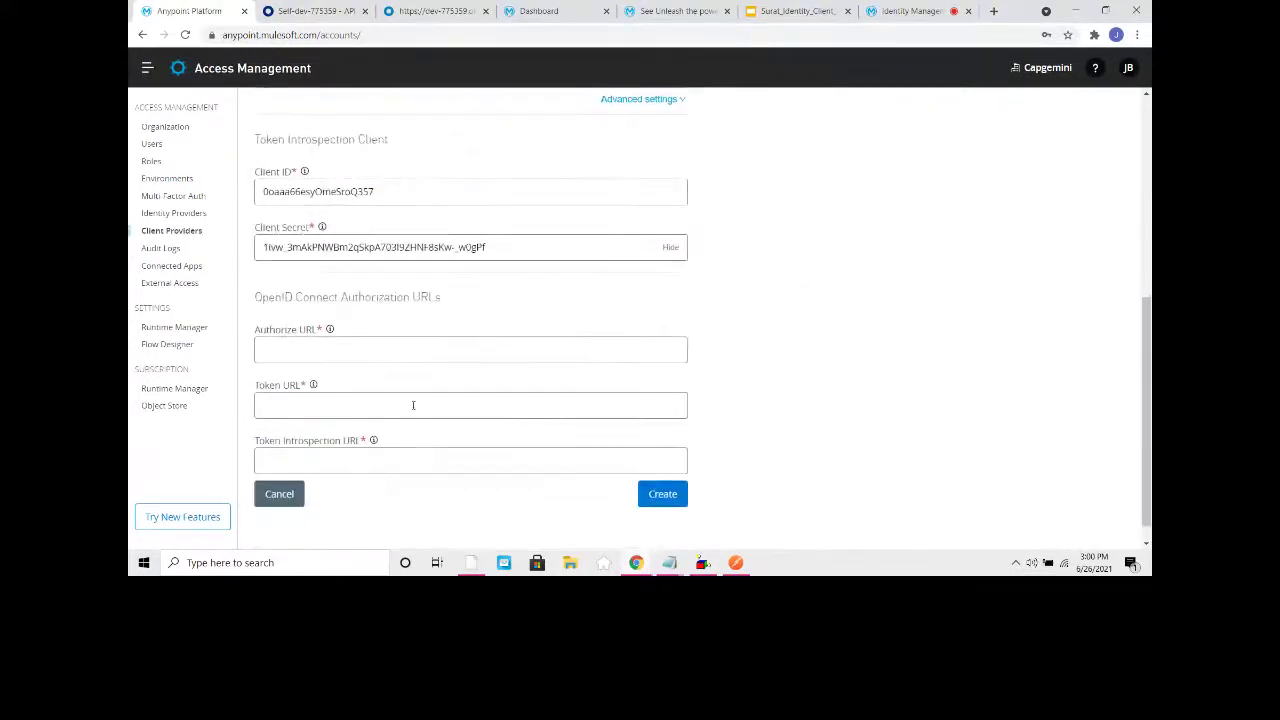
scroll(411, 410, down, 1)
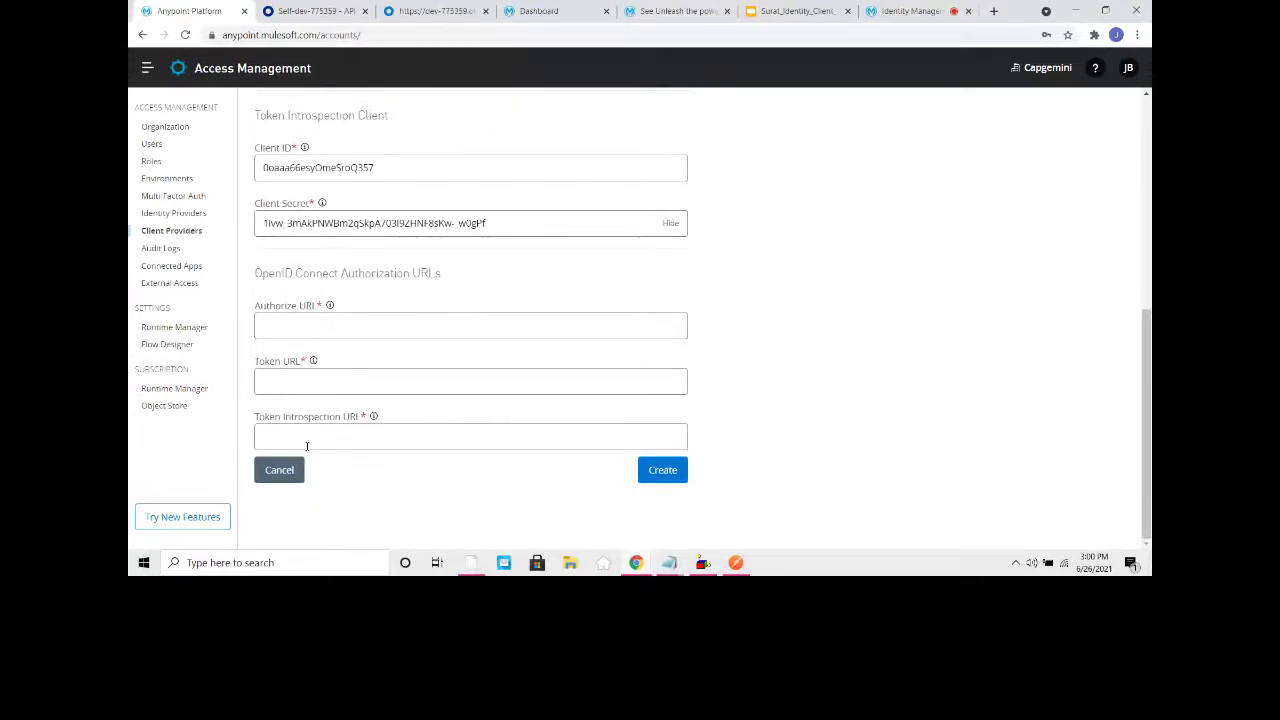
click(387, 10)
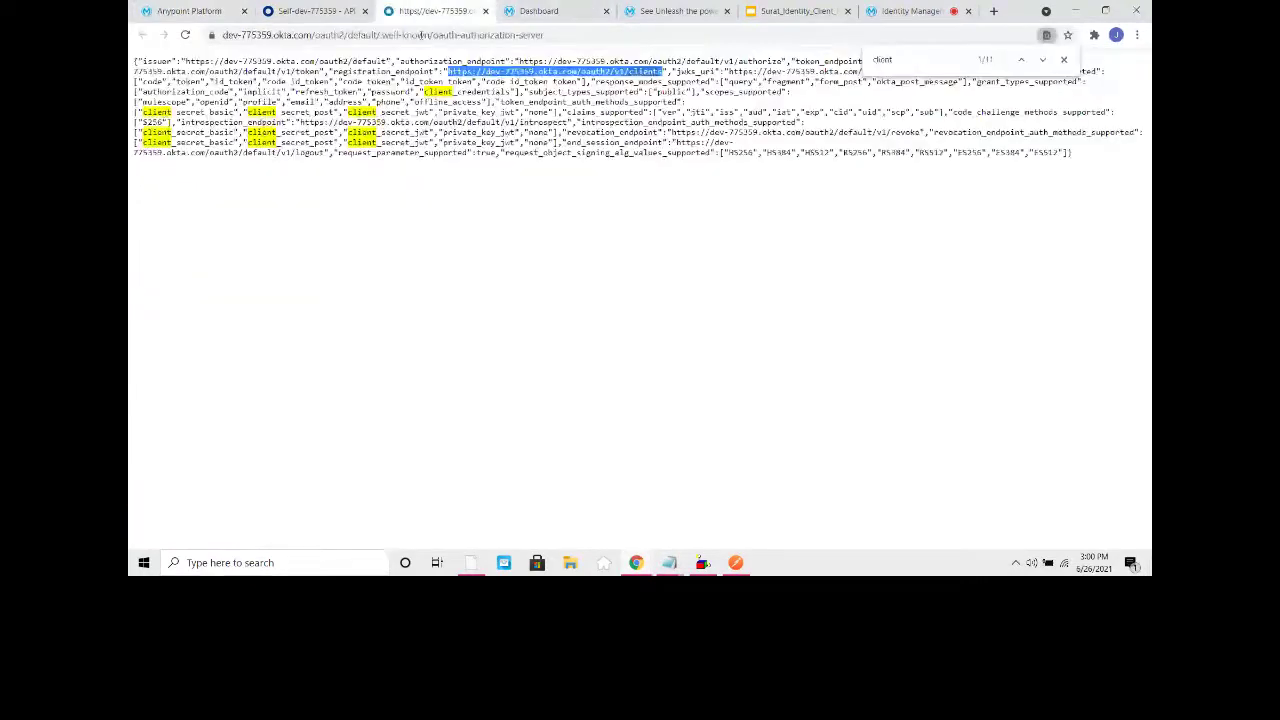
click(565, 205)
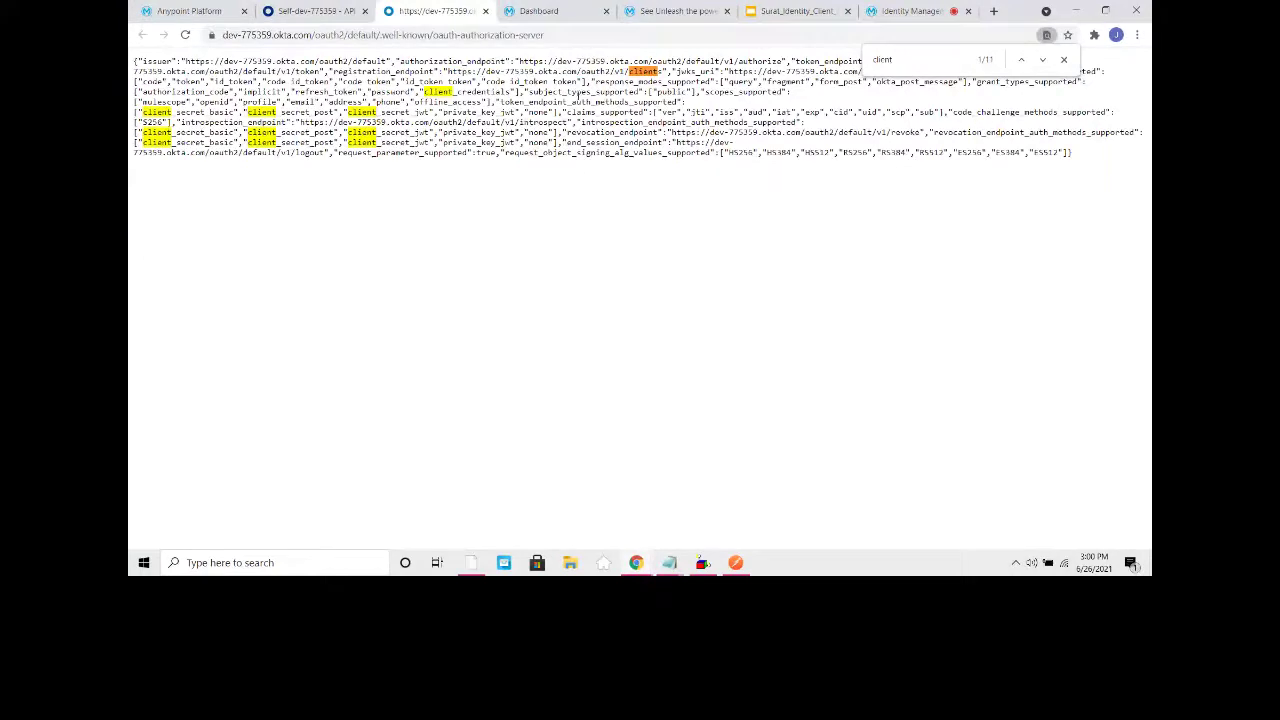
click(1064, 61)
drag(517, 61, 783, 61)
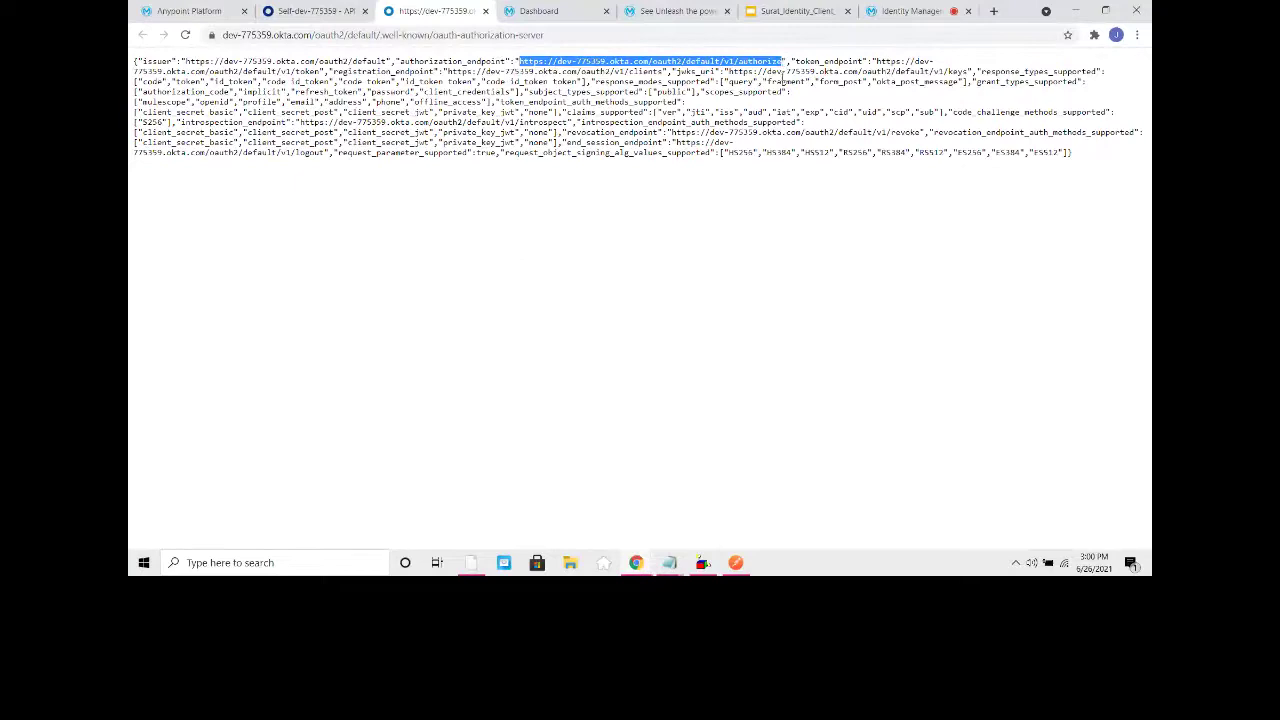
click(310, 11)
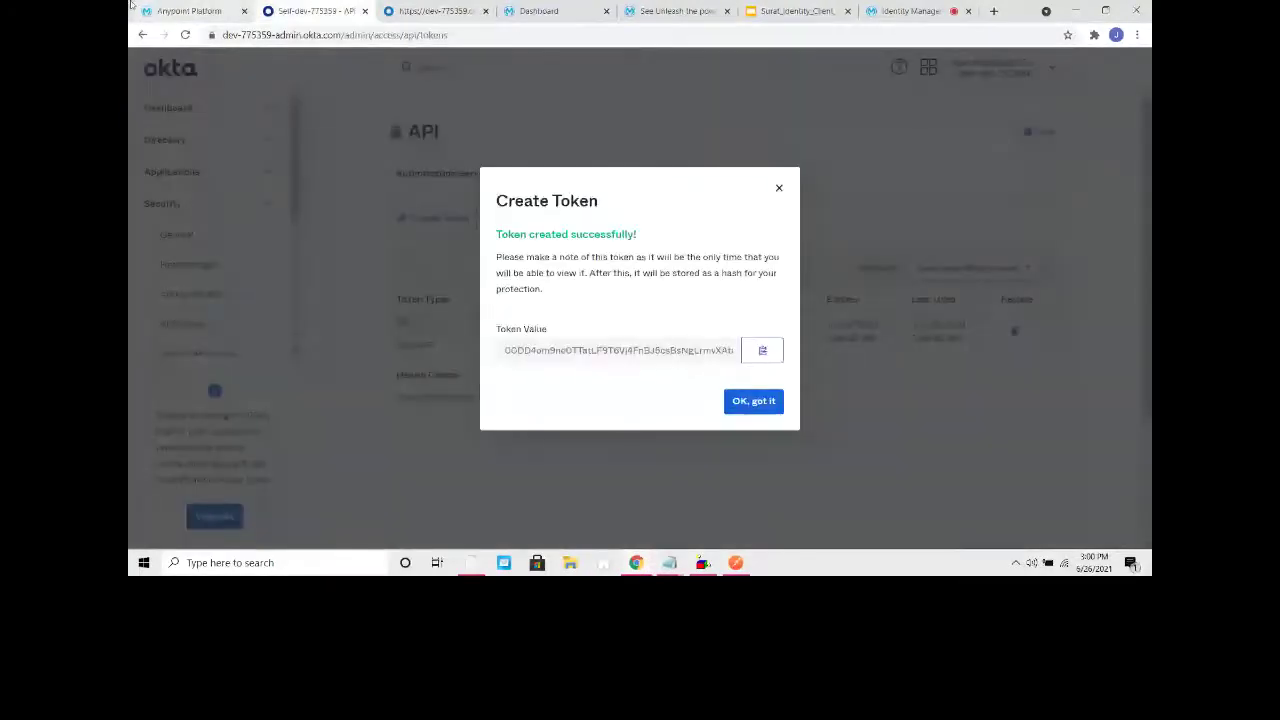
click(145, 10)
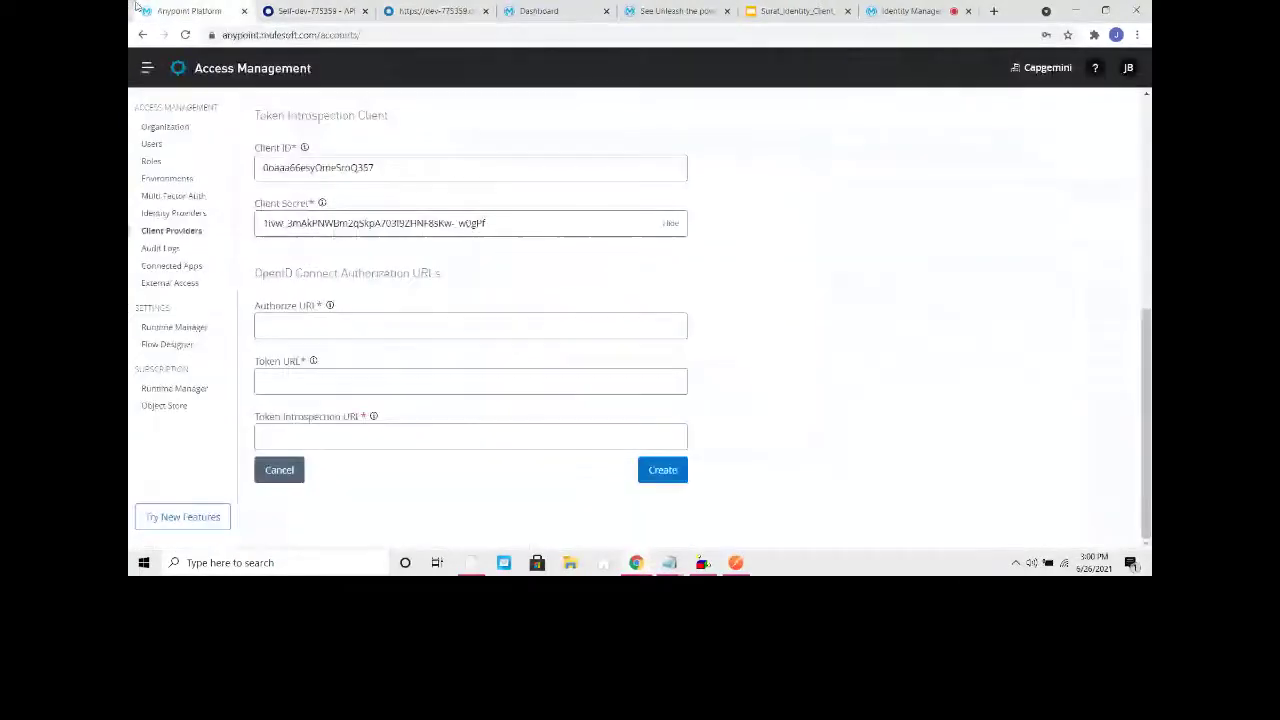
click(300, 325)
key(ctrl+v)
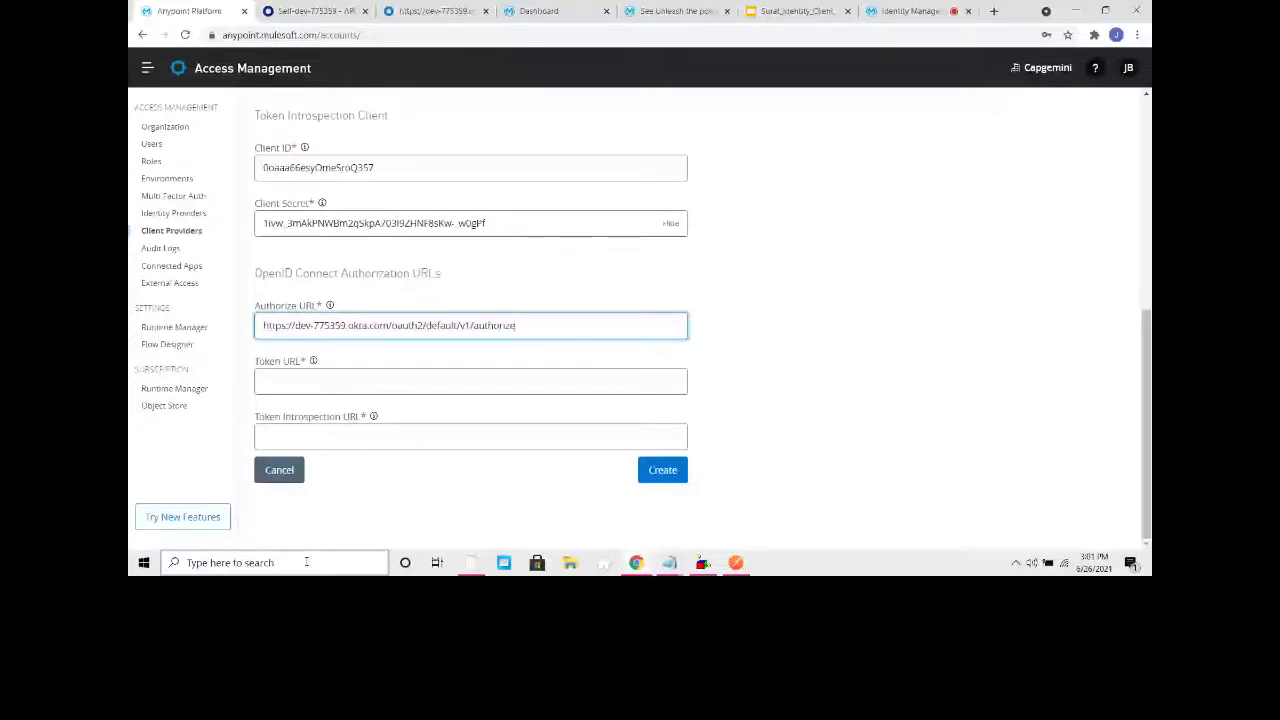
Copy Okta's token_endpoint from the metadata into the Token URL field
click(520, 8)
click(432, 10)
drag(877, 61, 432, 91)
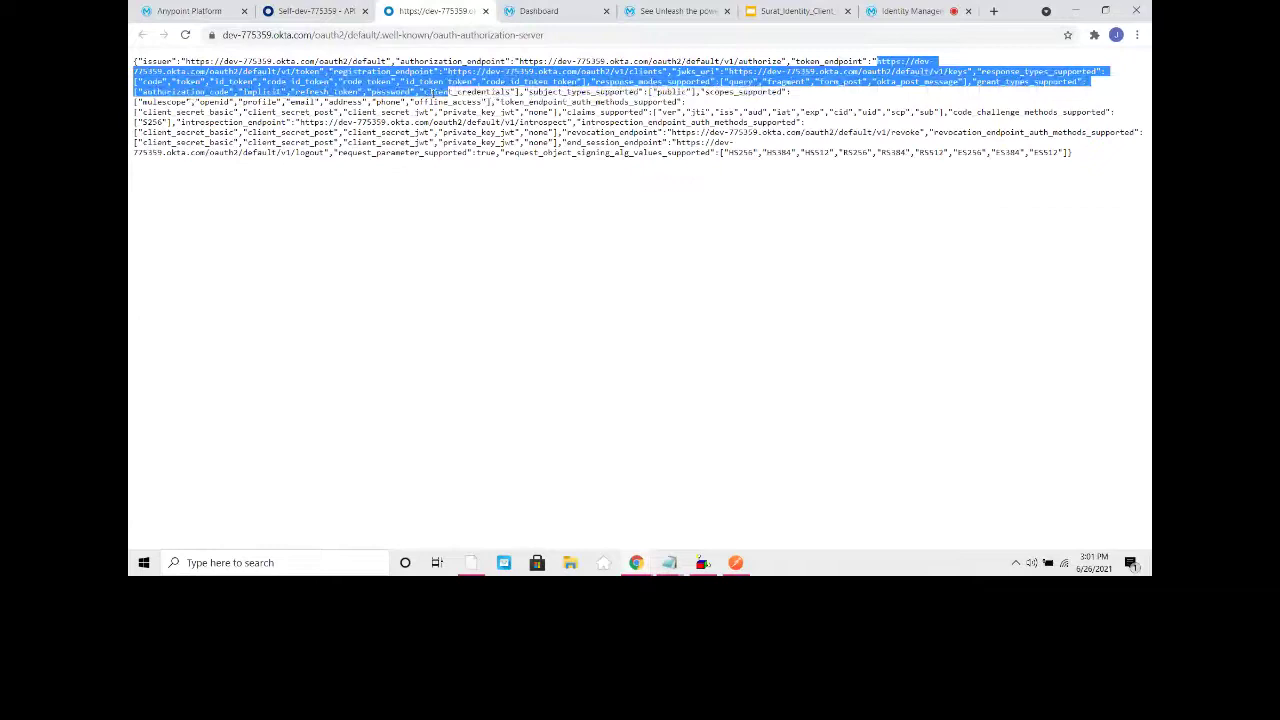
click(310, 10)
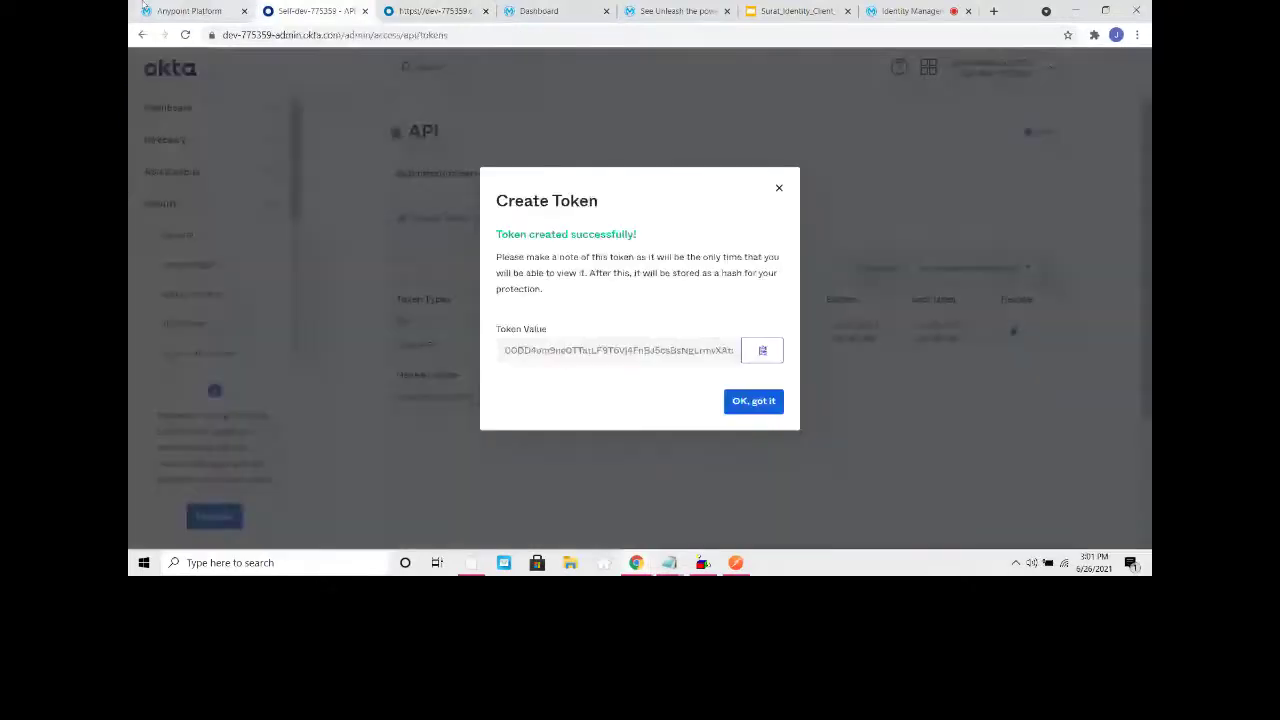
click(150, 9)
click(350, 381)
key(ctrl+v)
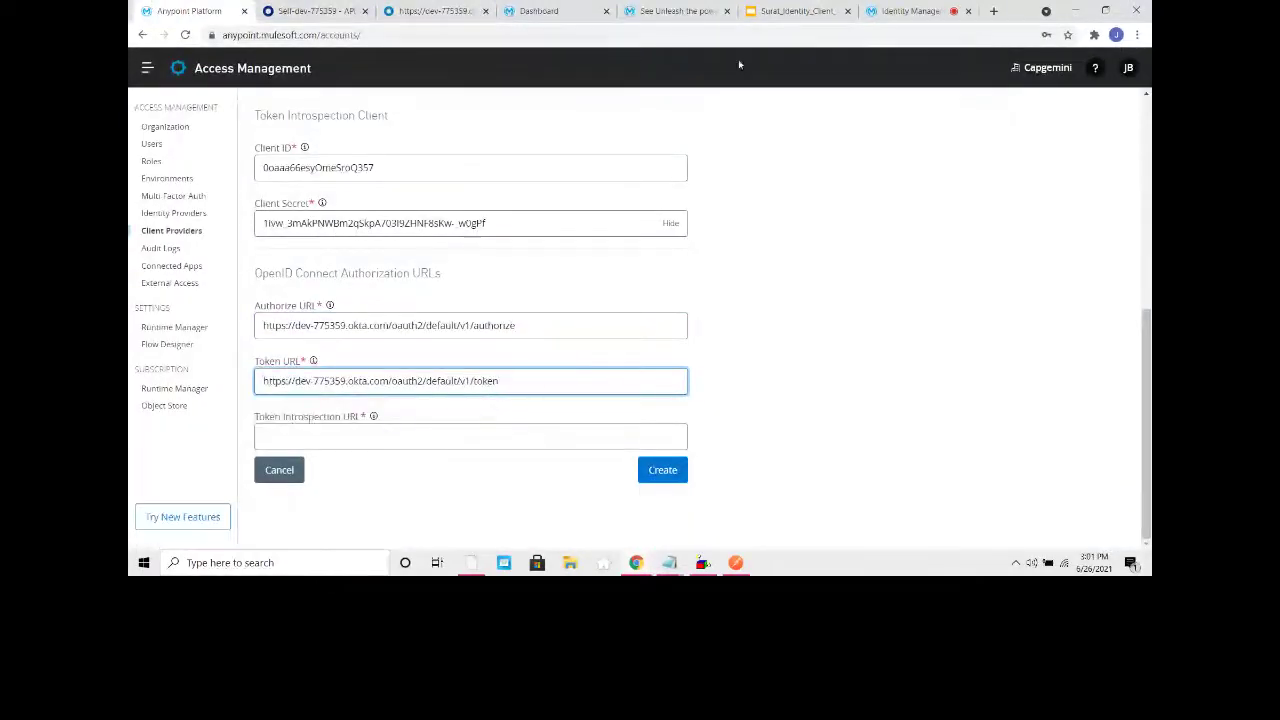
click(943, 8)
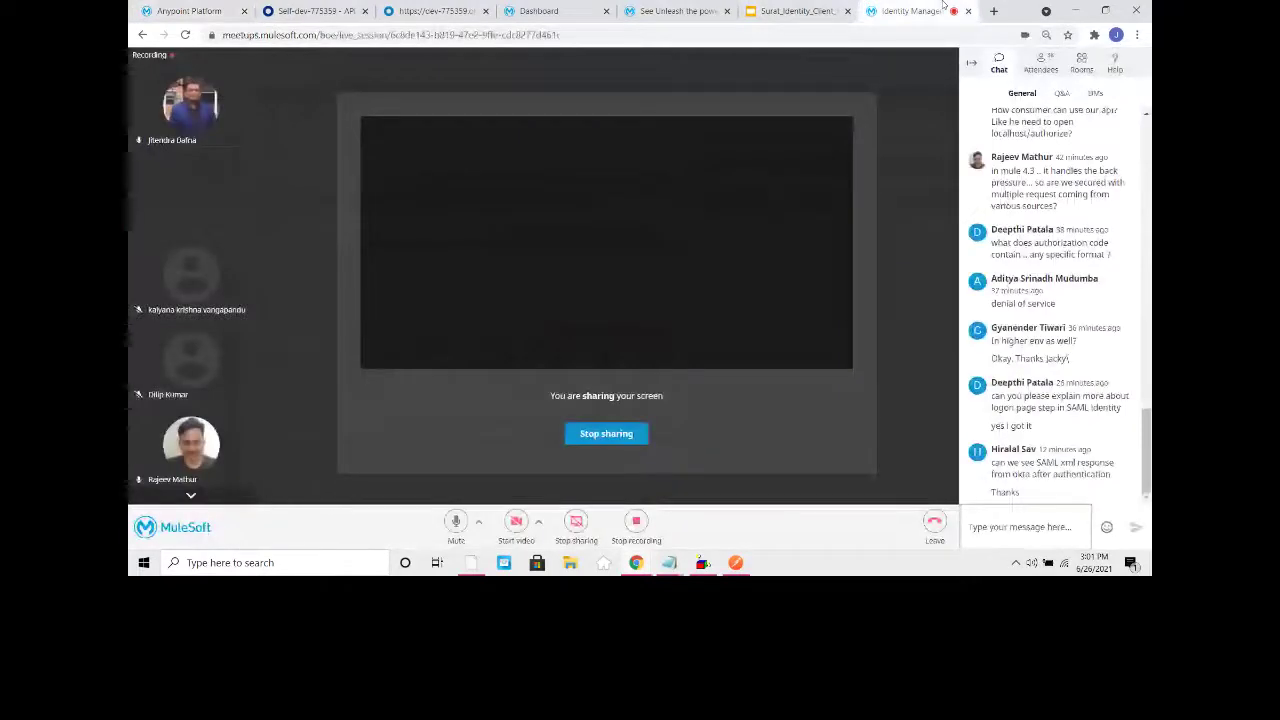
Find 'intr' in Okta's metadata and paste the introspection_endpoint URL into Token Introspection URL
click(430, 10)
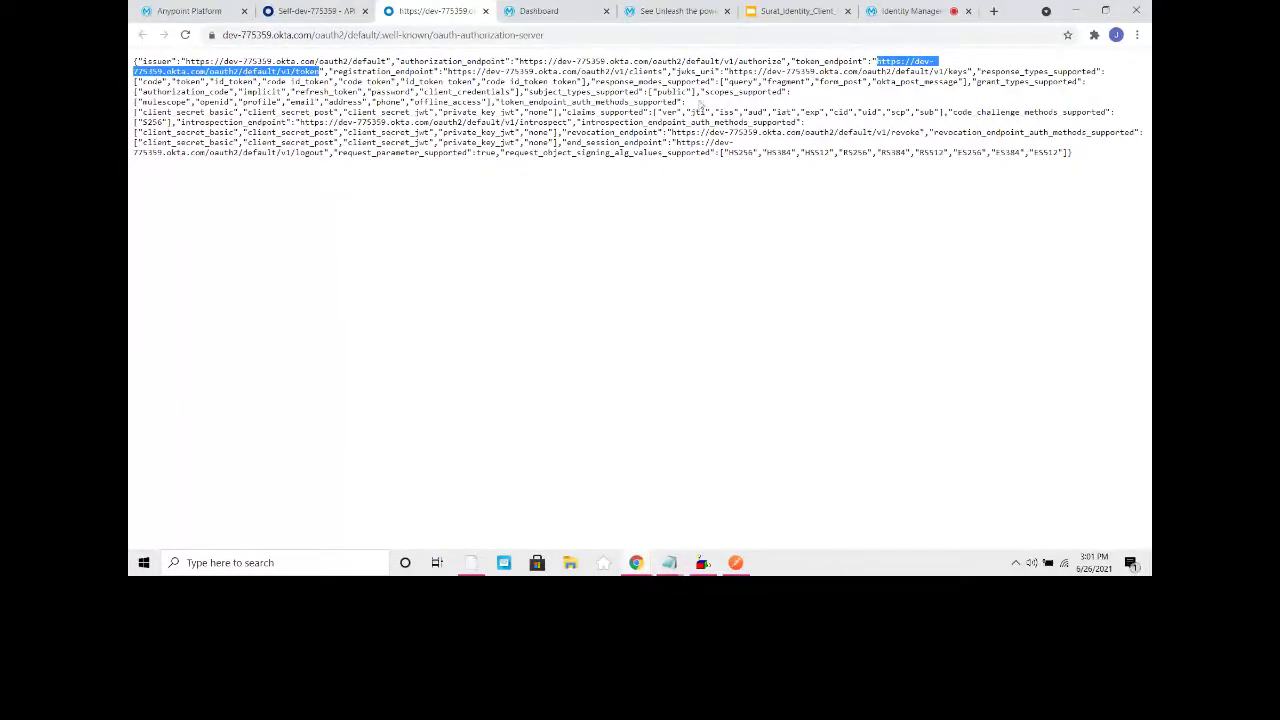
key(ctrl+f)
text(intr)
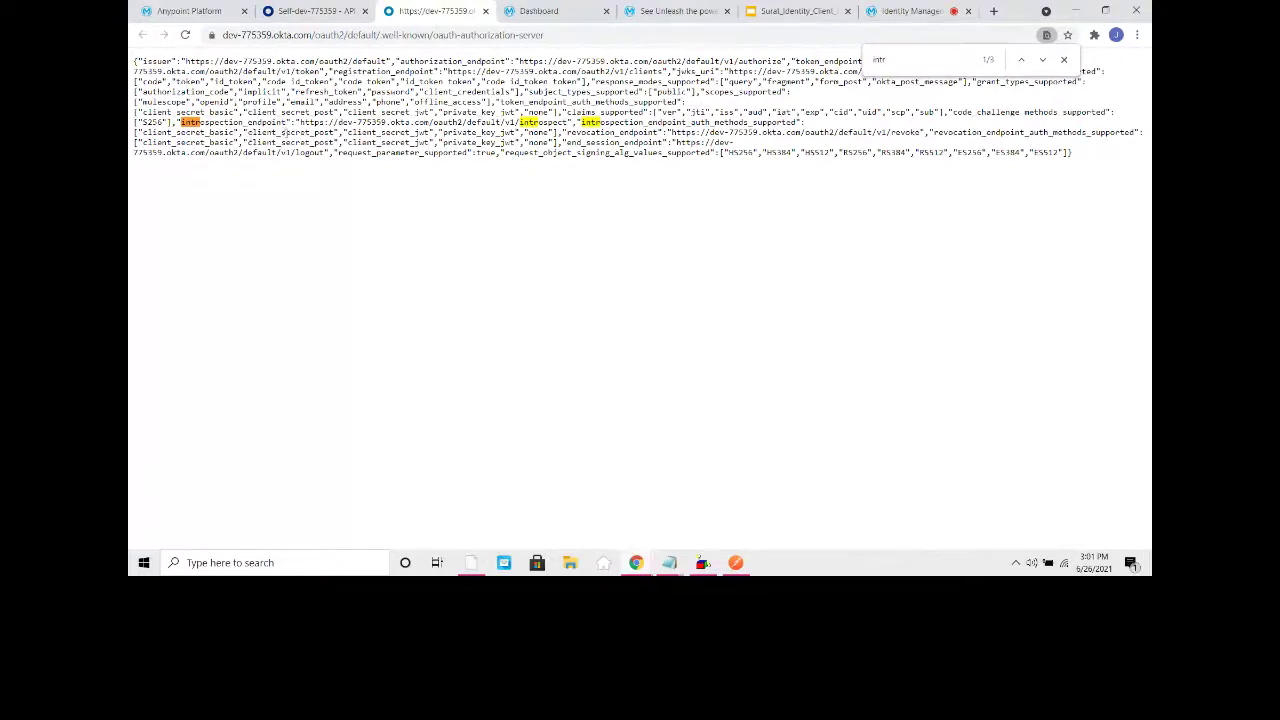
drag(300, 122, 568, 122)
key(ctrl+c)
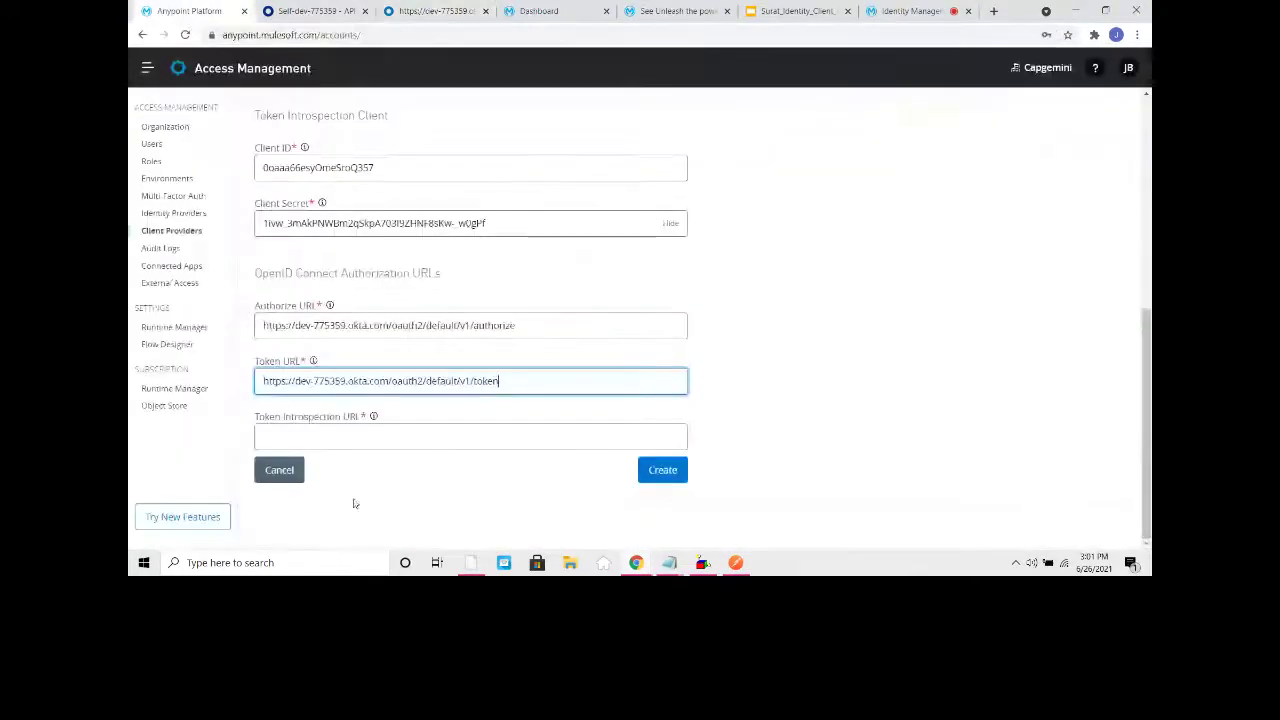
click(331, 437)
key(ctrl+v)
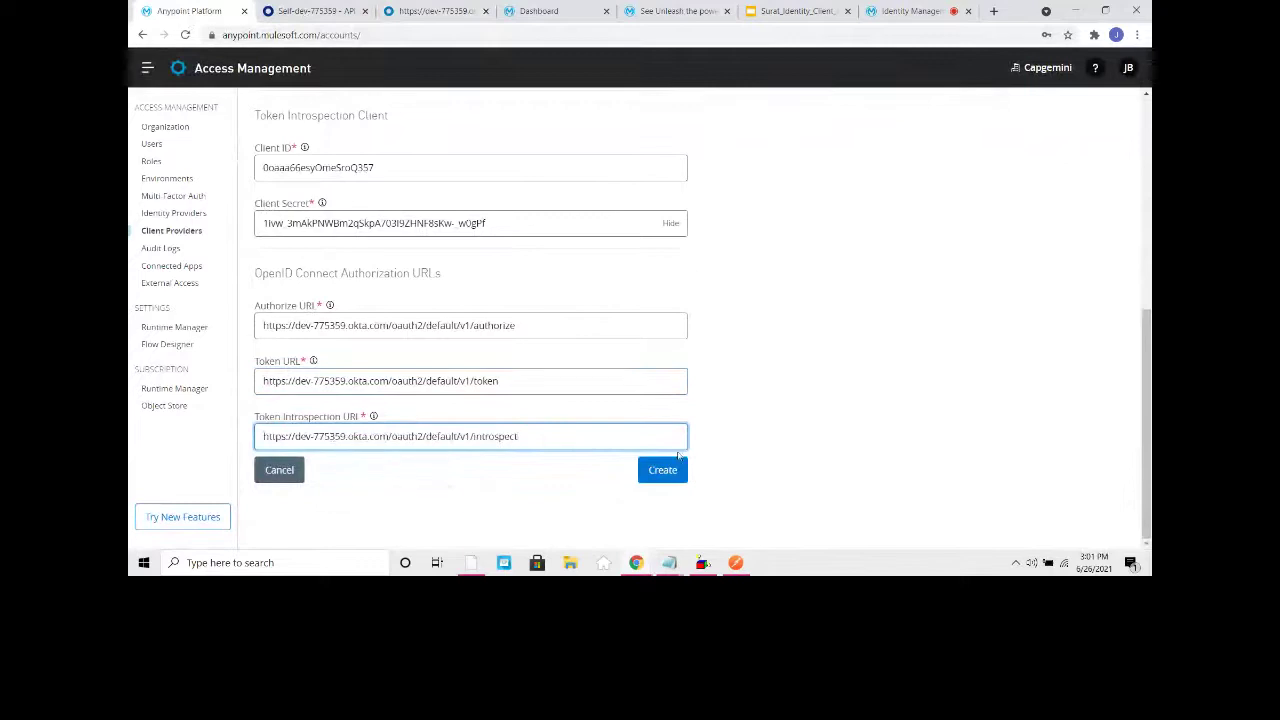
Save the Mule DCR client provider, then try assigning it to the Production environment
click(658, 478)
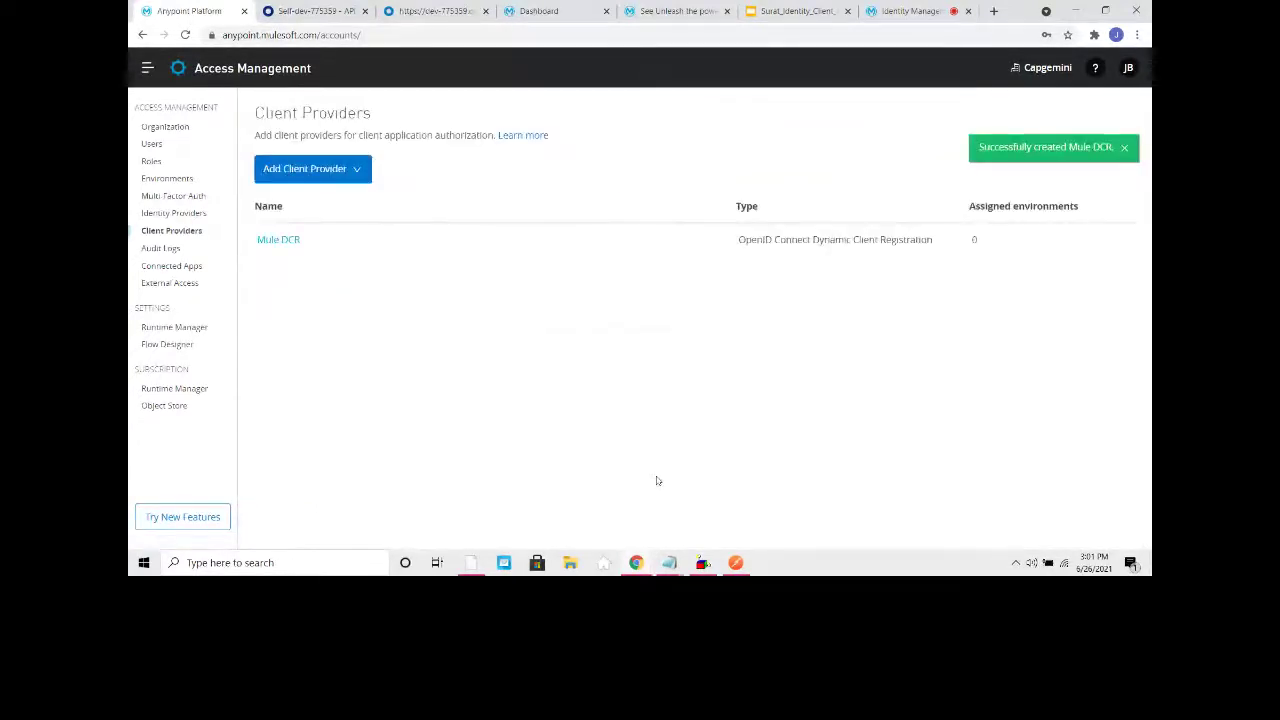
click(158, 180)
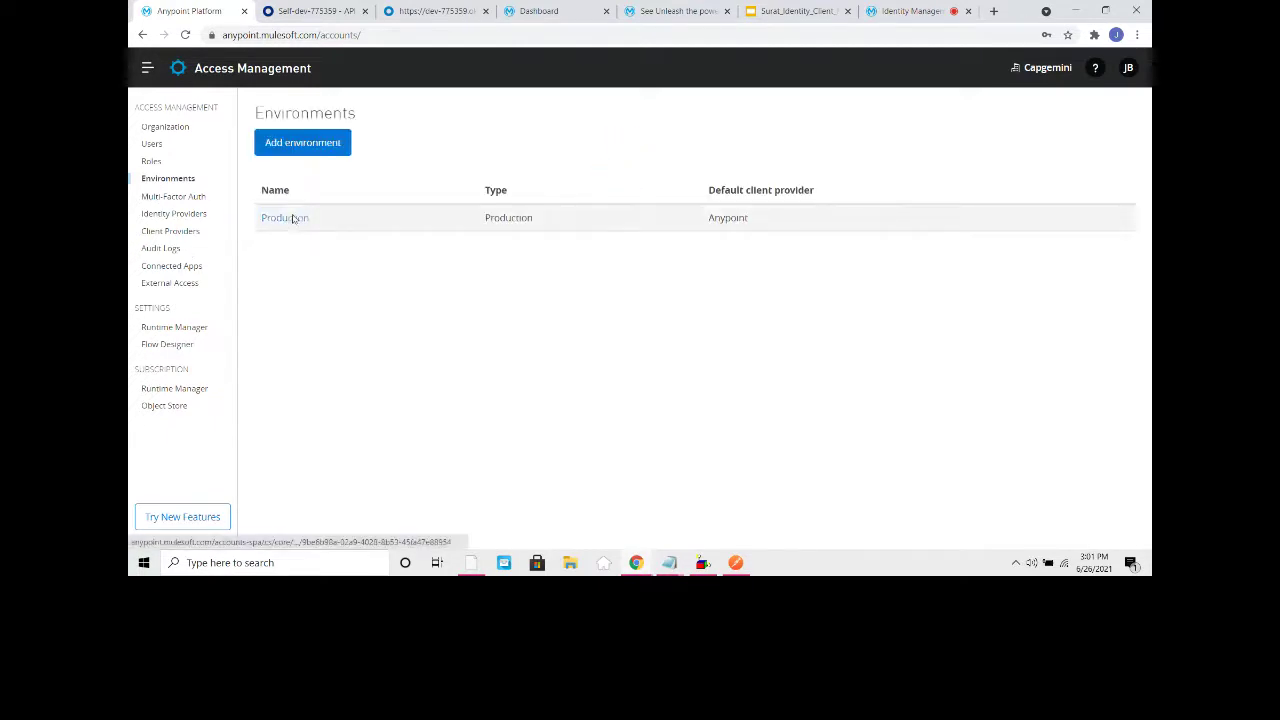
click(292, 217)
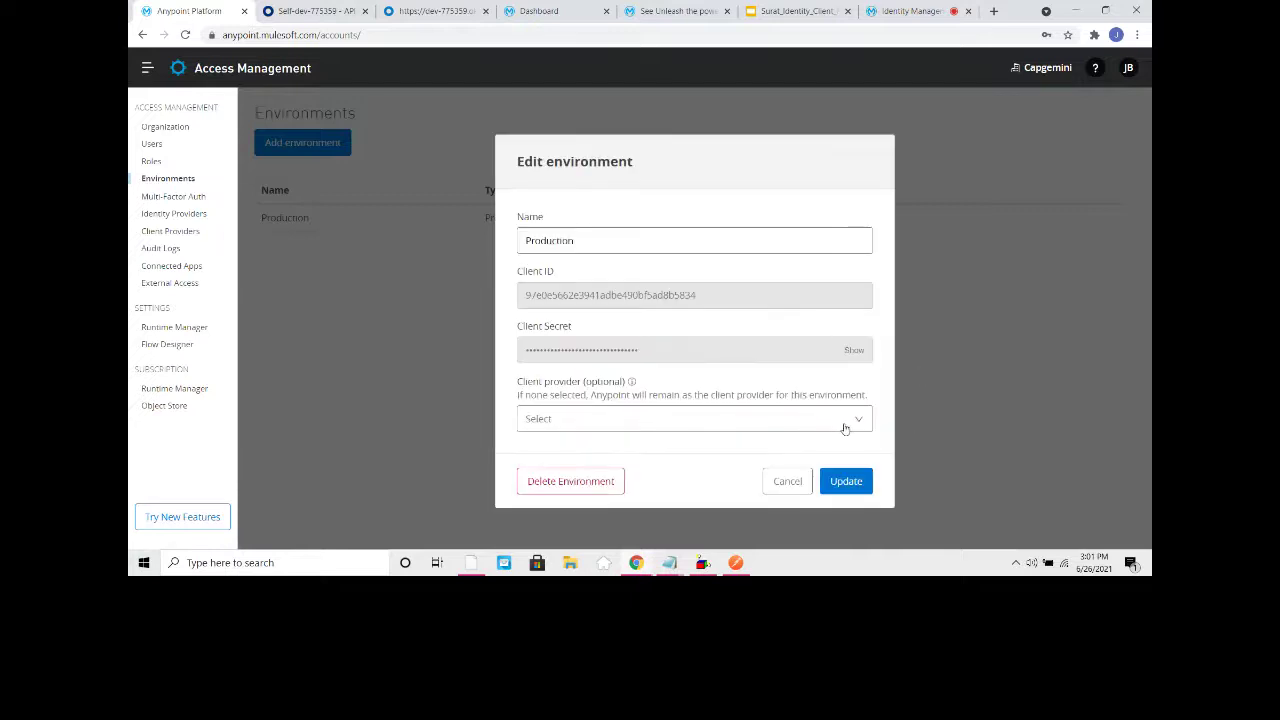
click(846, 420)
click(555, 468)
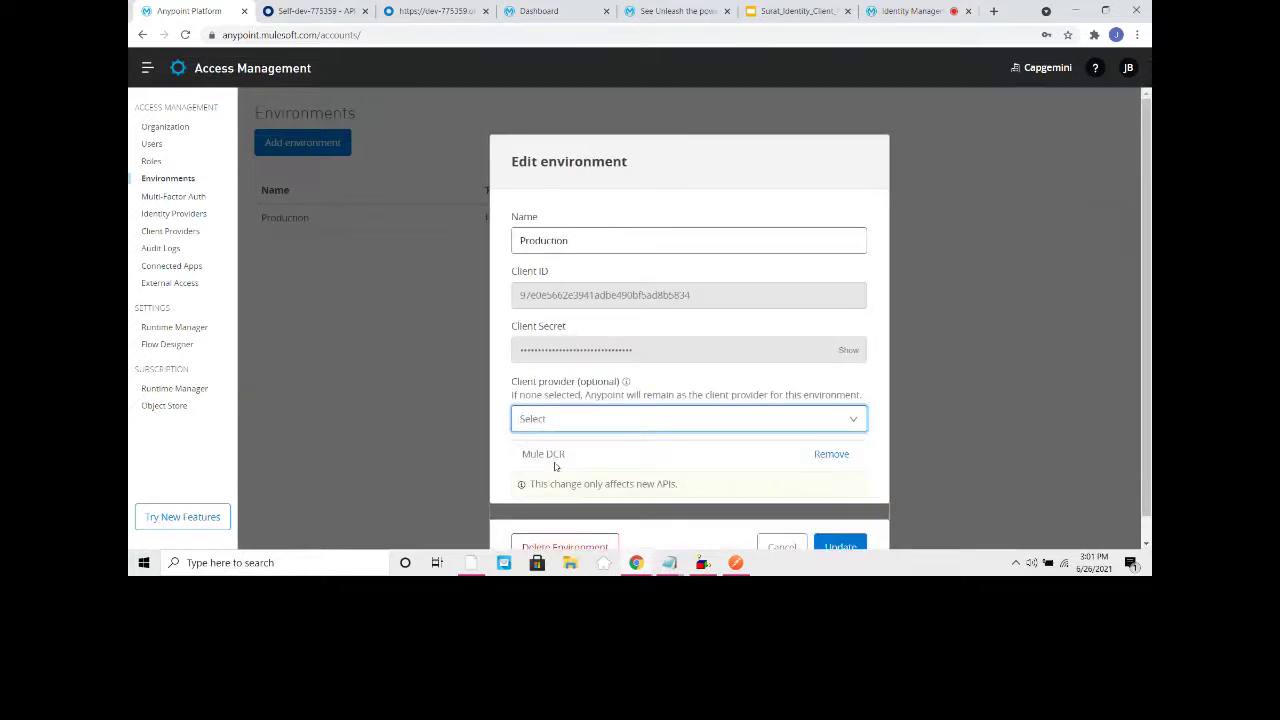
scroll(995, 471, down, 1)
click(846, 525)
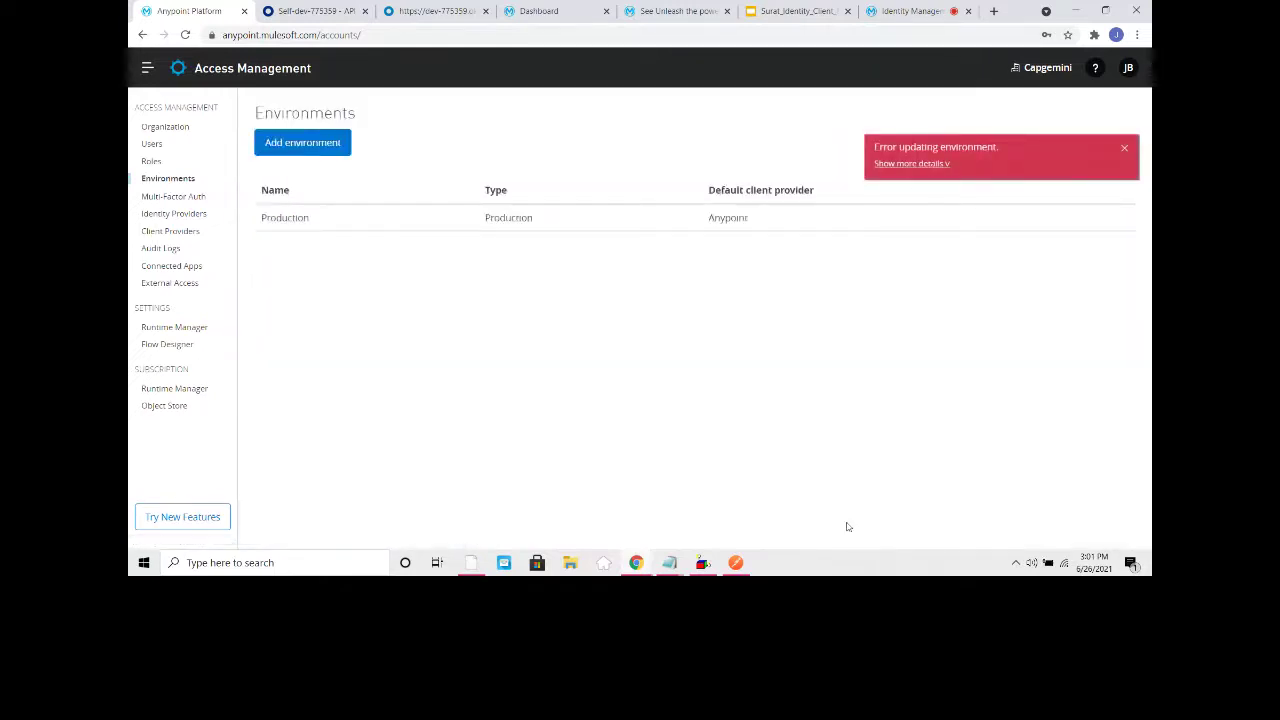
Retry setting Mule DCR as Production's client provider and expand the resulting error's details
click(286, 218)
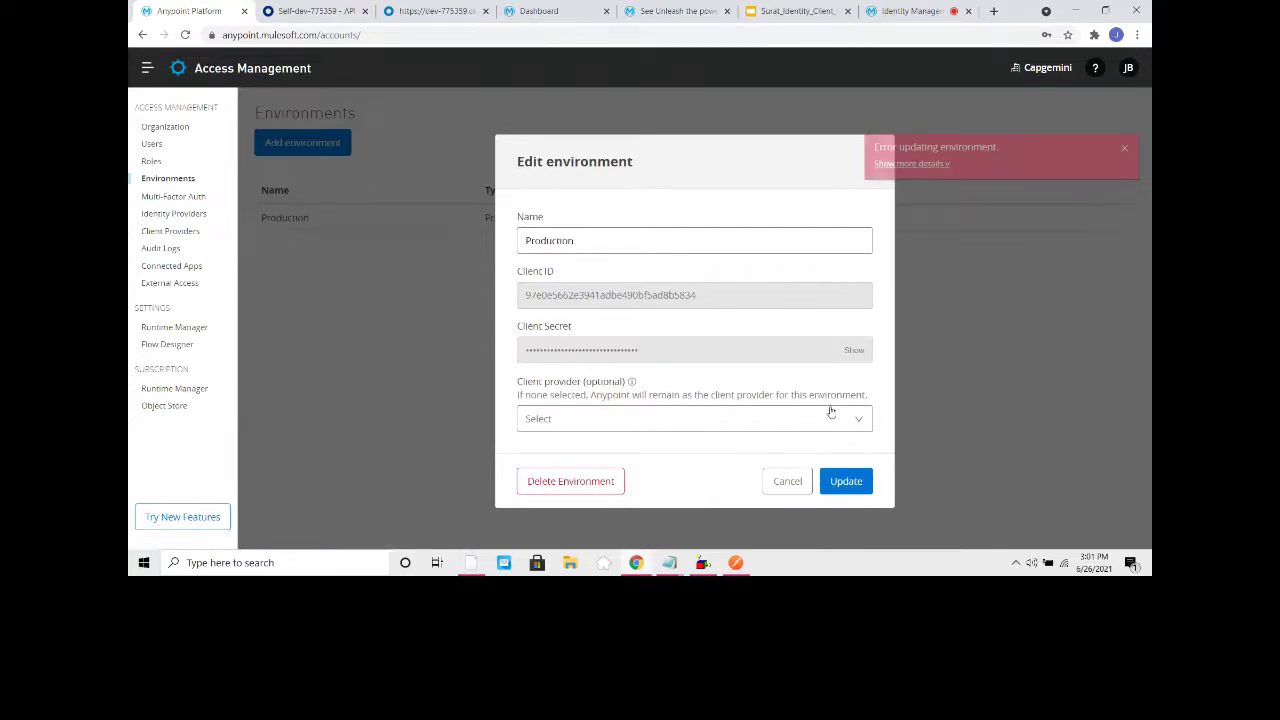
click(831, 416)
click(561, 452)
scroll(640, 445, down, 1)
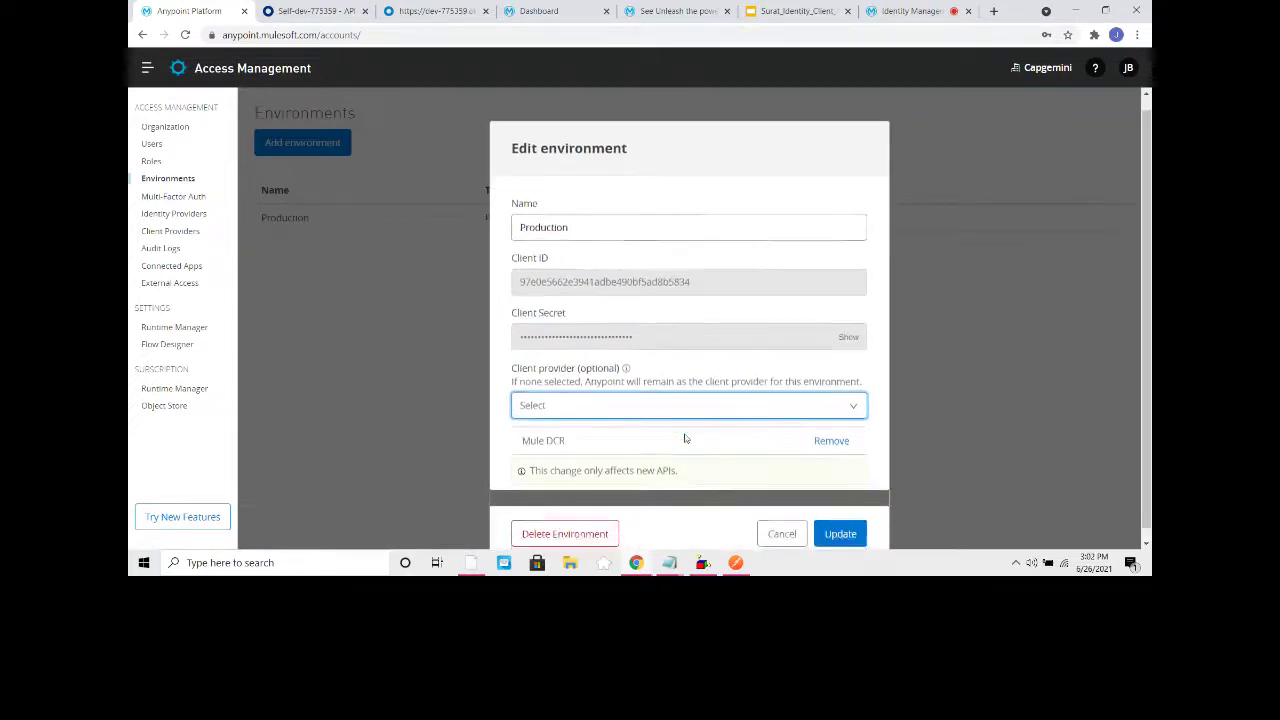
click(835, 525)
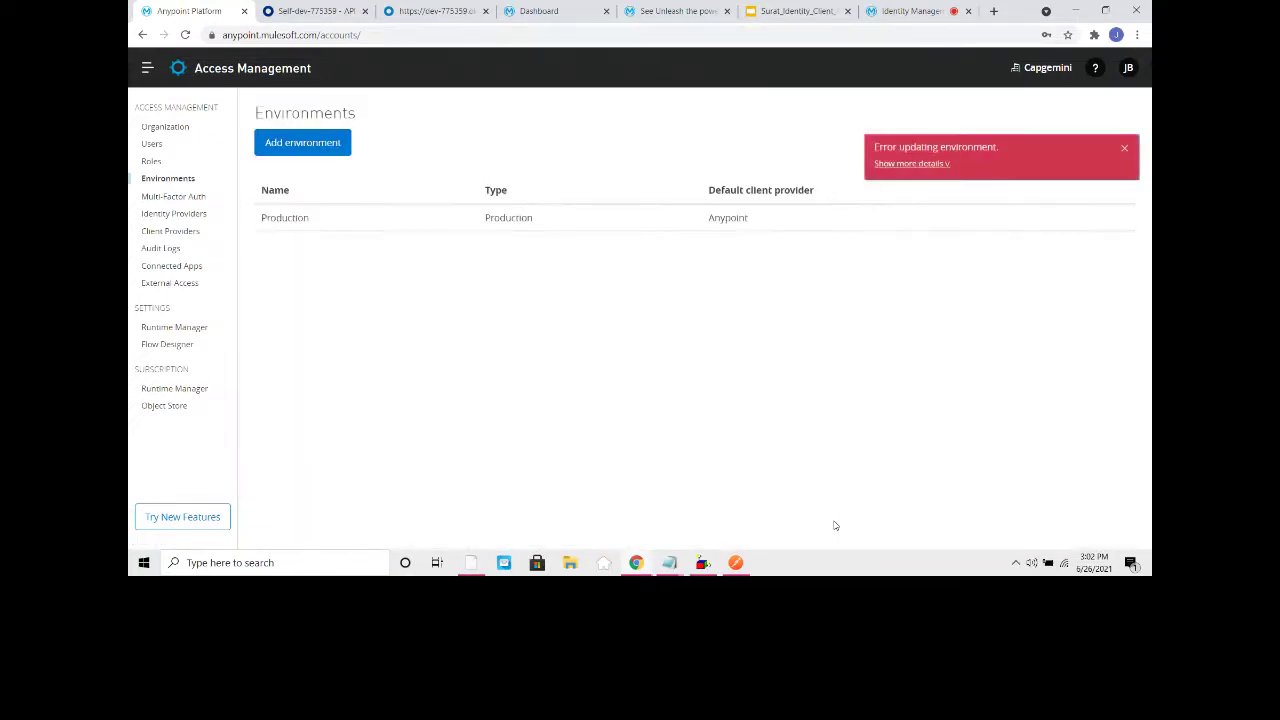
click(919, 164)
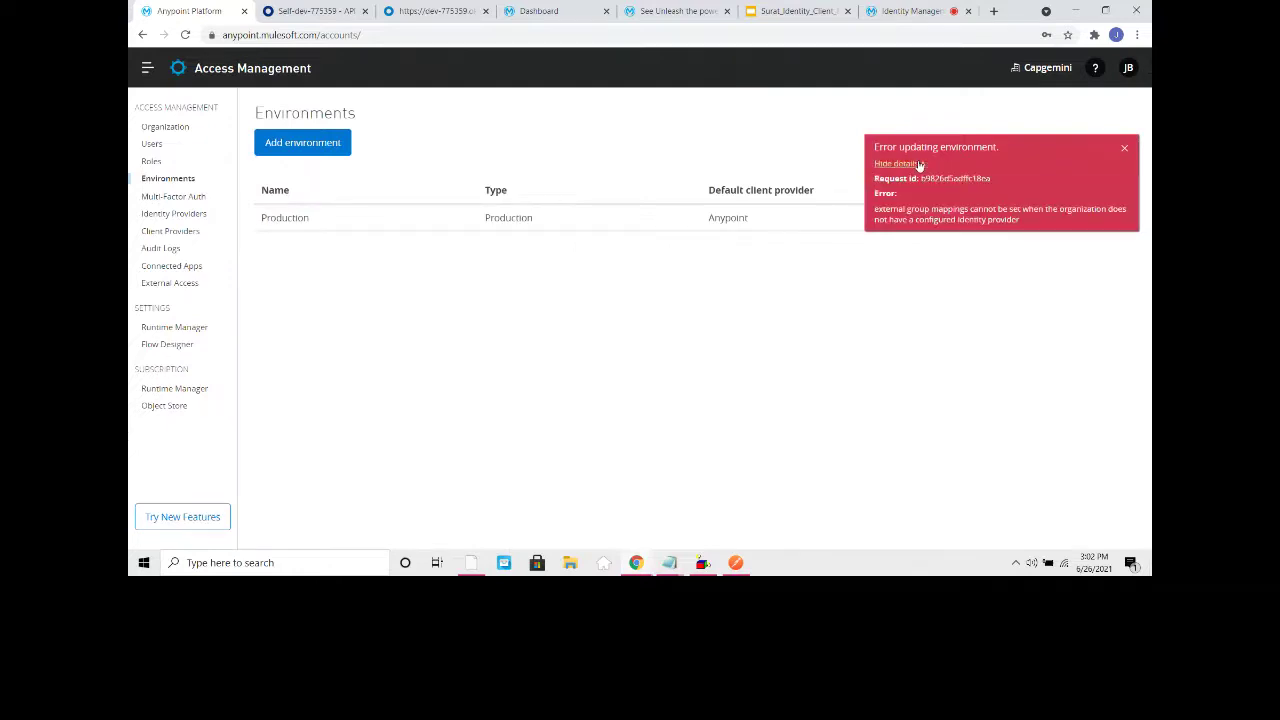
drag(907, 211, 1066, 213)
click(151, 162)
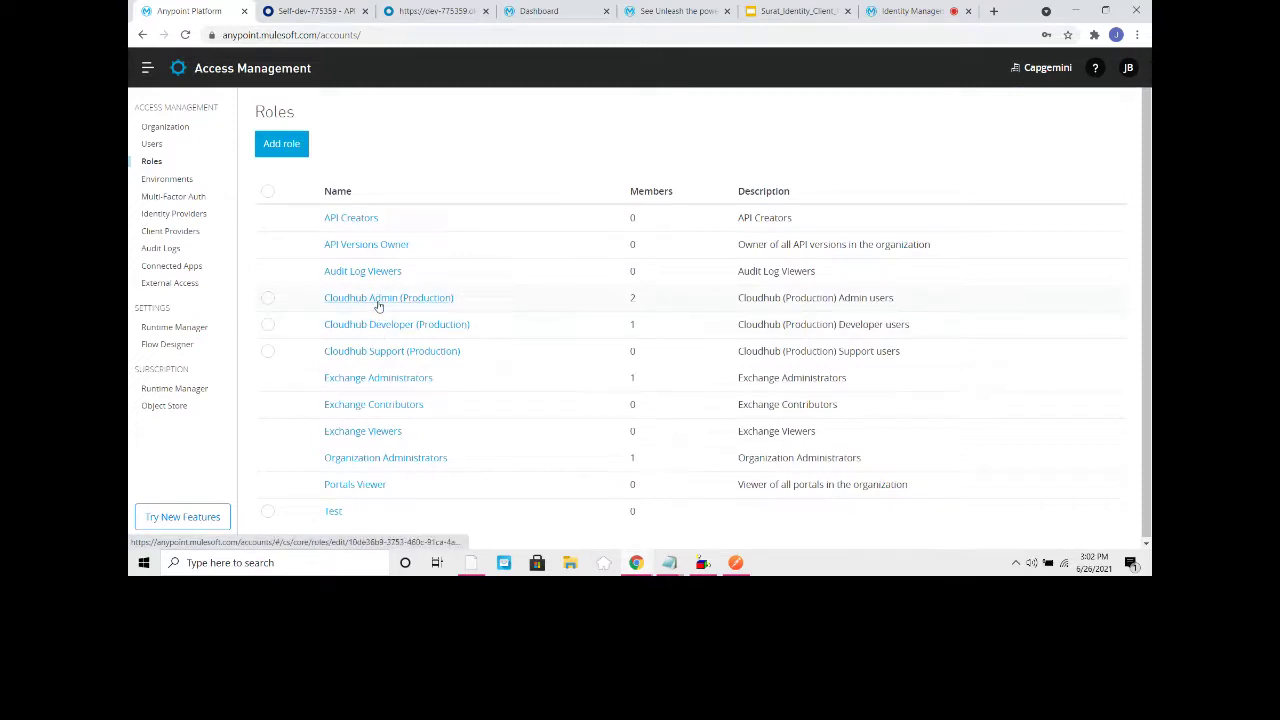
click(378, 302)
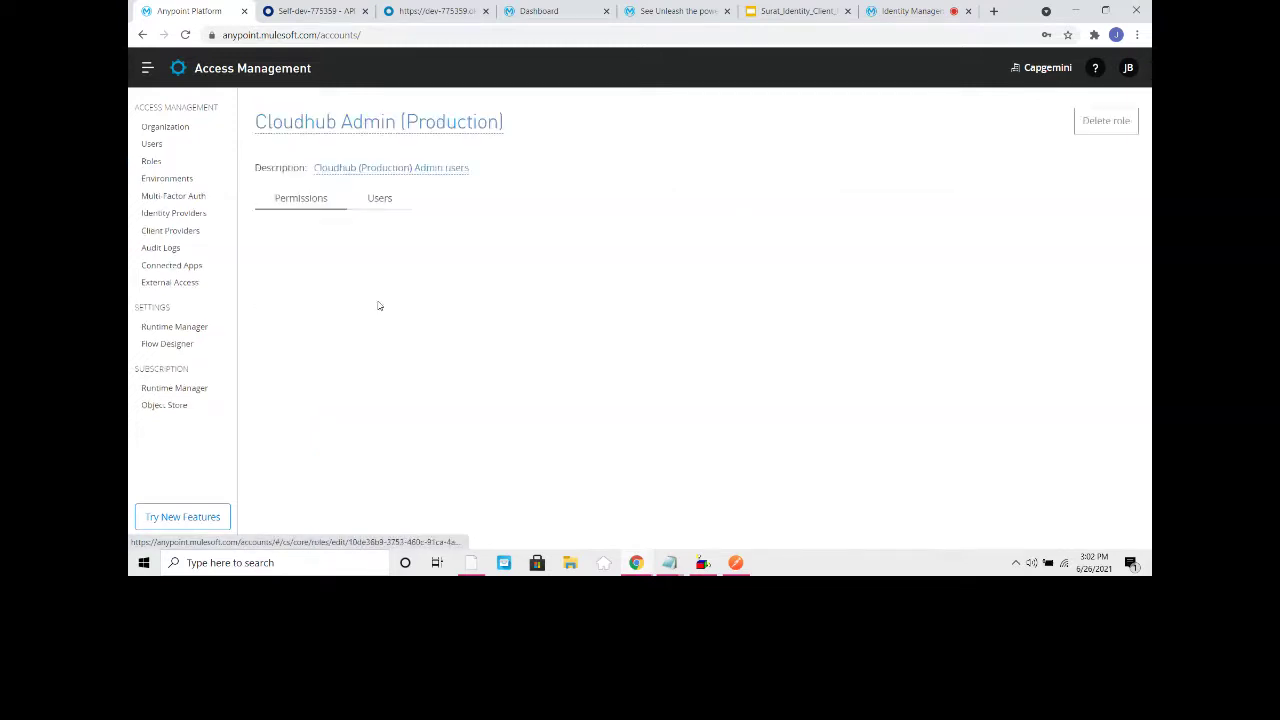
click(372, 171)
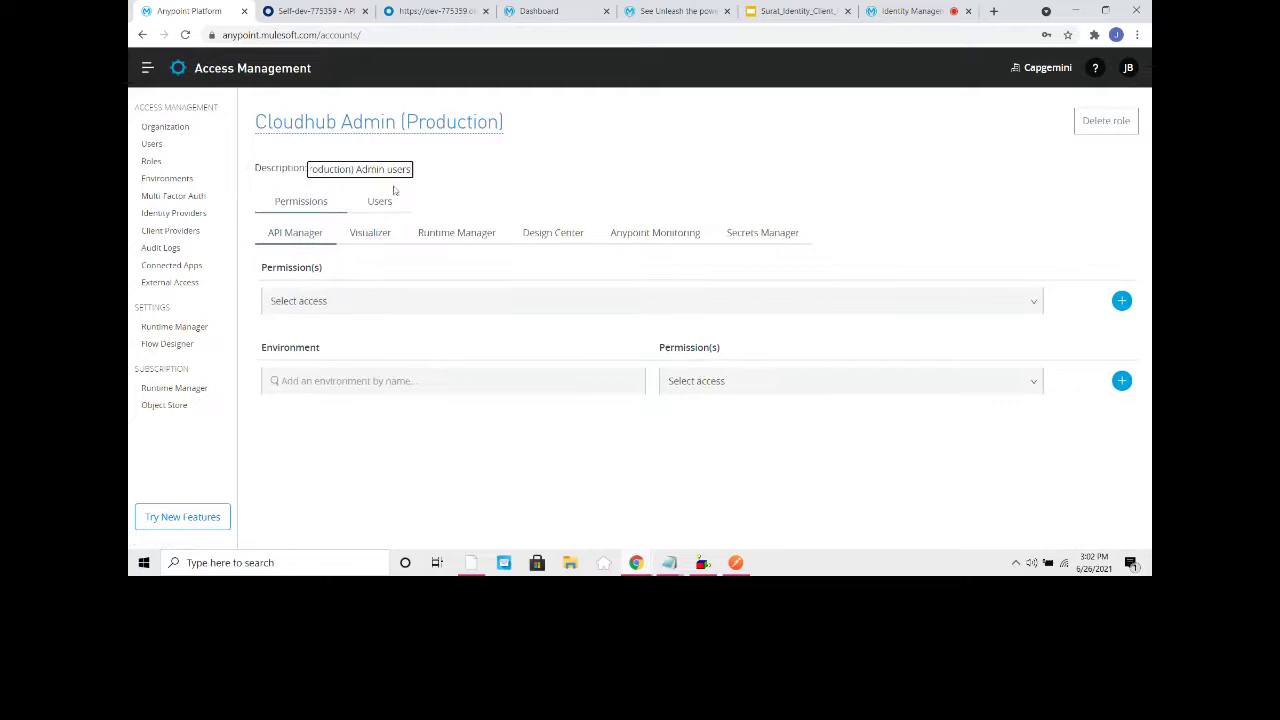
click(478, 183)
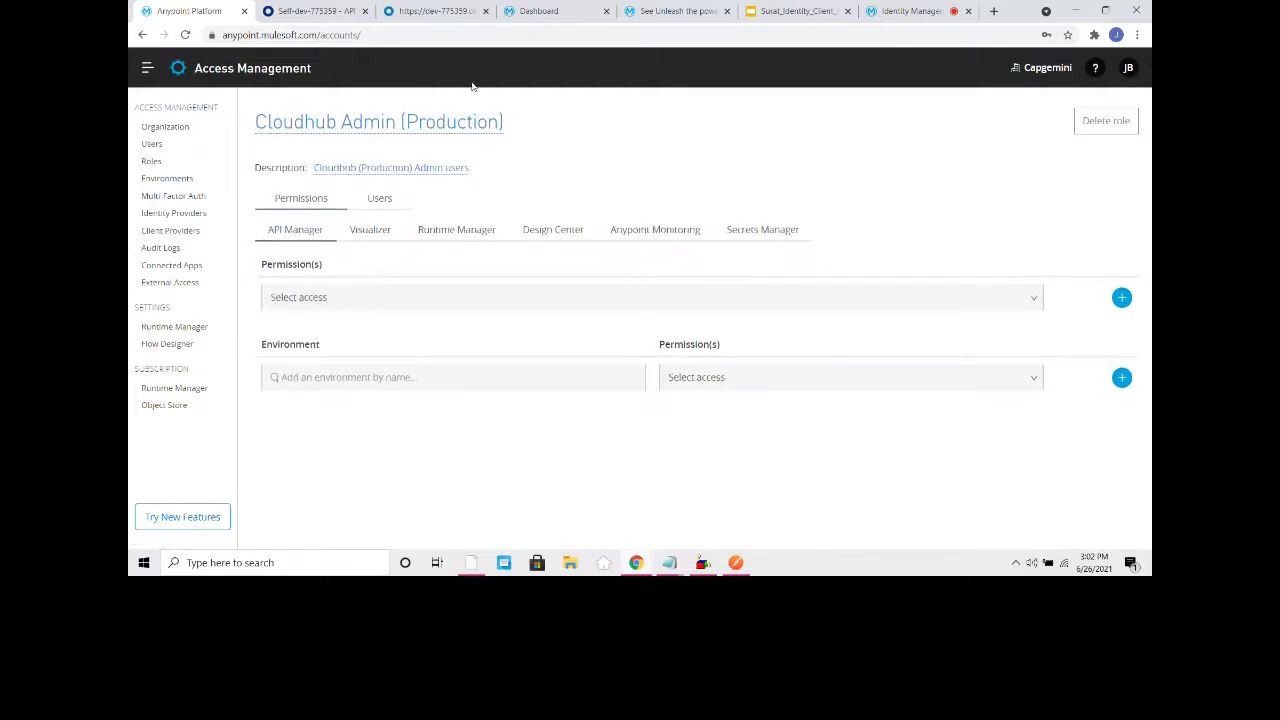
click(418, 40)
key(Return)
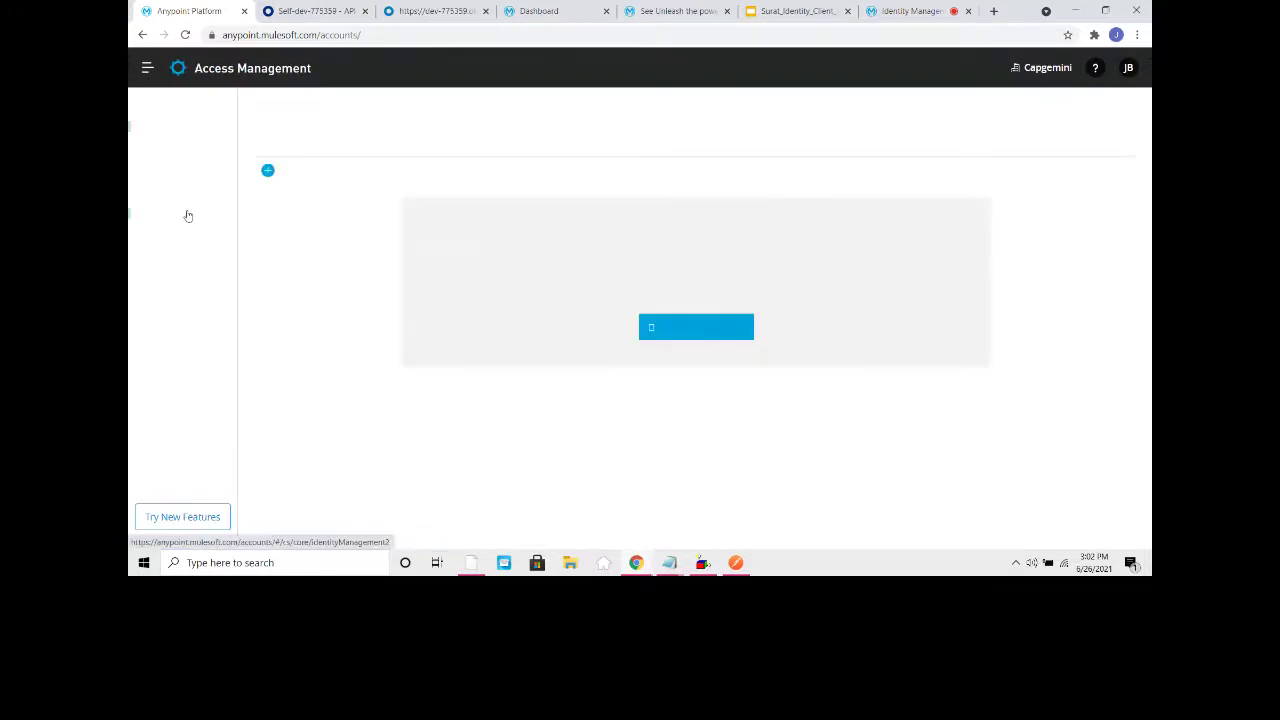
click(172, 218)
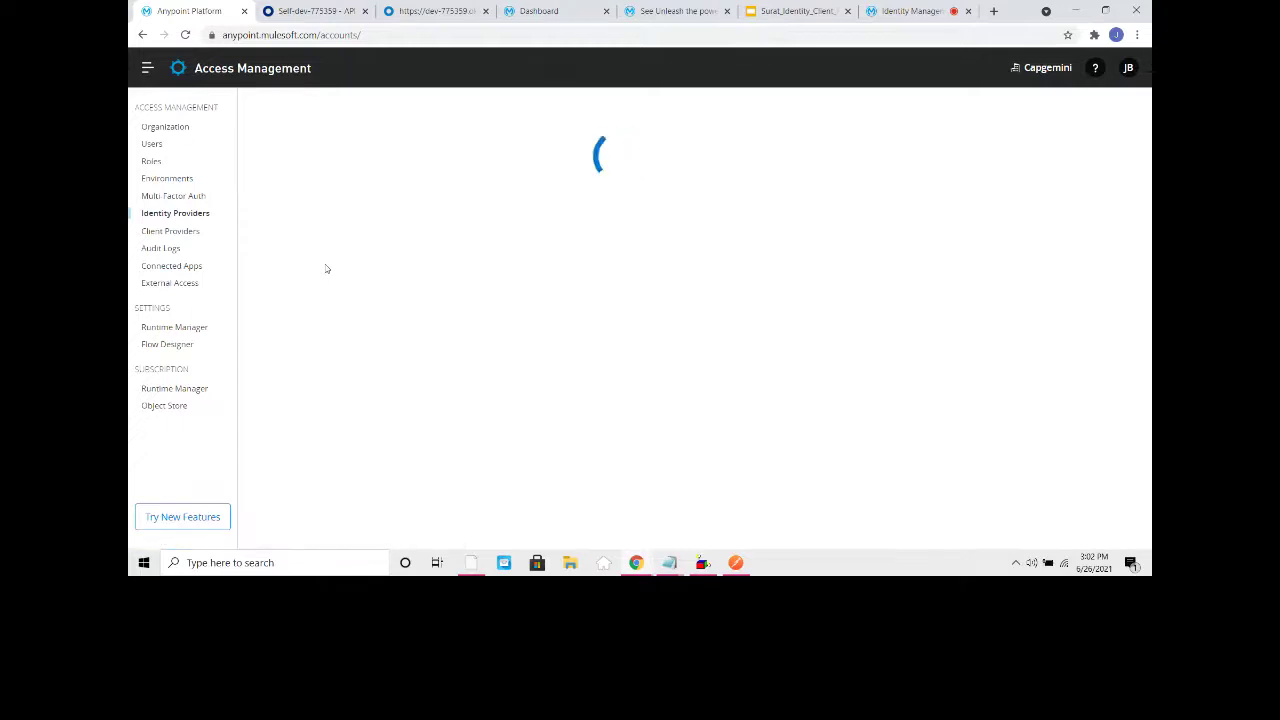
click(151, 161)
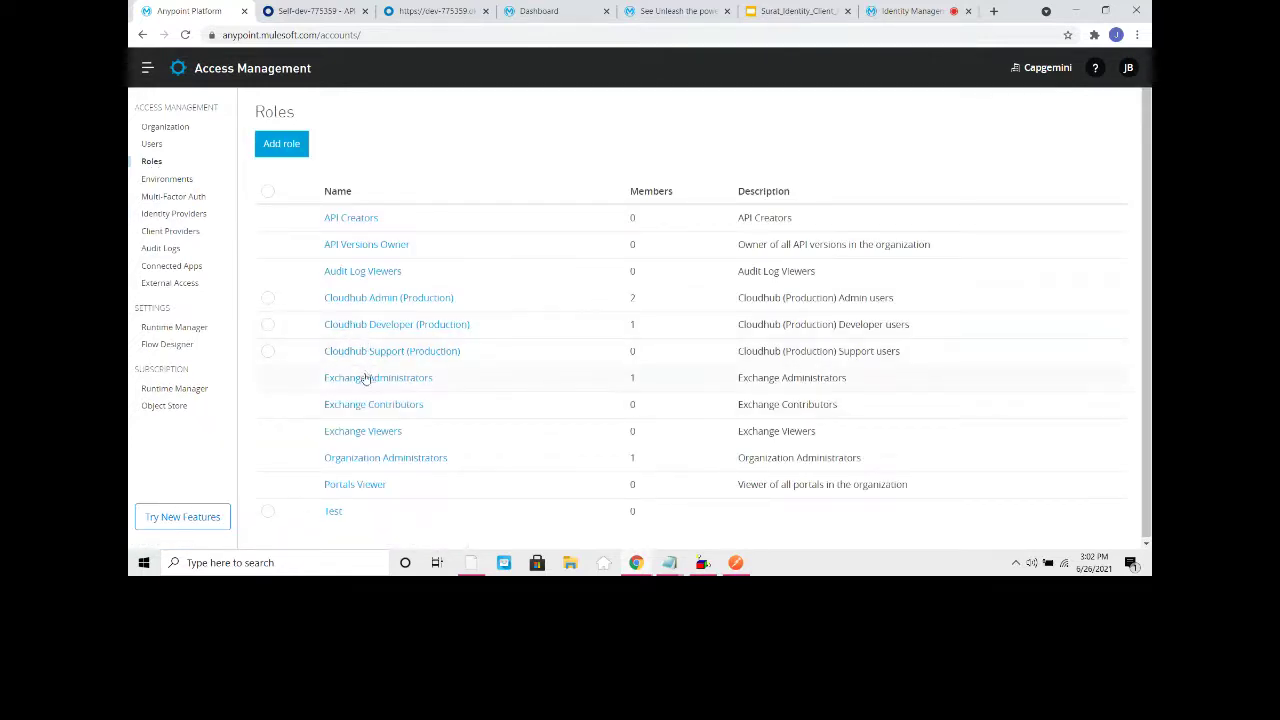
click(368, 300)
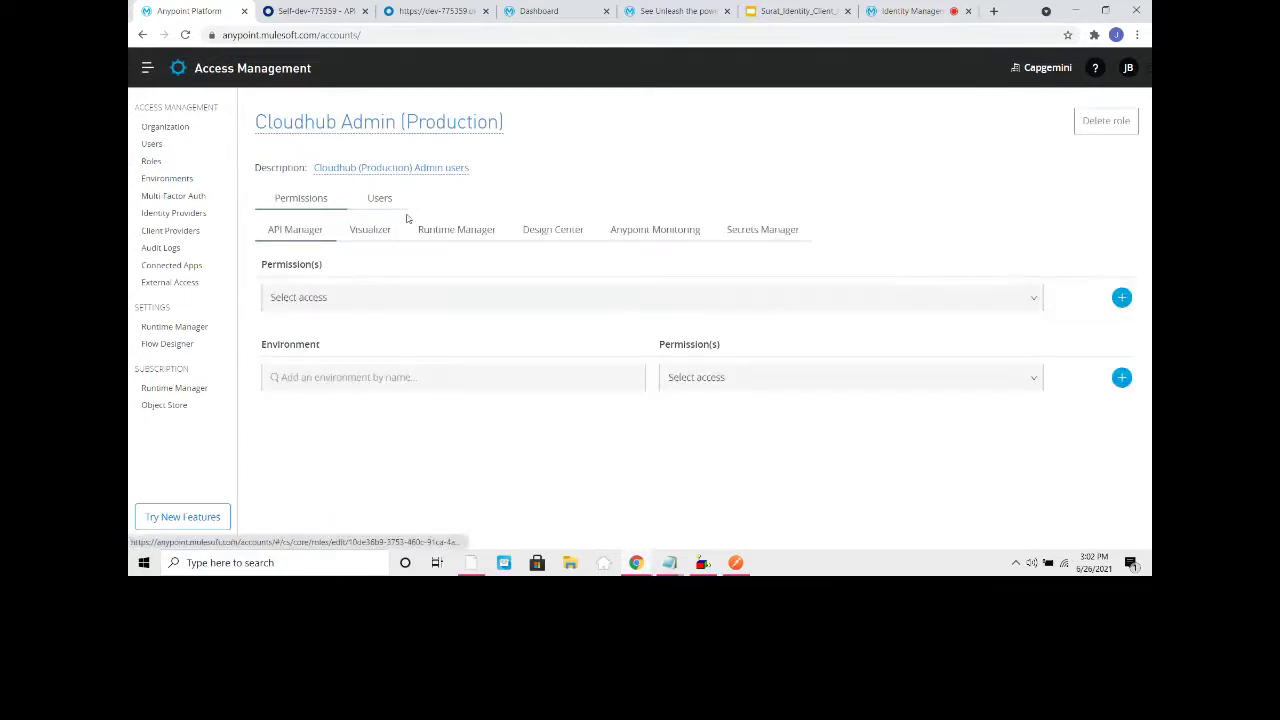
click(380, 200)
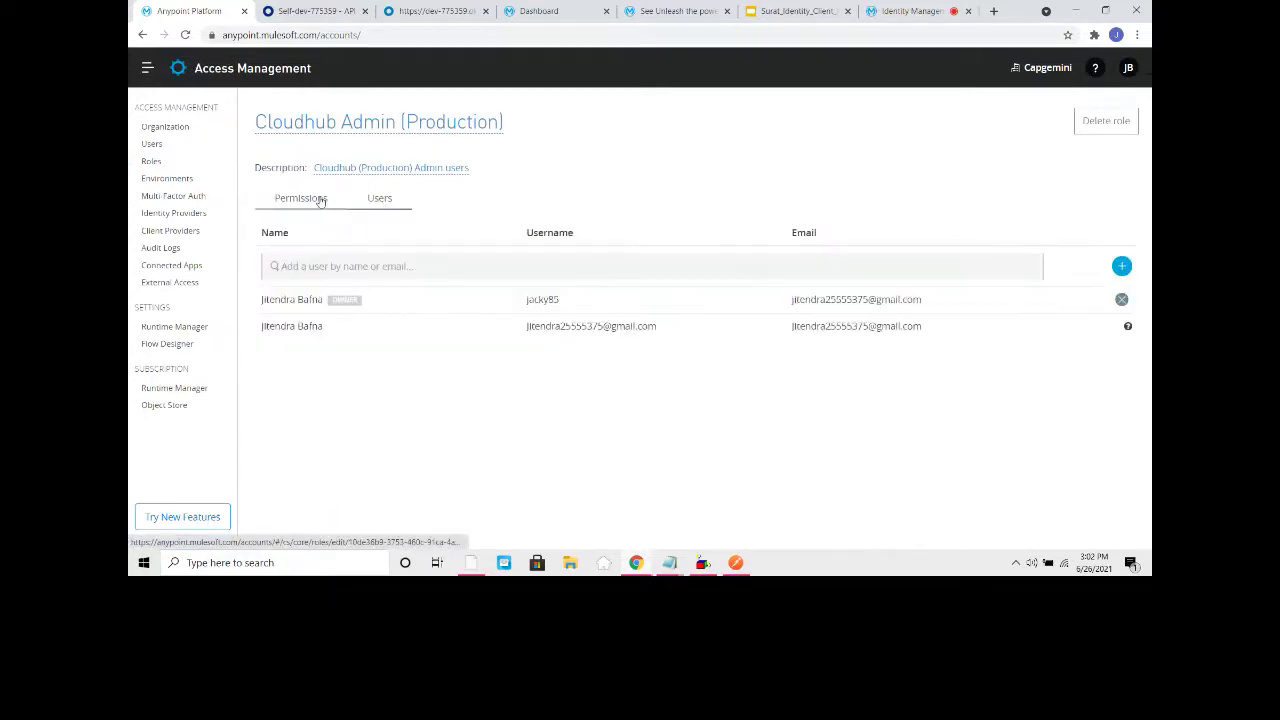
click(151, 161)
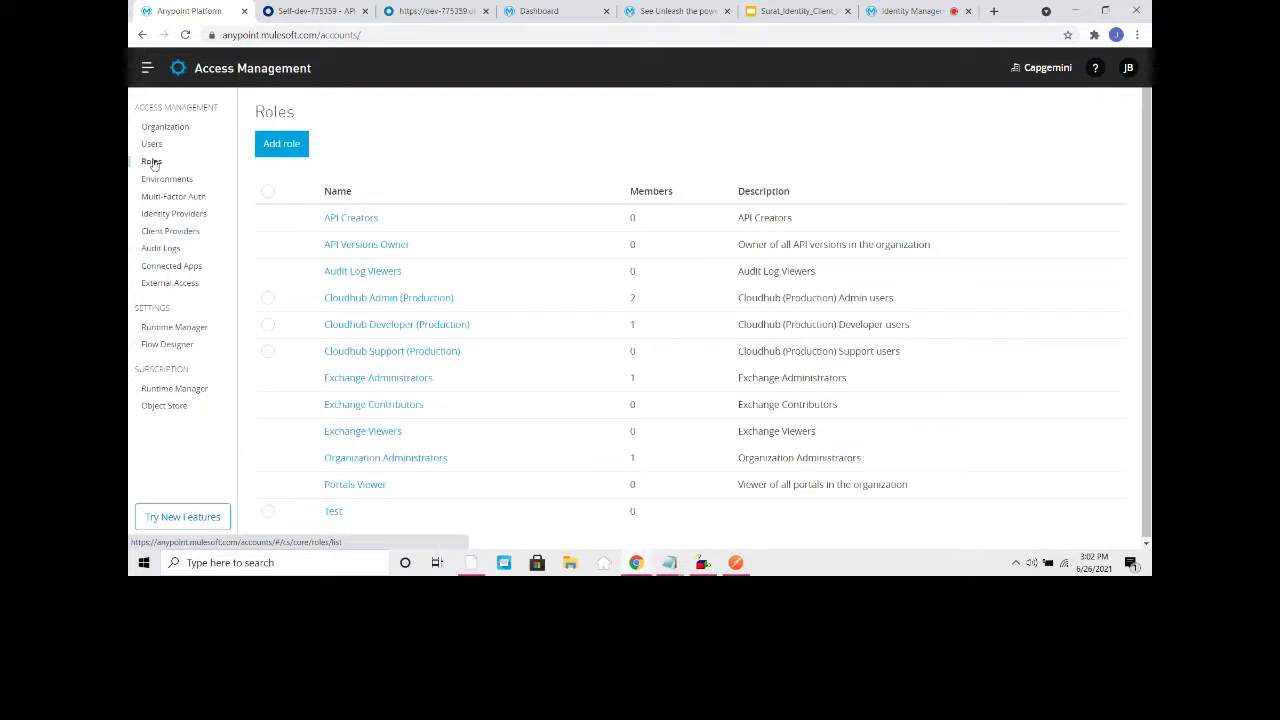
click(352, 326)
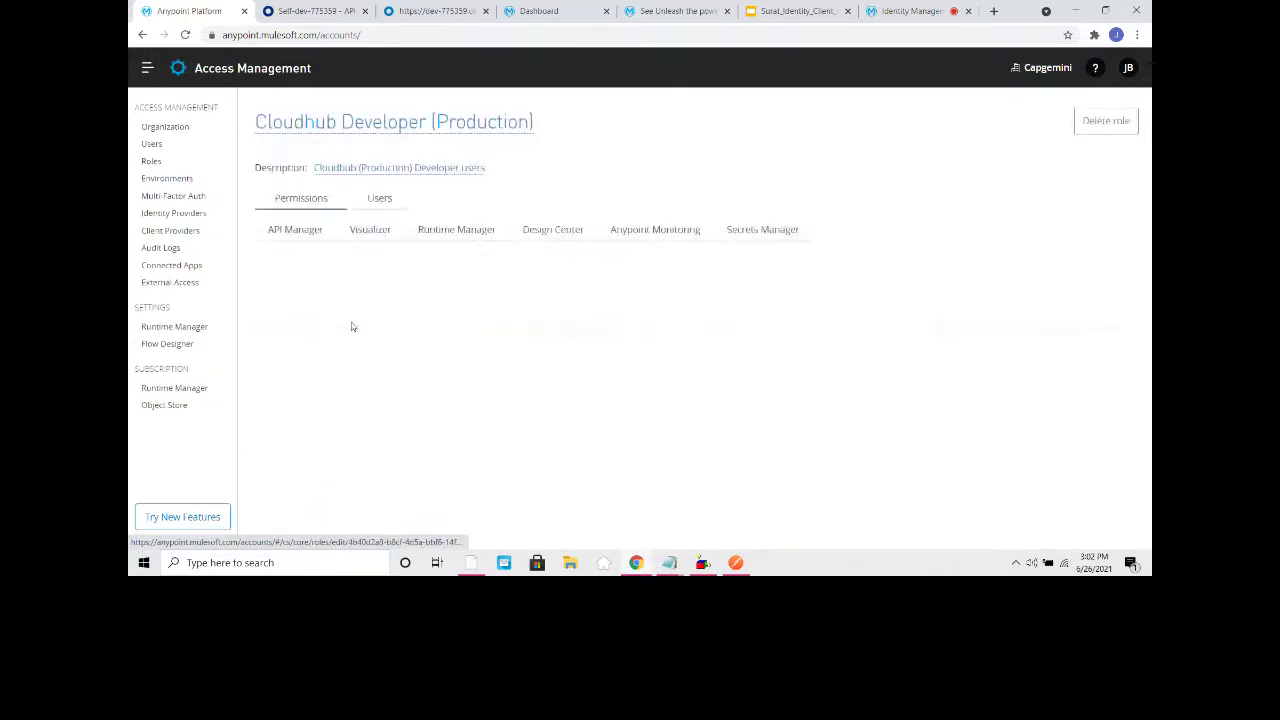
click(163, 178)
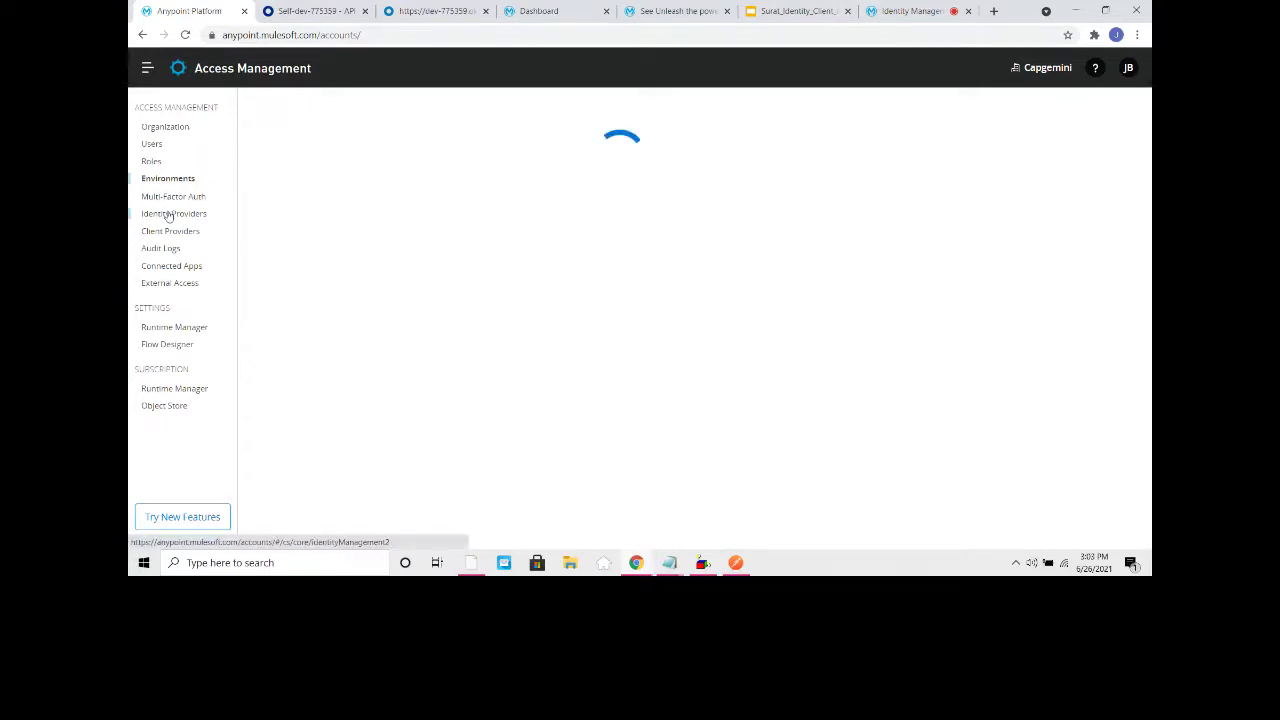
click(170, 214)
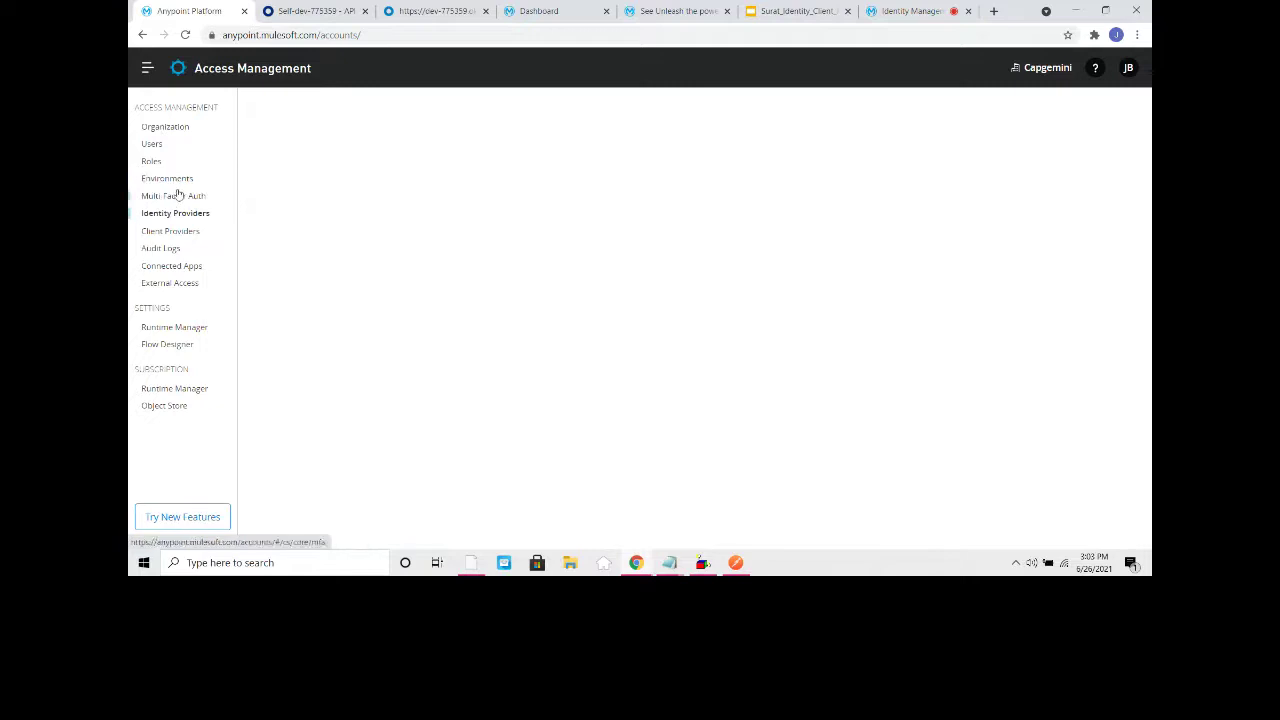
click(177, 183)
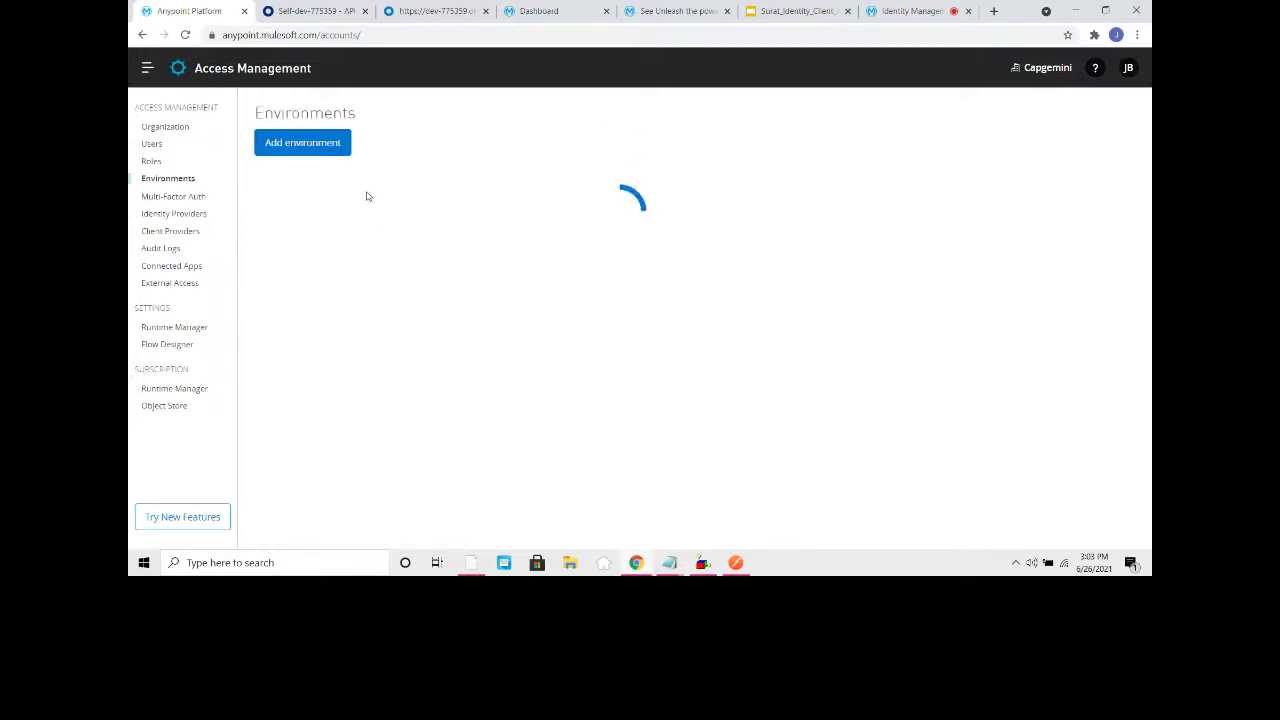
Retry saving Mule DCR as the Production environment's client provider
click(288, 218)
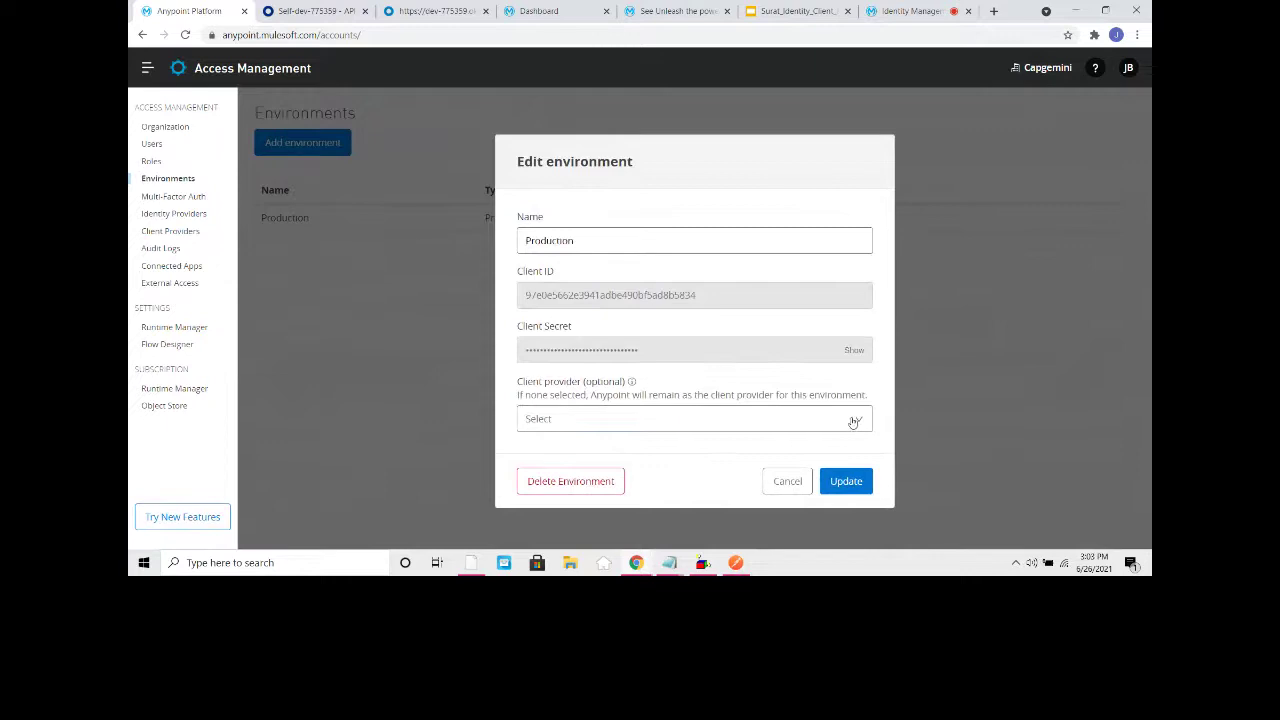
click(853, 421)
click(535, 458)
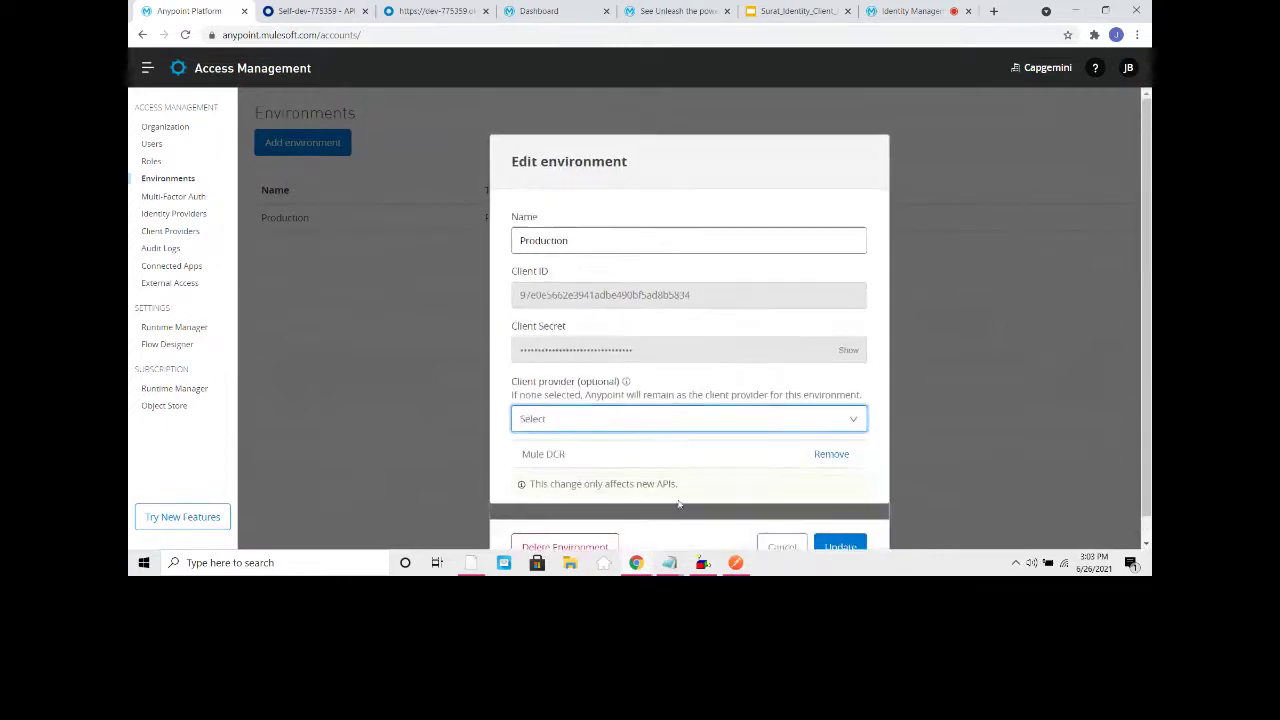
scroll(678, 504, down, 1)
click(843, 530)
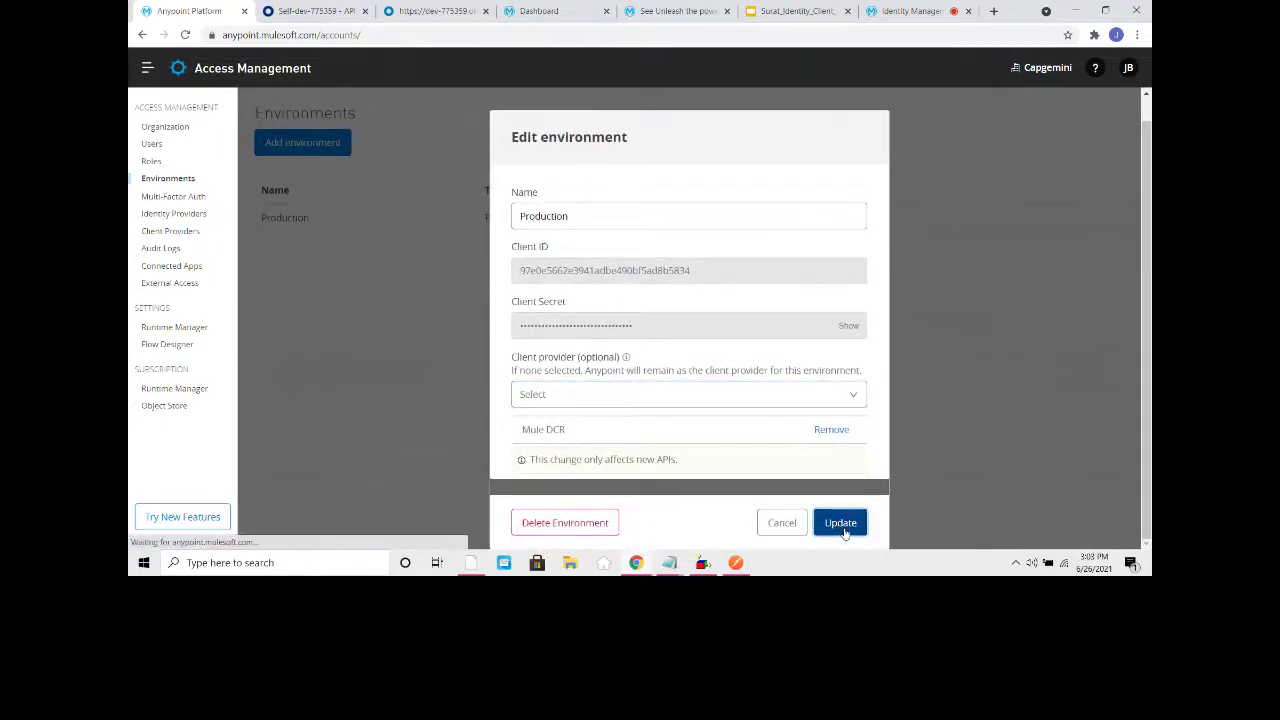
Review the external group-mapping error details, then go to the Roles list
click(907, 165)
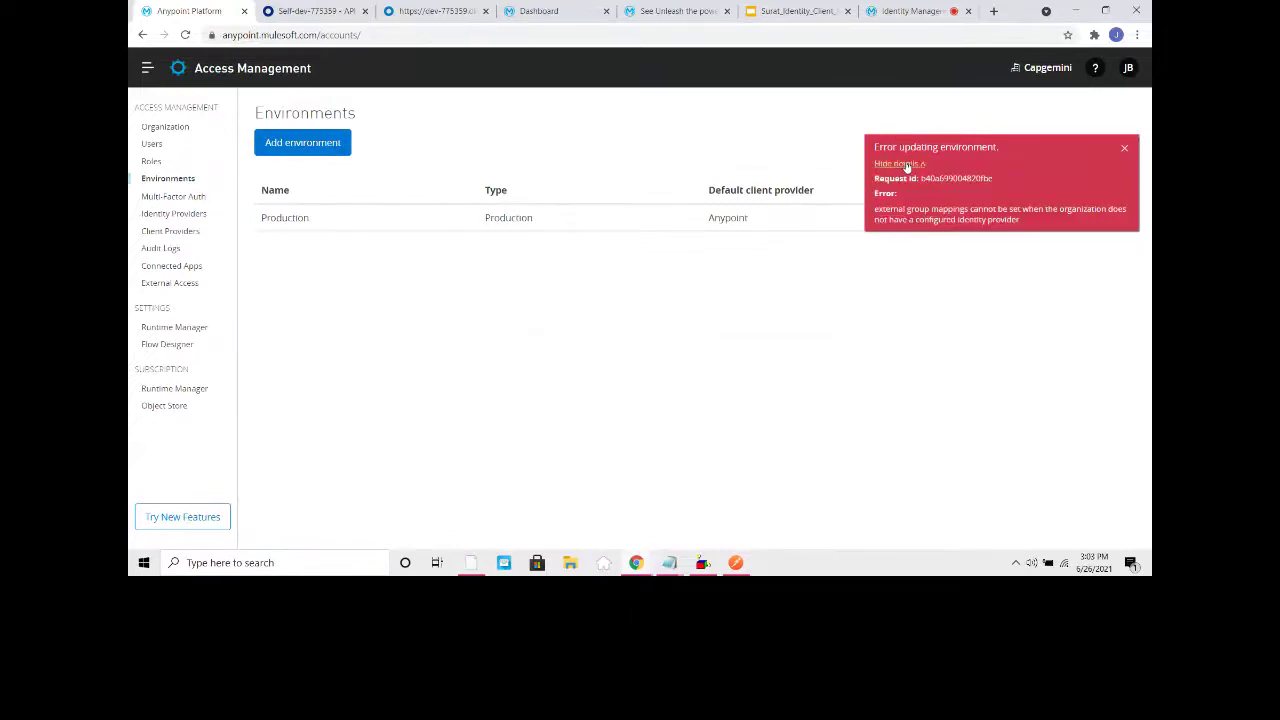
drag(909, 210, 1052, 212)
click(151, 161)
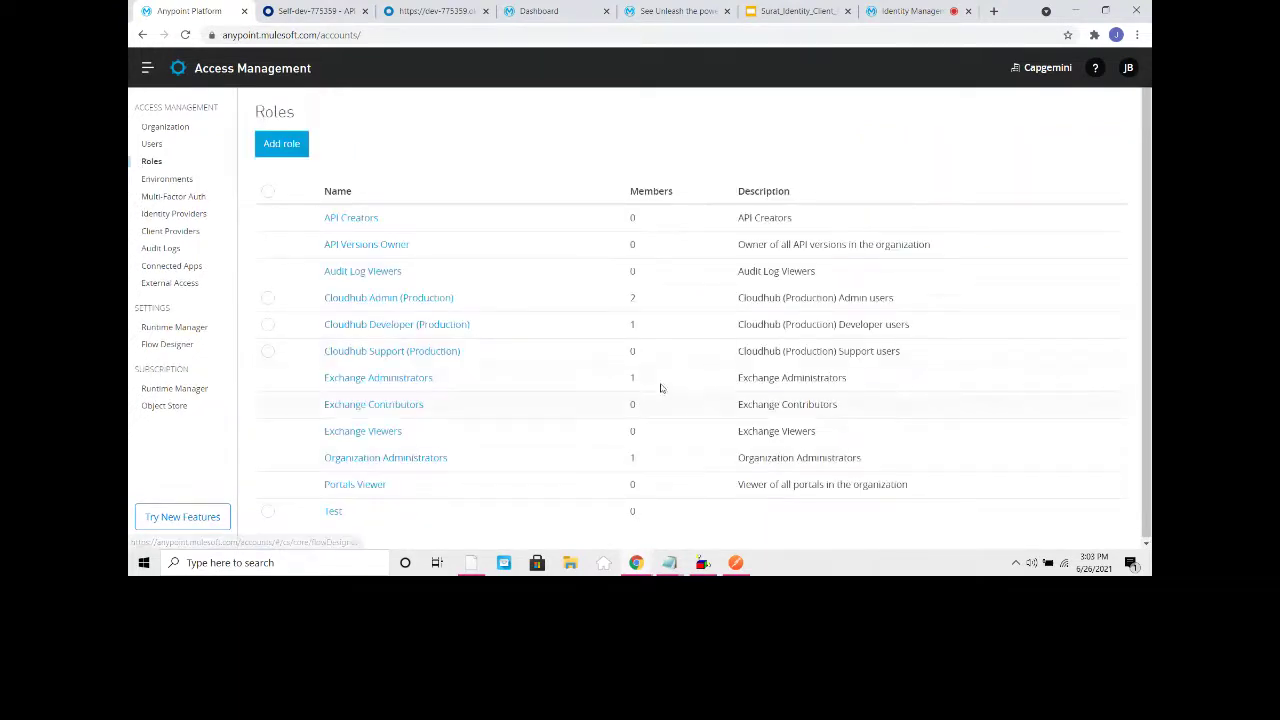
Check which users hold the Cloudhub Admin (Production) role, then go to the Users list
click(376, 296)
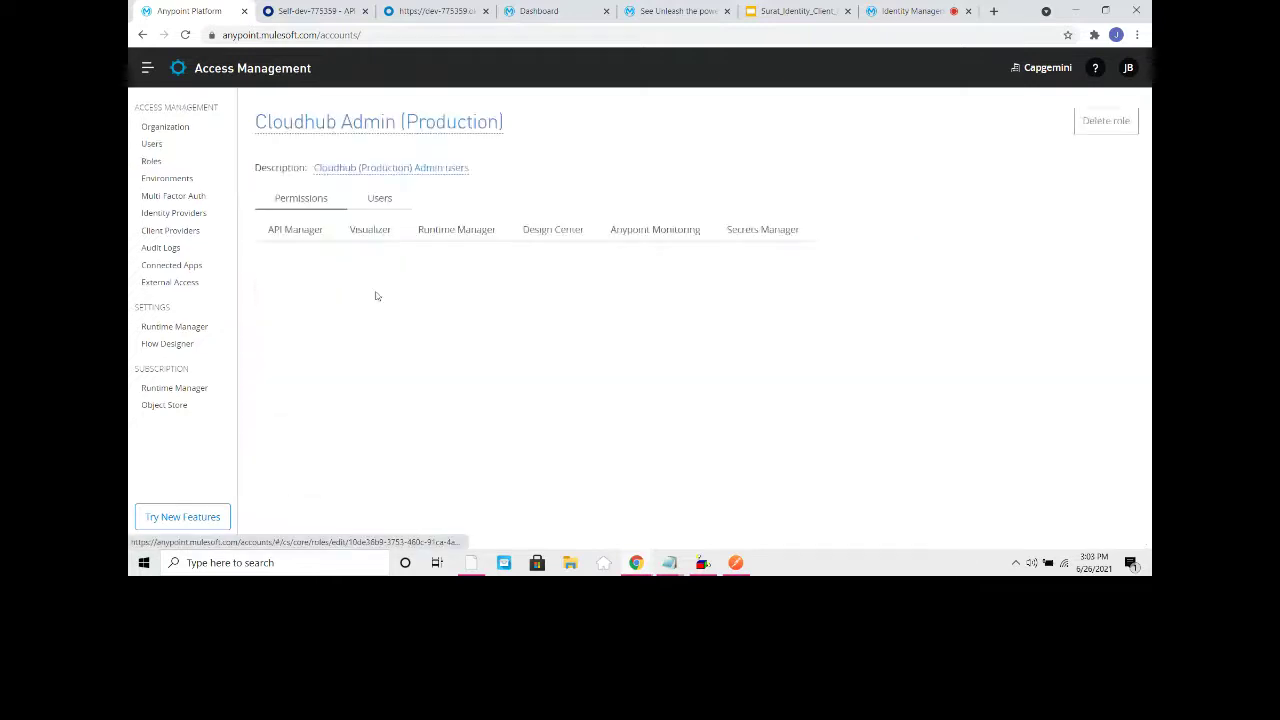
click(379, 199)
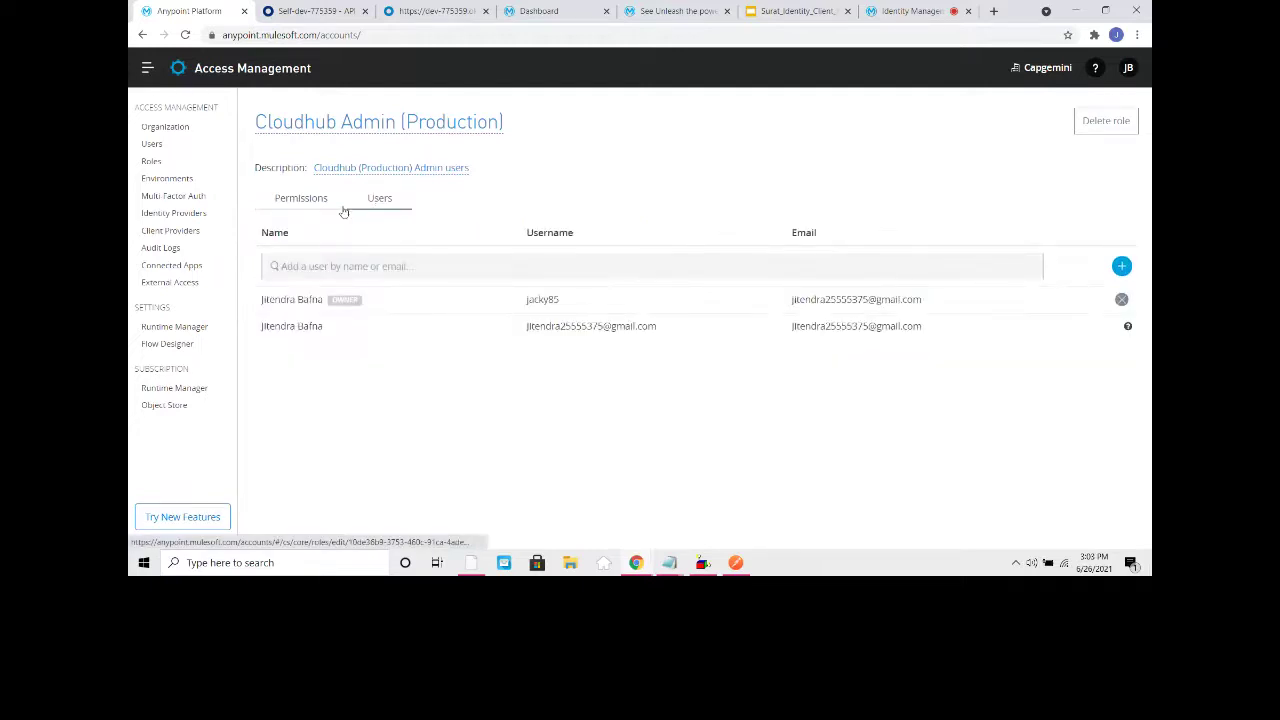
click(152, 146)
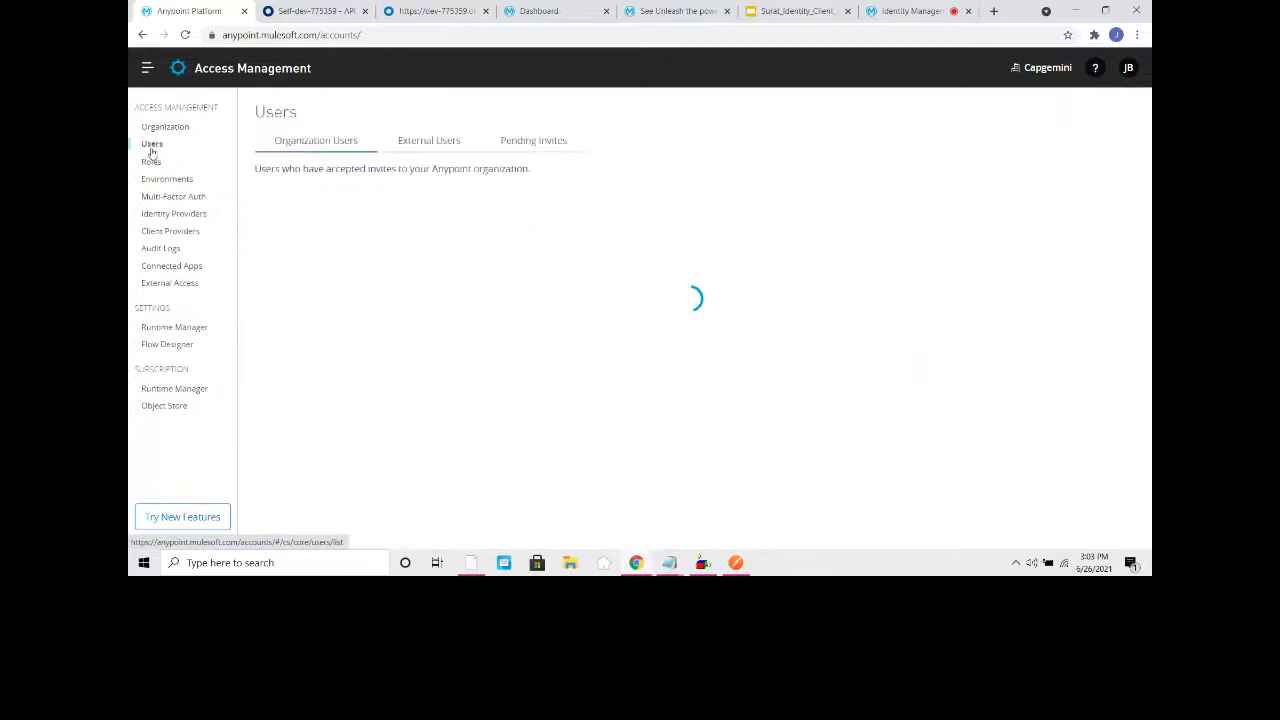
Delete the duplicate second user with 'Yes, delete', then return to Environments via External Access
click(268, 336)
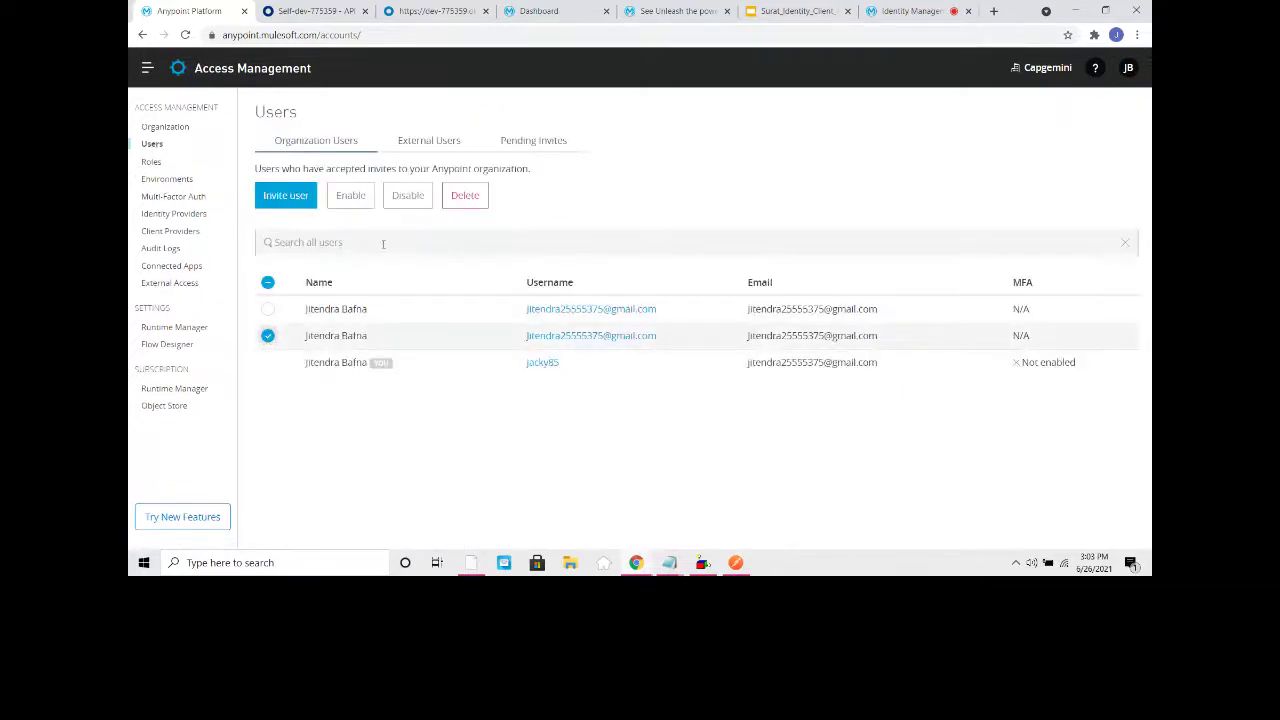
click(458, 195)
click(724, 212)
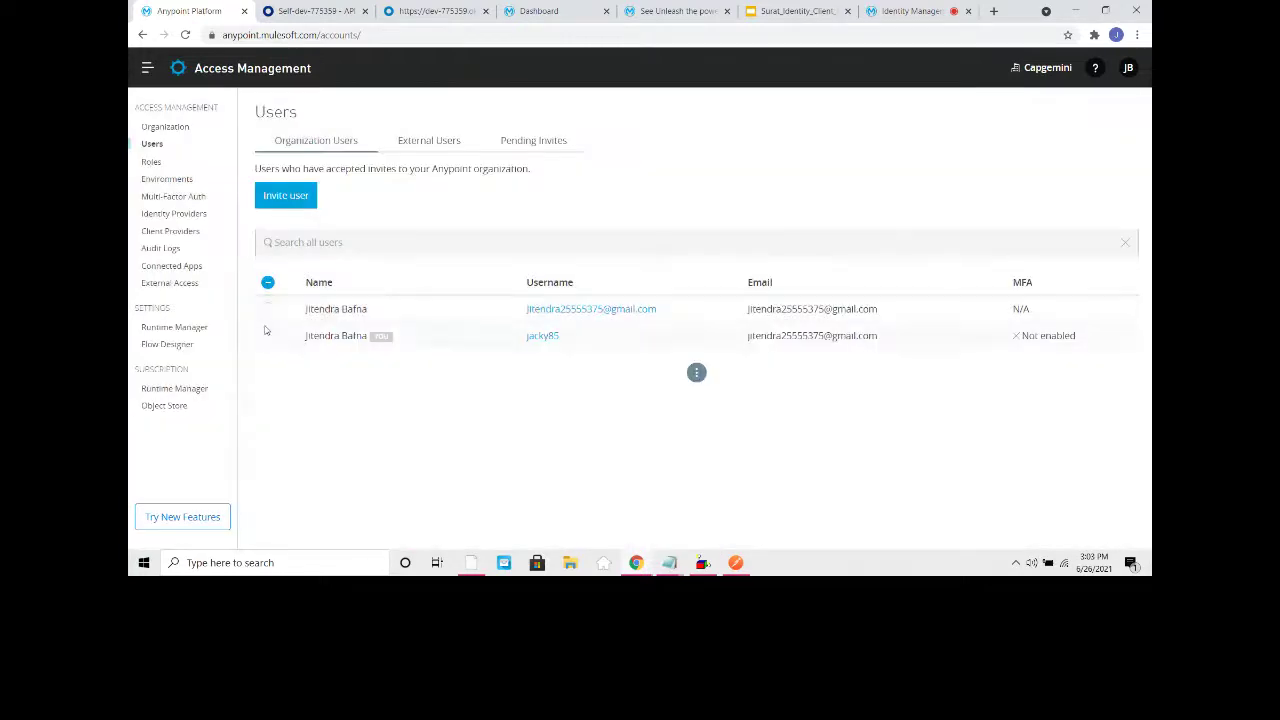
click(487, 198)
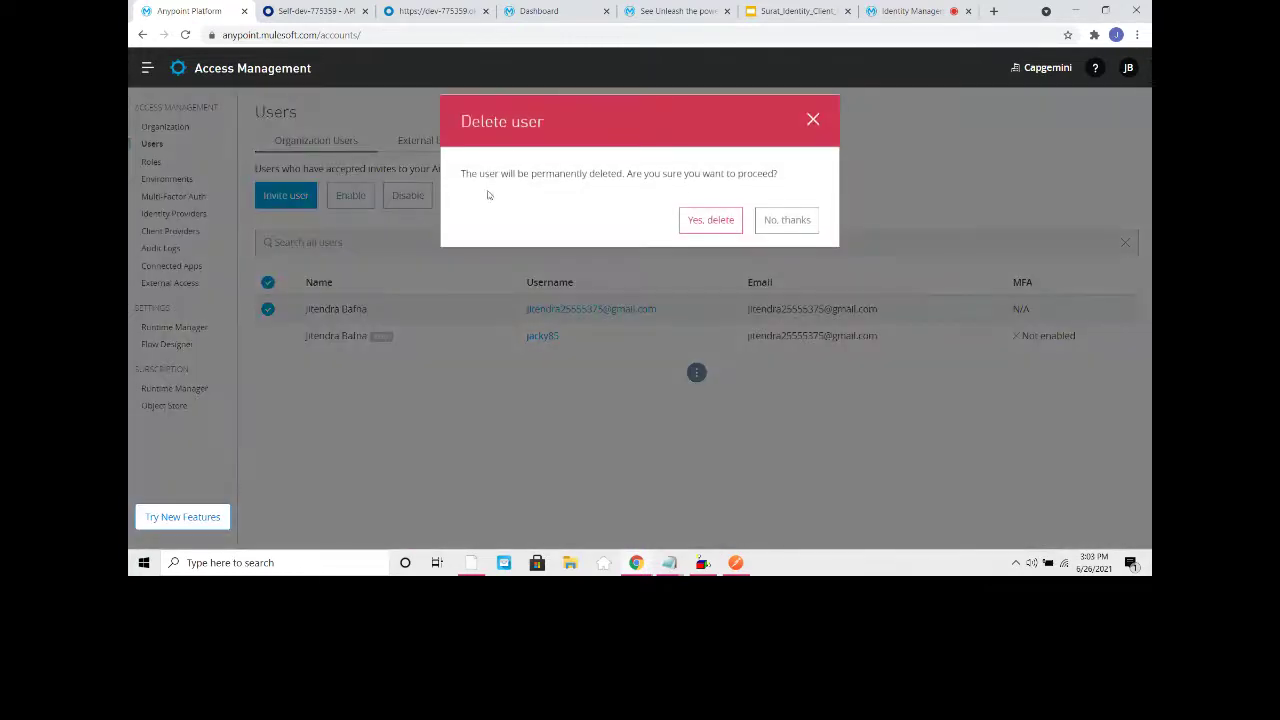
click(716, 215)
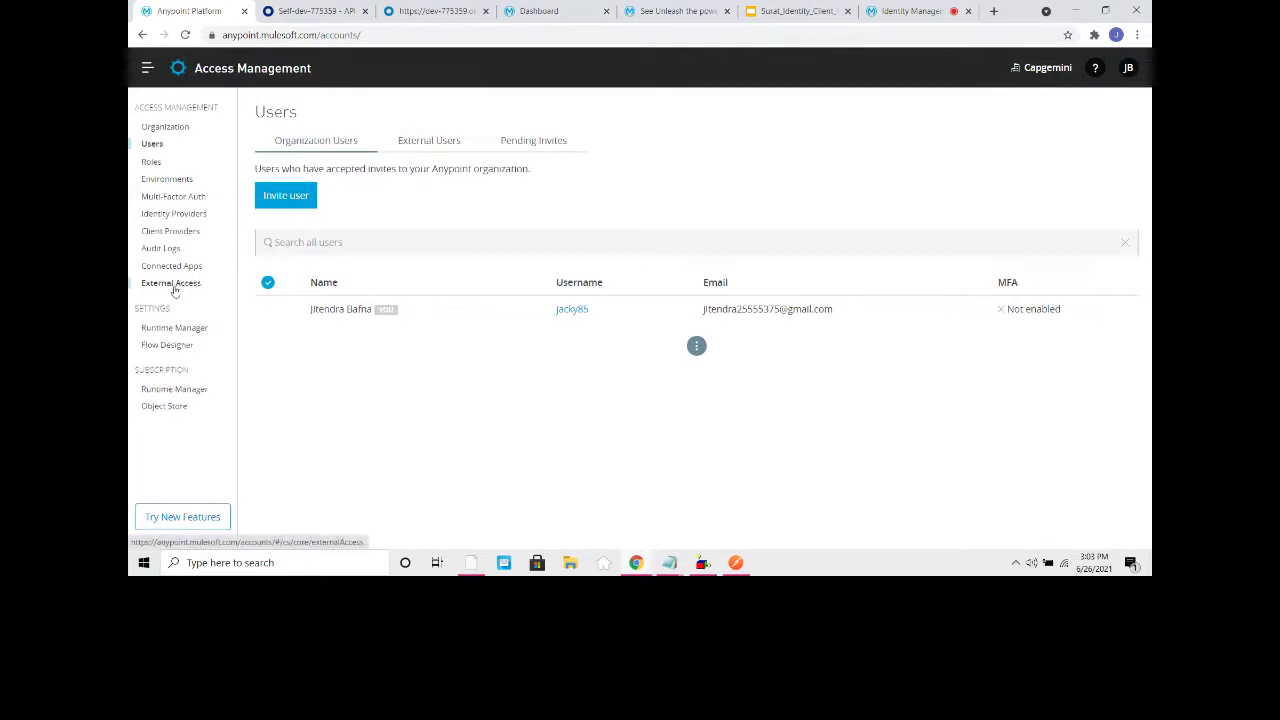
click(172, 284)
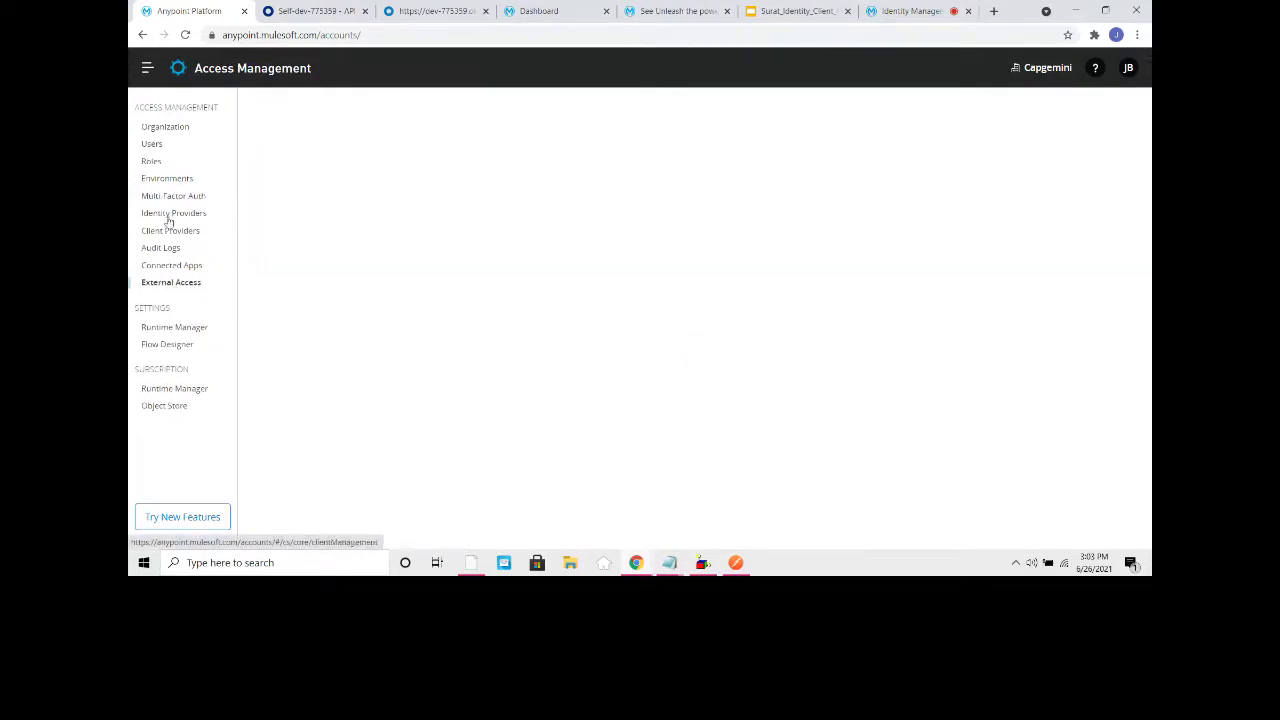
click(162, 181)
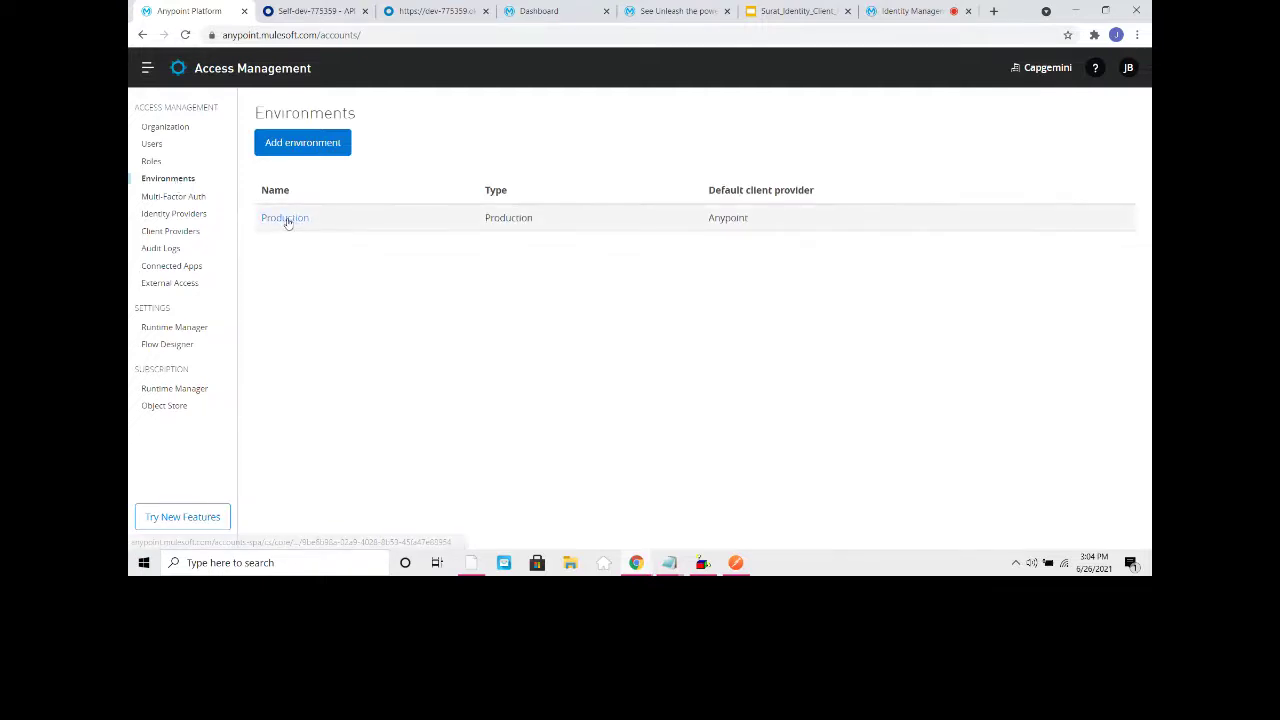
Try again to save Mule DCR as Production's client provider, which fails
click(287, 220)
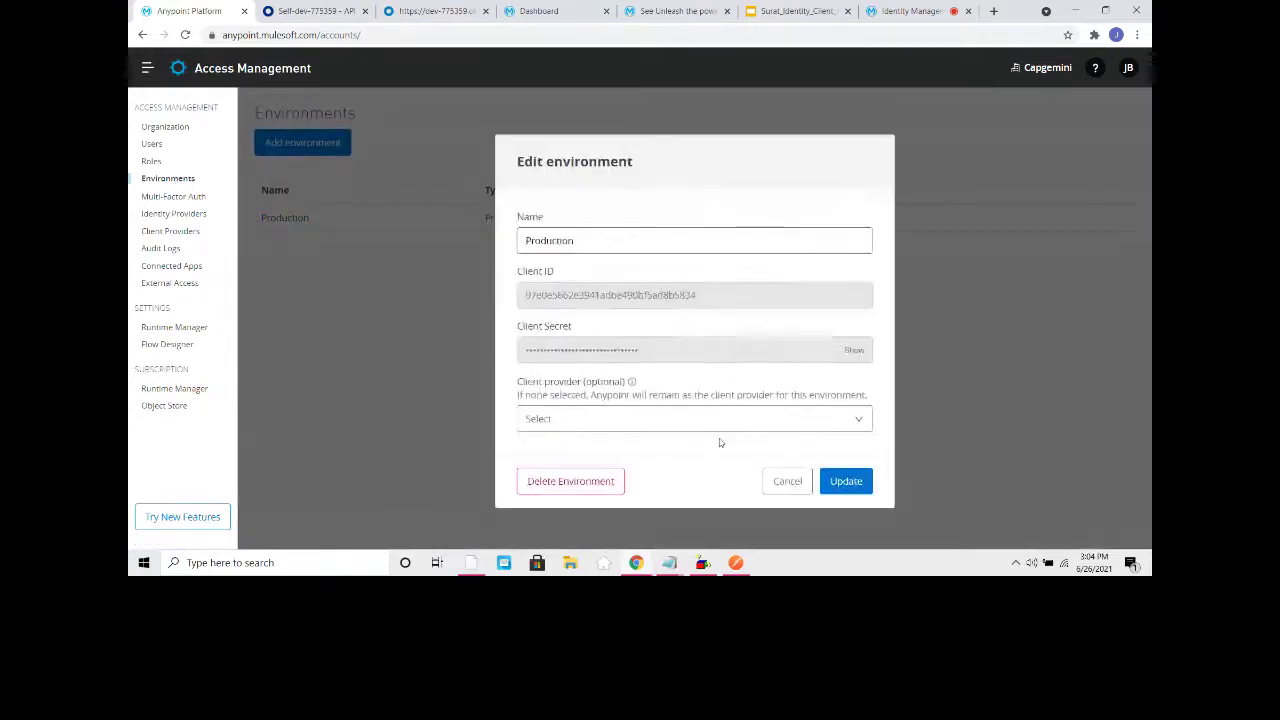
click(711, 420)
click(569, 470)
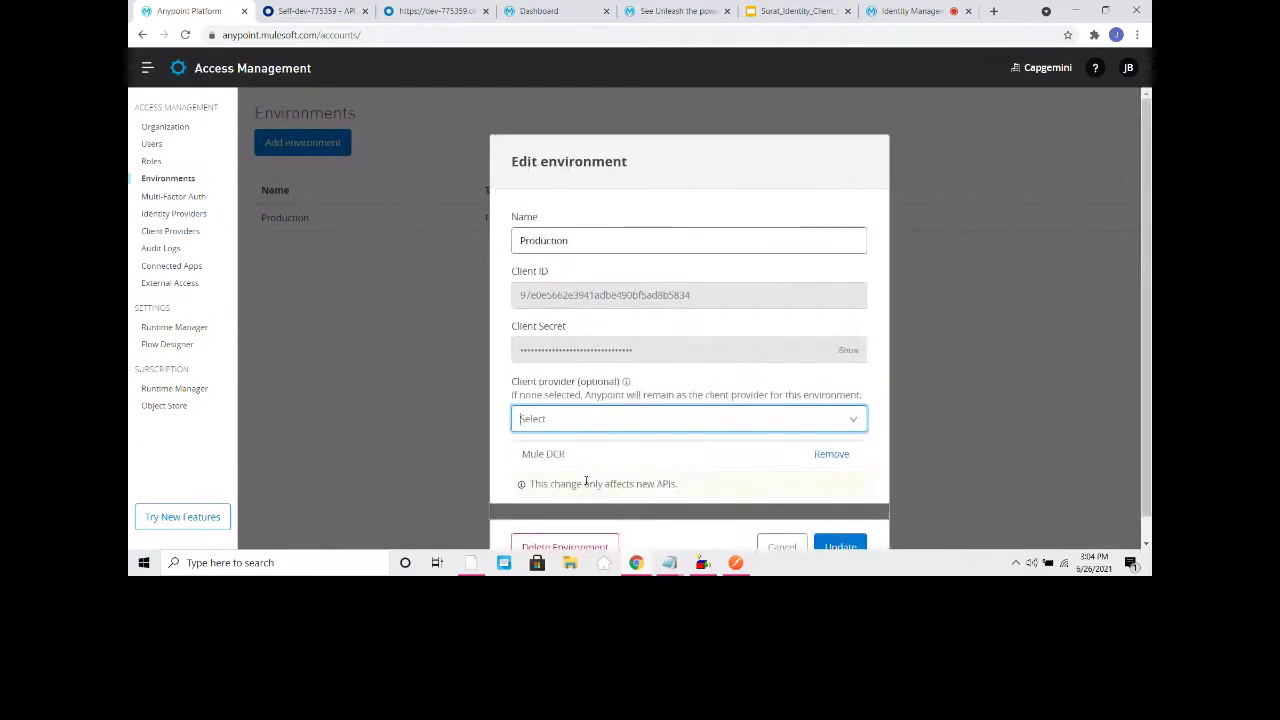
click(829, 545)
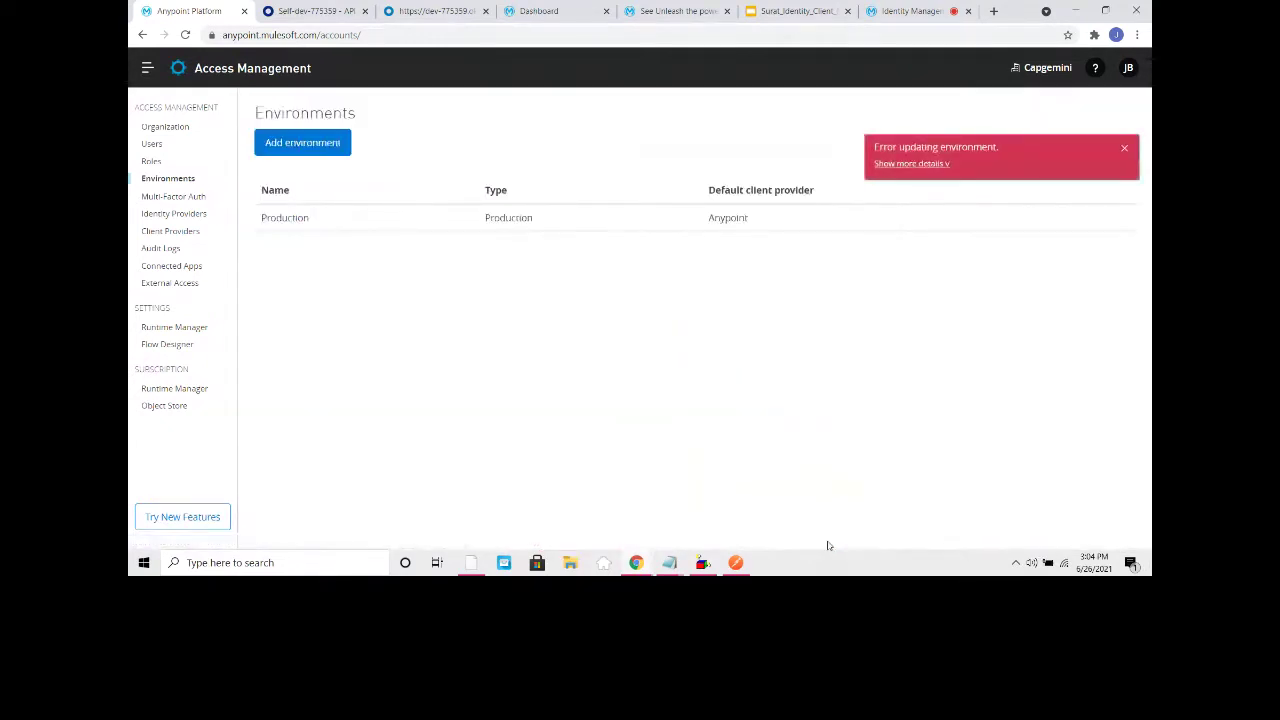
Delete the Test role and reload the Access Management page
click(151, 161)
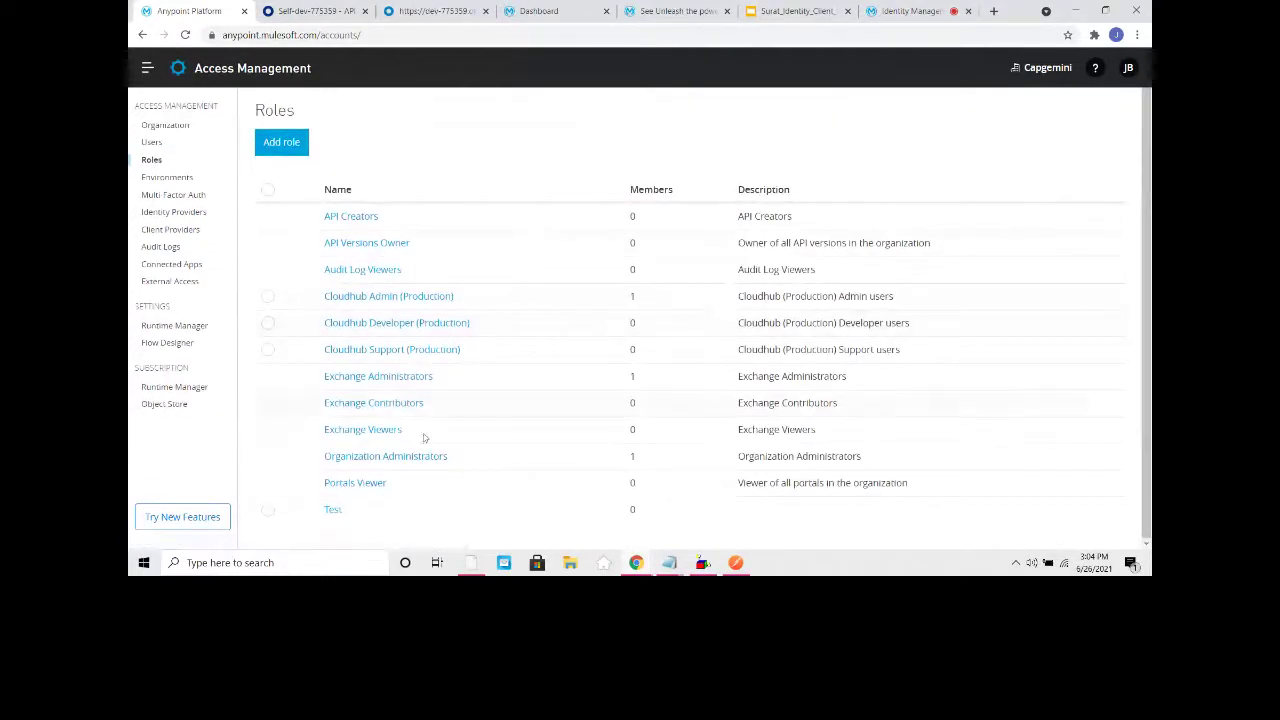
click(268, 510)
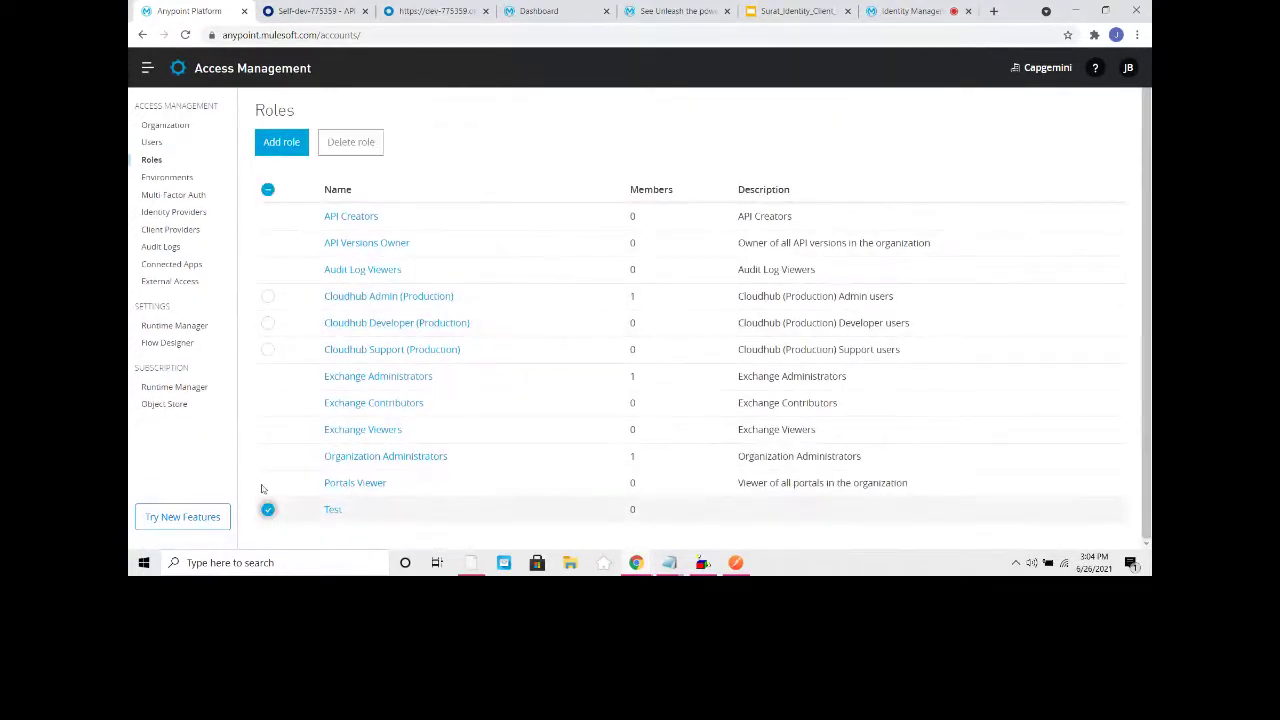
click(340, 143)
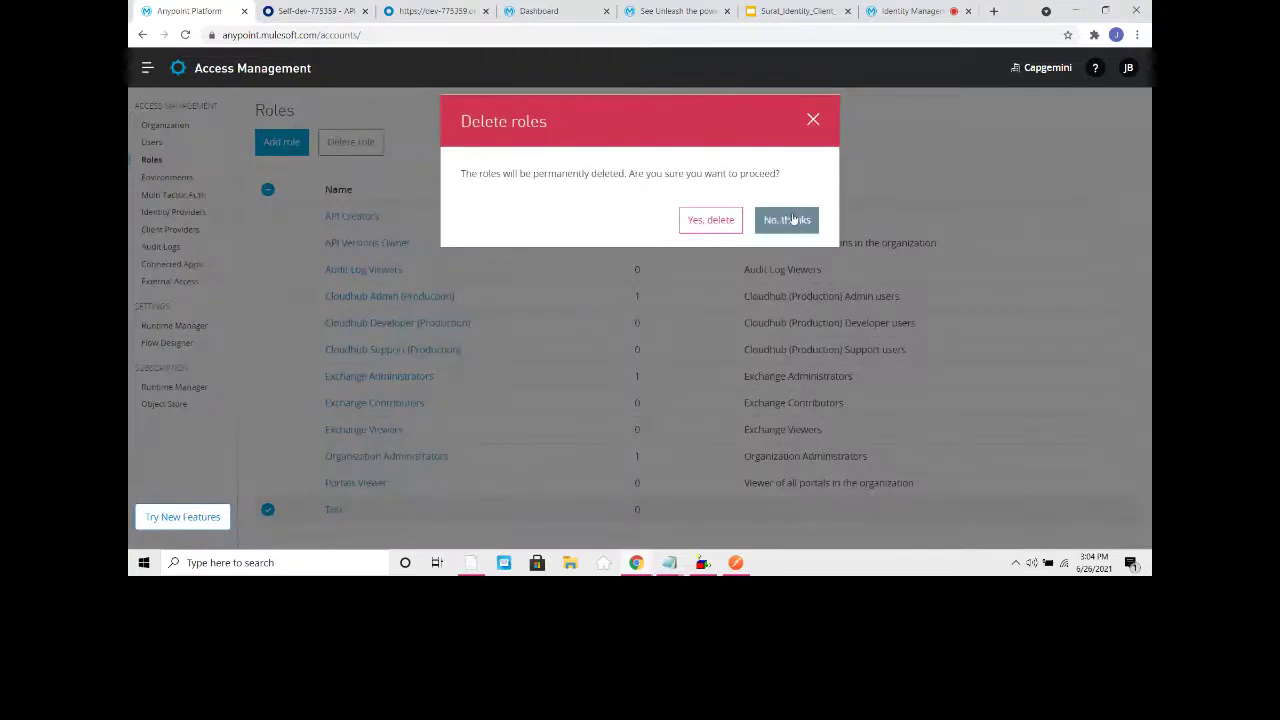
click(704, 229)
click(400, 34)
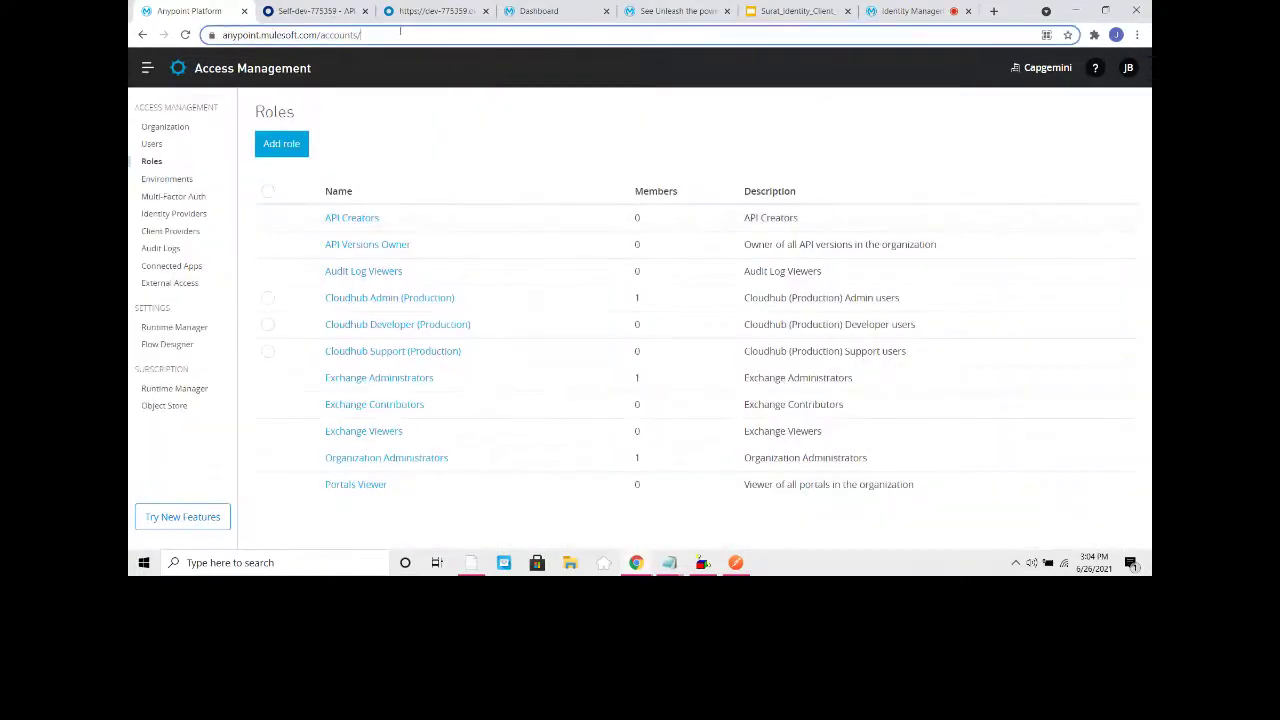
key(Return)
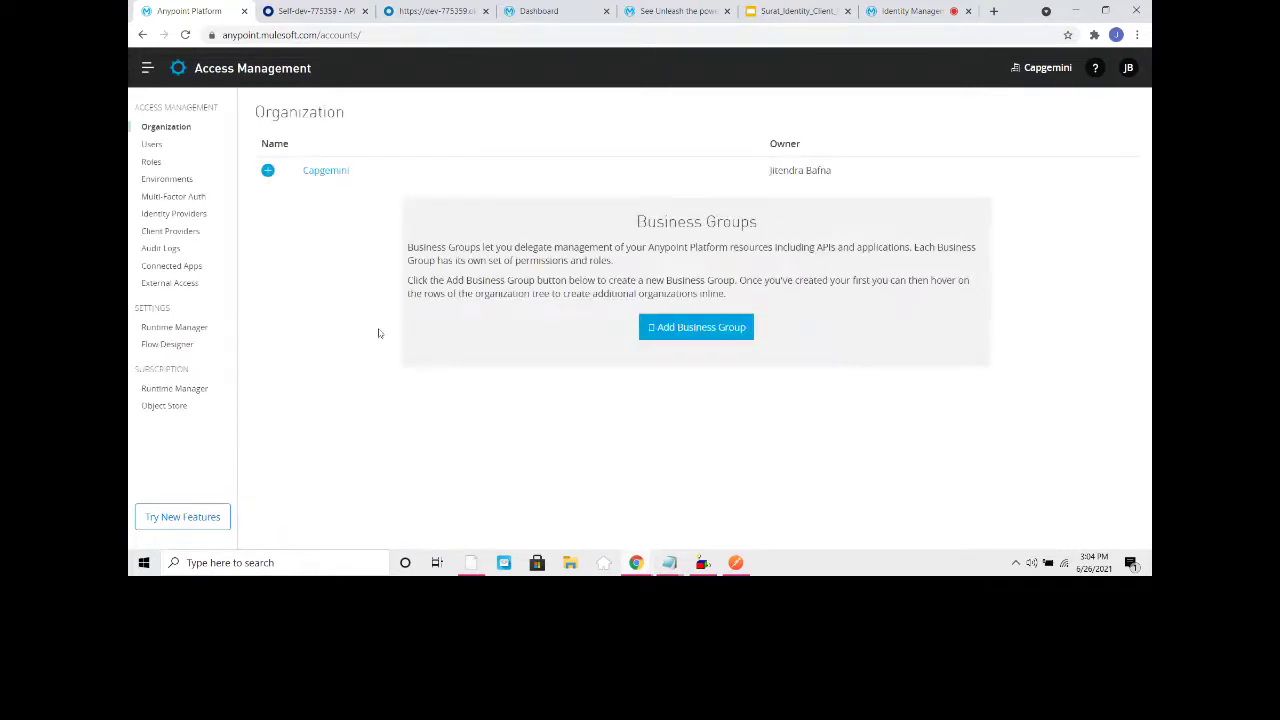
Delete the Cloudhub Admin (Production) role and return to the Environments list
click(150, 162)
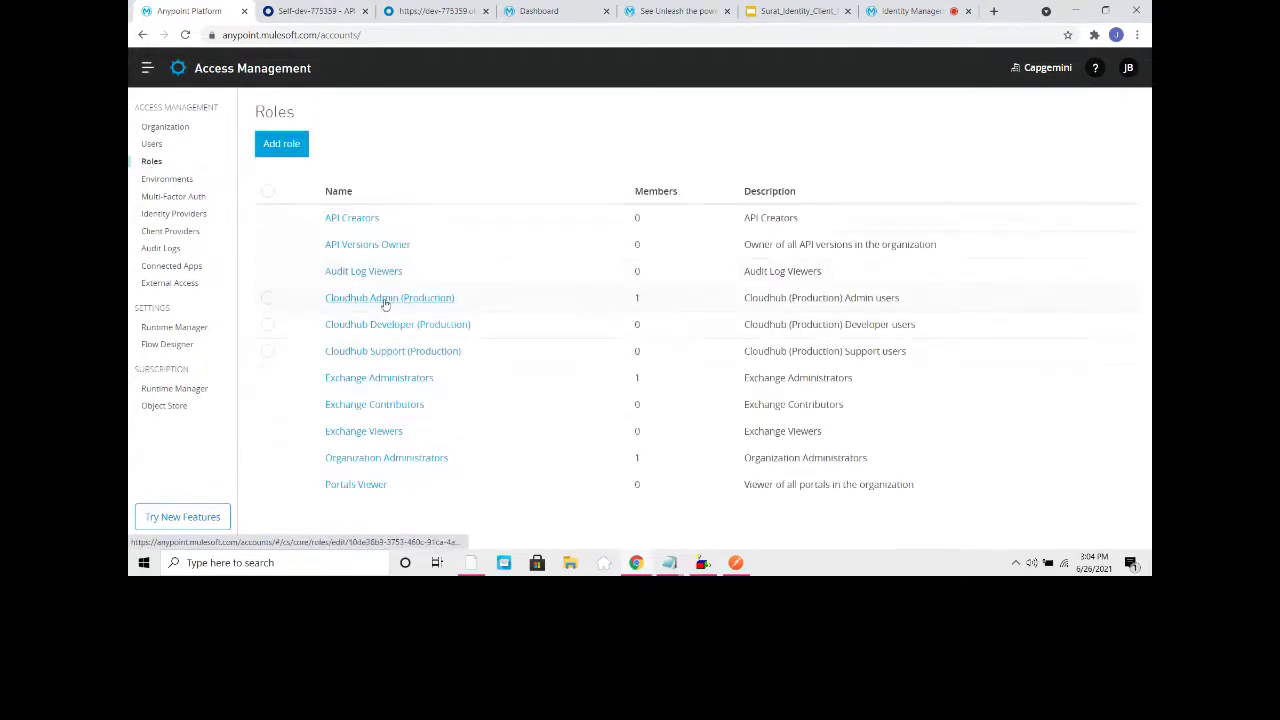
click(274, 298)
click(328, 299)
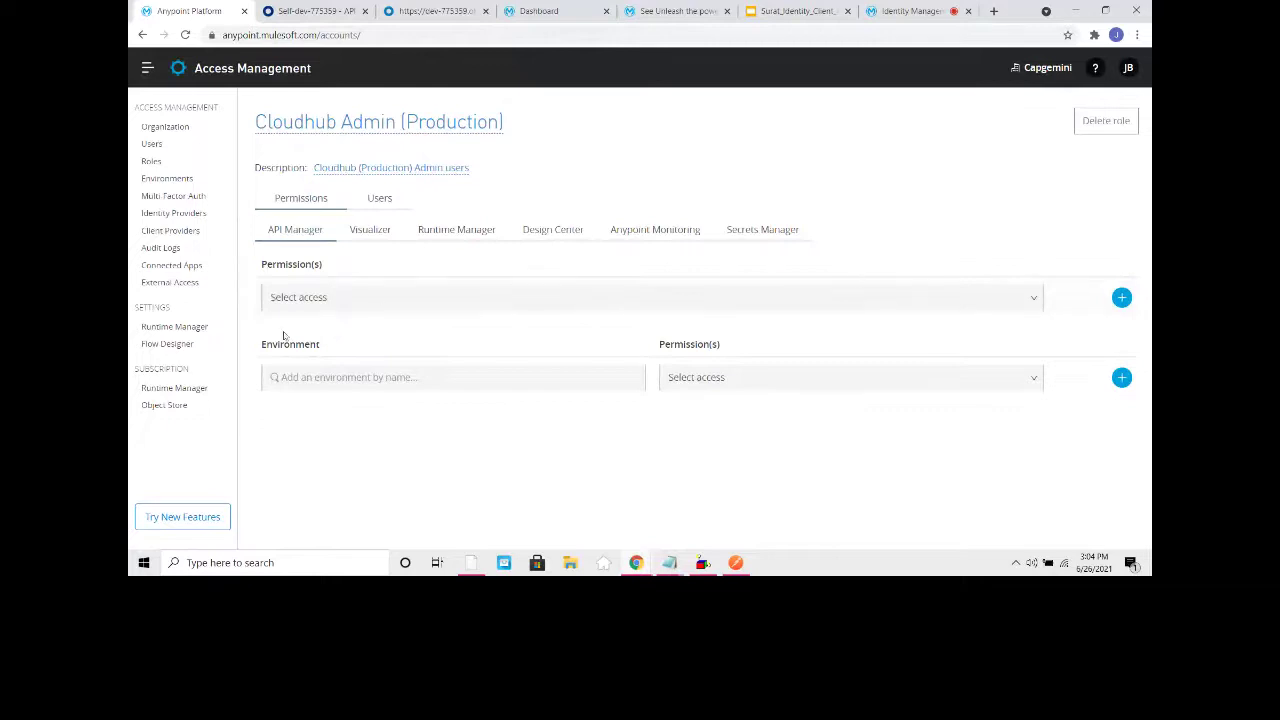
click(166, 180)
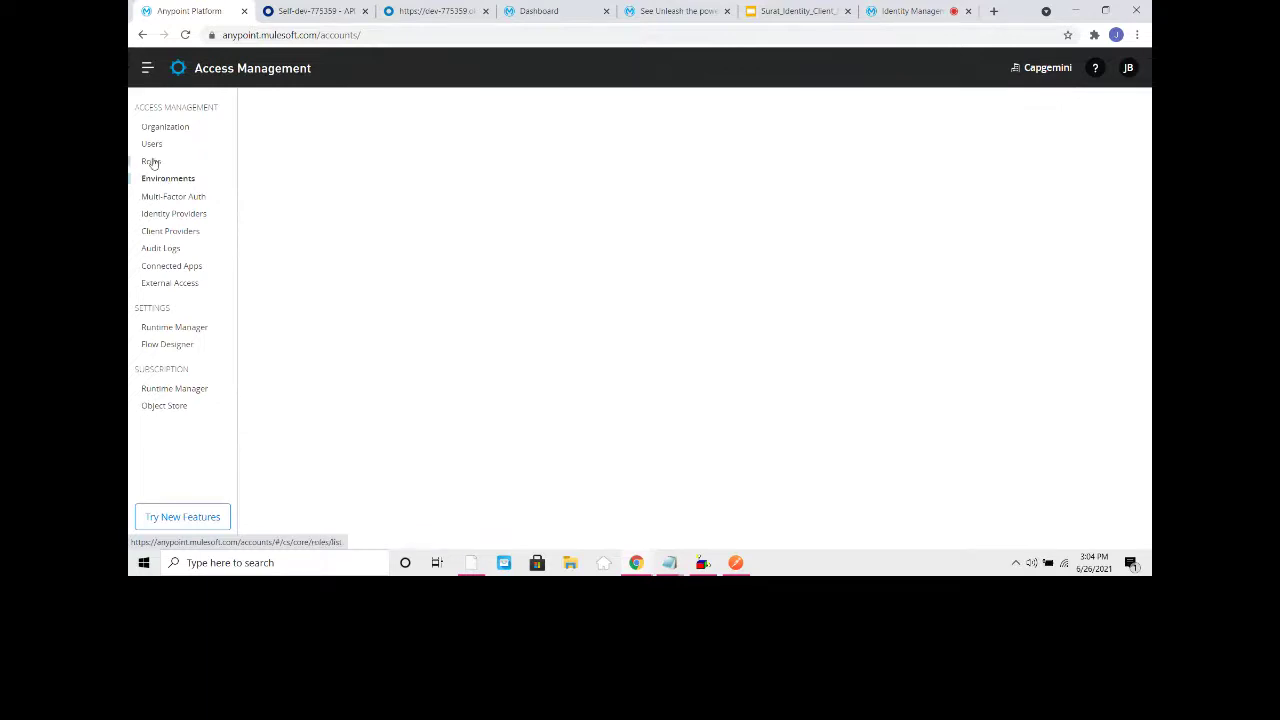
click(151, 161)
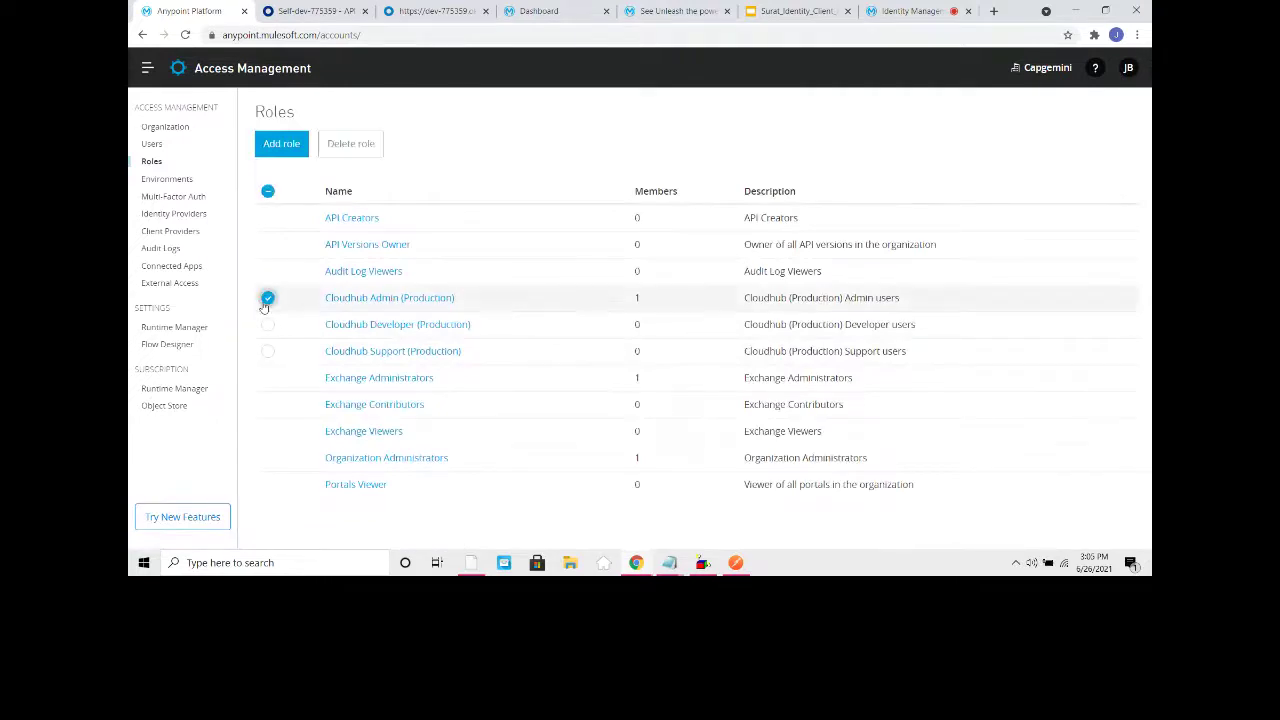
click(345, 145)
click(731, 220)
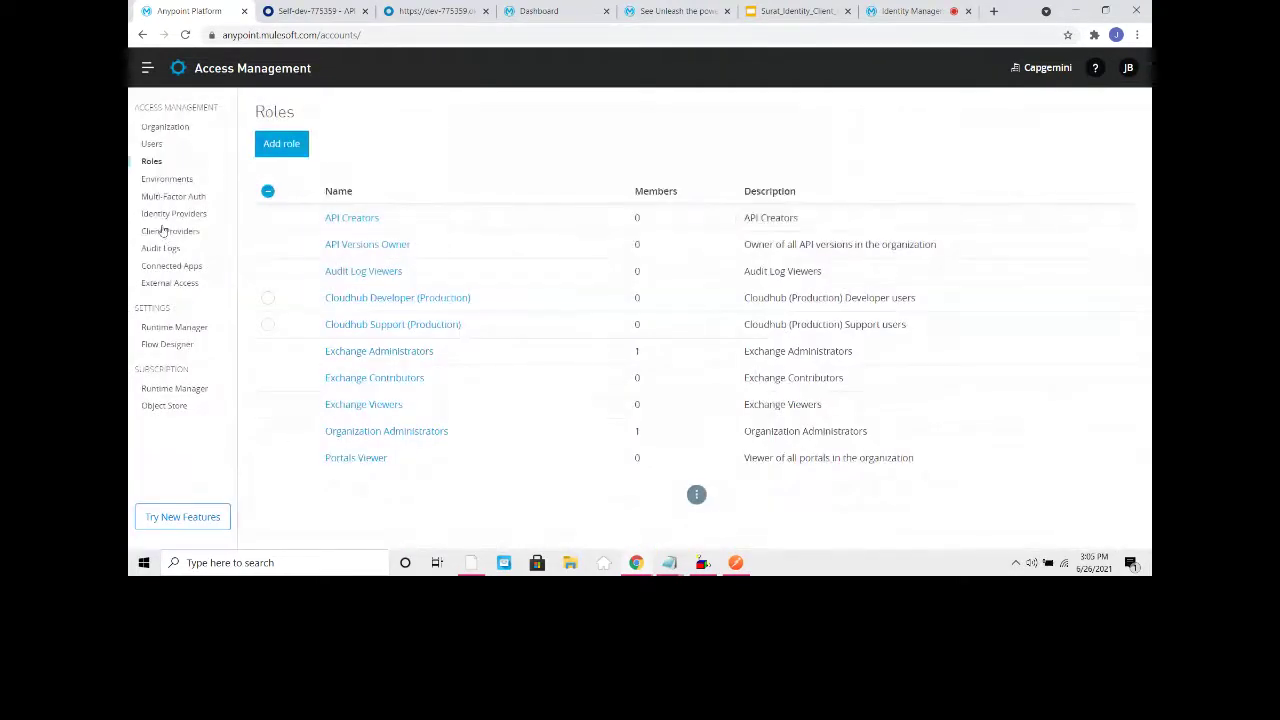
click(161, 181)
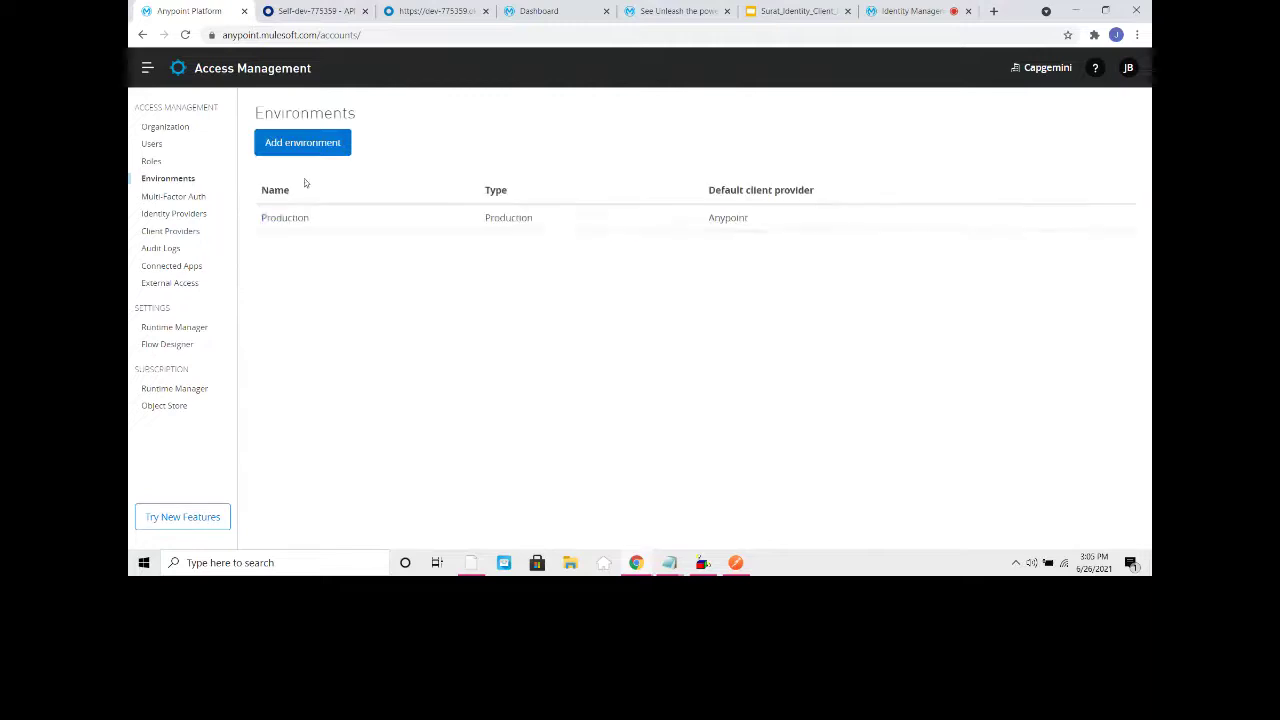
Save Mule DCR as Production's client provider, then go to API Manager
click(292, 217)
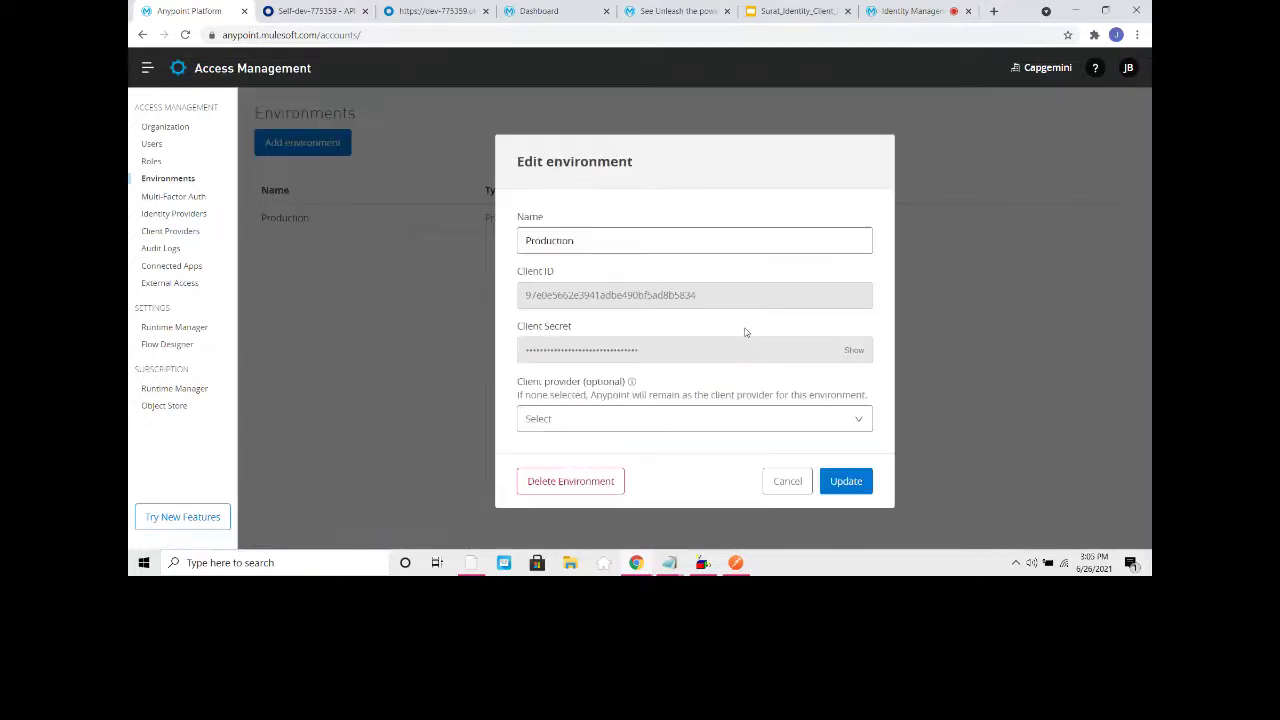
click(751, 418)
click(614, 466)
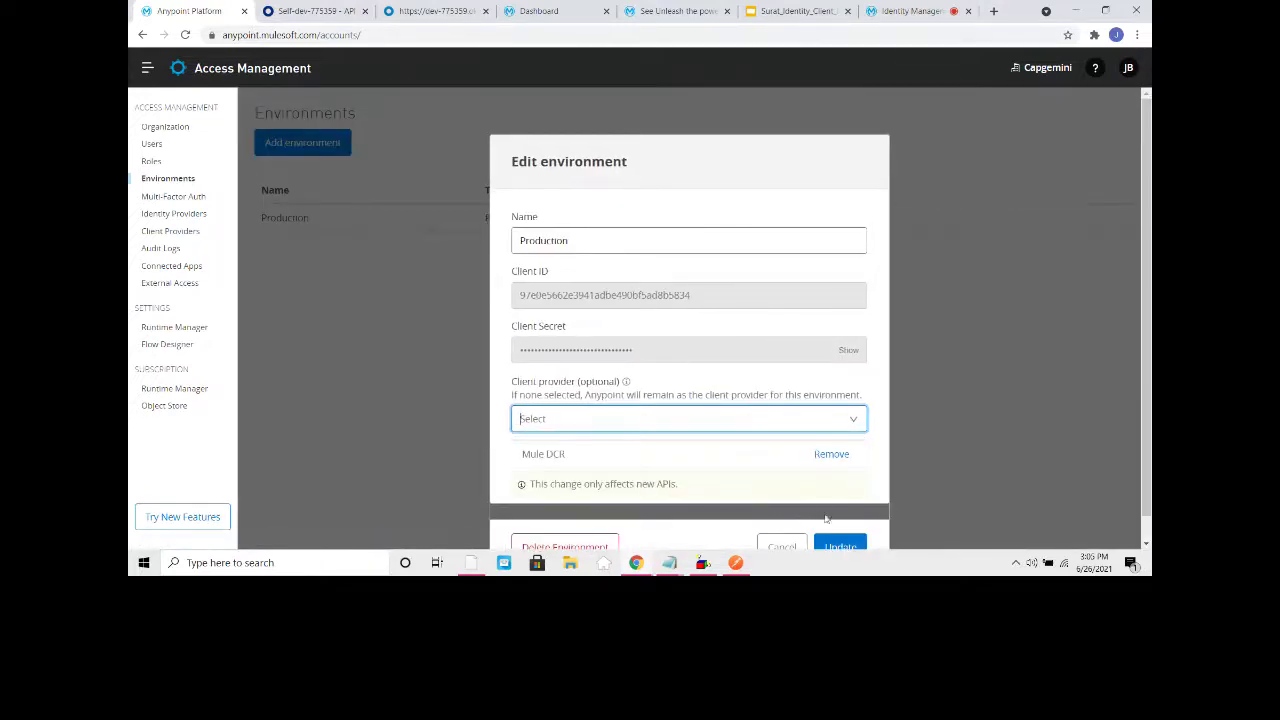
click(850, 524)
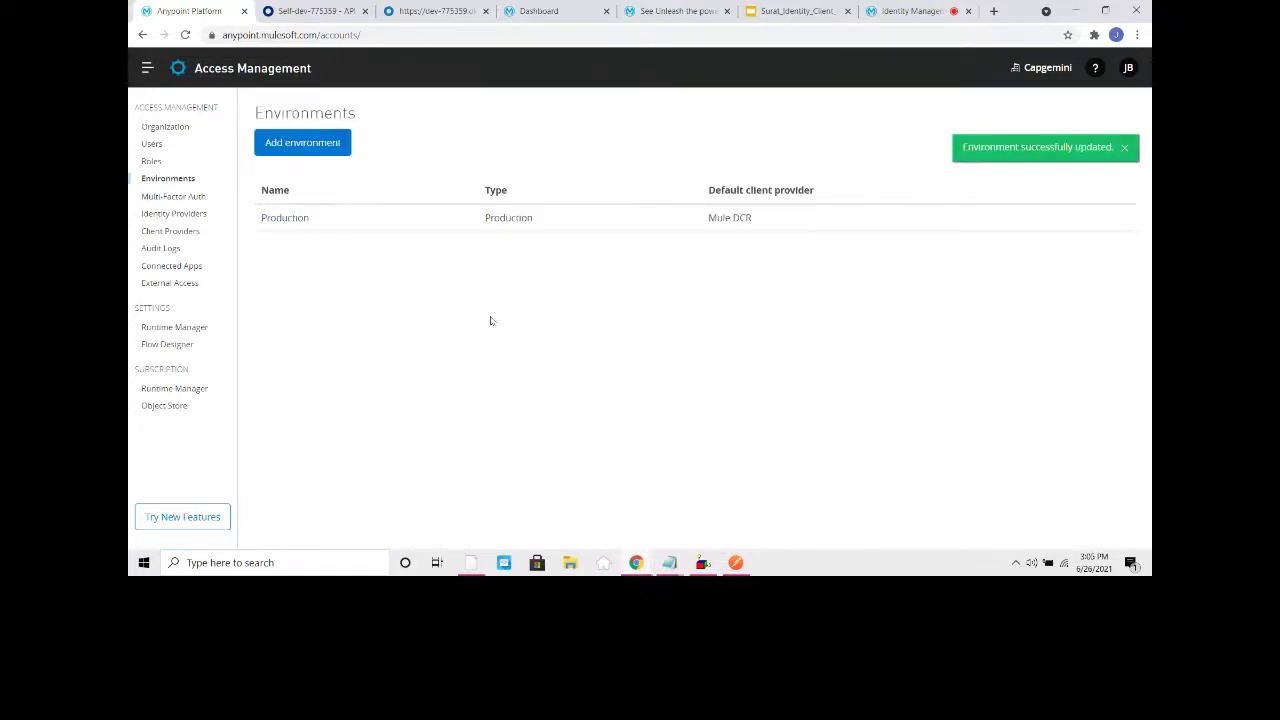
click(150, 68)
click(213, 268)
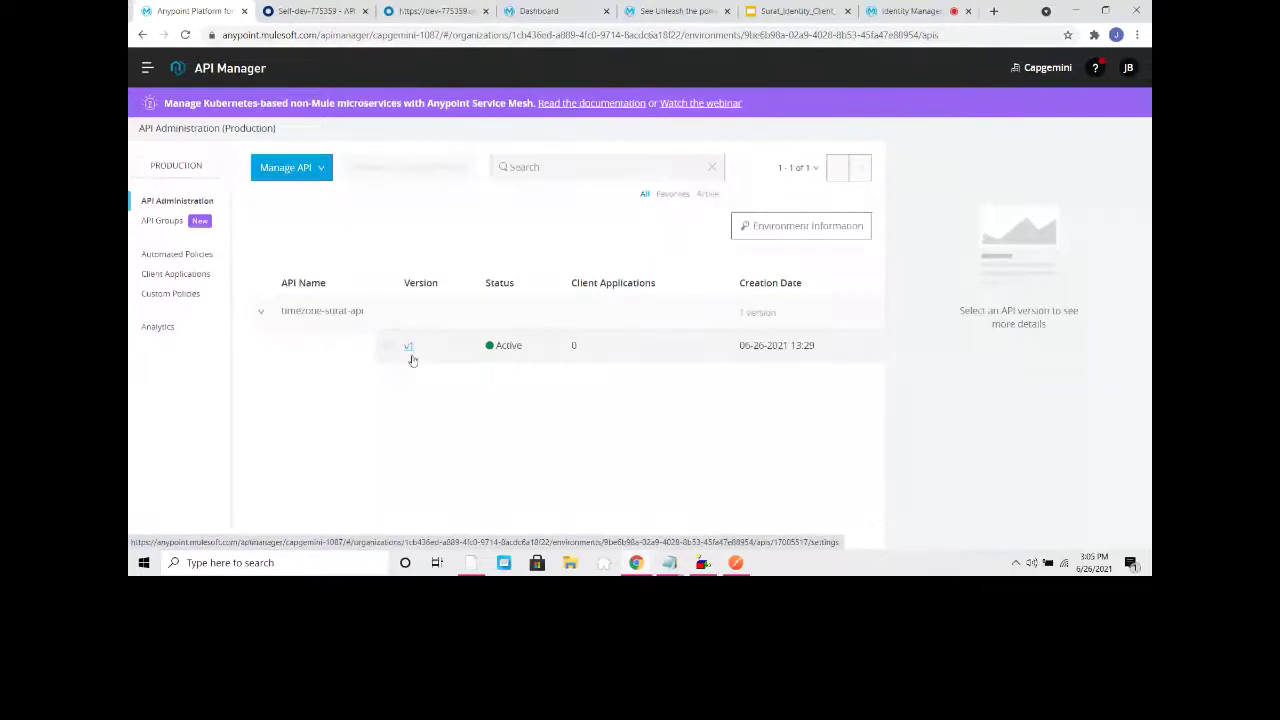
Set timezone-surat-api v1's client provider to Mule DCR, save it, and open its Policies page
click(408, 346)
scroll(401, 369, down, 3)
scroll(431, 383, down, 2)
scroll(431, 383, up, 1)
scroll(432, 383, down, 3)
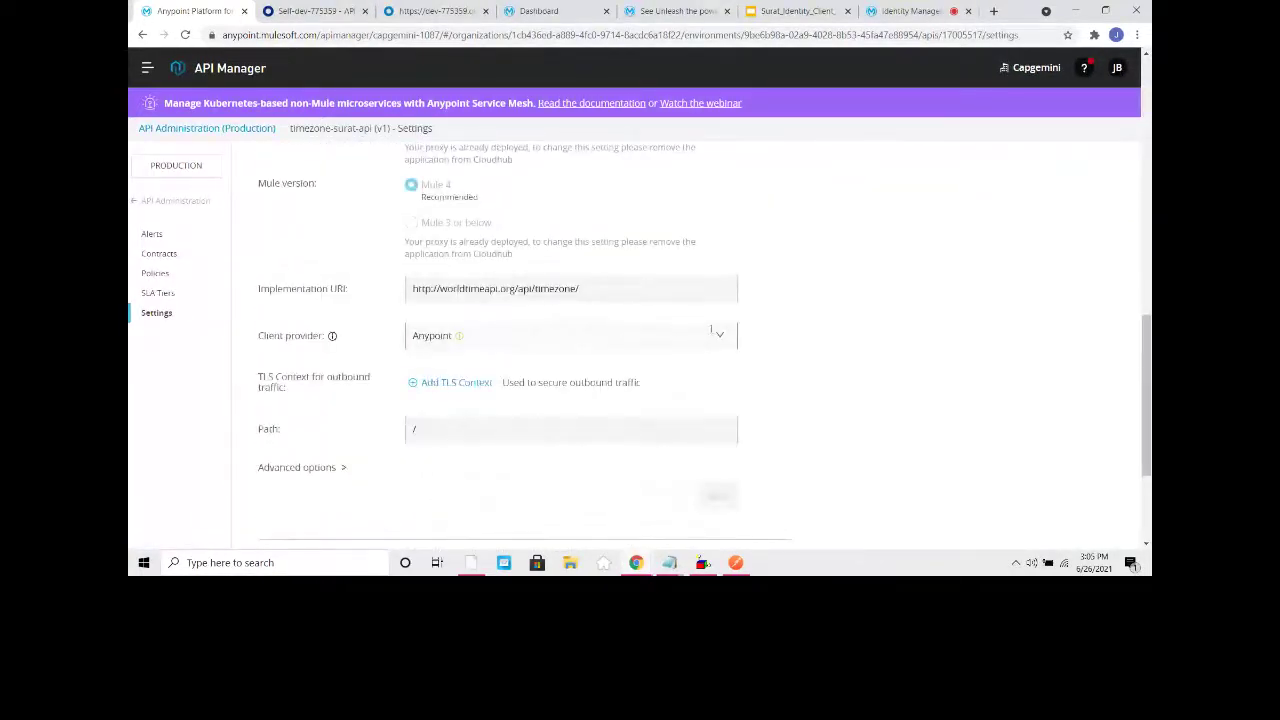
click(722, 336)
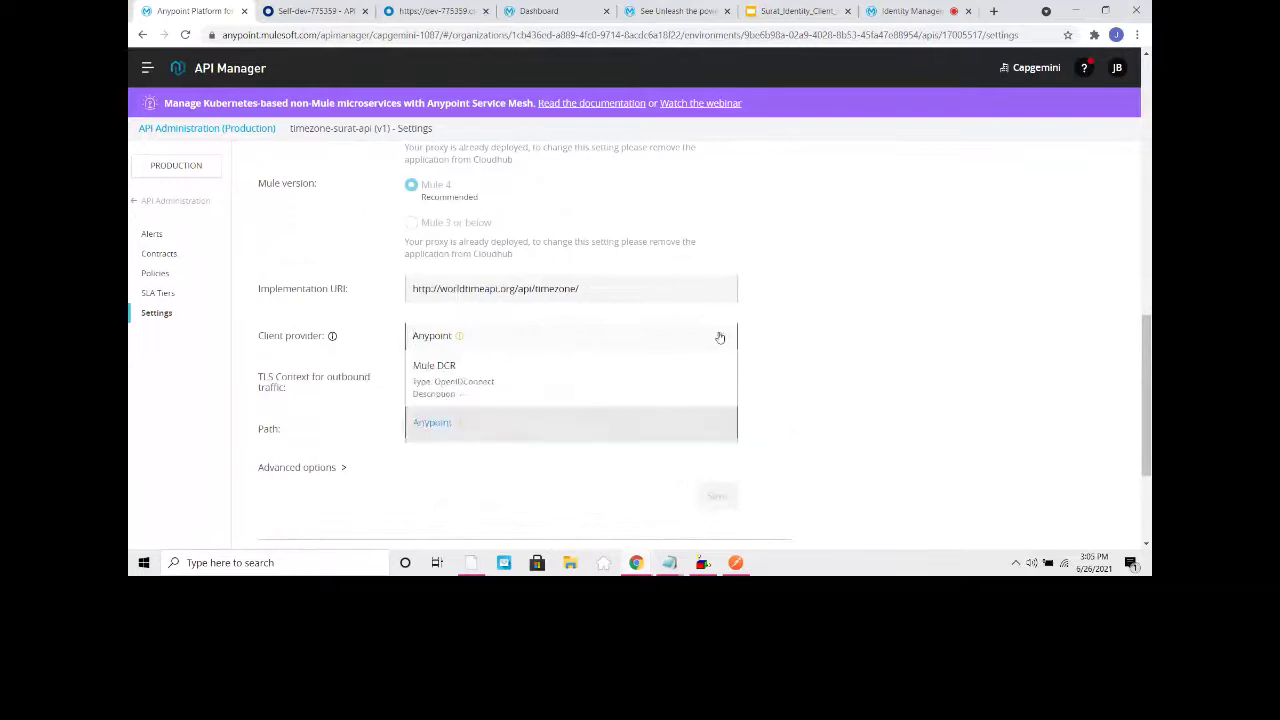
click(448, 384)
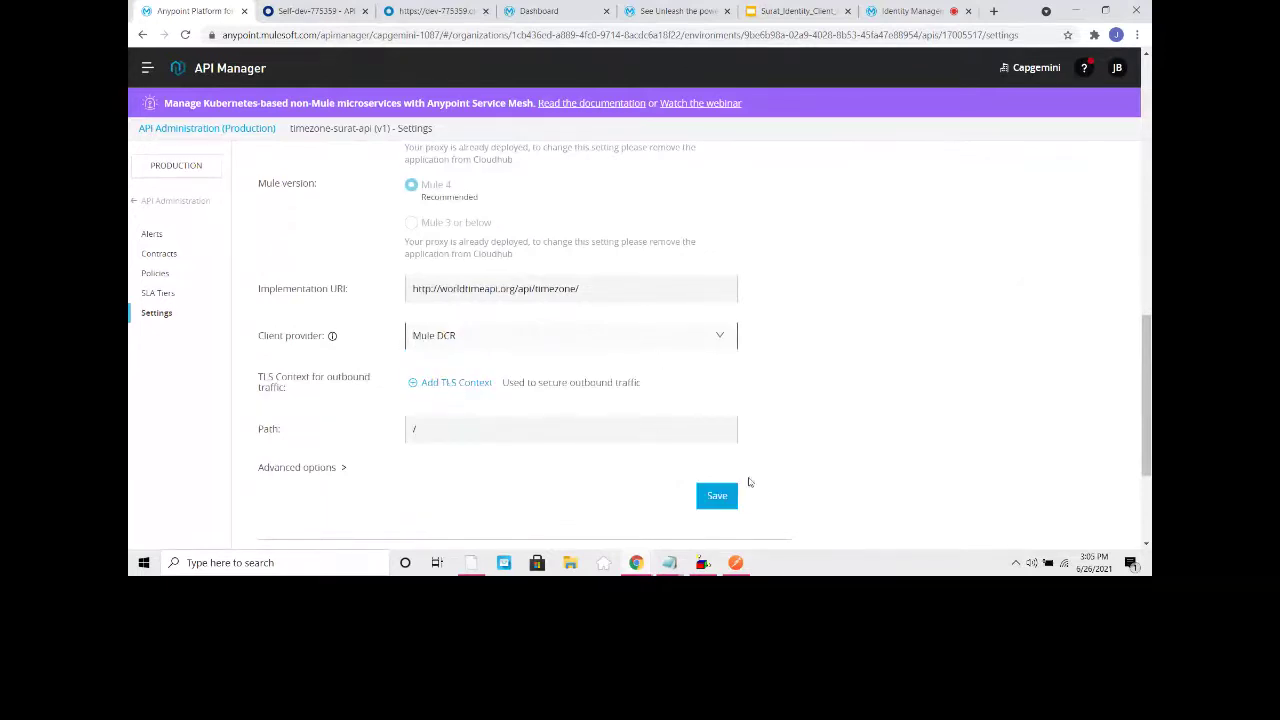
click(720, 500)
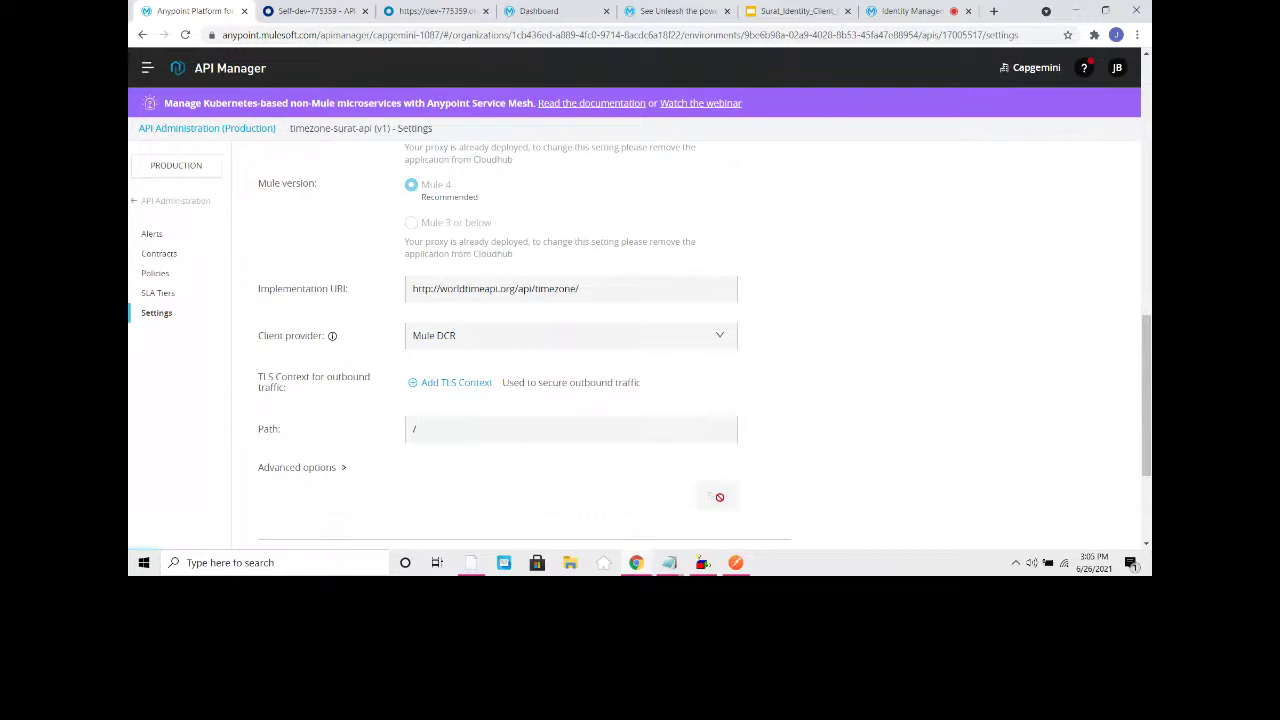
click(163, 277)
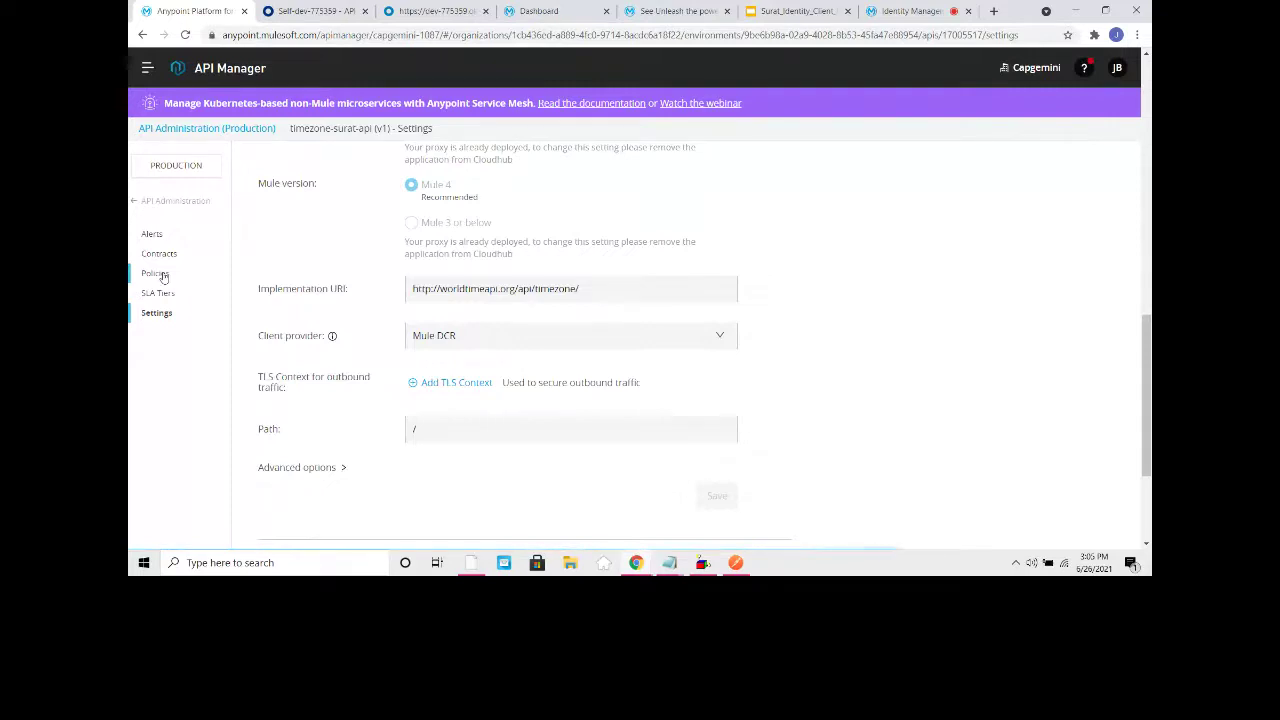
click(155, 274)
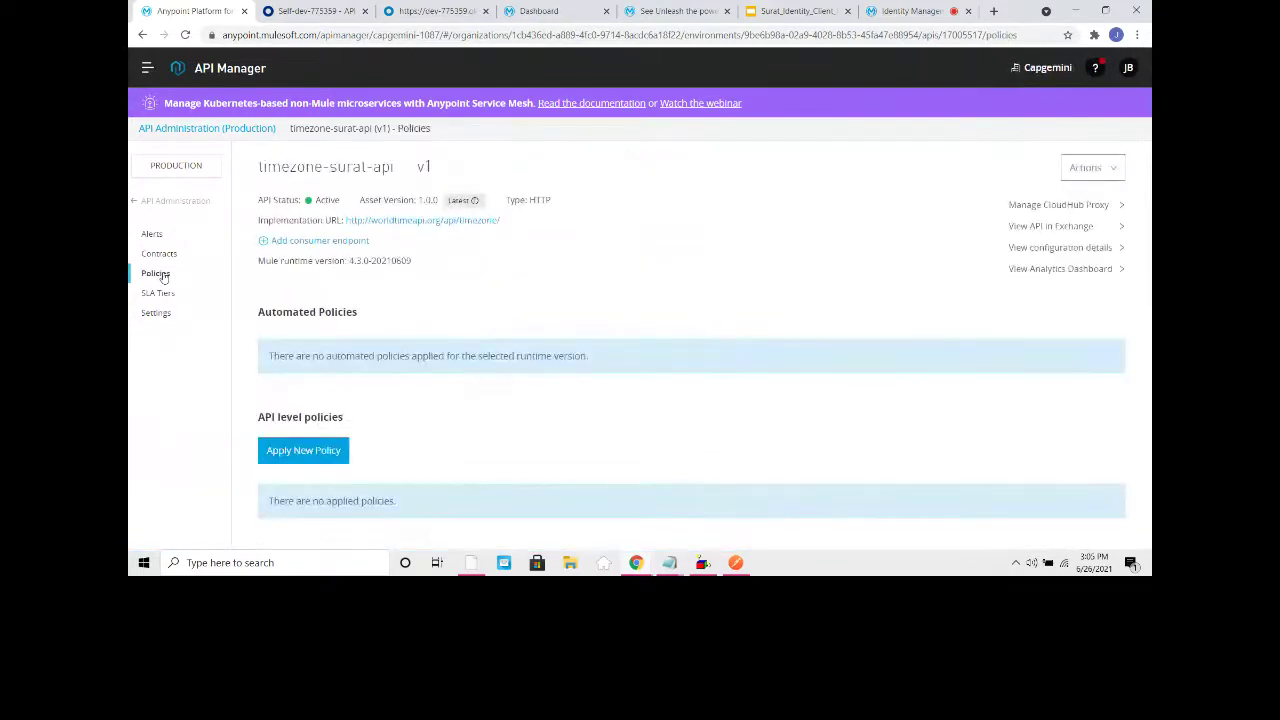
Choose OpenId Connect access token enforcement version 1.5.0 as the new policy to configure
click(310, 451)
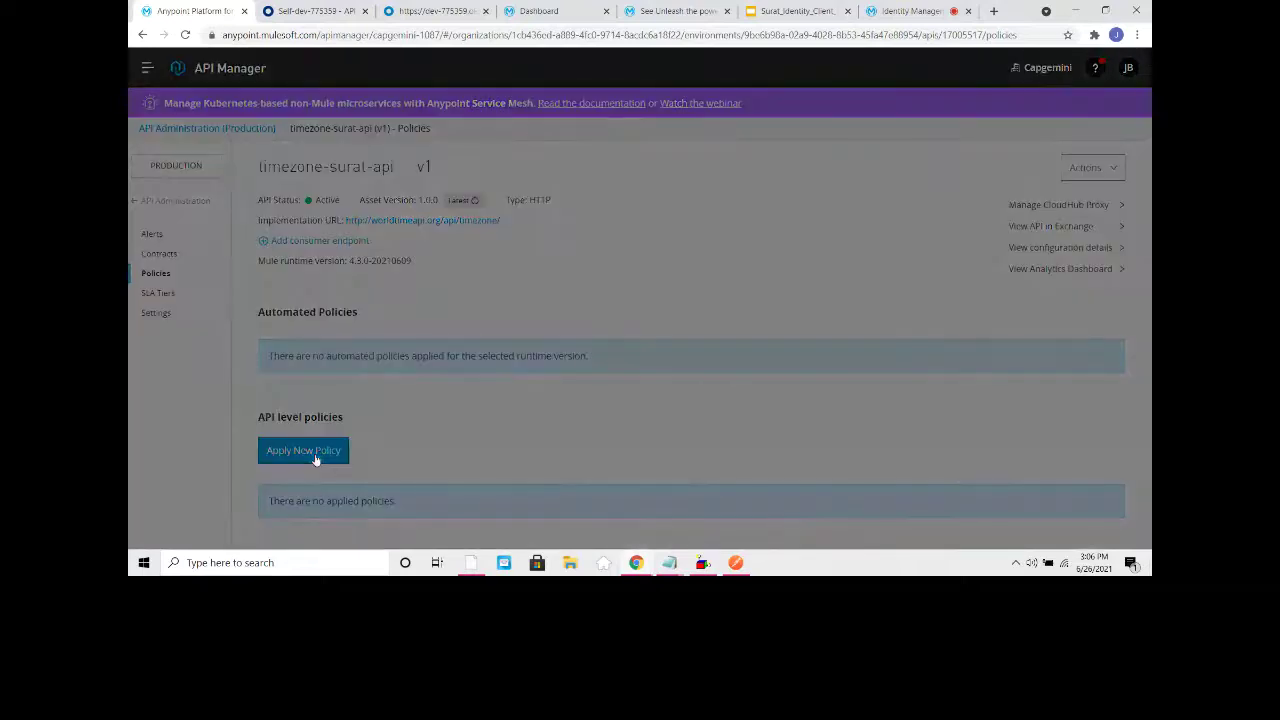
scroll(578, 322, down, 2)
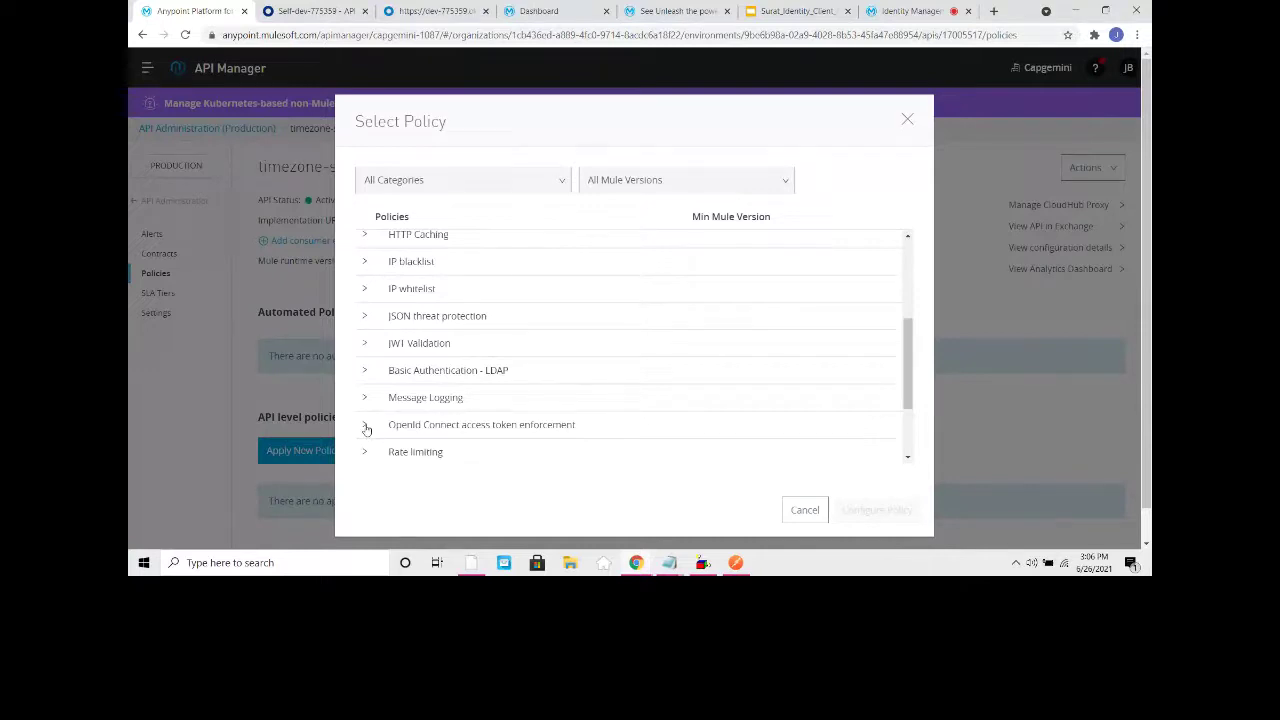
click(365, 426)
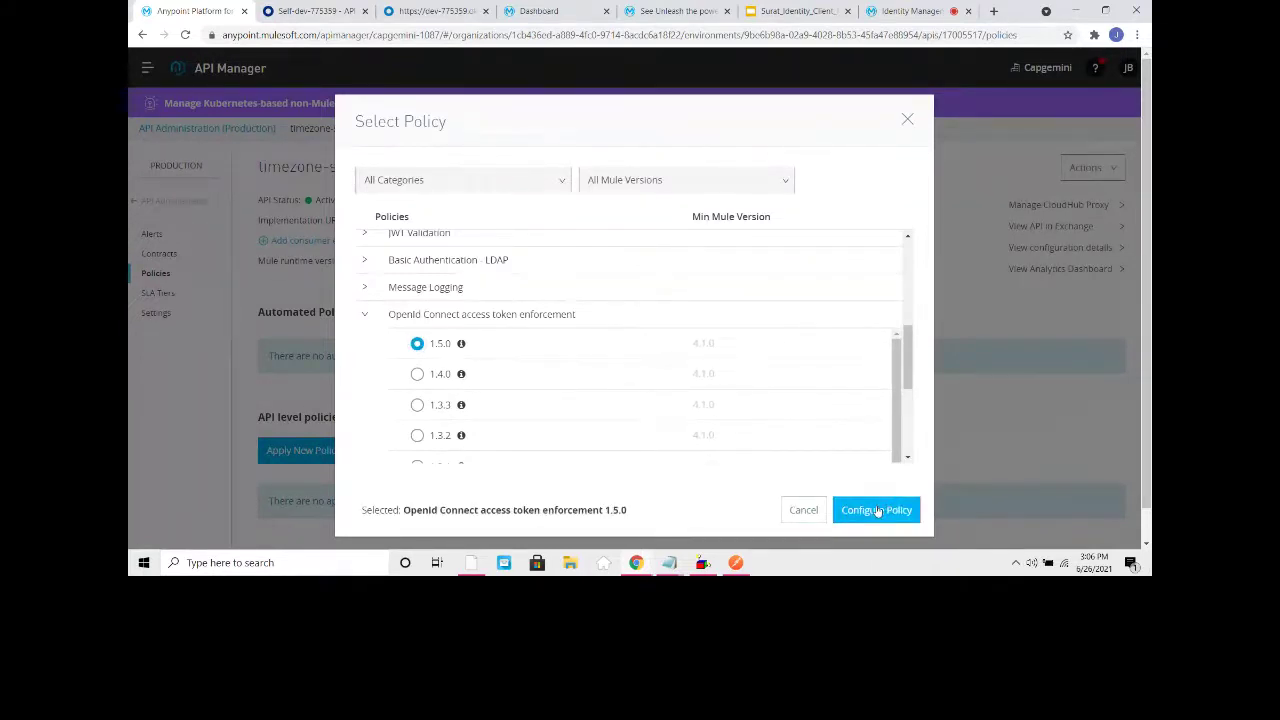
click(877, 511)
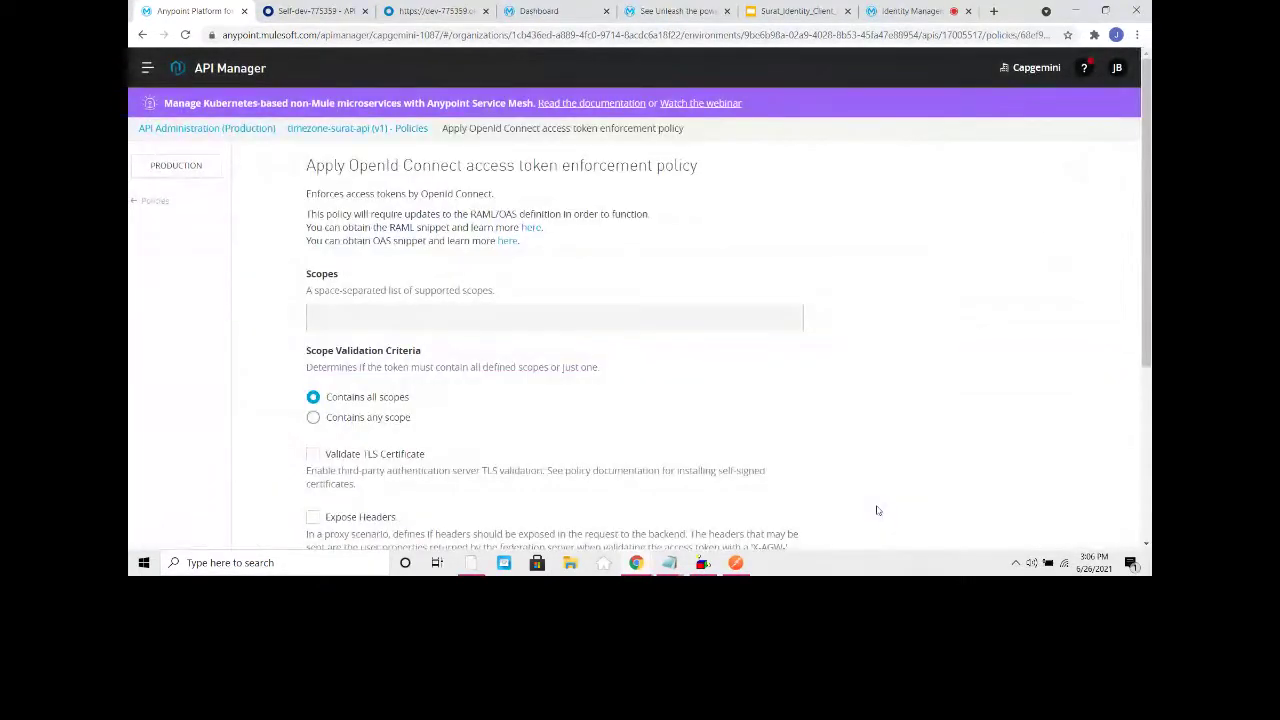
scroll(436, 392, down, 3)
scroll(451, 357, up, 3)
Leave Scopes empty, enable Skip Client Id Validation, and apply the policy
click(353, 319)
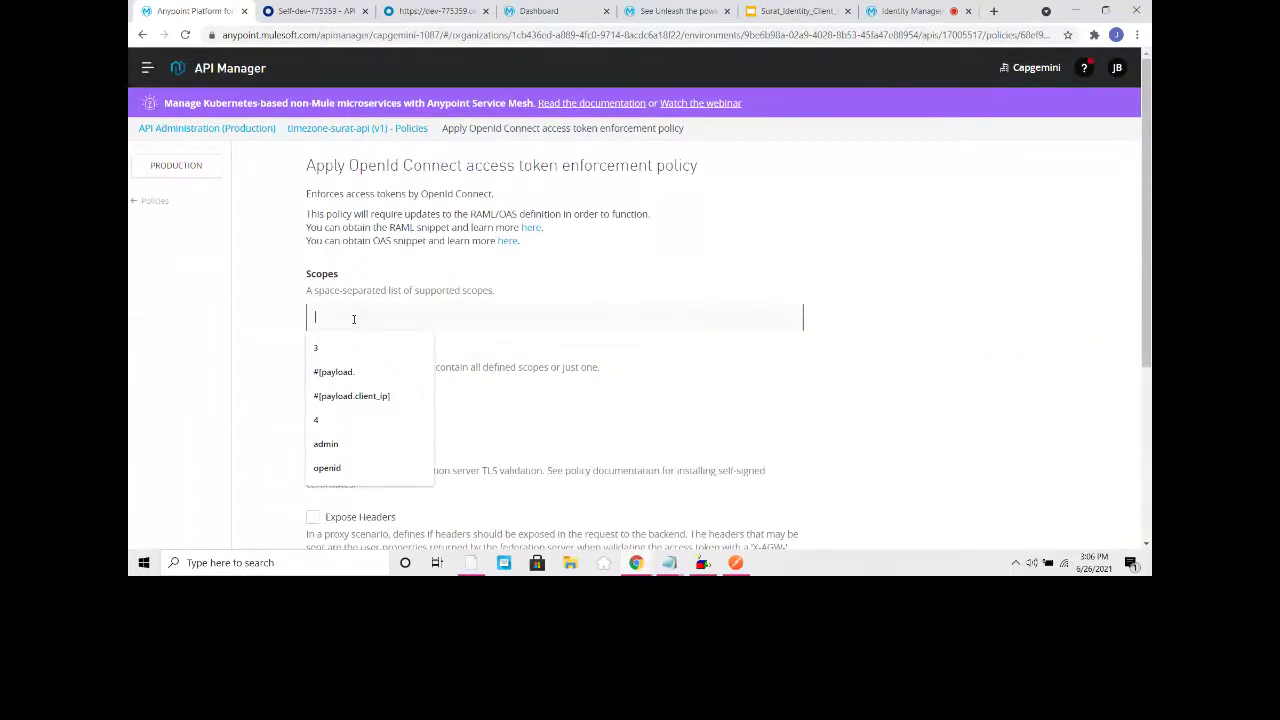
text(o)
key(BackSpace)
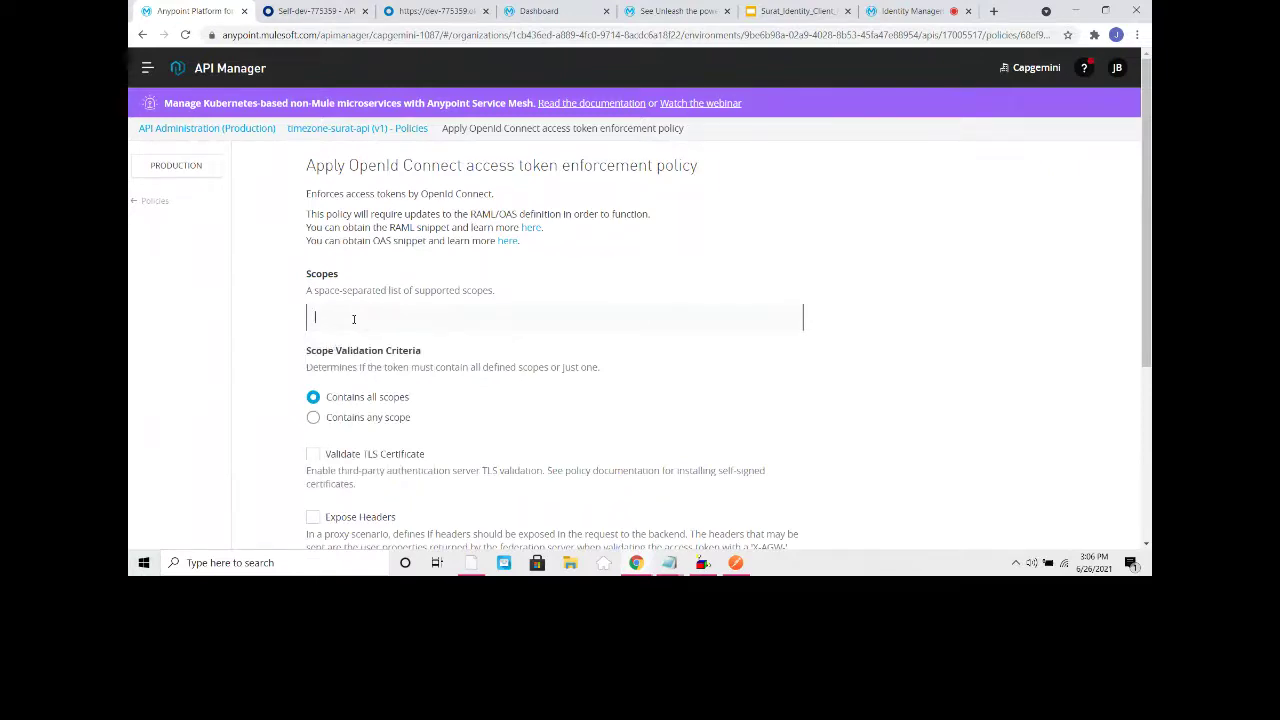
scroll(353, 318, down, 3)
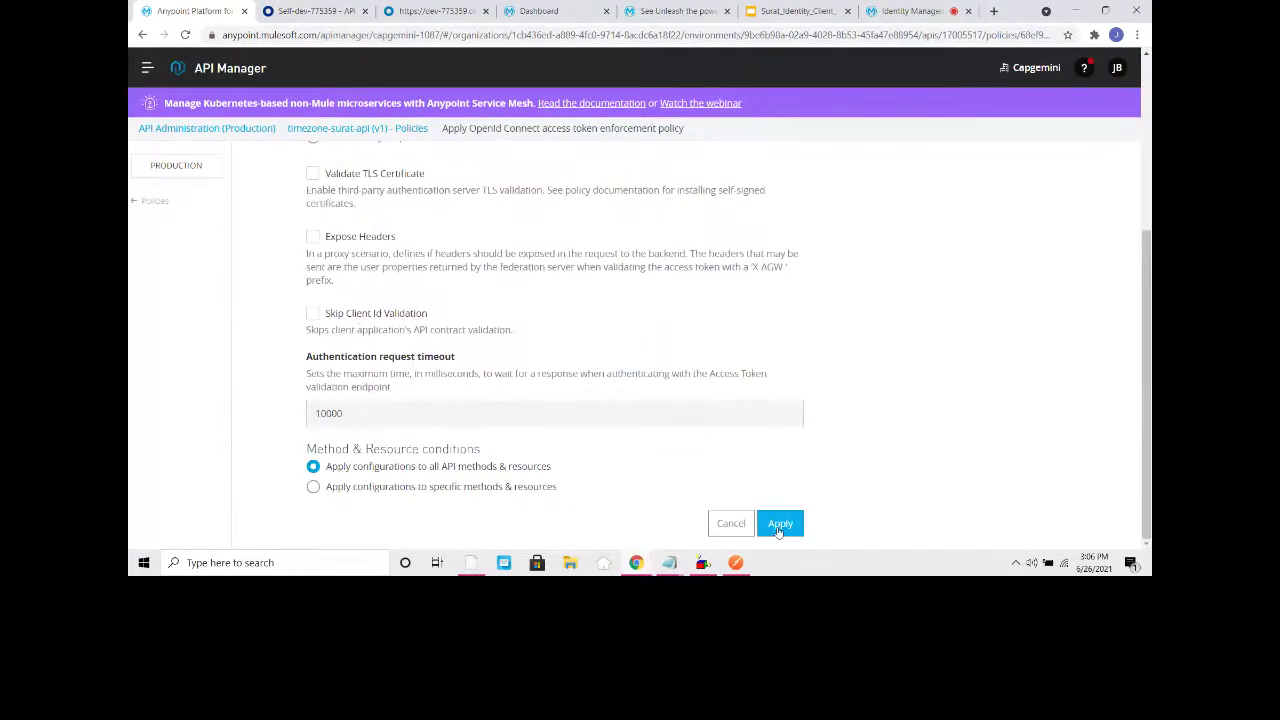
click(313, 314)
click(786, 535)
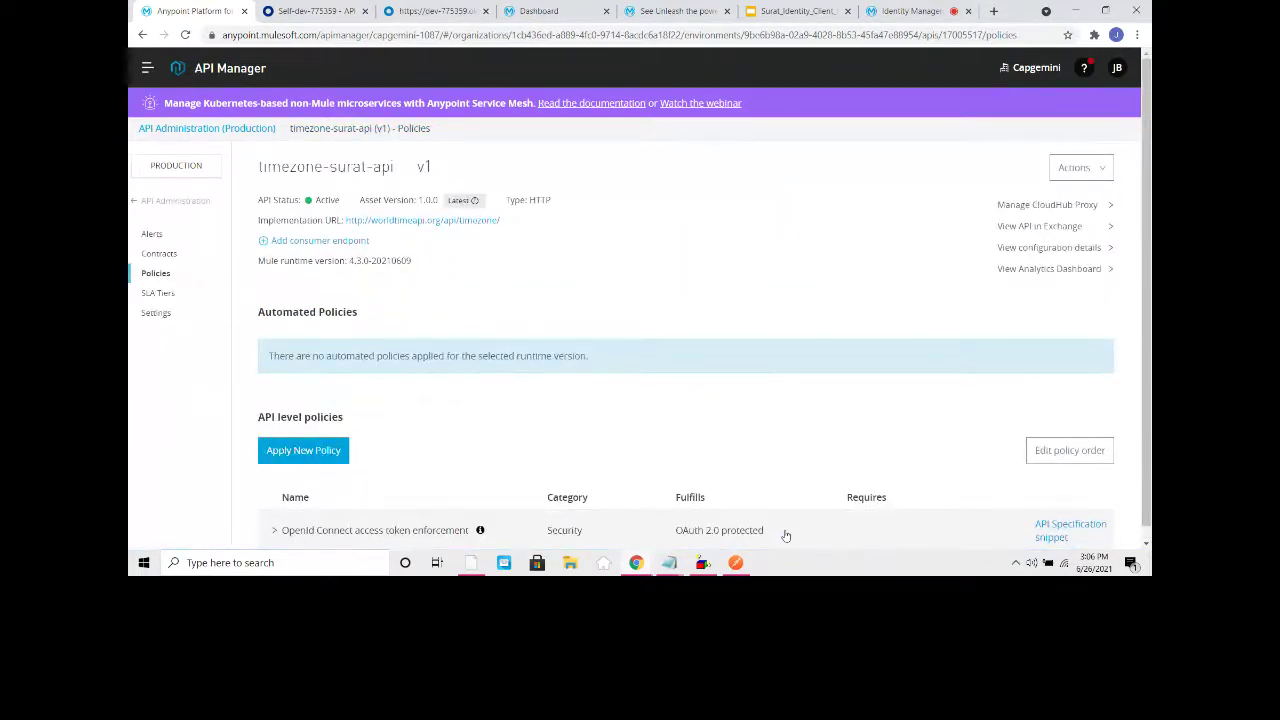
Go to Exchange, then switch over to the Okta admin console
click(148, 69)
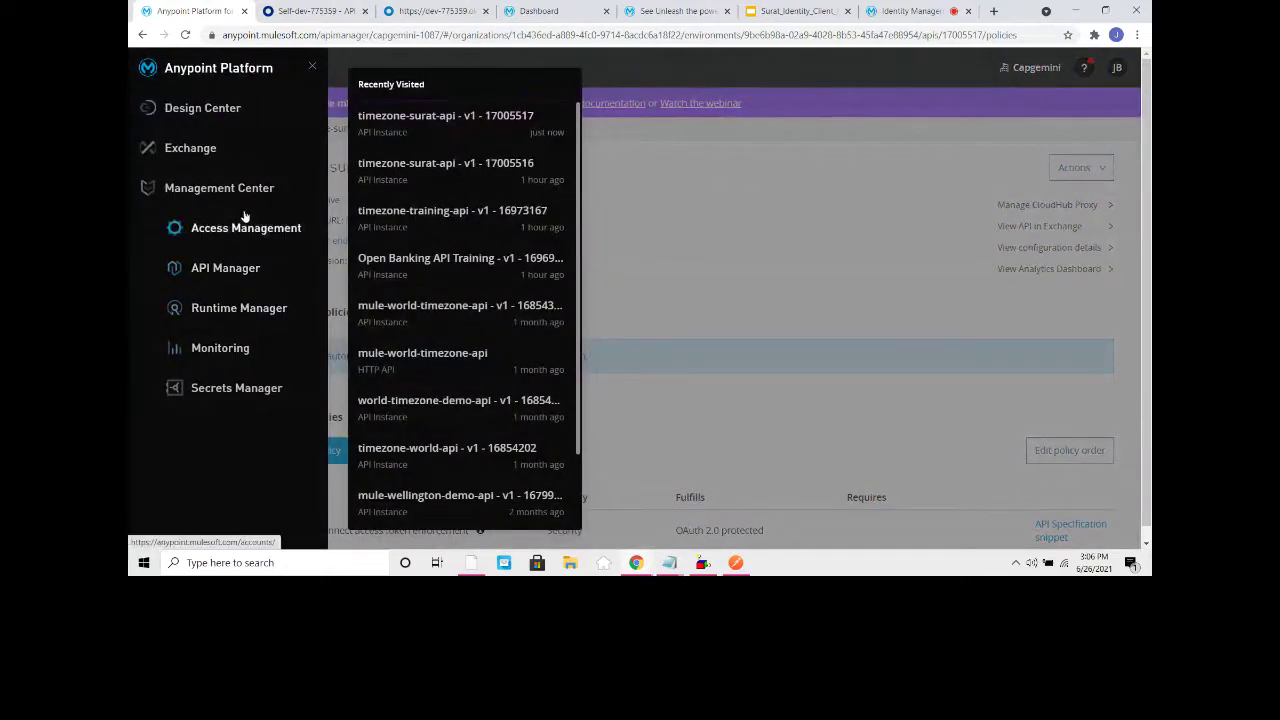
click(198, 150)
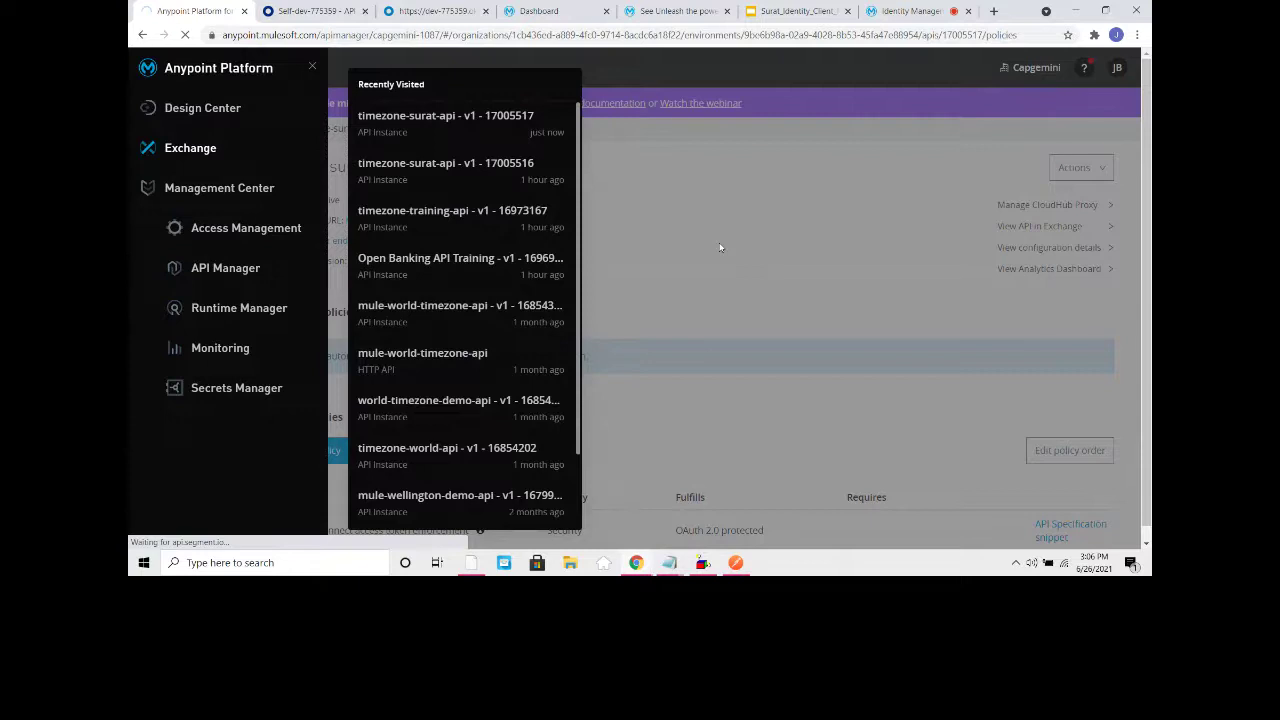
key(ctrl+Tab)
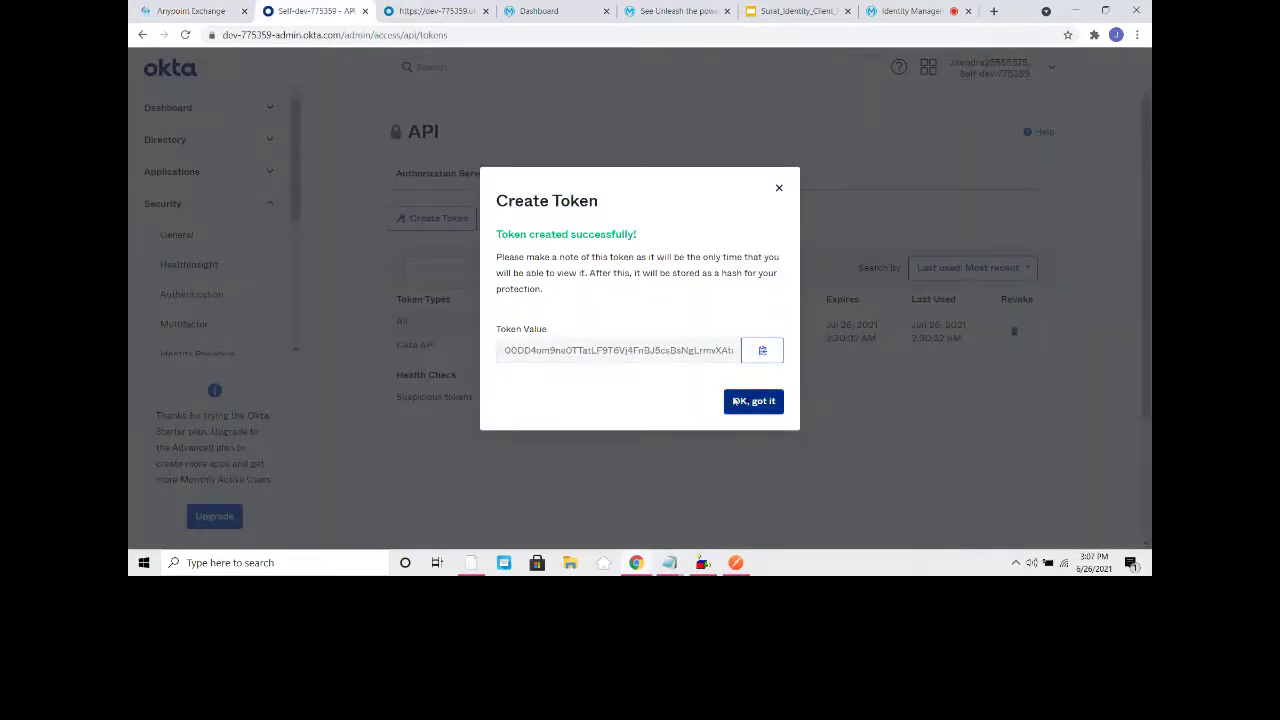
Dismiss the token notice and deactivate Anypoint MuleSoft Demo App in Okta Applications
click(753, 401)
click(180, 172)
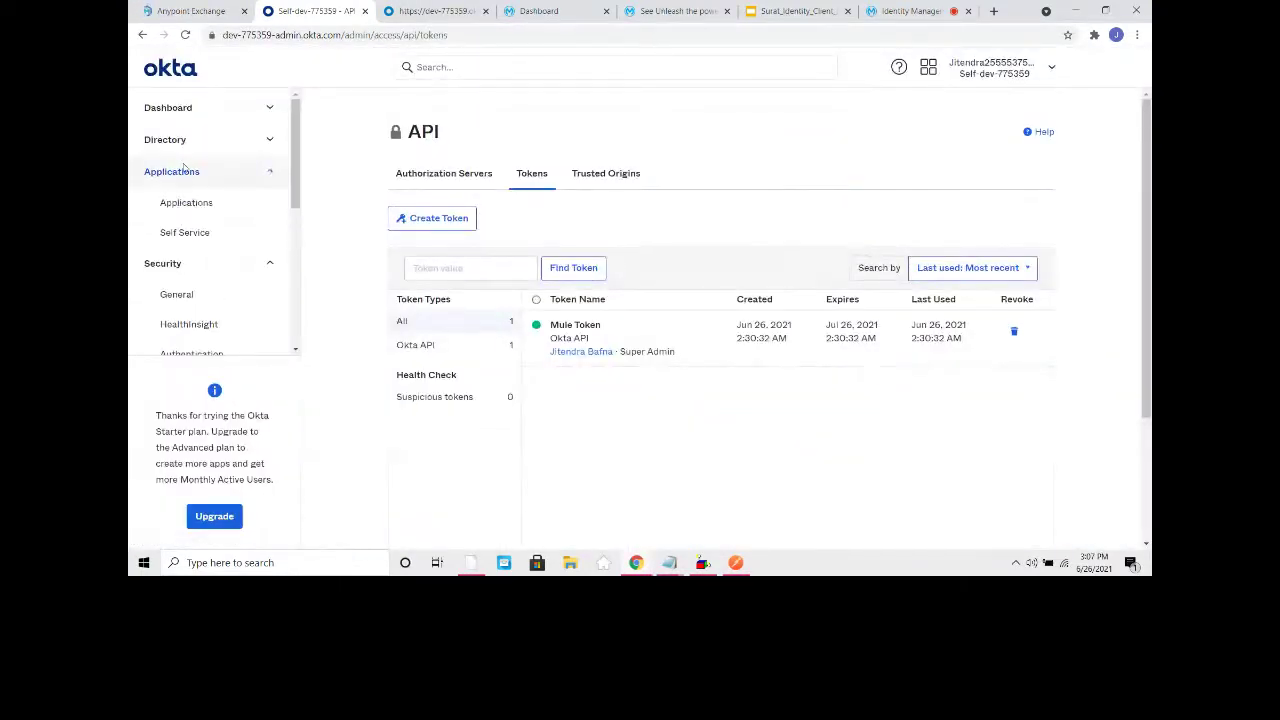
click(178, 202)
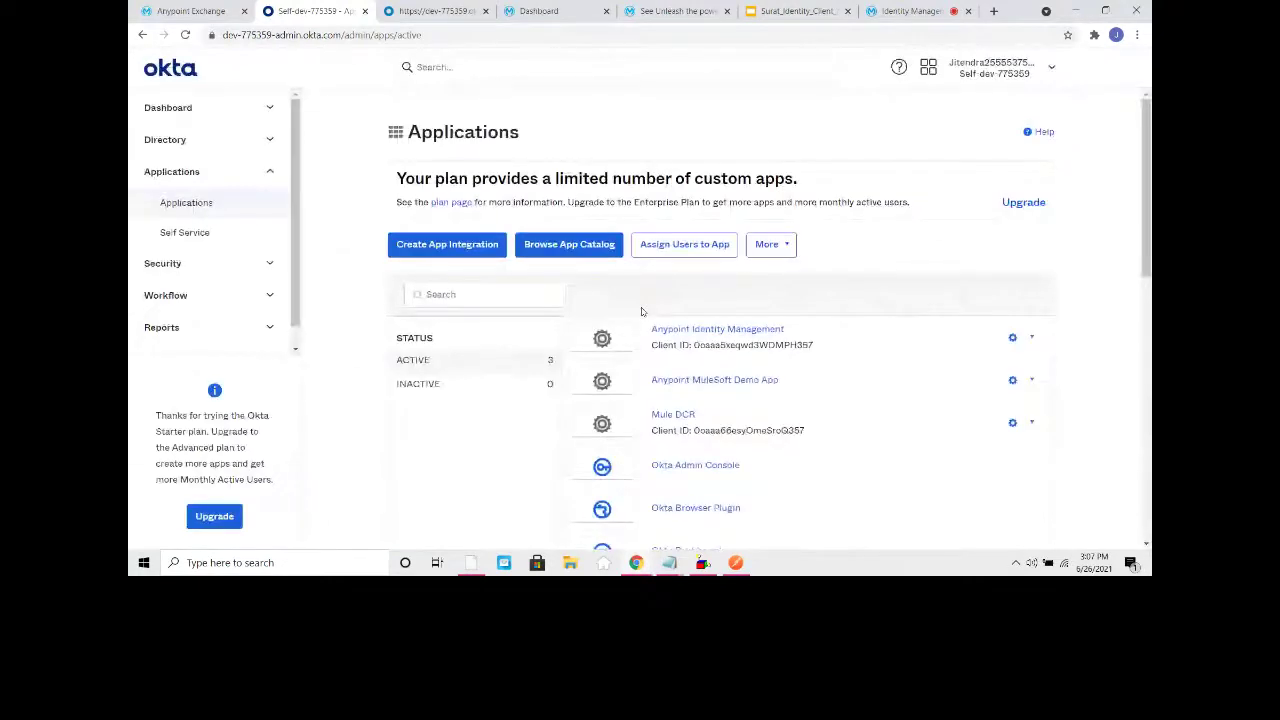
scroll(700, 315, down, 2)
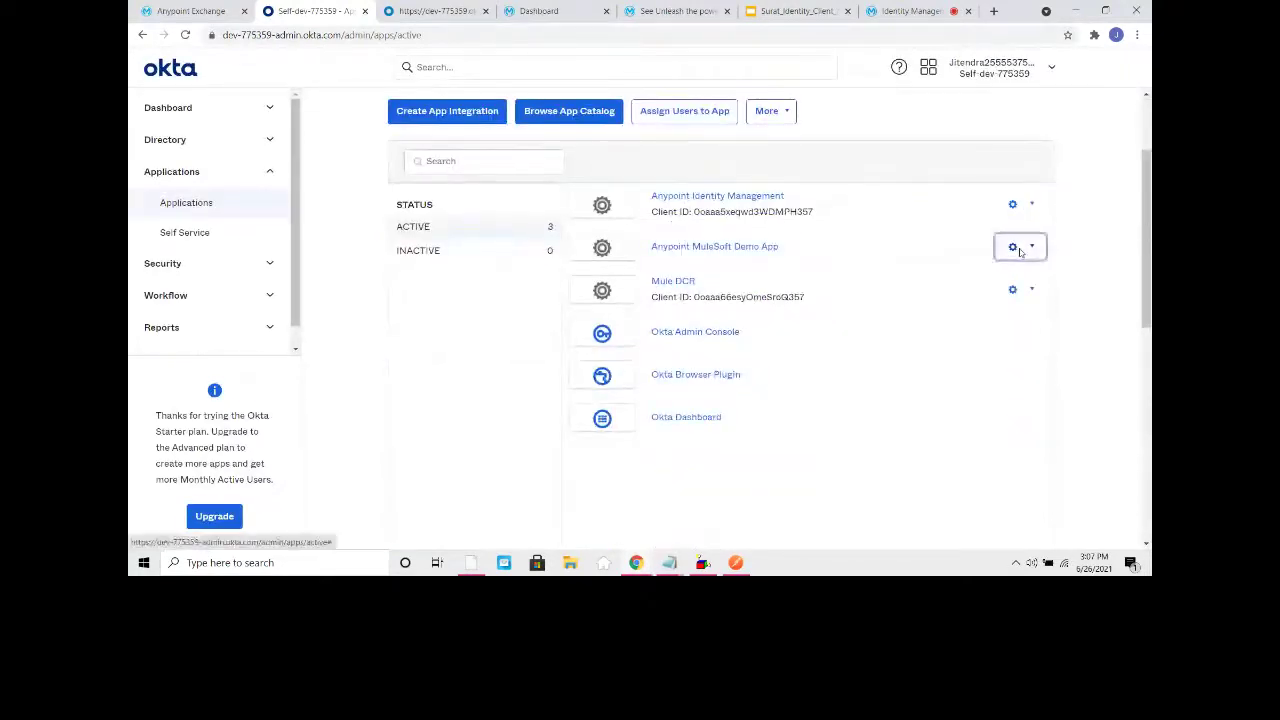
click(1010, 248)
click(958, 321)
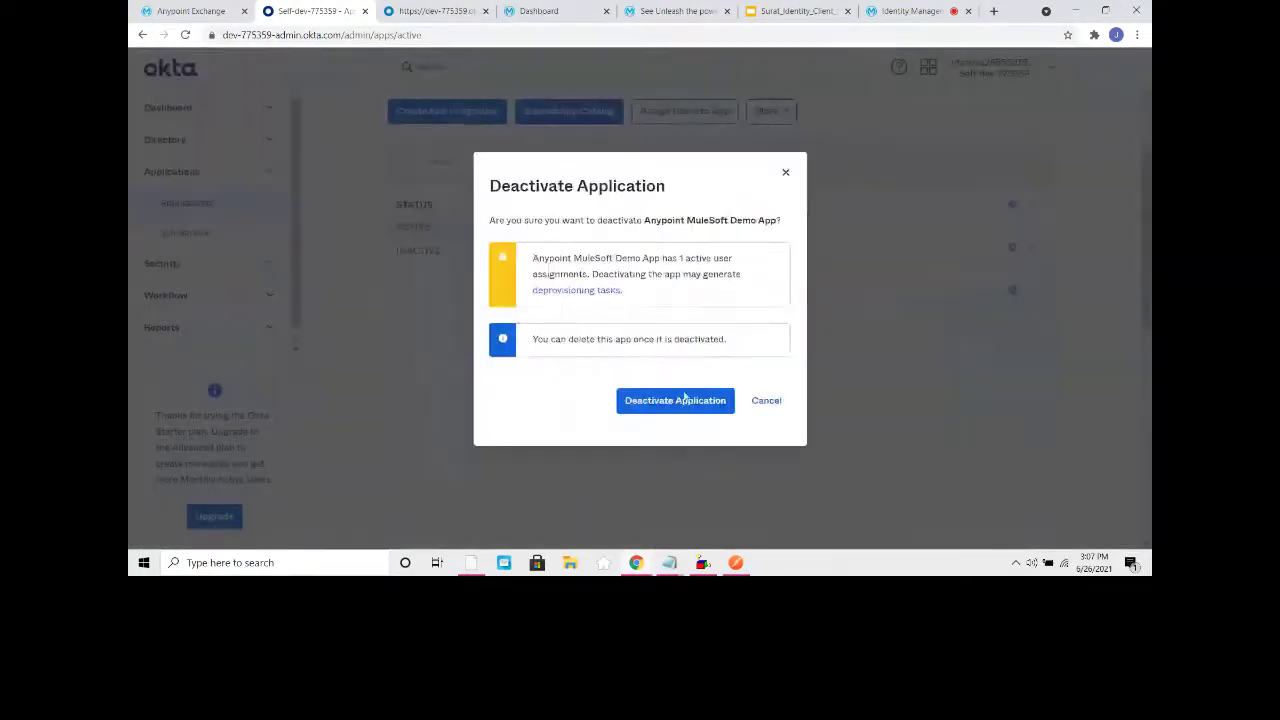
click(684, 401)
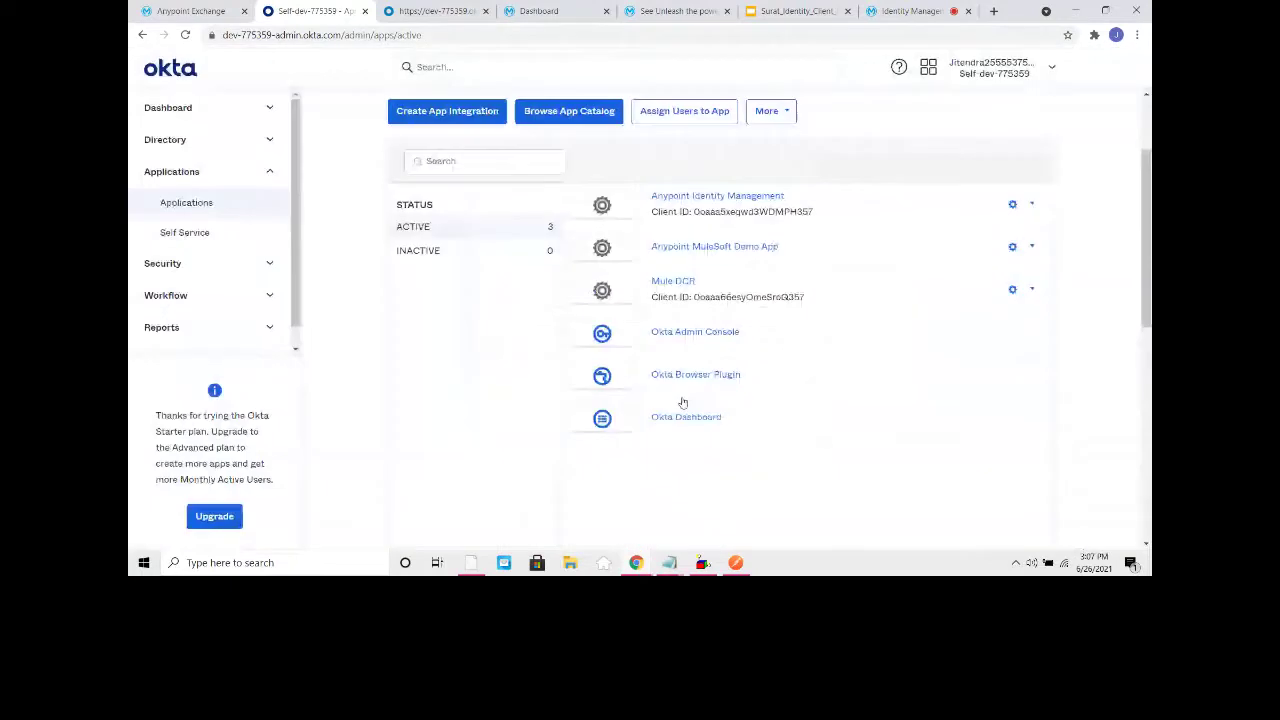
Deactivate Anypoint Identity Management, then return to Anypoint Exchange
click(1013, 204)
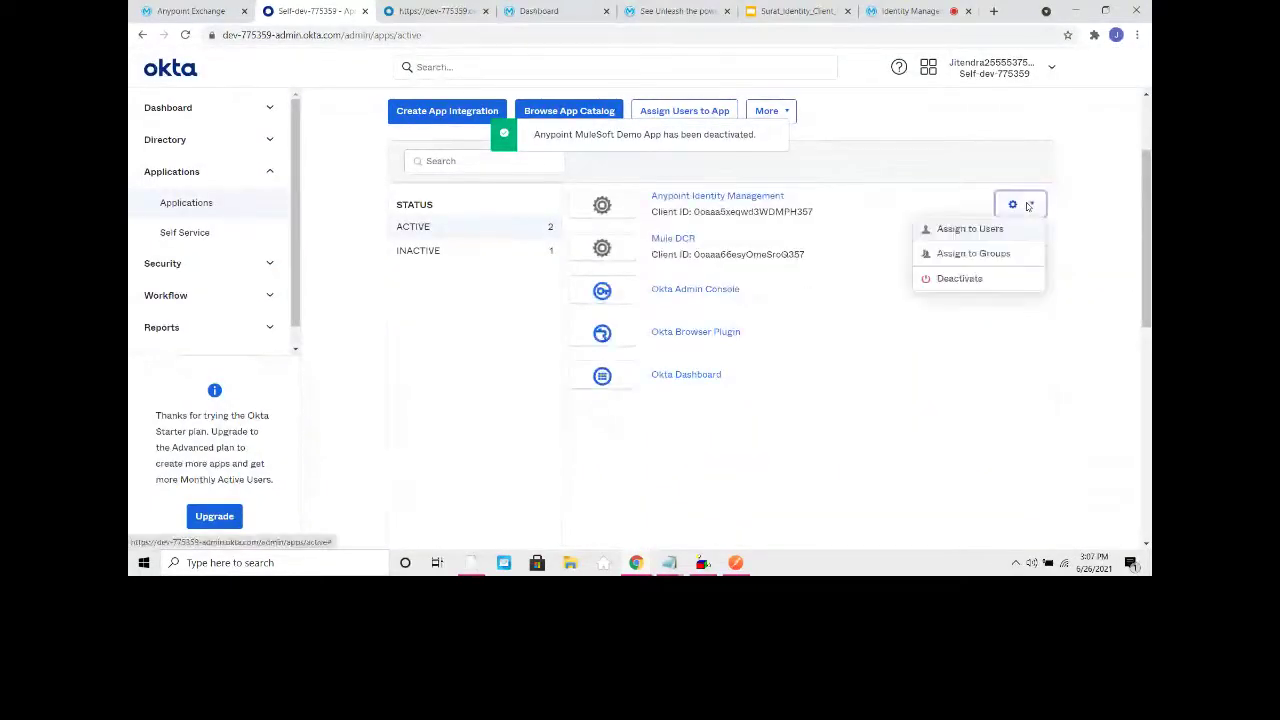
click(945, 279)
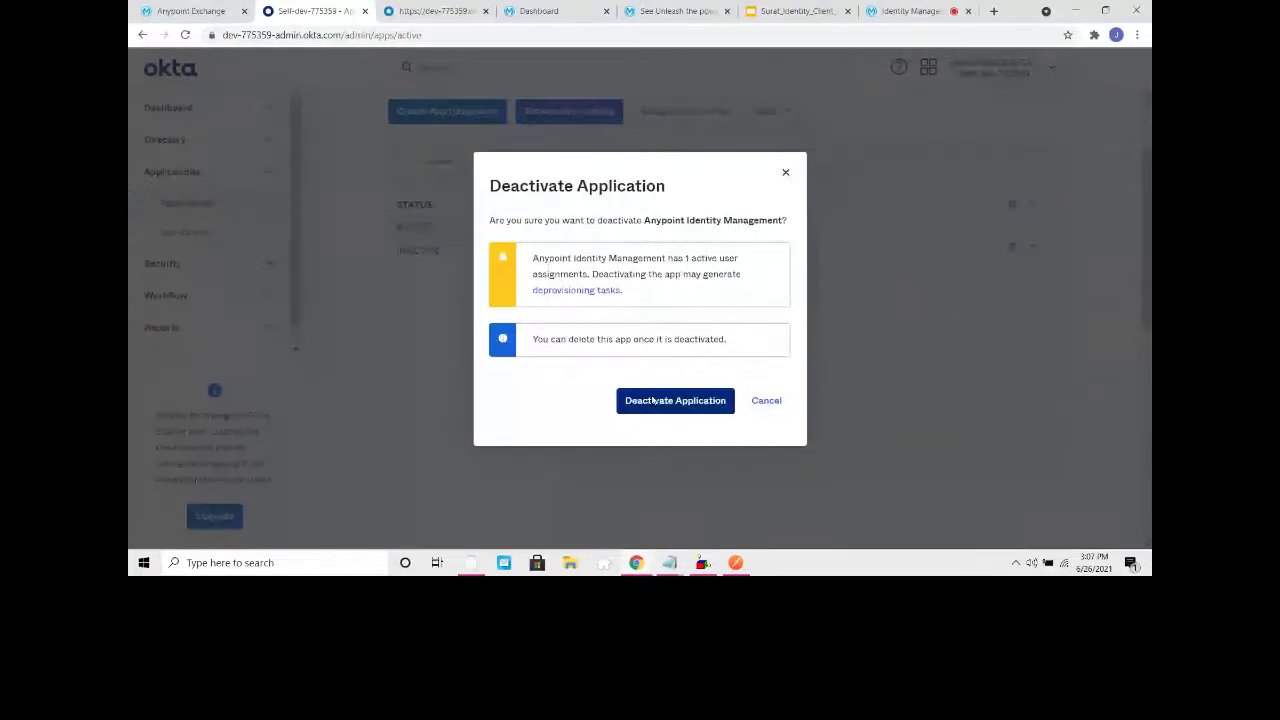
click(653, 400)
click(185, 11)
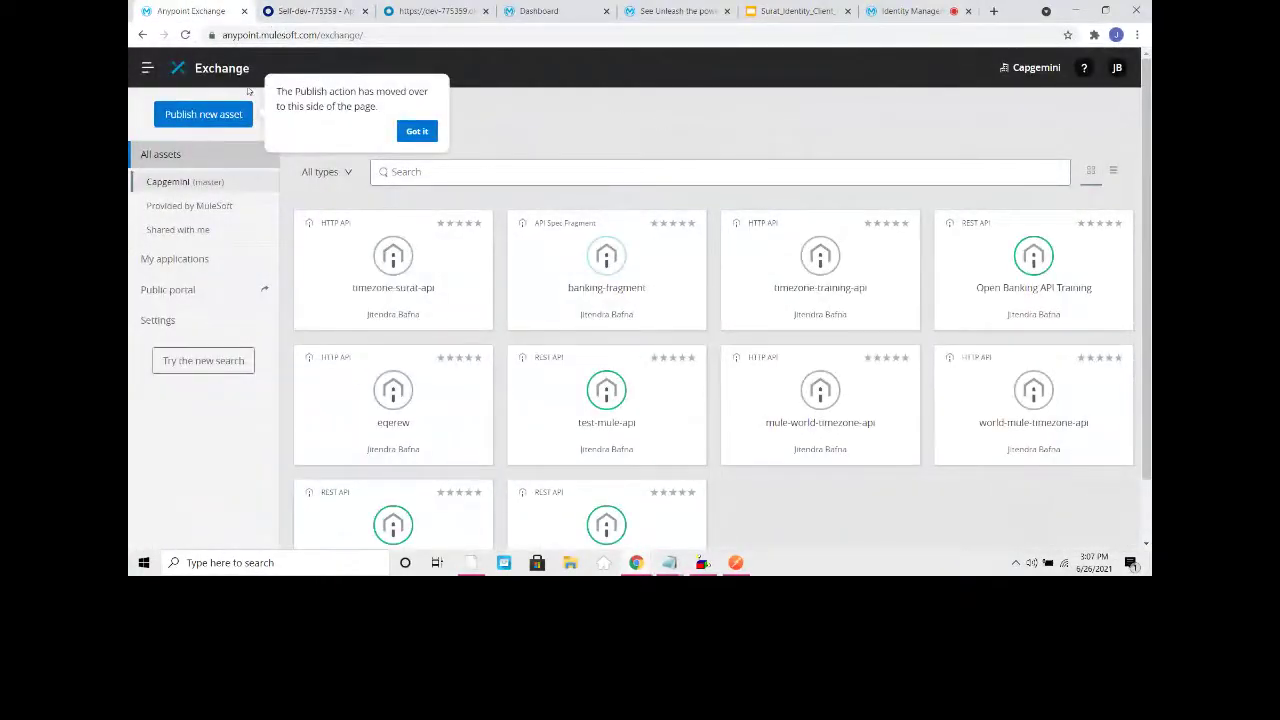
Request access to timezone-surat-api instance v1:17005517 with a new client application
click(148, 67)
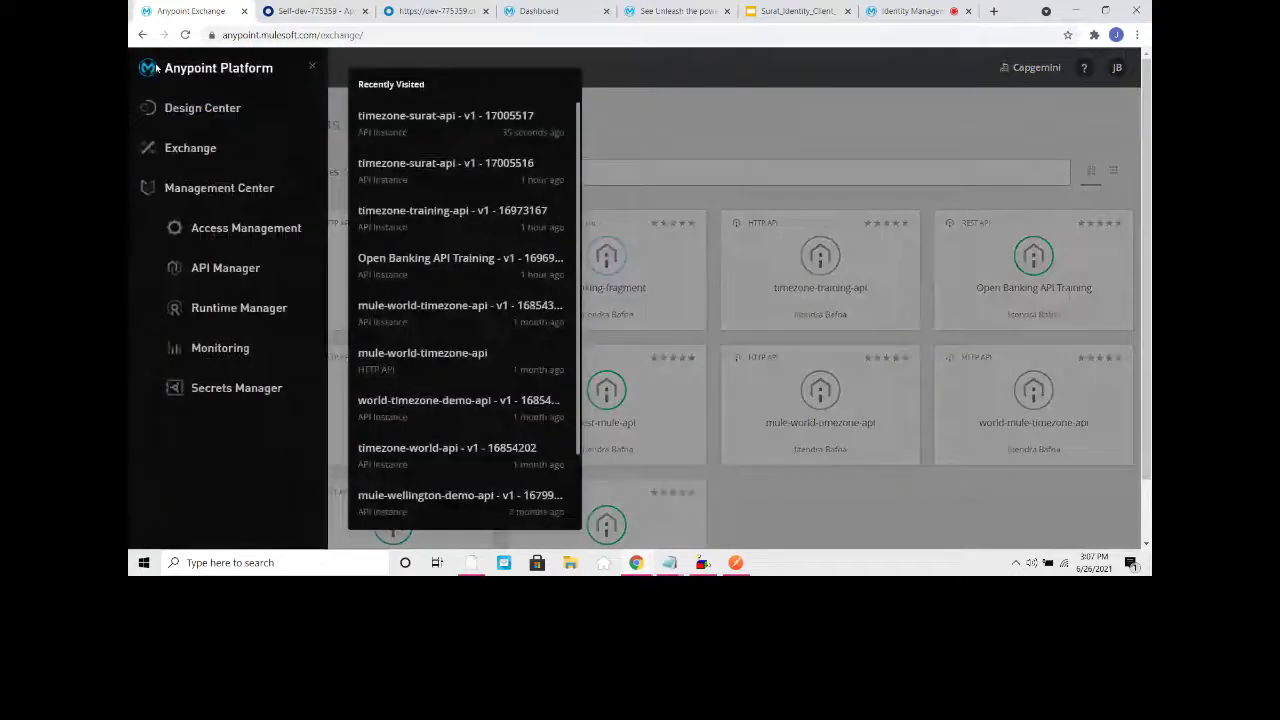
click(156, 67)
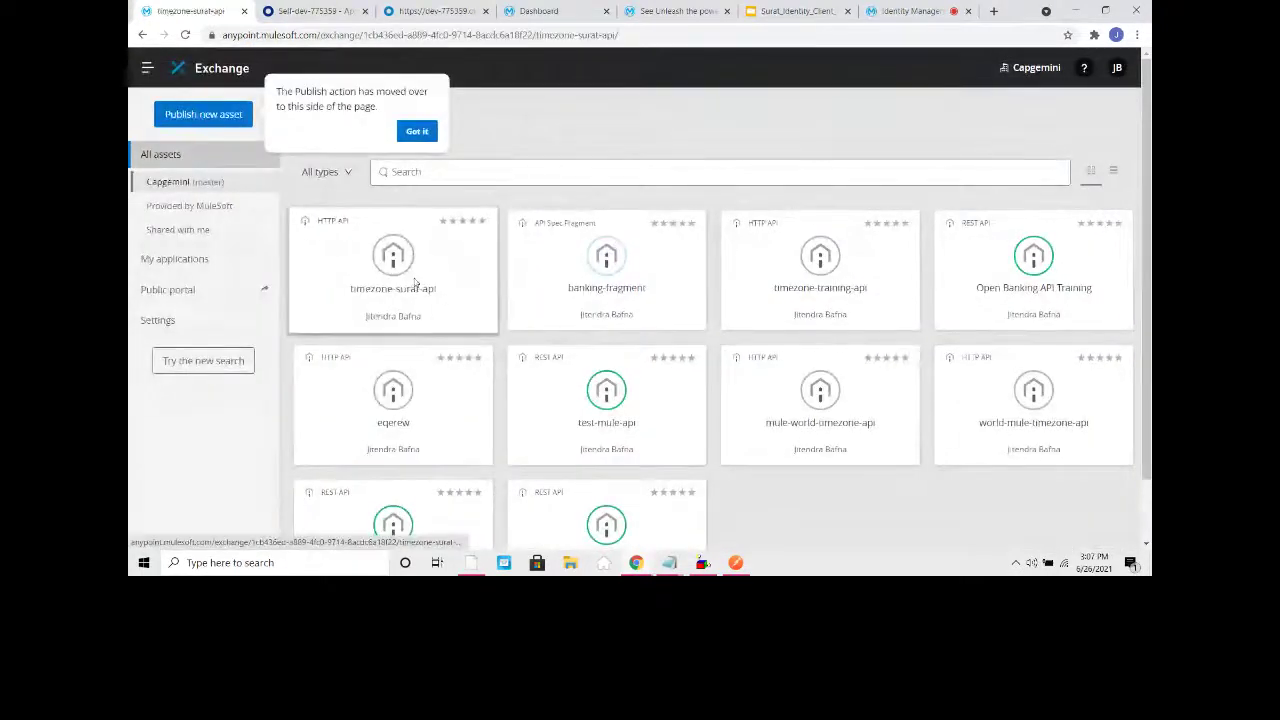
click(416, 283)
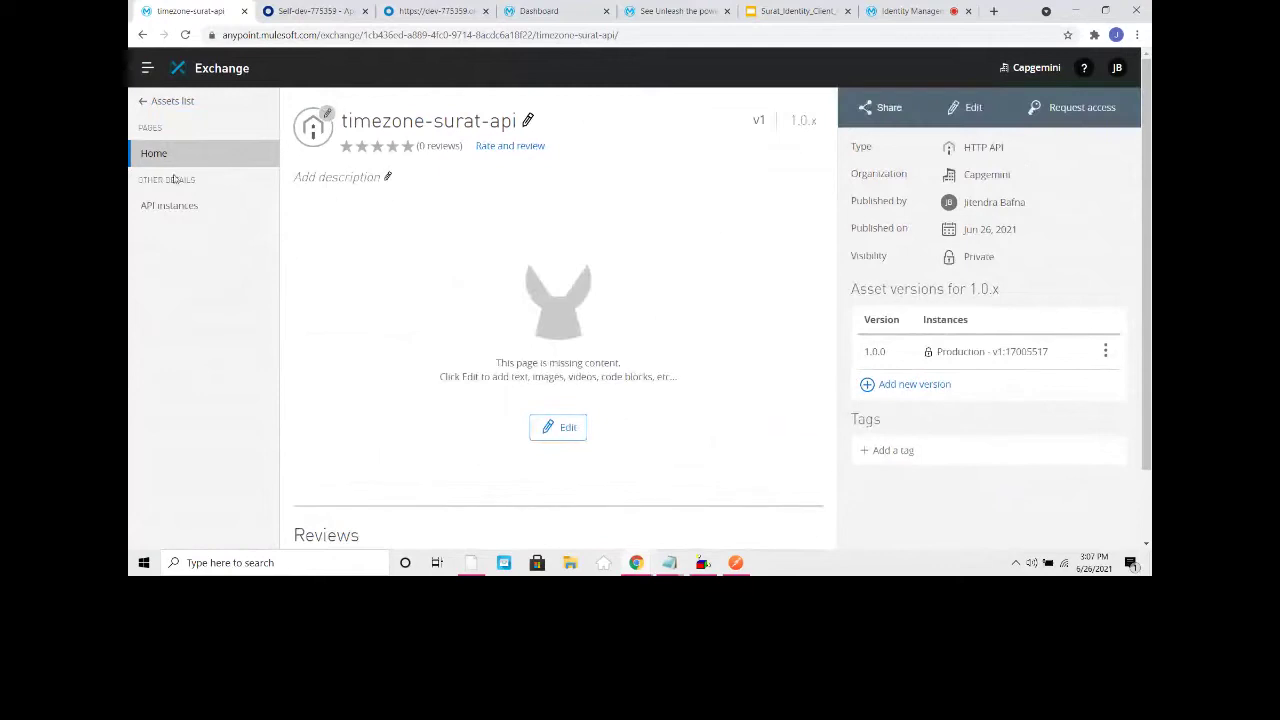
click(1077, 113)
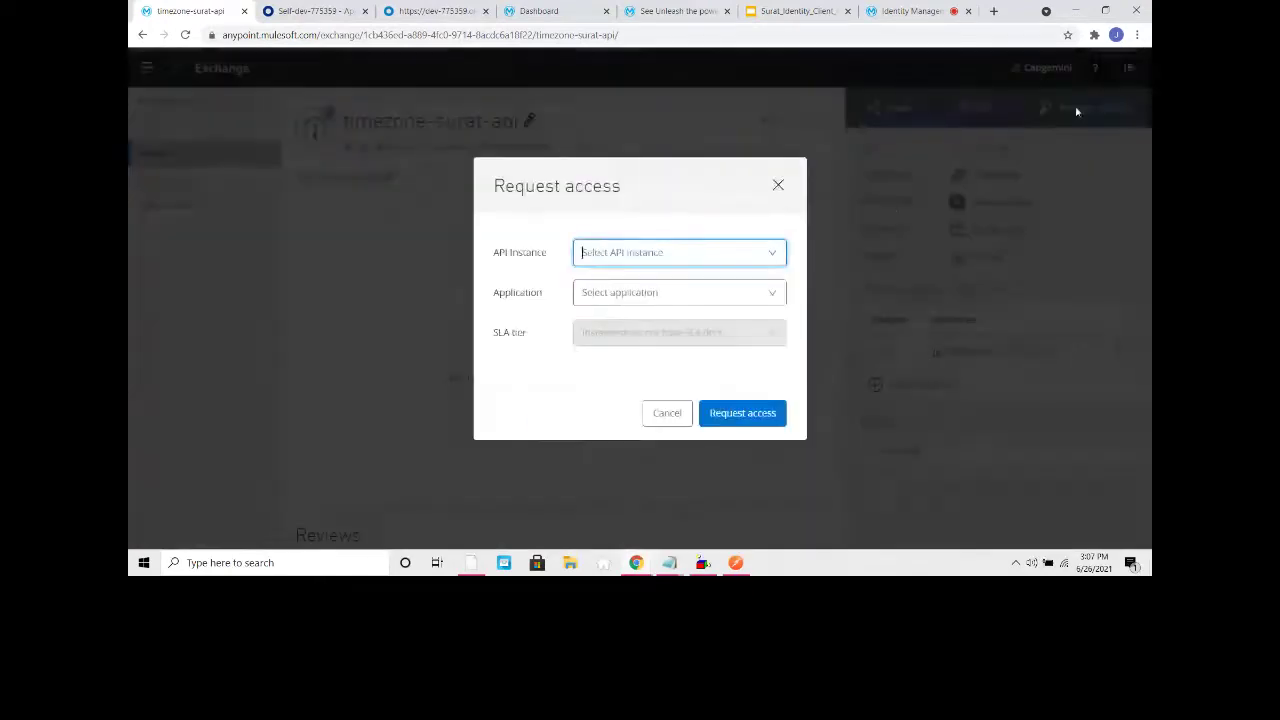
click(774, 252)
click(646, 311)
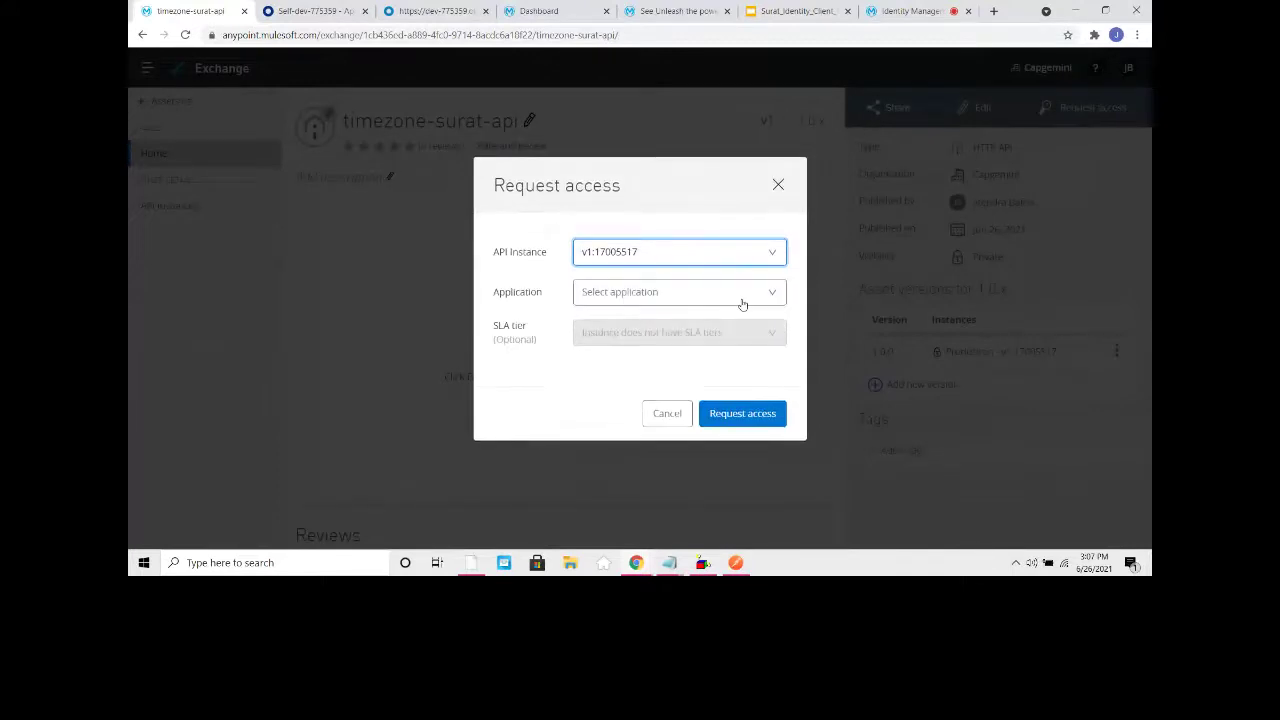
click(742, 292)
click(646, 362)
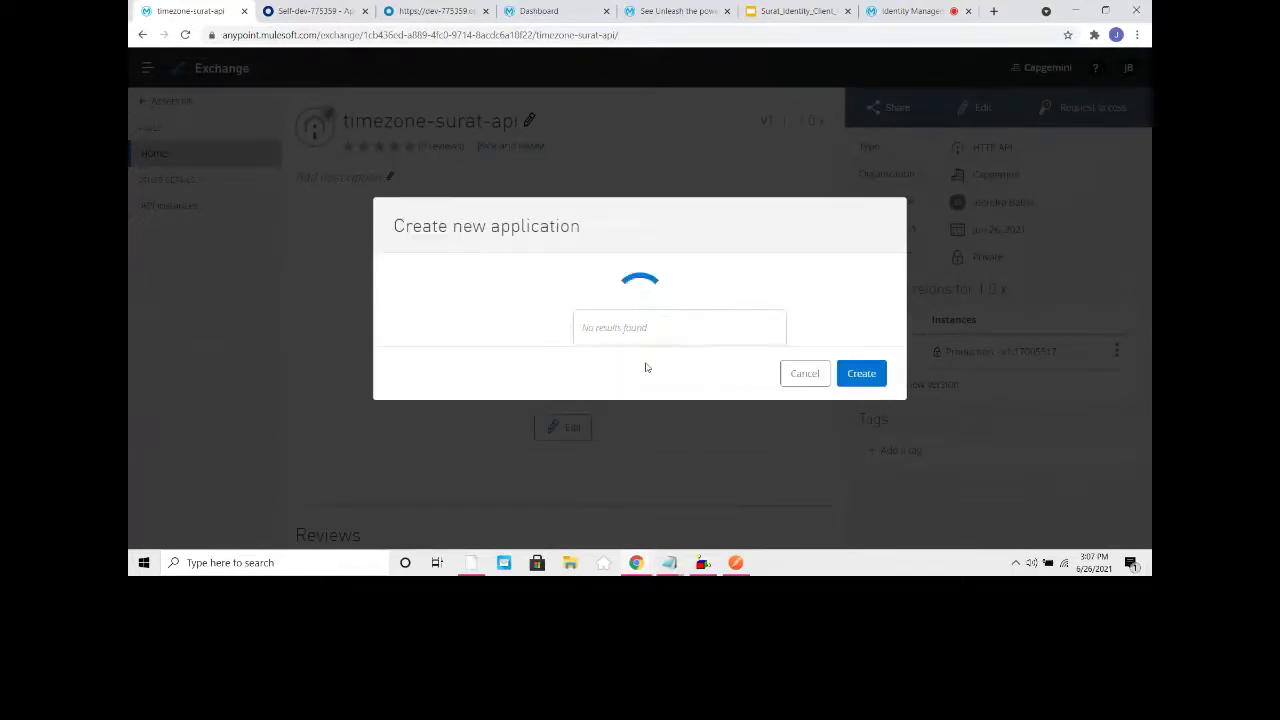
Name the new application 'Mule Surat Demo'
click(588, 189)
text(Mule )
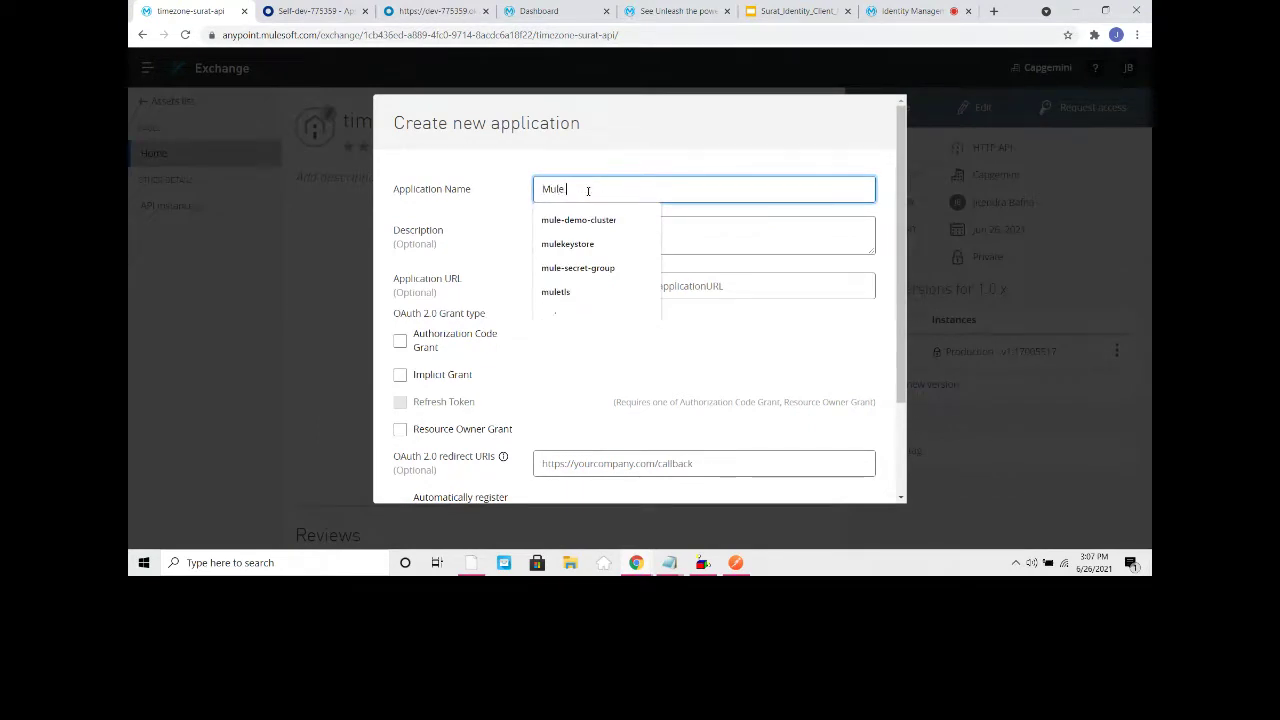
text(Surat Demo)
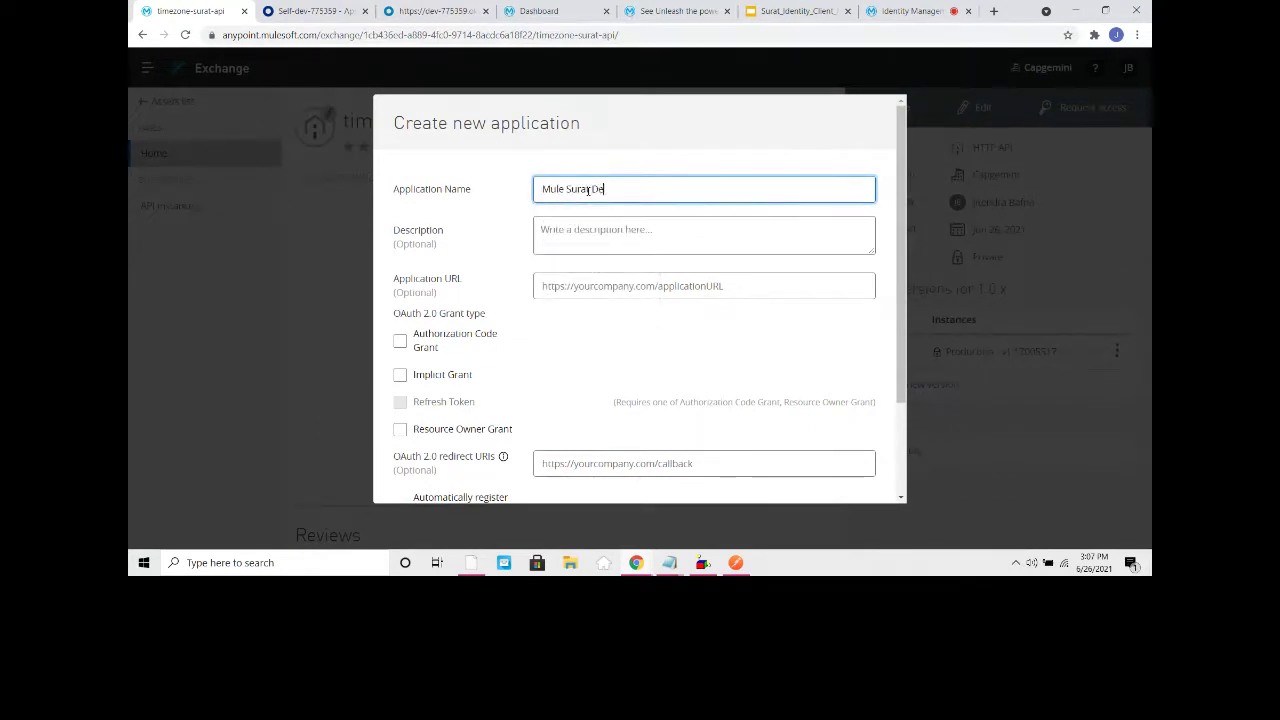
click(577, 286)
click(737, 563)
click(737, 563)
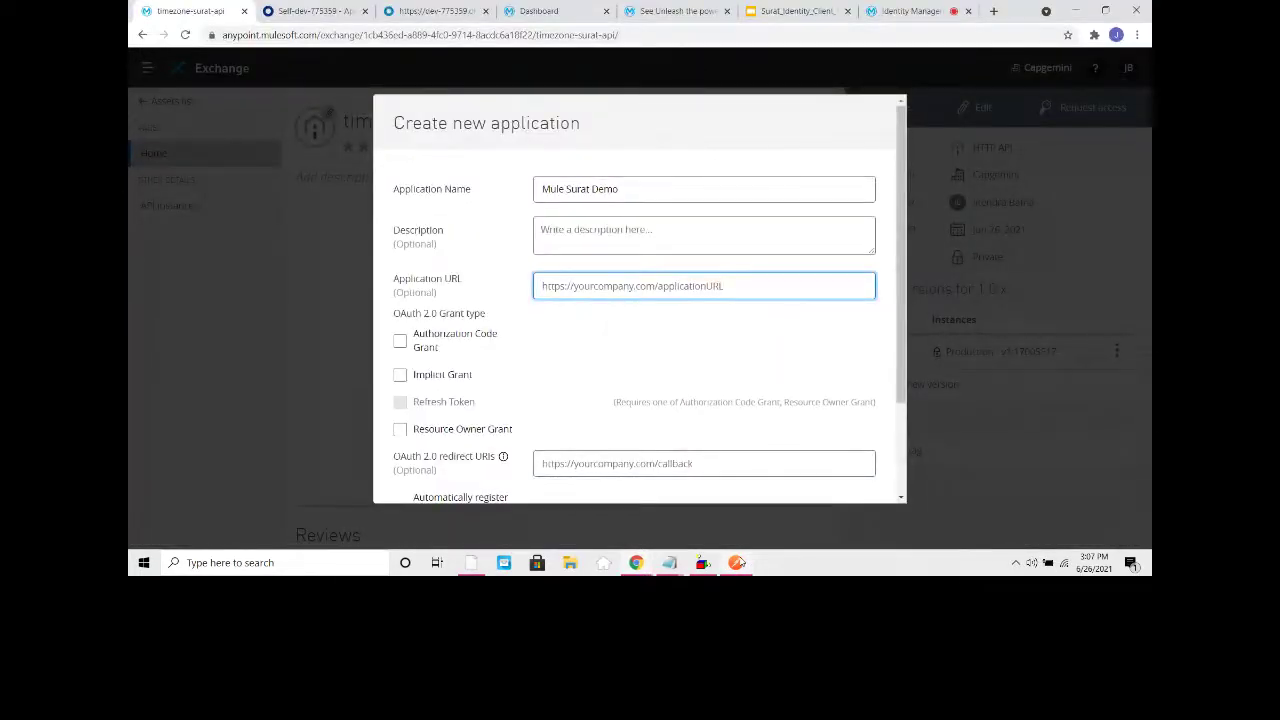
Enable Authorization Code Grant and start filling the OAuth 2.0 redirect URI field
click(400, 342)
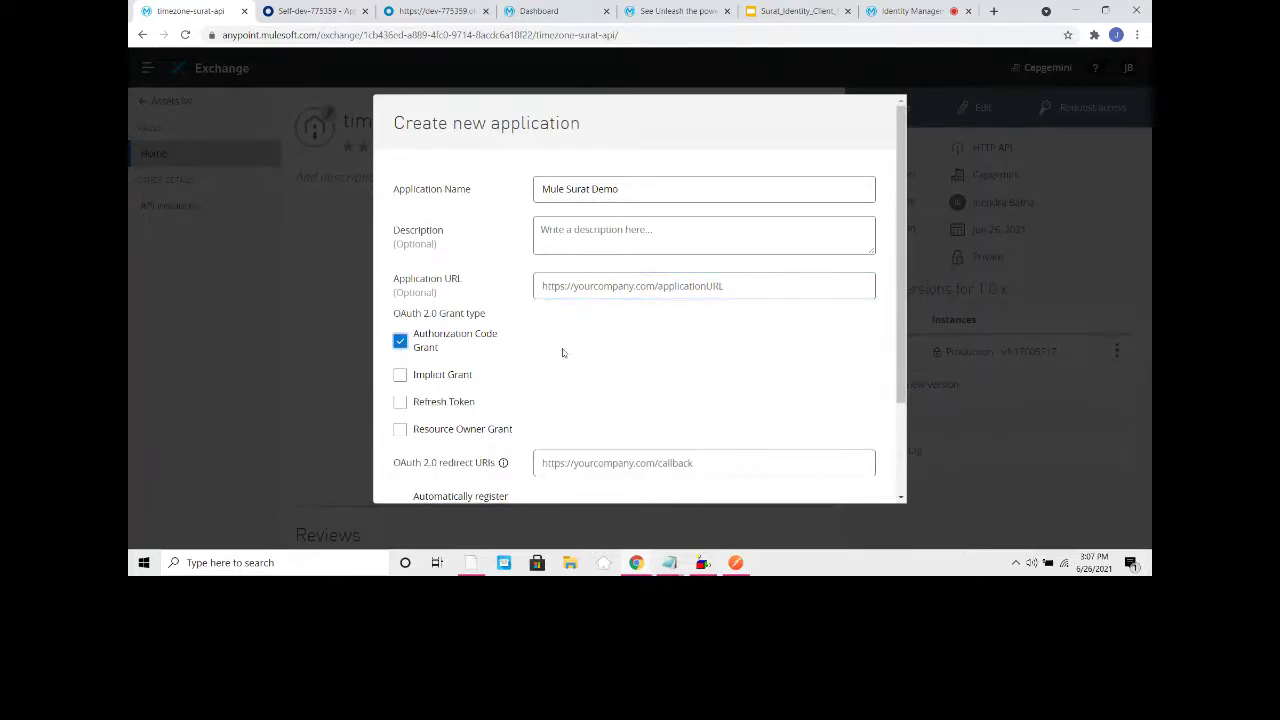
scroll(562, 353, down, 3)
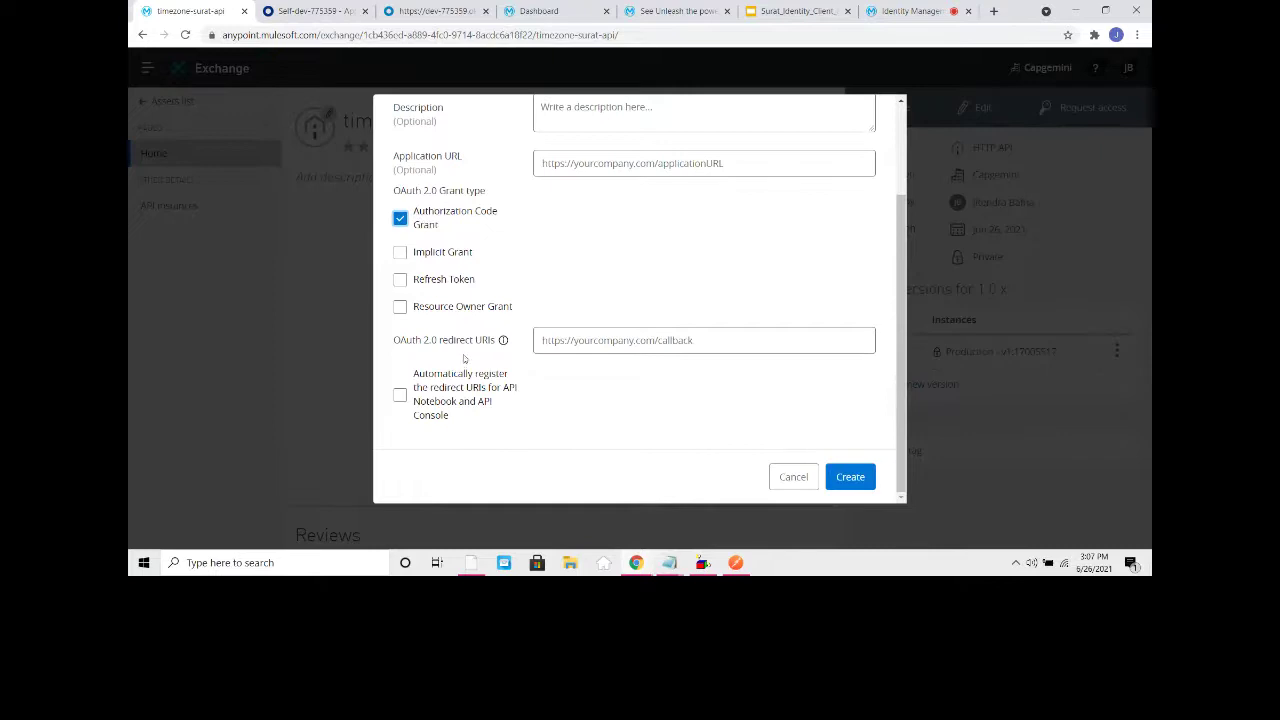
click(620, 340)
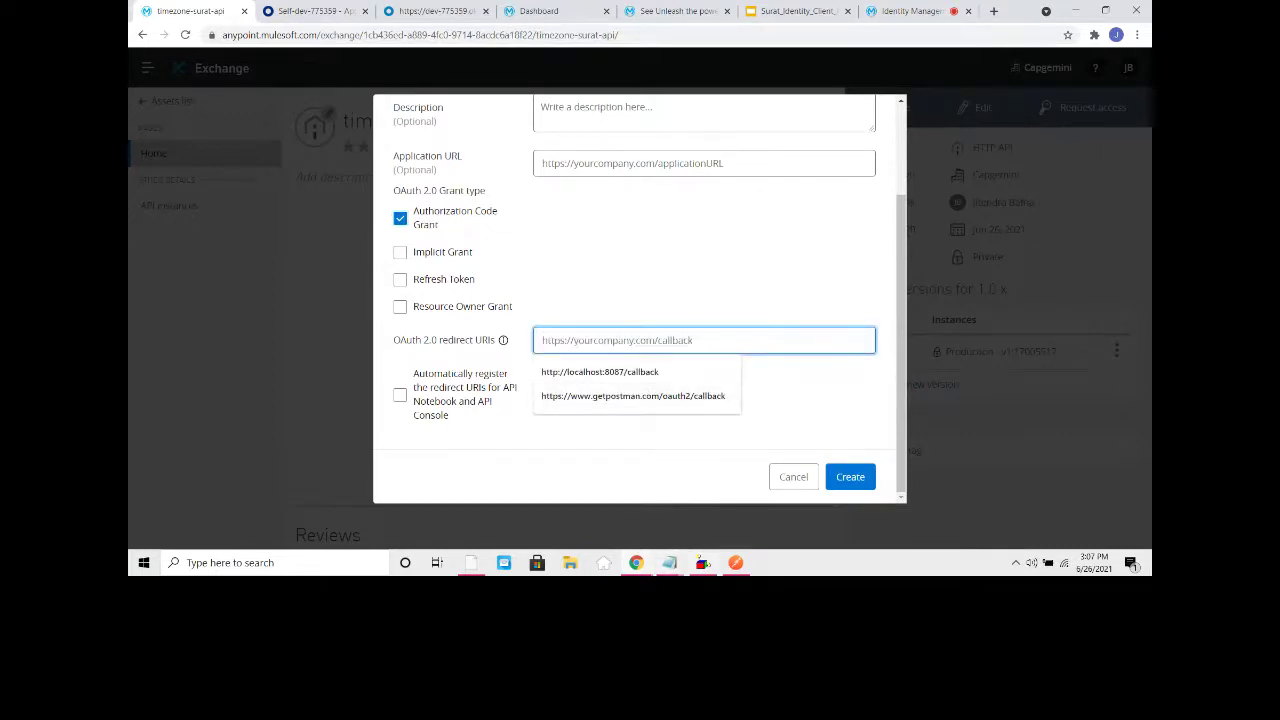
click(735, 562)
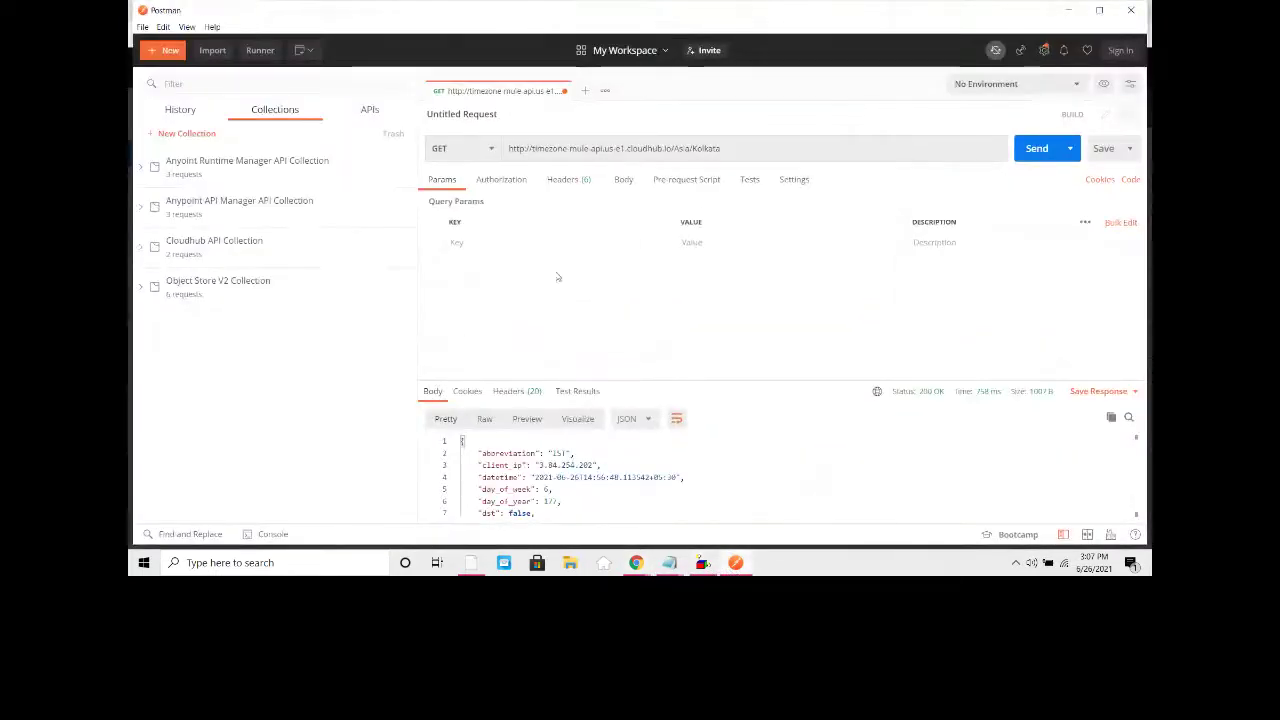
click(503, 181)
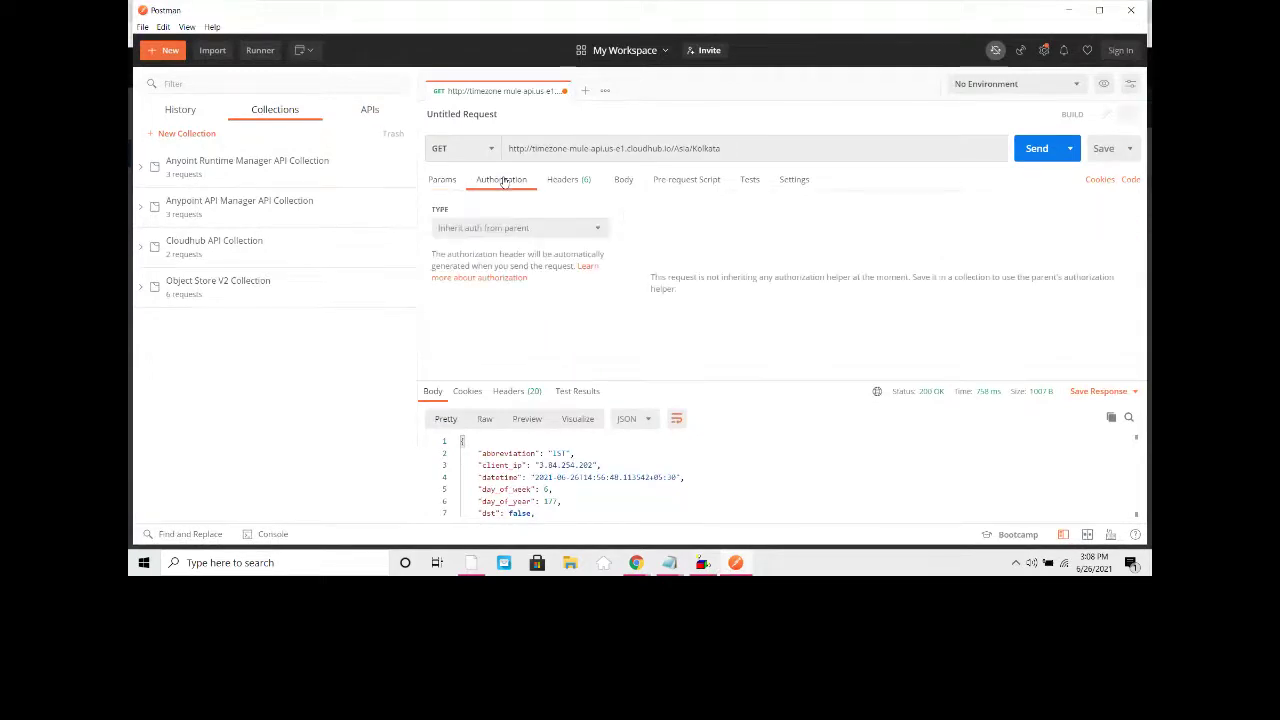
click(536, 228)
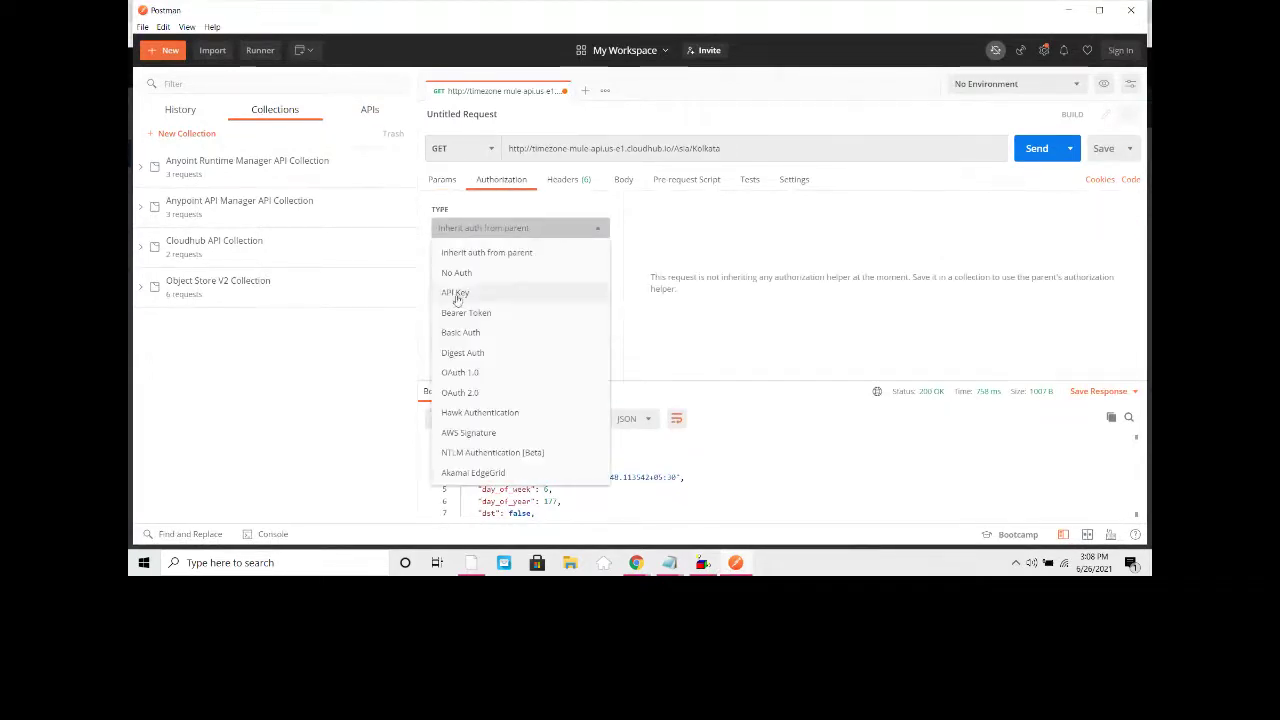
click(466, 393)
click(467, 391)
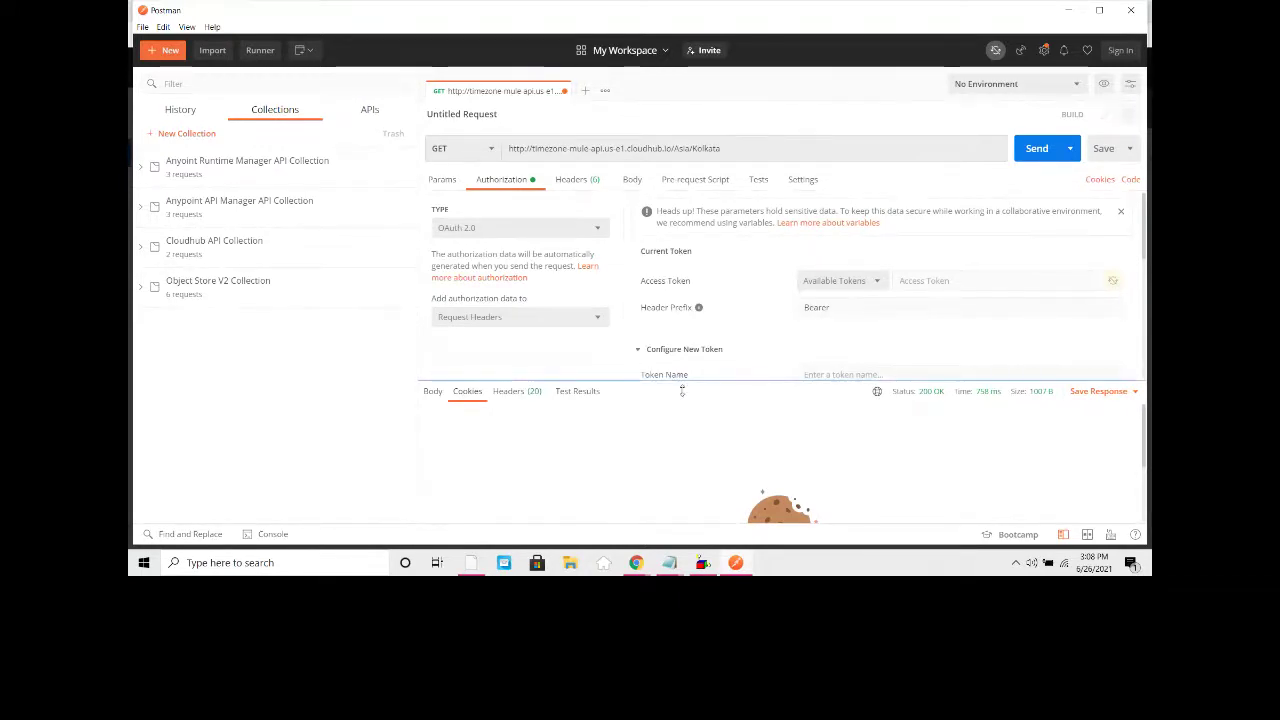
drag(697, 381, 697, 499)
scroll(770, 320, down, 3)
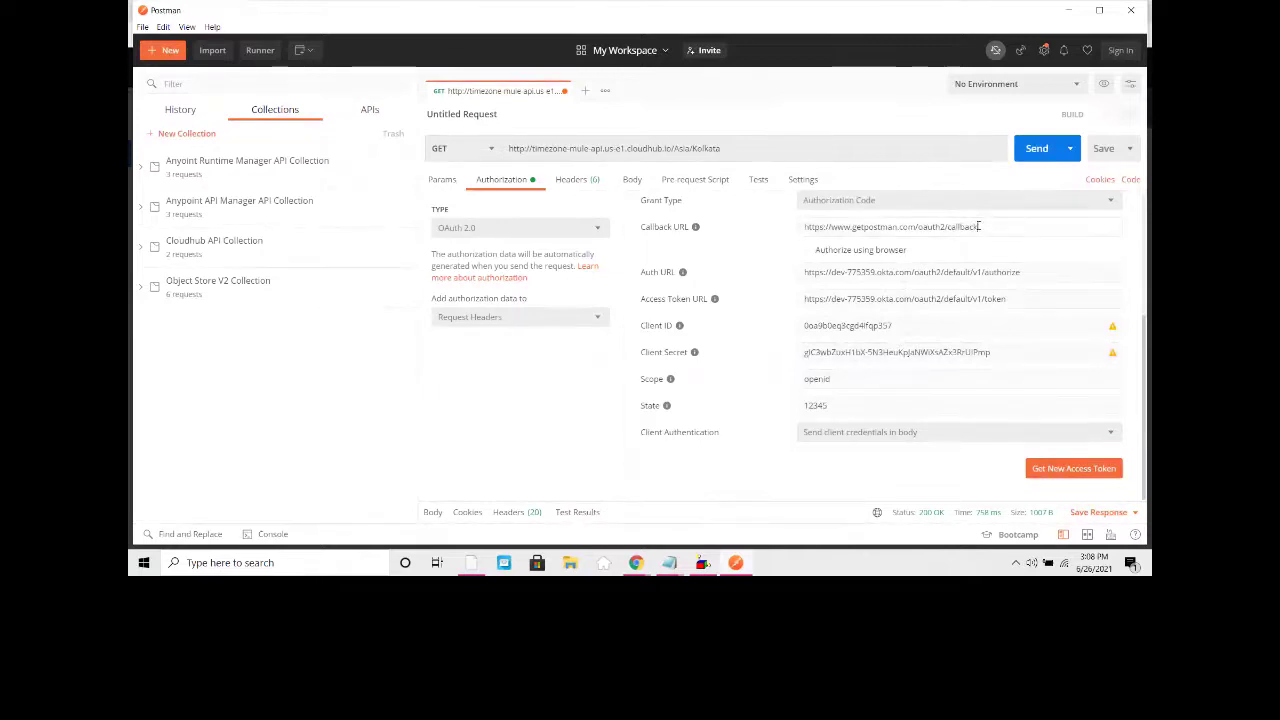
drag(979, 227, 804, 227)
key(ctrl+c)
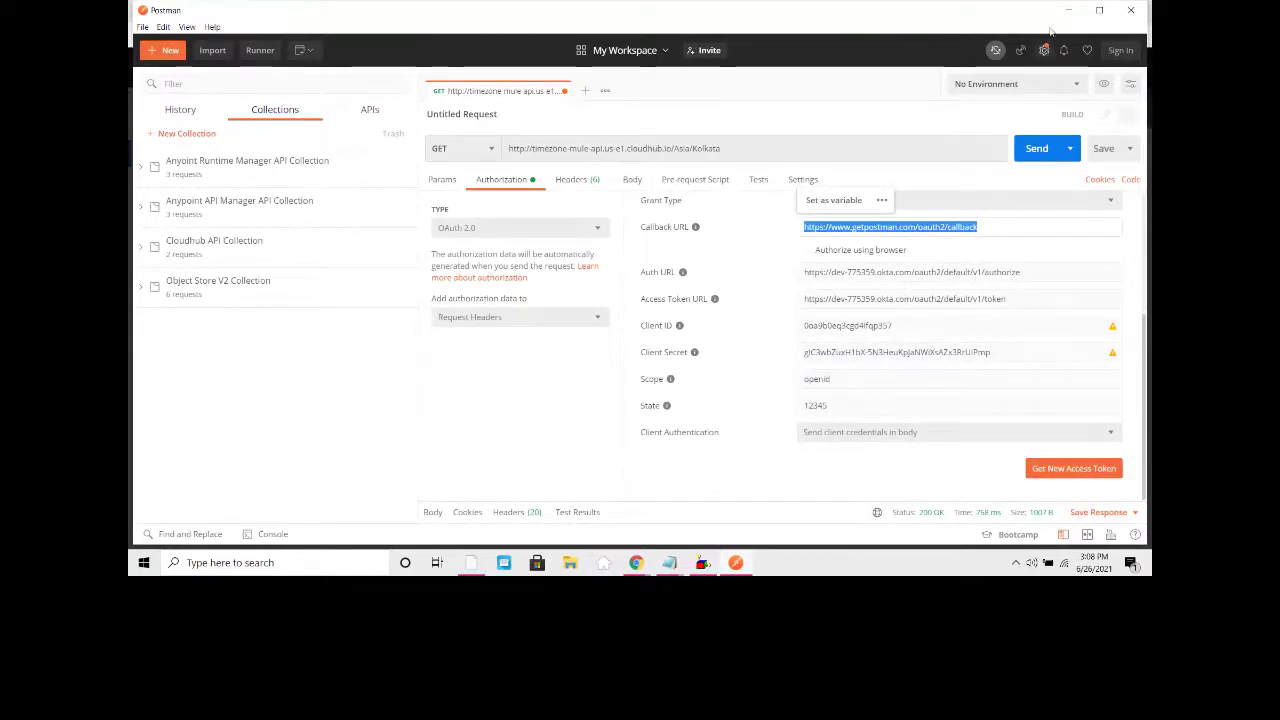
click(1068, 10)
Add the Postman callback URL as redirect URI, create Mule Surat Demo, and request API access
key(ctrl+v)
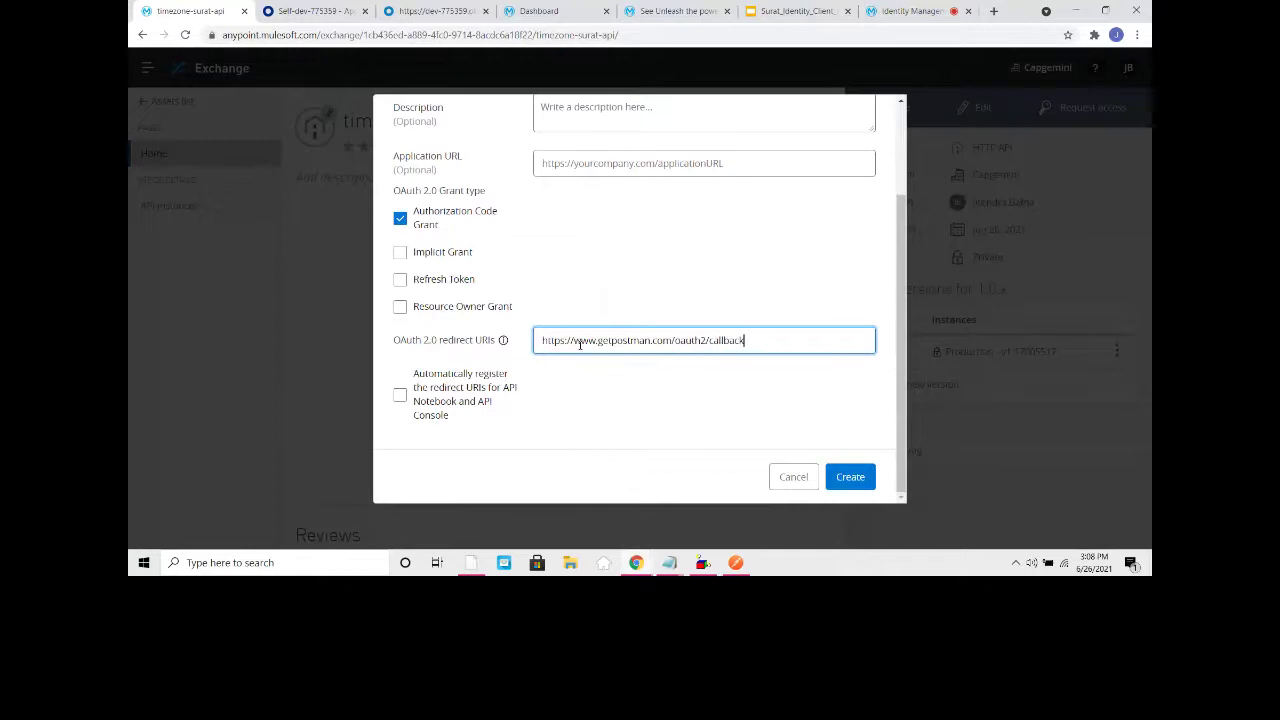
click(842, 478)
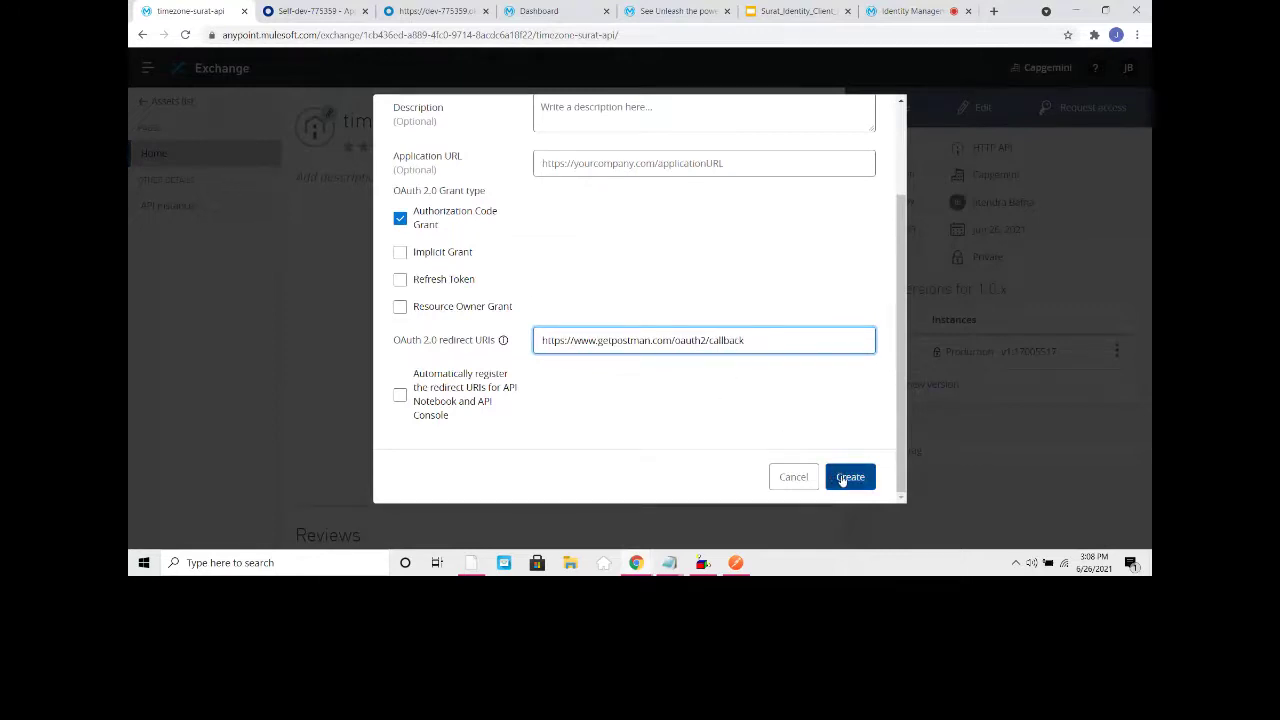
click(842, 478)
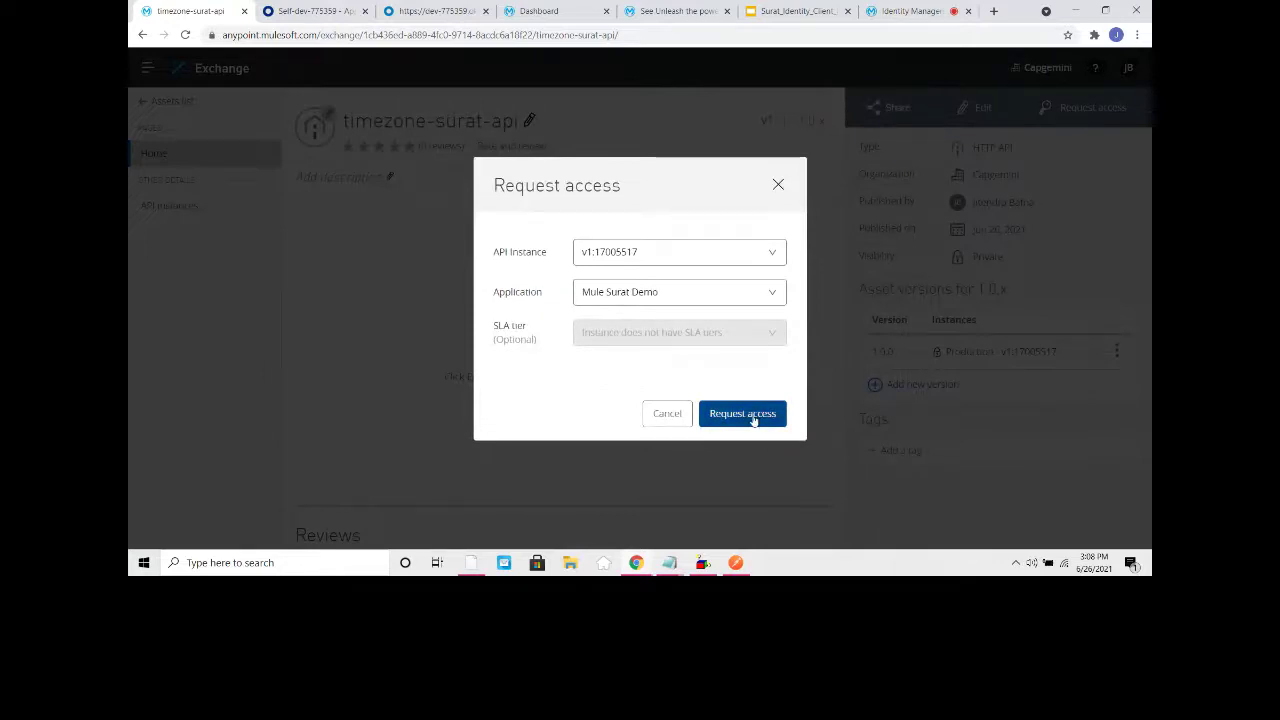
click(753, 415)
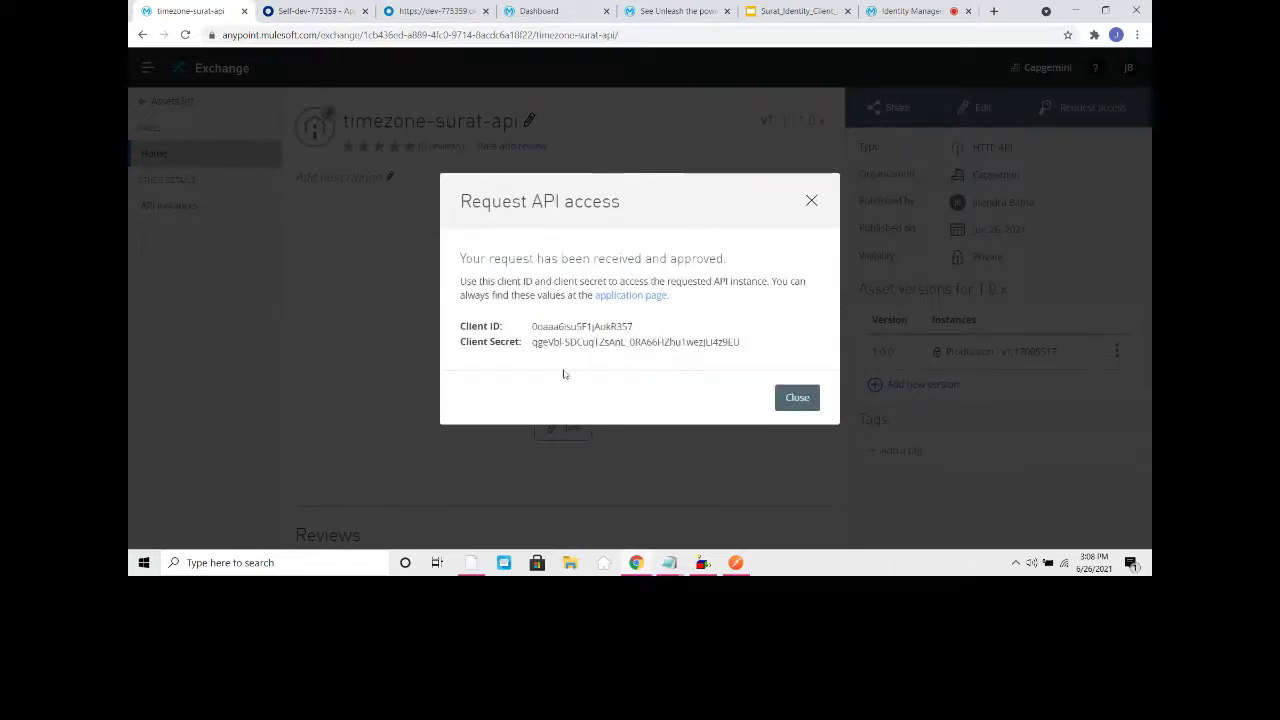
Save the new Client ID into Notepad and close the access approval dialog
click(641, 326)
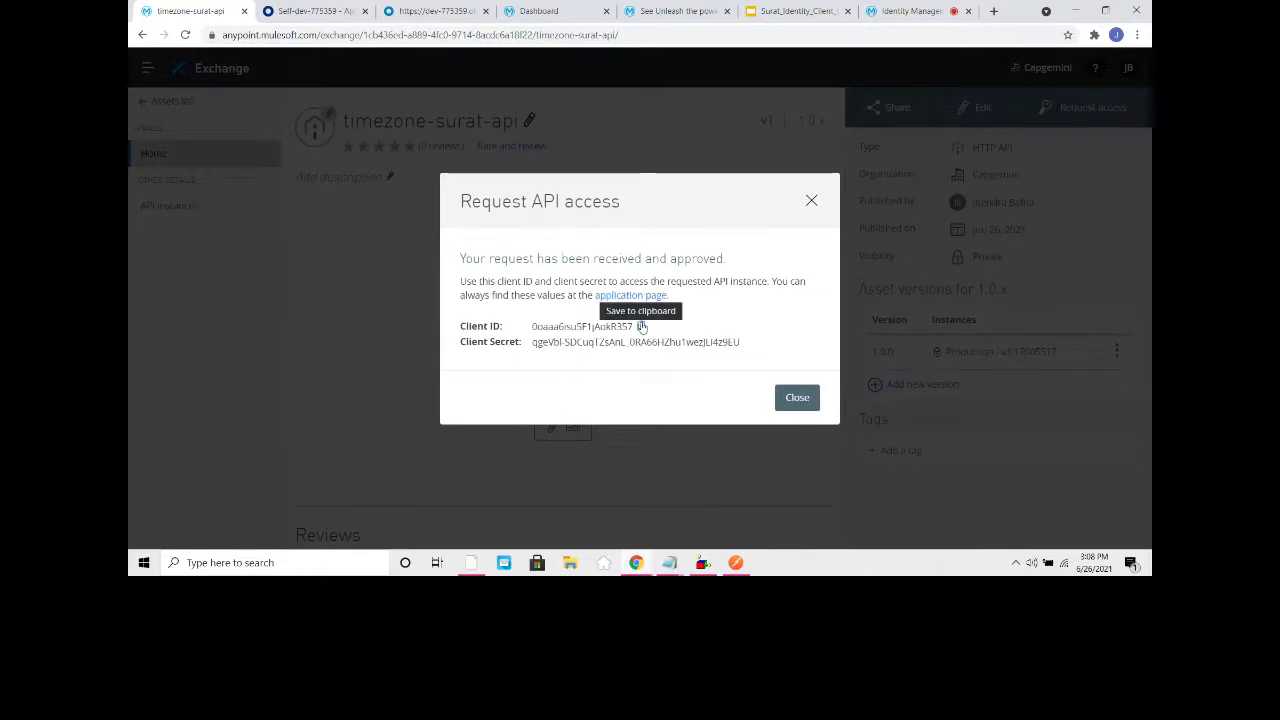
mouse_move(668, 566)
click(745, 515)
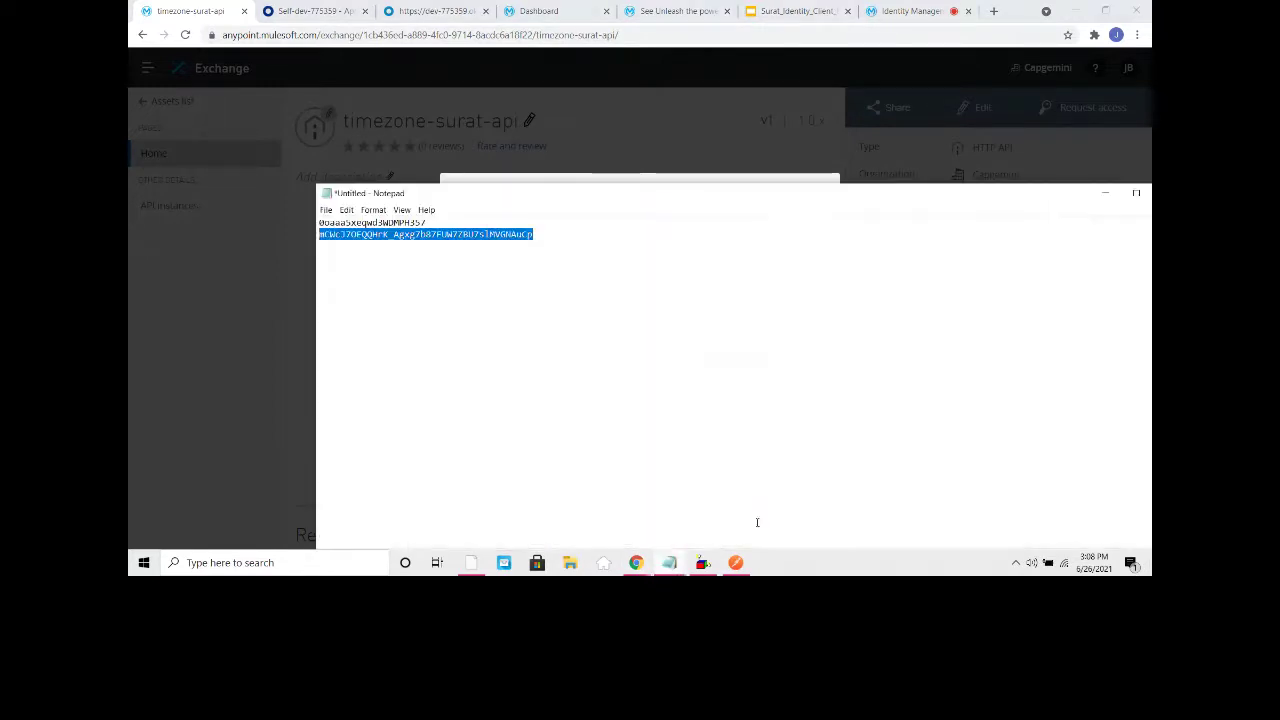
key(Delete)
click(240, 402)
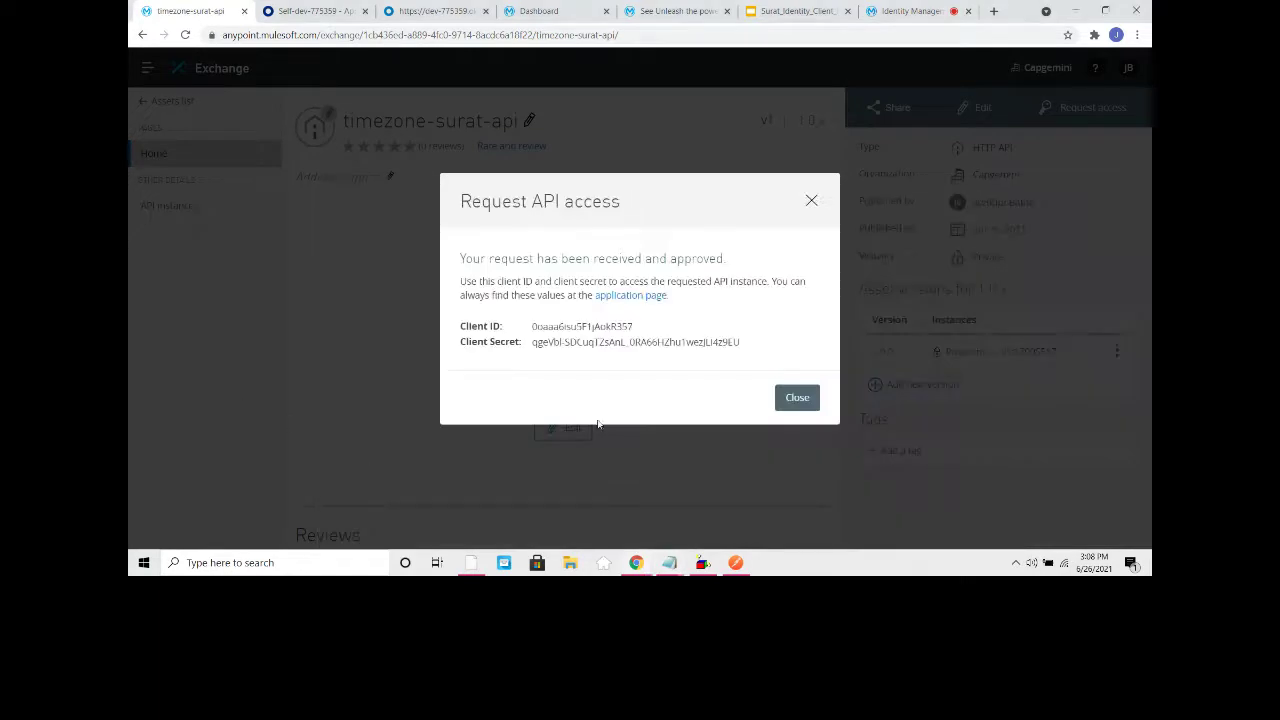
click(600, 430)
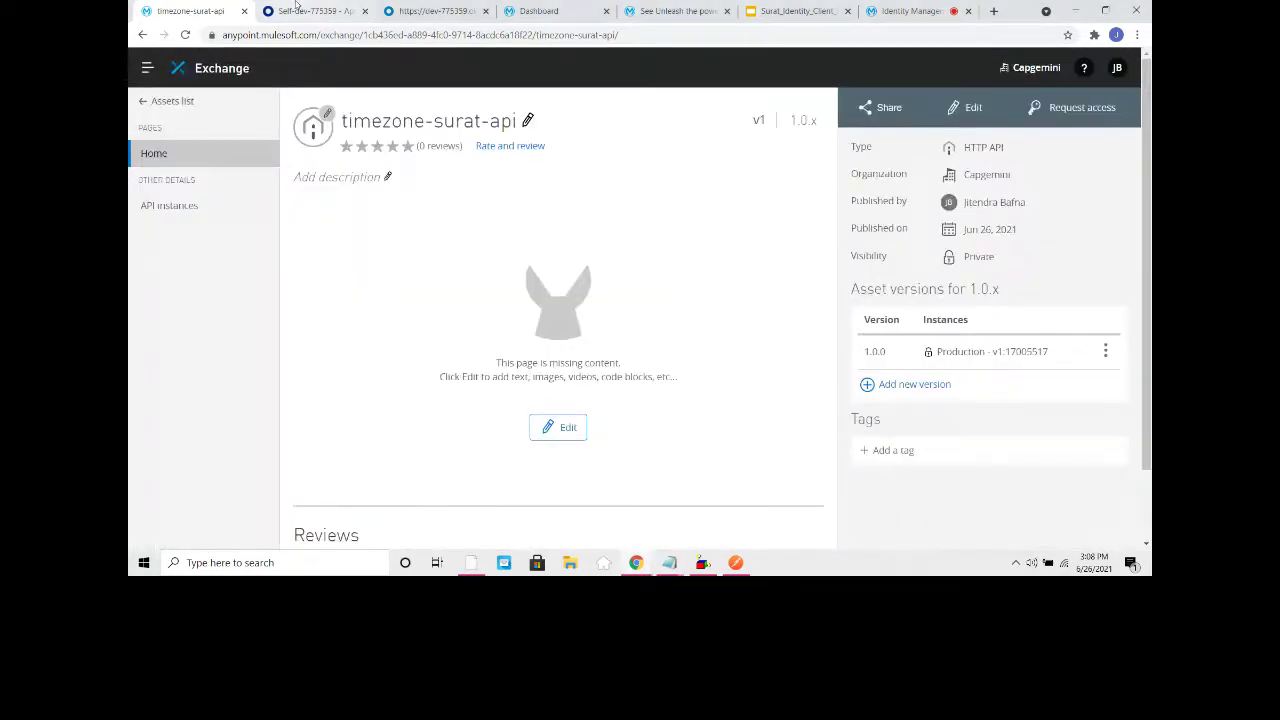
click(297, 10)
Reload the Okta Applications list and open the Mule Surat Demo app
right_click(930, 130)
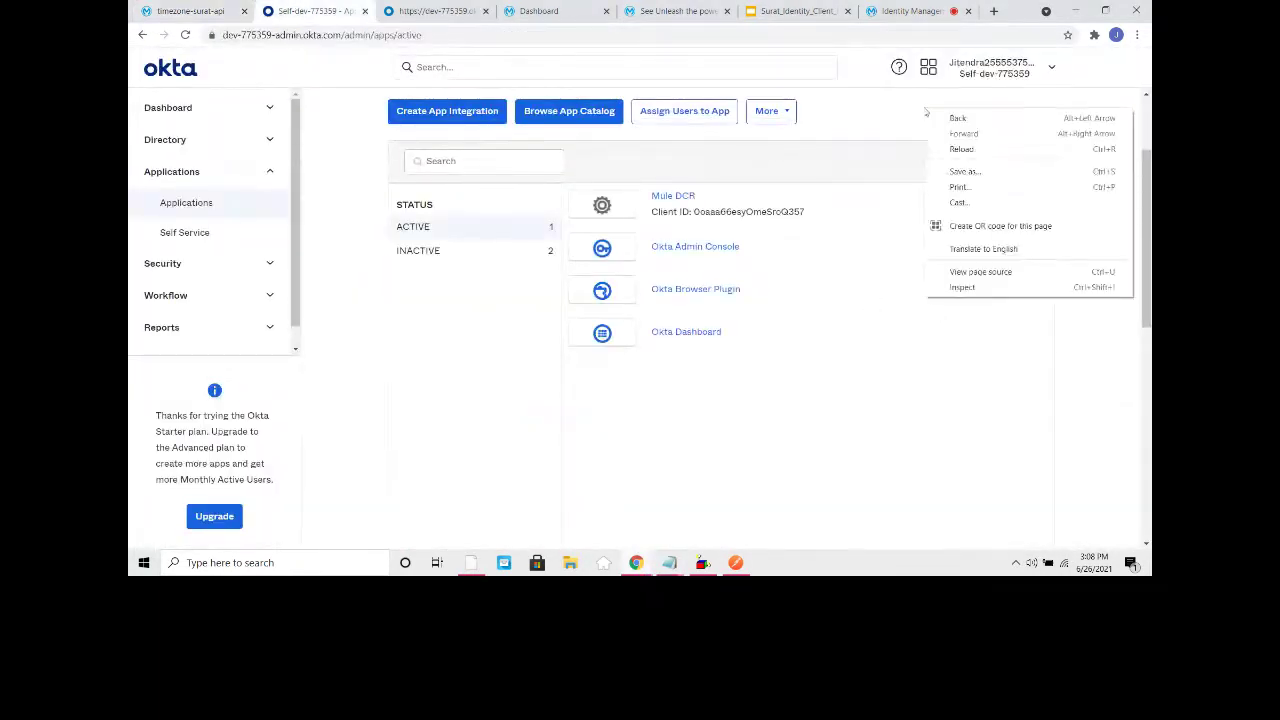
click(950, 157)
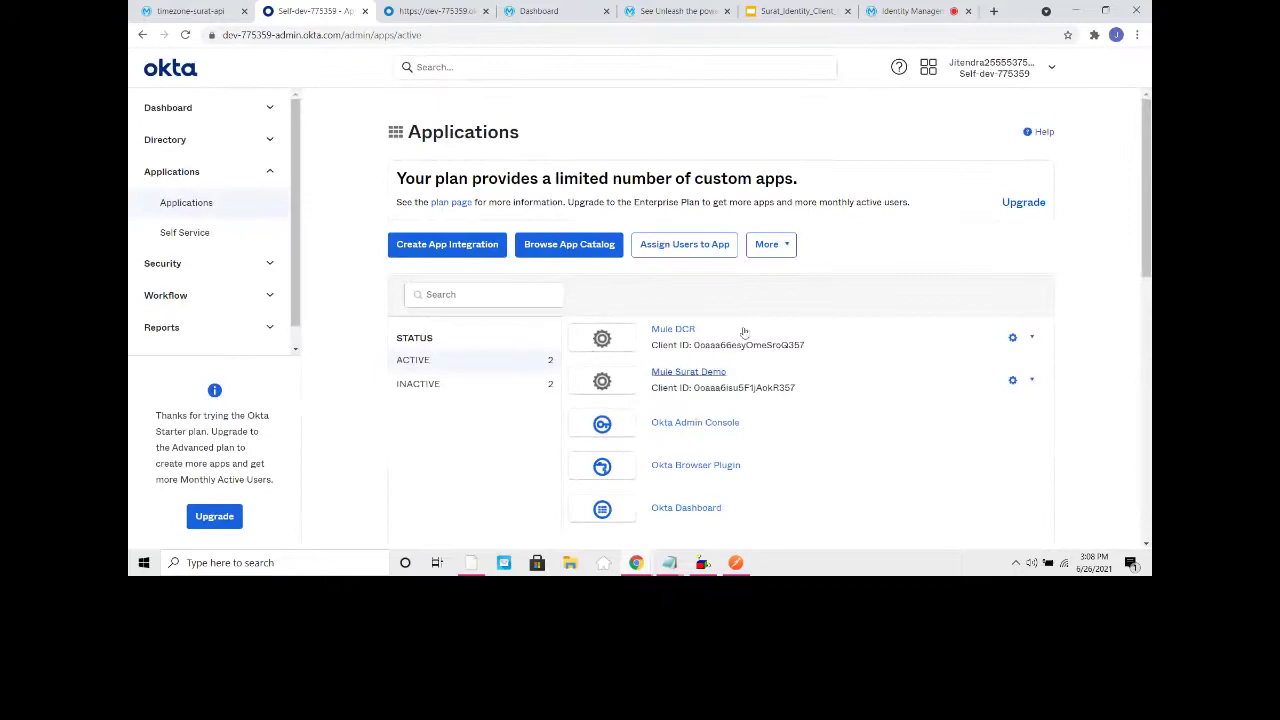
click(705, 372)
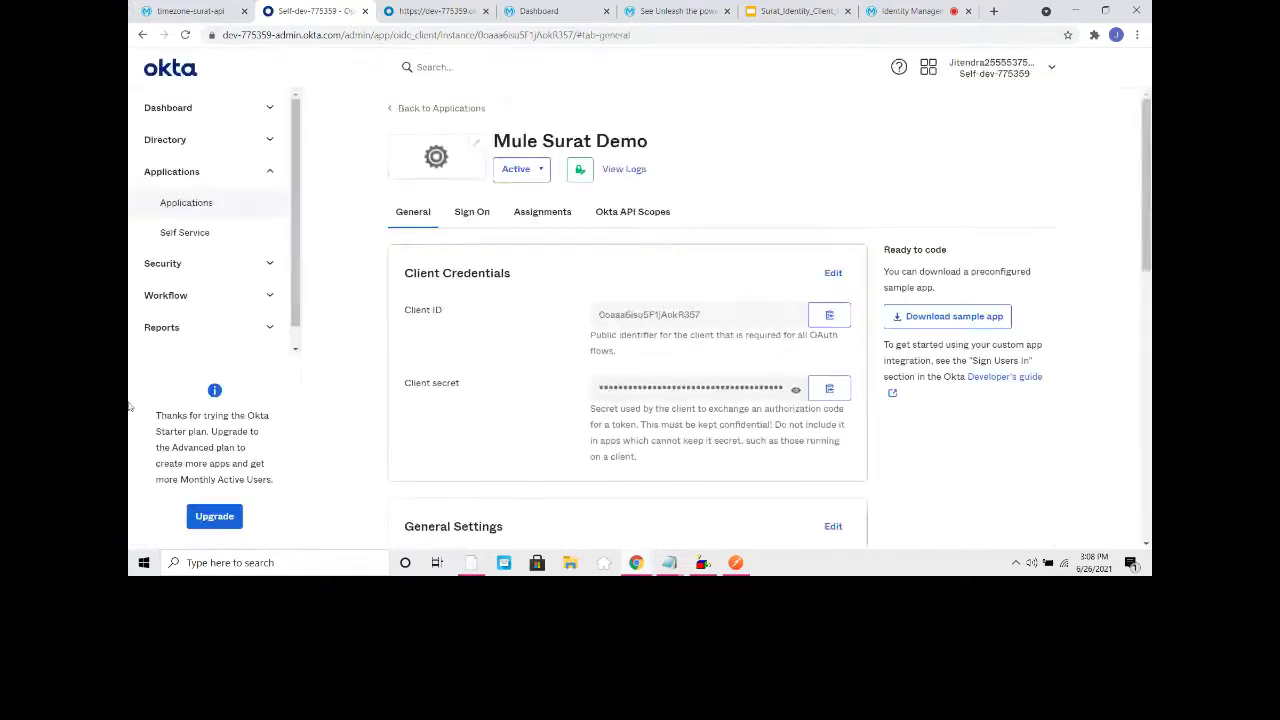
Copy the Mule Surat Demo client secret and paste it into Notepad
click(829, 389)
mouse_move(669, 562)
click(765, 520)
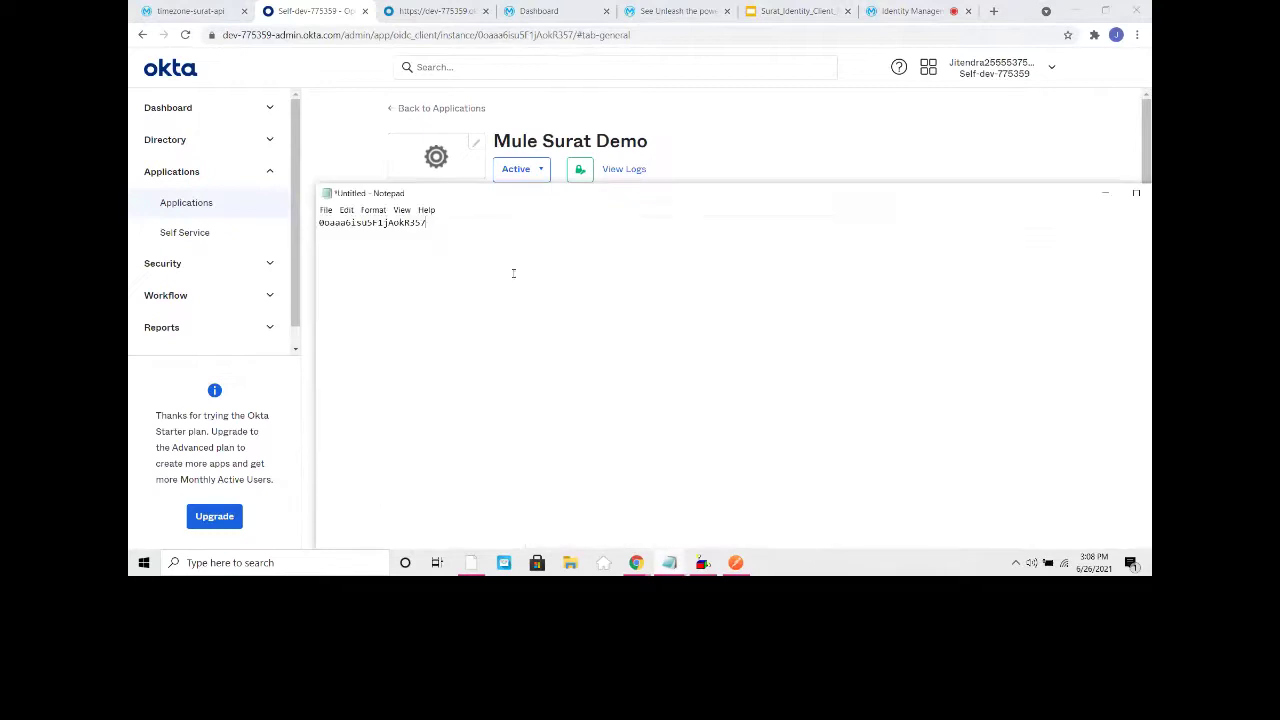
key(ctrl+v)
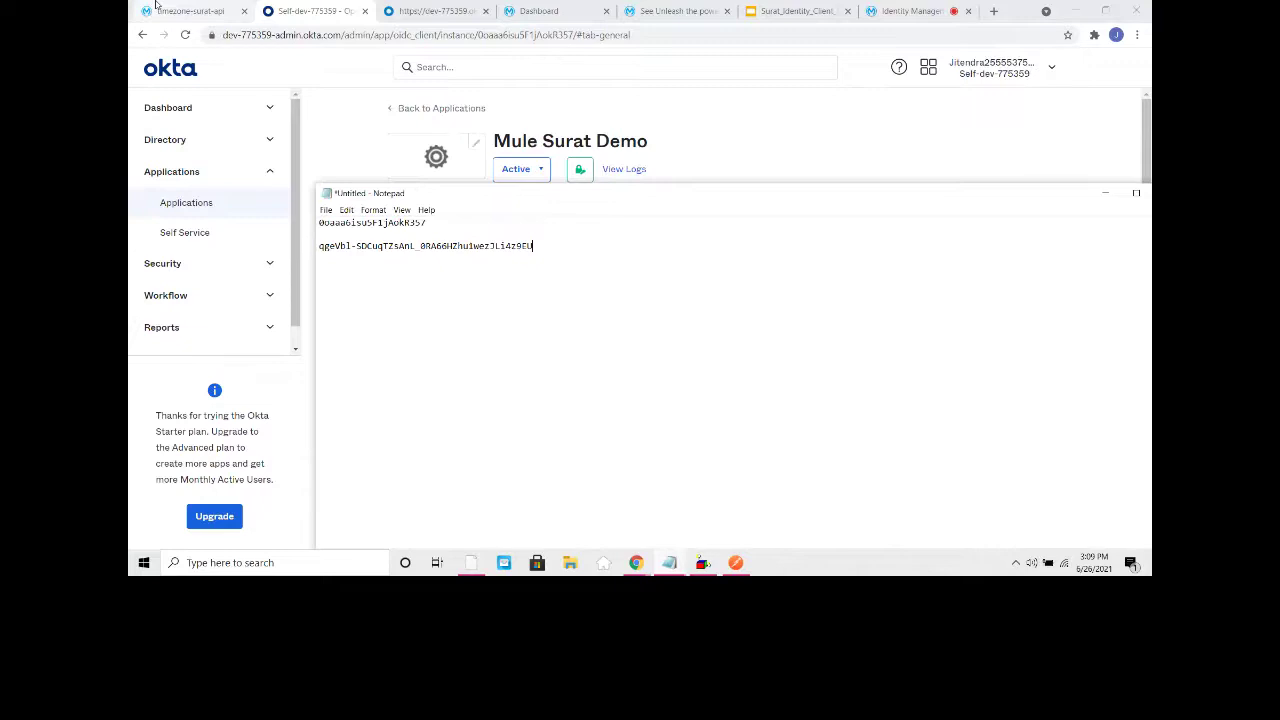
click(190, 11)
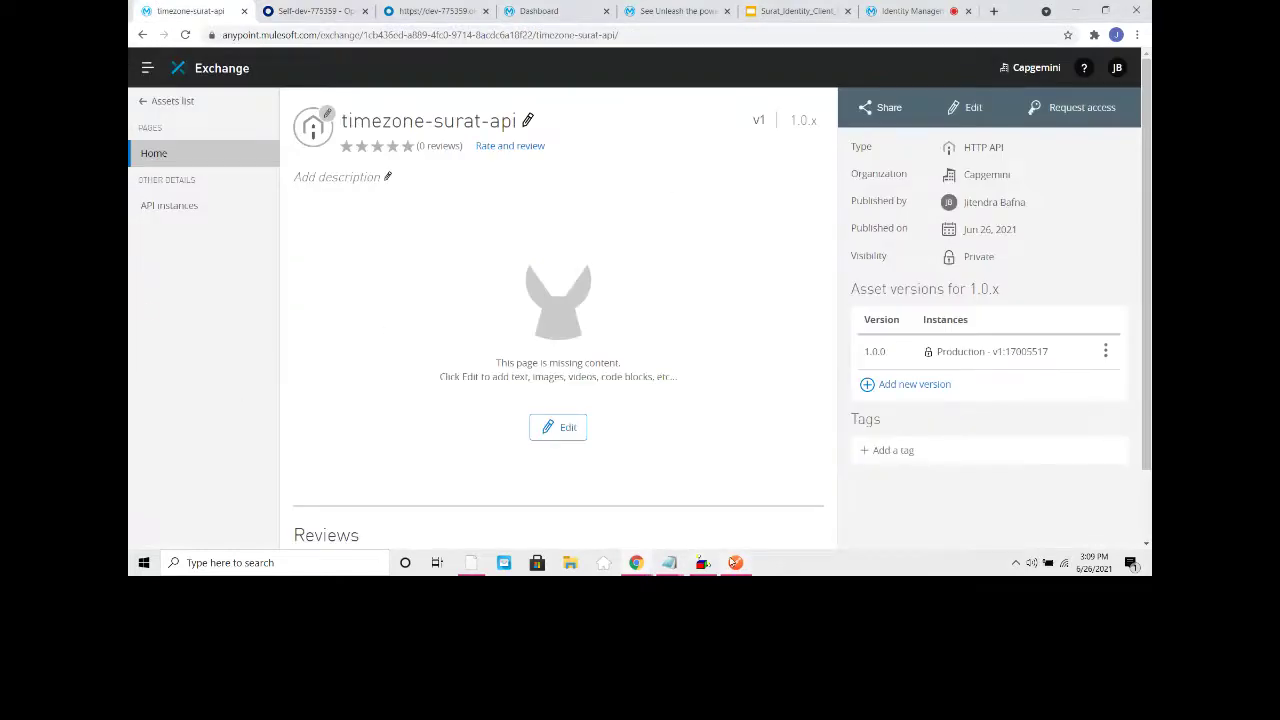
Send the timezone GET request and view the 400 'Access token was not provided' response body
click(735, 562)
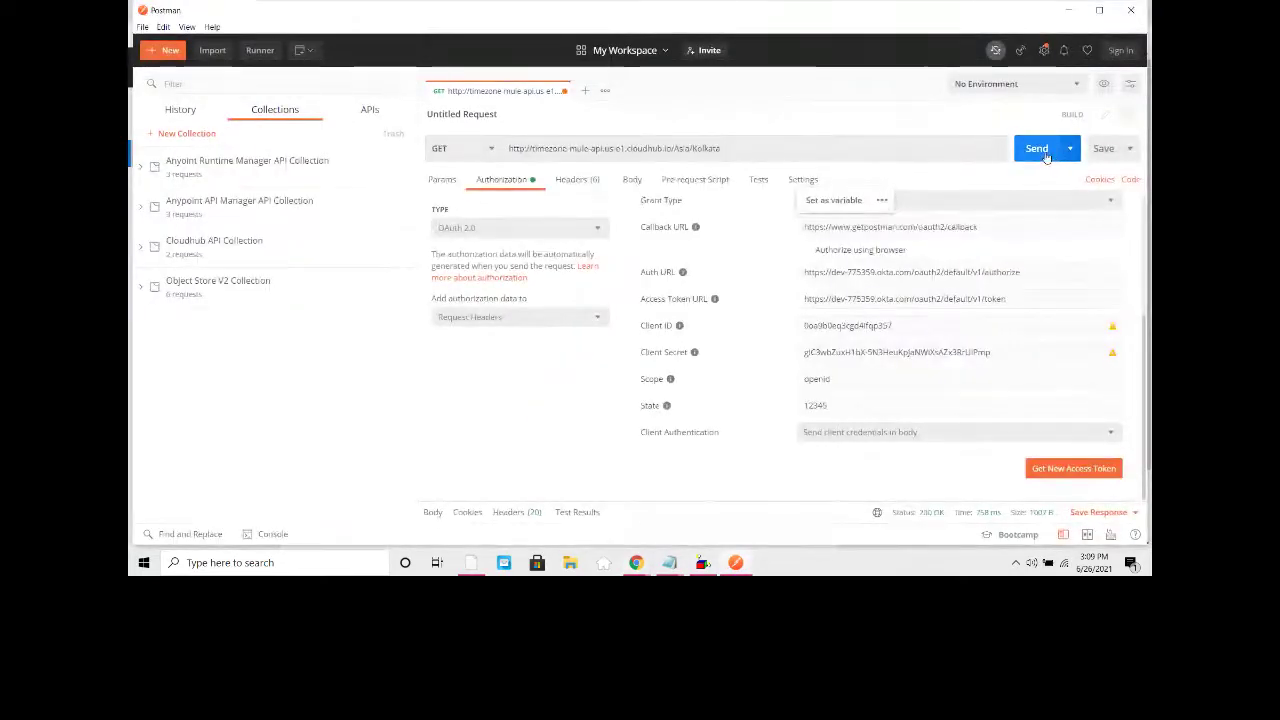
click(1046, 155)
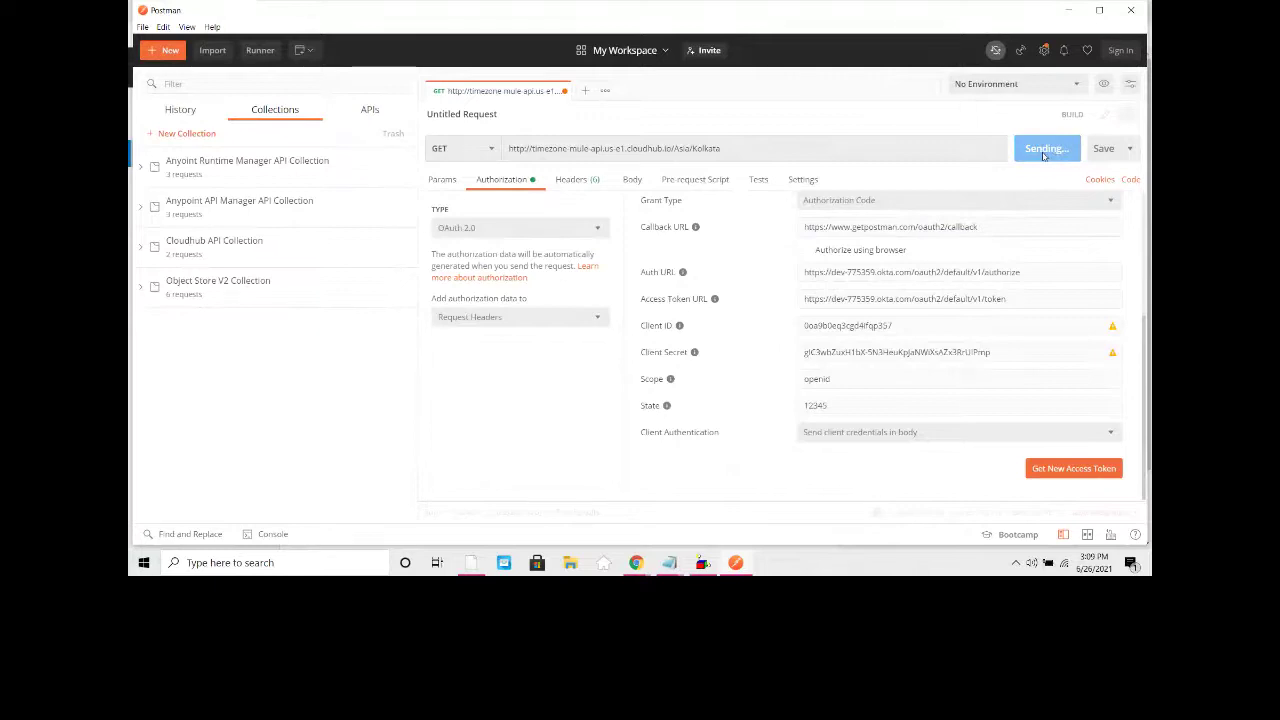
drag(727, 493, 688, 470)
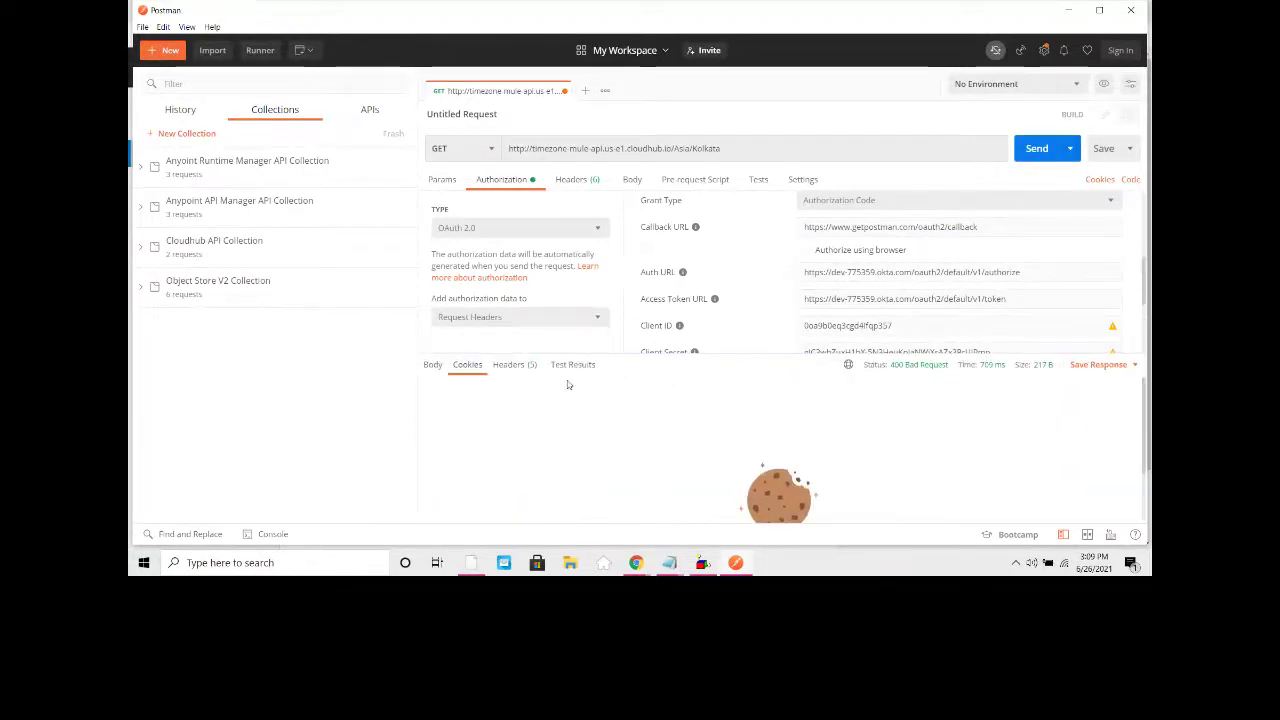
click(430, 366)
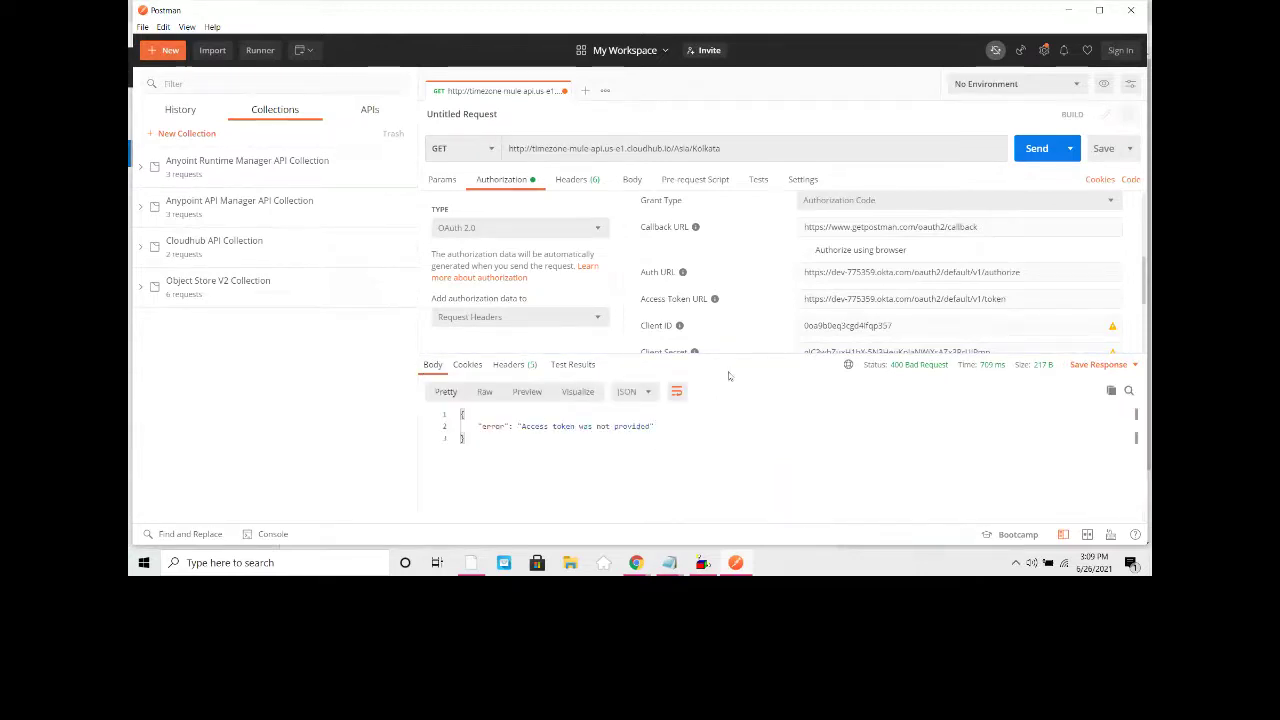
drag(728, 356, 737, 450)
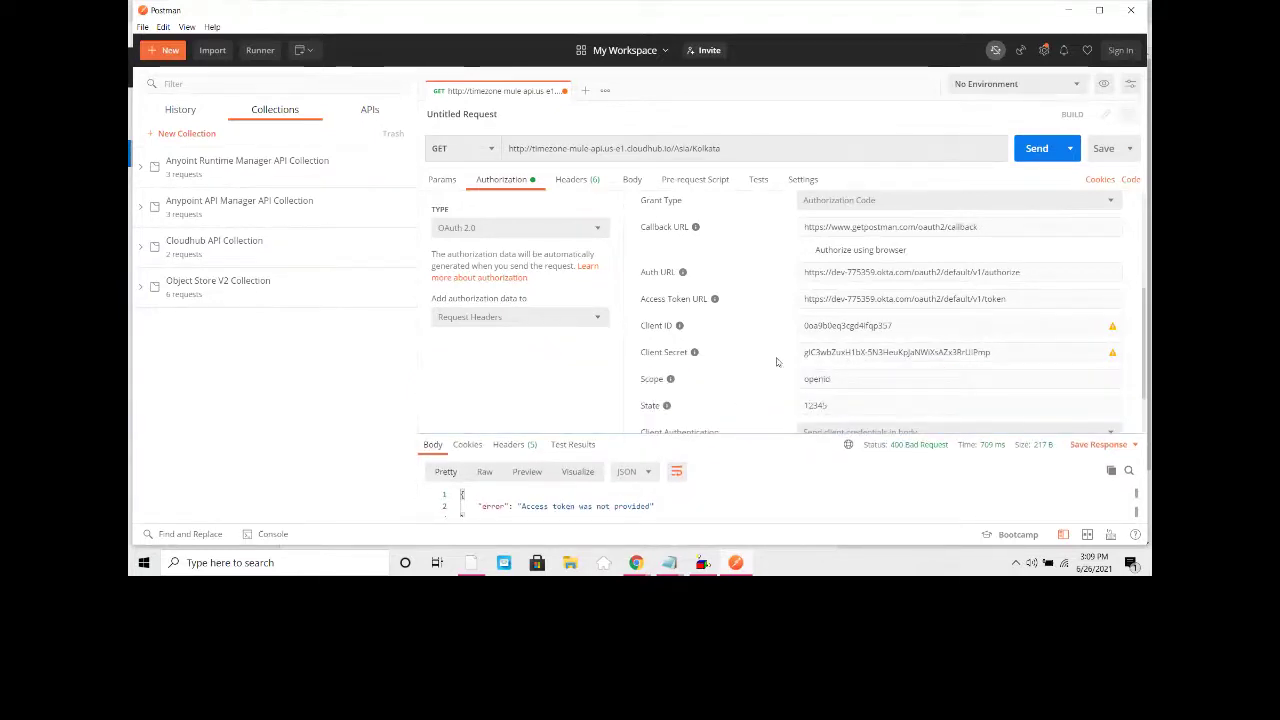
mouse_move(636, 562)
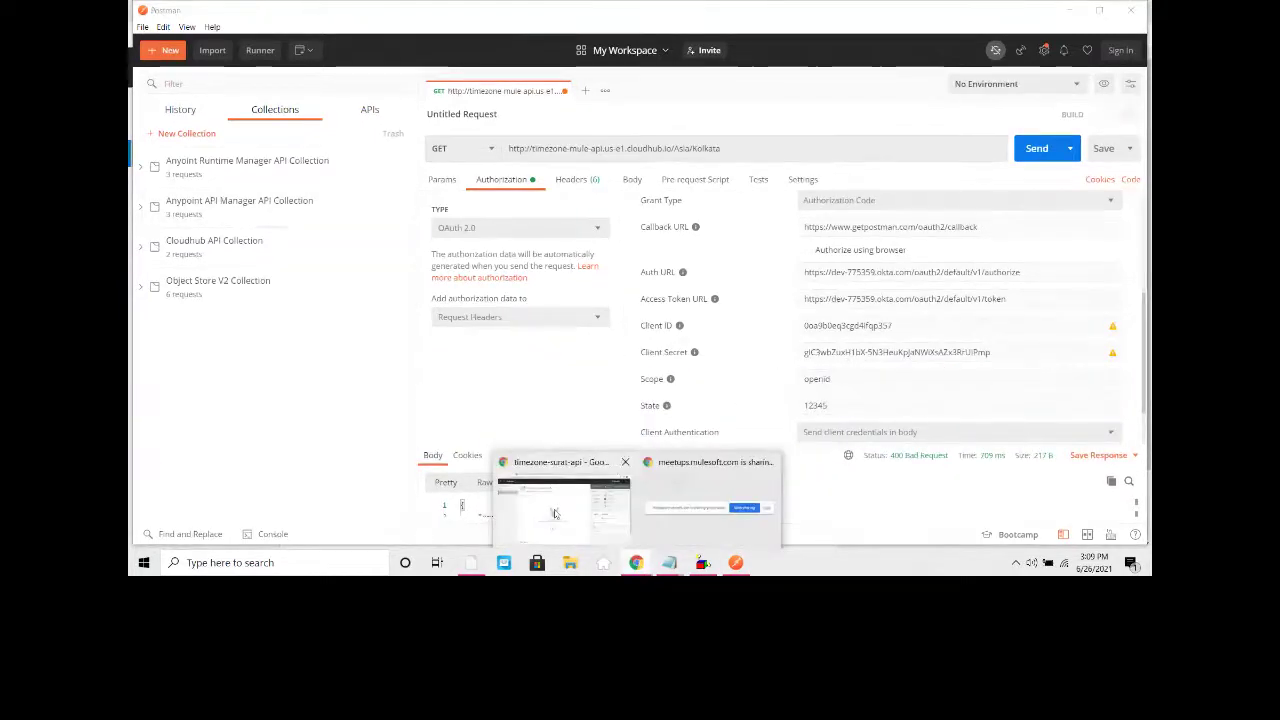
click(555, 513)
Replace Postman's OAuth 2.0 Client ID with the Mule Surat Demo Client ID saved in Notepad
click(400, 12)
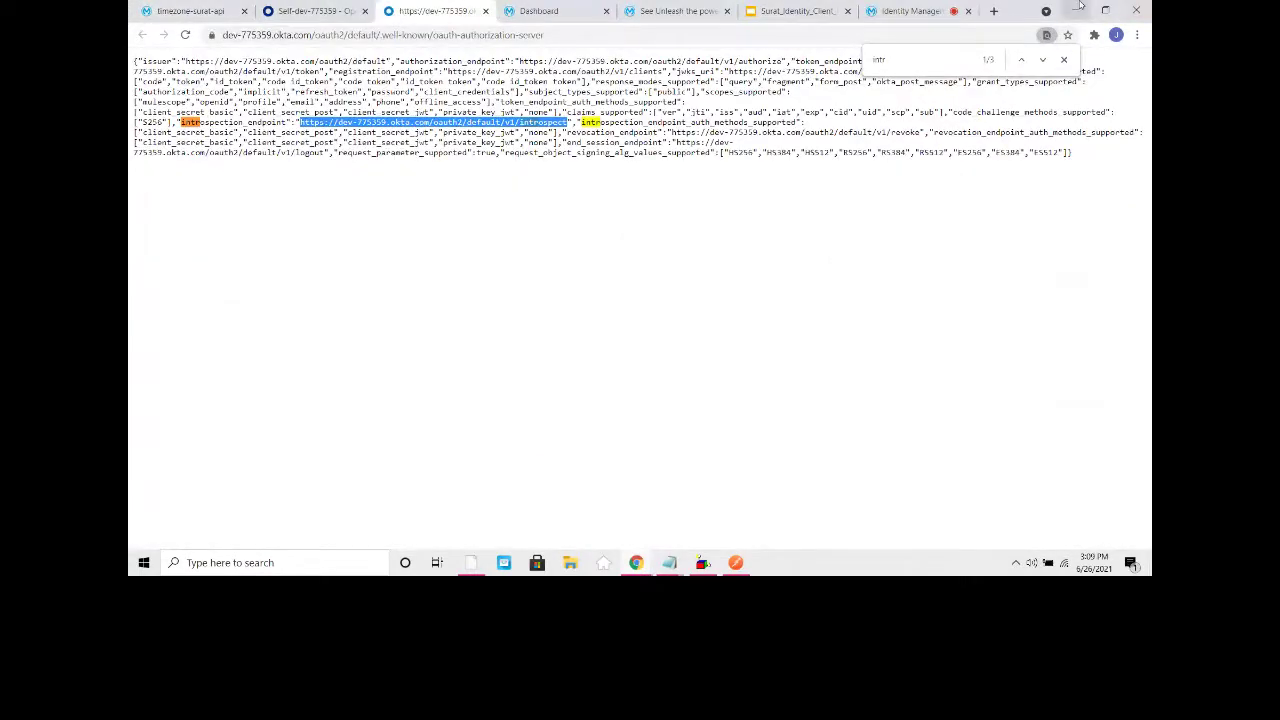
click(1077, 9)
click(1004, 233)
key(ctrl+a)
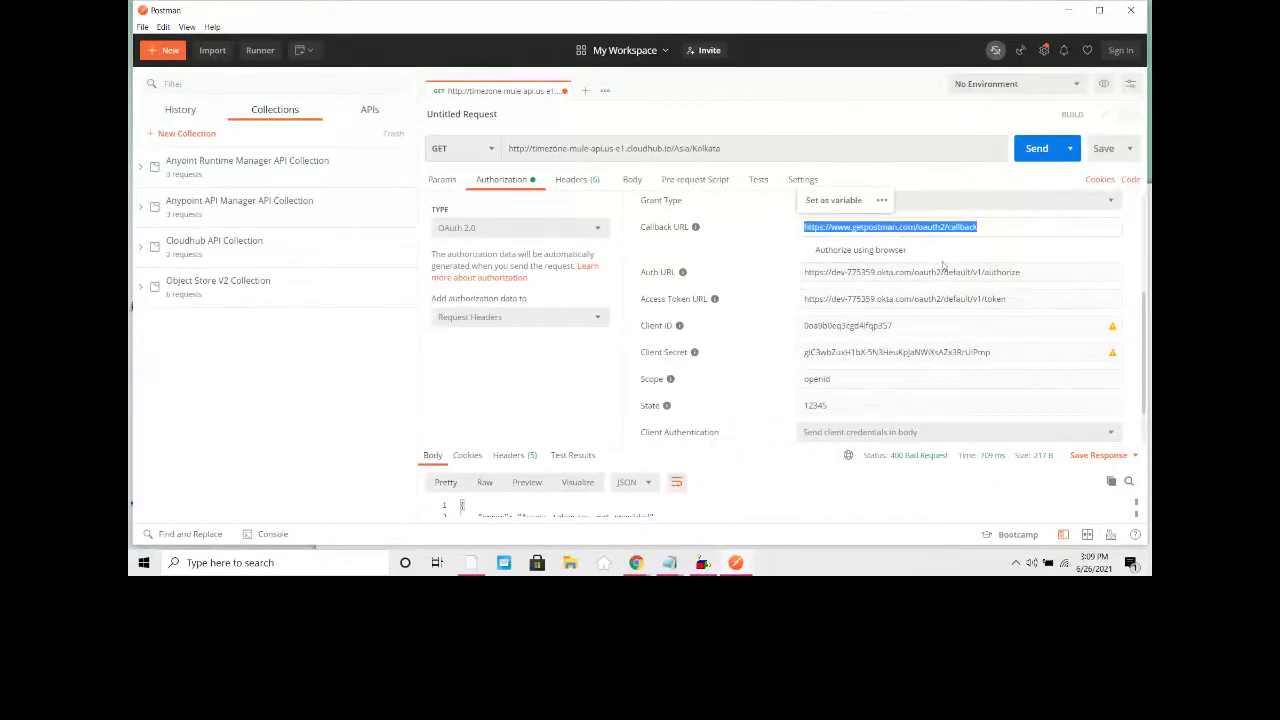
click(1000, 284)
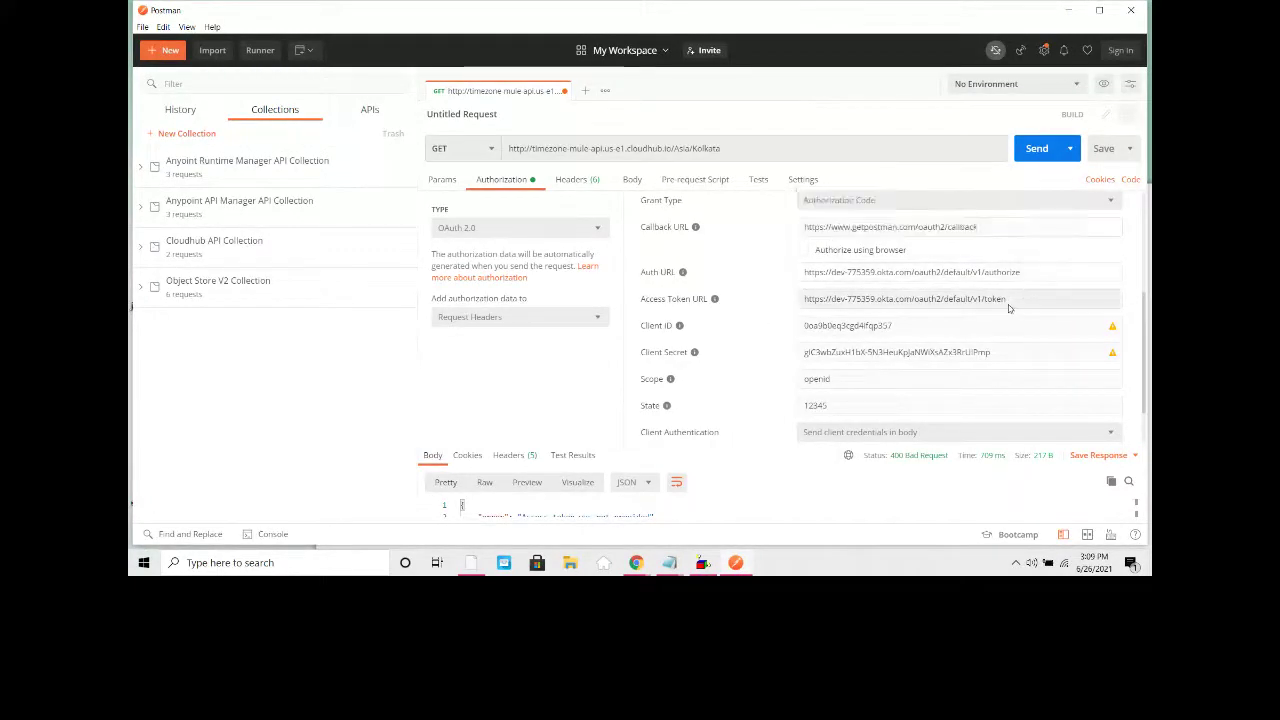
mouse_move(672, 558)
click(726, 500)
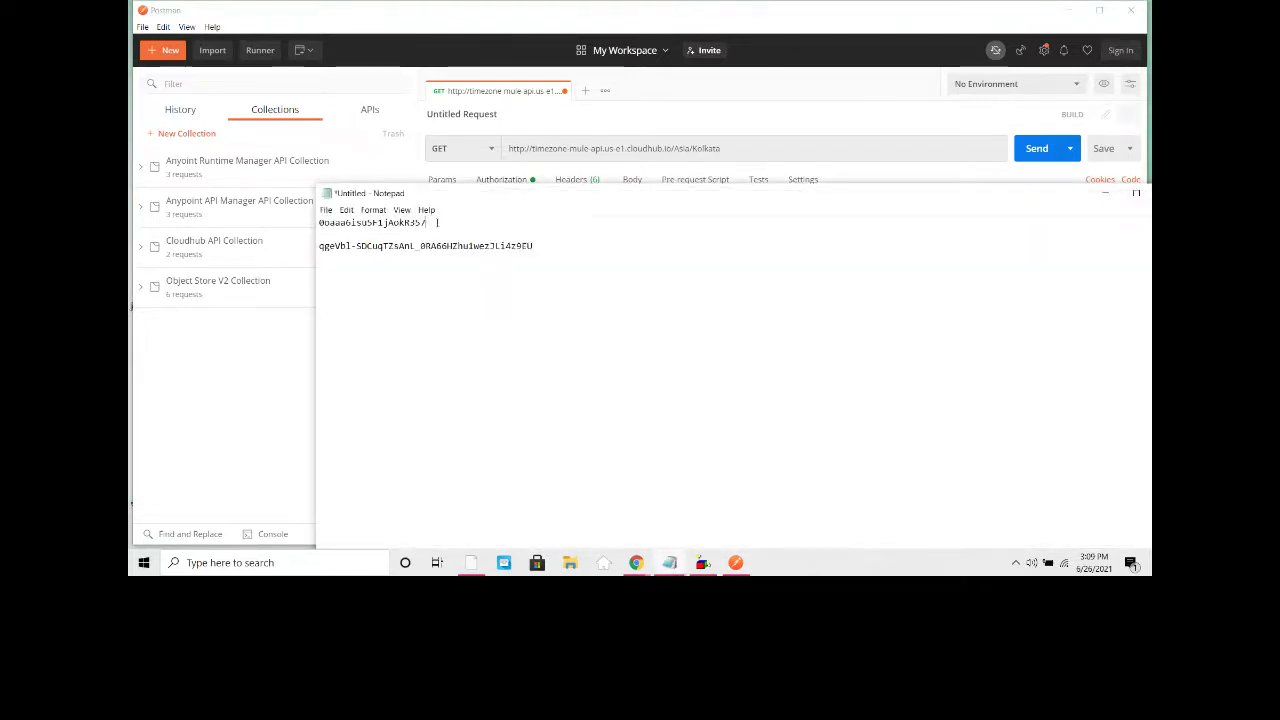
drag(437, 222, 278, 224)
key(ctrl+c)
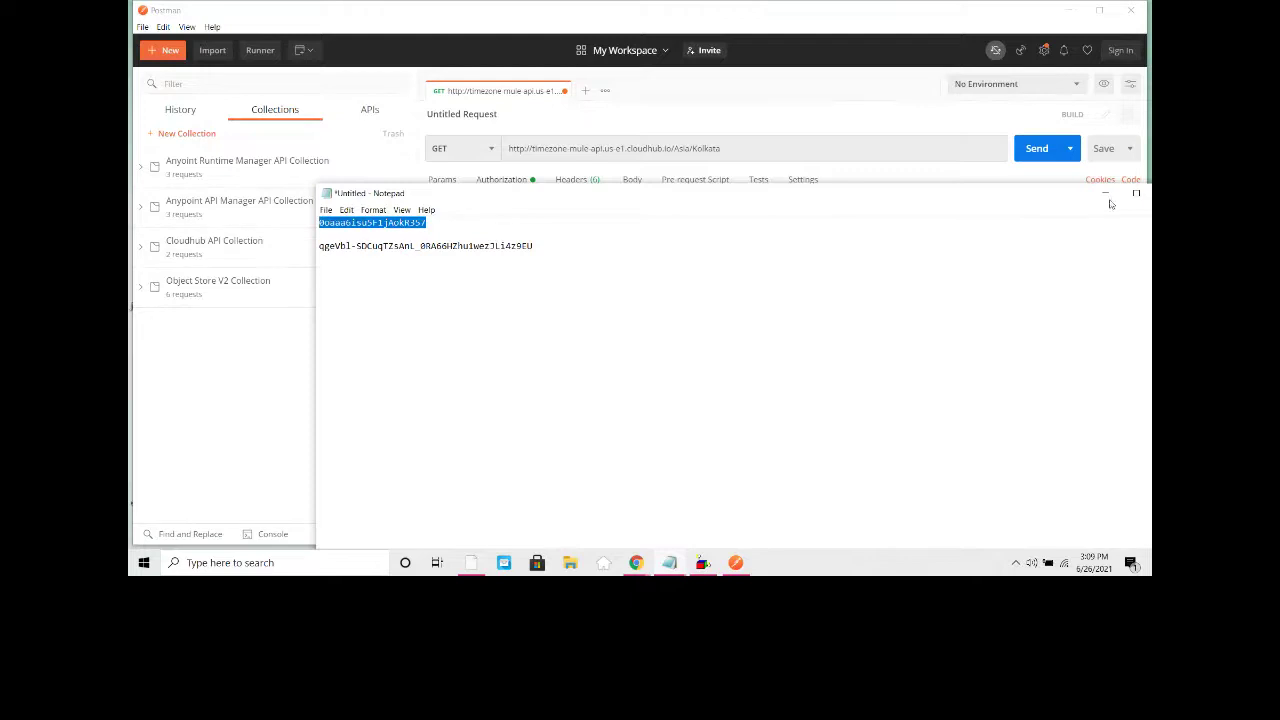
click(1105, 193)
double_click(919, 325)
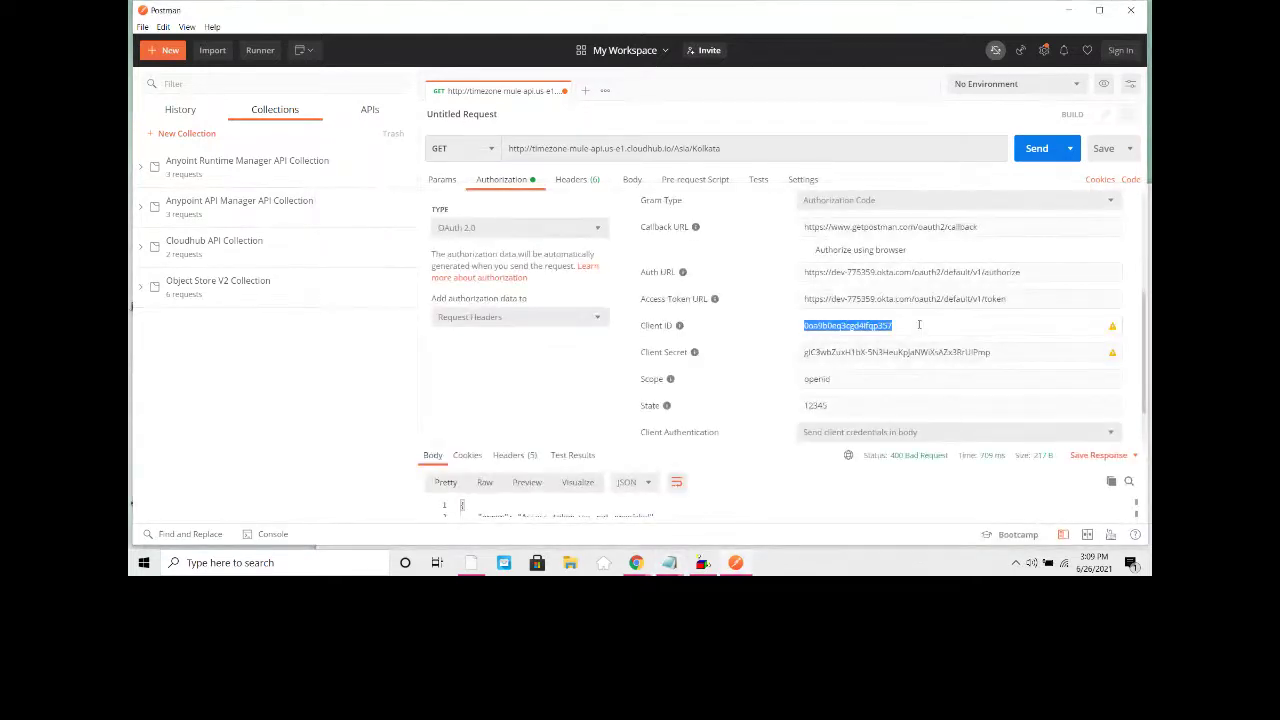
key(ctrl+v)
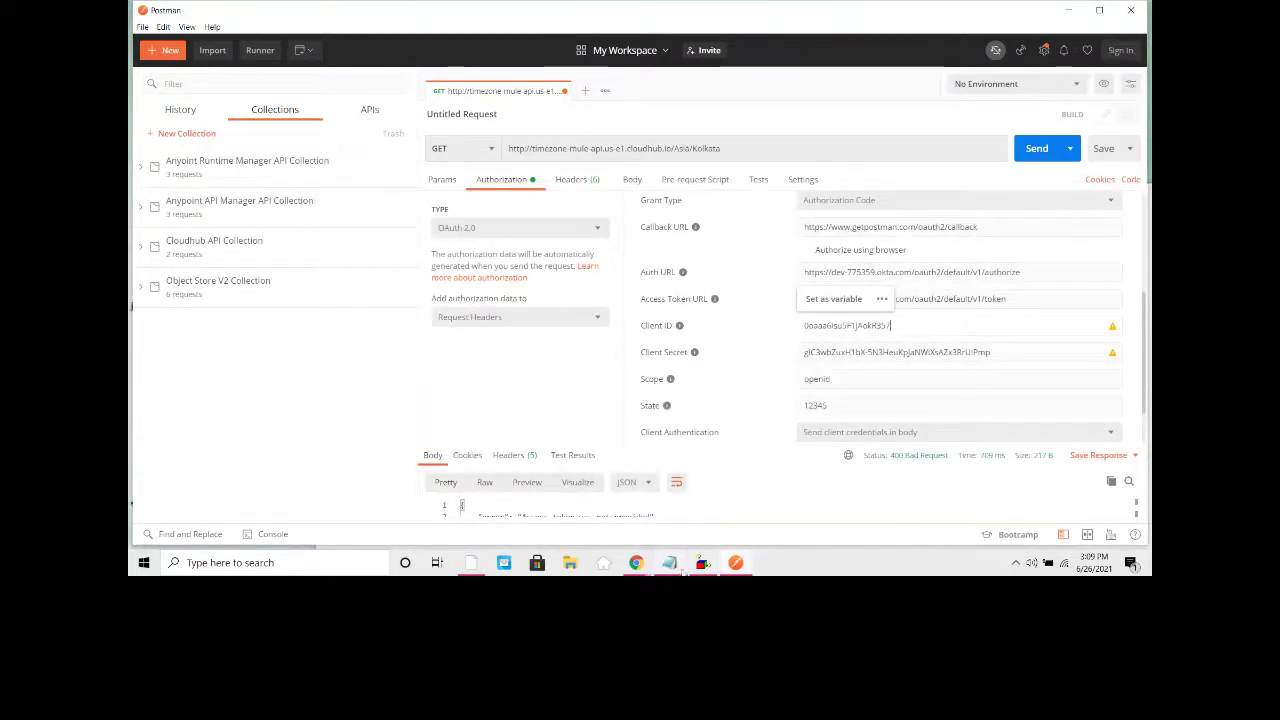
Paste the saved client secret over the existing Client Secret value
click(672, 564)
click(533, 245)
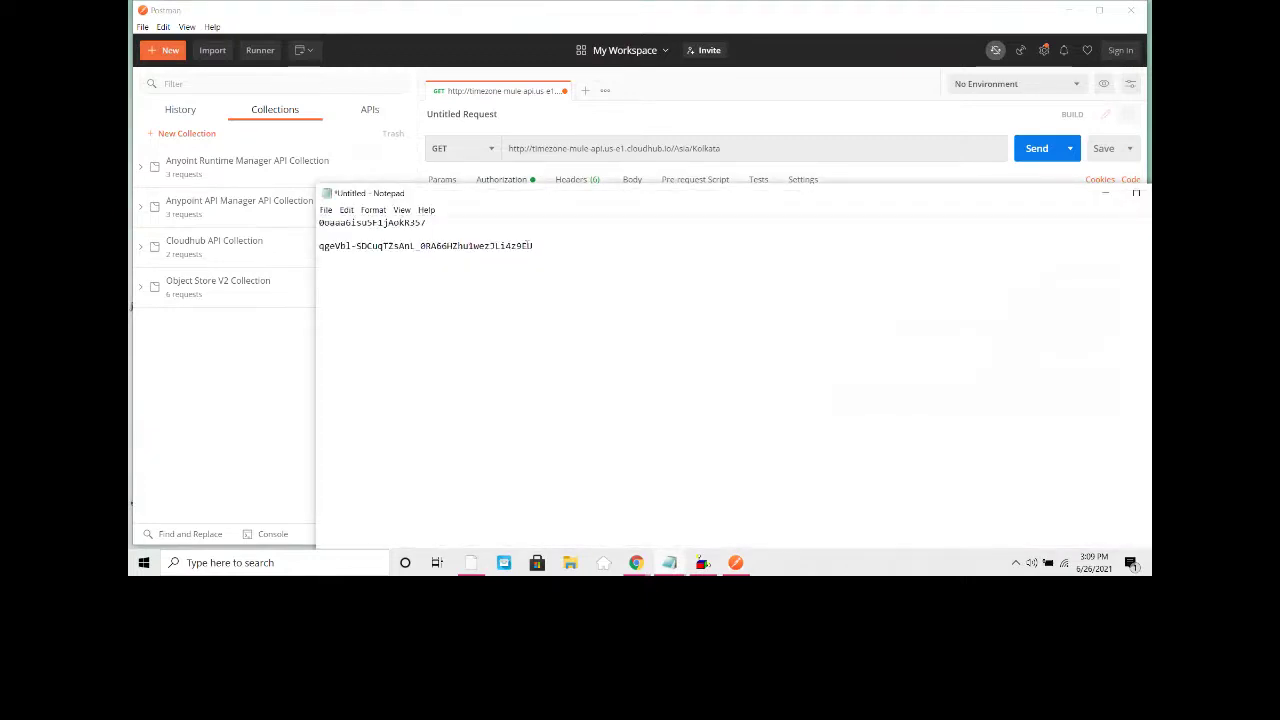
drag(533, 245, 318, 245)
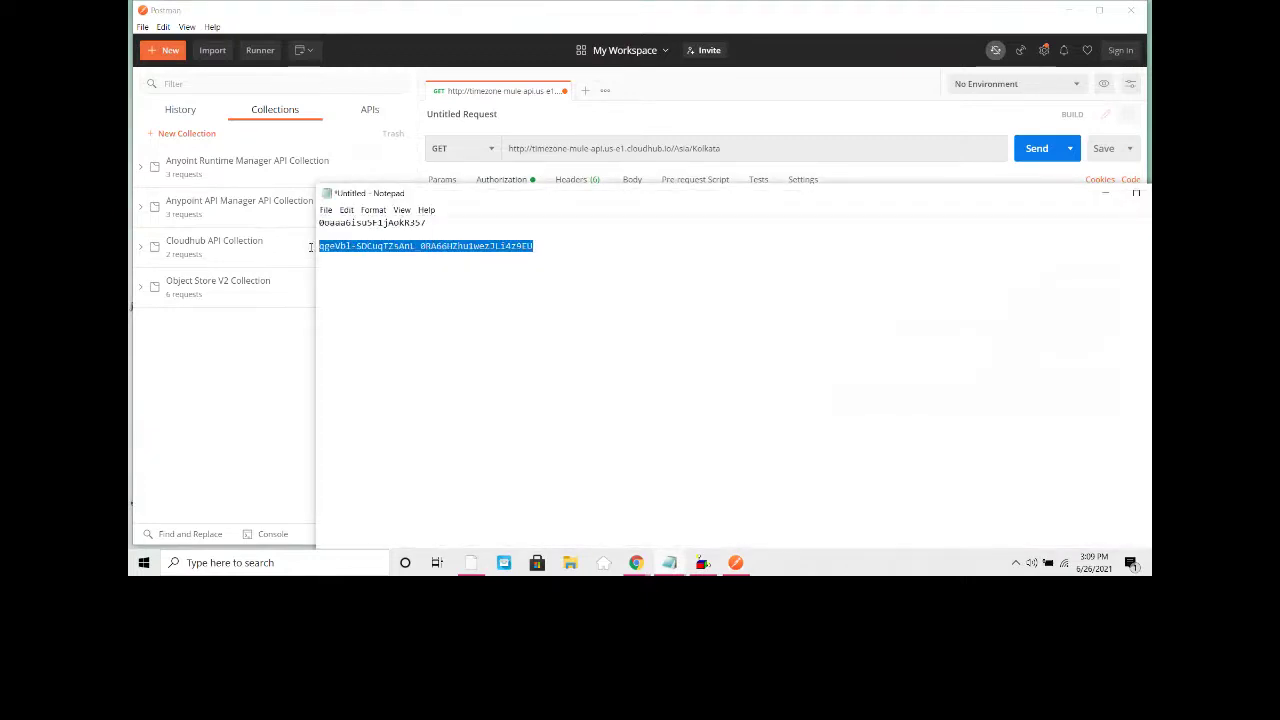
click(1105, 193)
triple_click(1022, 352)
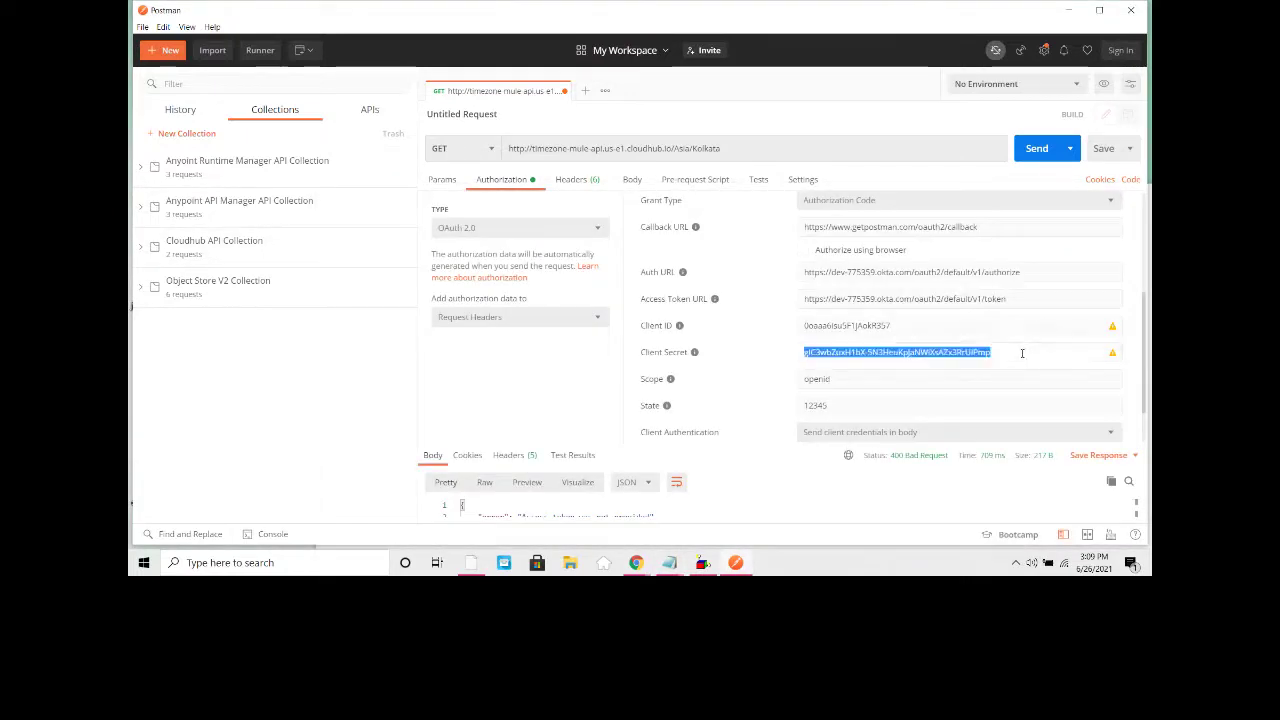
key(ctrl+v)
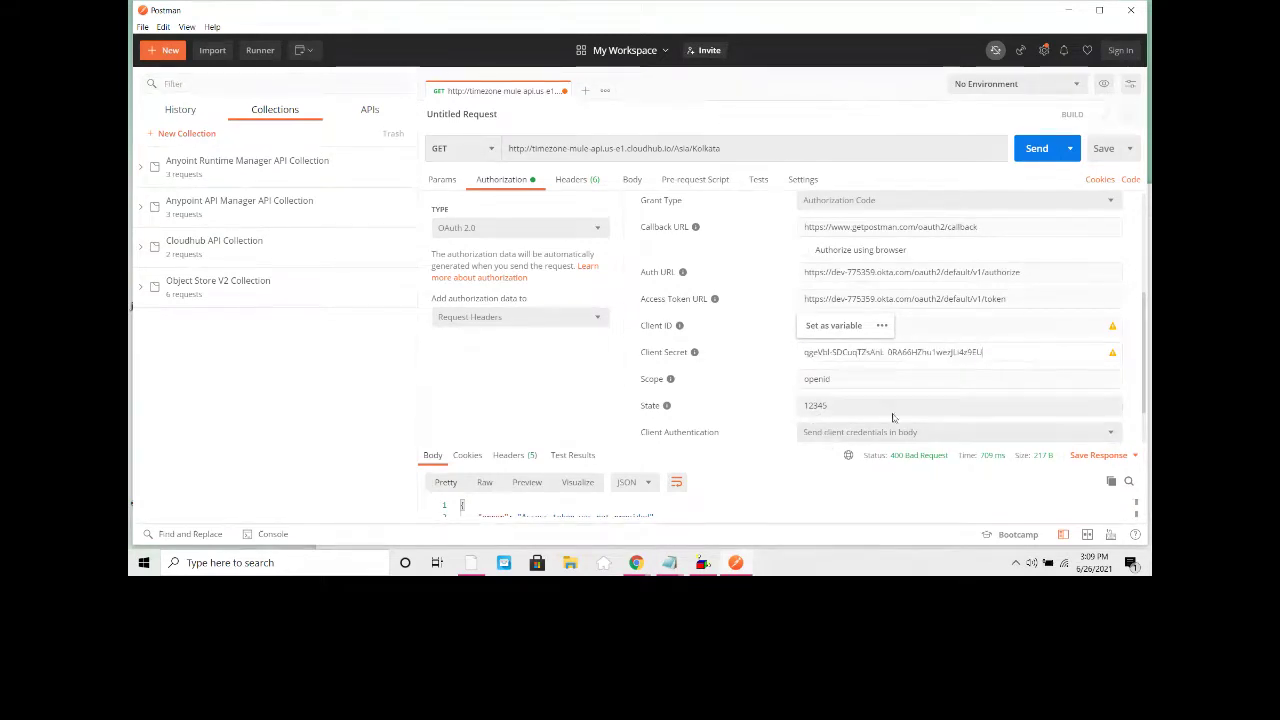
scroll(830, 435, down, 1)
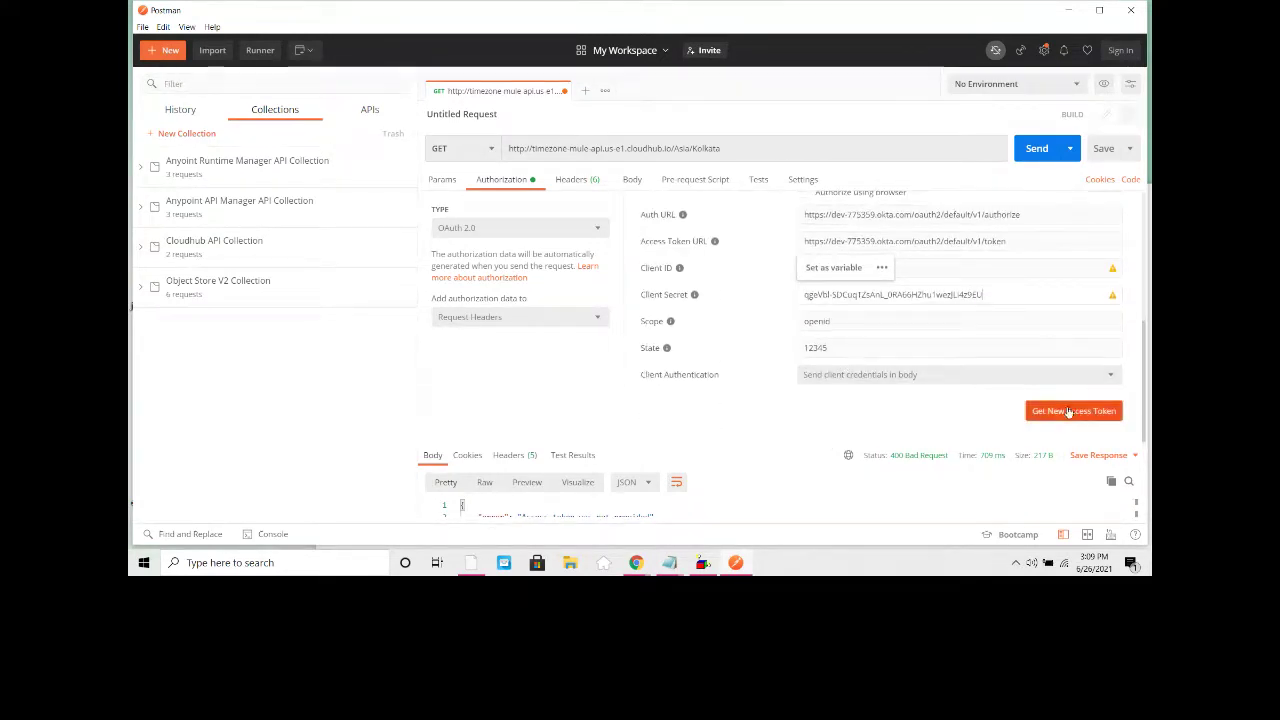
Request a new access token and sign in to Okta with the account's e-mail and password
click(1070, 413)
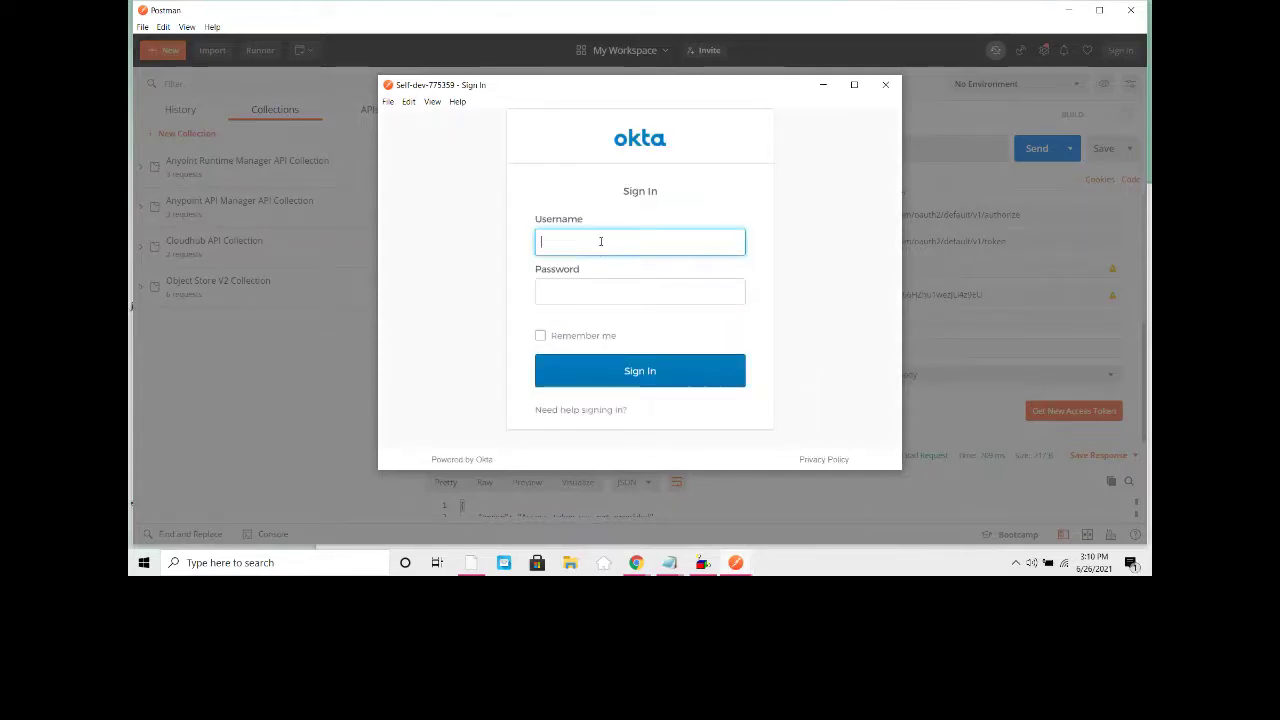
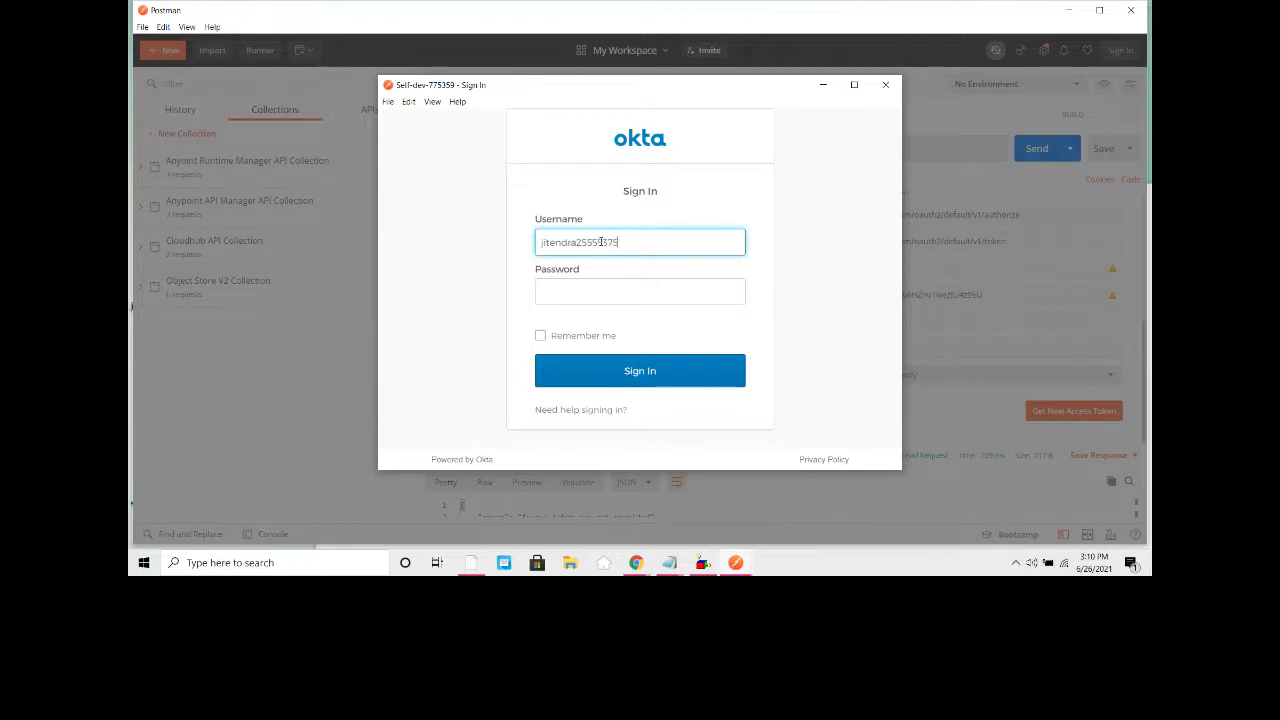
key(Tab)
text(•••••••••••)
click(657, 371)
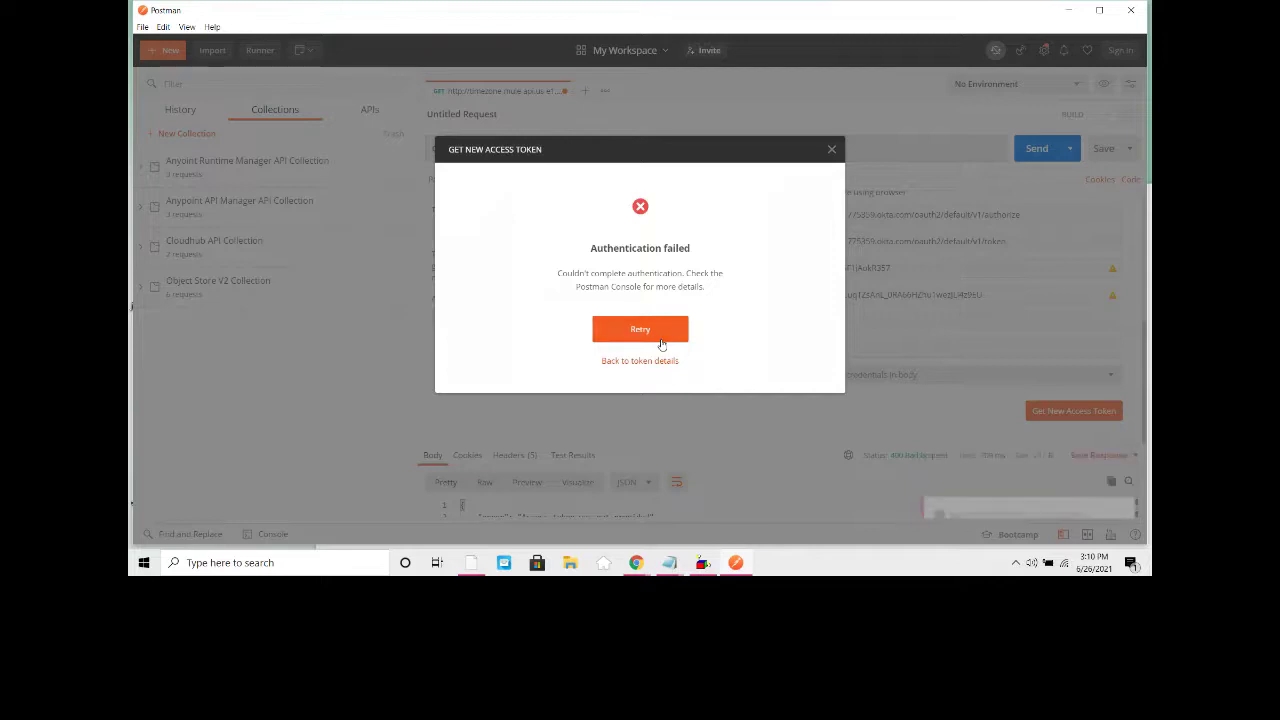
Keep Client Authentication on sending credentials in the body and retry the token request, which fails again
click(831, 147)
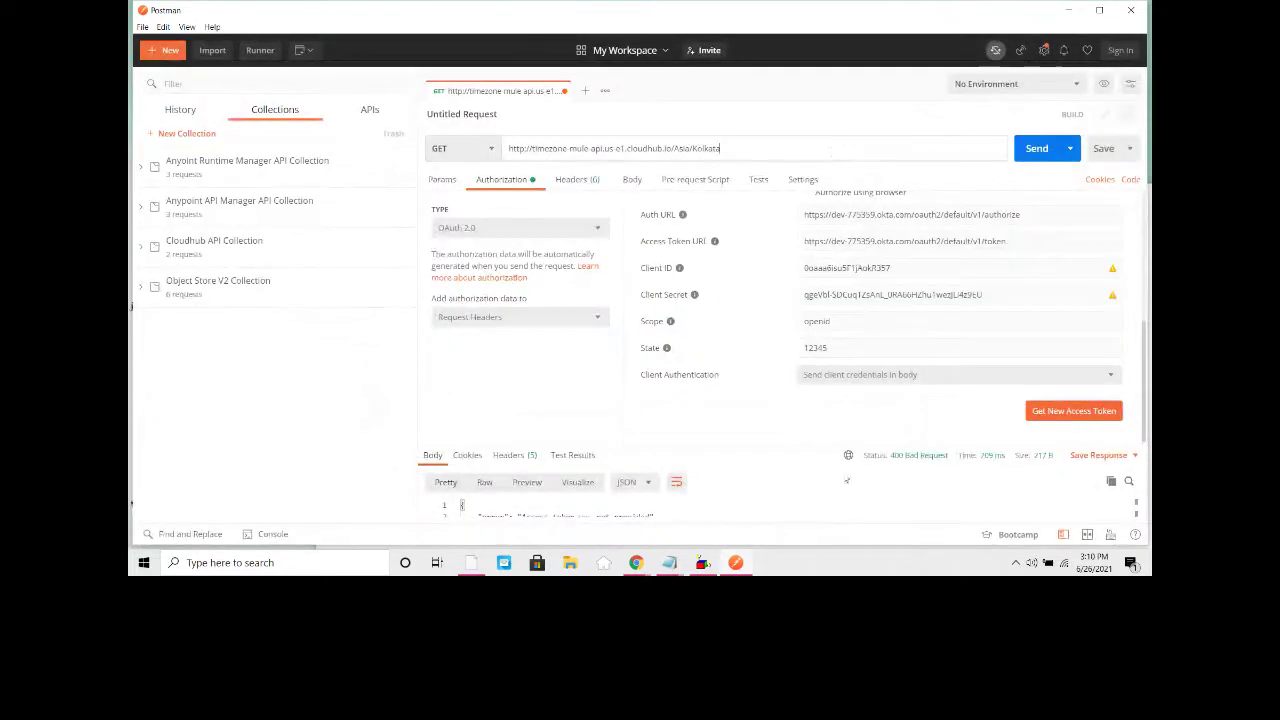
click(869, 378)
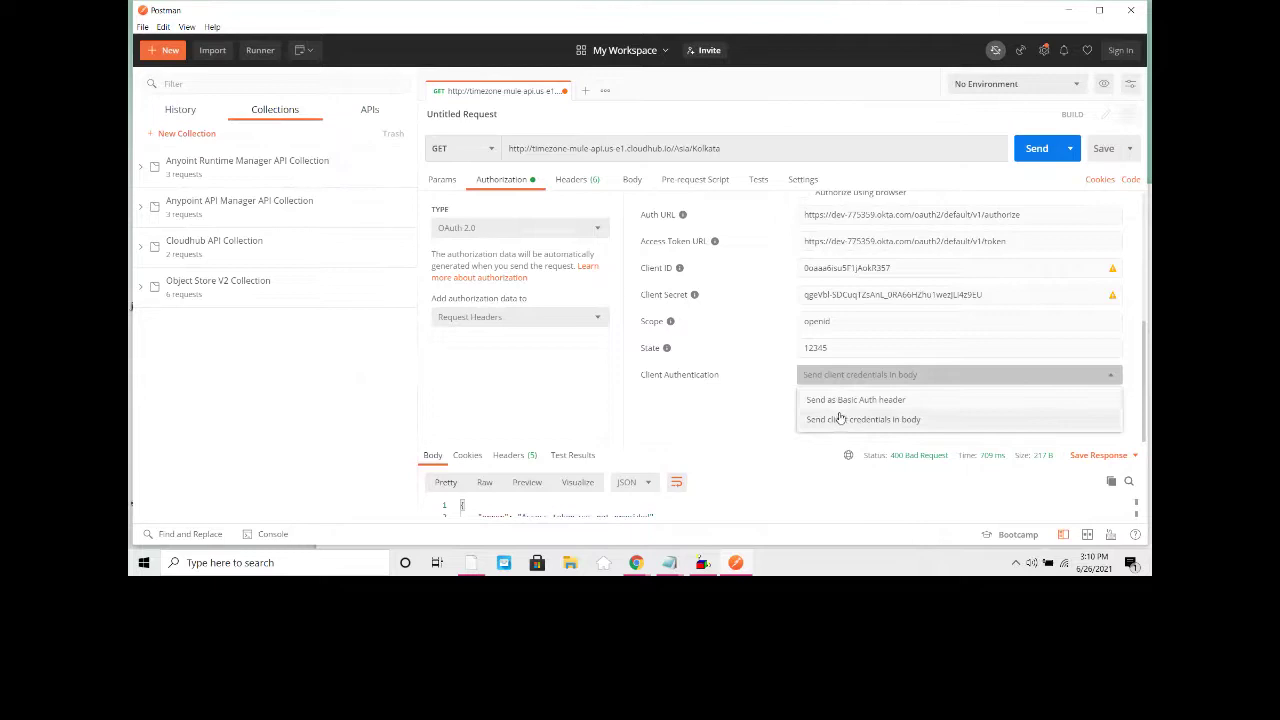
click(843, 421)
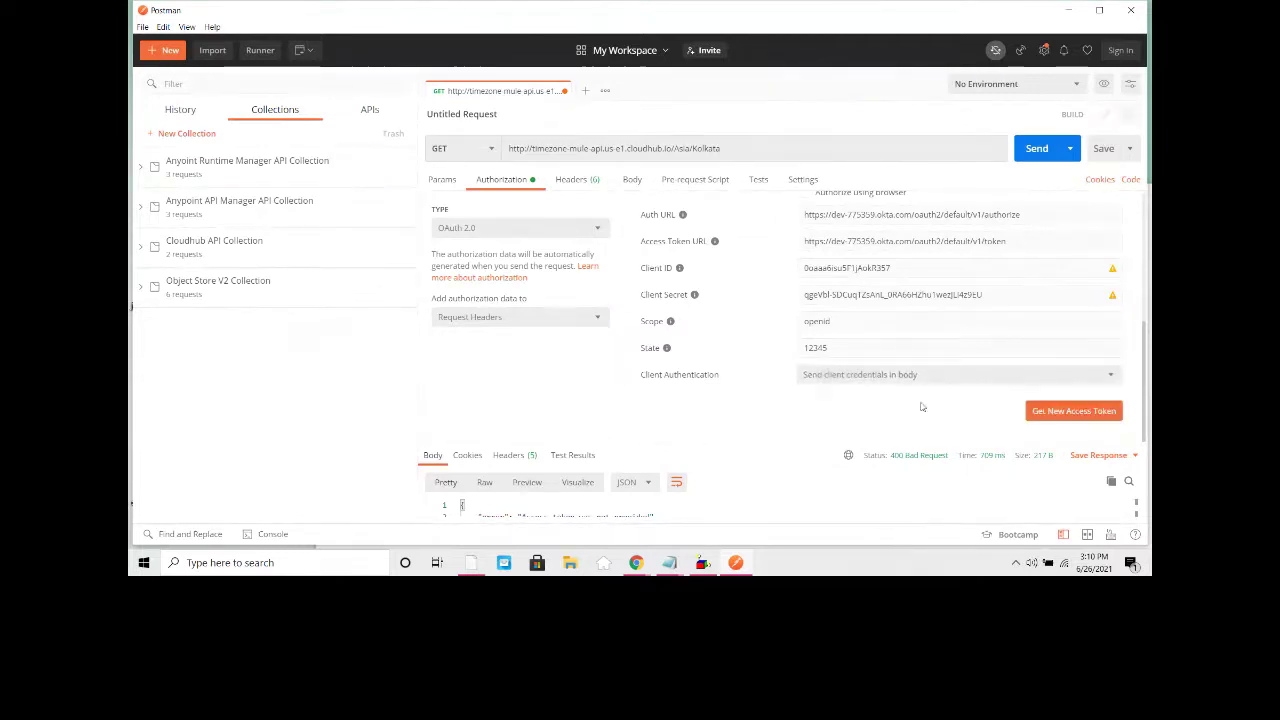
click(1047, 421)
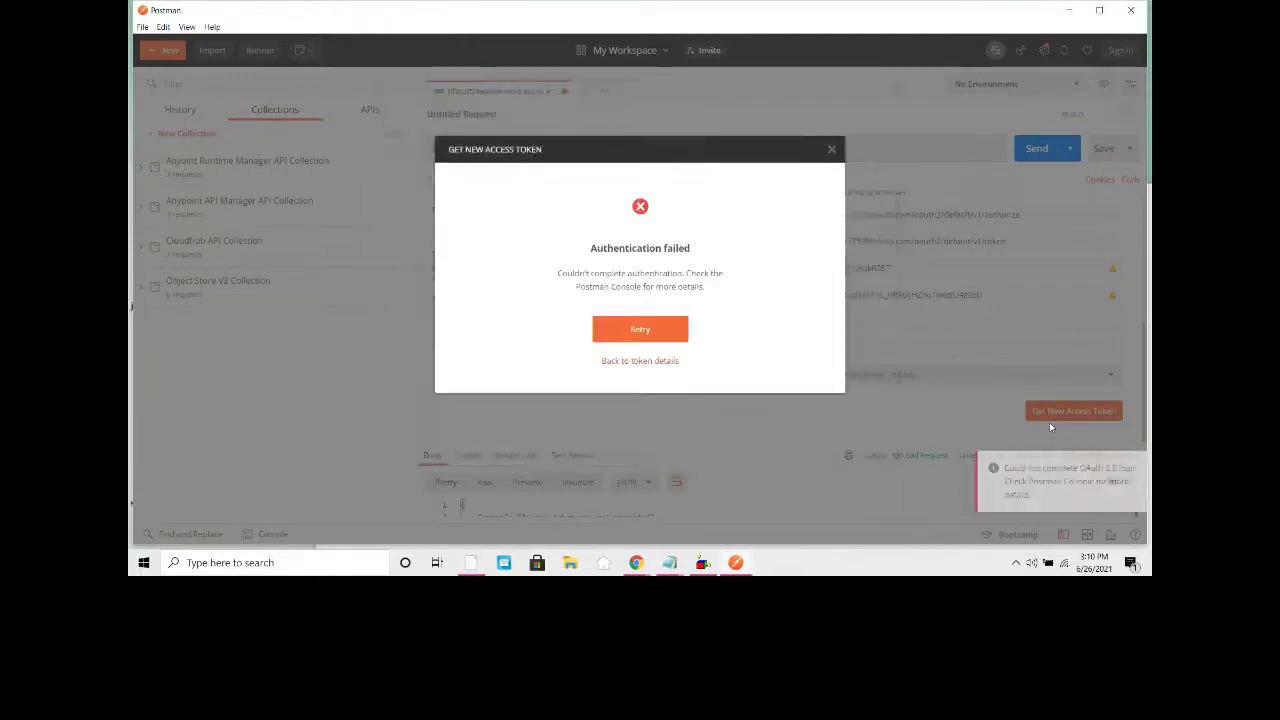
drag(627, 366, 835, 154)
click(833, 150)
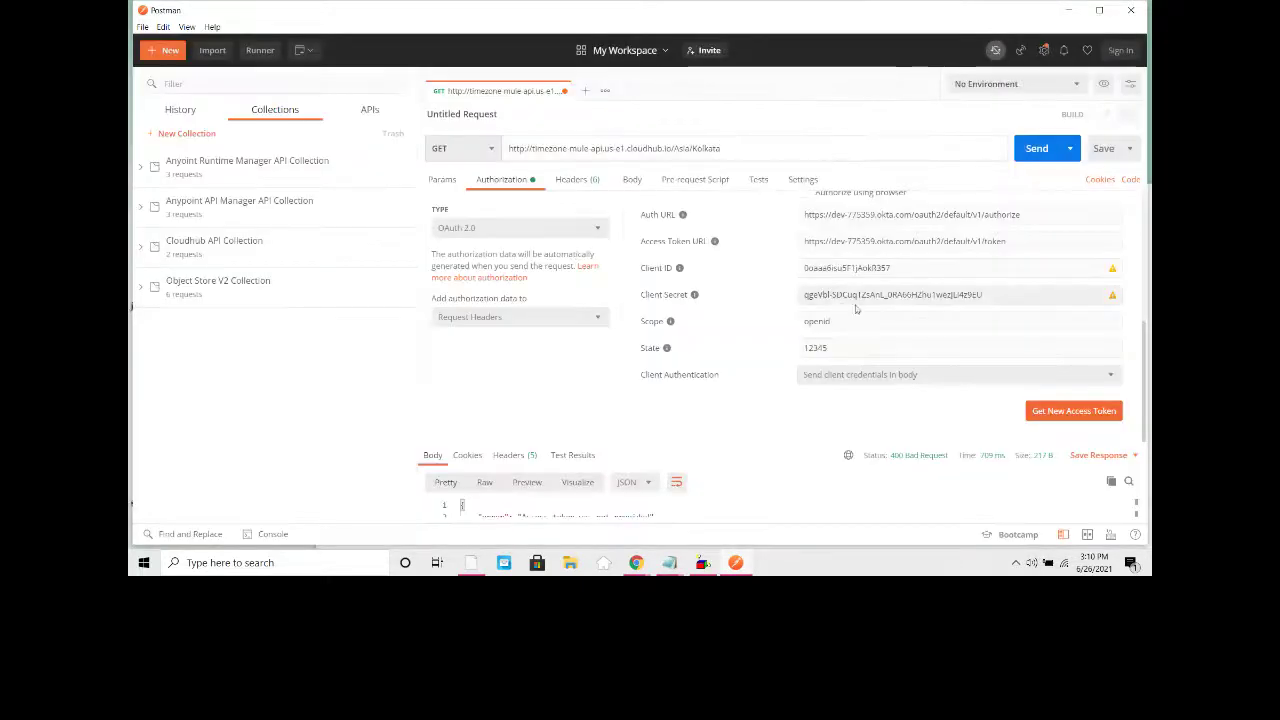
Change the Scope from openid to mulescope and retry getting a token
drag(845, 321, 751, 329)
text(mules)
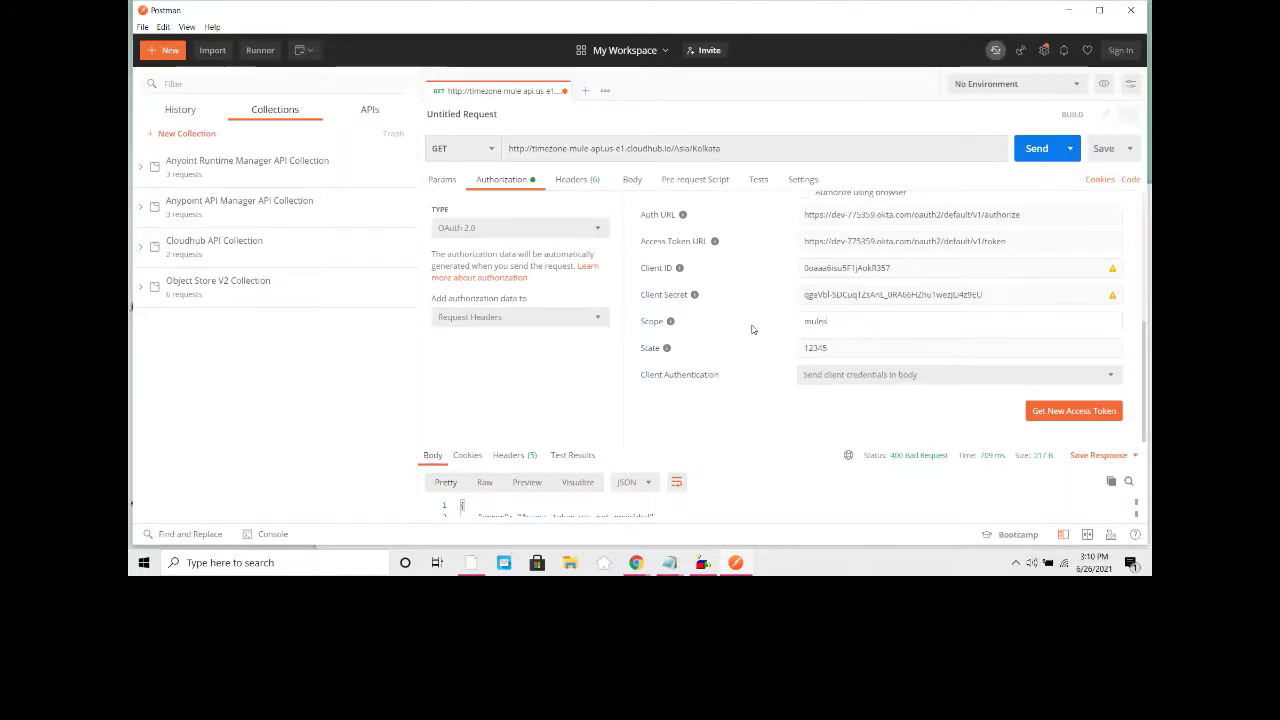
text(cope)
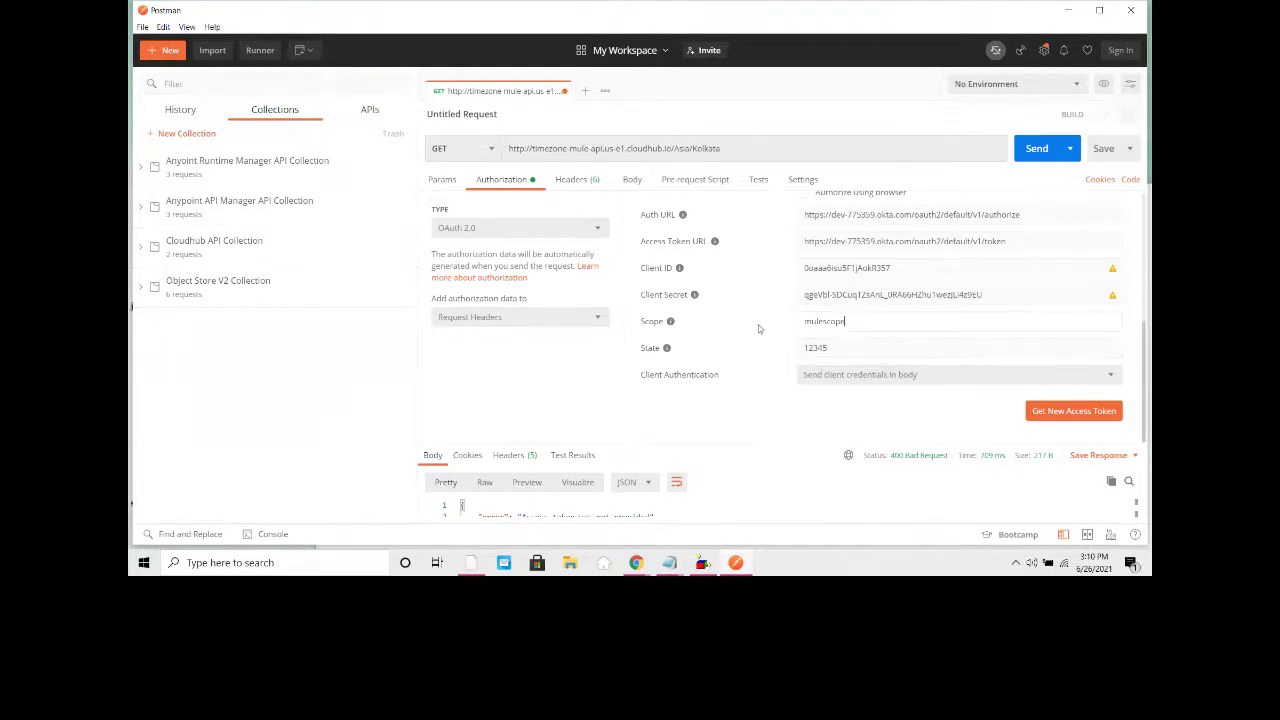
click(1080, 418)
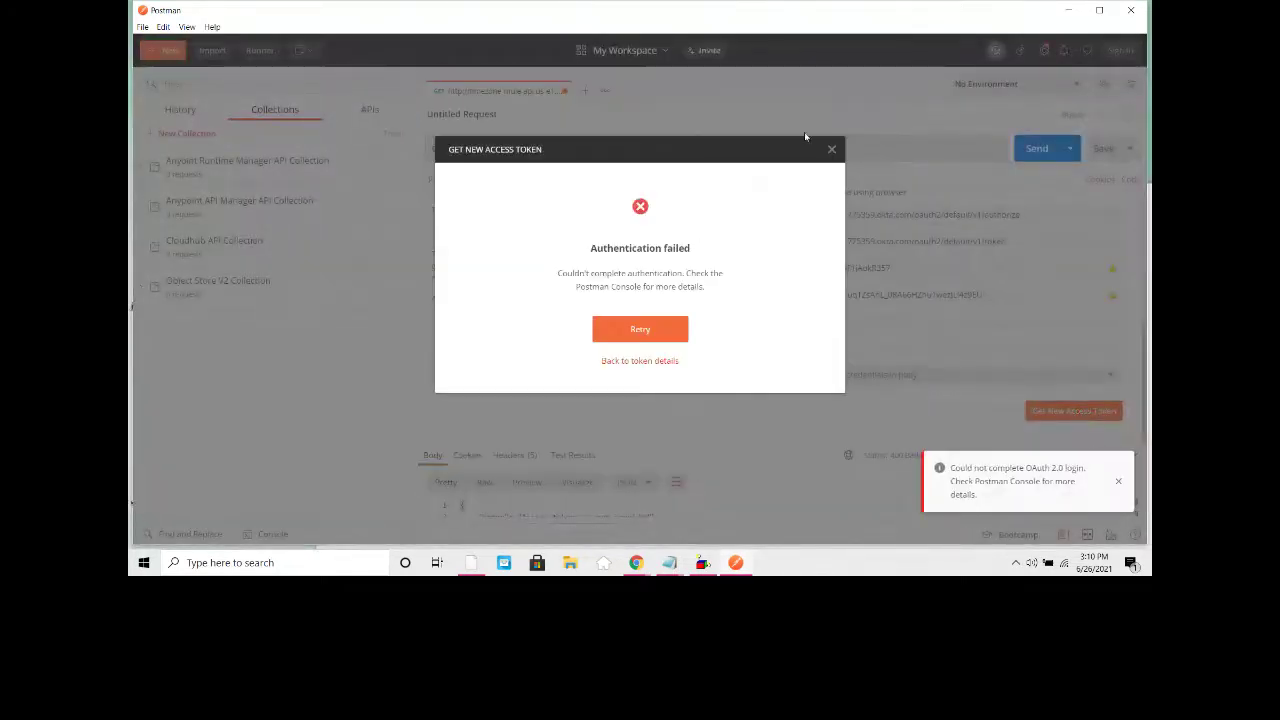
click(831, 150)
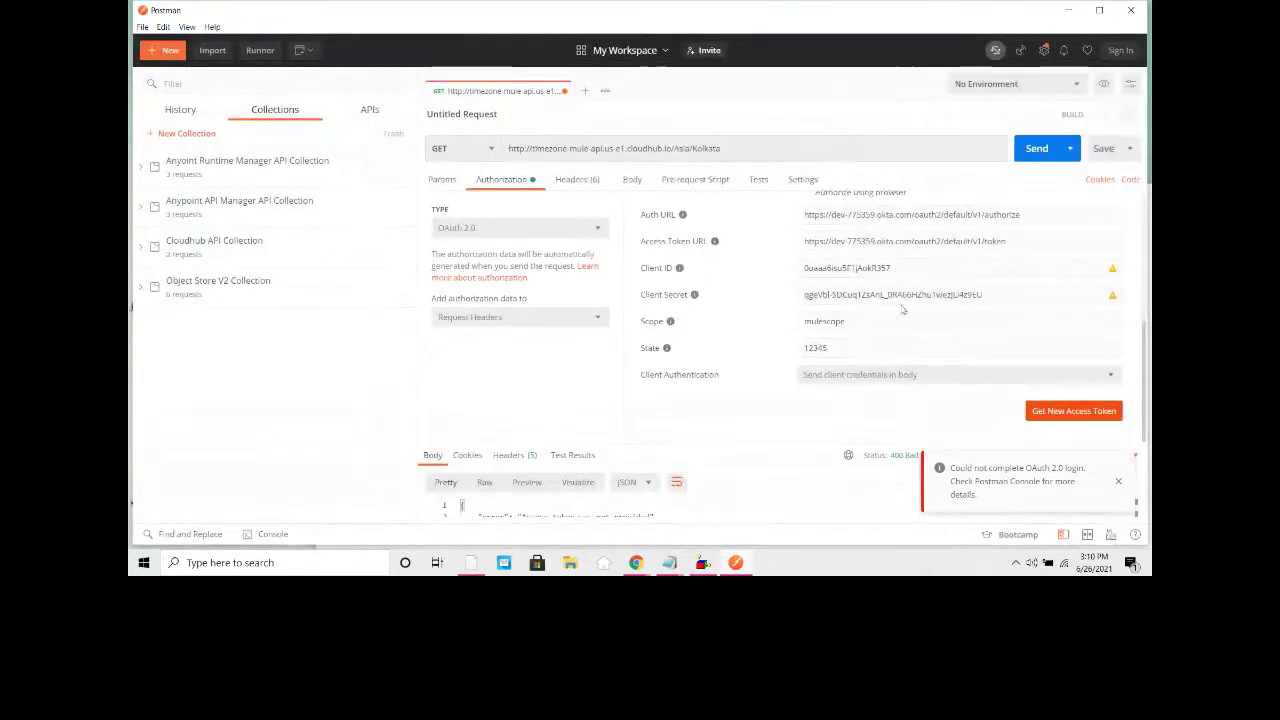
scroll(978, 387, up, 2)
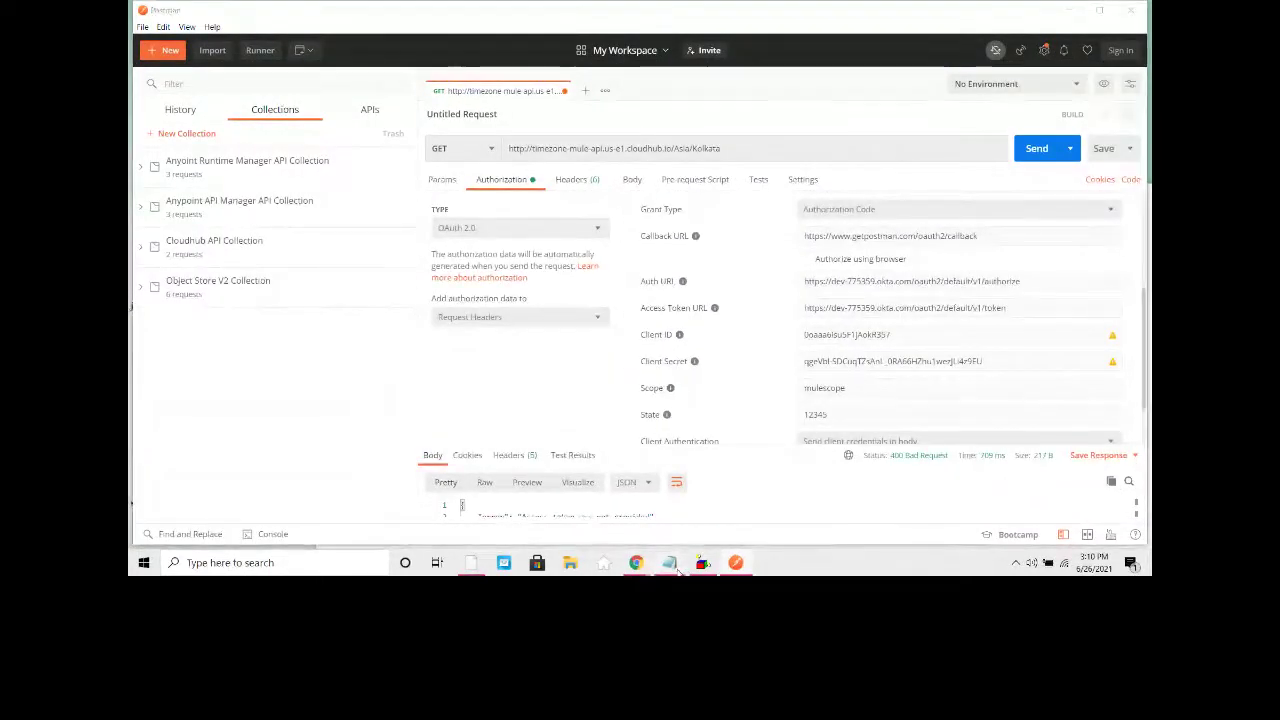
Check the saved credentials, then go back to the Okta Applications list
key(alt+Tab)
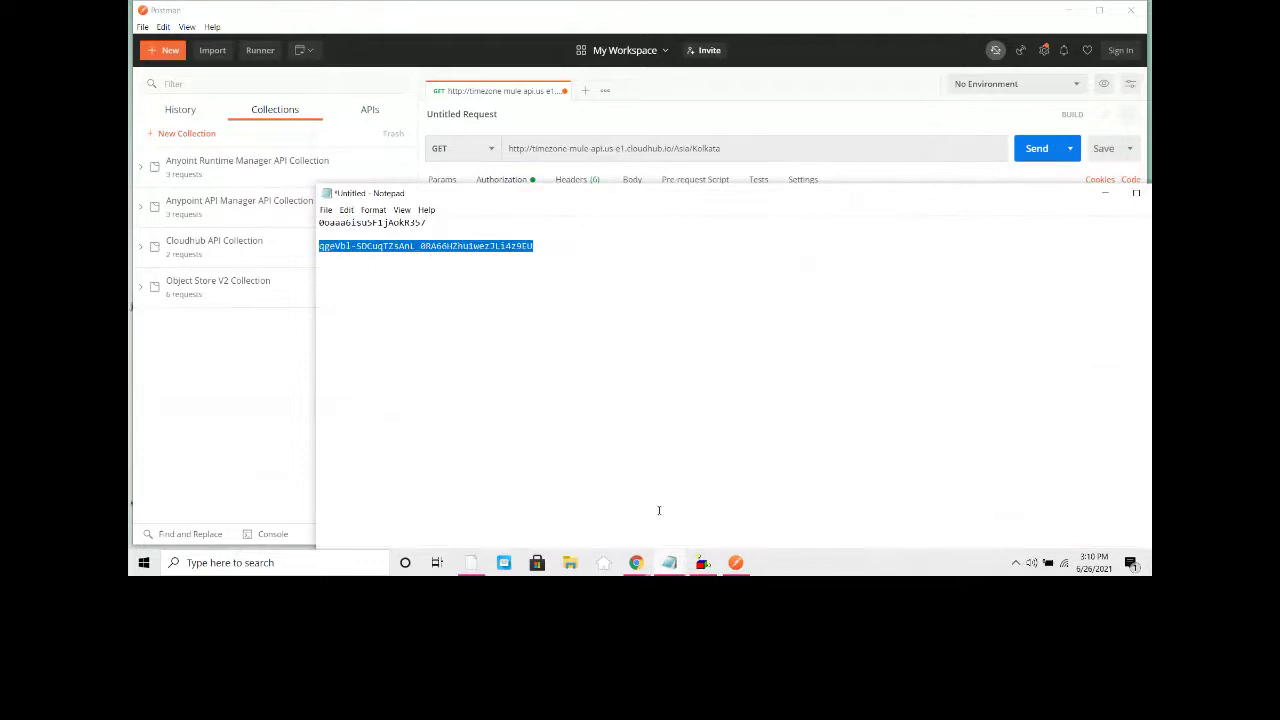
click(240, 434)
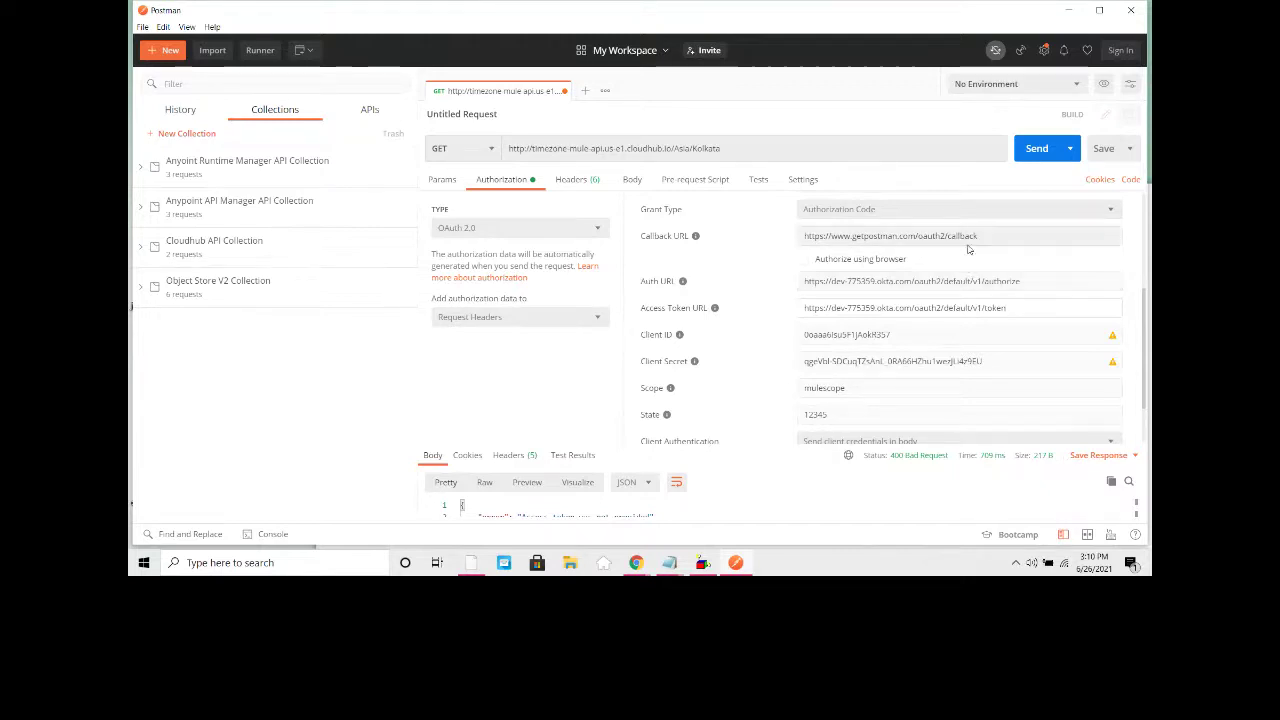
mouse_move(636, 562)
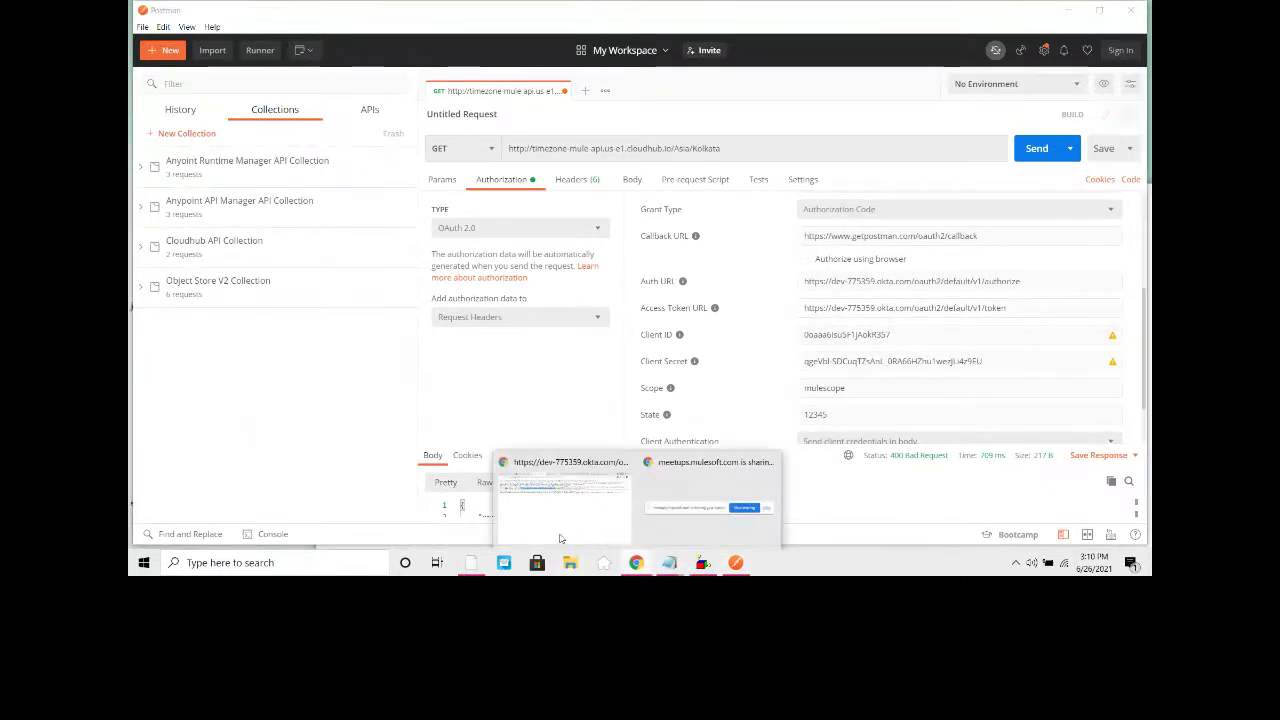
click(527, 517)
click(310, 11)
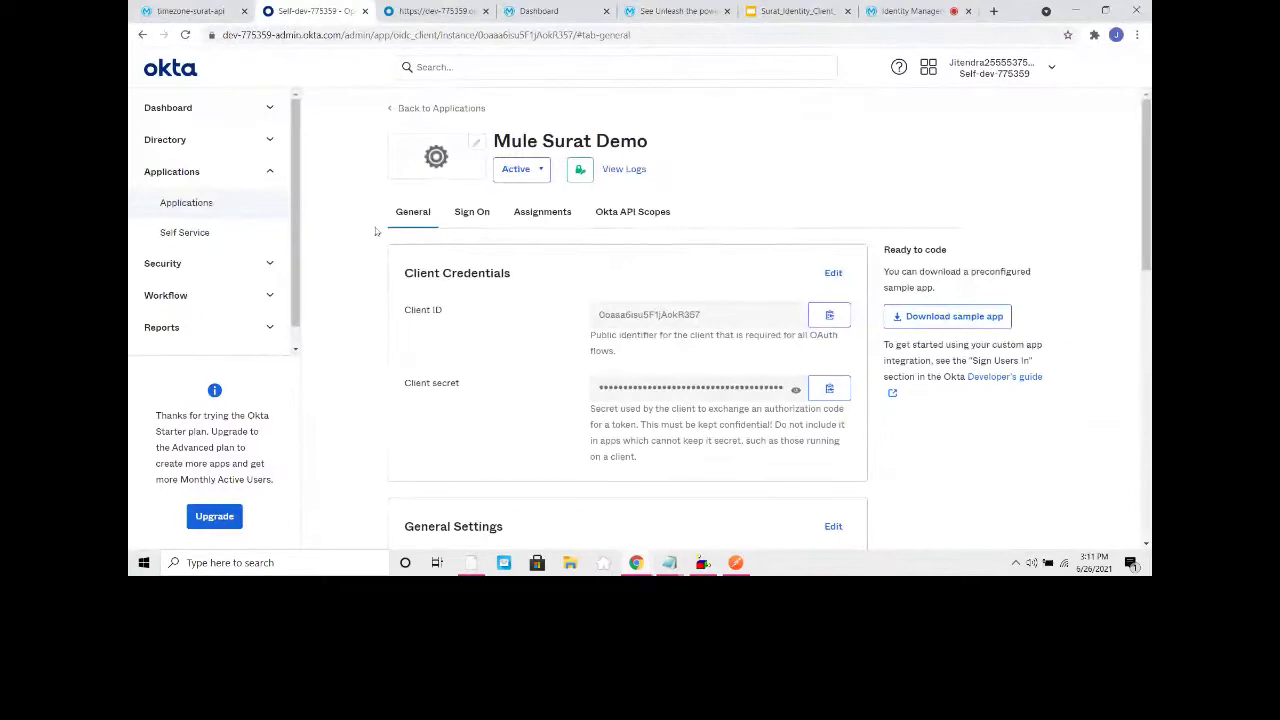
click(446, 109)
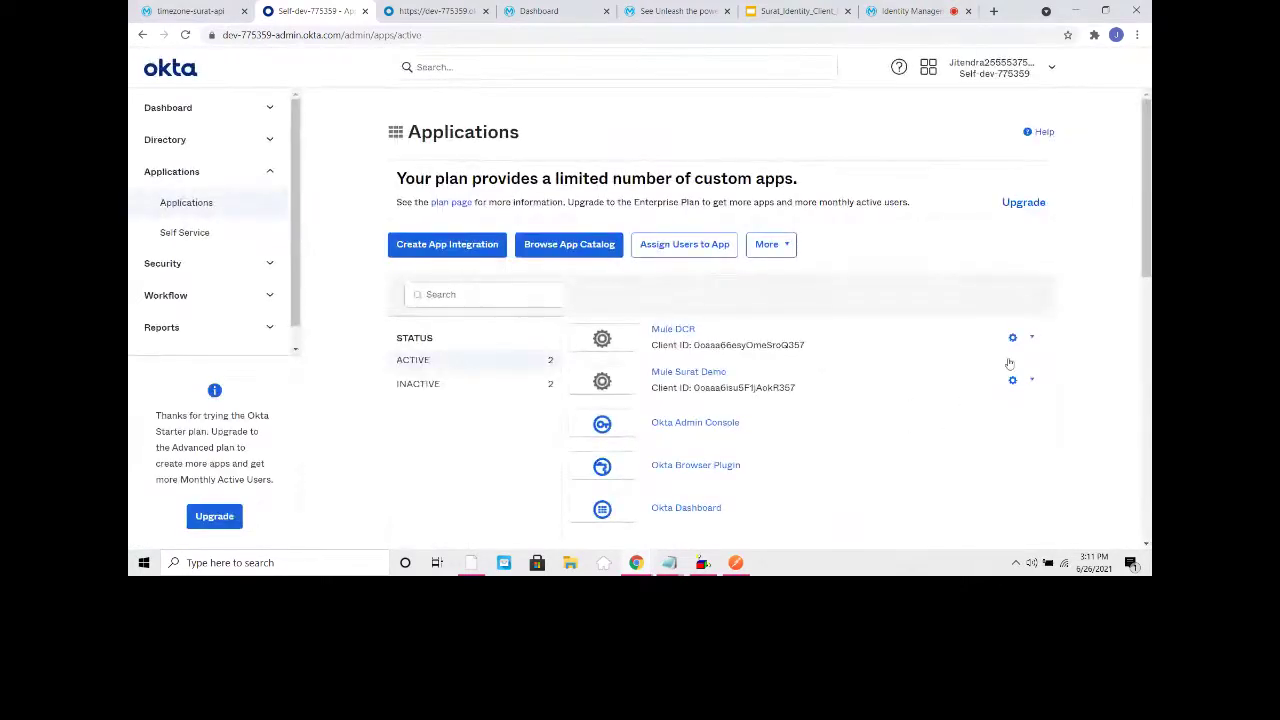
Assign the Mule Surat Demo app to the Everyone group
click(1031, 380)
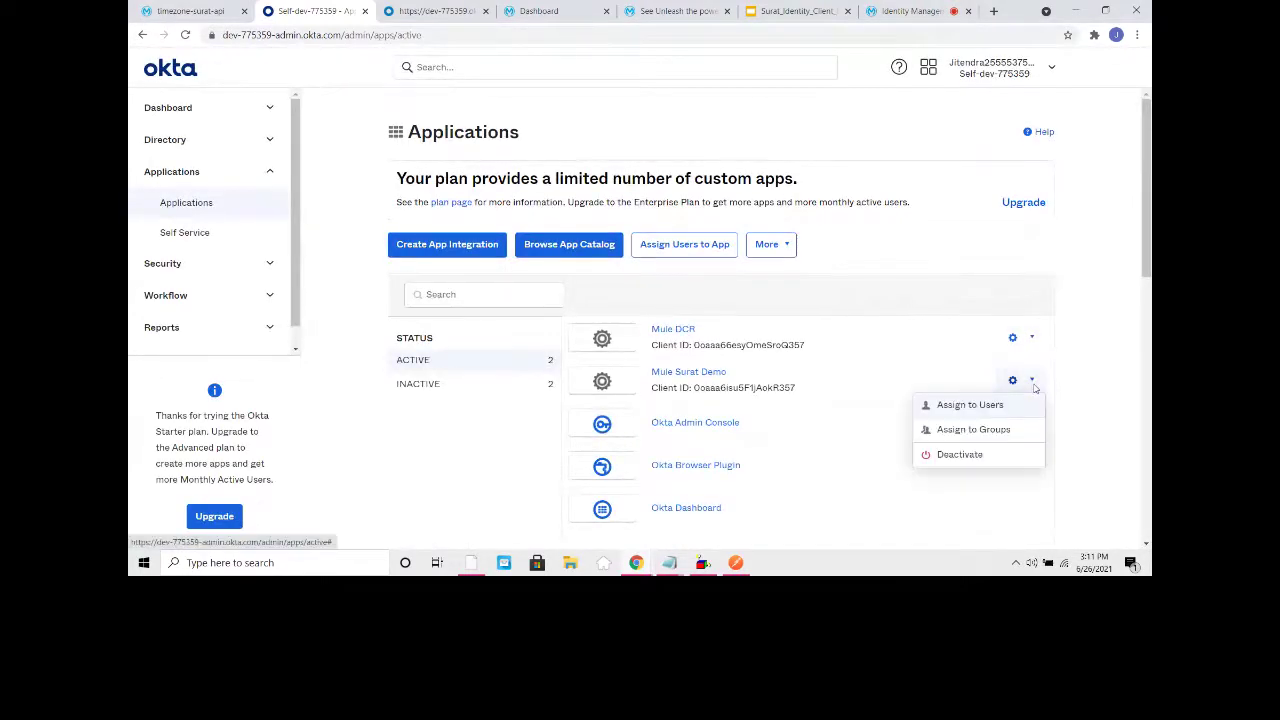
click(993, 431)
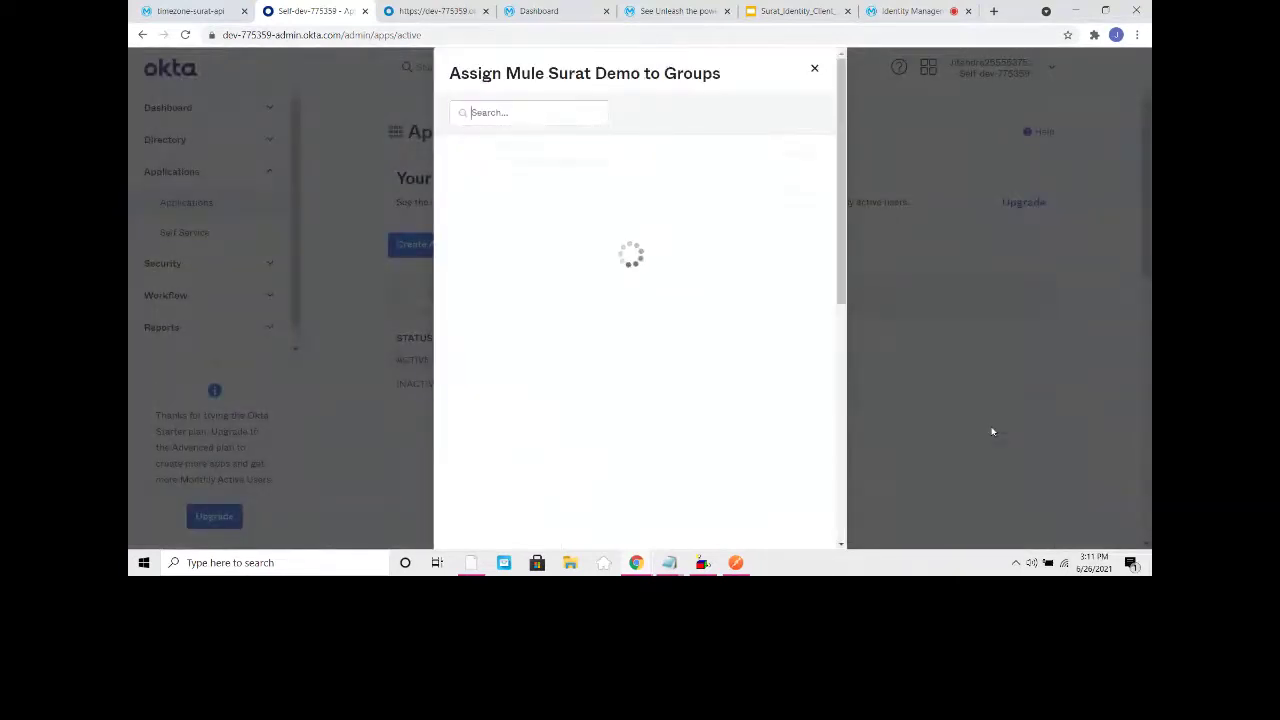
click(796, 155)
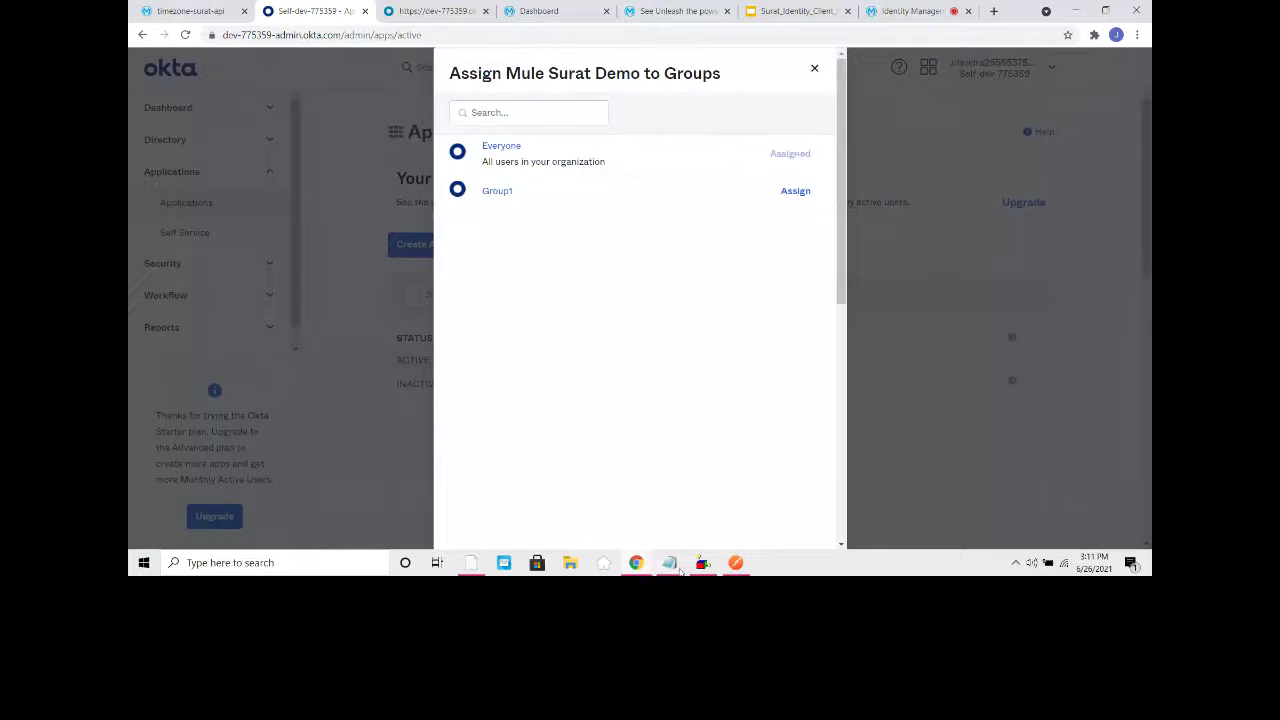
click(736, 563)
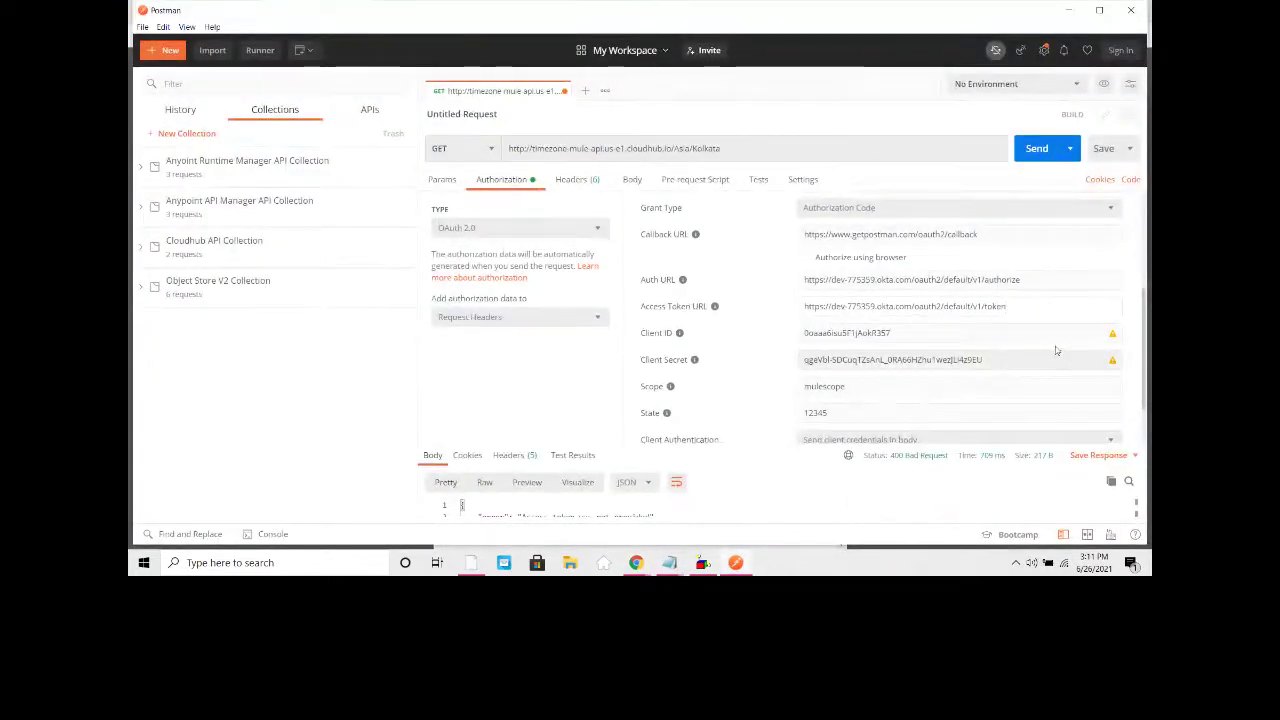
Get a new Okta token, apply it, and send the timezone GET for a 200 OK
scroll(1055, 350, down, 2)
click(1048, 415)
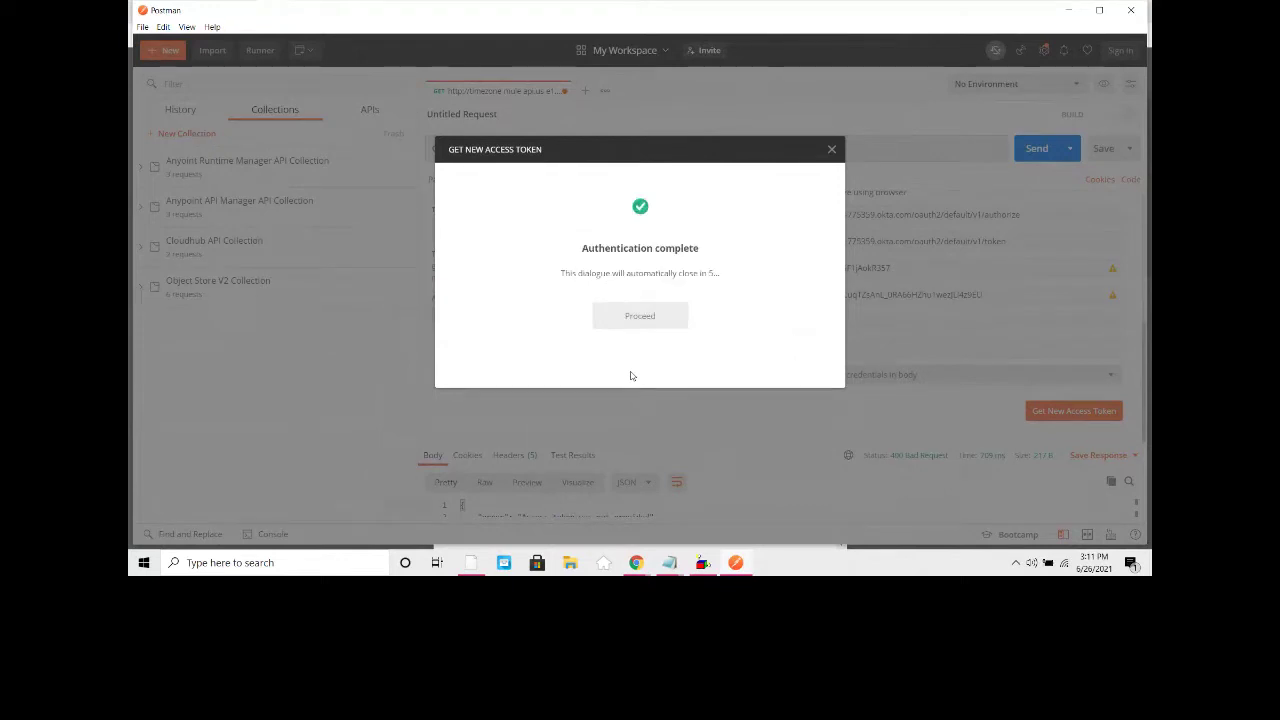
click(632, 318)
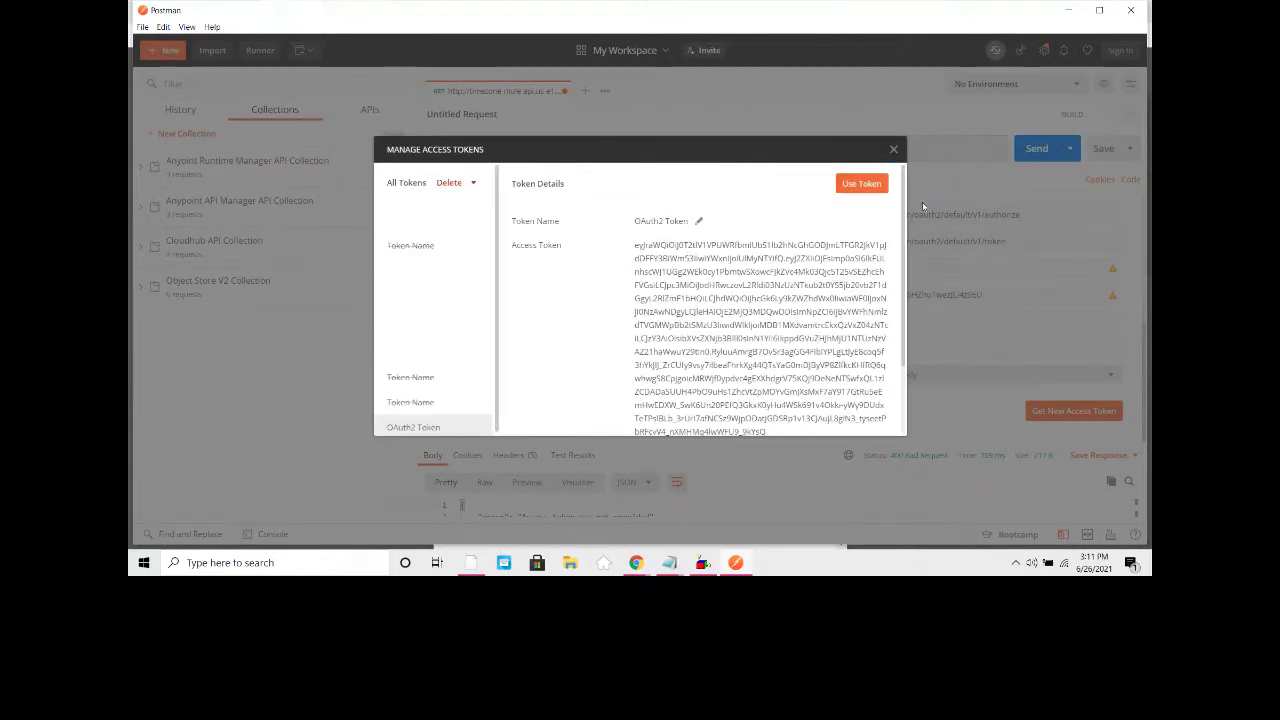
click(856, 187)
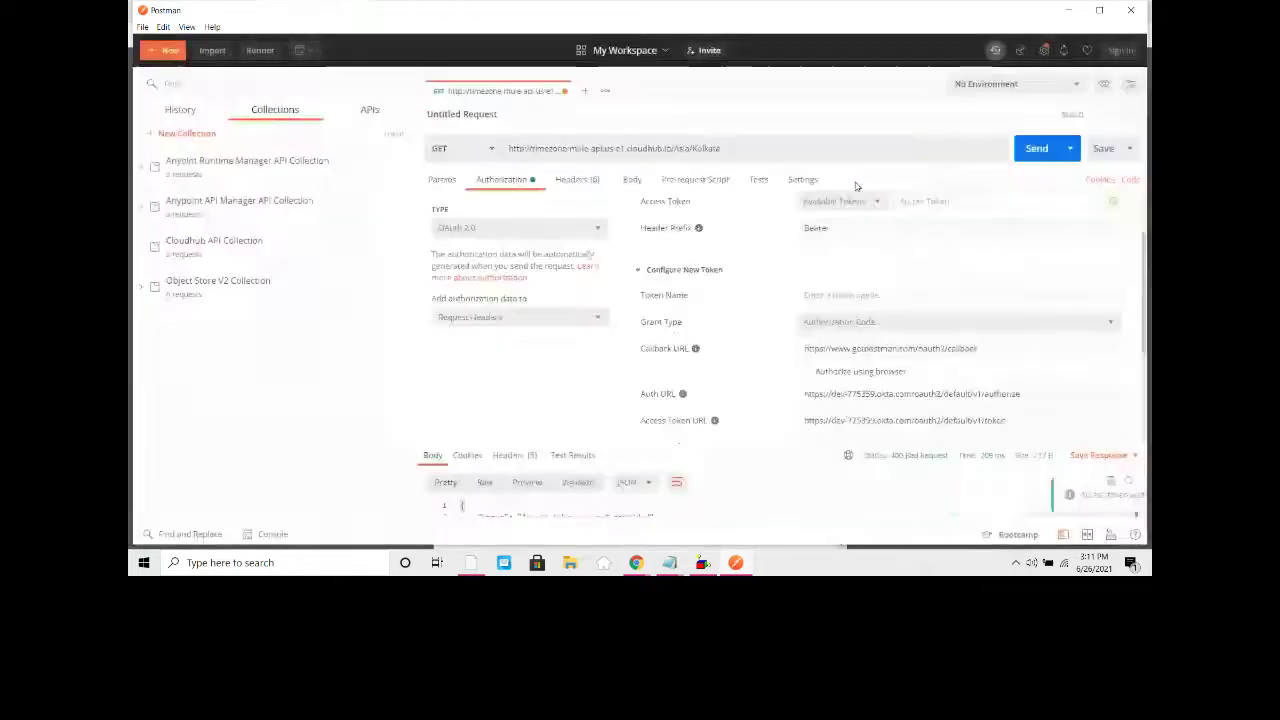
click(1040, 150)
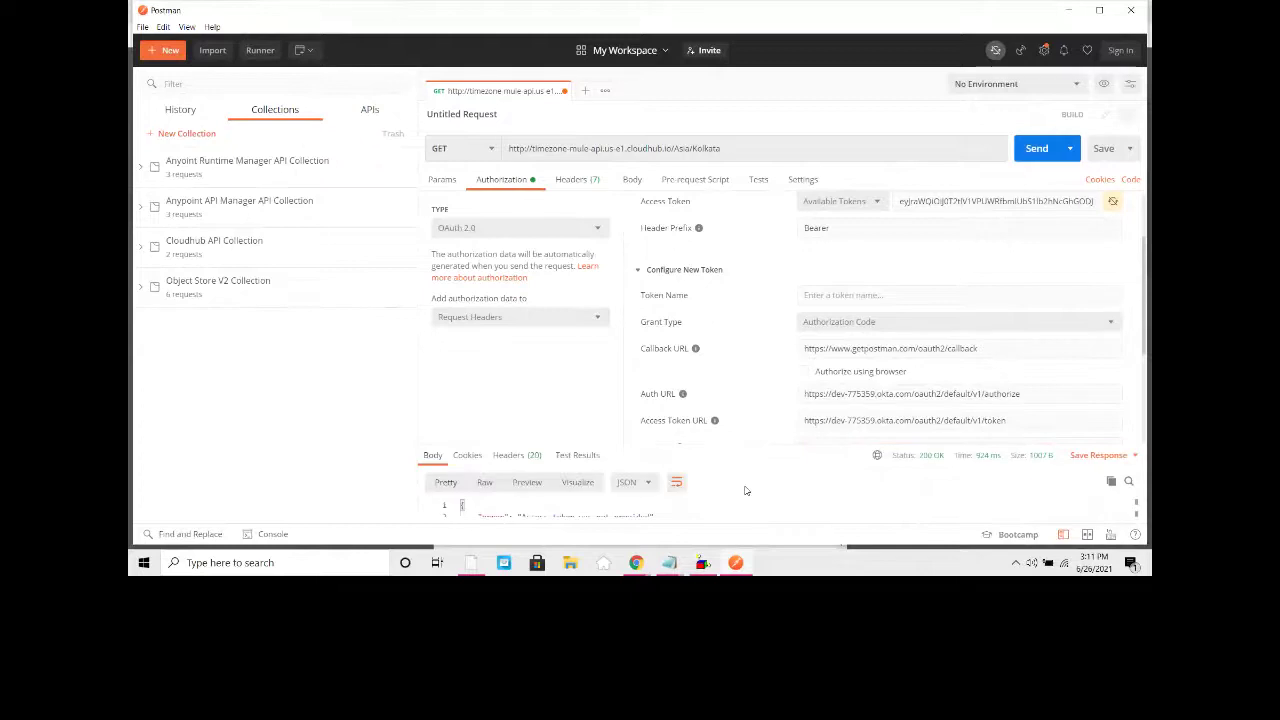
drag(733, 418, 733, 316)
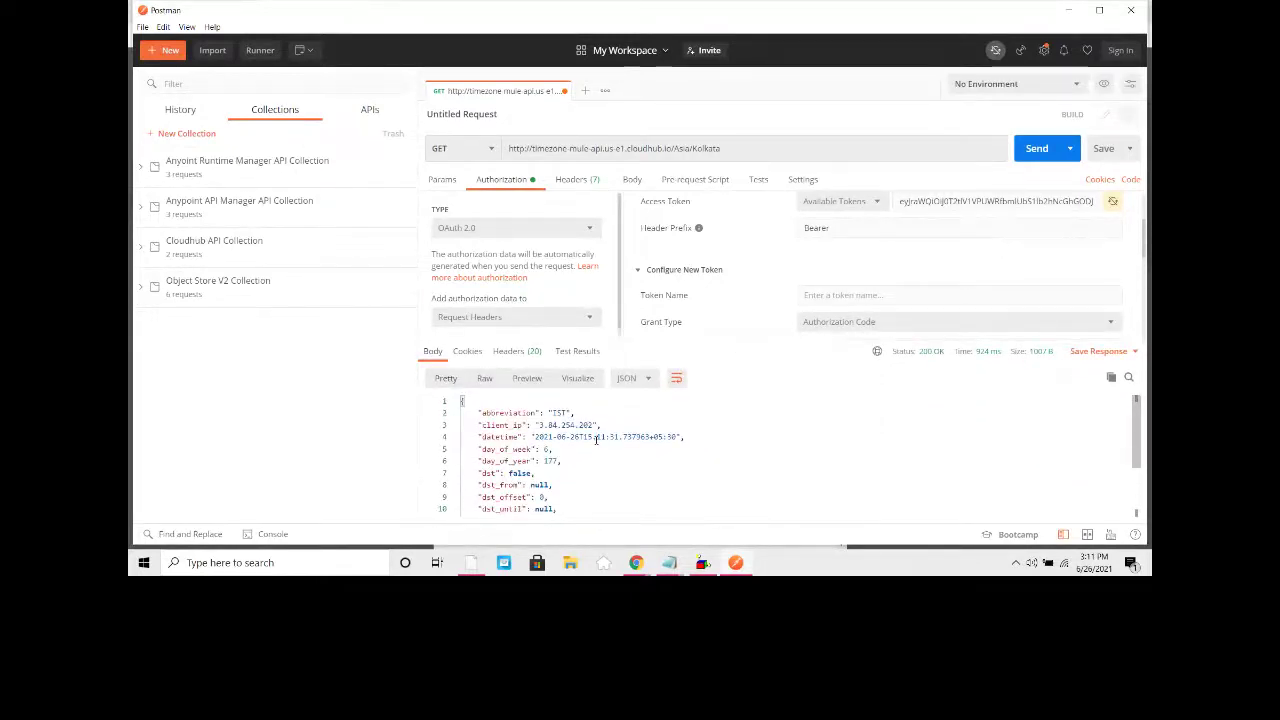
scroll(597, 440, down, 3)
drag(757, 351, 757, 457)
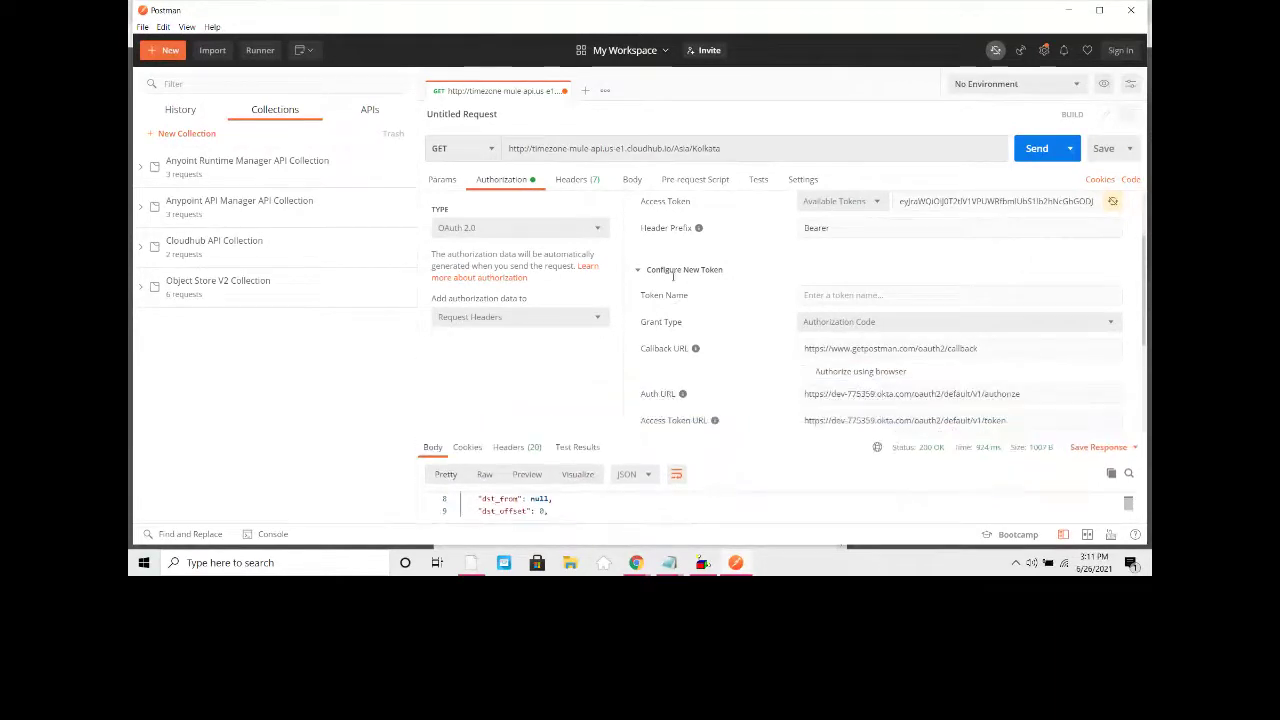
Show the hidden request headers to reveal the full Authorization Bearer token
click(577, 186)
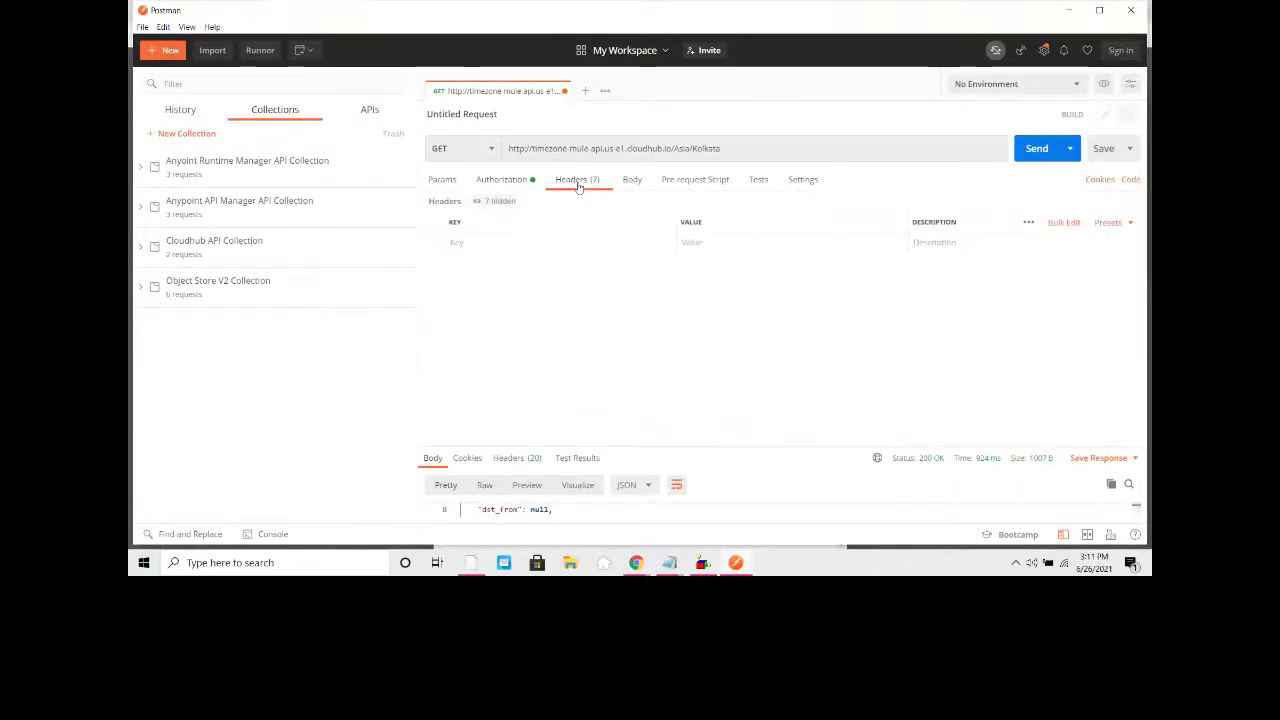
click(497, 201)
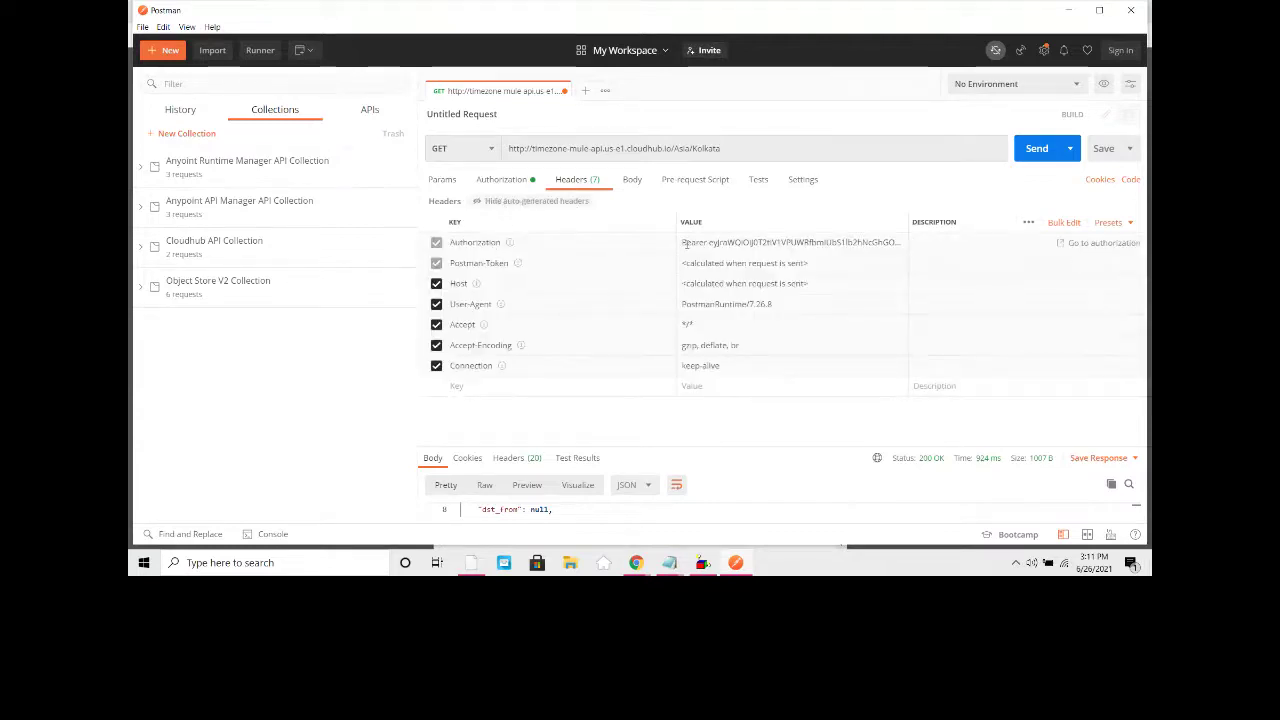
click(887, 241)
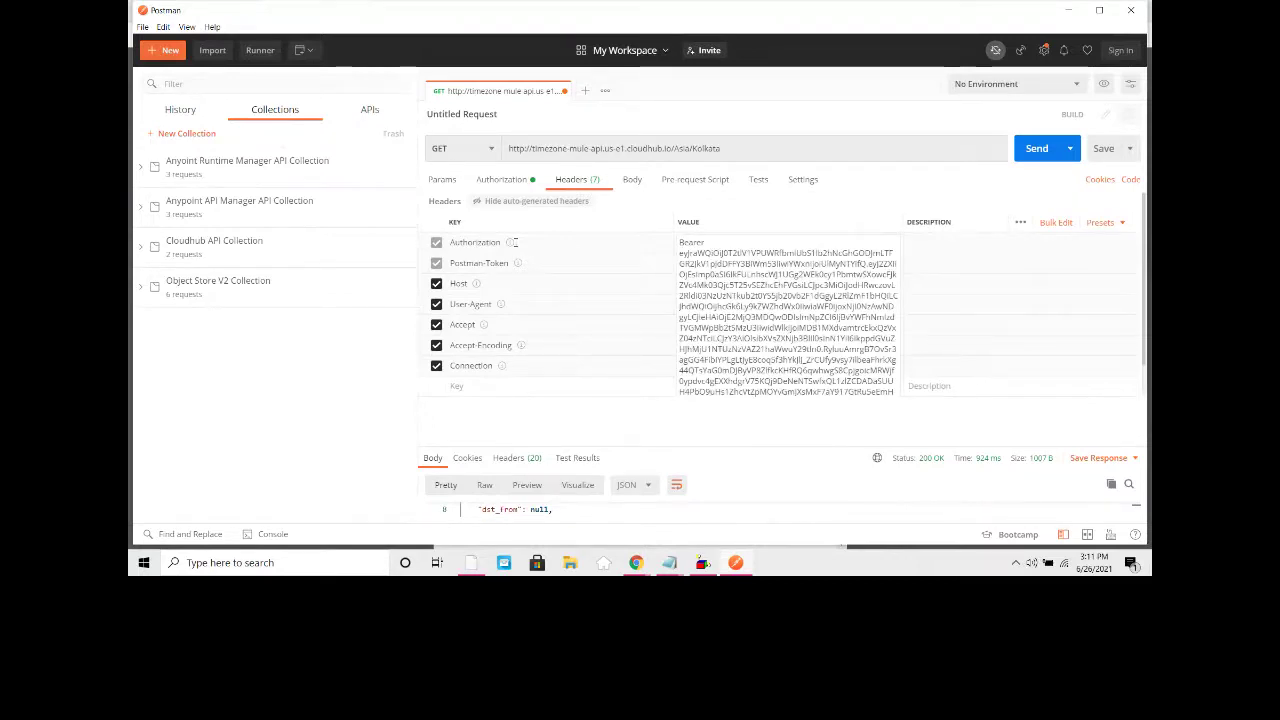
click(1068, 10)
click(560, 10)
Move through the meetup, slides and live meeting tabs to read the attendee chat questions
click(679, 10)
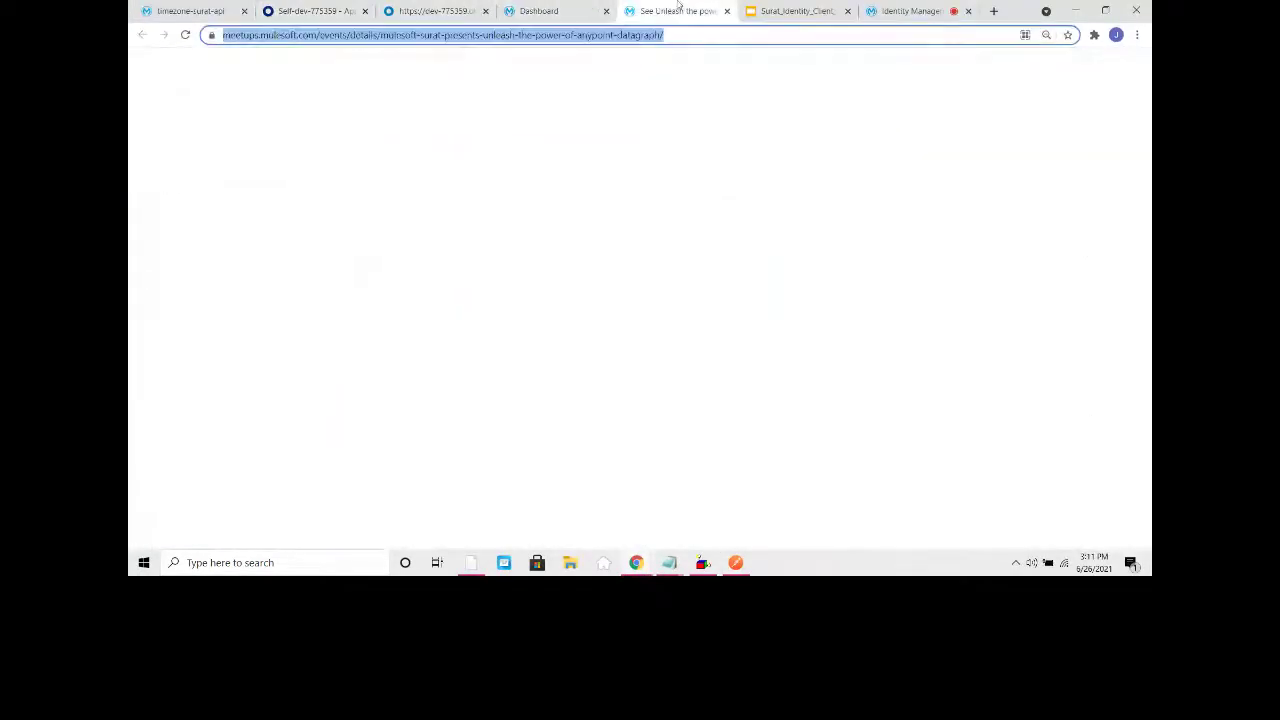
click(780, 10)
click(912, 10)
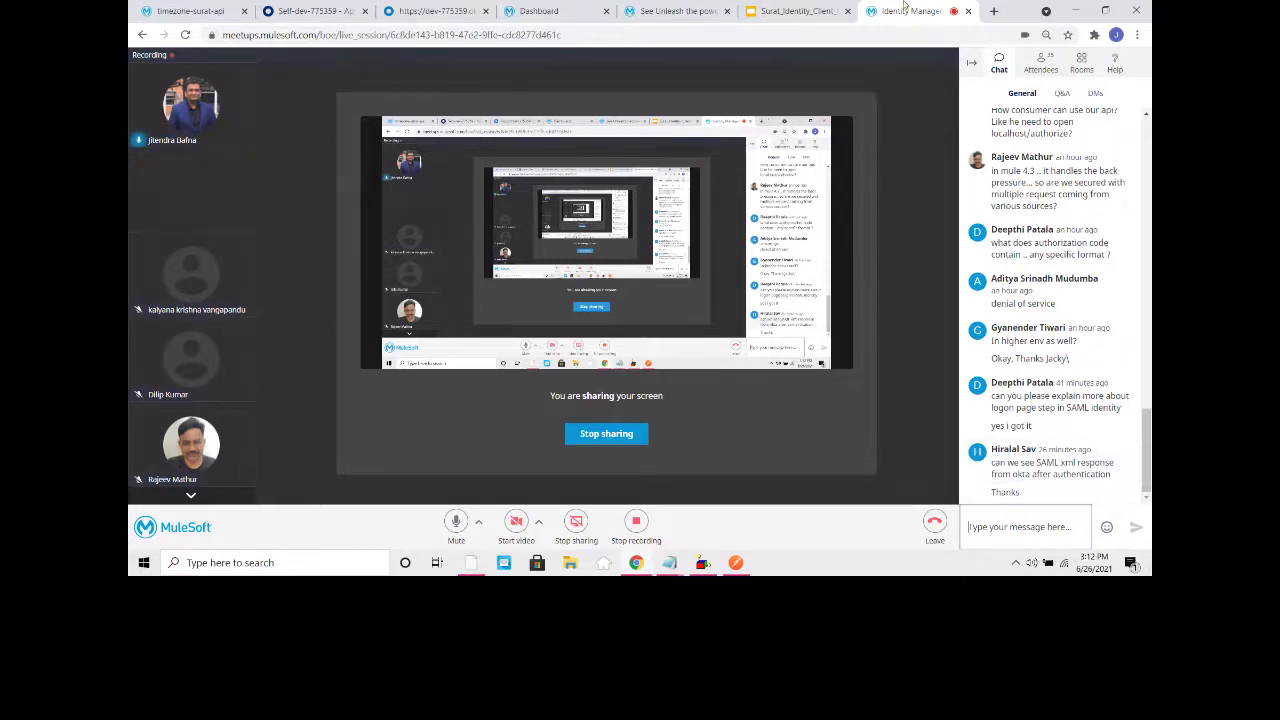
click(797, 10)
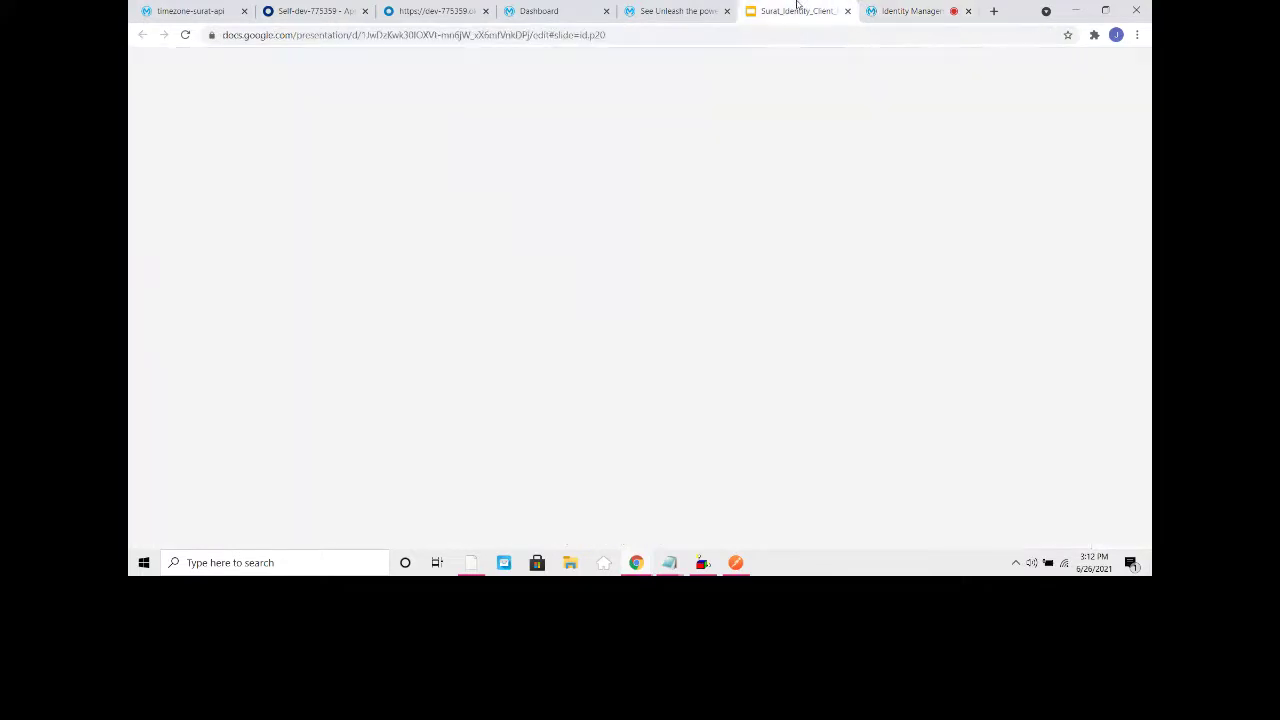
click(905, 11)
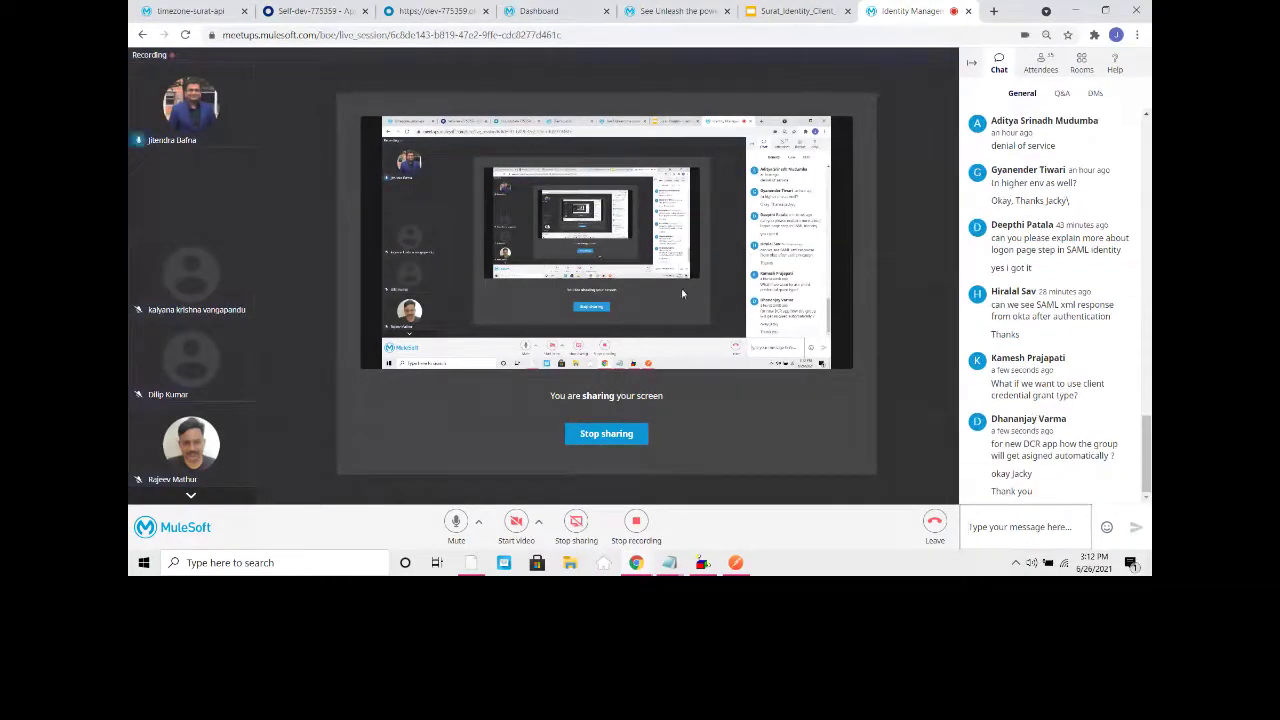
Enable the Client Credentials grant type in Mule Surat Demo's General Settings and save
click(318, 10)
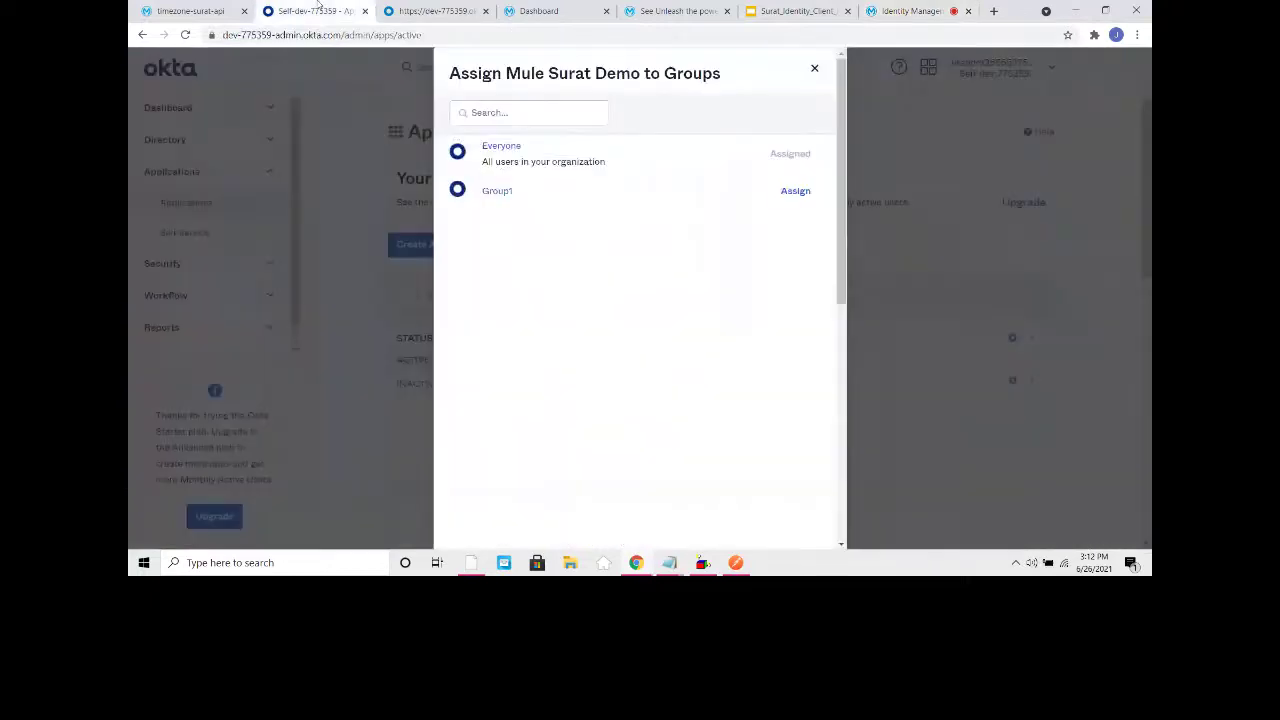
click(815, 69)
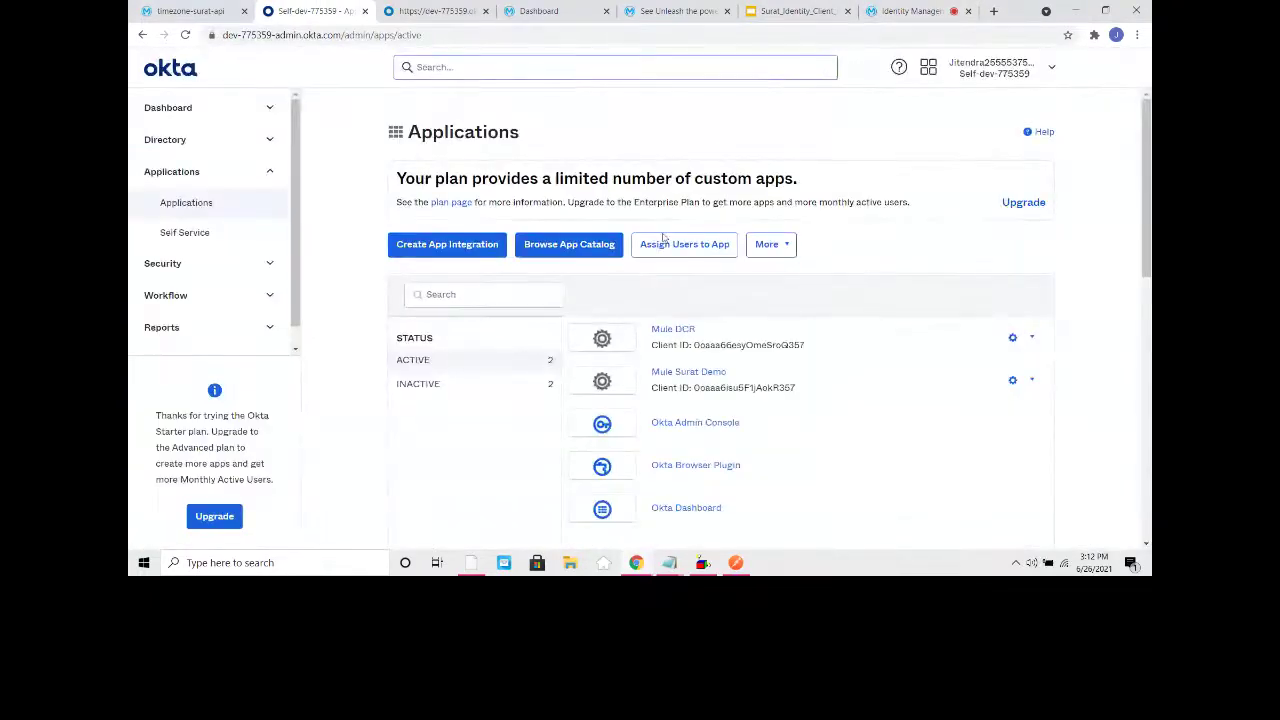
click(686, 374)
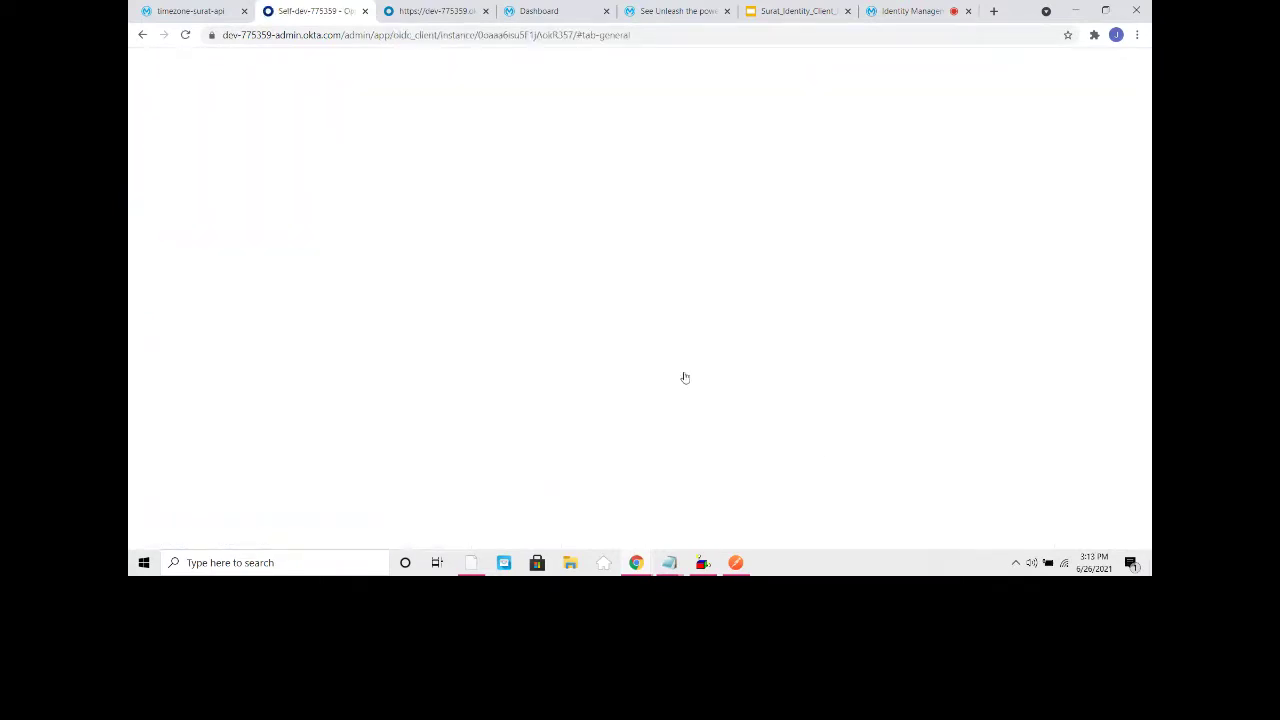
scroll(717, 383, down, 4)
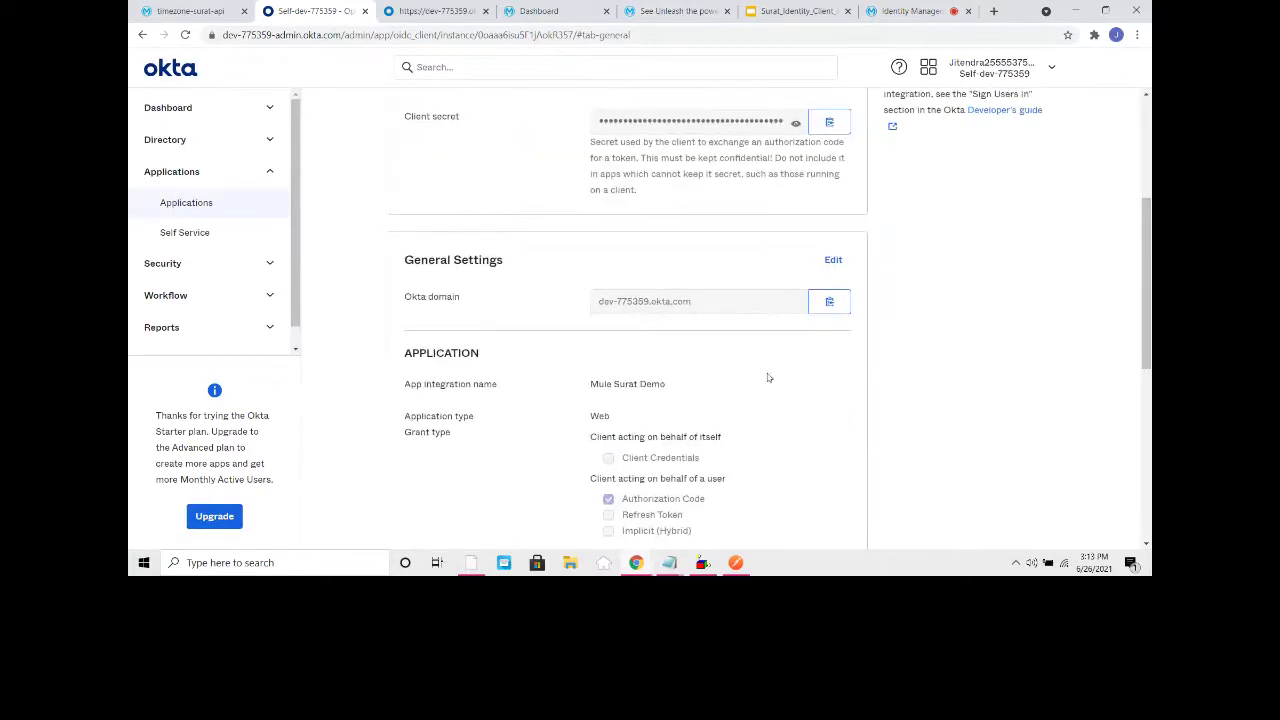
click(833, 259)
click(609, 401)
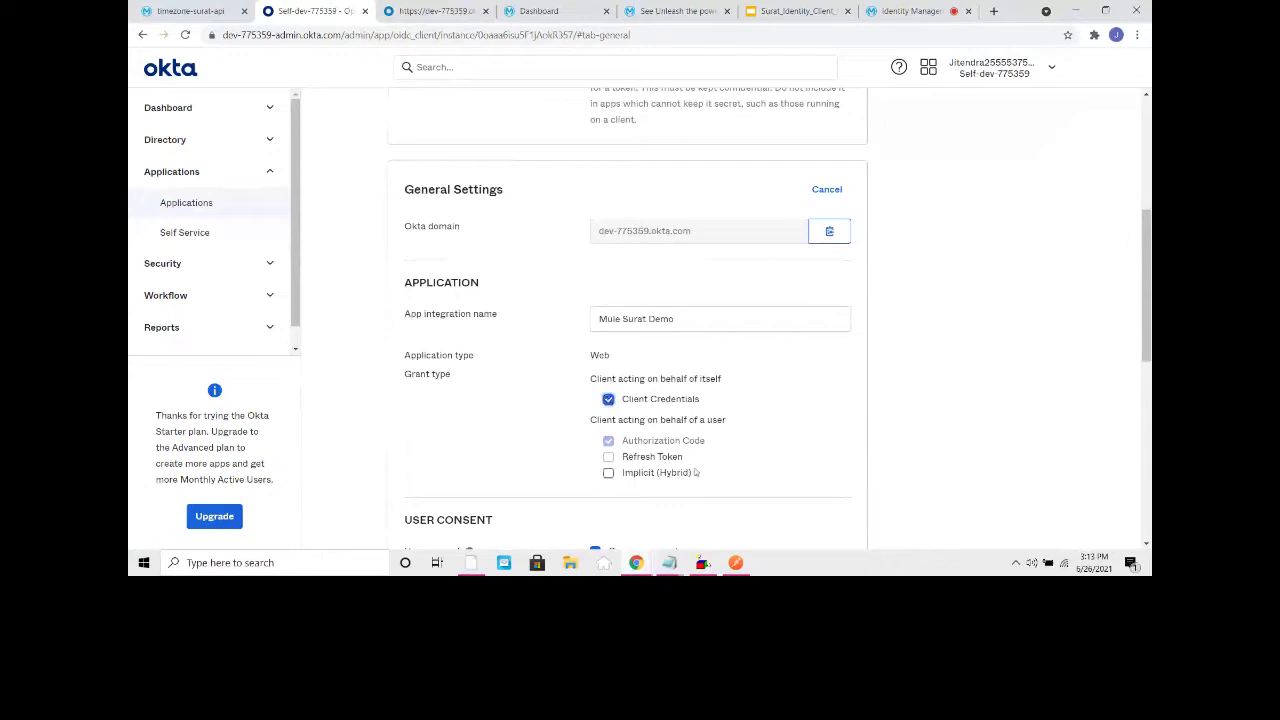
scroll(695, 468, down, 10)
click(774, 431)
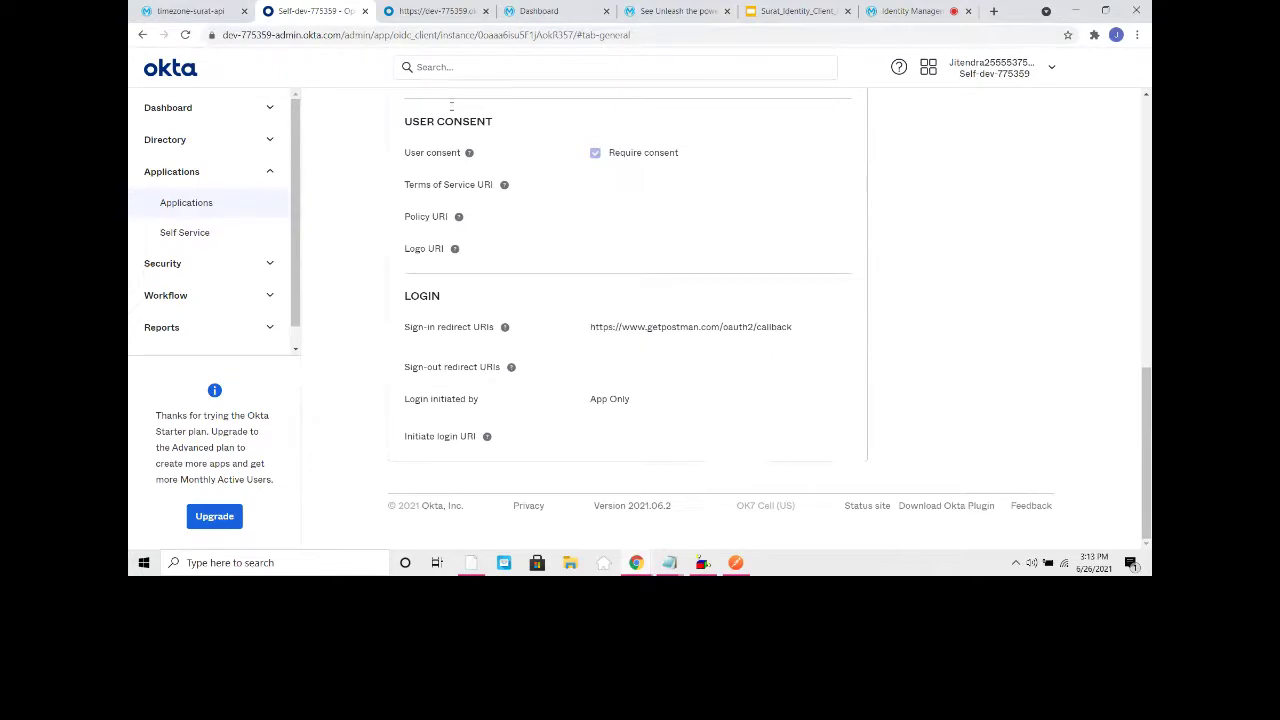
Return through the browser tabs to the live meeting session
click(408, 8)
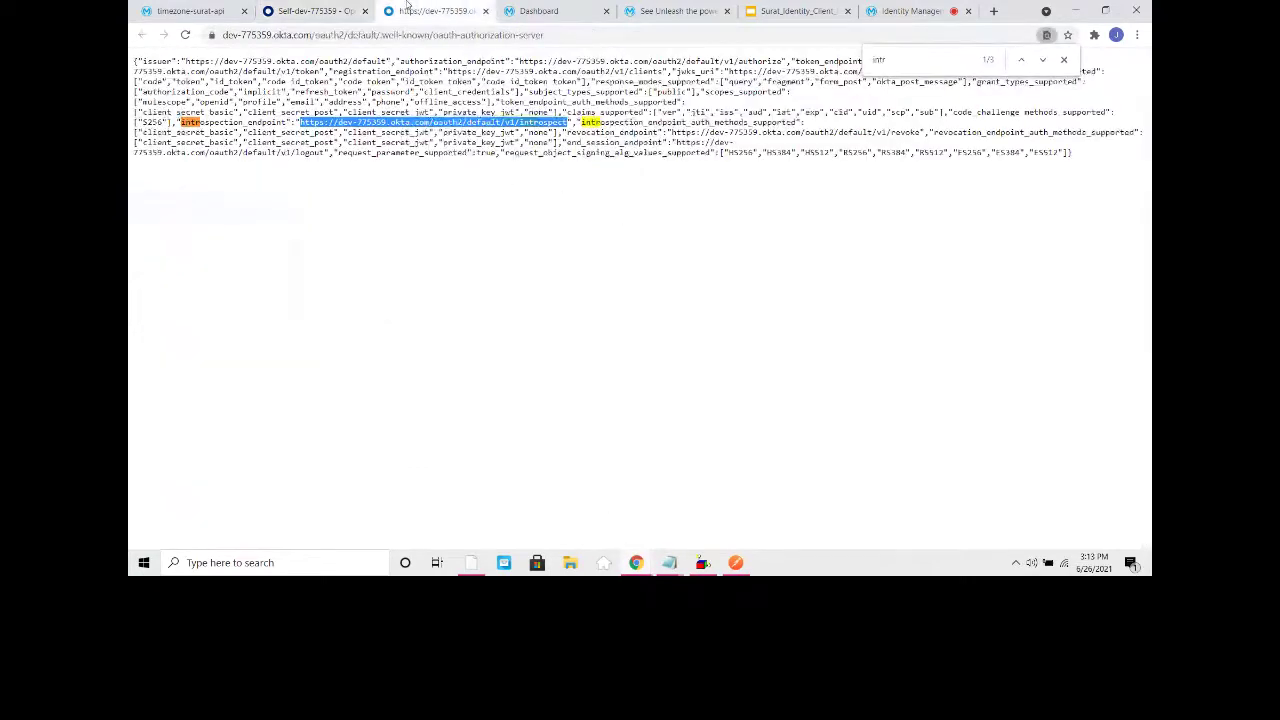
click(790, 10)
click(678, 10)
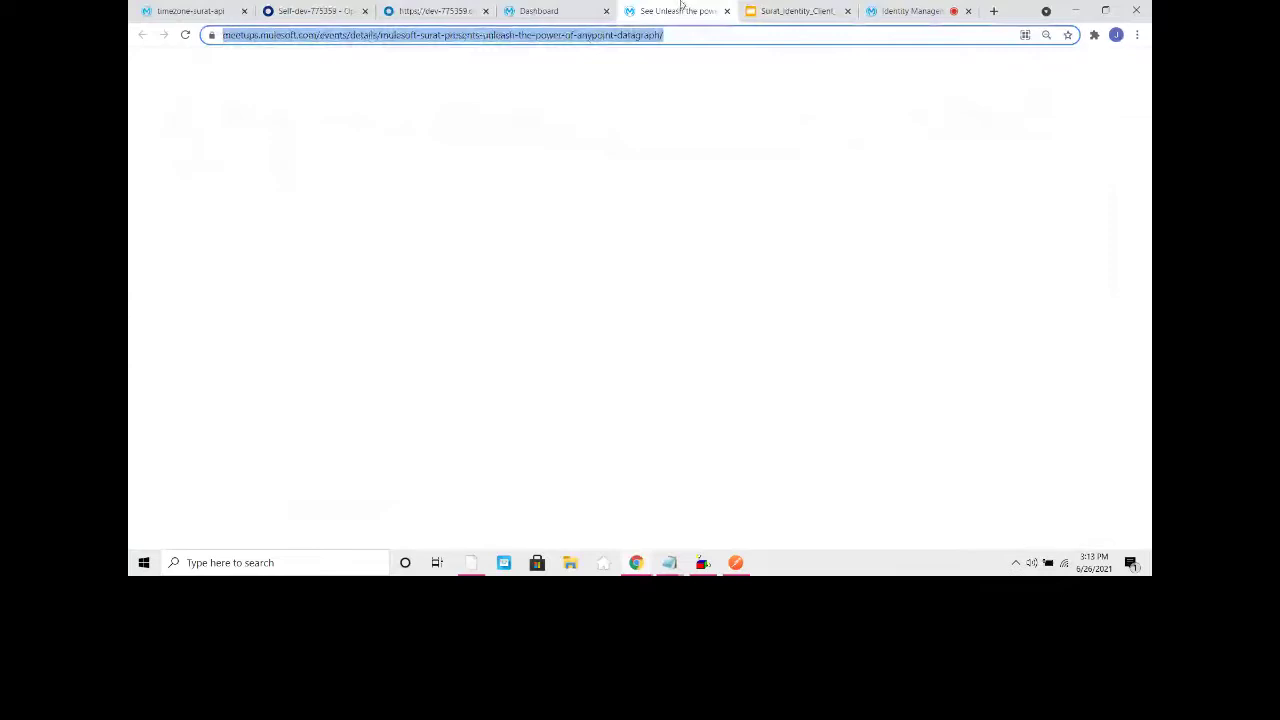
click(910, 10)
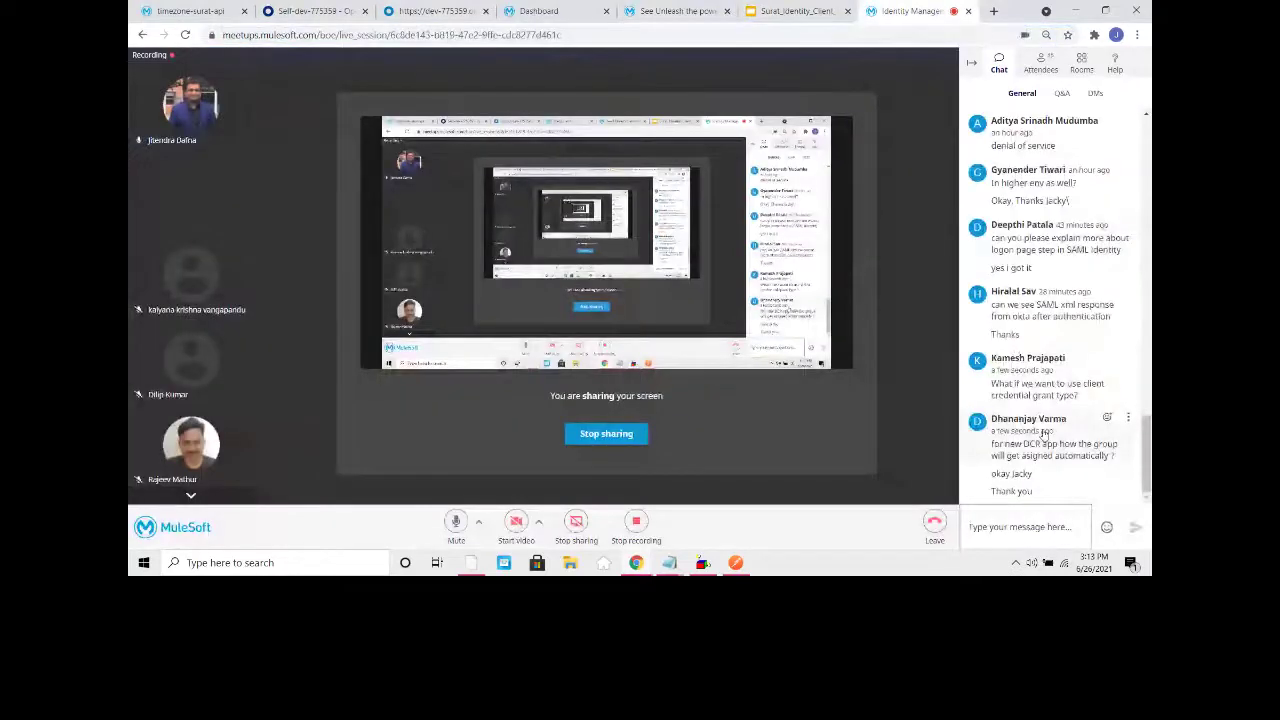